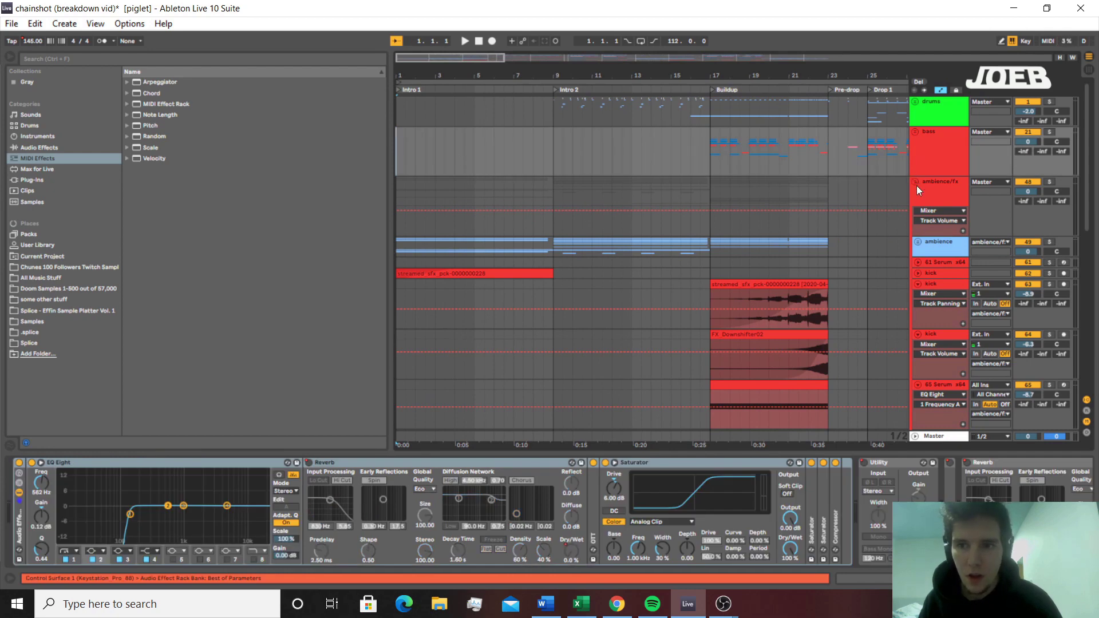
Collapse the ambience/fx and vox track groups in the arrangement
{"action": "left_click", "coordinate": [915, 181]}
{"action": "left_click_drag", "start_coordinate": [399, 135], "coordinate": [474, 143]}
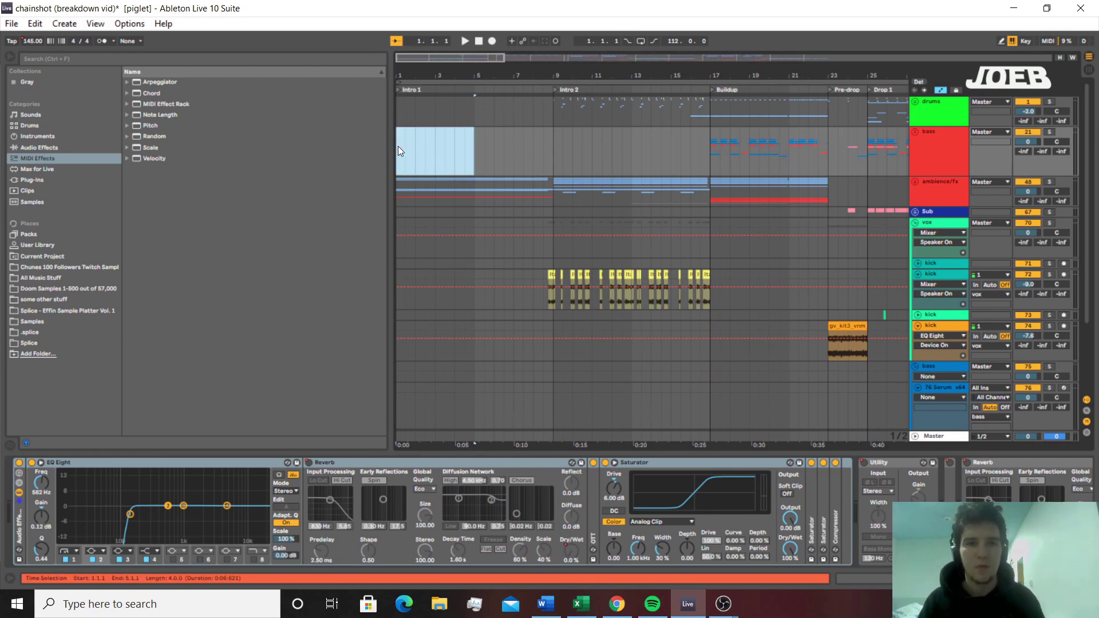
{"action": "left_click", "coordinate": [398, 147]}
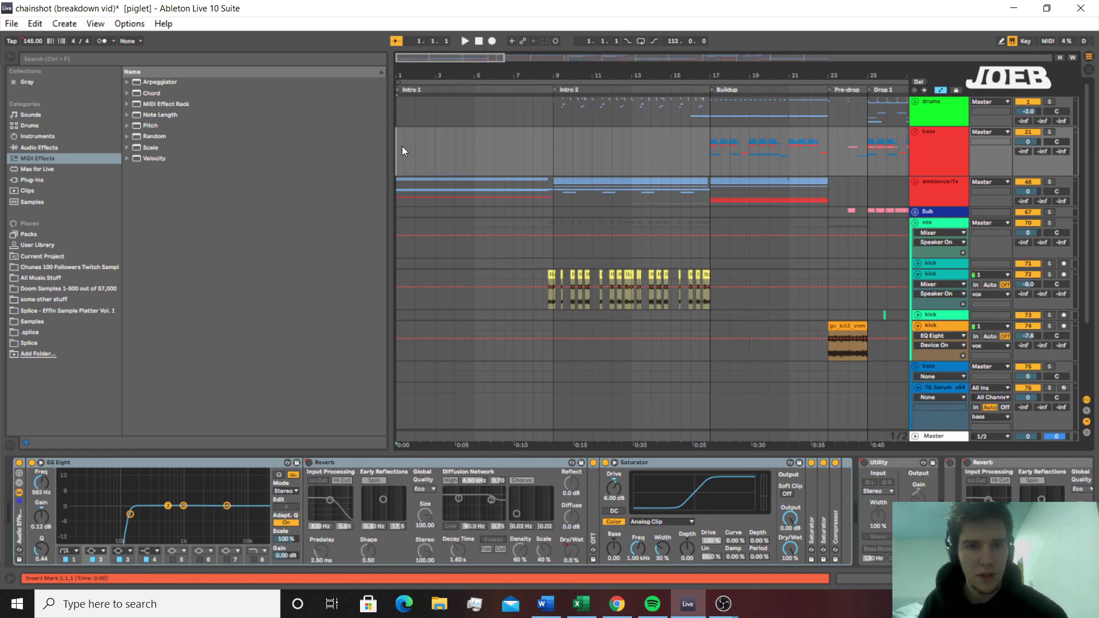
{"action": "left_click_drag", "start_coordinate": [402, 146], "coordinate": [430, 142]}
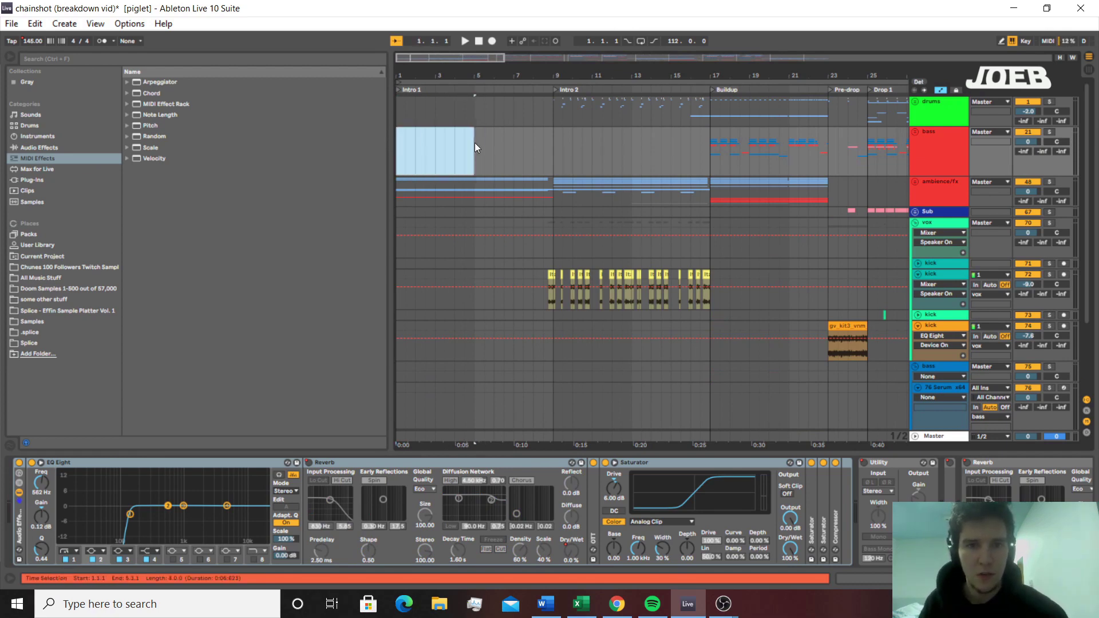
{"action": "left_click", "coordinate": [405, 155]}
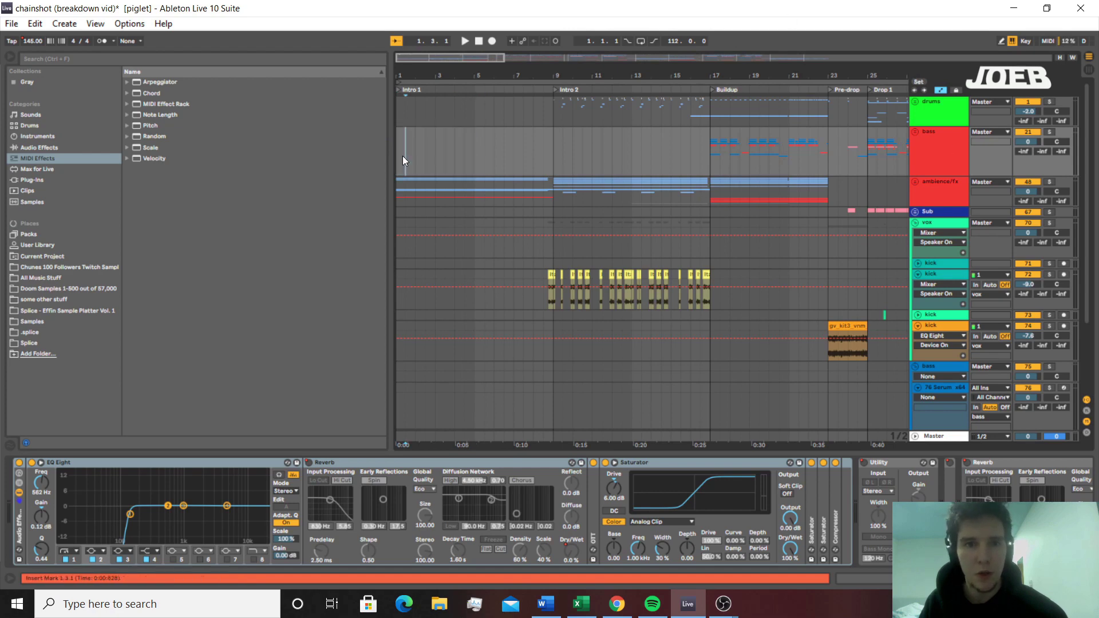
{"action": "left_click_drag", "start_coordinate": [403, 160], "coordinate": [472, 165]}
{"action": "left_click", "coordinate": [399, 159]}
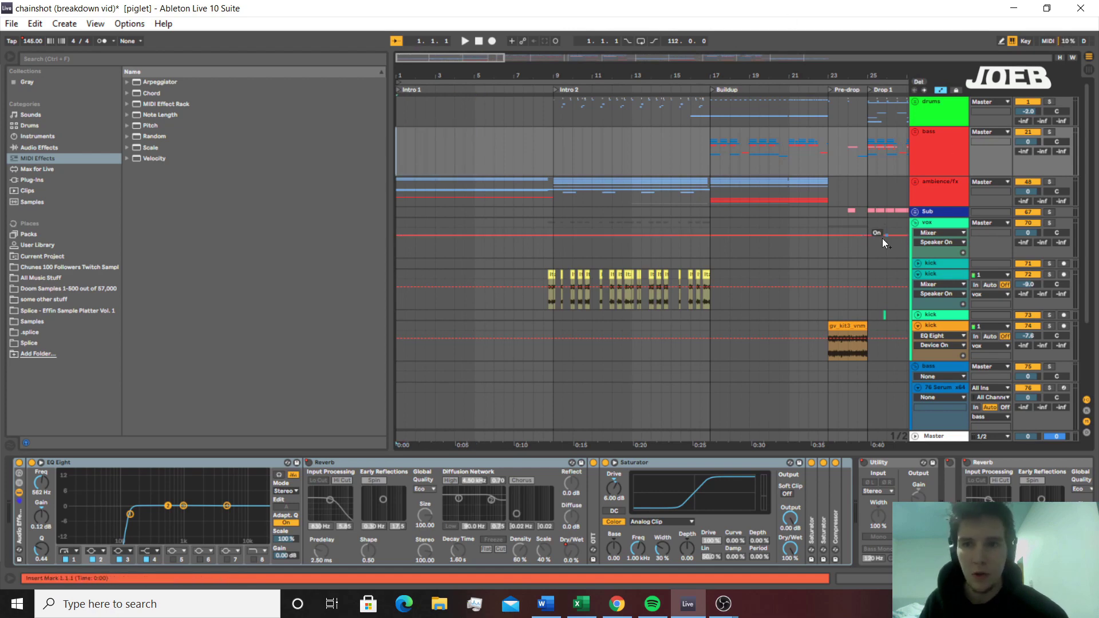
{"action": "left_click", "coordinate": [915, 222]}
{"action": "left_click_drag", "start_coordinate": [403, 159], "coordinate": [479, 159]}
{"action": "left_click", "coordinate": [470, 163]}
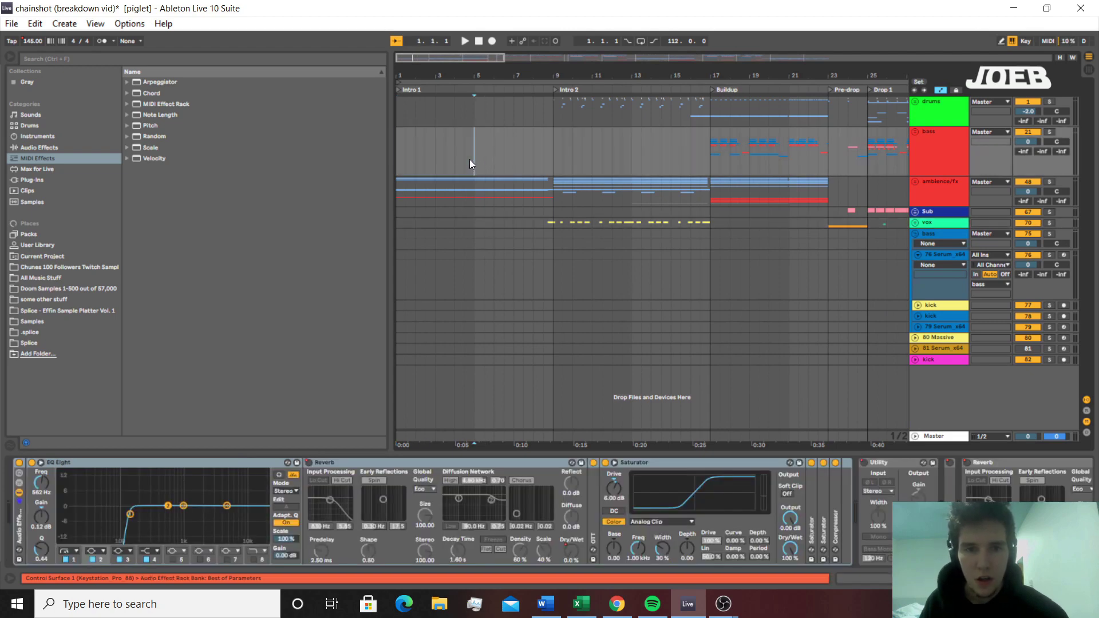
{"action": "left_click_drag", "start_coordinate": [399, 159], "coordinate": [470, 160]}
{"action": "mouse_move", "coordinate": [467, 161]}
{"action": "left_mouse_down"}
{"action": "mouse_move", "coordinate": [390, 152]}
{"action": "mouse_move", "coordinate": [465, 156]}
{"action": "mouse_move", "coordinate": [442, 161]}
{"action": "left_mouse_up"}
{"action": "left_click", "coordinate": [426, 150]}
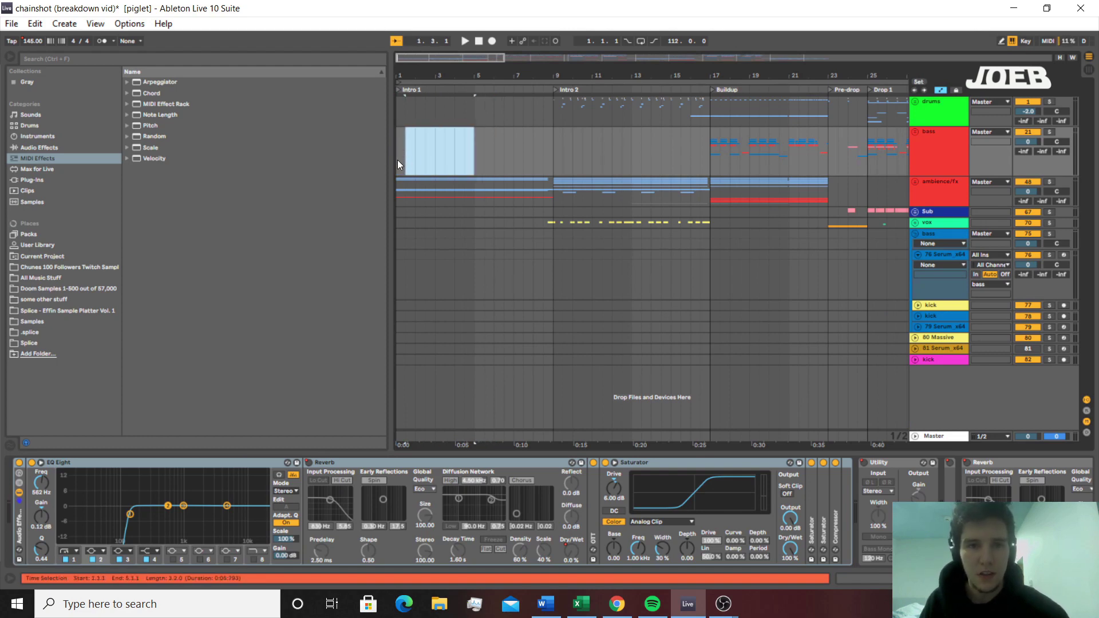
Show a longer stretch of the arrangement and play Intro 1 from bar 1 up to Intro 2
{"action": "left_click", "coordinate": [398, 162]}
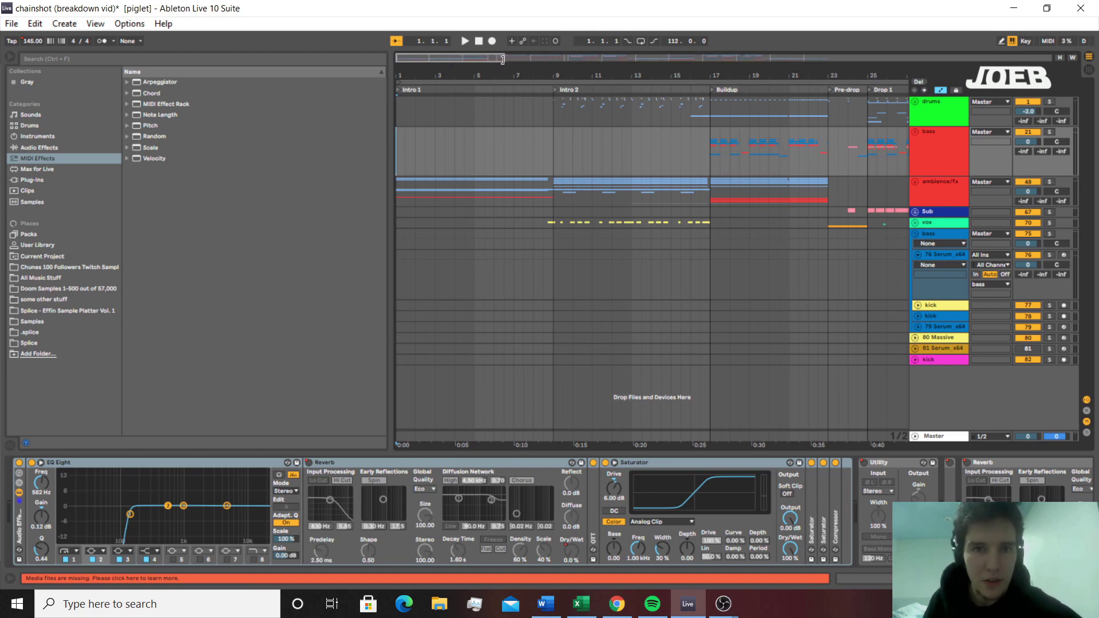
{"action": "left_click_drag", "start_coordinate": [504, 59], "coordinate": [401, 158]}
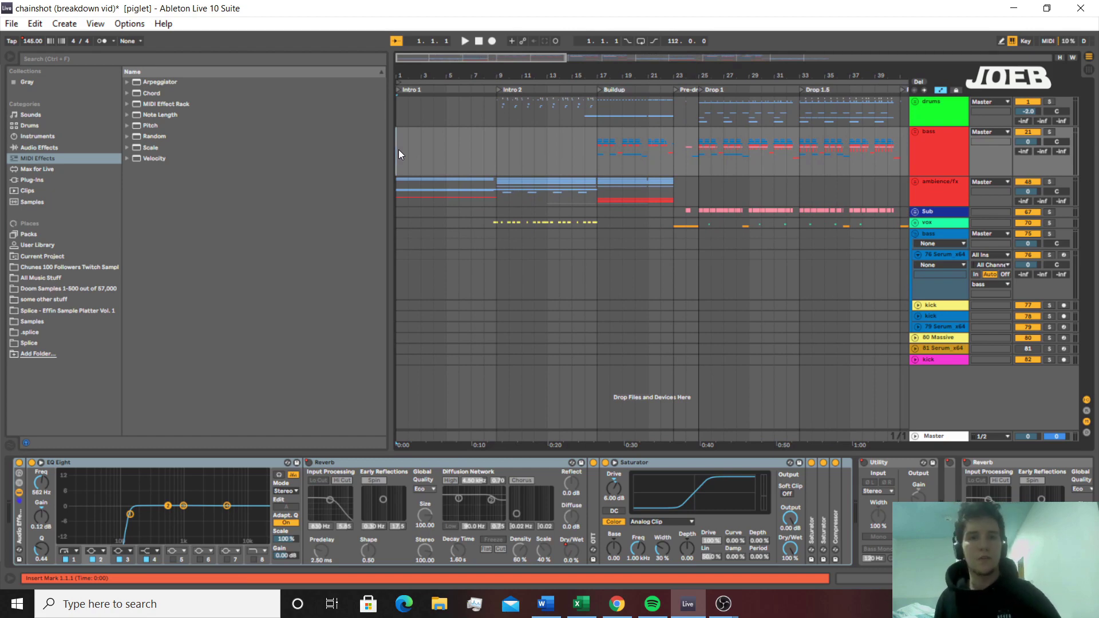
{"action": "key", "text": "space"}
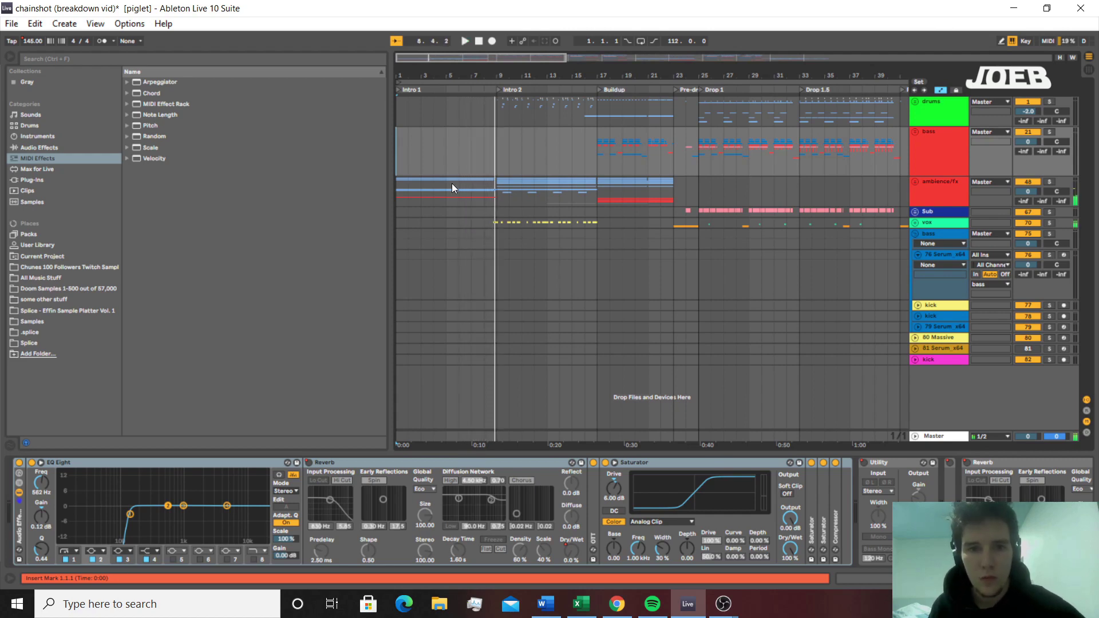
{"action": "key", "text": "space"}
Expand the ambience/fx group and the ambience subgroup inside it
{"action": "left_click", "coordinate": [915, 187]}
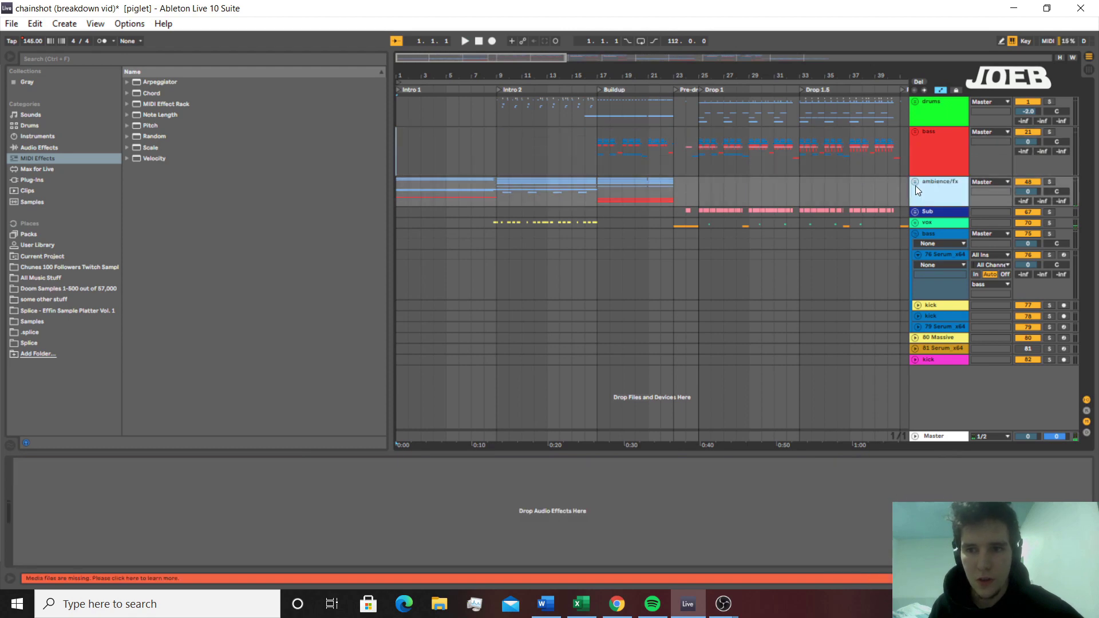
{"action": "left_click", "coordinate": [915, 184]}
{"action": "left_click", "coordinate": [919, 184]}
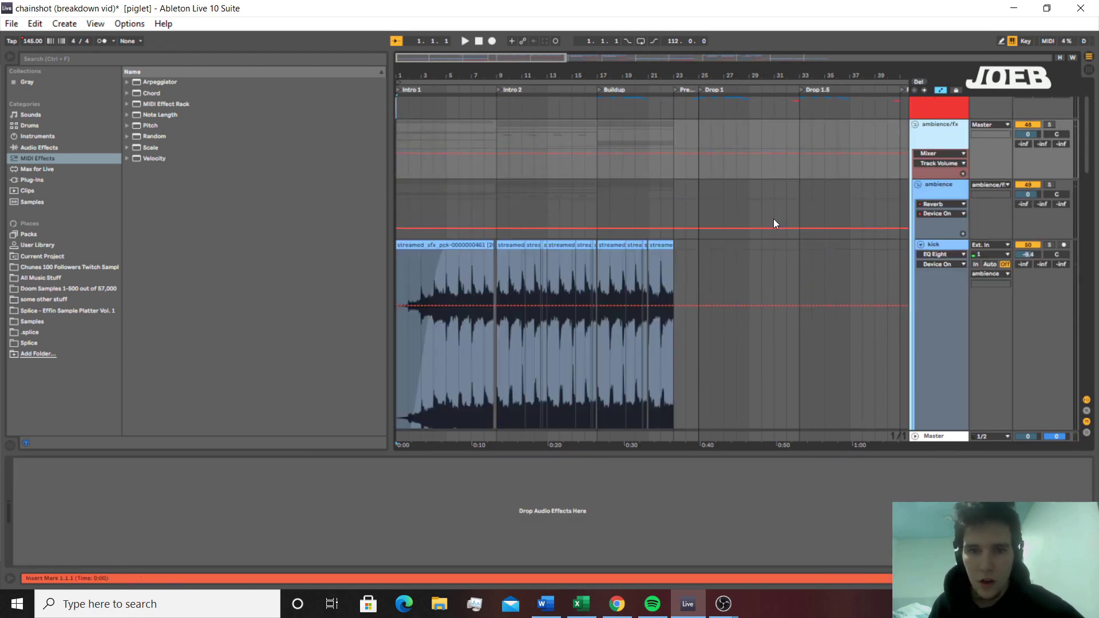
Select the long Intro 1 audio clip on the ambience group's first kick track and solo that track
{"action": "double_click", "coordinate": [450, 243]}
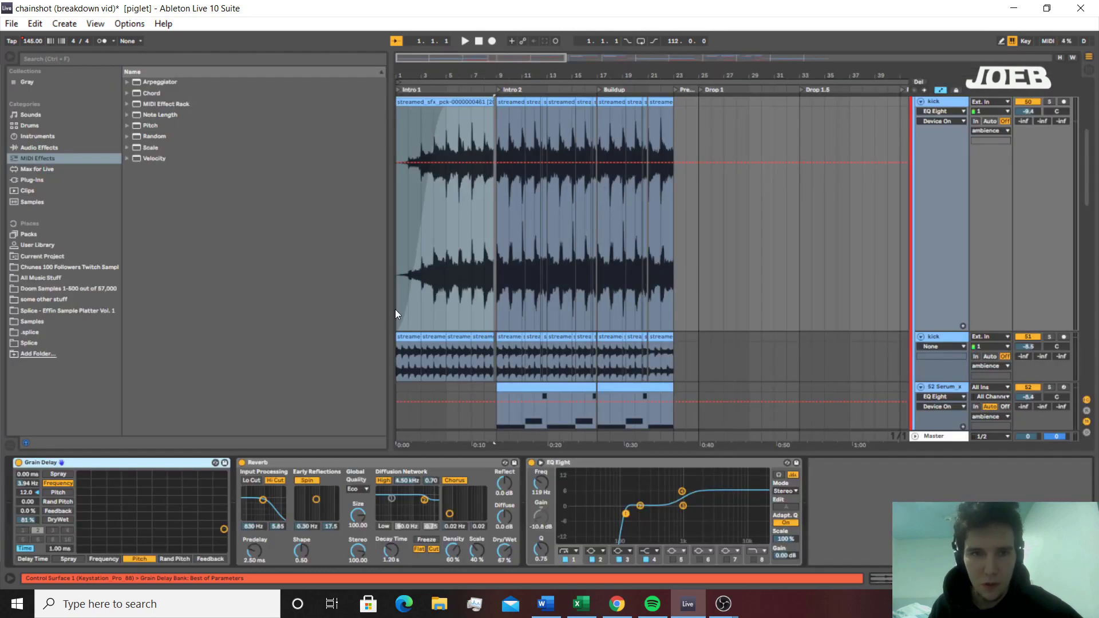
{"action": "scroll", "coordinate": [398, 315], "scroll_direction": "up", "scroll_amount": 2}
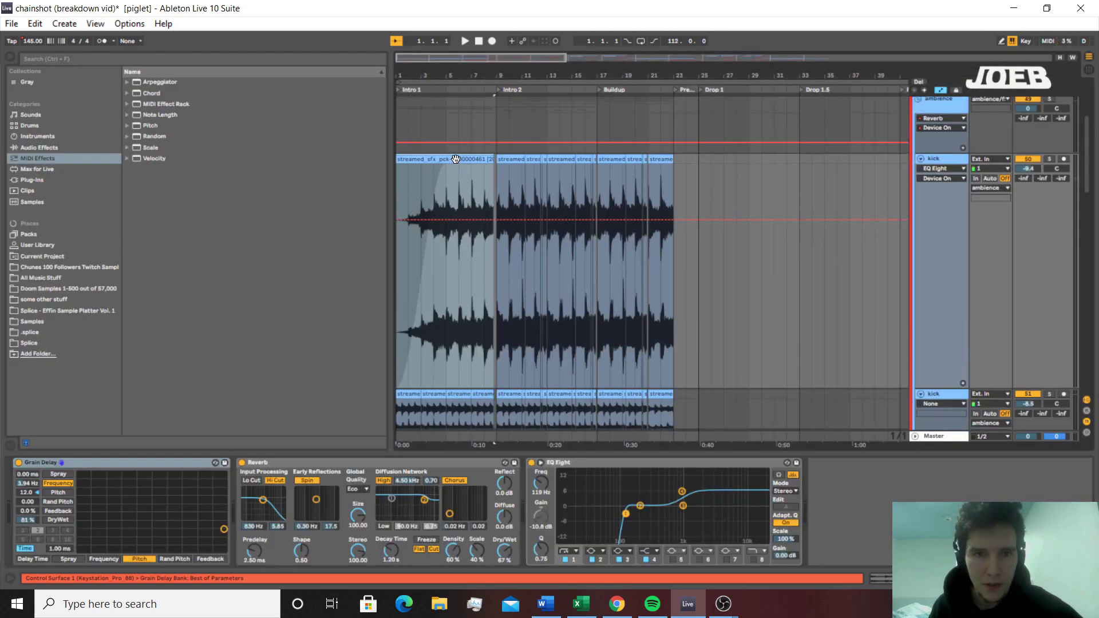
{"action": "left_click", "coordinate": [1049, 159]}
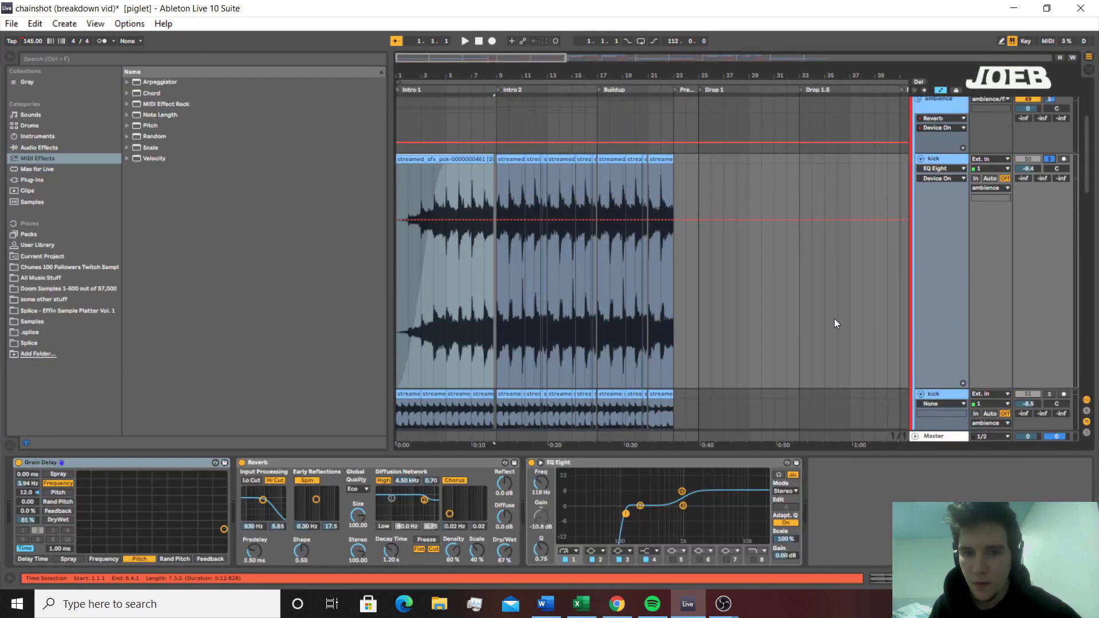
Group the track's Grain Delay, Reverb and EQ Eight into one audio effect rack
{"action": "right_click", "coordinate": [561, 461]}
{"action": "left_click", "coordinate": [584, 364]}
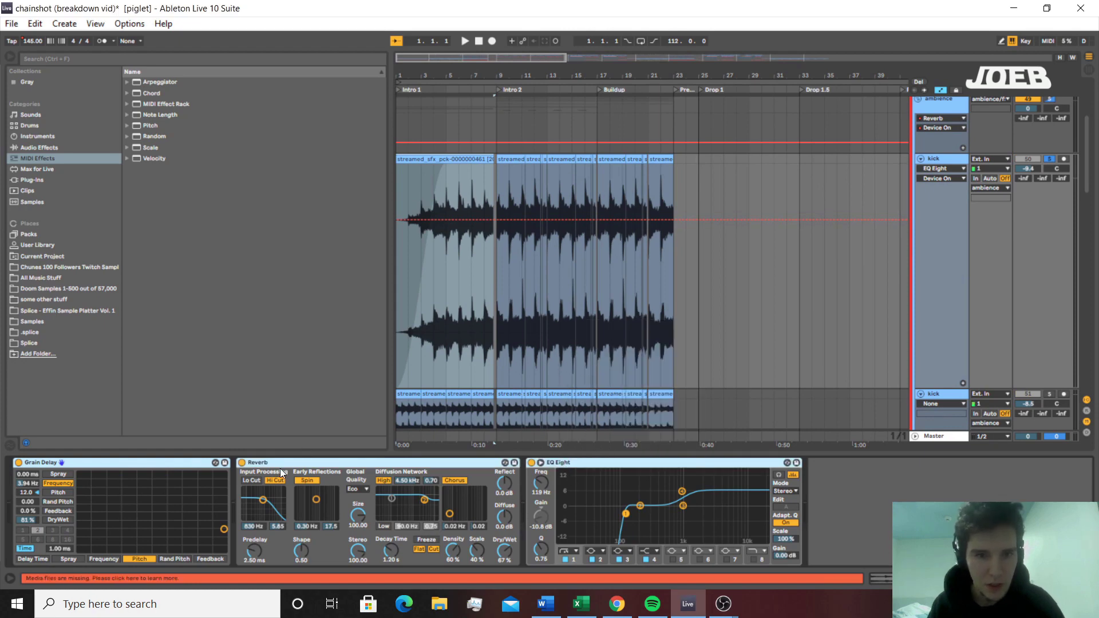
{"action": "key", "text": "ctrl+g"}
Bypass the effect rack and play the soloed clip dry from bar 5
{"action": "left_click", "coordinate": [450, 282]}
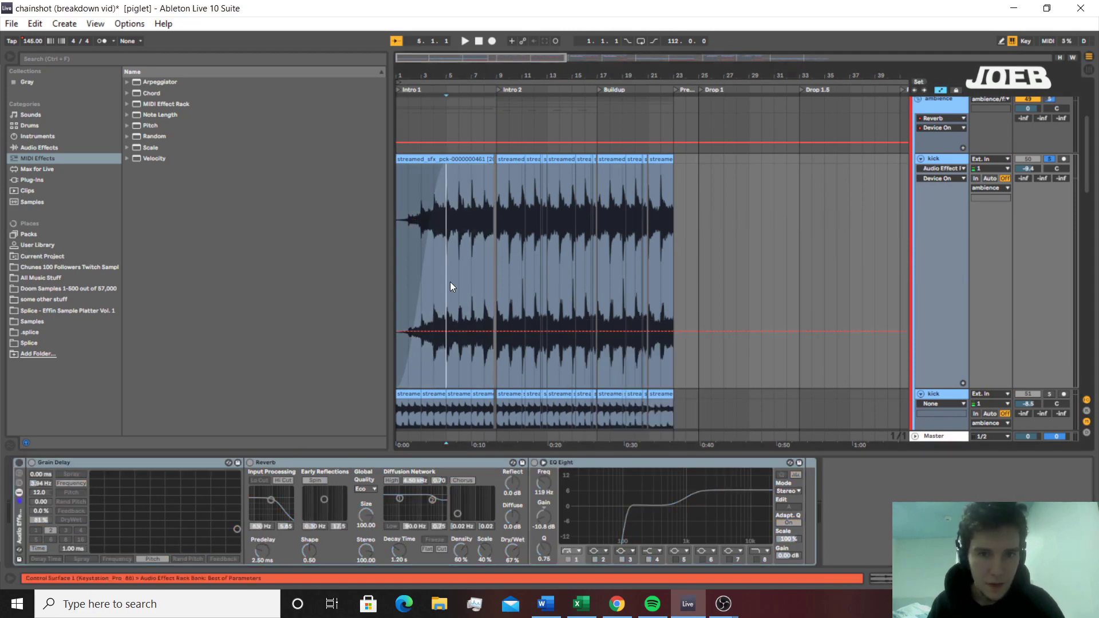
{"action": "key", "text": "space"}
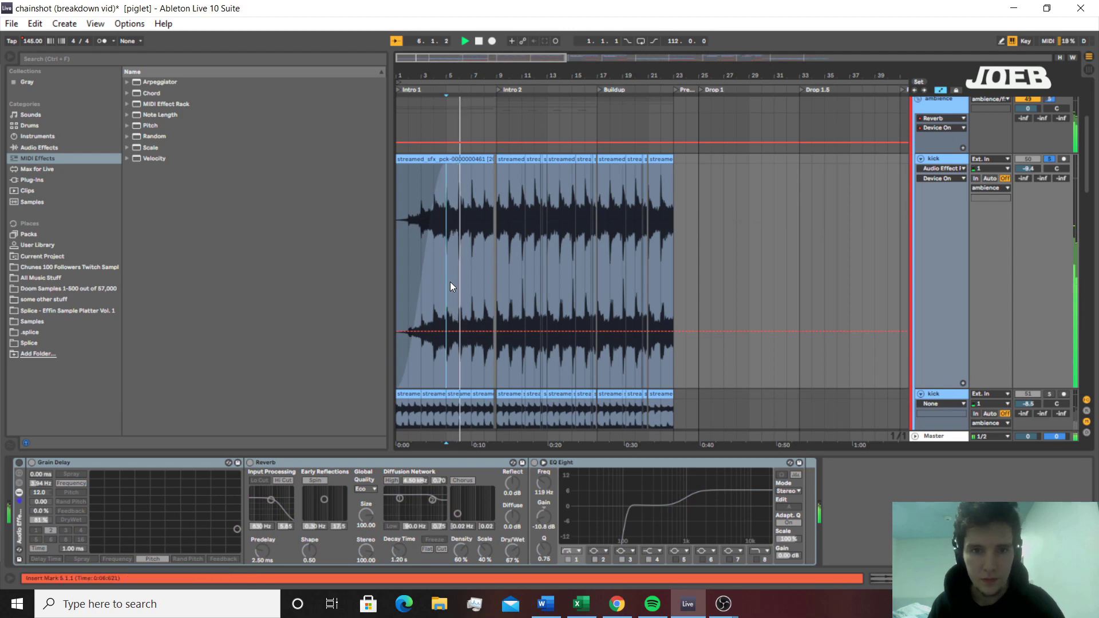
{"action": "key", "text": "space"}
Turn the effect rack back on and play the soloed clip with its effects from bar 5
{"action": "left_click", "coordinate": [19, 462]}
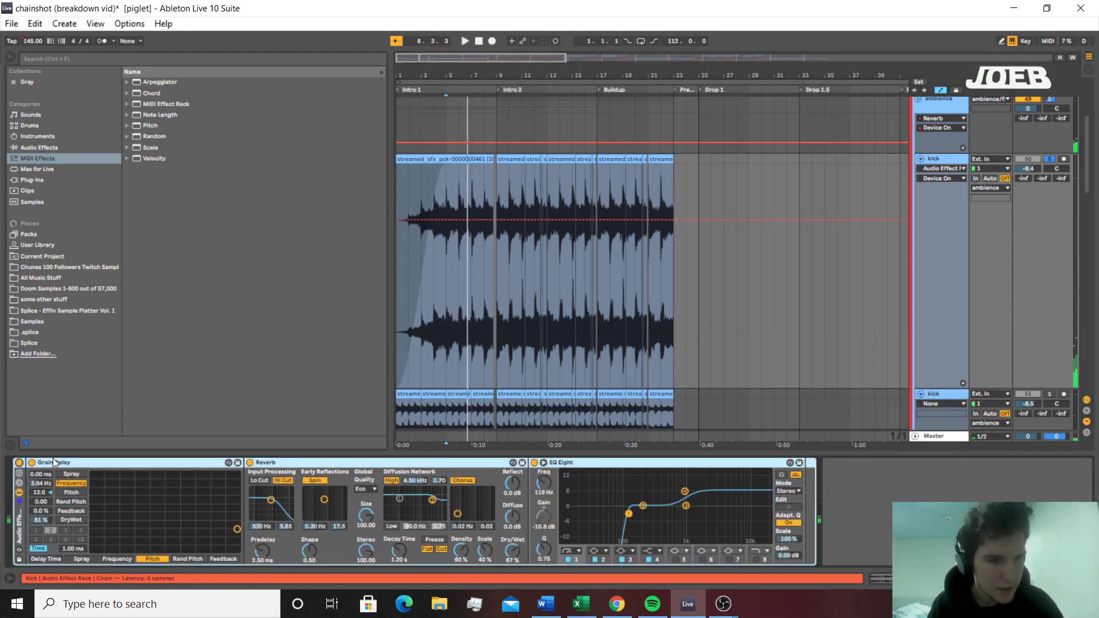
{"action": "left_click", "coordinate": [574, 469]}
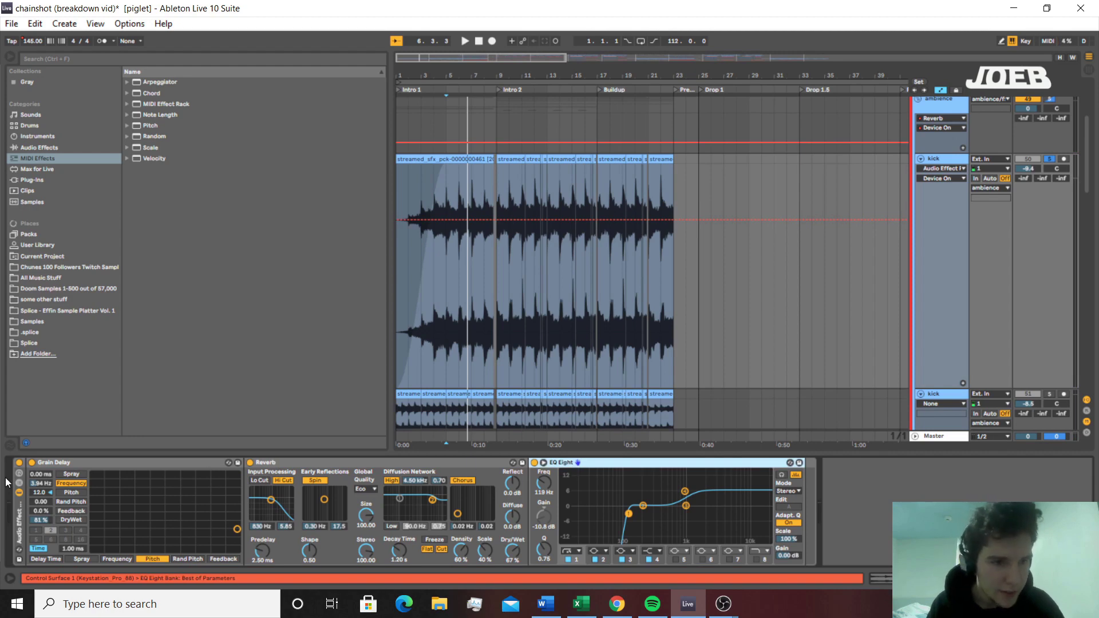
{"action": "left_click", "coordinate": [444, 309]}
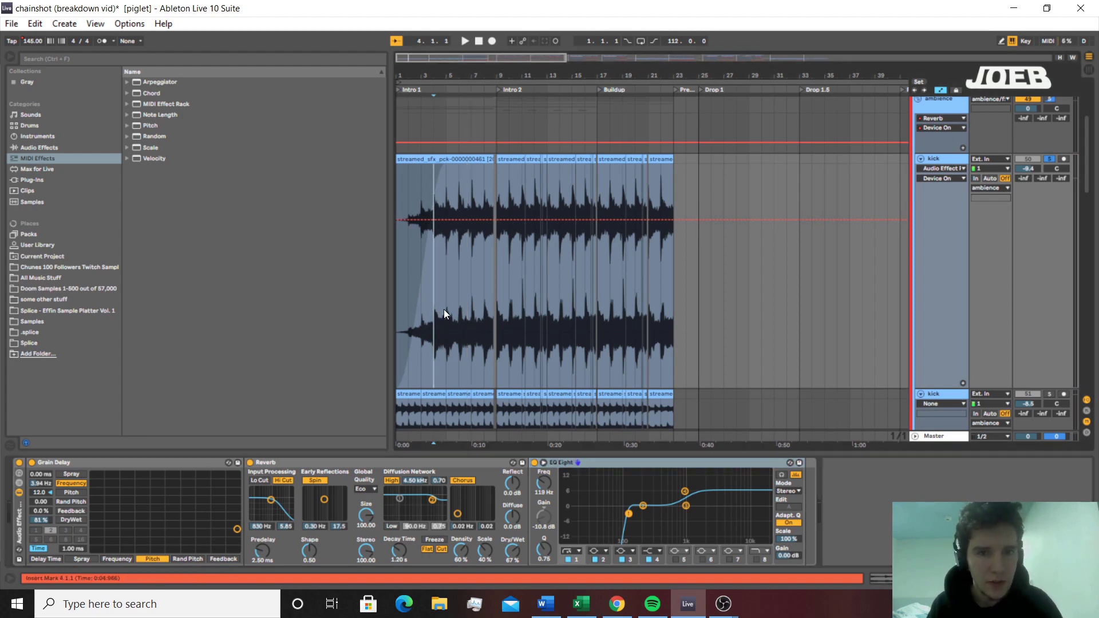
{"action": "key", "text": "space"}
{"action": "key", "text": "space"}
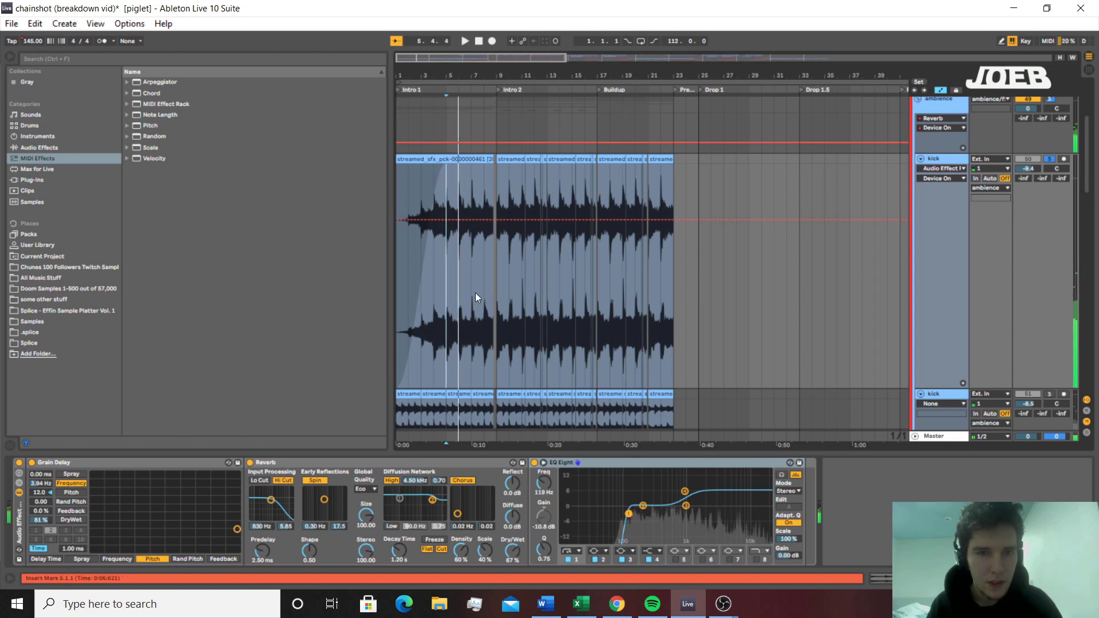
Solo the second kick track in the ambience group and play its clip from bar 5
{"action": "scroll", "coordinate": [464, 350], "scroll_direction": "down", "scroll_amount": 2}
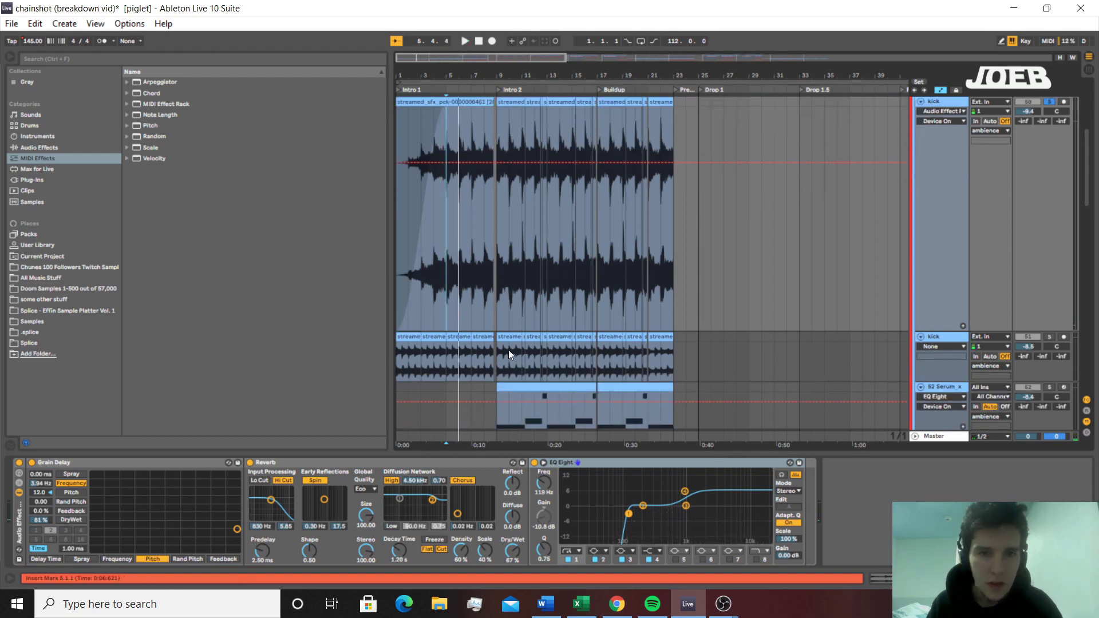
{"action": "left_click", "coordinate": [410, 336]}
{"action": "left_click", "coordinate": [1049, 337]}
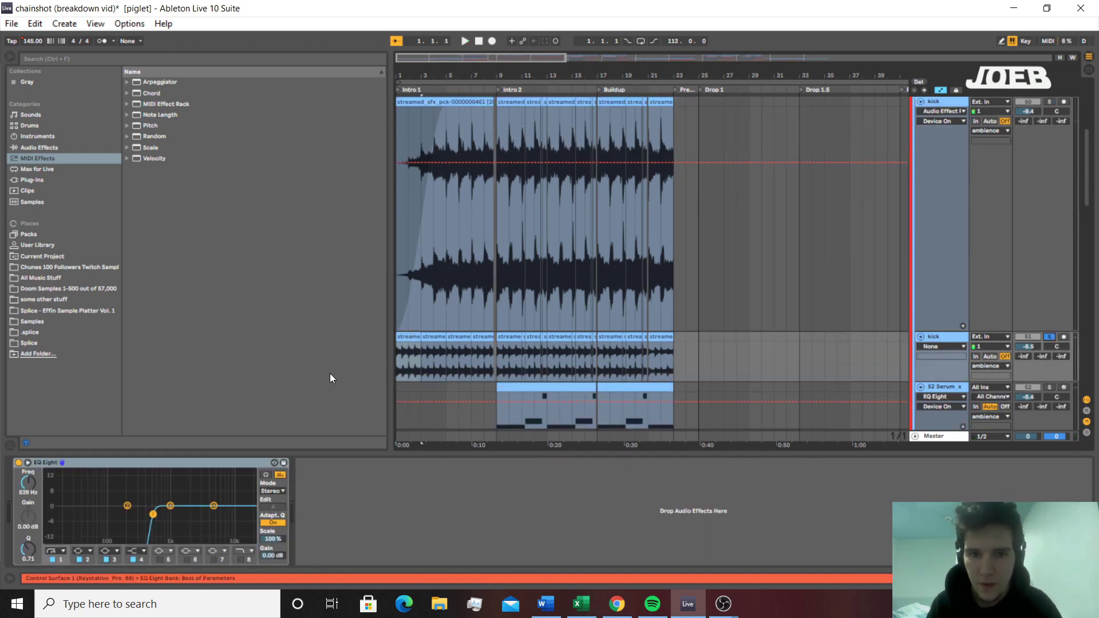
{"action": "left_click", "coordinate": [453, 337]}
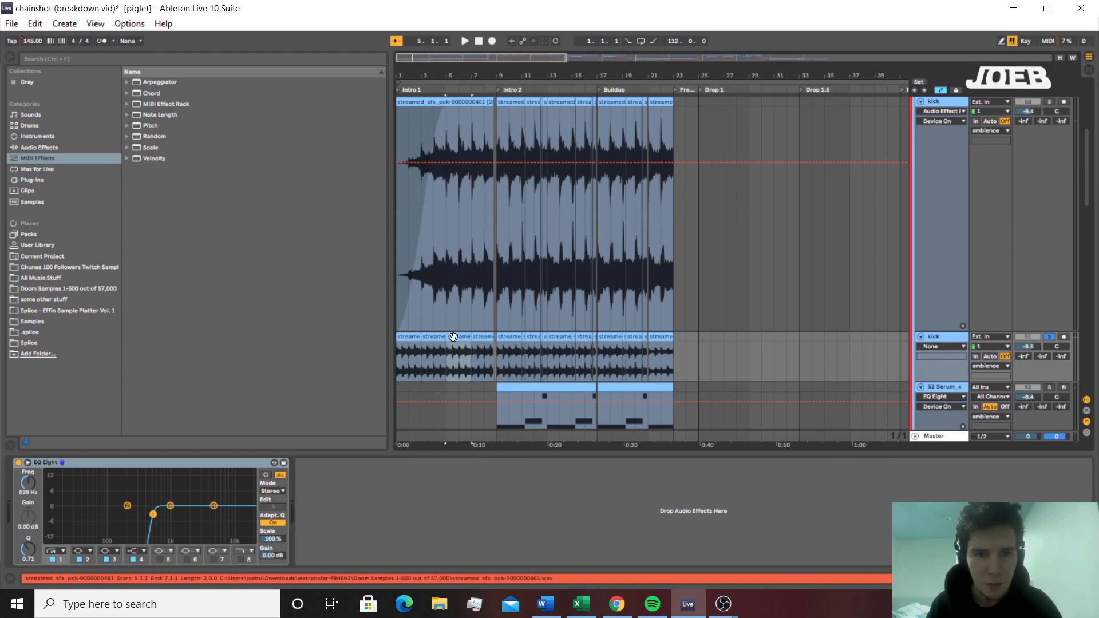
{"action": "key", "text": "space"}
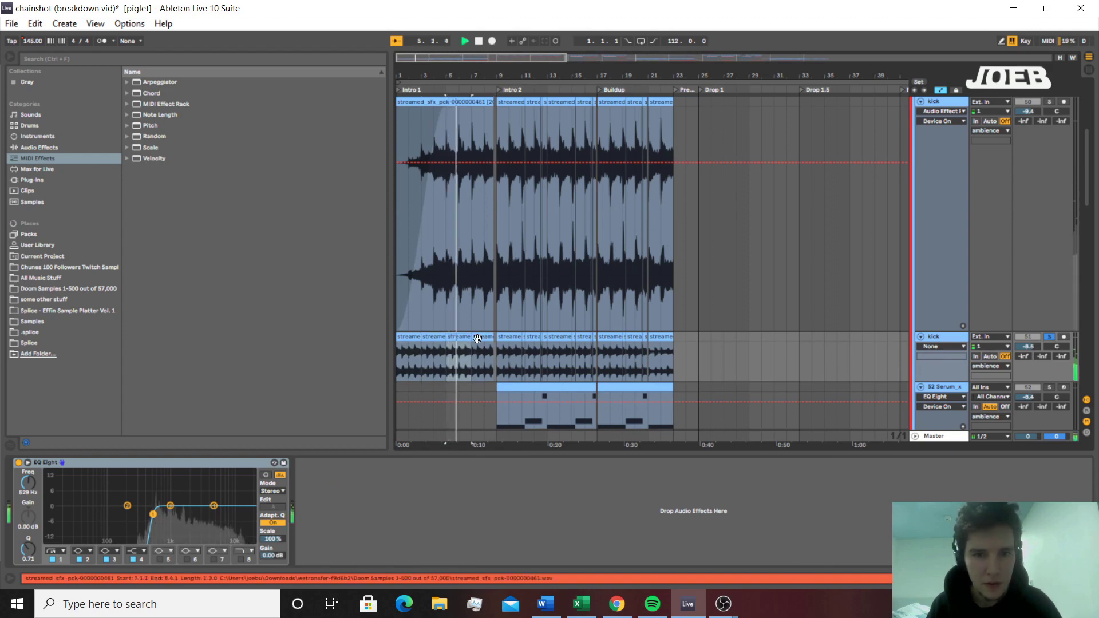
Look over the Serum tracks below the second kick track and return to its clip at bar 5
{"action": "scroll", "coordinate": [463, 337], "scroll_direction": "down", "scroll_amount": 5}
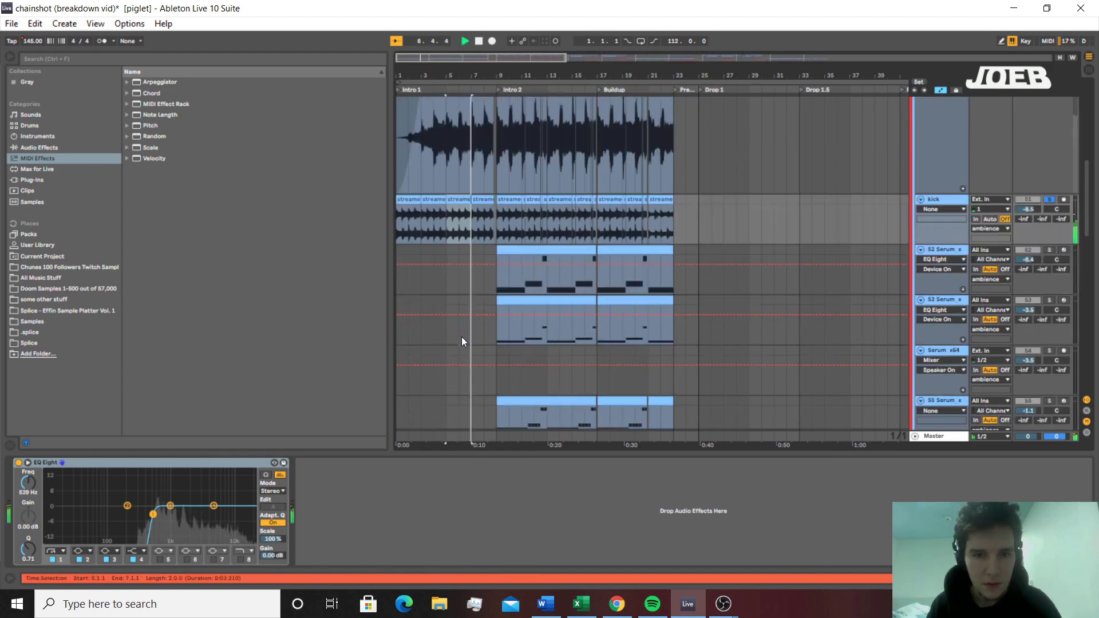
{"action": "scroll", "coordinate": [464, 343], "scroll_direction": "down", "scroll_amount": 3}
{"action": "left_click", "coordinate": [433, 271]}
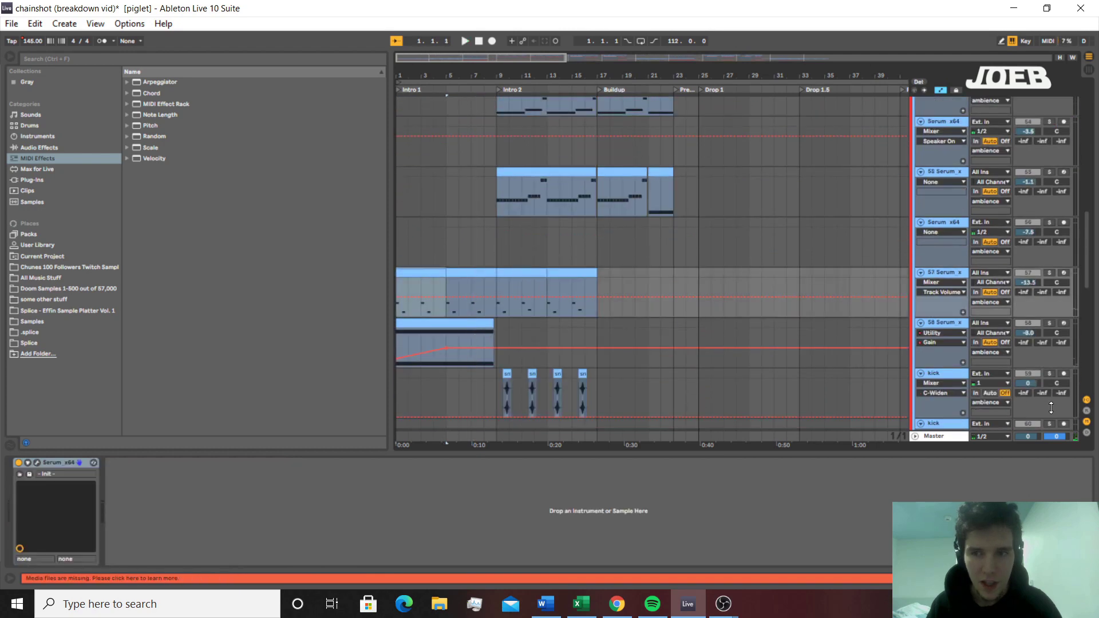
{"action": "scroll", "coordinate": [795, 260], "scroll_direction": "up", "scroll_amount": 2}
{"action": "scroll", "coordinate": [795, 265], "scroll_direction": "up", "scroll_amount": 4}
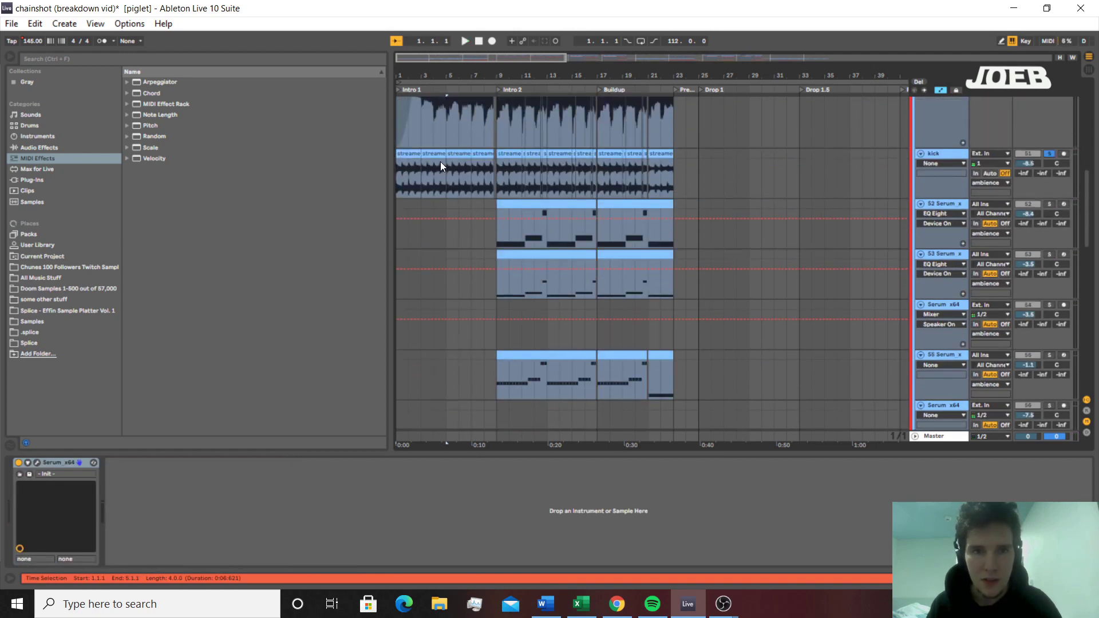
{"action": "left_click", "coordinate": [449, 153]}
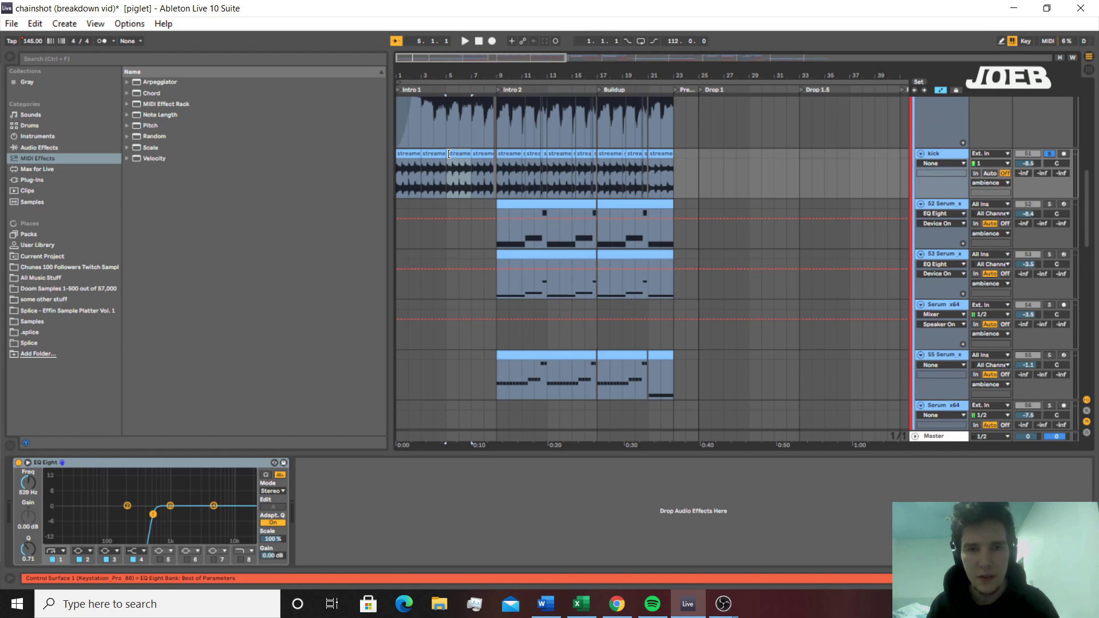
Solo the 57 Serum track and play its Intro 1 clip from bar 1, checking its Serum oscillator settings
{"action": "scroll", "coordinate": [449, 321], "scroll_direction": "down", "scroll_amount": 5}
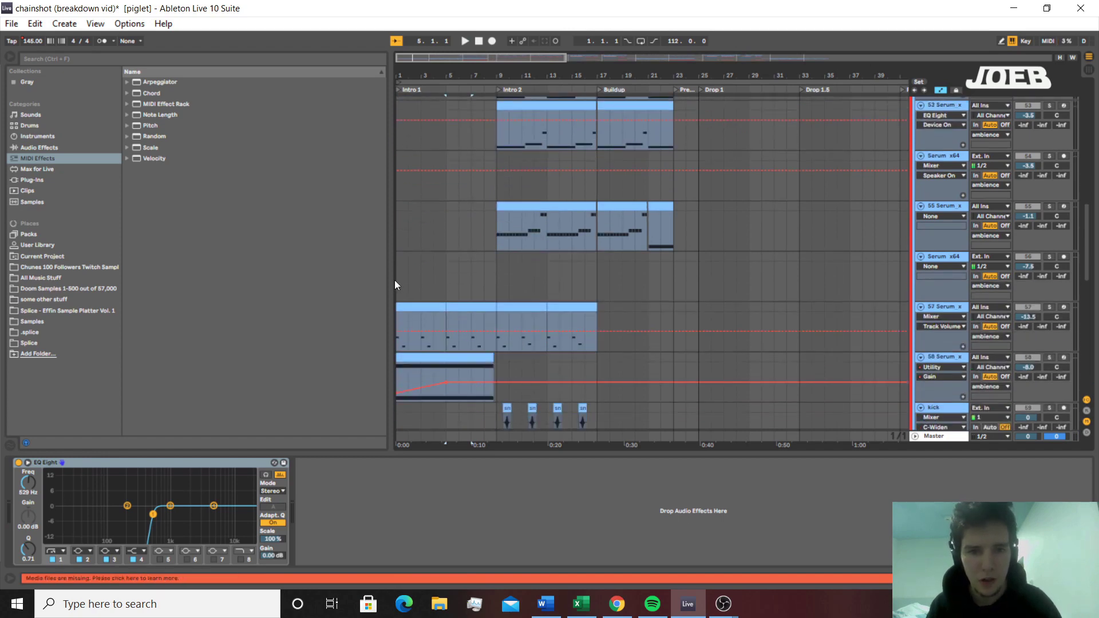
{"action": "left_click", "coordinate": [418, 307]}
{"action": "left_click", "coordinate": [1051, 308]}
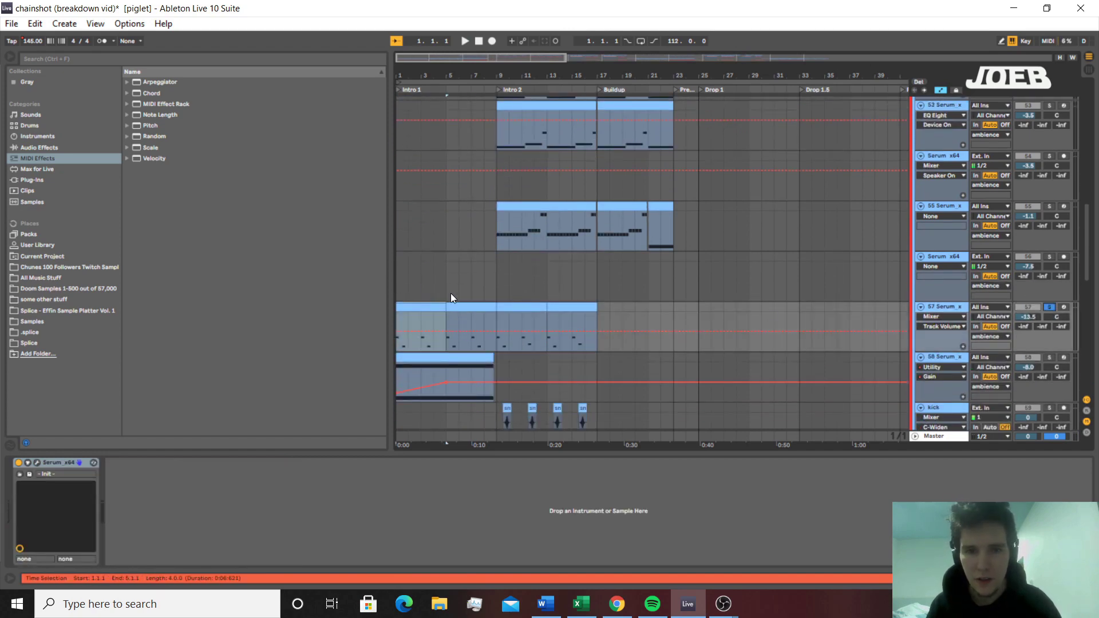
{"action": "key", "text": "space"}
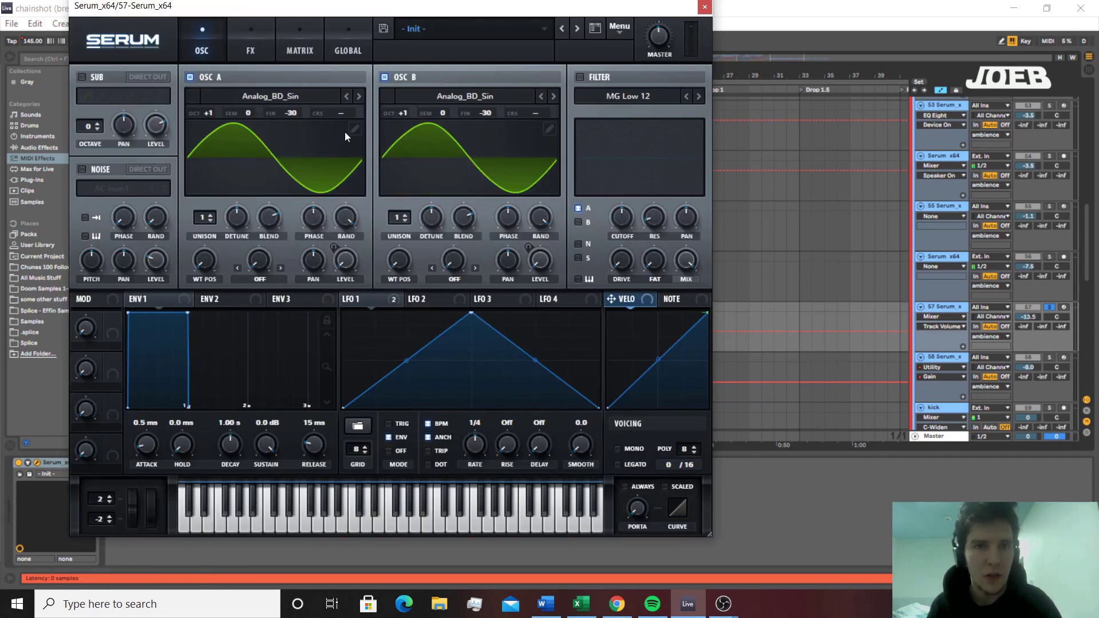
{"action": "left_click", "coordinate": [704, 7]}
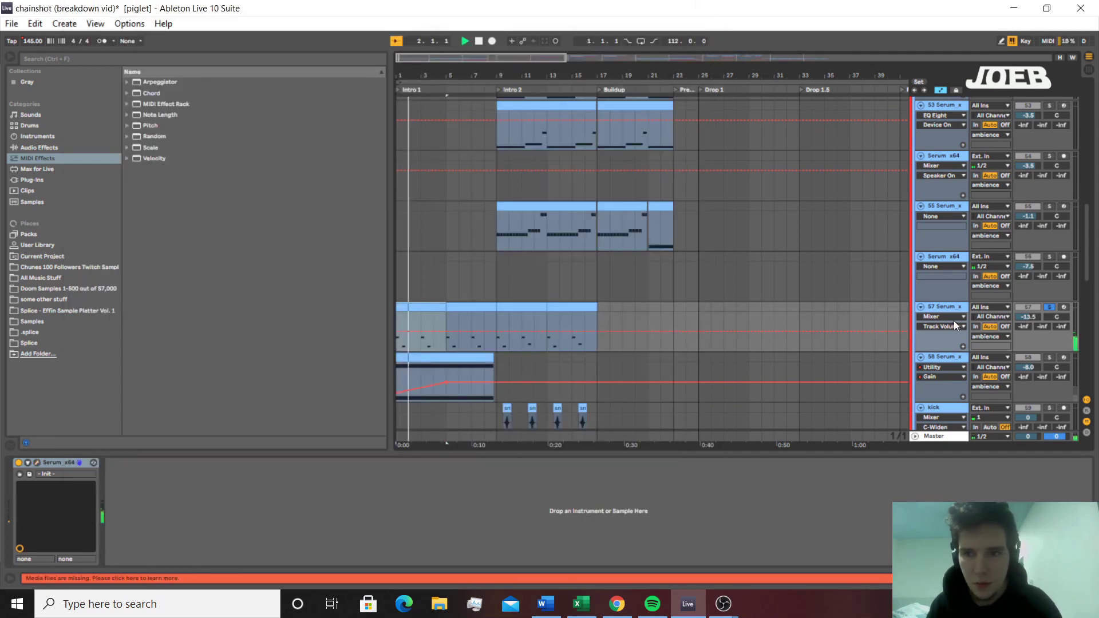
Solo the 58 Serum track and play its Intro 1 clip from bar 1
{"action": "left_click", "coordinate": [451, 359]}
{"action": "scroll", "coordinate": [450, 353], "scroll_direction": "down", "scroll_amount": 2}
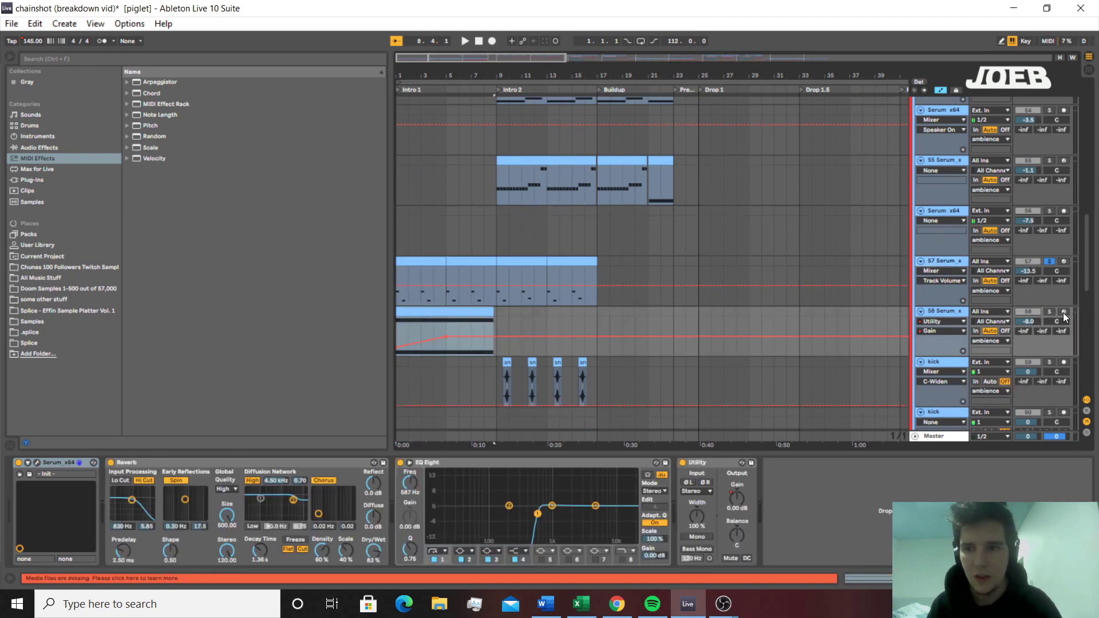
{"action": "scroll", "coordinate": [438, 294], "scroll_direction": "down", "scroll_amount": 2}
{"action": "key", "text": "space"}
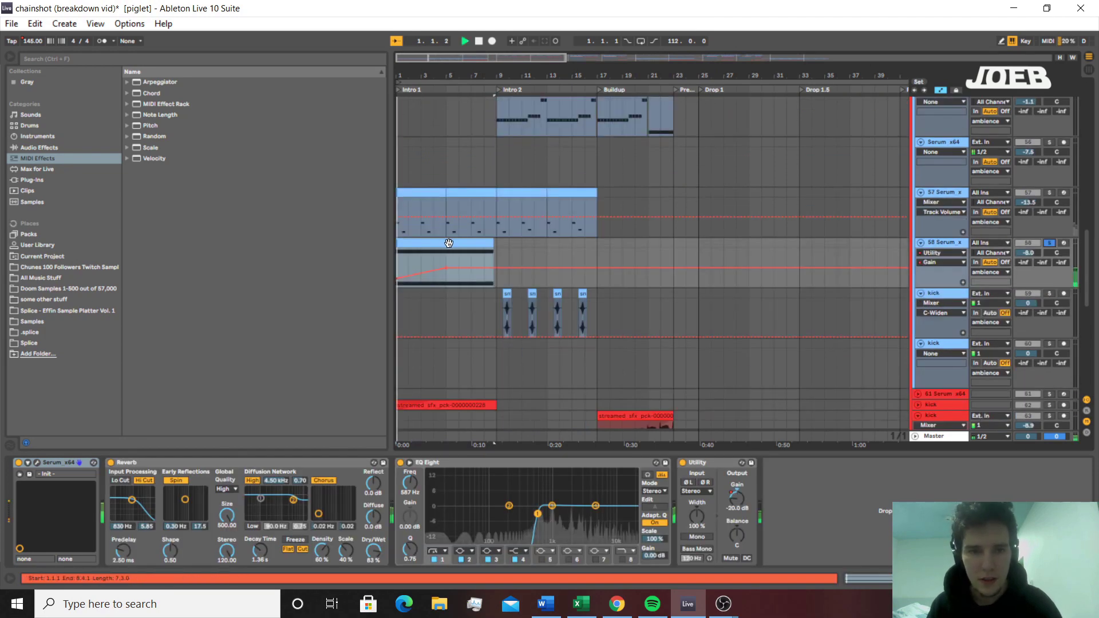
Examine the 58 Serum patch's oscillators, effects, LFO 1 rate and modulation matrix, closing the synth when finished
{"action": "left_click", "coordinate": [38, 463]}
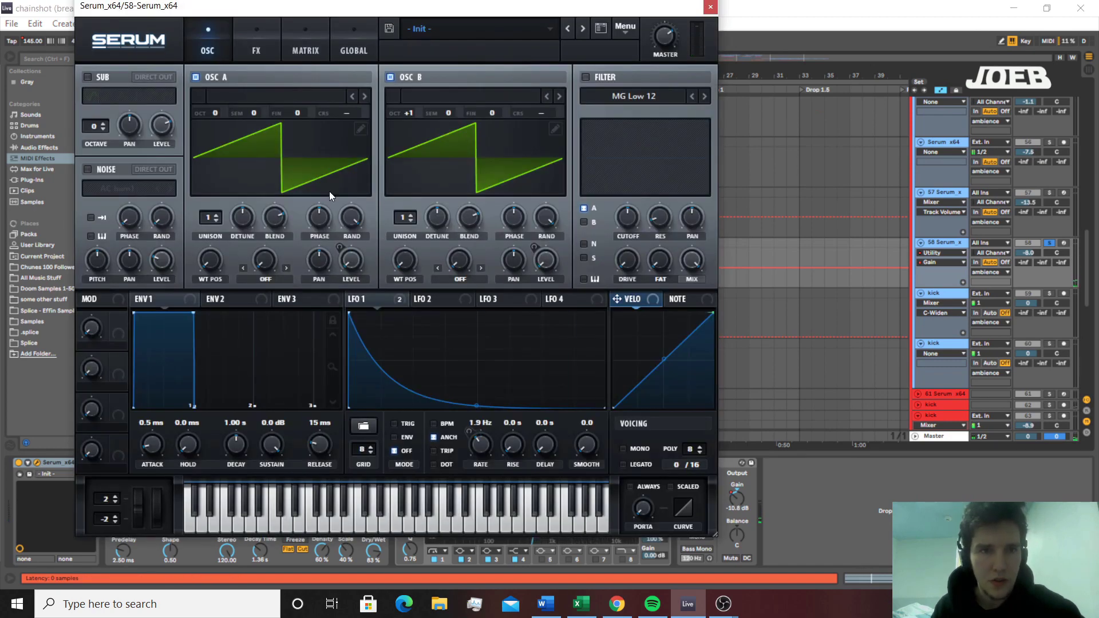
{"action": "left_click", "coordinate": [256, 50]}
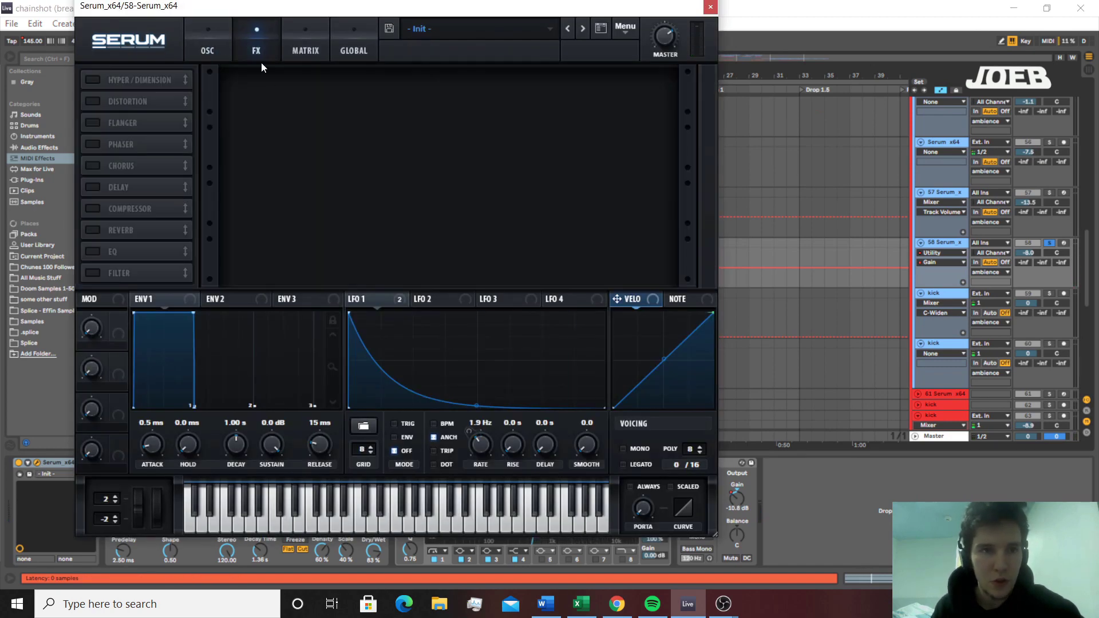
{"action": "left_click", "coordinate": [228, 53]}
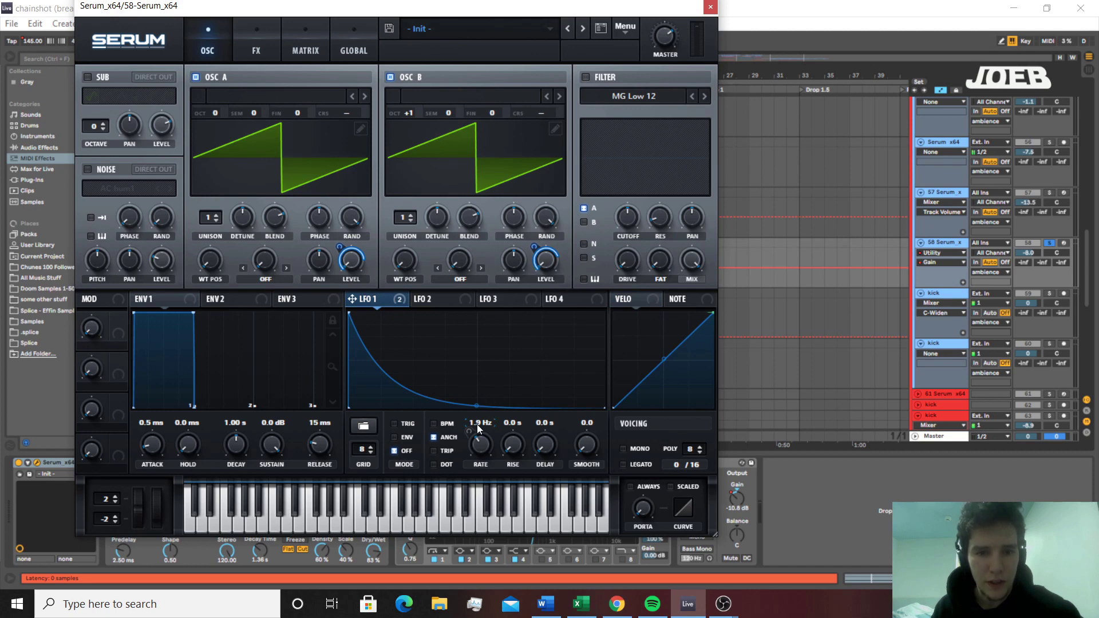
{"action": "left_click", "coordinate": [482, 448]}
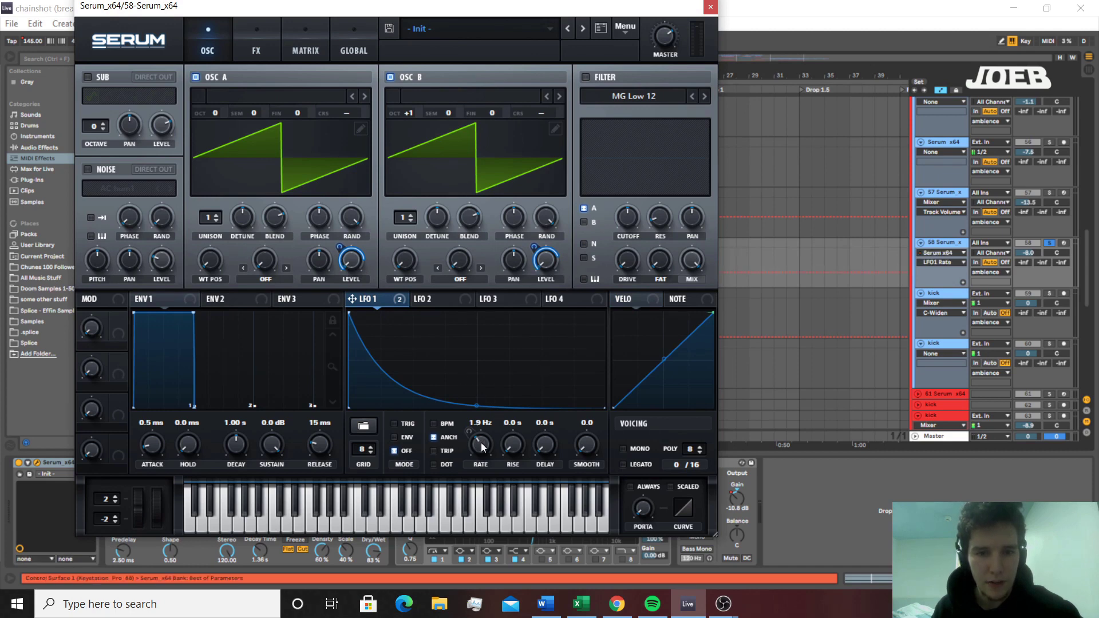
{"action": "left_click", "coordinate": [307, 48]}
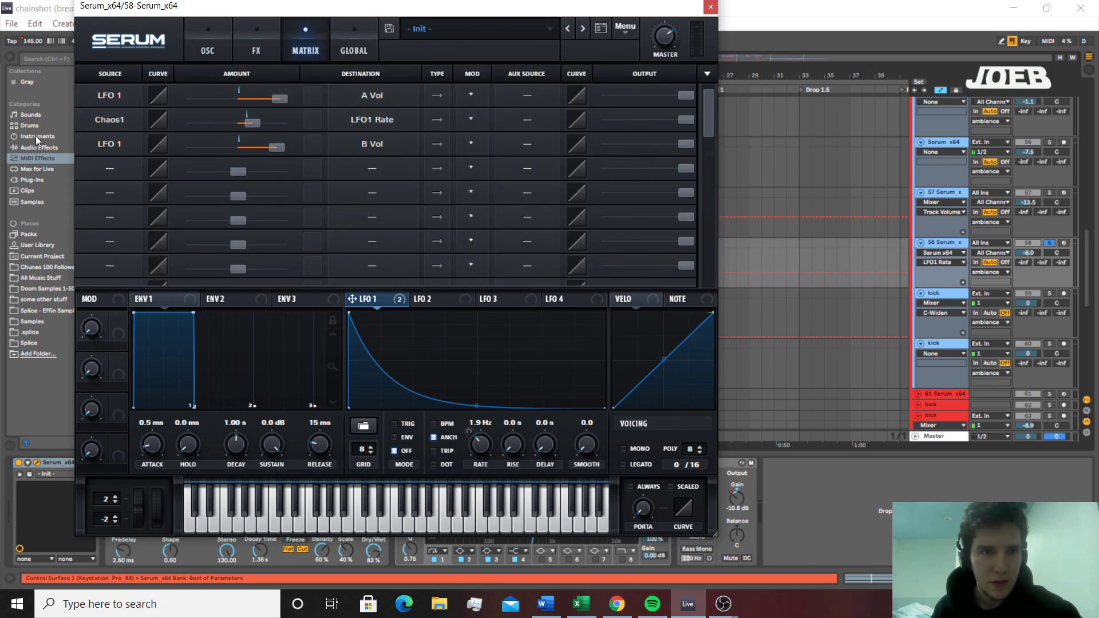
{"action": "left_click", "coordinate": [201, 51]}
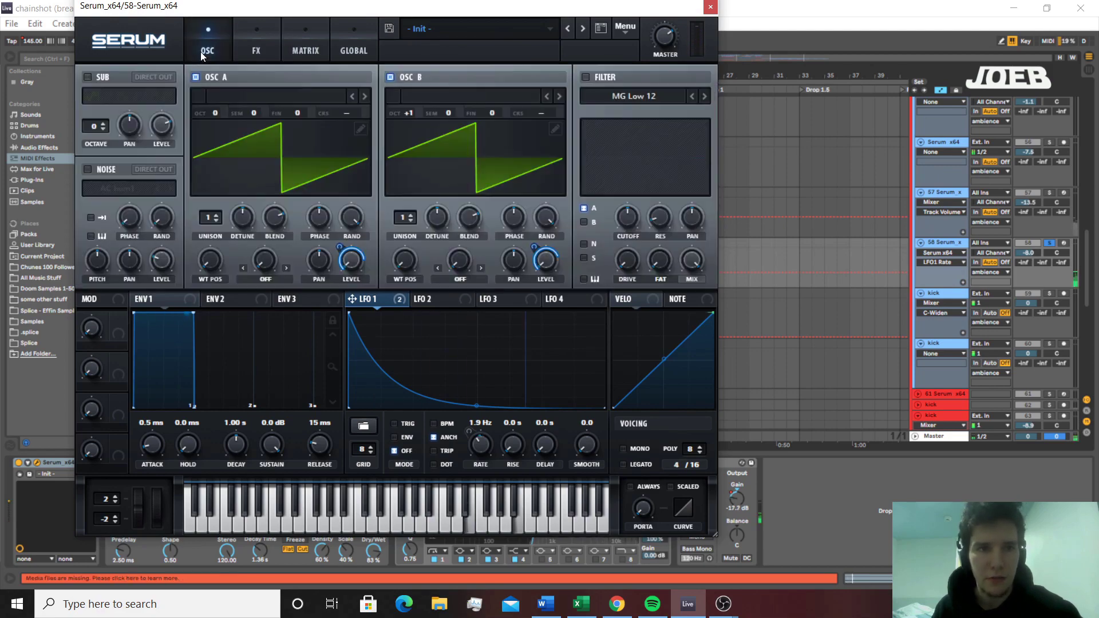
{"action": "left_click", "coordinate": [708, 8]}
Check the 58 Serum track's Reverb during playback and place the insert marker at bar 7 of its clip
{"action": "left_click", "coordinate": [280, 466]}
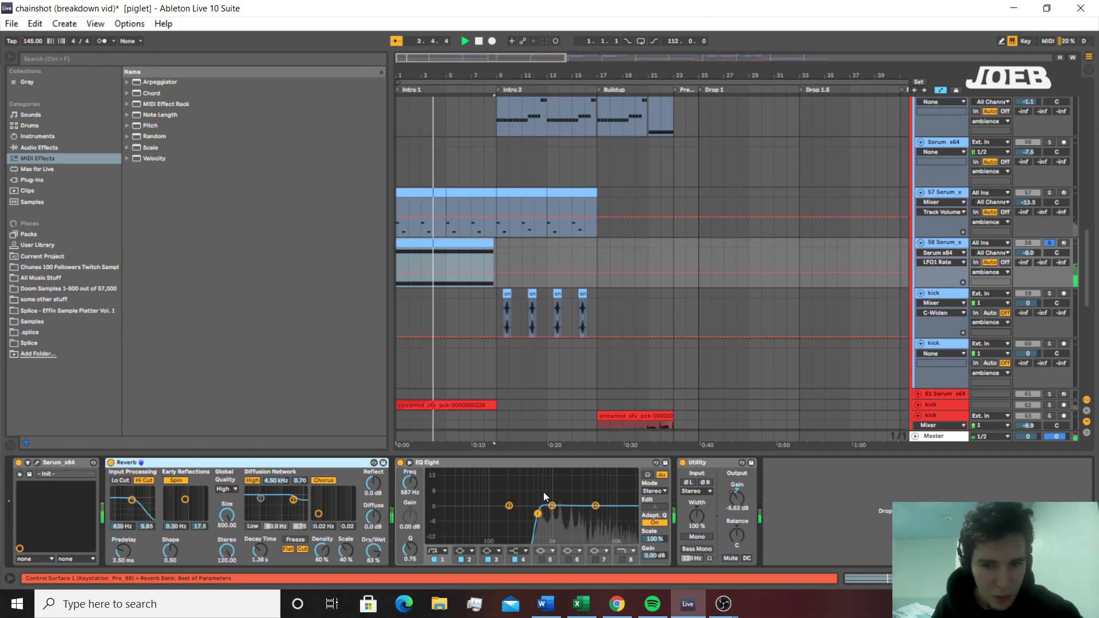
{"action": "left_click", "coordinate": [460, 261]}
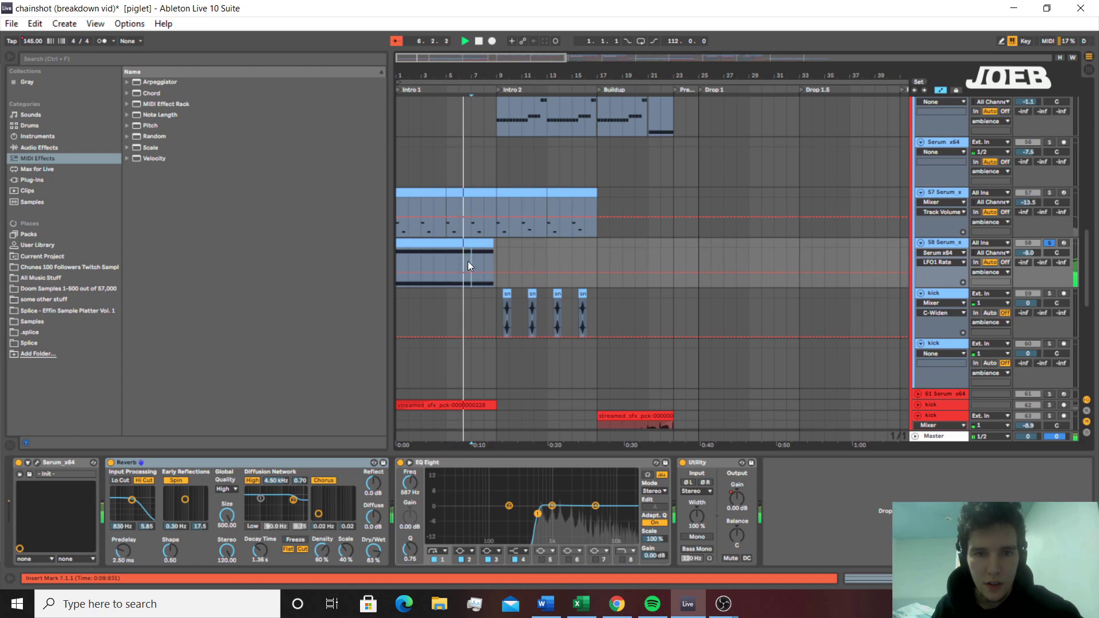
{"action": "left_click", "coordinate": [470, 261]}
Solo the red kick track holding the Intro 1 sfx clip, play it from bar 1 and unfold the track
{"action": "scroll", "coordinate": [500, 255], "scroll_direction": "down", "scroll_amount": 3}
{"action": "left_click", "coordinate": [473, 325]}
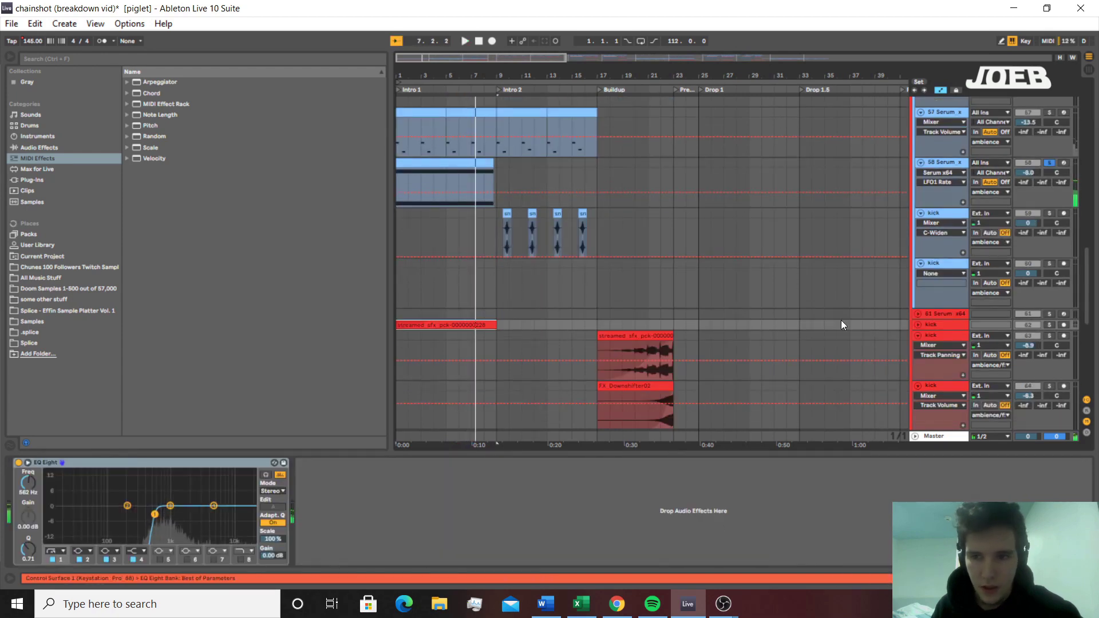
{"action": "key", "text": "space"}
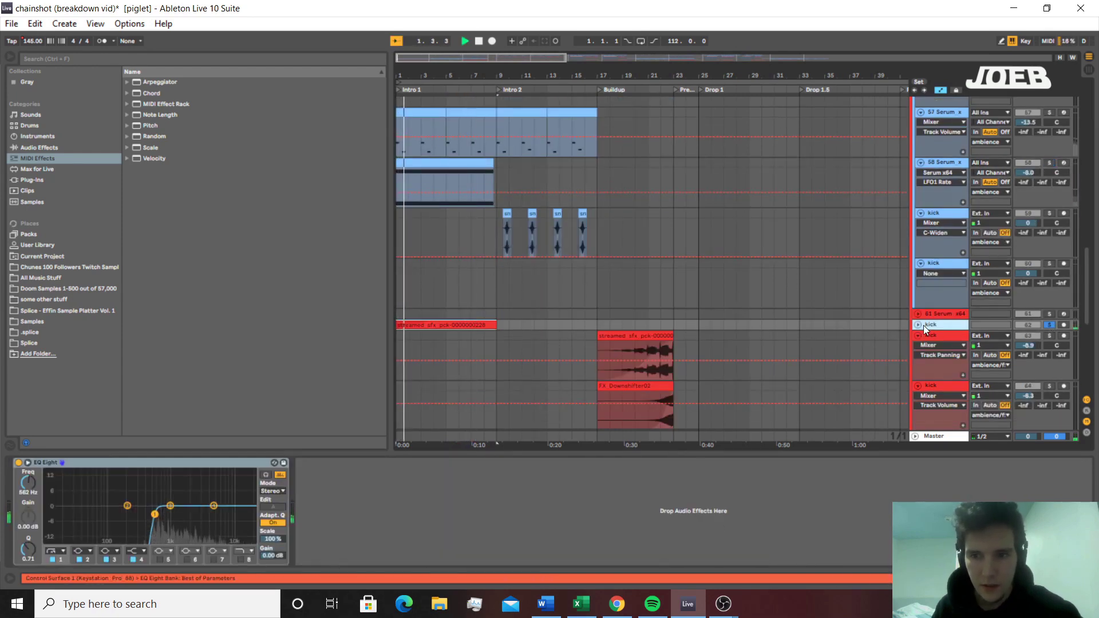
{"action": "left_click", "coordinate": [922, 326]}
Undo the stray Speaker On automation change on the sfx clip's track and place the insert marker at bar 5
{"action": "left_click", "coordinate": [435, 382]}
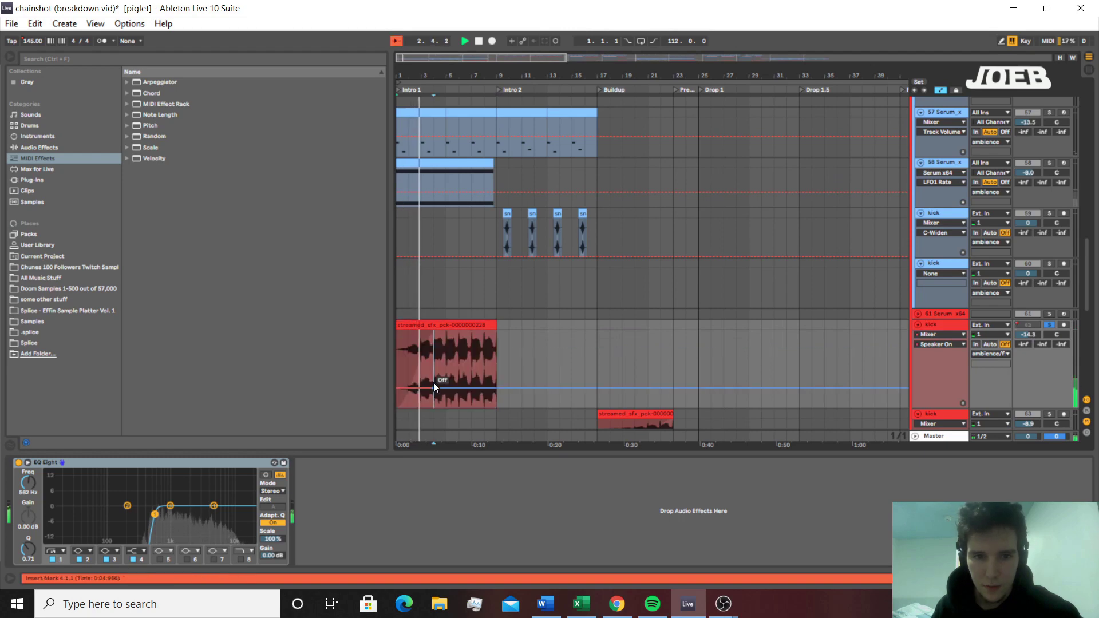
{"action": "key", "text": "ctrl+z"}
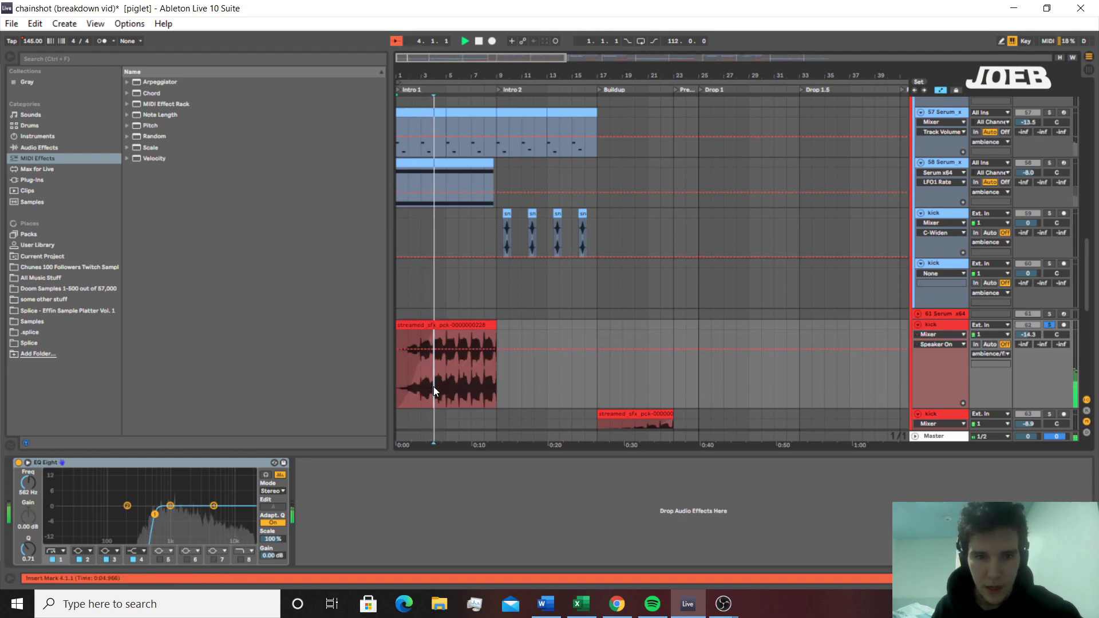
{"action": "left_click", "coordinate": [441, 386]}
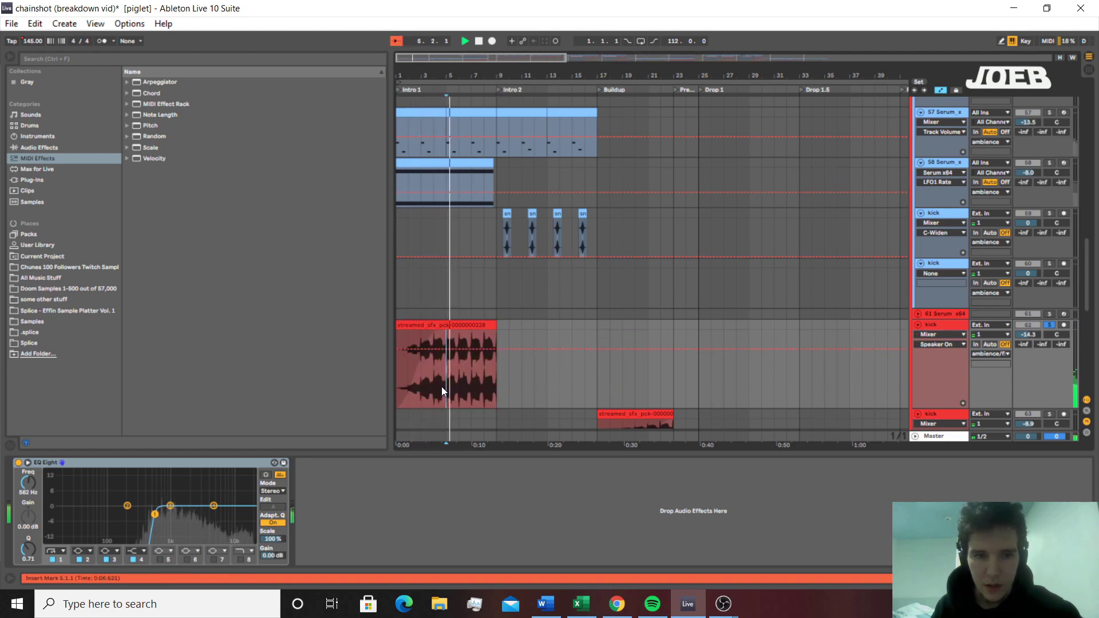
Look over the remaining red effect tracks and collapse the ambience/fx group
{"action": "scroll", "coordinate": [440, 378], "scroll_direction": "down", "scroll_amount": 2}
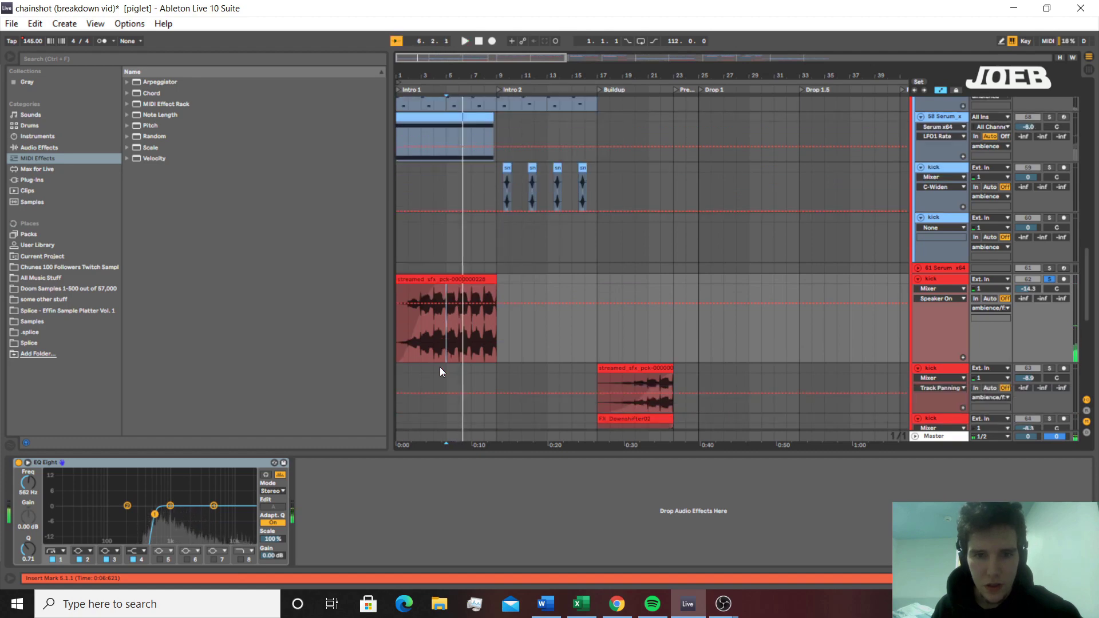
{"action": "scroll", "coordinate": [423, 361], "scroll_direction": "down", "scroll_amount": 2}
{"action": "scroll", "coordinate": [441, 320], "scroll_direction": "down", "scroll_amount": 8}
{"action": "scroll", "coordinate": [458, 317], "scroll_direction": "up", "scroll_amount": 12}
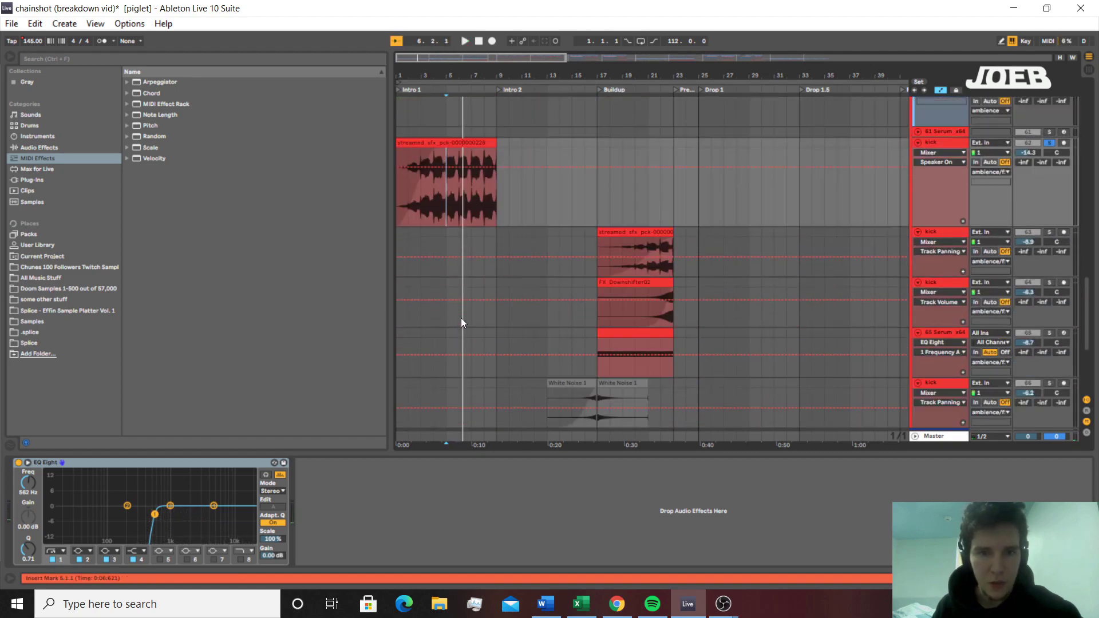
{"action": "scroll", "coordinate": [837, 252], "scroll_direction": "up", "scroll_amount": 10}
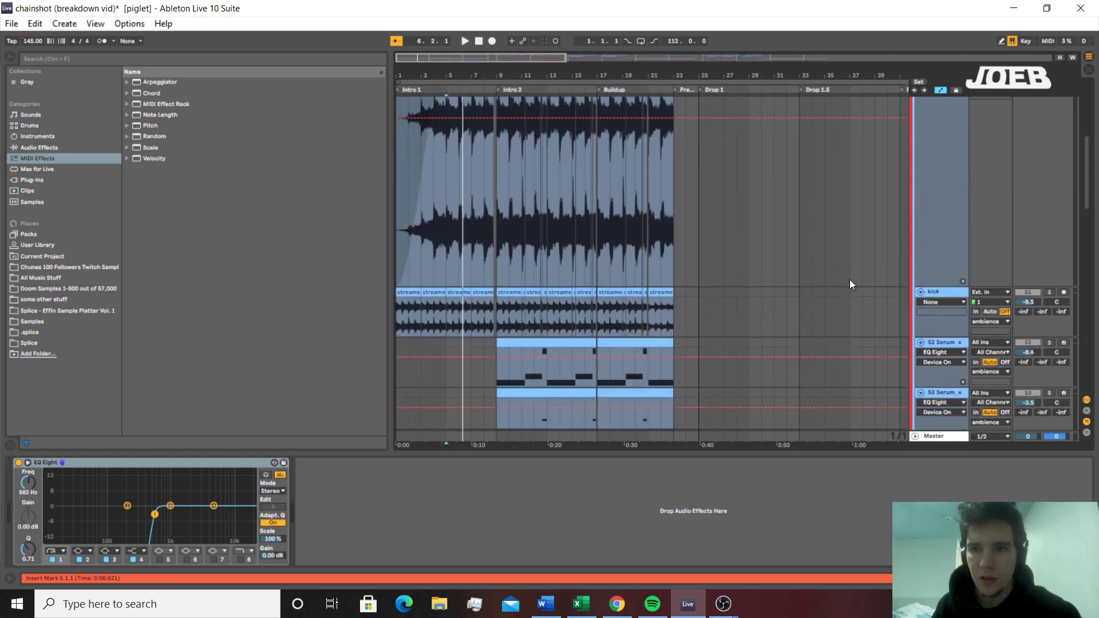
{"action": "scroll", "coordinate": [939, 197], "scroll_direction": "up", "scroll_amount": 1}
{"action": "left_click", "coordinate": [915, 182]}
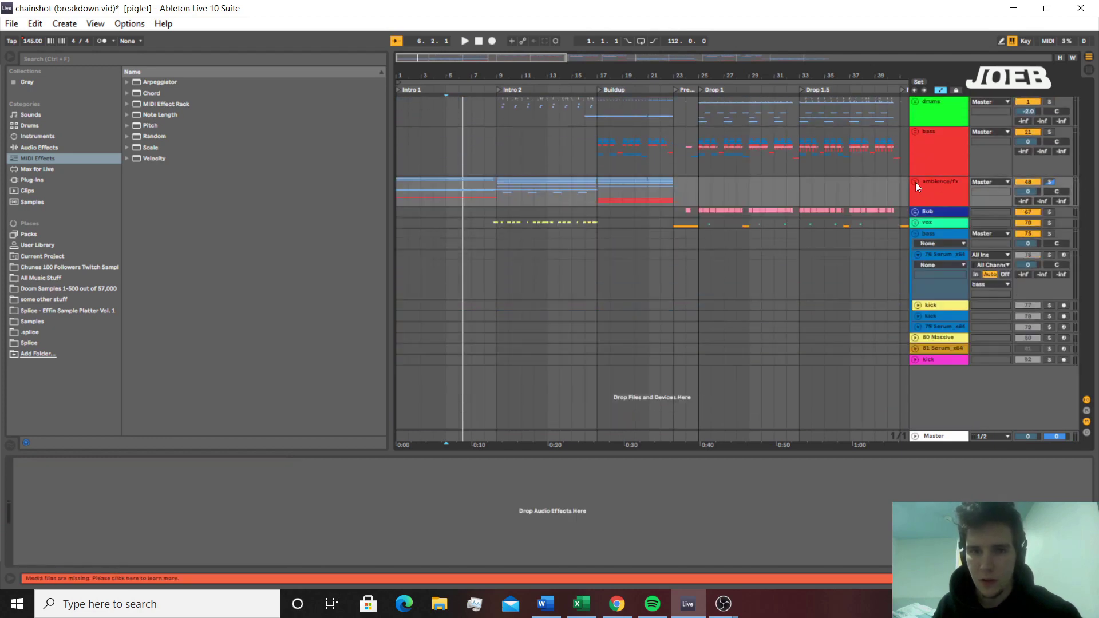
Unsolo the ambience/fx group and play the full arrangement from the start of Intro 2 at bar 9
{"action": "left_click", "coordinate": [502, 150]}
{"action": "left_click", "coordinate": [497, 104]}
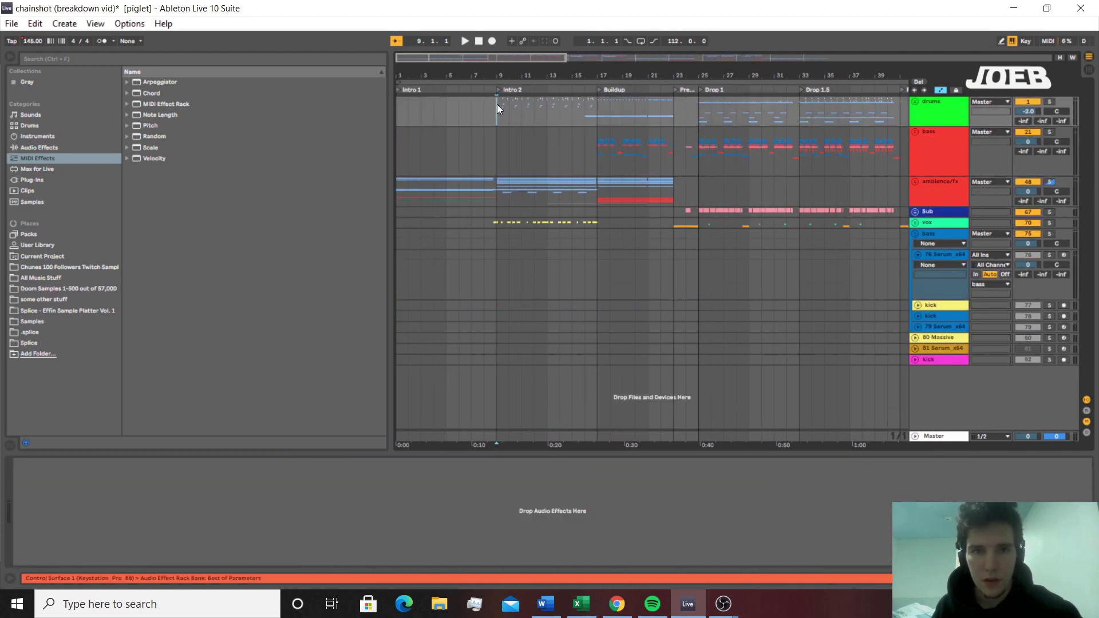
{"action": "key", "text": "space"}
{"action": "left_click", "coordinate": [1049, 182]}
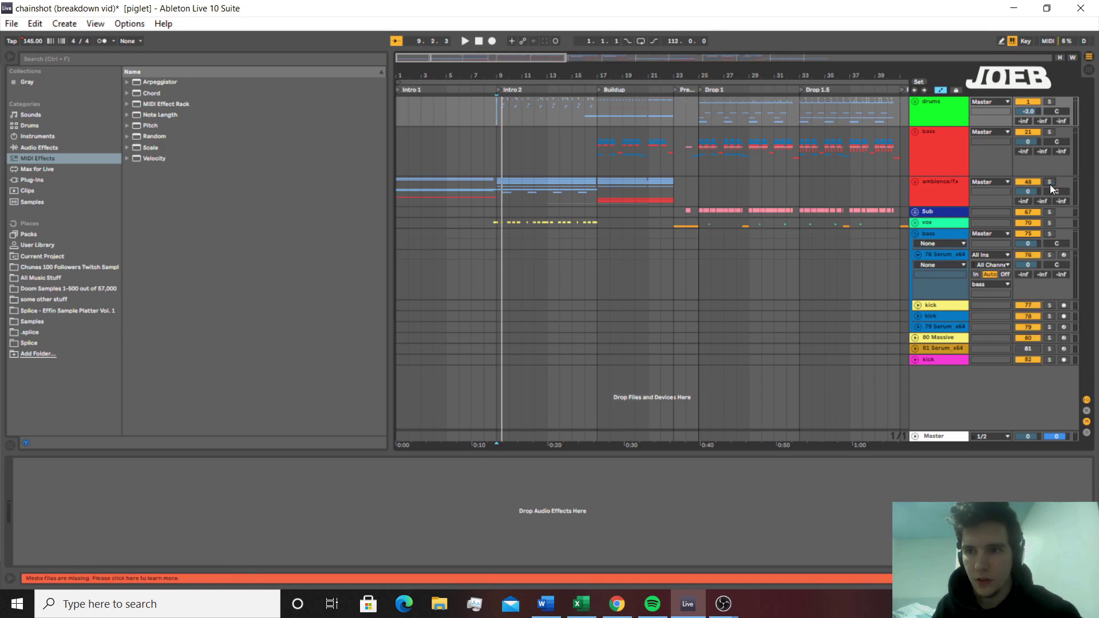
{"action": "key", "text": "space"}
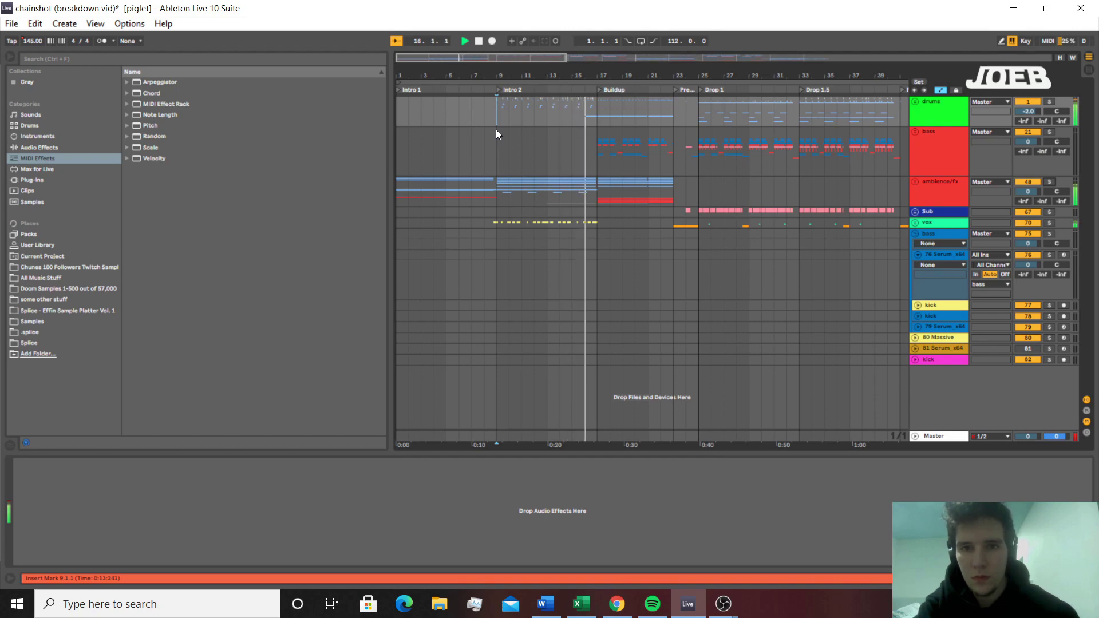
Stop playback, place the insert marker at bar 9 of the ambience/fx group and unfold the group
{"action": "left_click", "coordinate": [501, 193]}
{"action": "key", "text": "space"}
{"action": "left_click", "coordinate": [918, 181]}
{"action": "scroll", "coordinate": [537, 302], "scroll_direction": "down", "scroll_amount": 5}
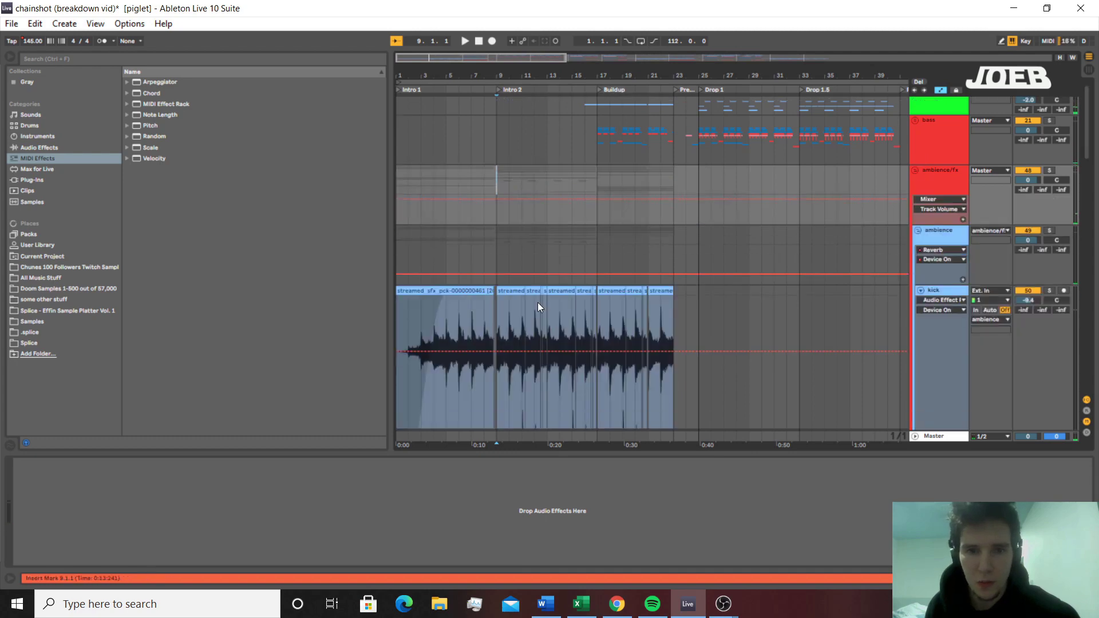
Solo the first kick track in the ambience group and inspect both kick tracks' clips in Intro 2
{"action": "left_click", "coordinate": [518, 164]}
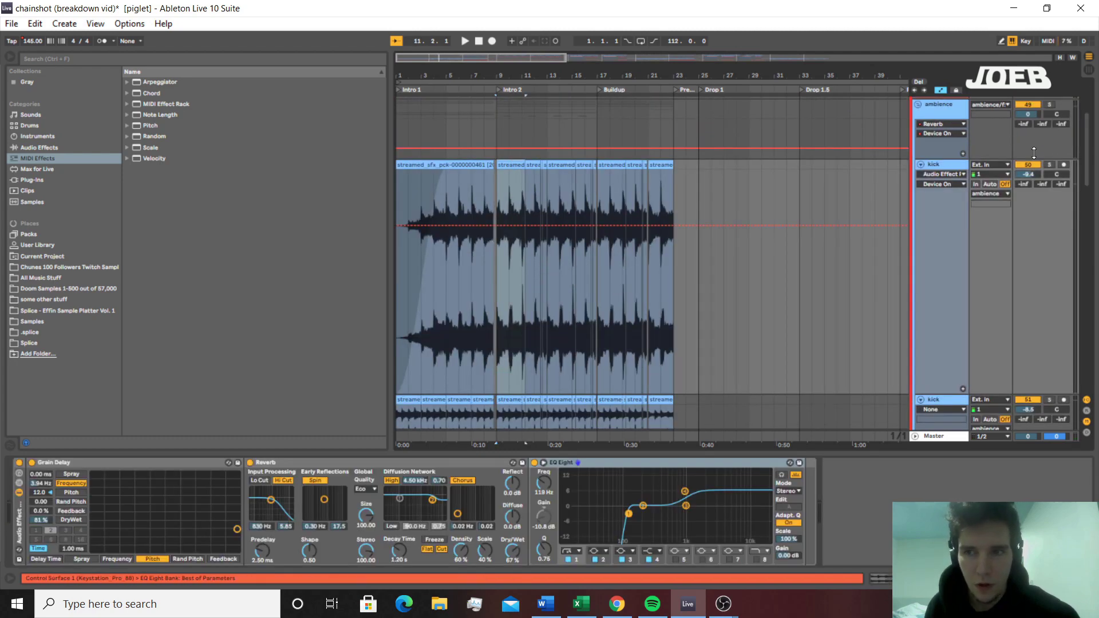
{"action": "left_click", "coordinate": [1047, 164]}
{"action": "left_click", "coordinate": [529, 164]}
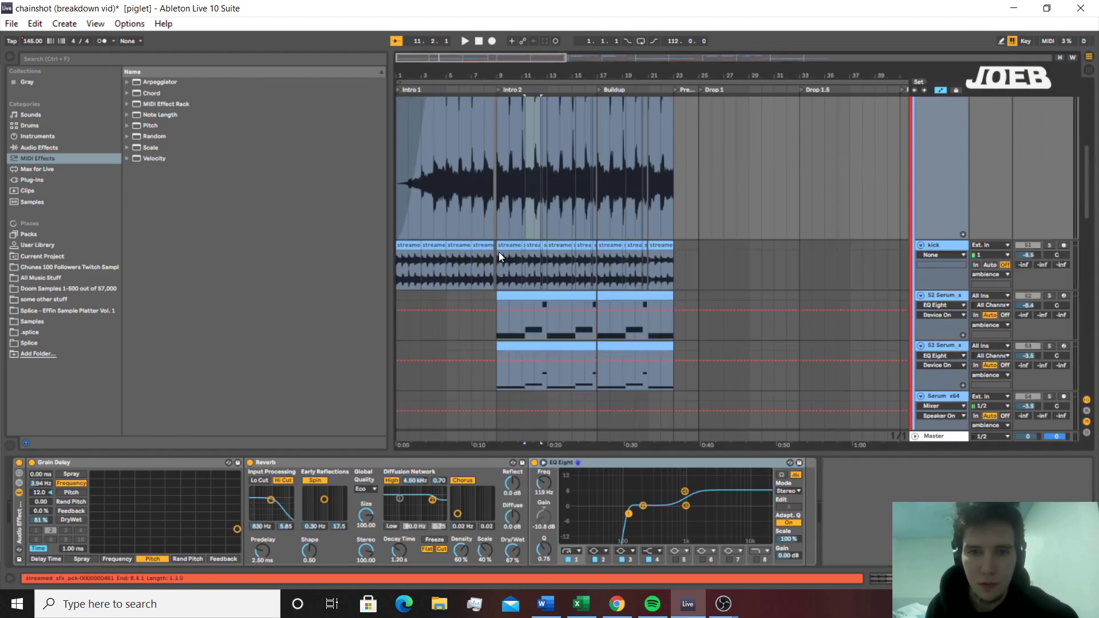
{"action": "left_click", "coordinate": [558, 264]}
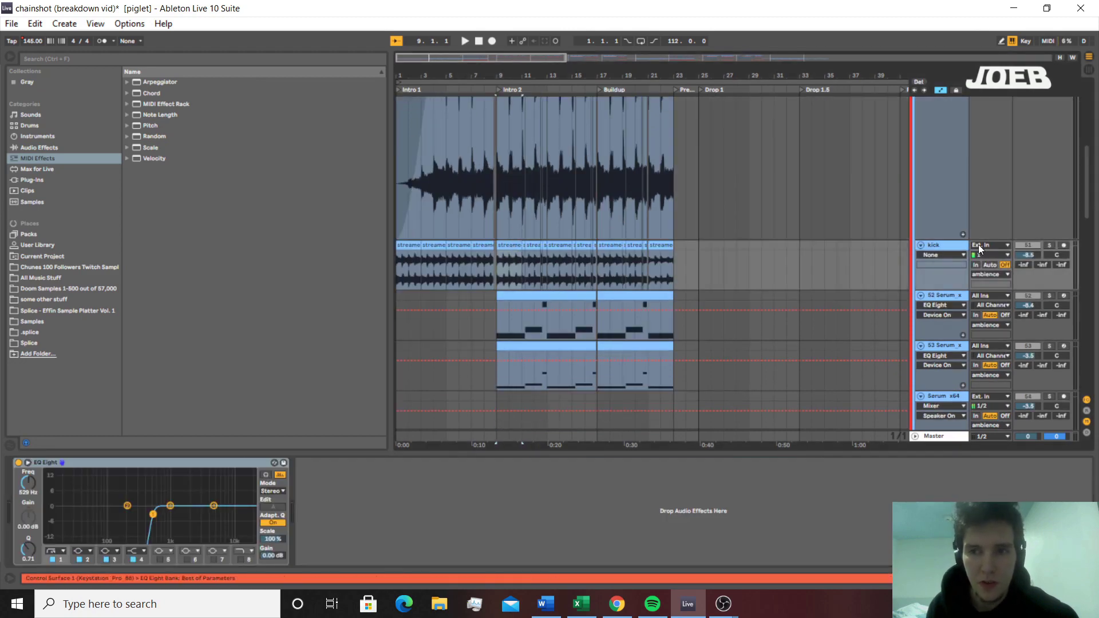
Solo the 52 Serum track and play its Intro 2 clip from bar 9
{"action": "scroll", "coordinate": [1019, 298], "scroll_direction": "down", "scroll_amount": 2}
{"action": "left_click", "coordinate": [1051, 237]}
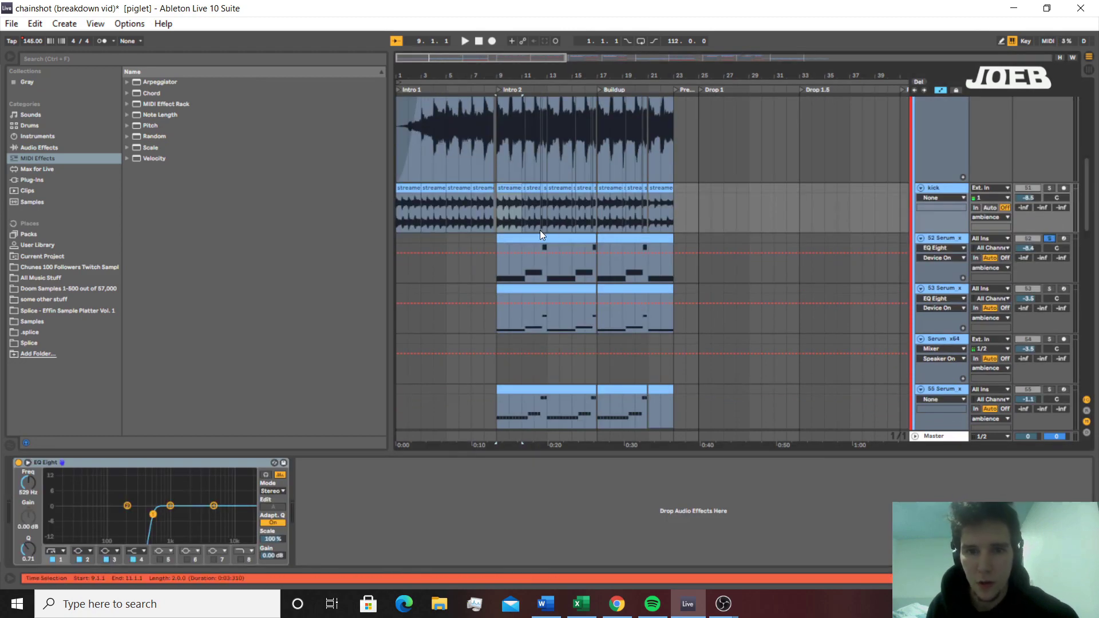
{"action": "left_click", "coordinate": [544, 238]}
{"action": "scroll", "coordinate": [532, 232], "scroll_direction": "up", "scroll_amount": 1}
{"action": "left_click", "coordinate": [503, 212]}
{"action": "left_click", "coordinate": [521, 269]}
{"action": "left_click", "coordinate": [521, 273]}
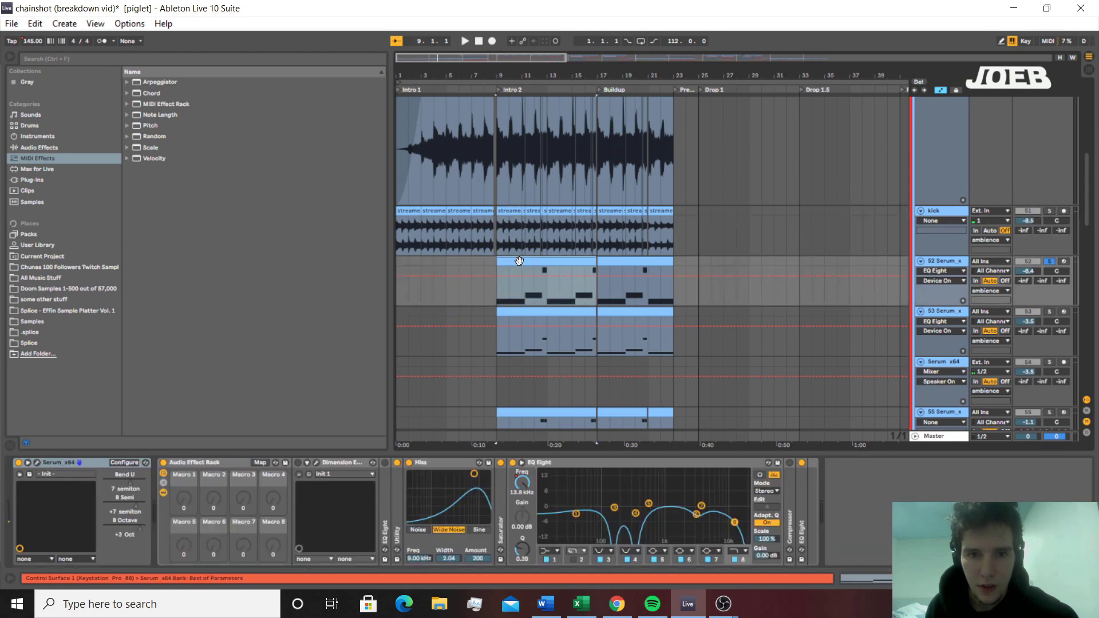
{"action": "scroll", "coordinate": [665, 310], "scroll_direction": "down", "scroll_amount": 3}
{"action": "key", "text": "space"}
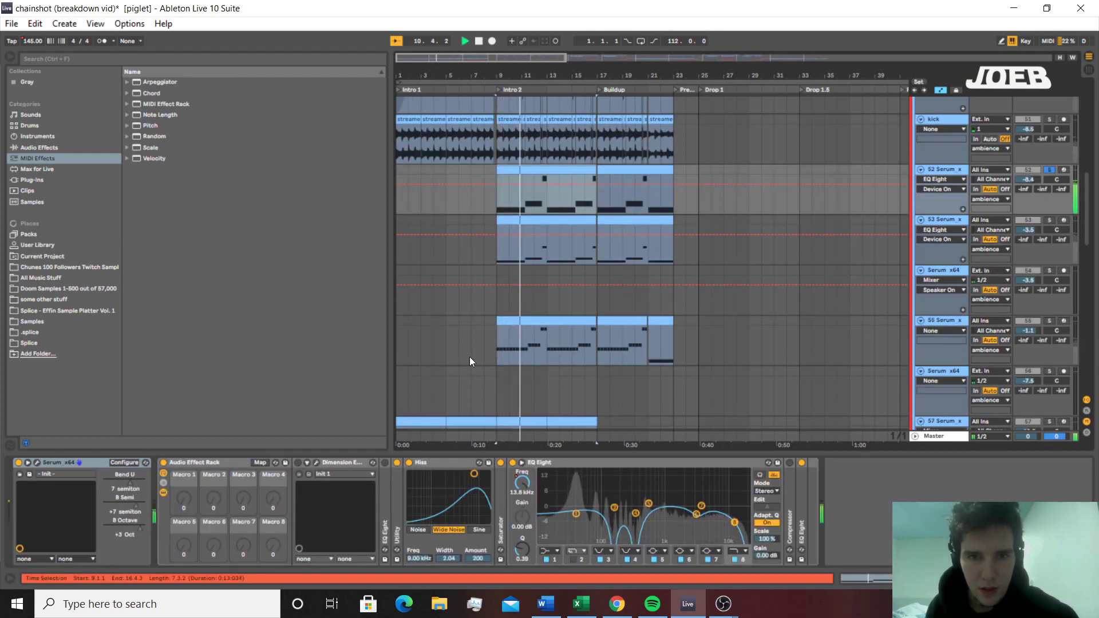
Place the insert marker at bar 9 and turn off the Audio Effect Rack on the 52 Serum track
{"action": "left_click", "coordinate": [494, 206]}
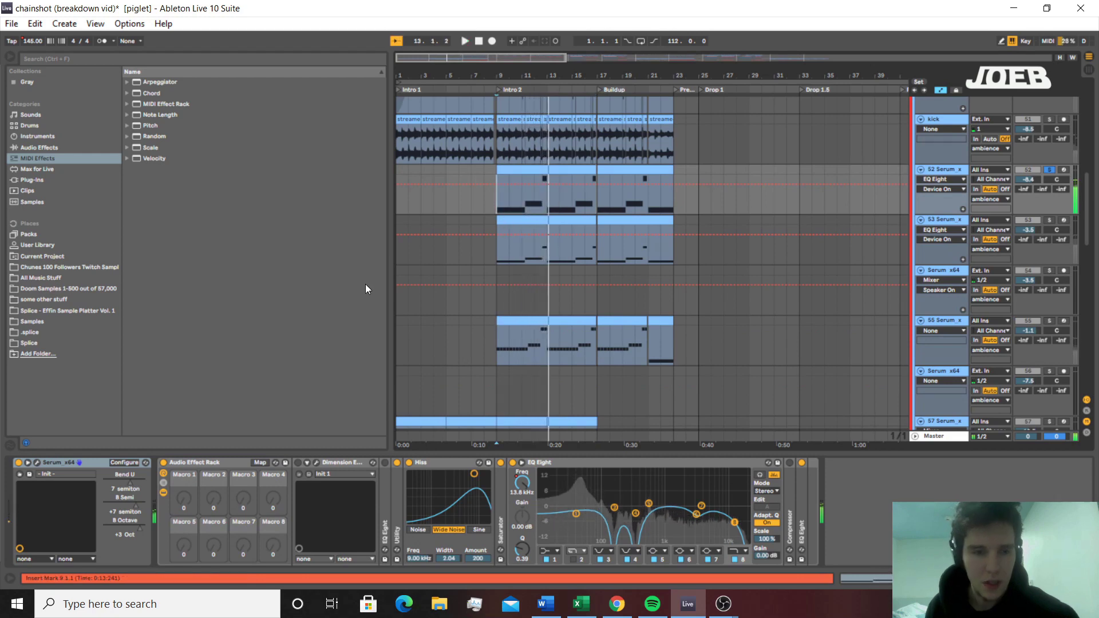
{"action": "left_click", "coordinate": [164, 463]}
{"action": "double_click", "coordinate": [35, 463]}
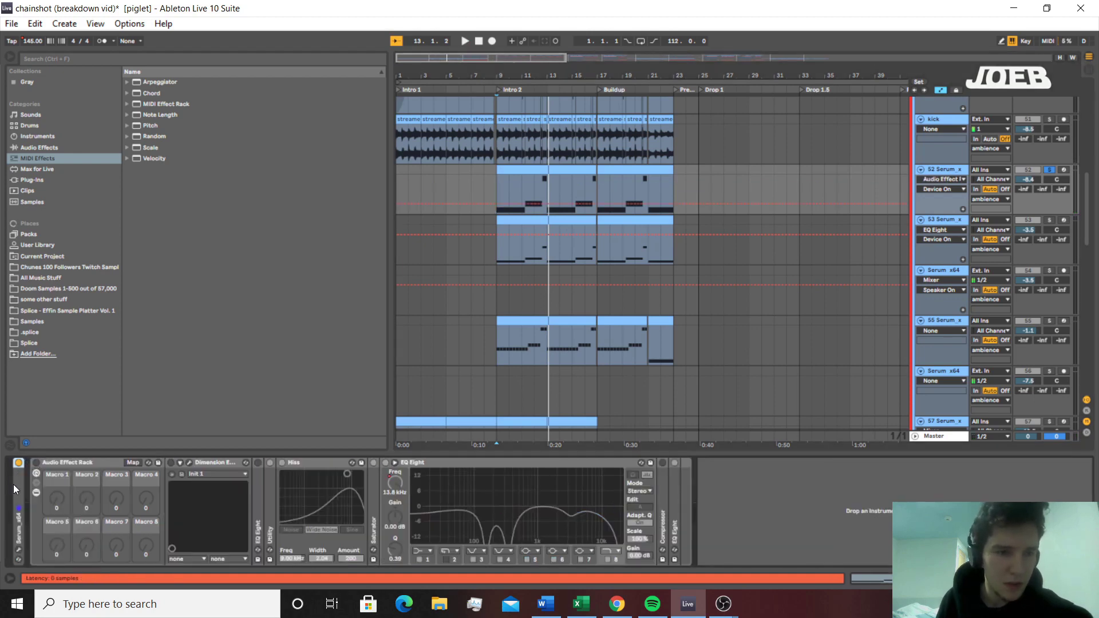
{"action": "double_click", "coordinate": [18, 490]}
Examine the 52 Serum patch's oscillators and effects, play it from bar 9 and close the synth
{"action": "left_click", "coordinate": [37, 462]}
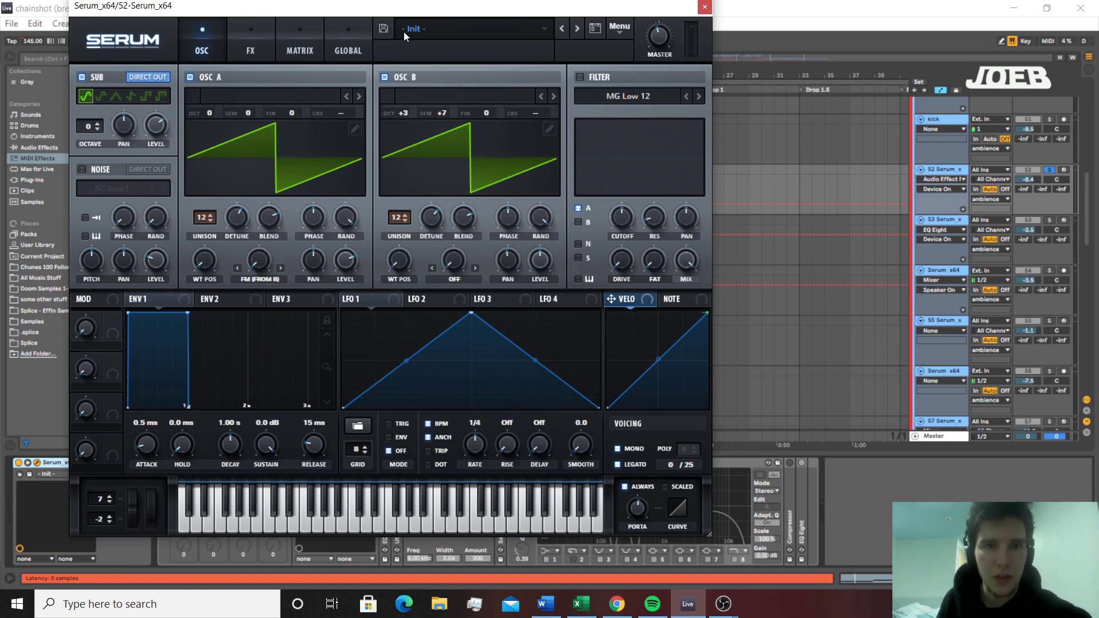
{"action": "left_click", "coordinate": [252, 46]}
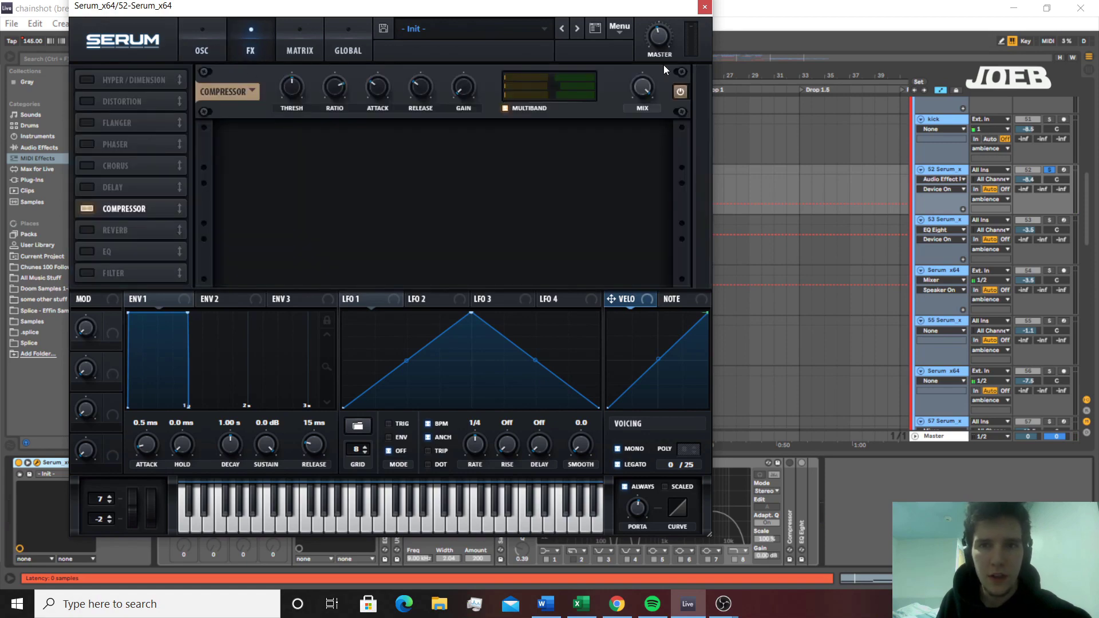
{"action": "key", "text": "space"}
{"action": "left_click", "coordinate": [705, 7]}
Turn the Audio Effect Rack back on and unfold its Utility device on the 52 Serum track
{"action": "left_click", "coordinate": [164, 462]}
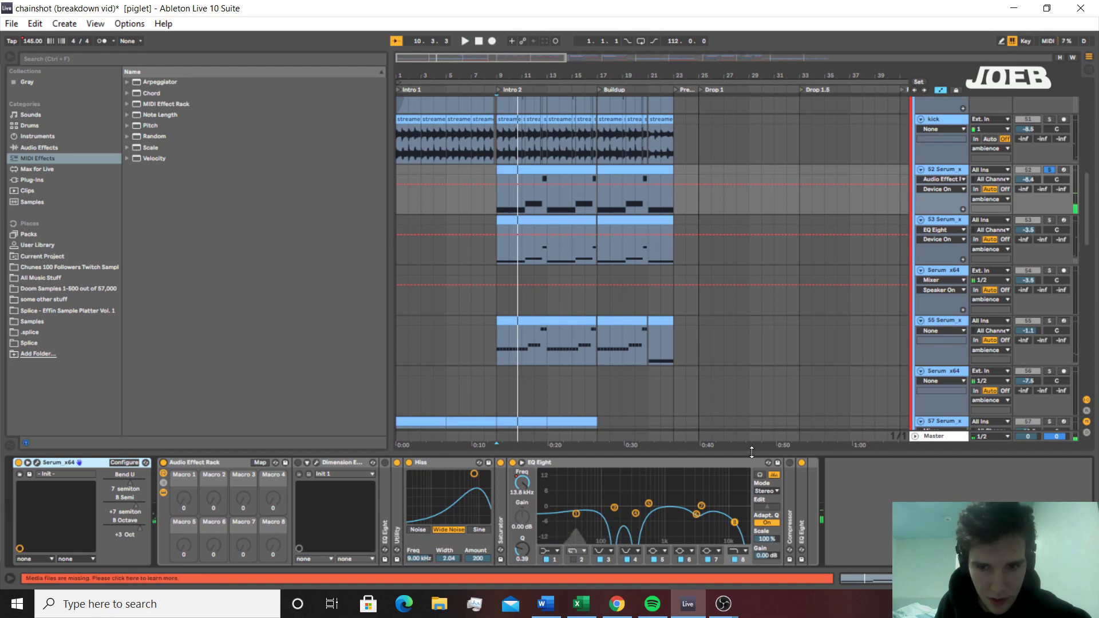
{"action": "double_click", "coordinate": [396, 498]}
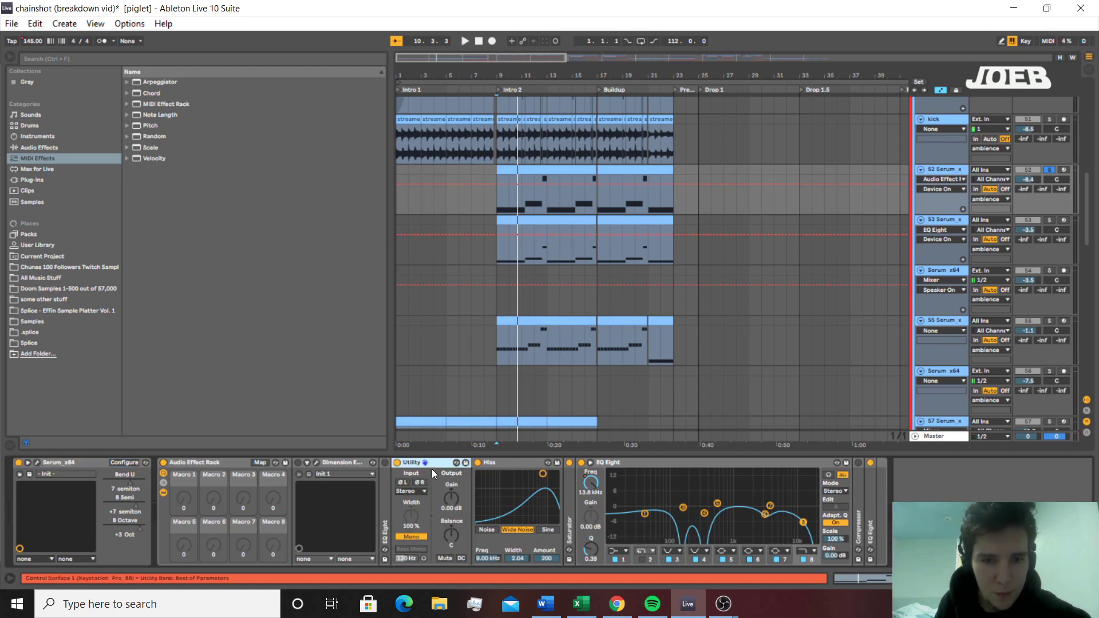
Fold the Utility device on the 52 Serum track and play from bar 9 while examining the Hiss device's Wide Noise settings
{"action": "double_click", "coordinate": [428, 465]}
{"action": "left_click", "coordinate": [431, 465]}
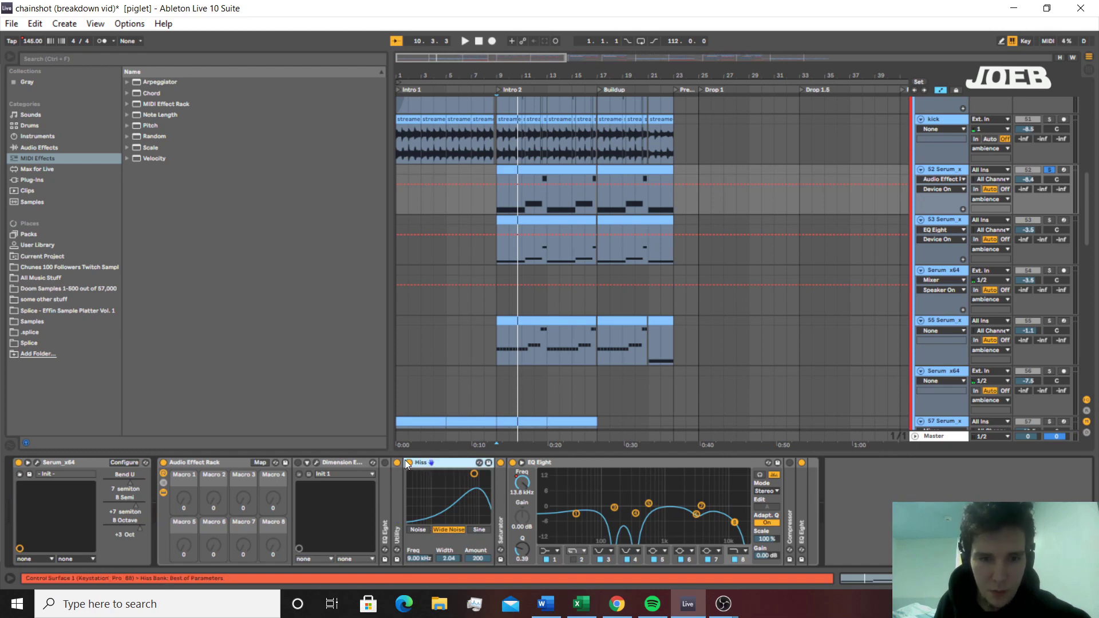
{"action": "key", "text": "space"}
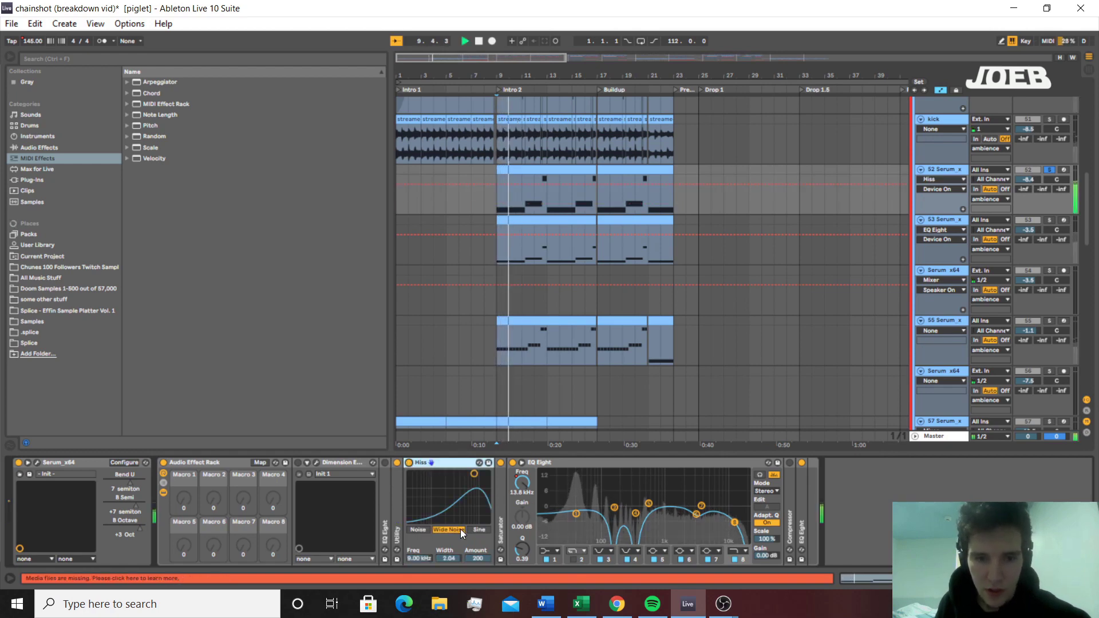
{"action": "key", "text": "space"}
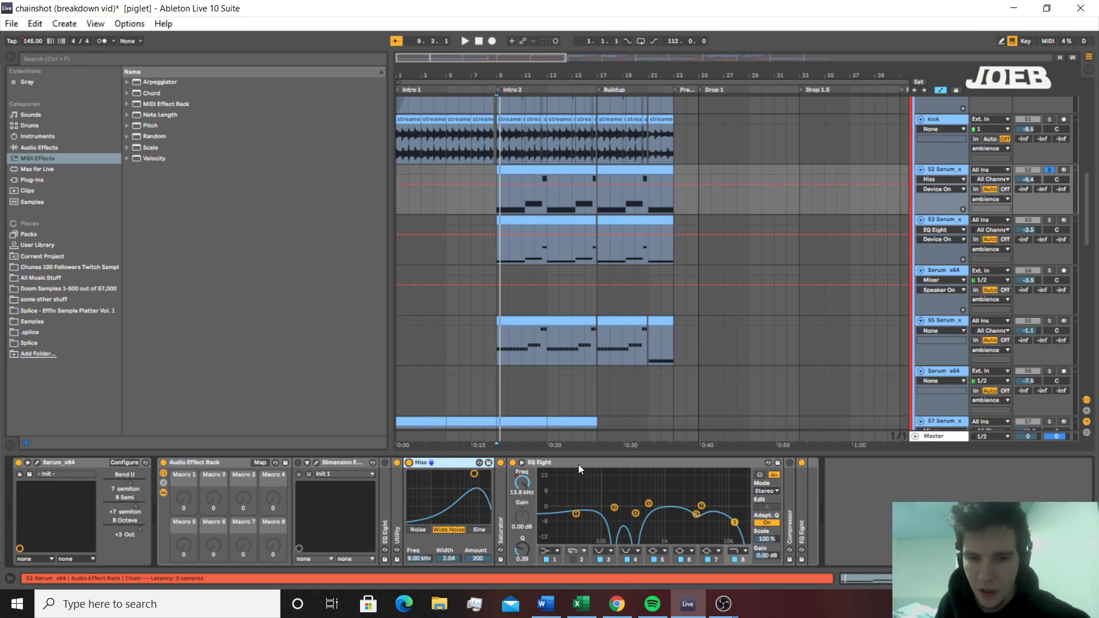
Unfold the Saturator on the 52 Serum track, play from bar 9 and inspect the bands of the following EQ Eight
{"action": "double_click", "coordinate": [501, 493]}
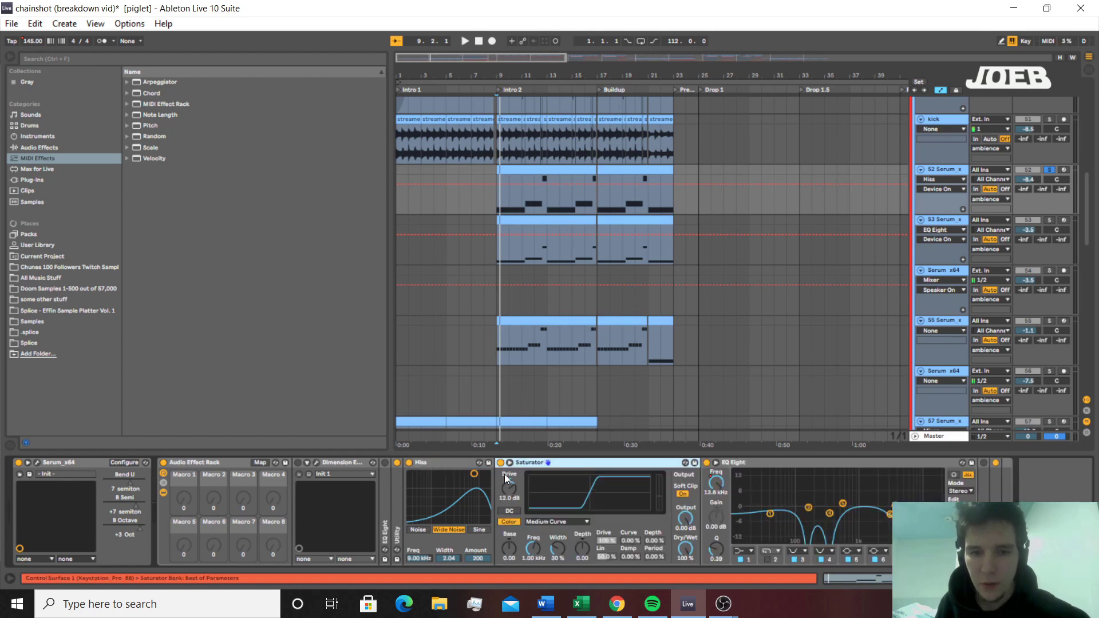
{"action": "key", "text": "space"}
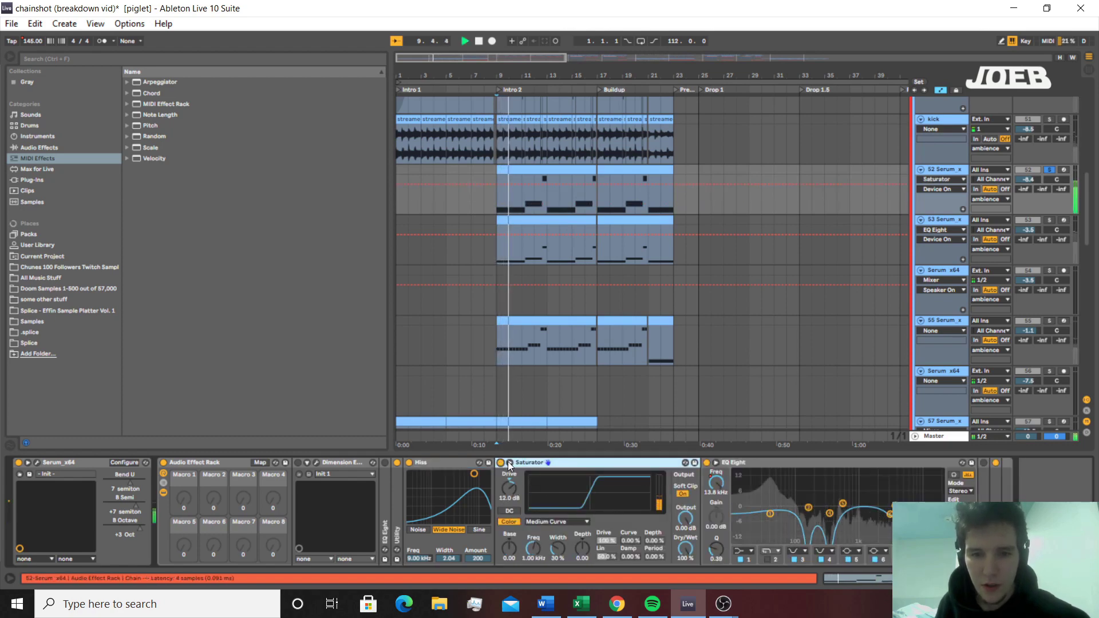
{"action": "left_click", "coordinate": [808, 508]}
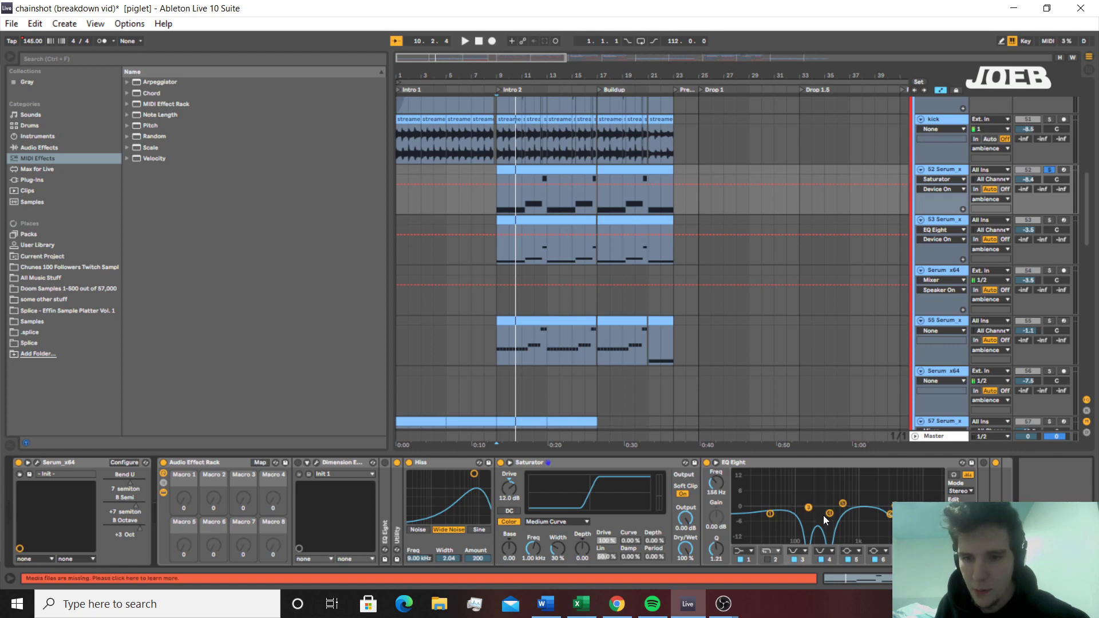
{"action": "left_click", "coordinate": [930, 523]}
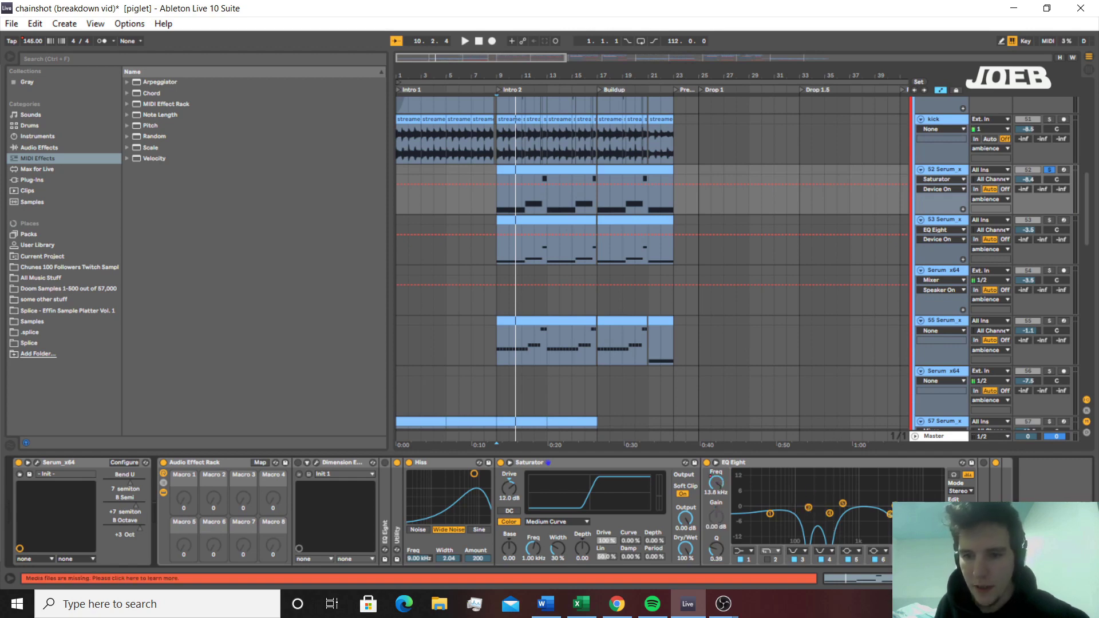
Fold that EQ Eight, unfold the last EQ Eight in the 52 Serum chain and play the track from bar 9
{"action": "left_click", "coordinate": [778, 465]}
{"action": "double_click", "coordinate": [778, 464]}
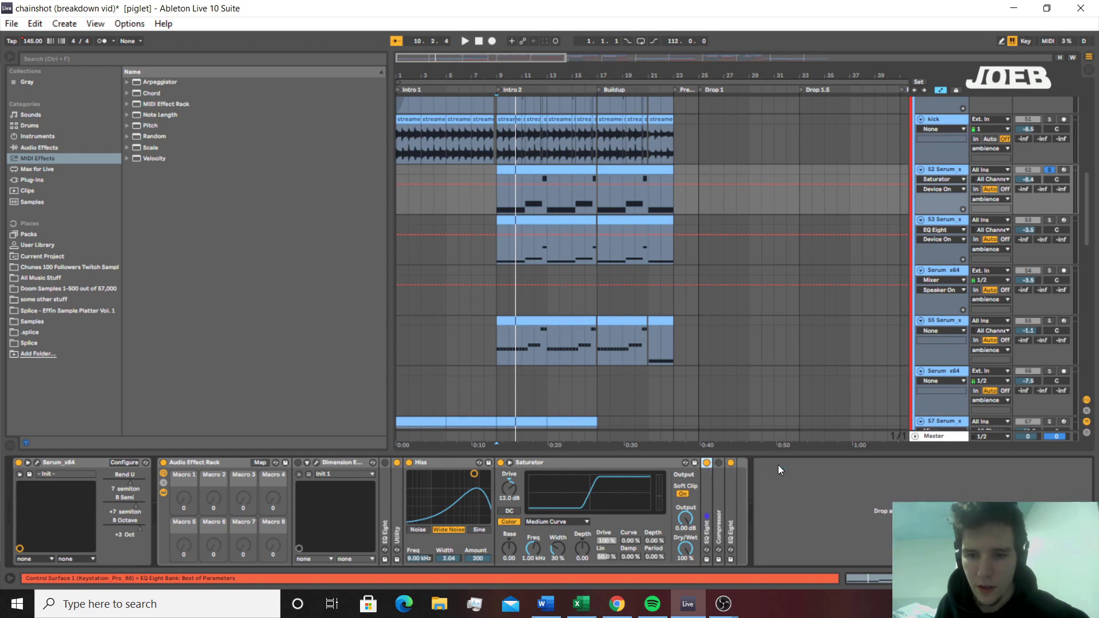
{"action": "double_click", "coordinate": [734, 493]}
{"action": "key", "text": "space"}
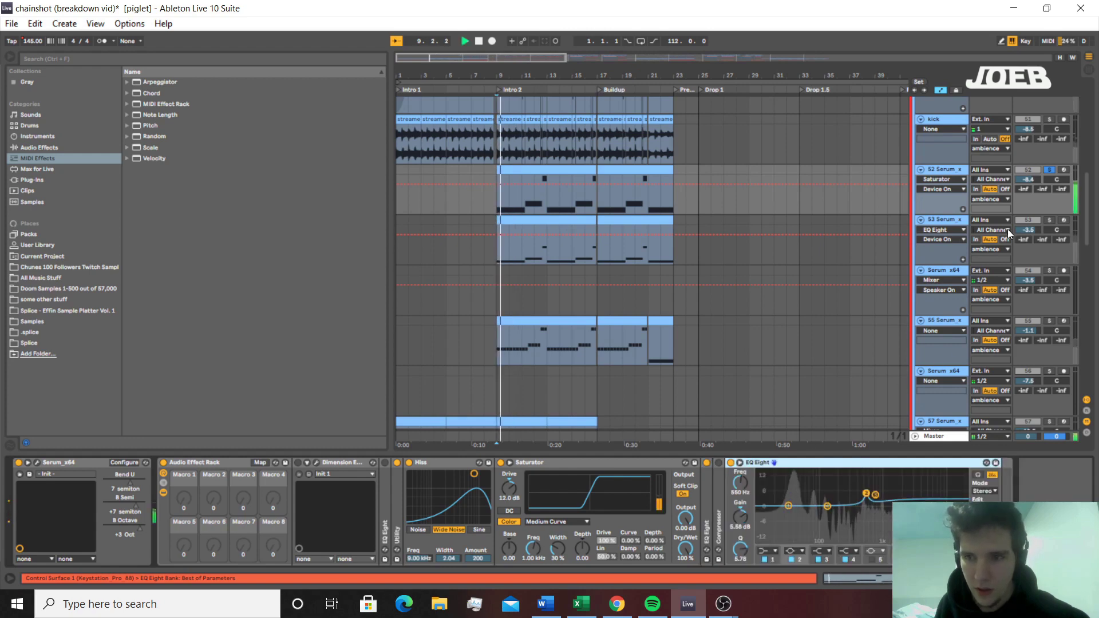
{"action": "scroll", "coordinate": [679, 301], "scroll_direction": "down", "scroll_amount": 2}
{"action": "key", "text": "space"}
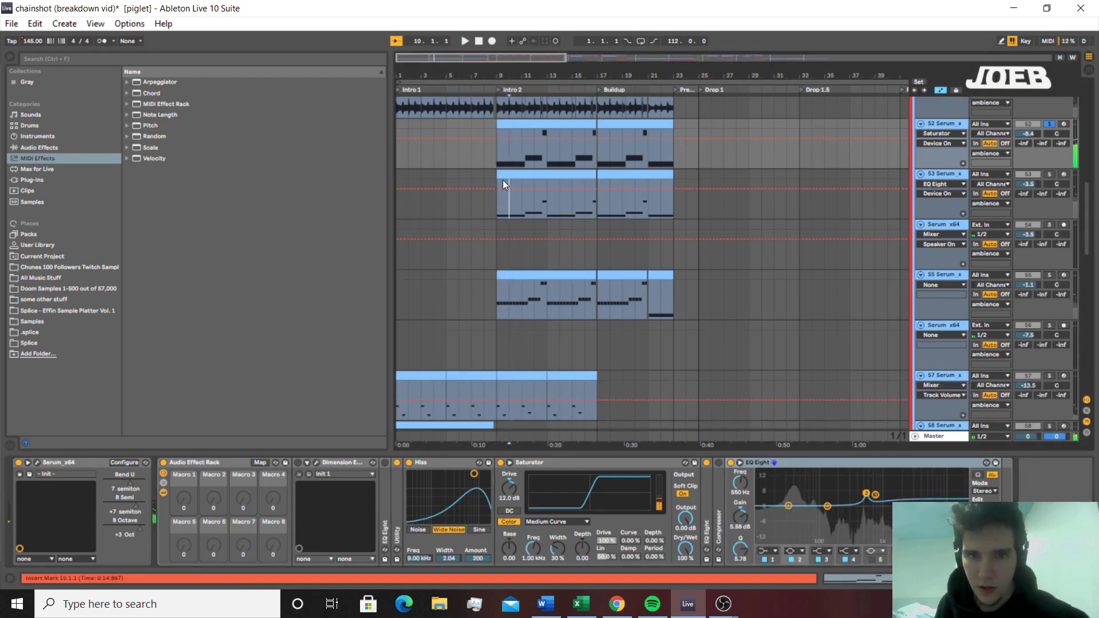
Solo the 53 Serum track, play its Intro 2 clip from bar 9 and open its Serum synth
{"action": "left_click", "coordinate": [503, 180]}
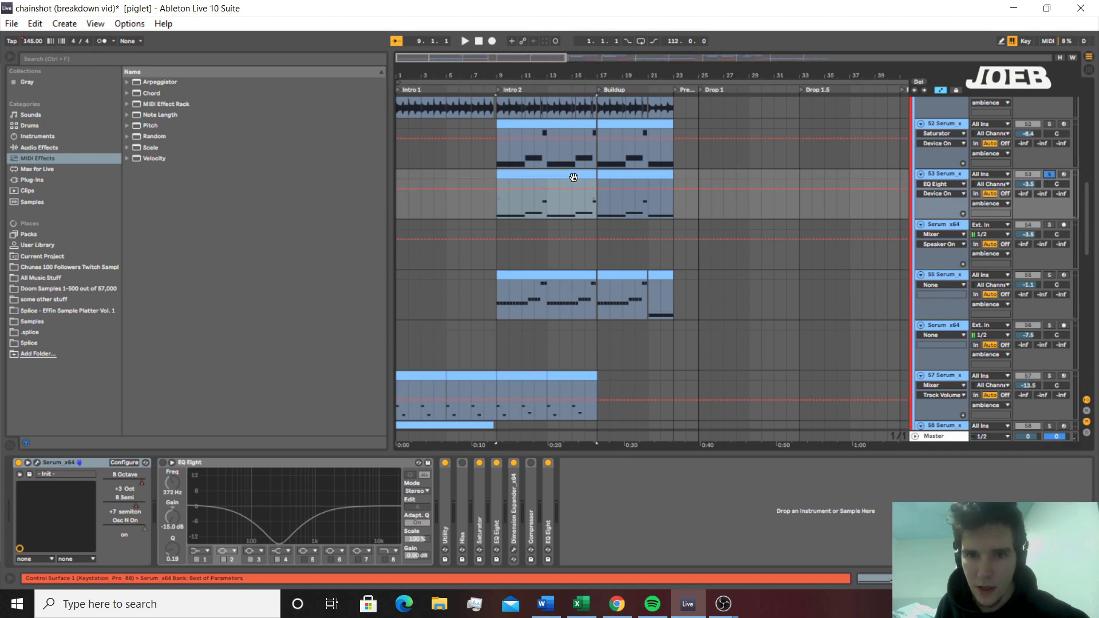
{"action": "key", "text": "space"}
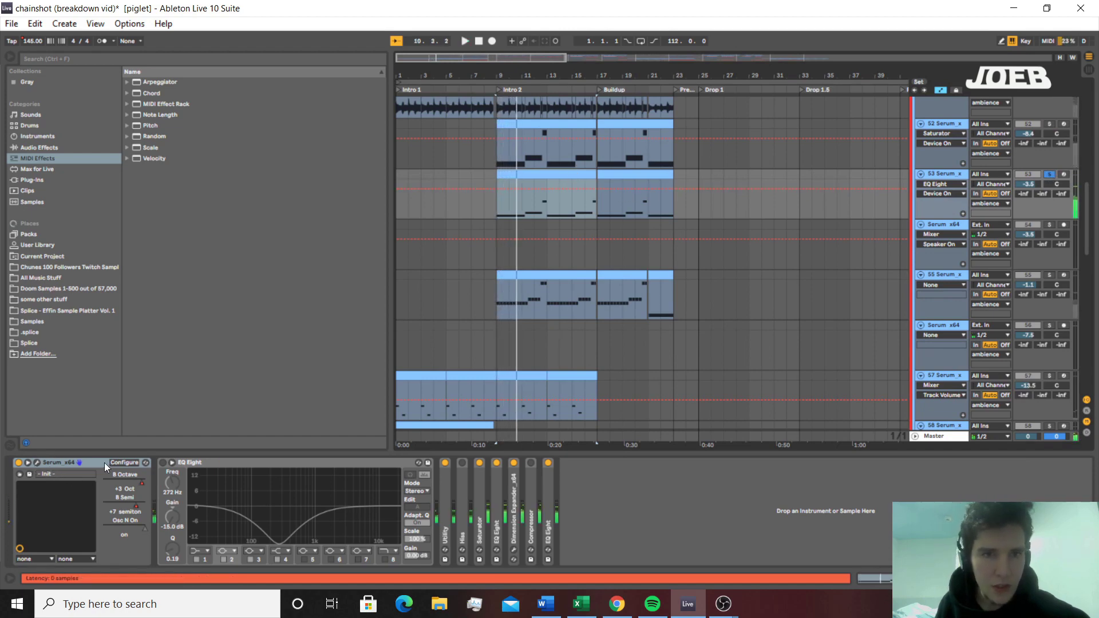
{"action": "left_click", "coordinate": [37, 463]}
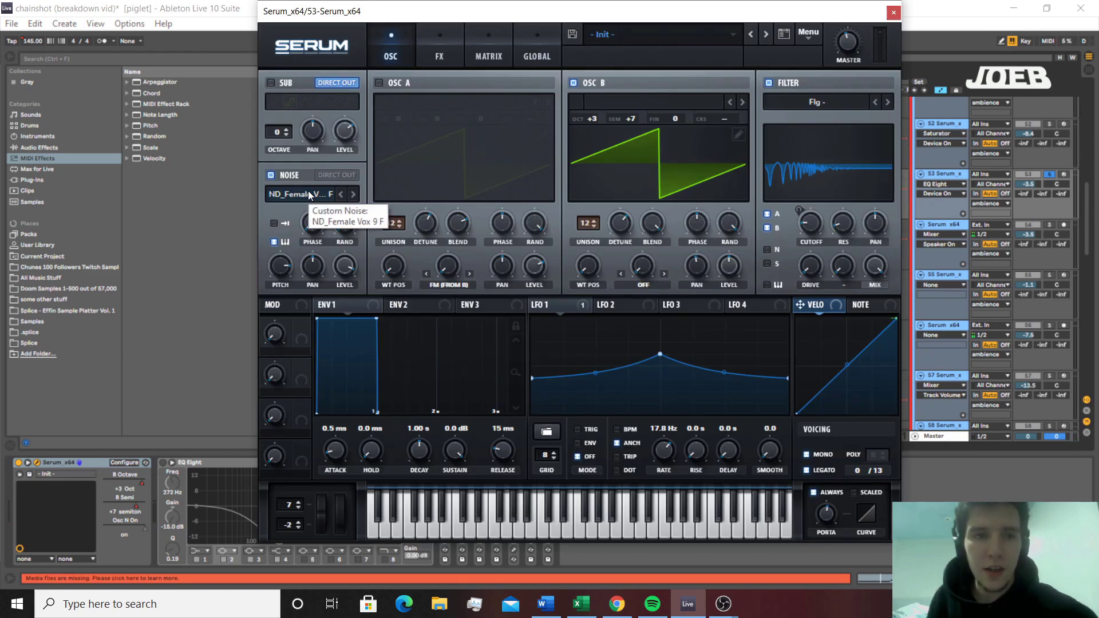
Arm the 53 Serum track, audition the noise sample in lower octaves with oscillator B off, and turn oscillator B back on
{"action": "left_click", "coordinate": [1071, 176]}
{"action": "left_click", "coordinate": [602, 82]}
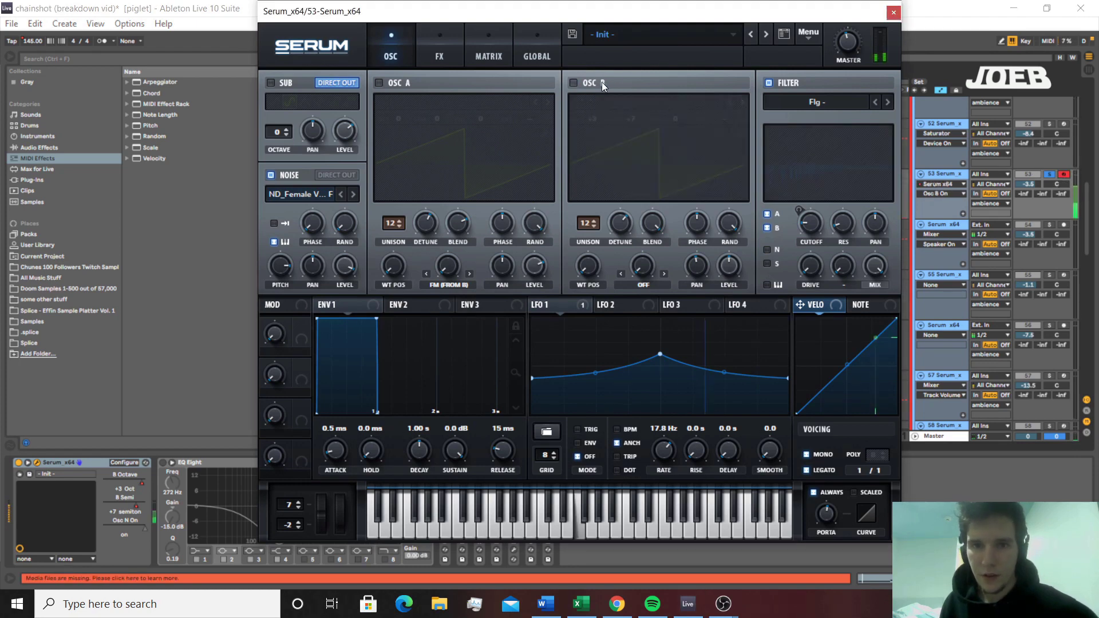
{"action": "key", "text": "f"}
{"action": "key", "text": "z"}
{"action": "key", "text": "f"}
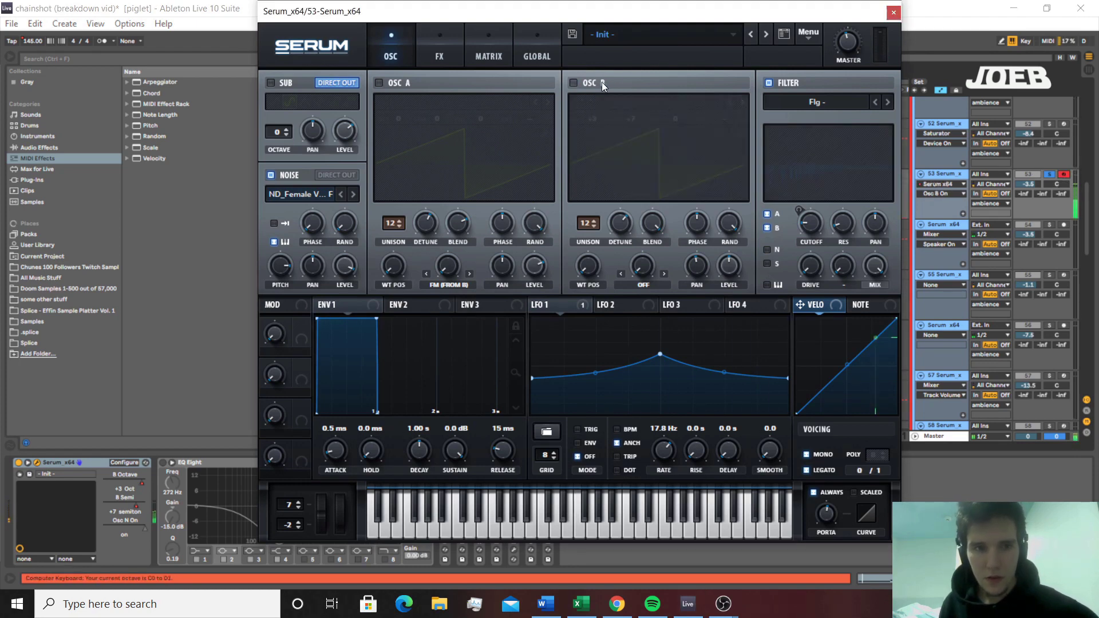
{"action": "key", "text": "z"}
{"action": "key", "text": "f"}
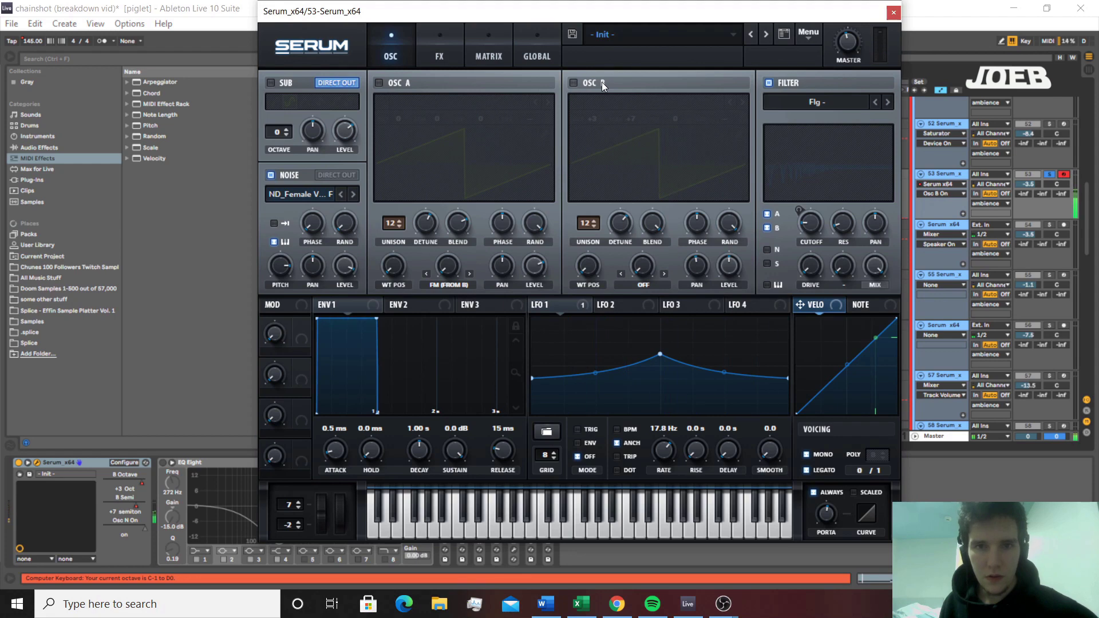
{"action": "left_click", "coordinate": [602, 82]}
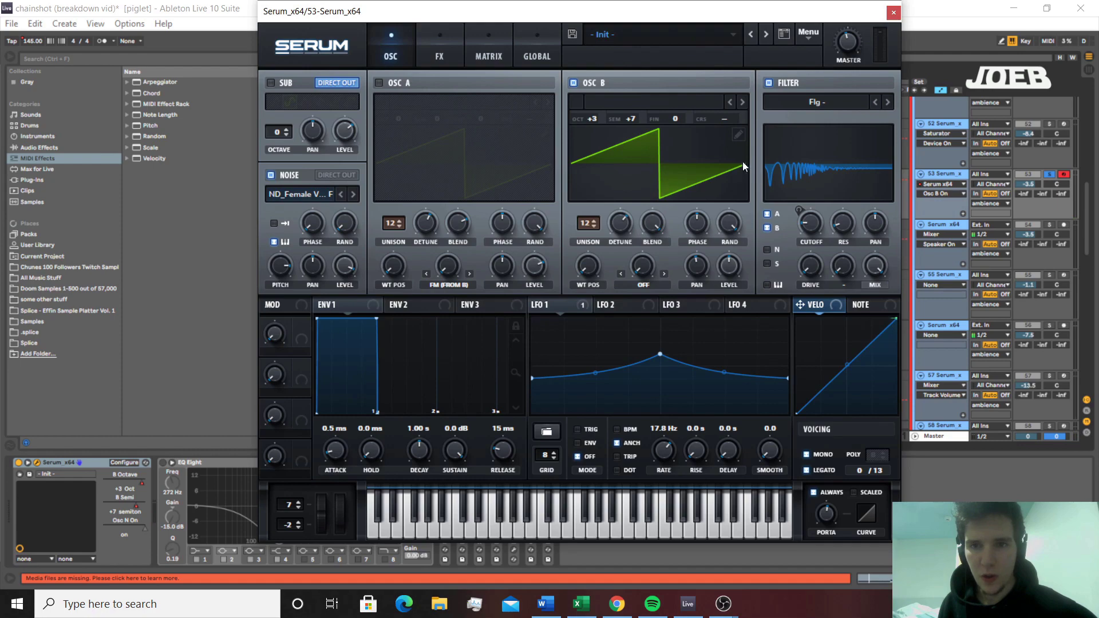
Examine the effects of the 53 Serum patch, return to its oscillators and close the synth
{"action": "left_click", "coordinate": [452, 51]}
{"action": "left_click", "coordinate": [404, 50]}
{"action": "left_click", "coordinate": [893, 12]}
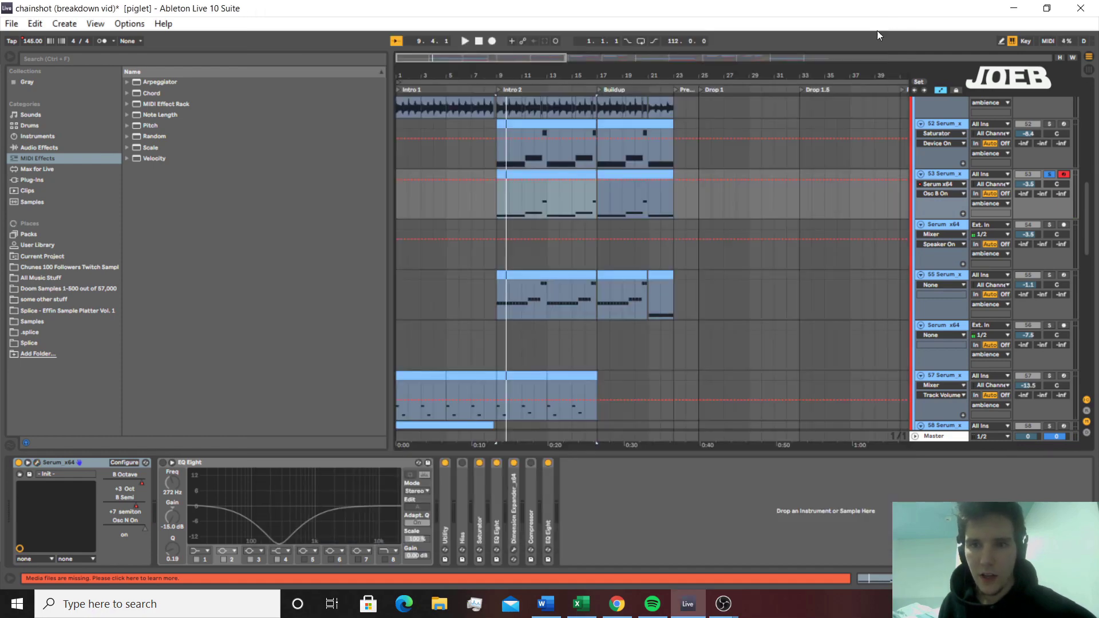
Examine the Utility, Saturator and Dimension Expander on the 53 Serum track, folding each device again
{"action": "double_click", "coordinate": [445, 524]}
{"action": "double_click", "coordinate": [479, 463]}
{"action": "double_click", "coordinate": [478, 503]}
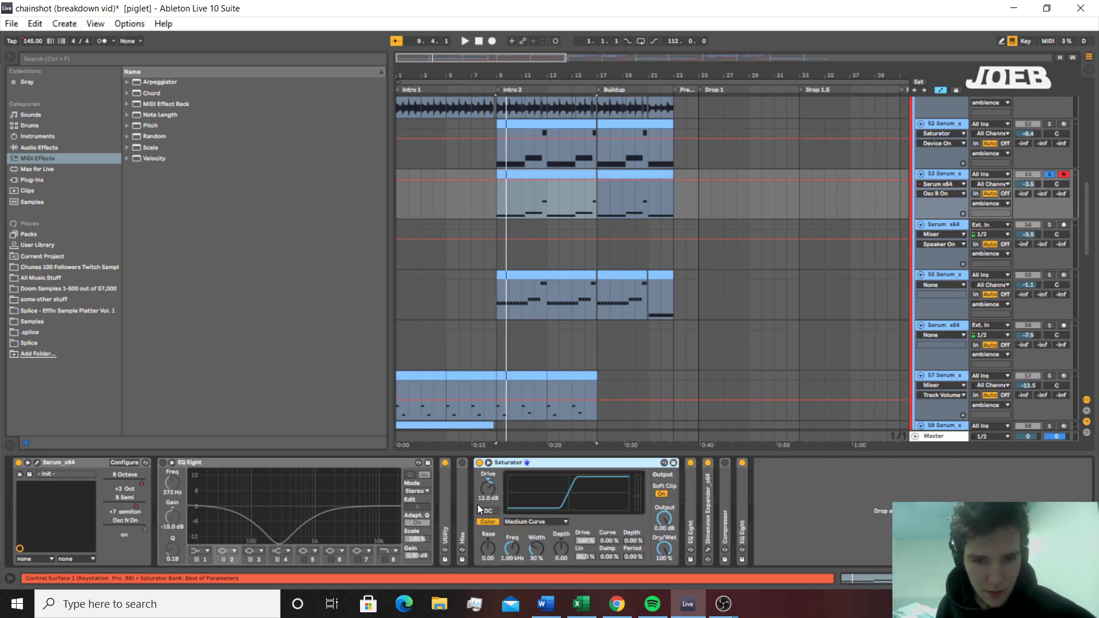
{"action": "double_click", "coordinate": [504, 463]}
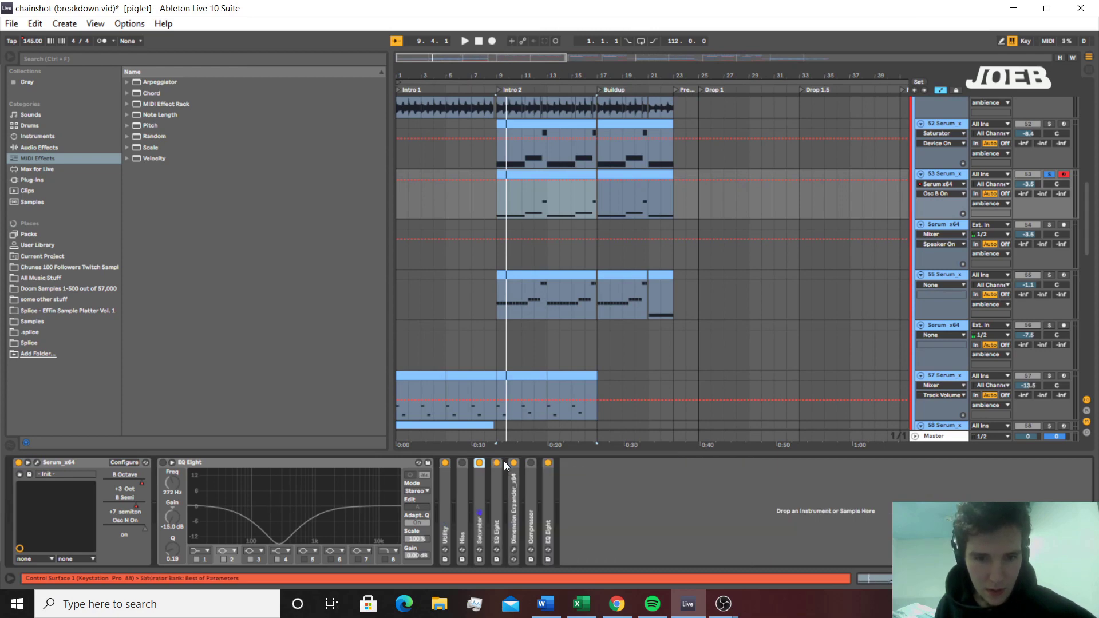
{"action": "double_click", "coordinate": [514, 503]}
{"action": "double_click", "coordinate": [545, 461]}
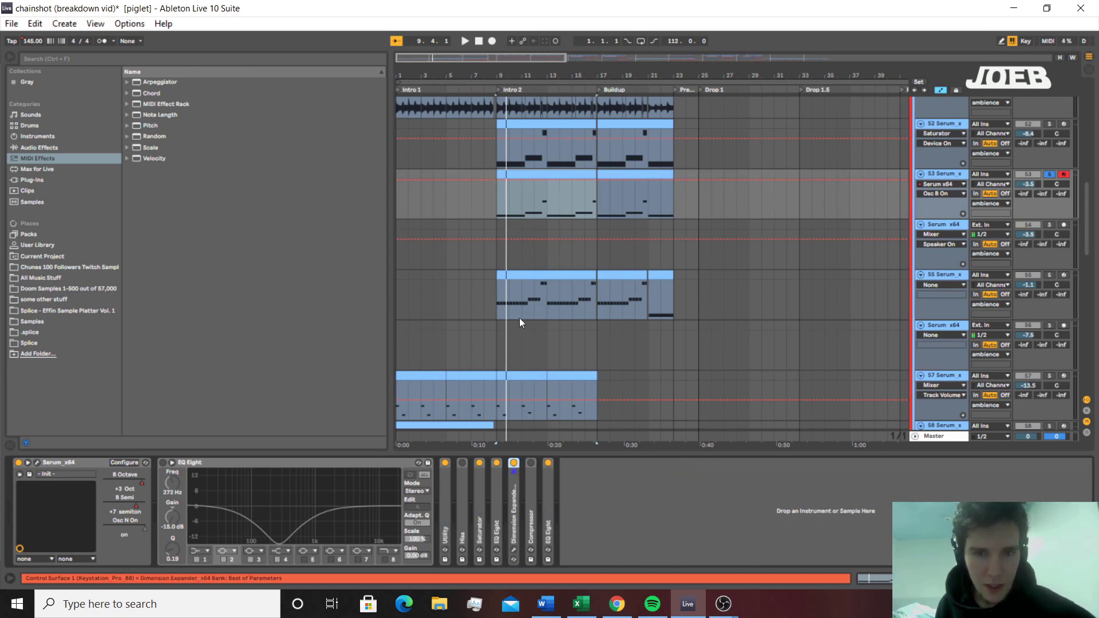
Solo the 55 Serum track and play its Intro 2 clip from bar 9
{"action": "left_click", "coordinate": [1051, 276]}
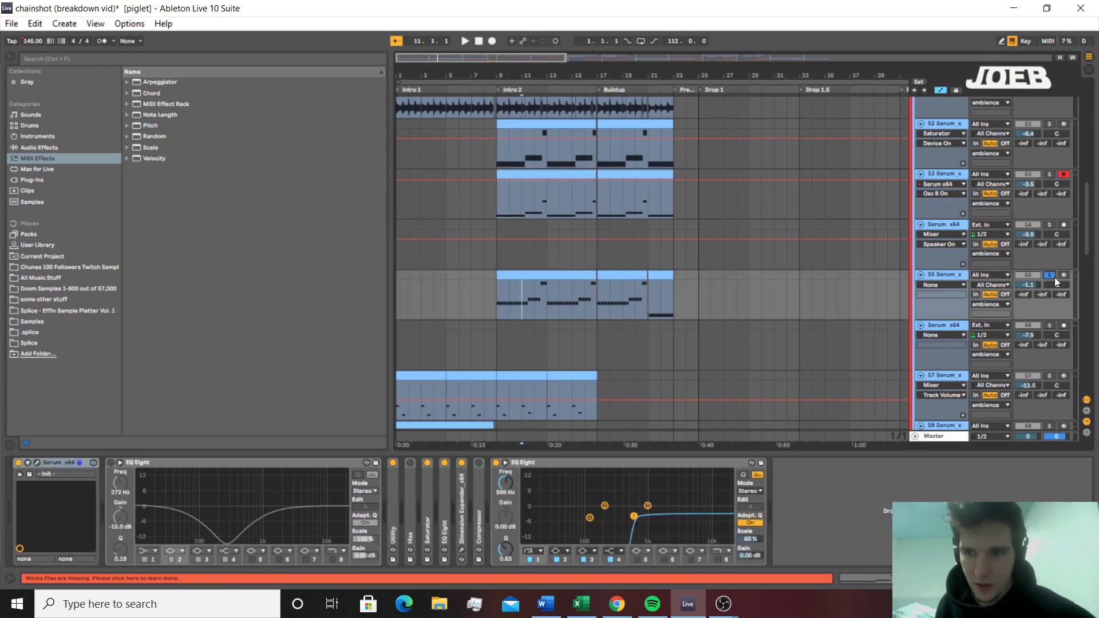
{"action": "left_click", "coordinate": [561, 275]}
{"action": "key", "text": "space"}
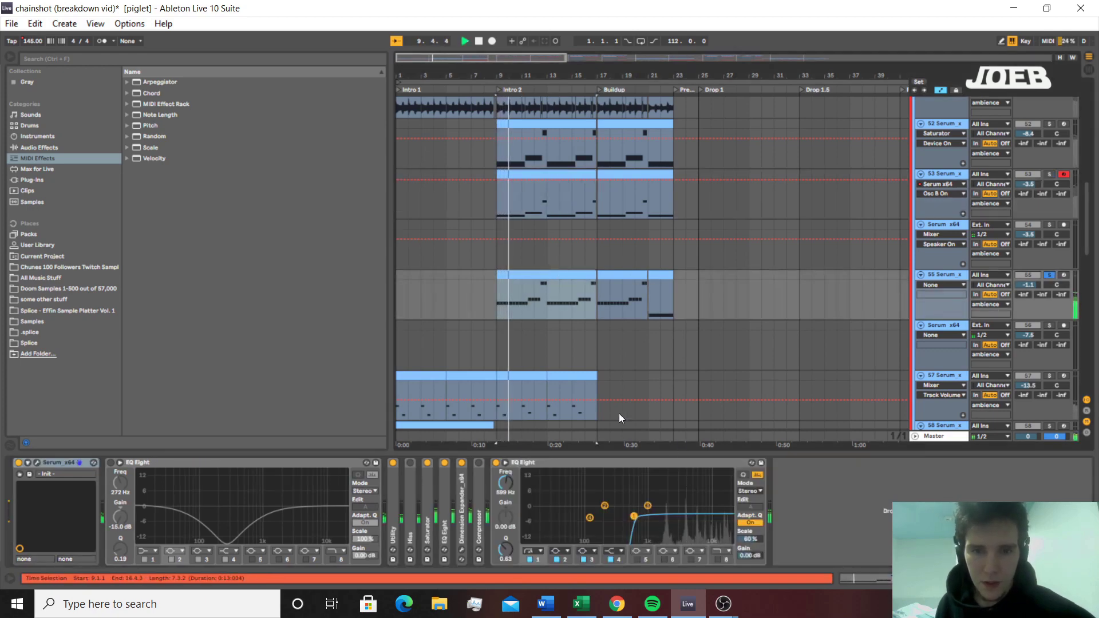
{"action": "scroll", "coordinate": [435, 283], "scroll_direction": "down", "scroll_amount": 2}
{"action": "scroll", "coordinate": [517, 324], "scroll_direction": "down", "scroll_amount": 2}
{"action": "scroll", "coordinate": [523, 284], "scroll_direction": "up", "scroll_amount": 1}
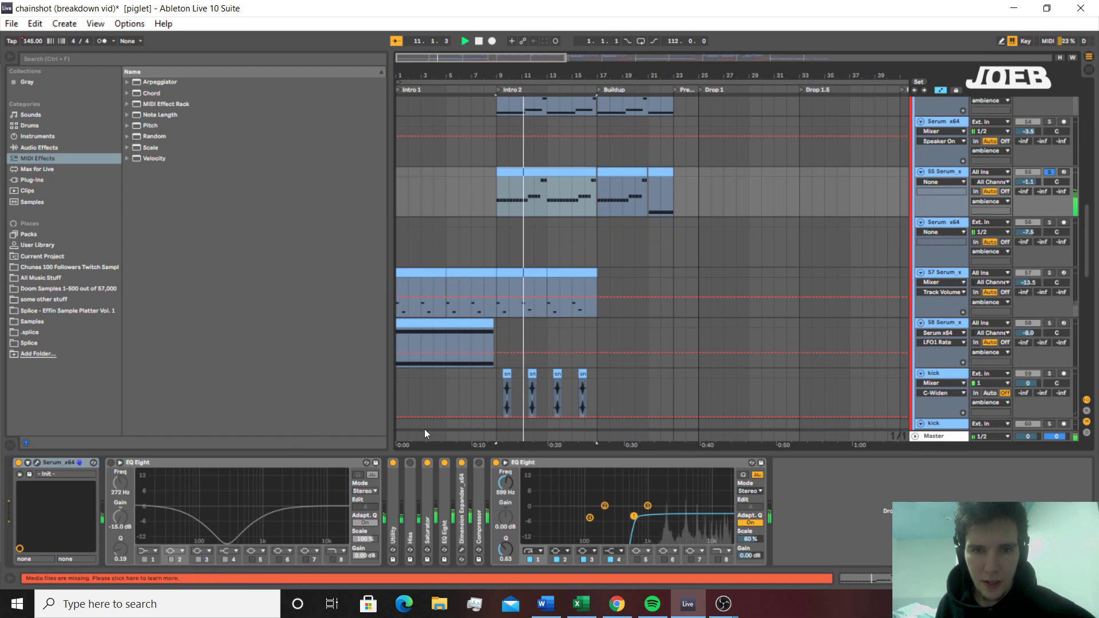
Examine the noise and filter settings of the 55 Serum patch, close the synth and play the track from bar 9
{"action": "left_click", "coordinate": [38, 463]}
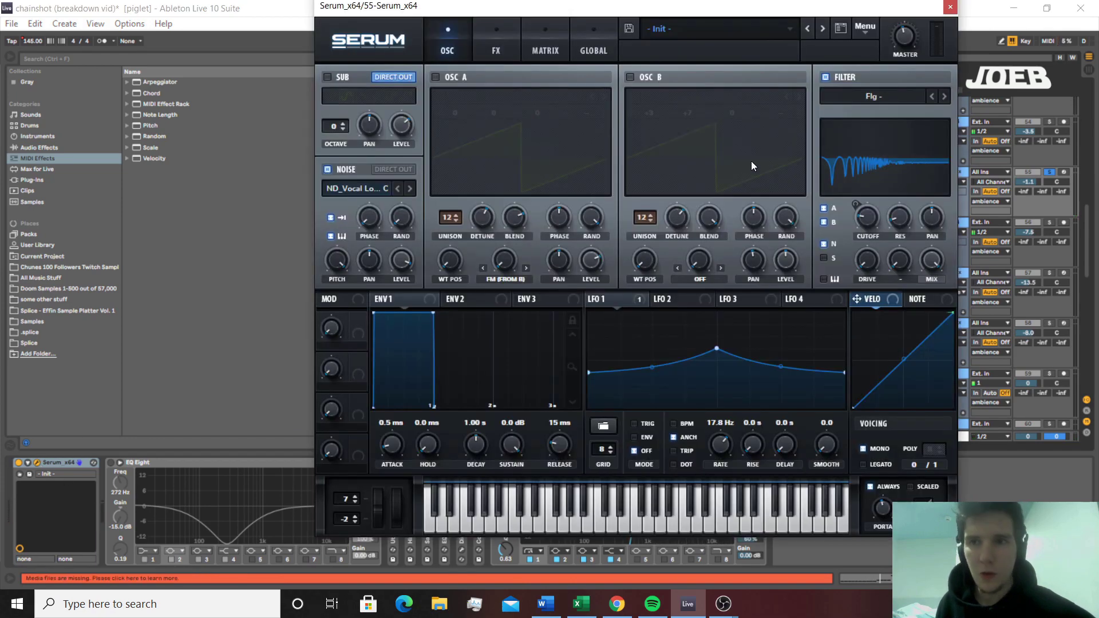
{"action": "left_click", "coordinate": [950, 7]}
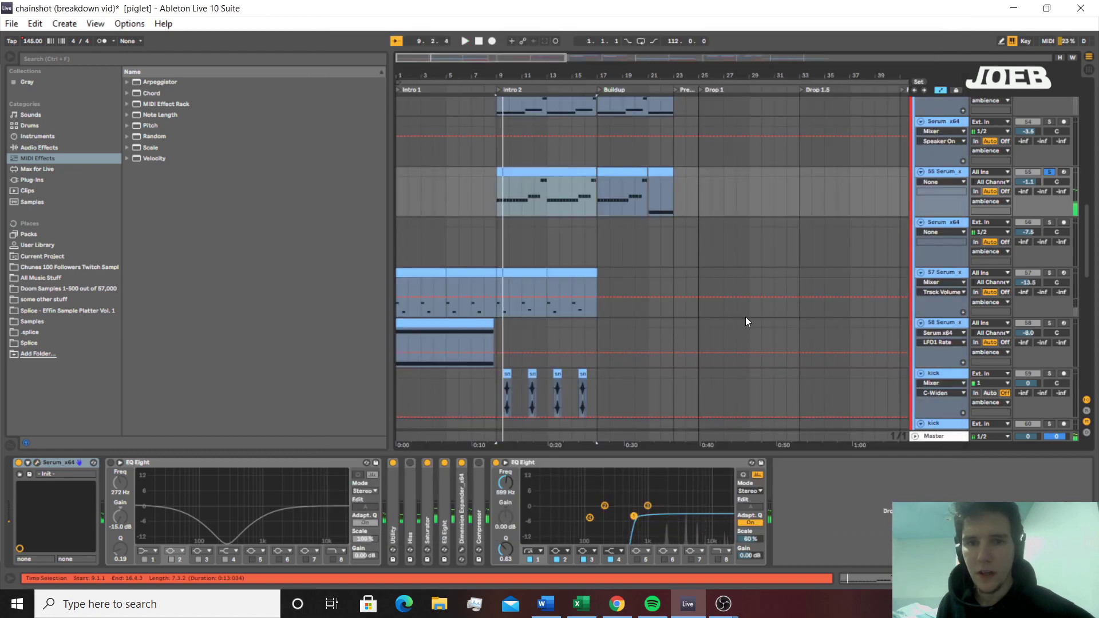
{"action": "scroll", "coordinate": [555, 258], "scroll_direction": "down", "scroll_amount": 2}
{"action": "scroll", "coordinate": [553, 269], "scroll_direction": "down", "scroll_amount": 2}
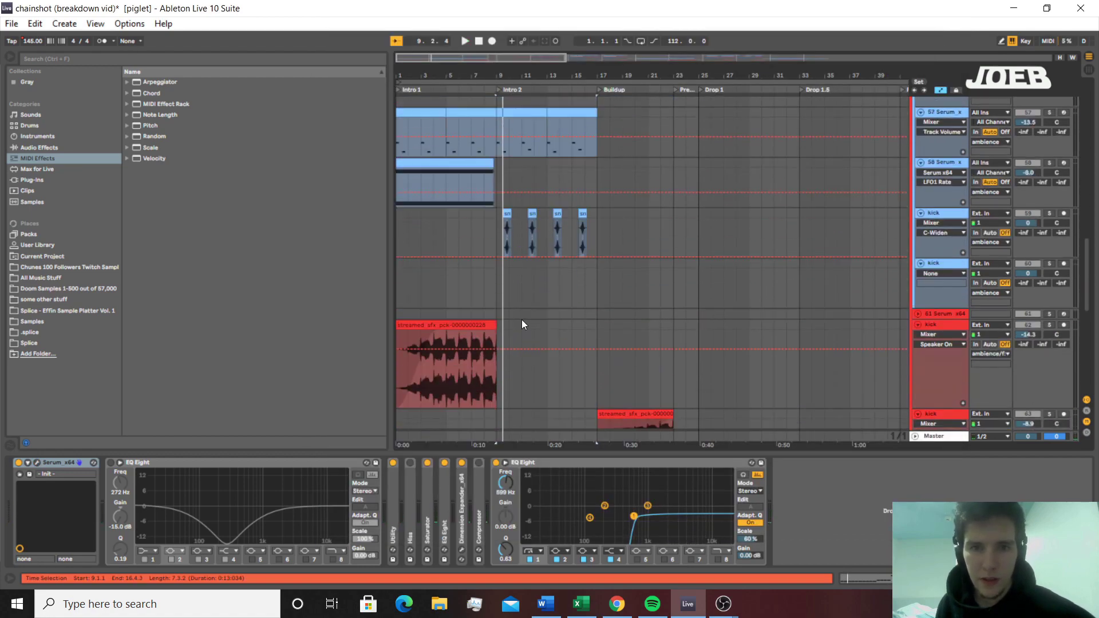
Solo kick track 59, play its first "snare but it farted" clip in Intro 2 and examine the clip's waveform
{"action": "left_click", "coordinate": [494, 226]}
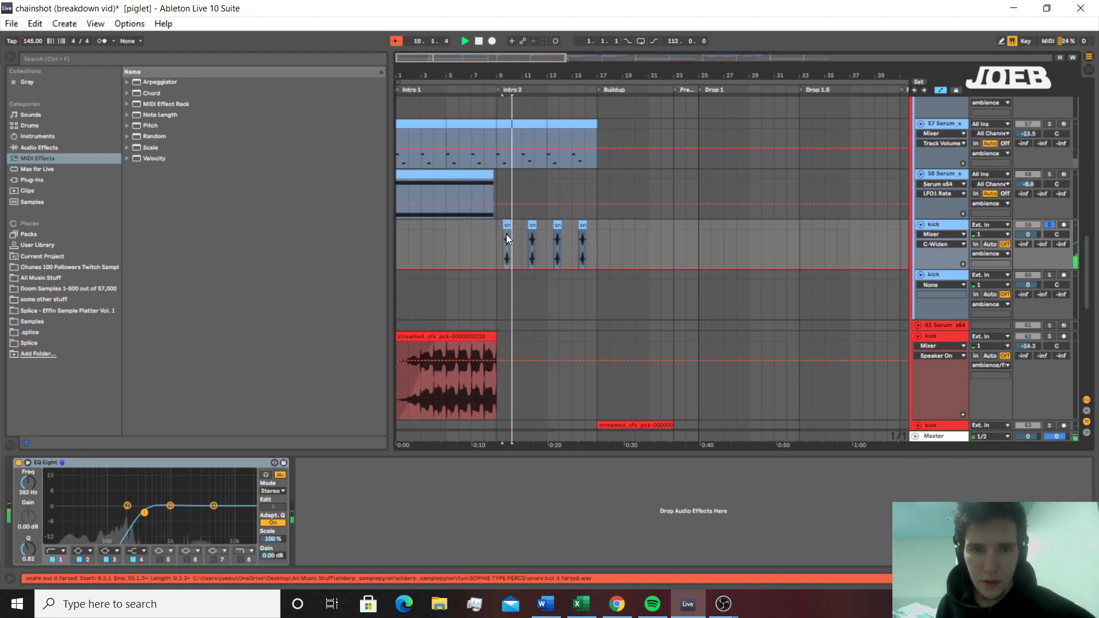
{"action": "key", "text": "space"}
{"action": "key", "text": "z"}
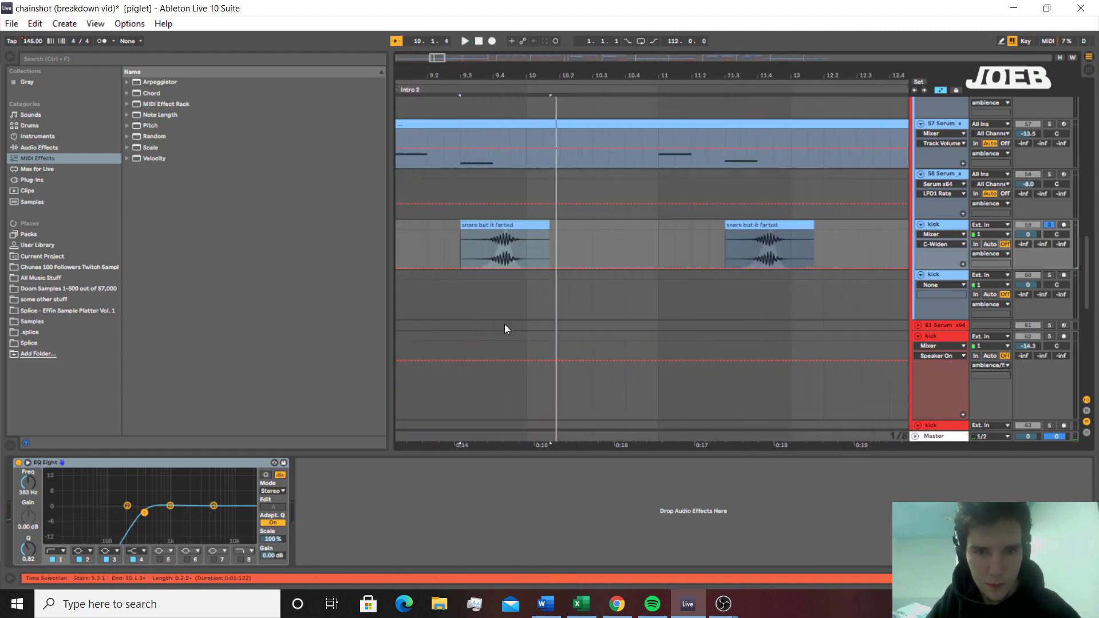
{"action": "key", "text": "x"}
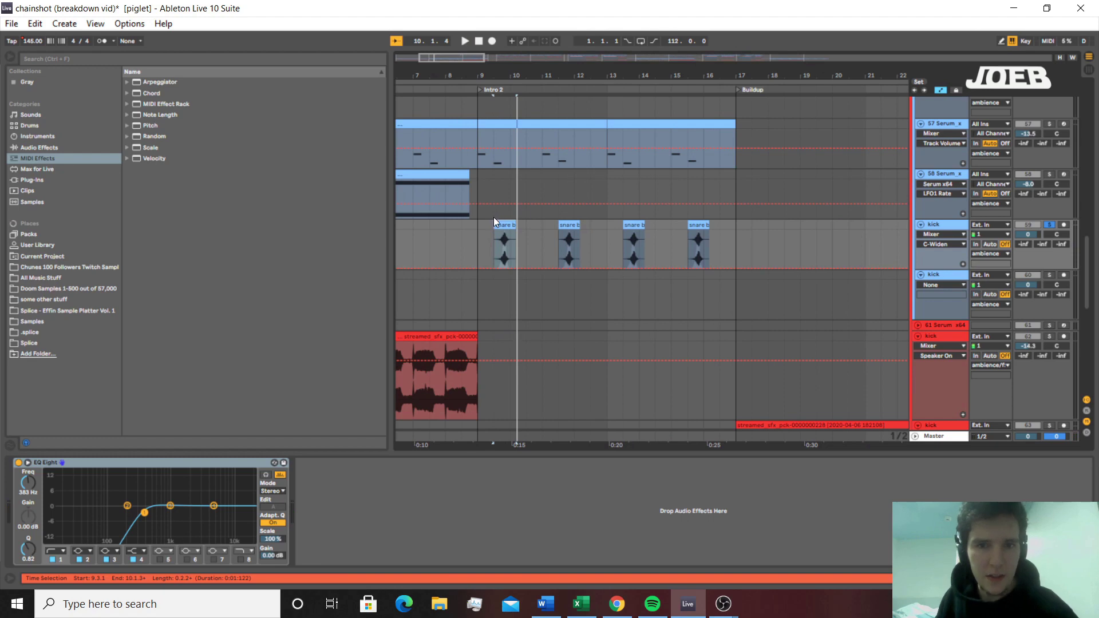
Select the time range around the first snare clip, reselect the clip itself and play it
{"action": "left_click_drag", "start_coordinate": [479, 225], "coordinate": [526, 227]}
{"action": "left_click", "coordinate": [515, 228]}
{"action": "left_click", "coordinate": [505, 267]}
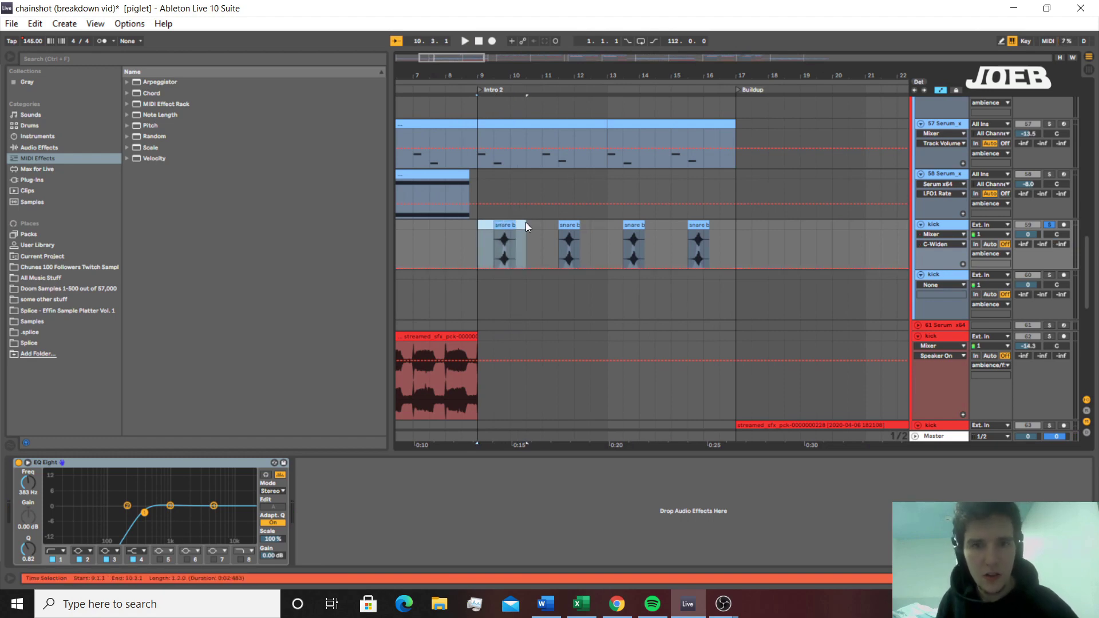
{"action": "left_click", "coordinate": [538, 226]}
{"action": "left_click_drag", "start_coordinate": [538, 225], "coordinate": [489, 229]}
{"action": "left_click", "coordinate": [497, 225]}
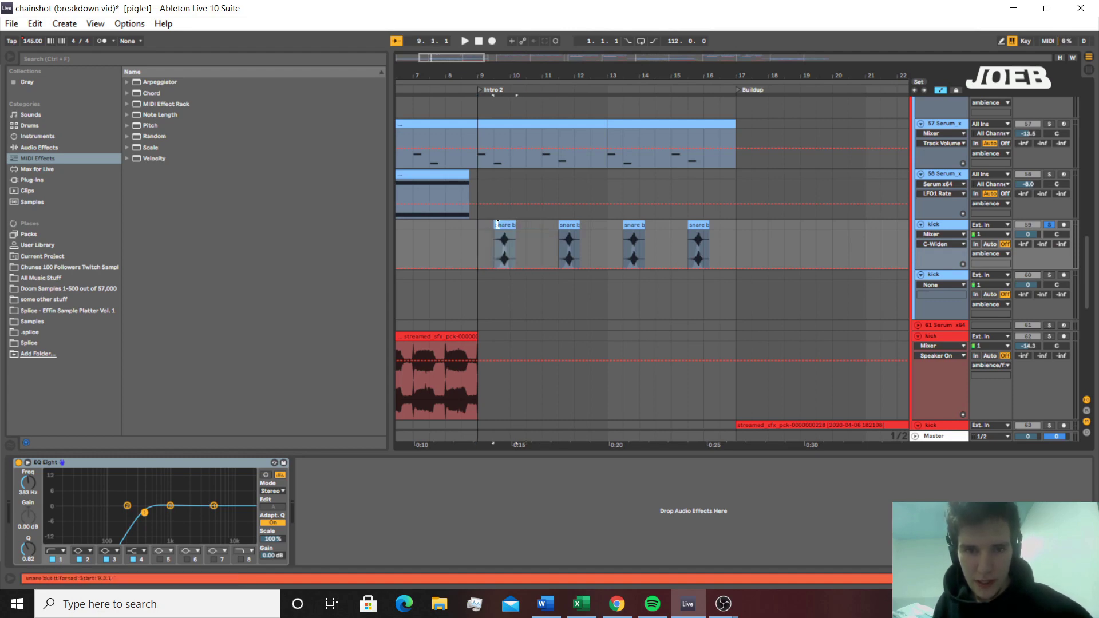
{"action": "key", "text": "space"}
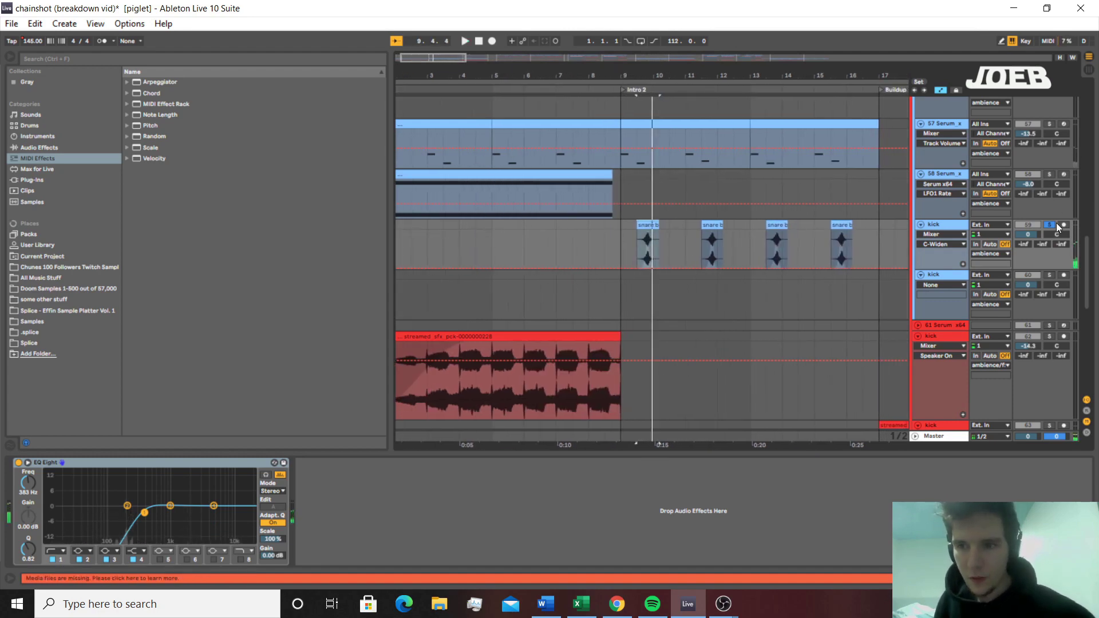
Unsolo kick track 59 and play all the Intro 2 layers together from bar 9
{"action": "left_click", "coordinate": [629, 224]}
{"action": "scroll", "coordinate": [633, 242], "scroll_direction": "down", "scroll_amount": 4}
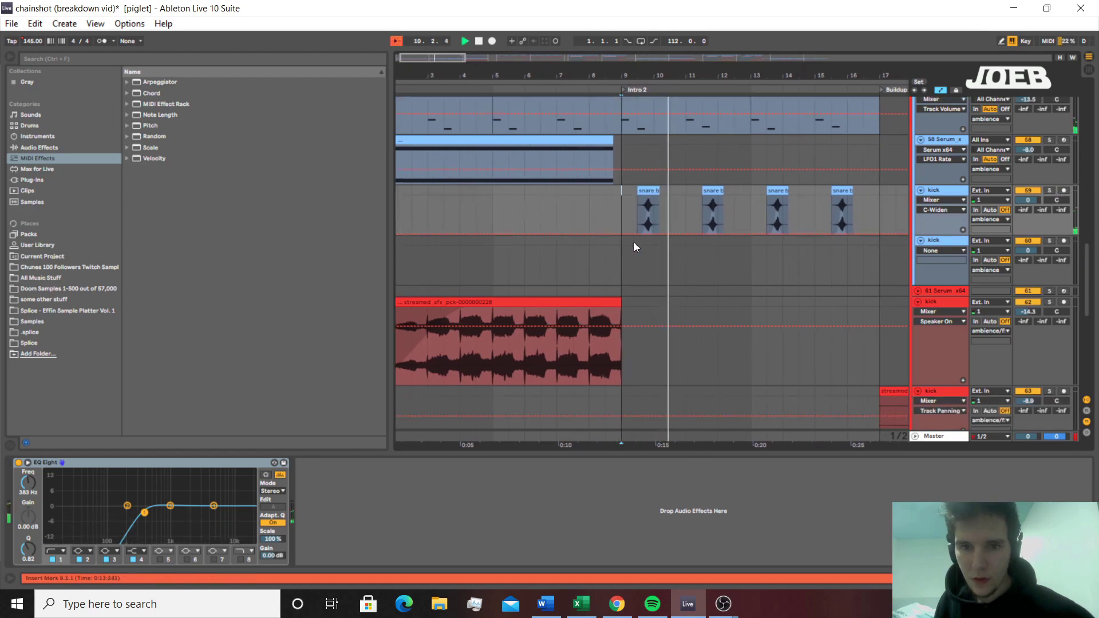
{"action": "scroll", "coordinate": [694, 262], "scroll_direction": "up", "scroll_amount": 10}
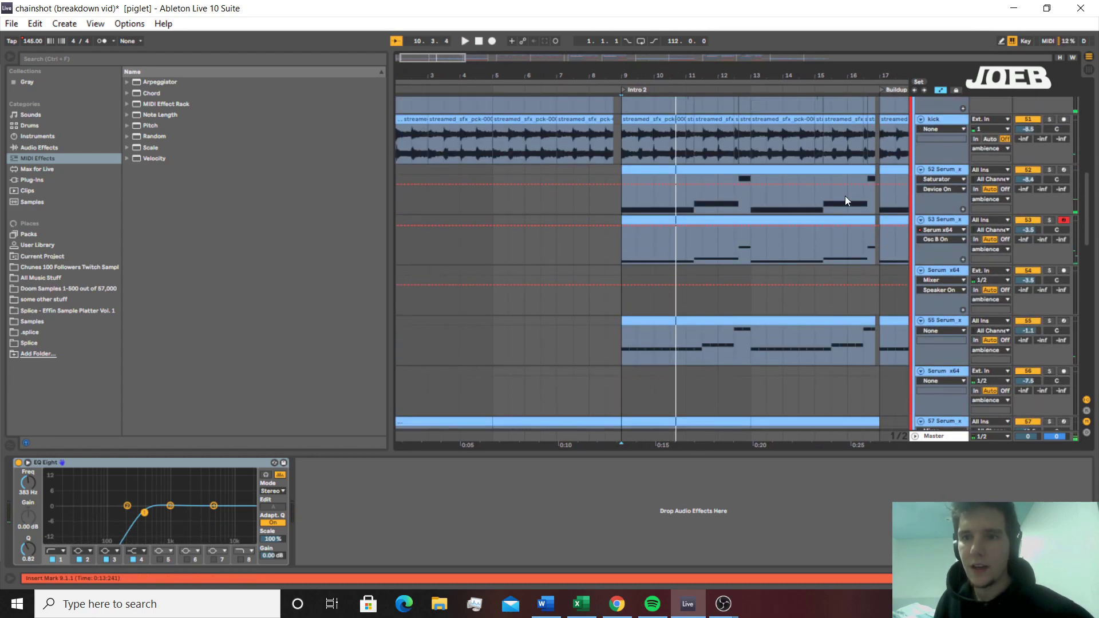
Collapse the ambience/fx group and expand the drums group together with its kick/snare subgroup
{"action": "scroll", "coordinate": [873, 192], "scroll_direction": "up", "scroll_amount": 5}
{"action": "left_click", "coordinate": [916, 181]}
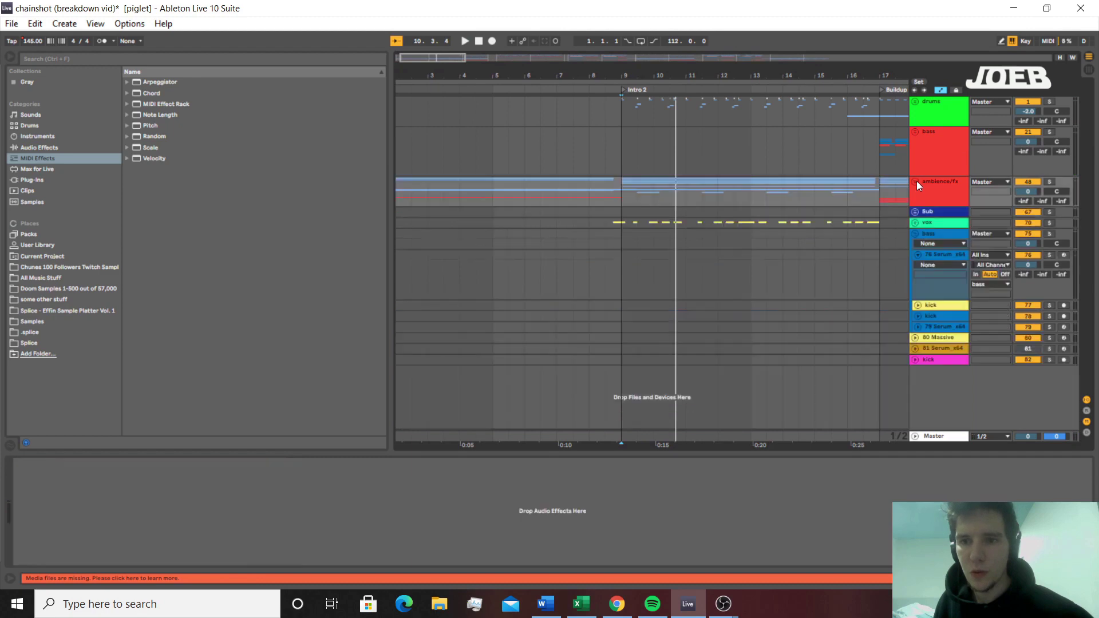
{"action": "left_click", "coordinate": [915, 101]}
{"action": "scroll", "coordinate": [629, 295], "scroll_direction": "down", "scroll_amount": 1}
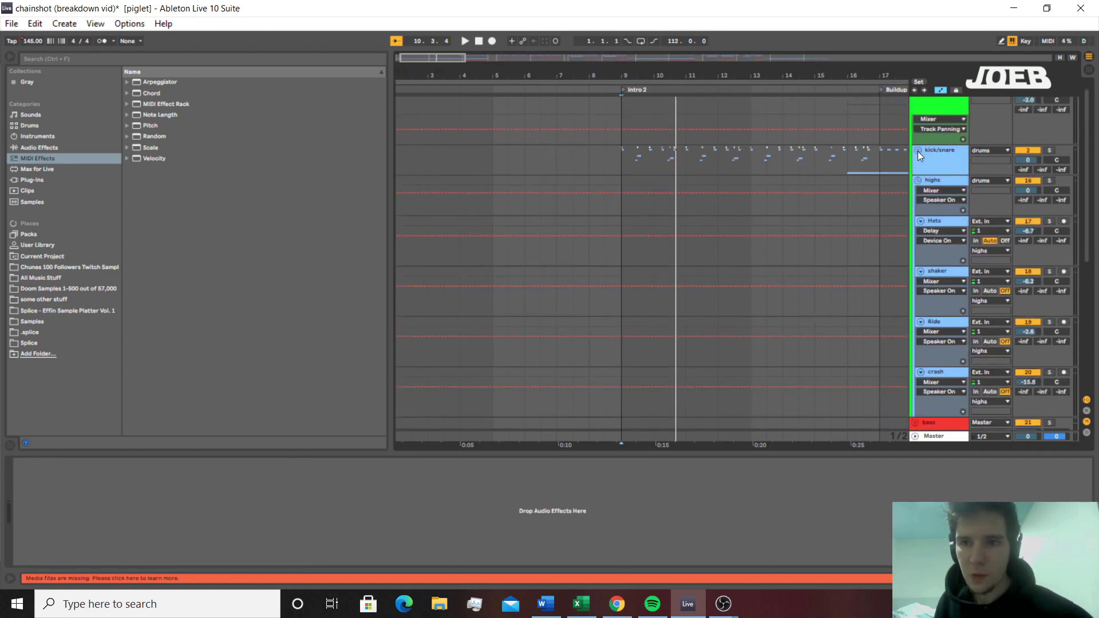
Select the first clip on the kick 2 track at bar 9 and examine its waveform up close
{"action": "left_click", "coordinate": [617, 280]}
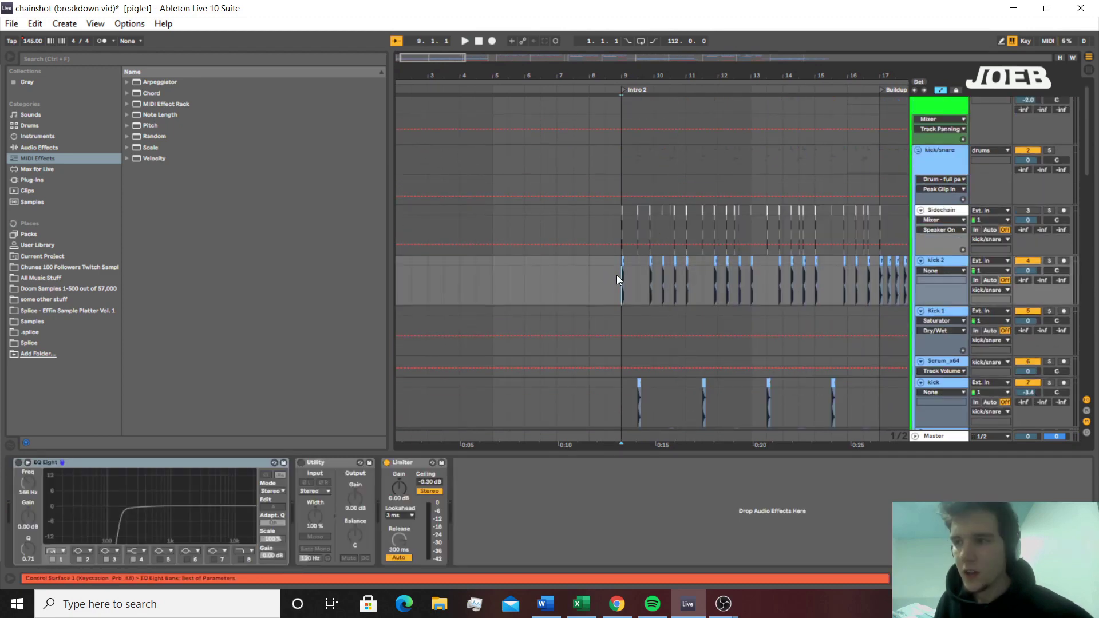
{"action": "left_click", "coordinate": [650, 262]}
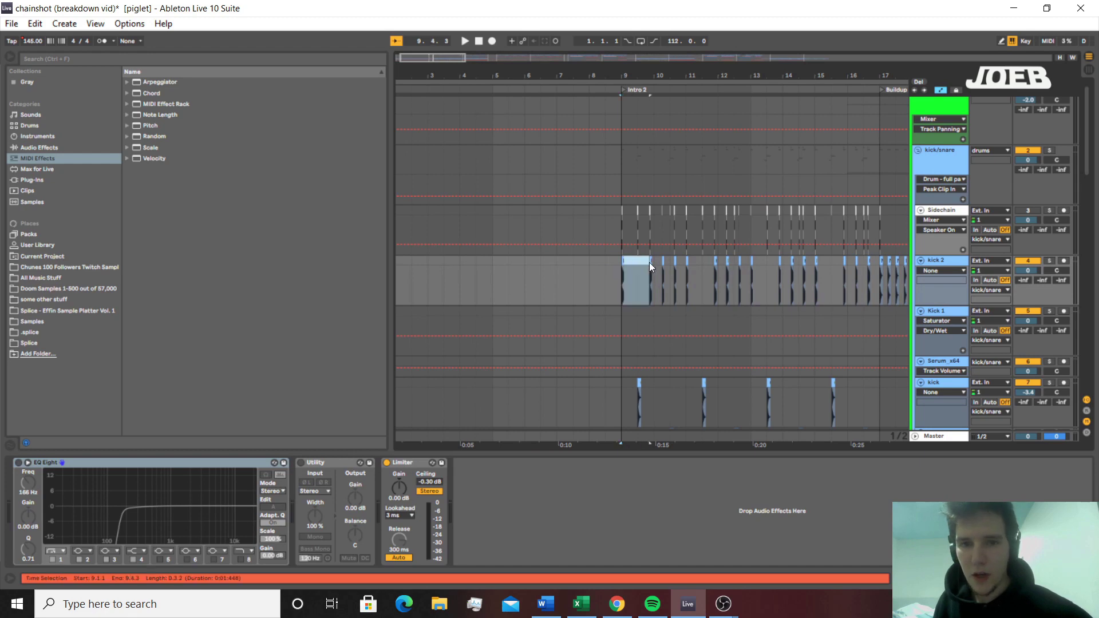
{"action": "left_click", "coordinate": [616, 262]}
{"action": "key", "text": "plus"}
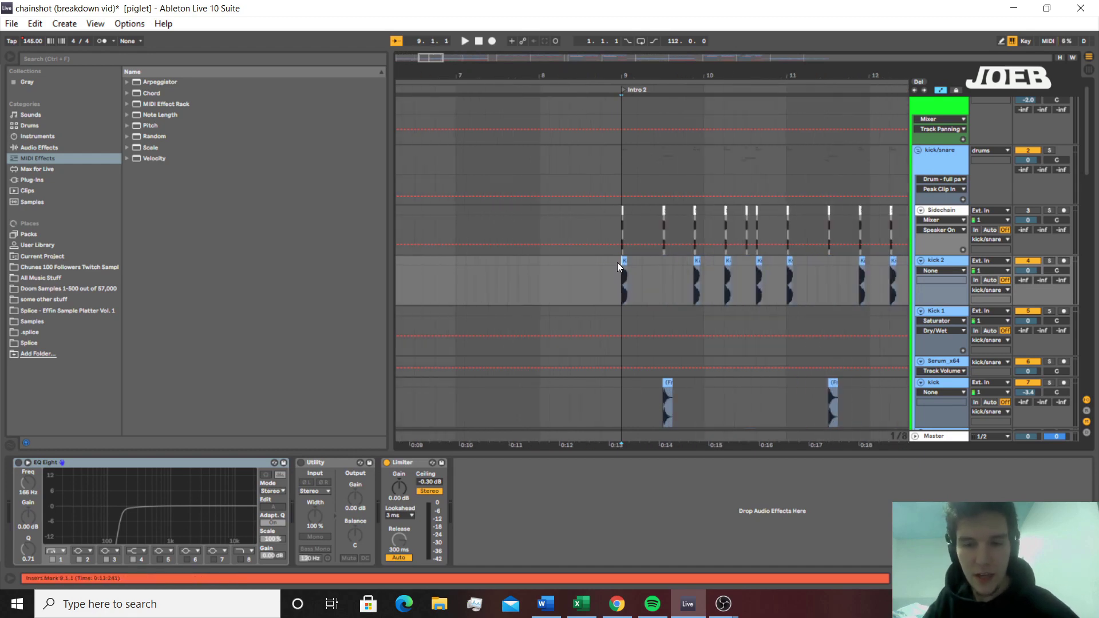
{"action": "left_click_drag", "start_coordinate": [618, 289], "coordinate": [623, 263]}
{"action": "left_click", "coordinate": [623, 263]}
{"action": "key", "text": "plus"}
{"action": "key", "text": "plus"}
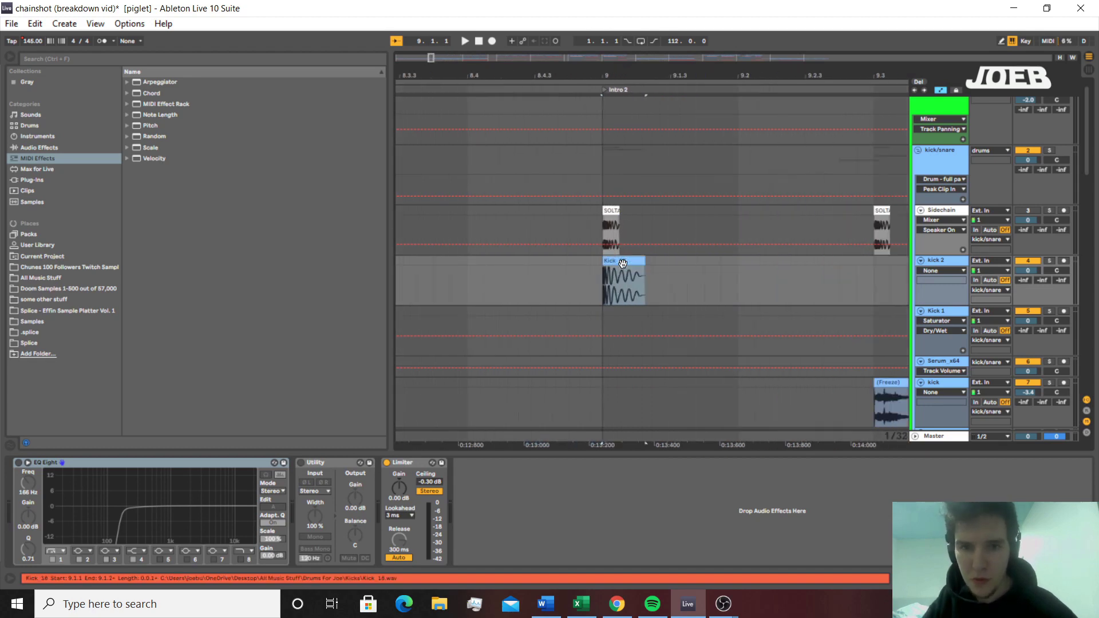
{"action": "key", "text": "plus"}
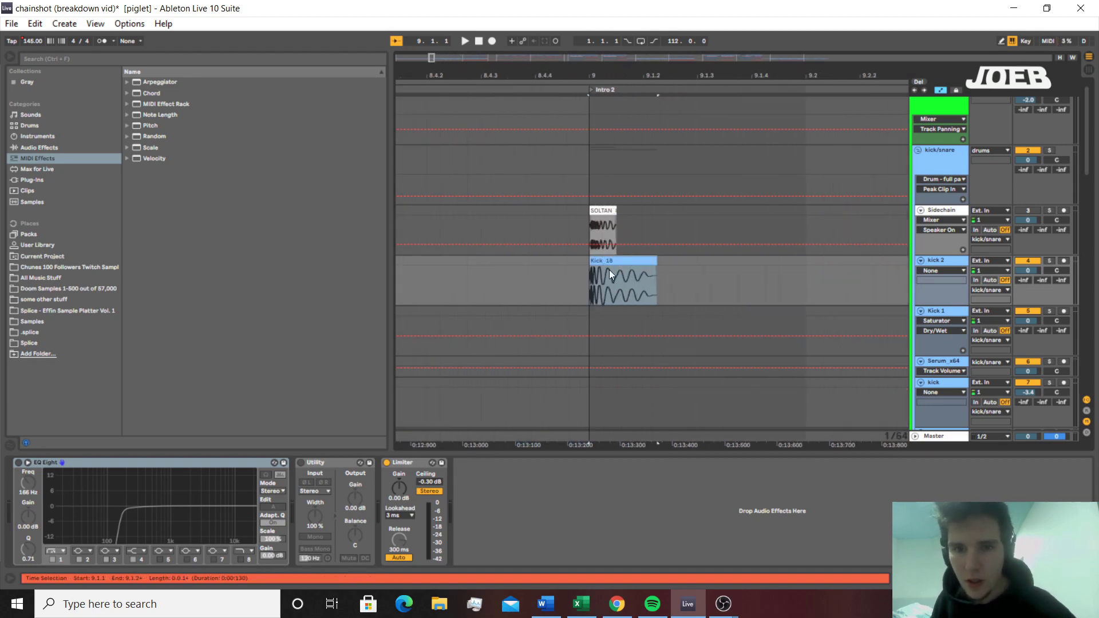
Solo the kick 2 track, play its first clip at bar 9 and look over the neighbouring drum clips
{"action": "left_click", "coordinate": [1054, 255]}
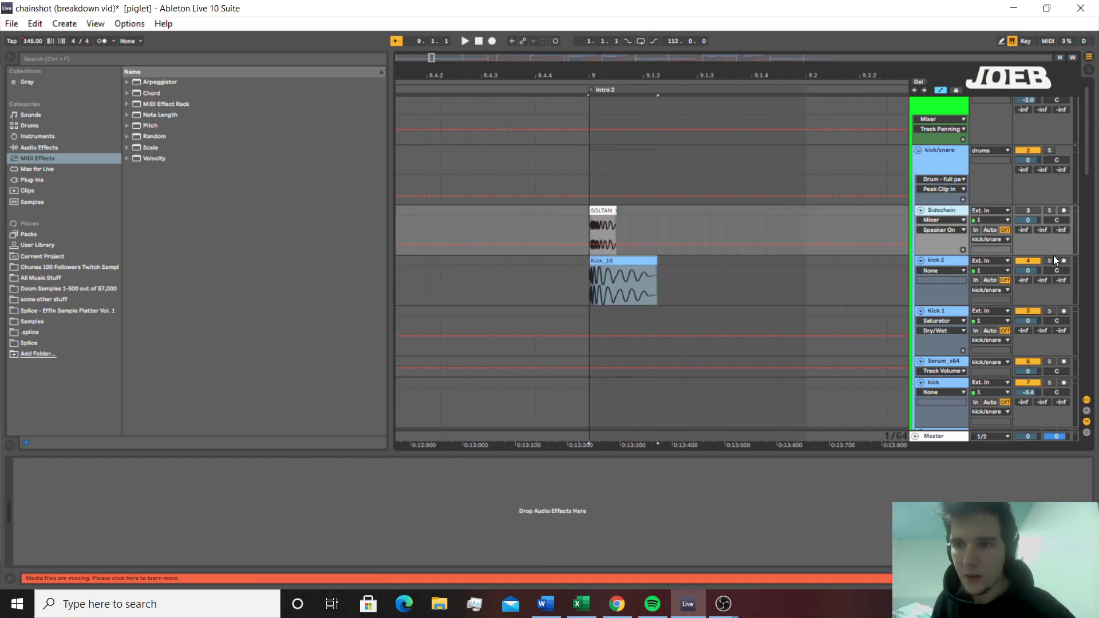
{"action": "left_click", "coordinate": [1064, 261]}
{"action": "key", "text": "space"}
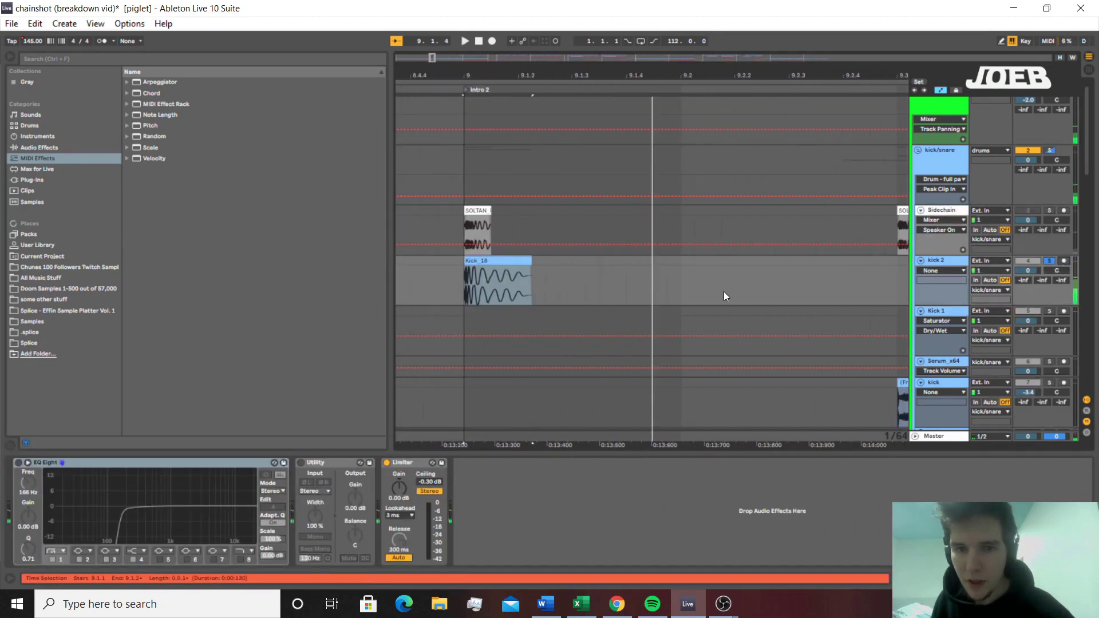
{"action": "left_click", "coordinate": [661, 296]}
{"action": "scroll", "coordinate": [662, 297], "scroll_direction": "down", "scroll_amount": 8}
{"action": "scroll", "coordinate": [664, 338], "scroll_direction": "down", "scroll_amount": 2}
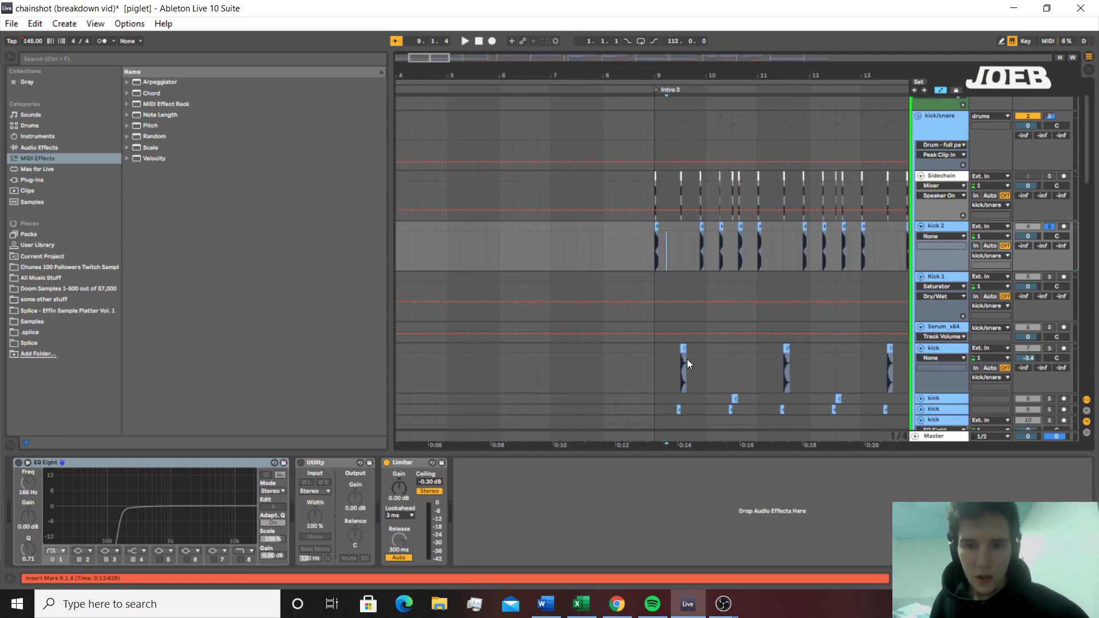
{"action": "left_click", "coordinate": [681, 355]}
{"action": "scroll", "coordinate": [680, 320], "scroll_direction": "down", "scroll_amount": 2}
{"action": "left_click", "coordinate": [652, 207]}
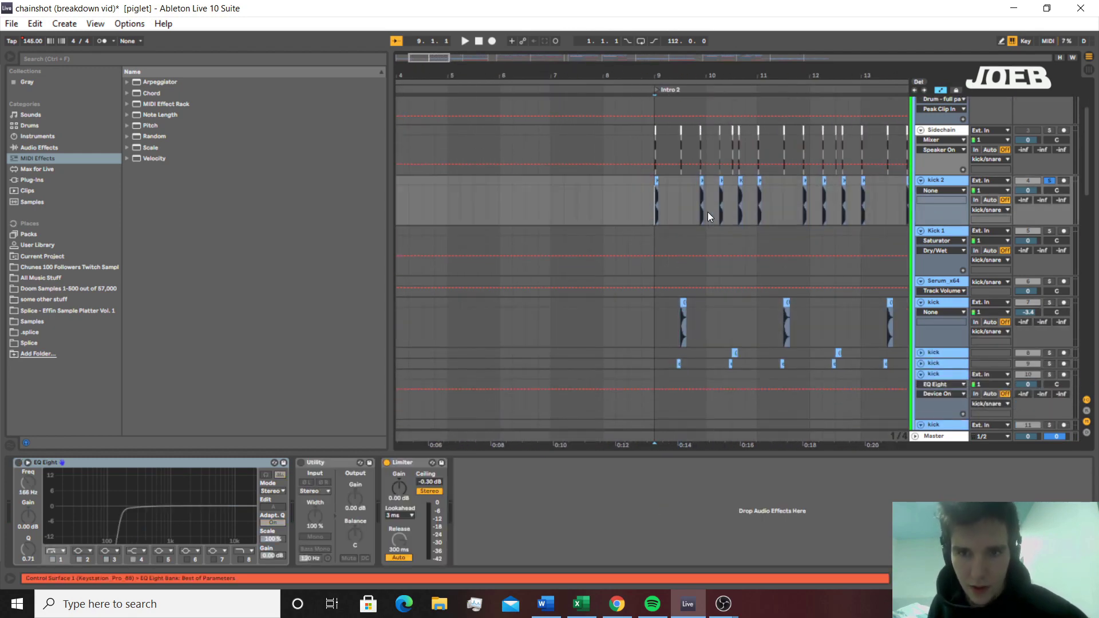
Examine the first Sidechain clip at bar 9 up close, solo the Sidechain track and play it
{"action": "scroll", "coordinate": [703, 211], "scroll_direction": "up", "scroll_amount": 2}
{"action": "left_click", "coordinate": [643, 198]}
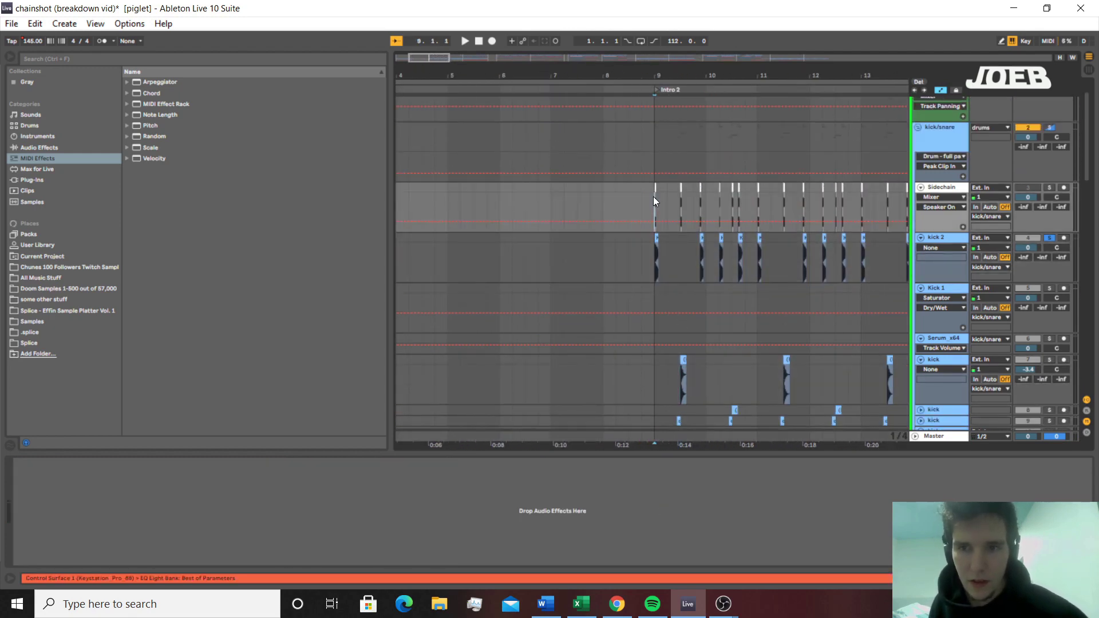
{"action": "key", "text": "plus"}
{"action": "key", "text": "plus"}
{"action": "key", "text": "plus"}
{"action": "key", "text": "plus"}
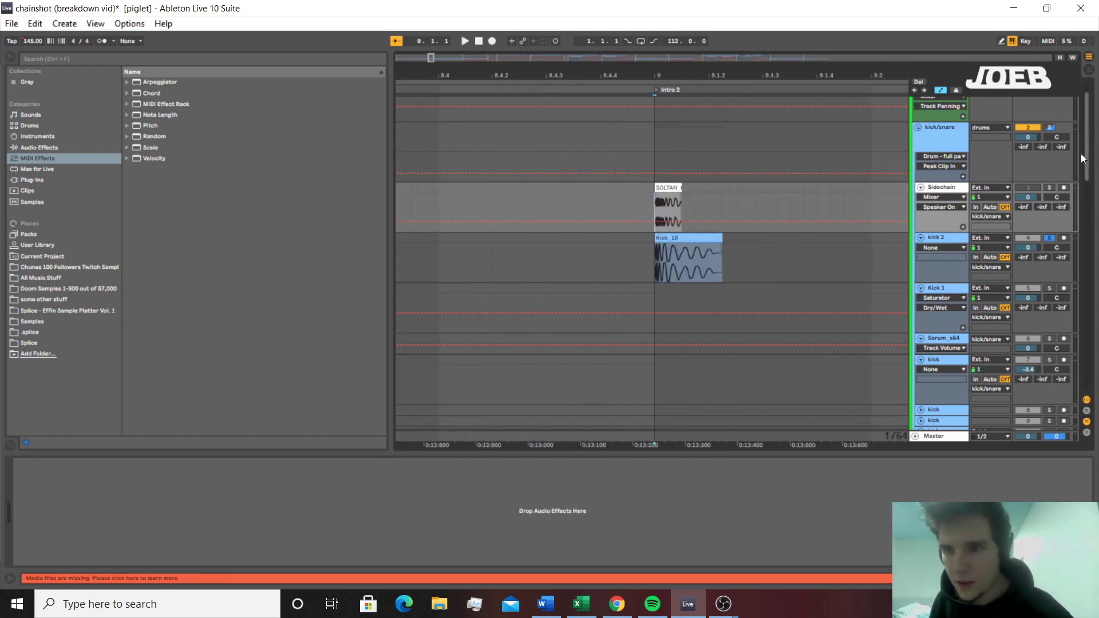
{"action": "key", "text": "space"}
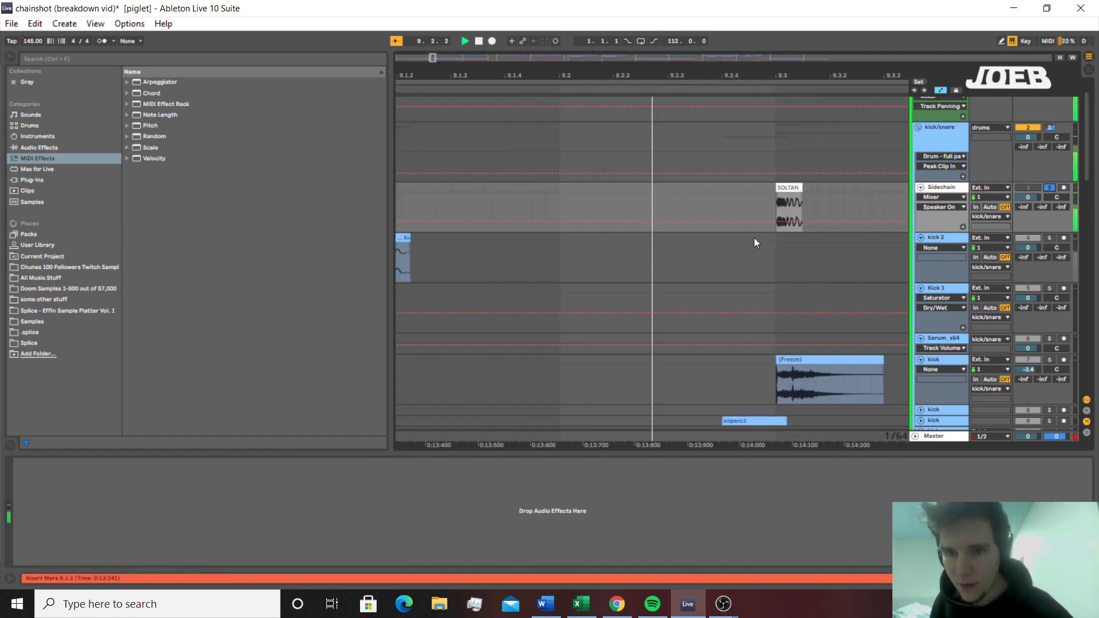
Collapse the kick/snare group
{"action": "key", "text": "minus"}
{"action": "key", "text": "minus"}
{"action": "key", "text": "minus"}
{"action": "key", "text": "minus"}
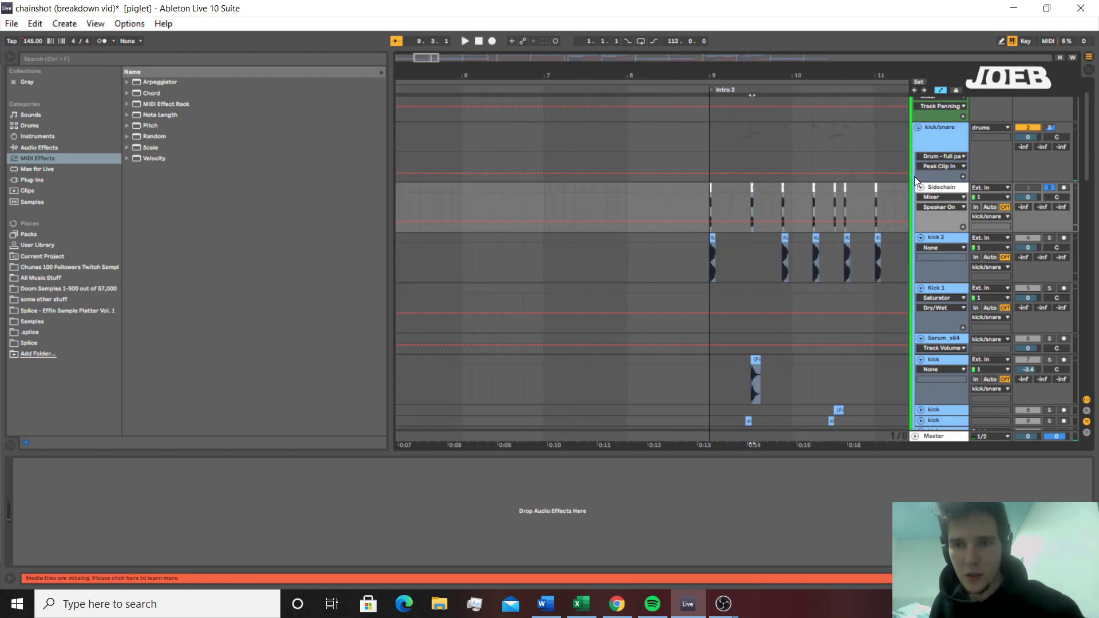
{"action": "key", "text": "minus"}
{"action": "key", "text": "minus"}
{"action": "left_click", "coordinate": [916, 129]}
{"action": "scroll", "coordinate": [925, 242], "scroll_direction": "down", "scroll_amount": 5}
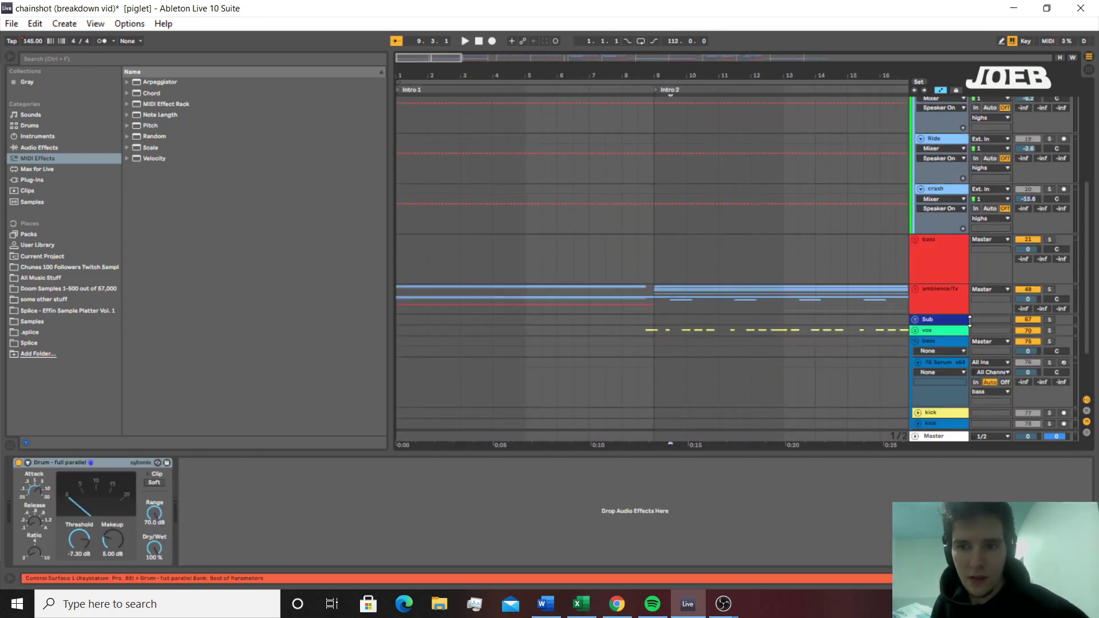
Examine the Delay, Compressor and Reverb on the ambience subgroup inside ambience/fx, and collapse the group again
{"action": "left_click", "coordinate": [942, 304]}
{"action": "left_click", "coordinate": [915, 289]}
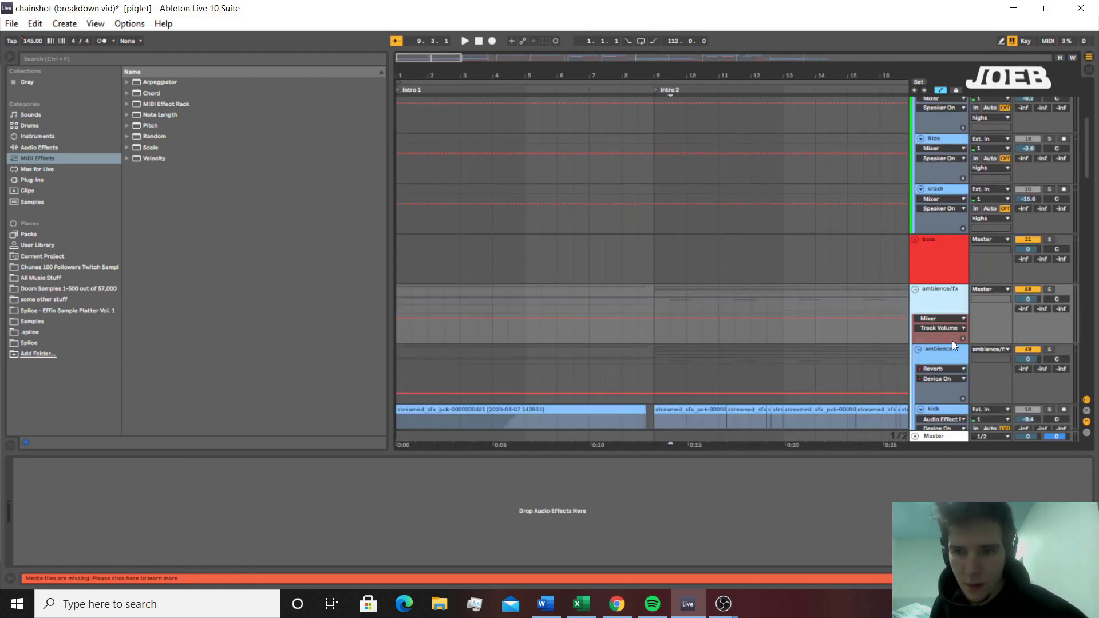
{"action": "left_click", "coordinate": [952, 341]}
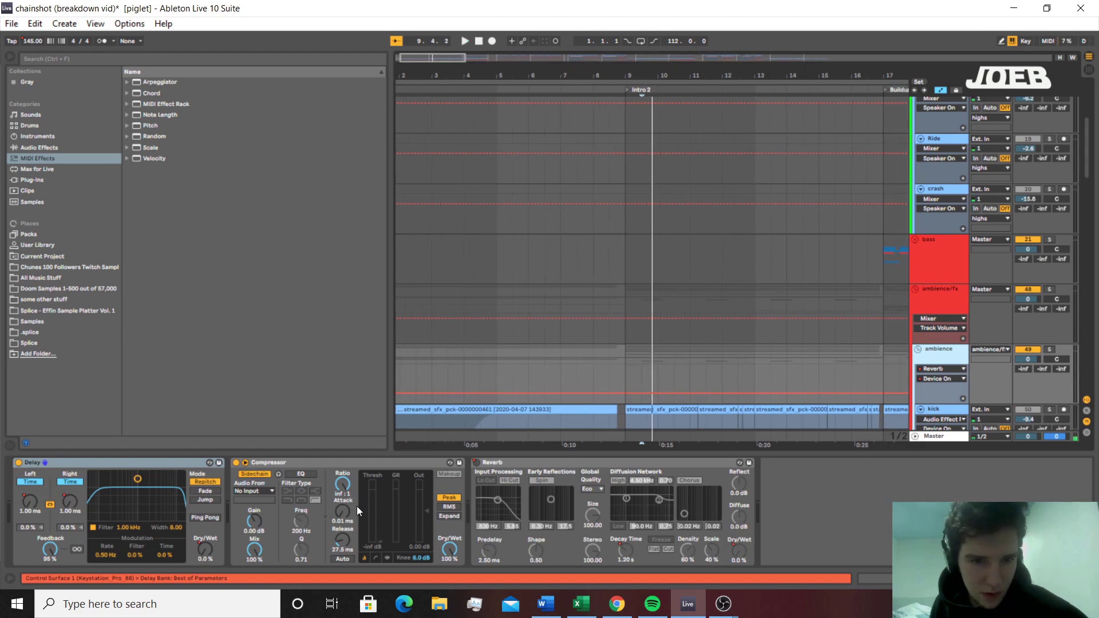
{"action": "scroll", "coordinate": [610, 410], "scroll_direction": "up", "scroll_amount": 5}
{"action": "left_click", "coordinate": [914, 403]}
{"action": "scroll", "coordinate": [848, 336], "scroll_direction": "down", "scroll_amount": 3}
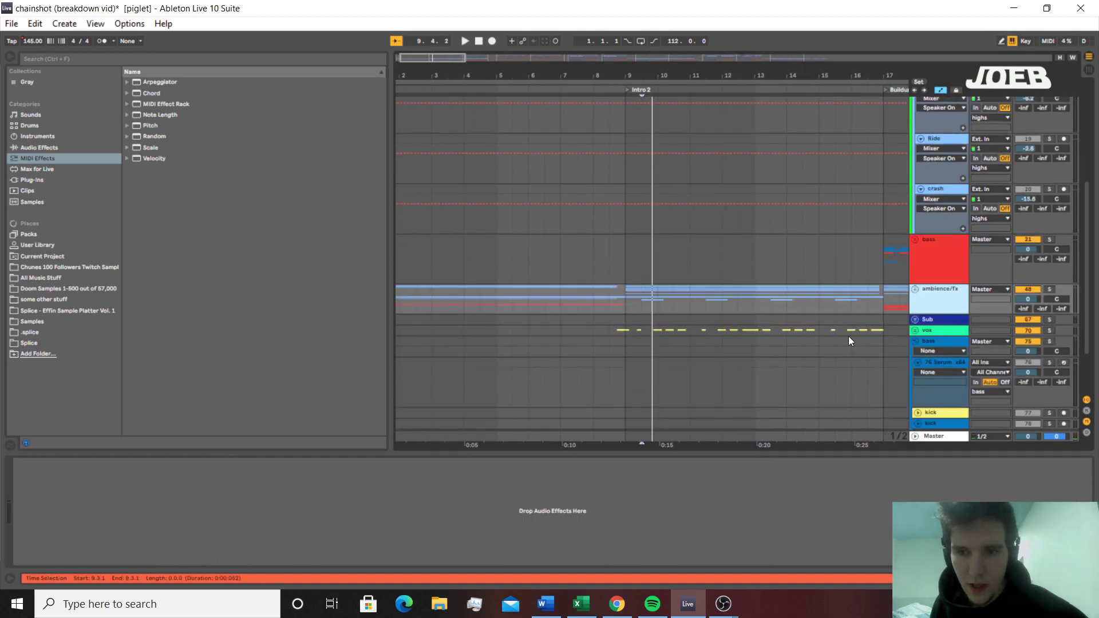
Examine the sidechain compressor on the vox group and start playback from bar 9
{"action": "left_click", "coordinate": [630, 330]}
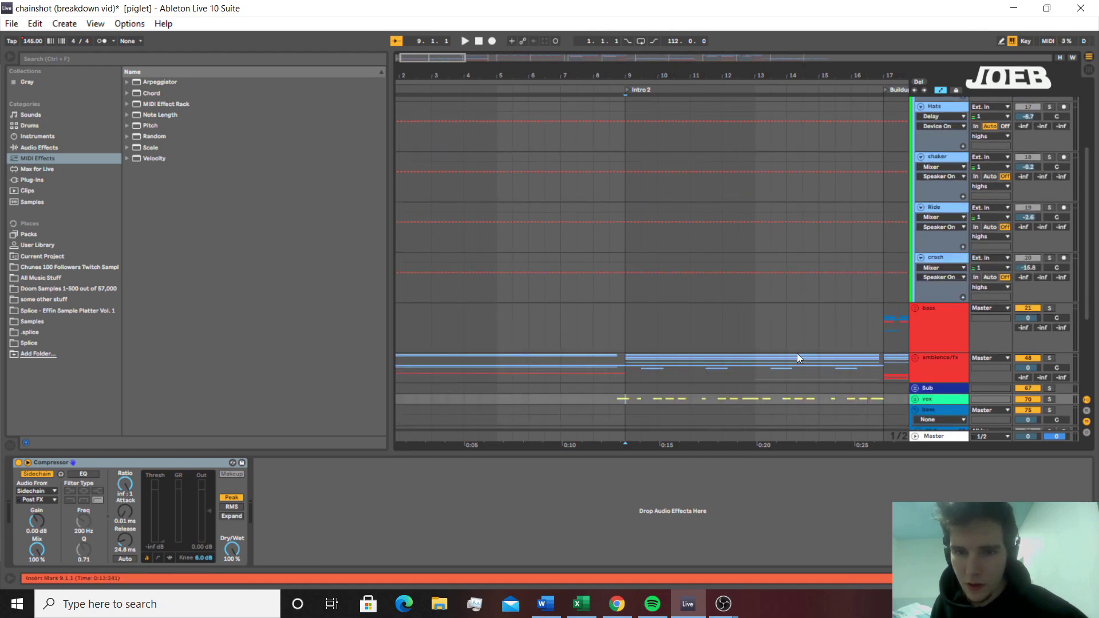
{"action": "scroll", "coordinate": [814, 396], "scroll_direction": "down", "scroll_amount": 1}
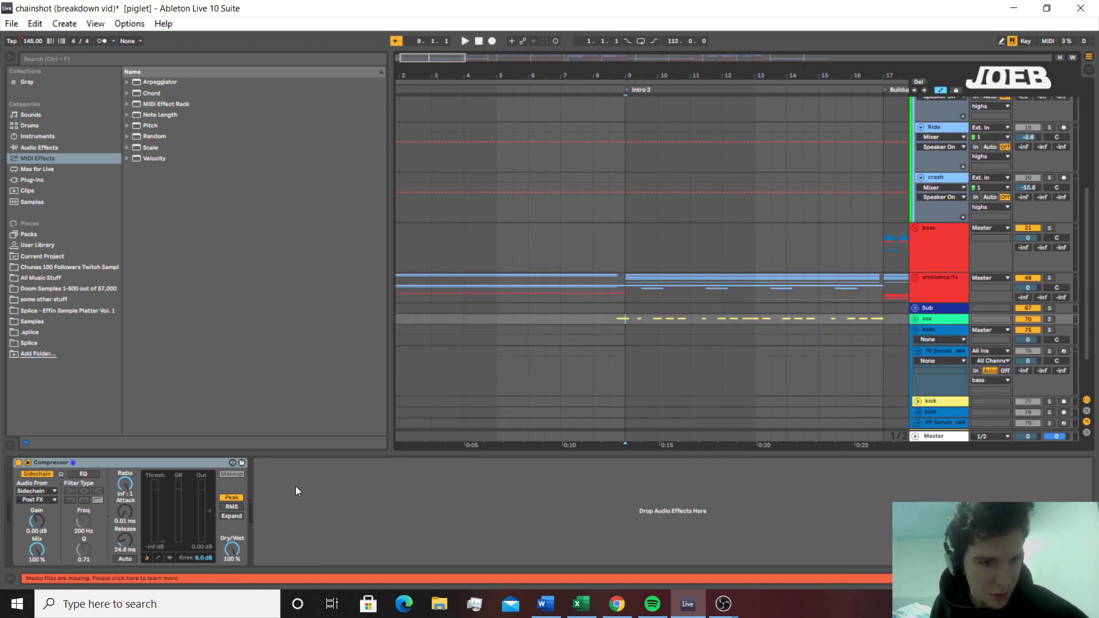
{"action": "key", "text": "space"}
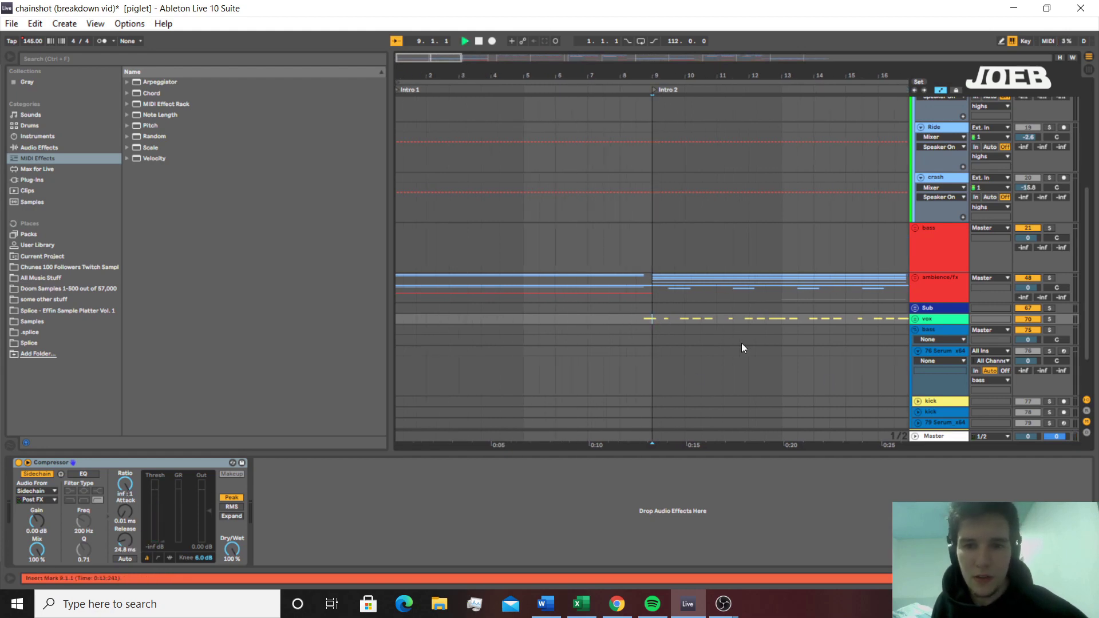
{"action": "left_click", "coordinate": [627, 311]}
Expand the kick/snare group again, solo kick track 7 and play its first clip in Intro 2
{"action": "scroll", "coordinate": [665, 298], "scroll_direction": "up", "scroll_amount": 5}
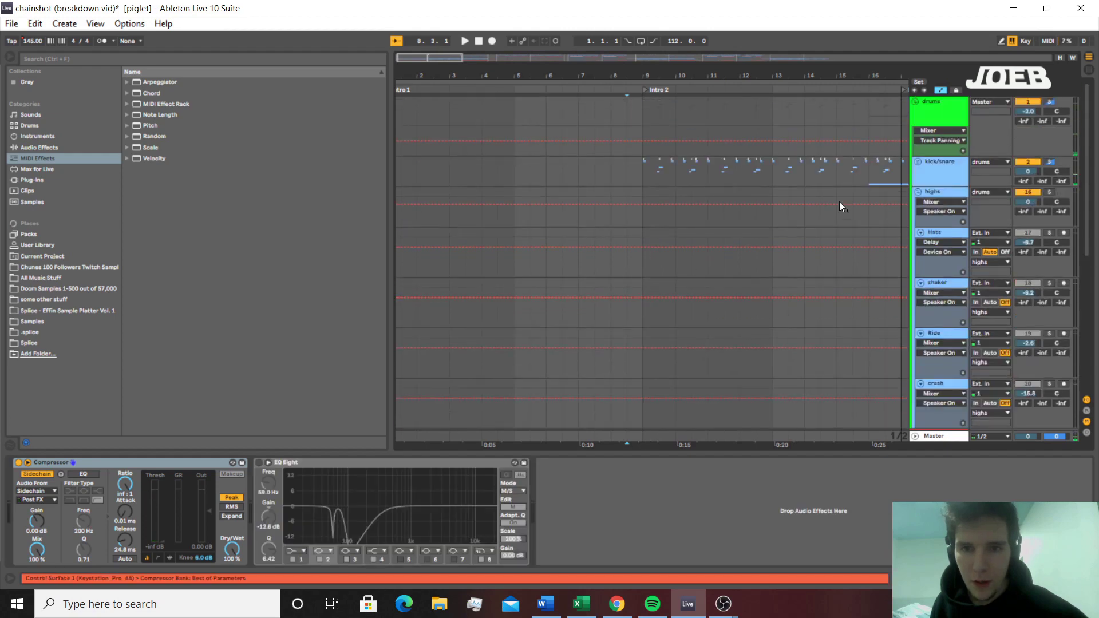
{"action": "left_click", "coordinate": [922, 163]}
{"action": "left_click", "coordinate": [919, 161]}
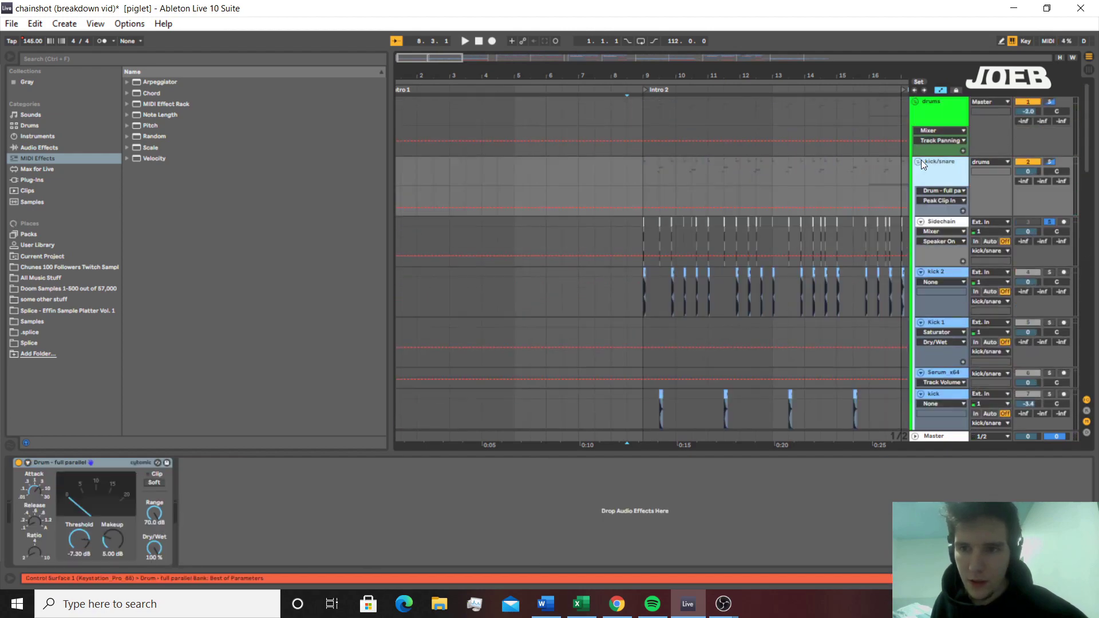
{"action": "scroll", "coordinate": [646, 272], "scroll_direction": "down", "scroll_amount": 3}
{"action": "left_click", "coordinate": [652, 263]}
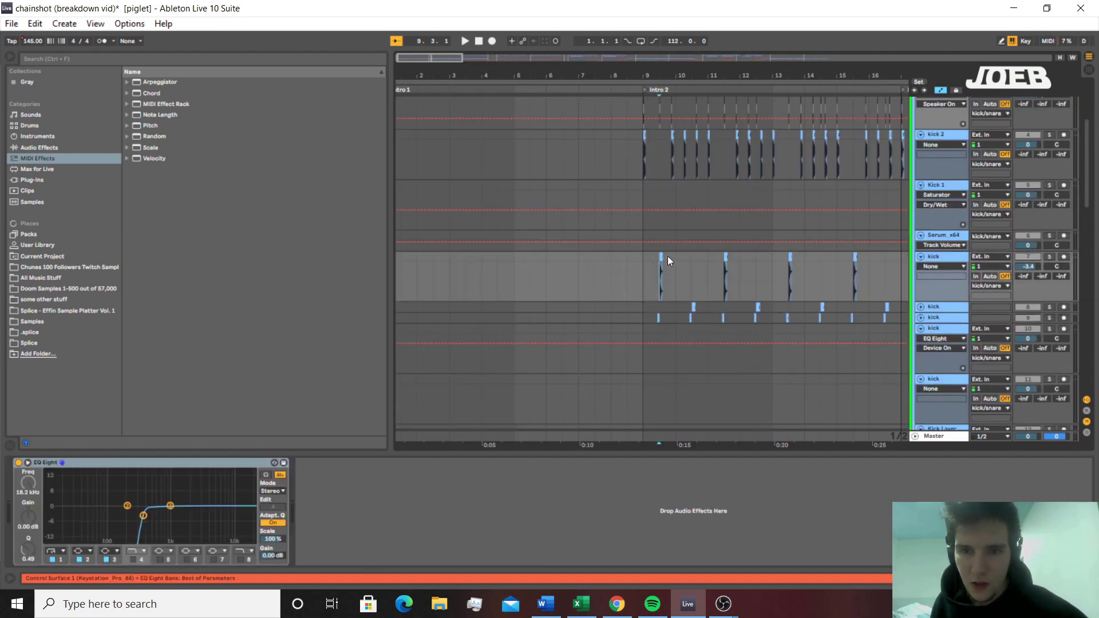
{"action": "left_click", "coordinate": [663, 257]}
{"action": "left_click", "coordinate": [1051, 257]}
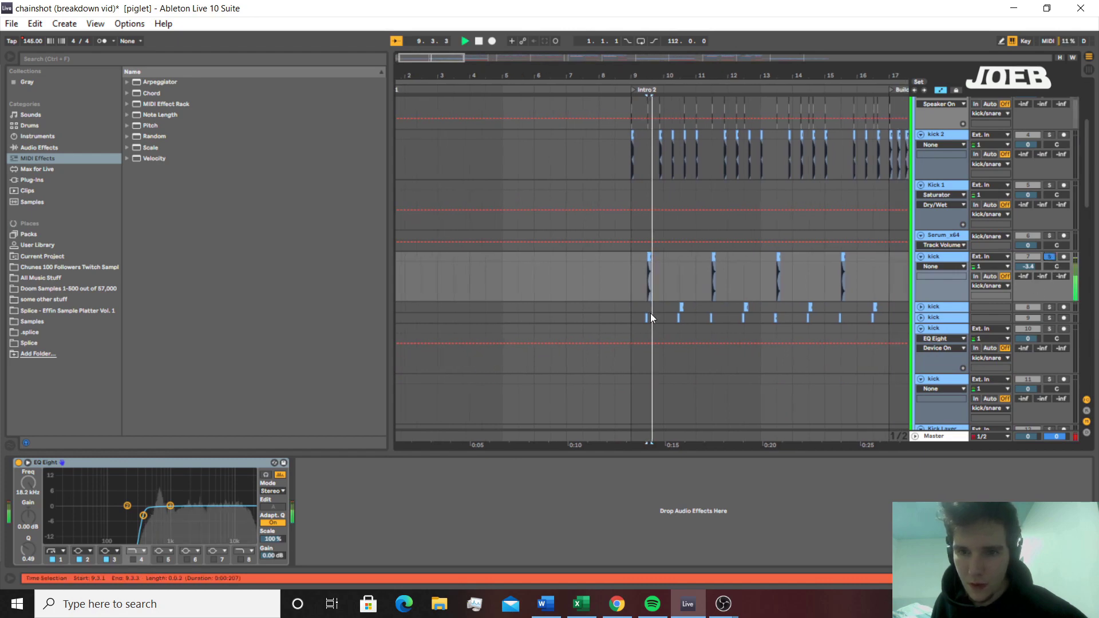
Examine the waveform of the frozen clip on kick track 7 at beat 9.3
{"action": "key", "text": "plus"}
{"action": "key", "text": "plus"}
{"action": "scroll", "coordinate": [716, 313], "scroll_direction": "up", "scroll_amount": 5}
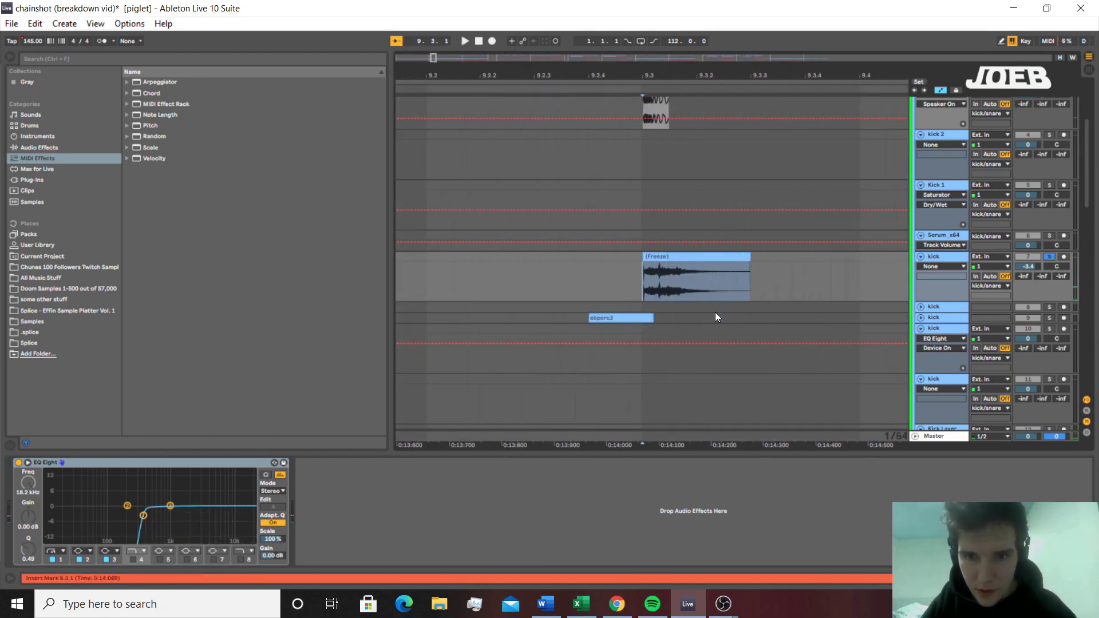
{"action": "scroll", "coordinate": [716, 313], "scroll_direction": "down", "scroll_amount": 5}
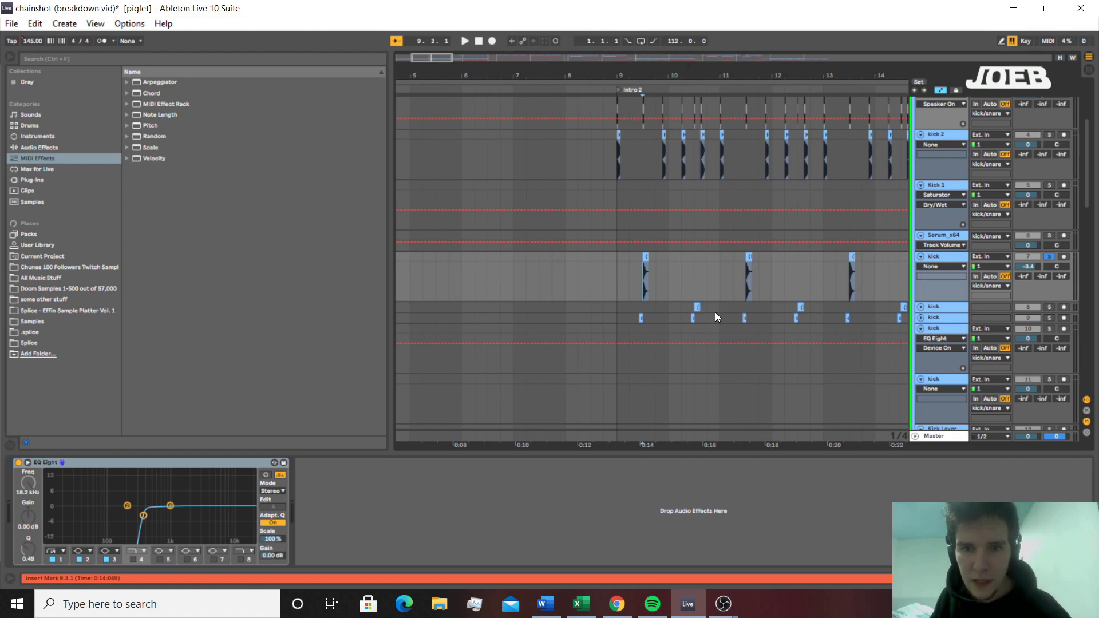
Unfold kick track 9 and examine the waveform of its first clip, just before beat 9.3
{"action": "left_click", "coordinate": [644, 320]}
{"action": "left_click", "coordinate": [642, 288]}
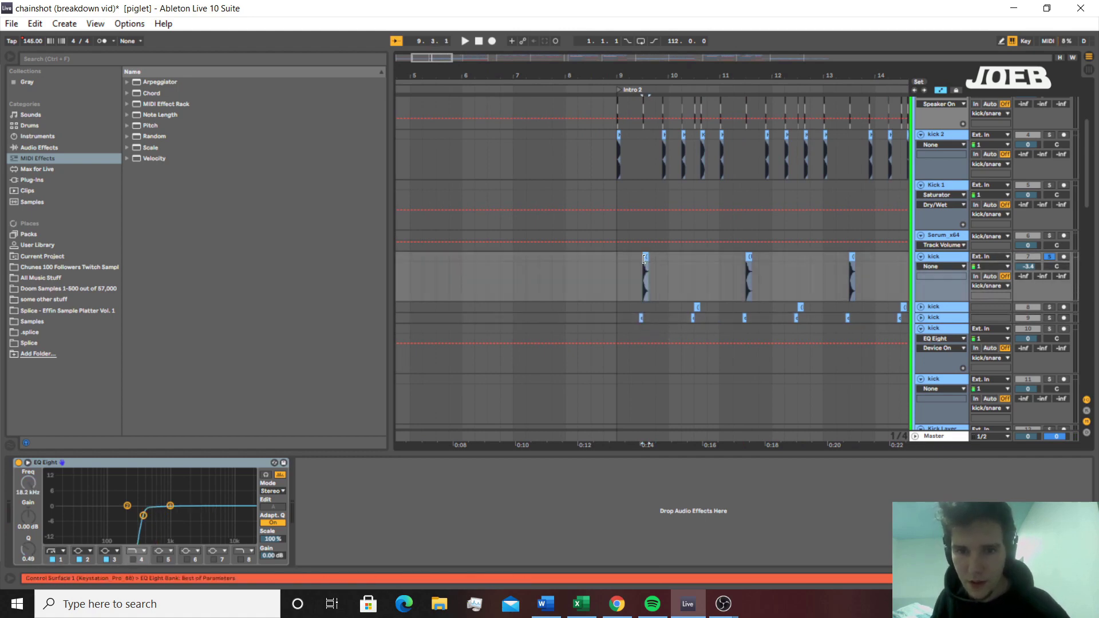
{"action": "left_click", "coordinate": [630, 318]}
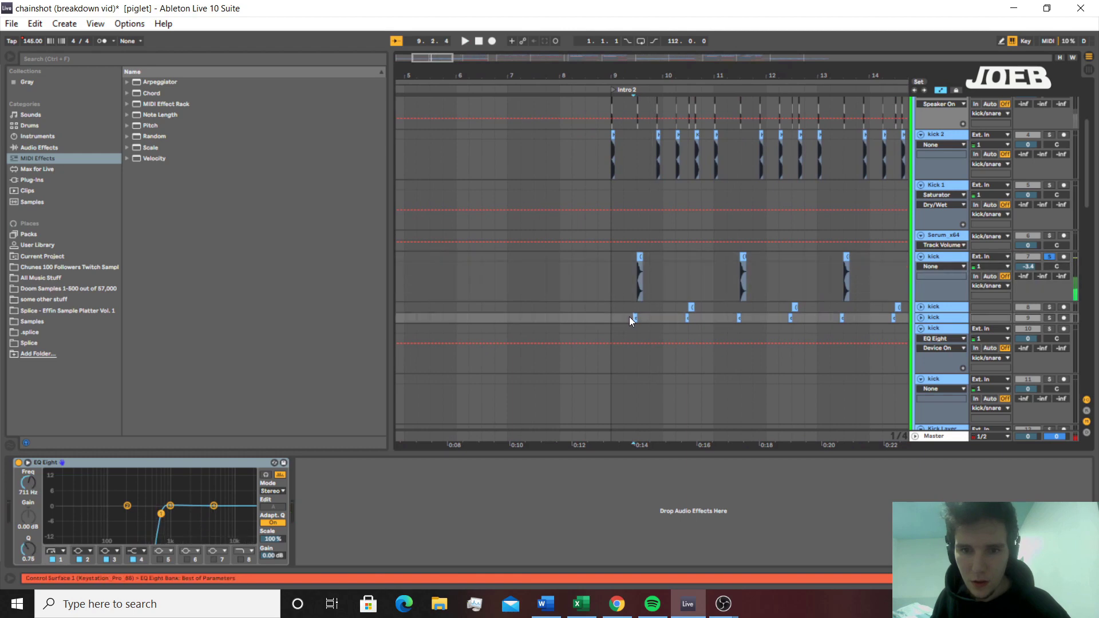
{"action": "left_click", "coordinate": [922, 317]}
{"action": "key", "text": "plus"}
{"action": "key", "text": "plus"}
{"action": "key", "text": "plus"}
{"action": "key", "text": "plus"}
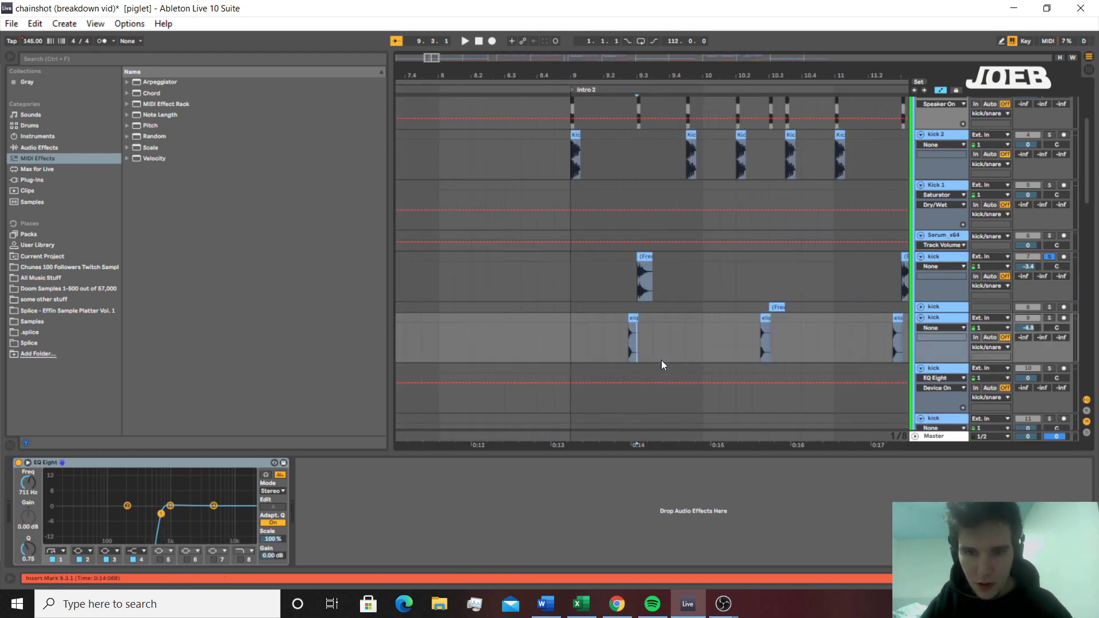
{"action": "left_click", "coordinate": [642, 317]}
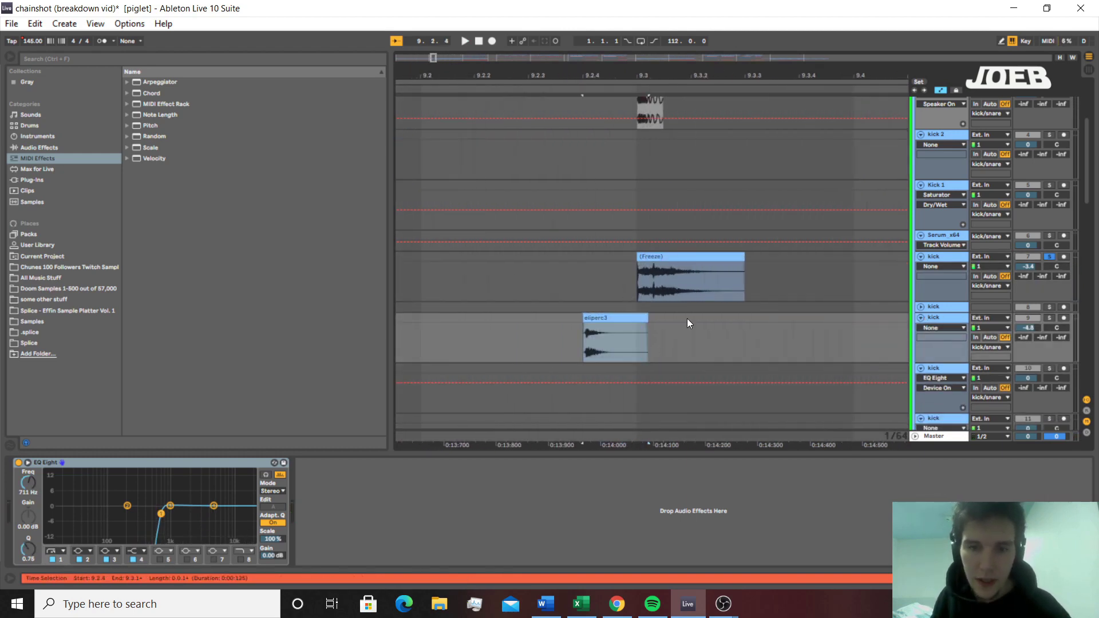
Solo kick track 9, select its first Intro 2 clip and compare the EQ Eight settings of kick tracks 7 and 9
{"action": "left_click", "coordinate": [1050, 319]}
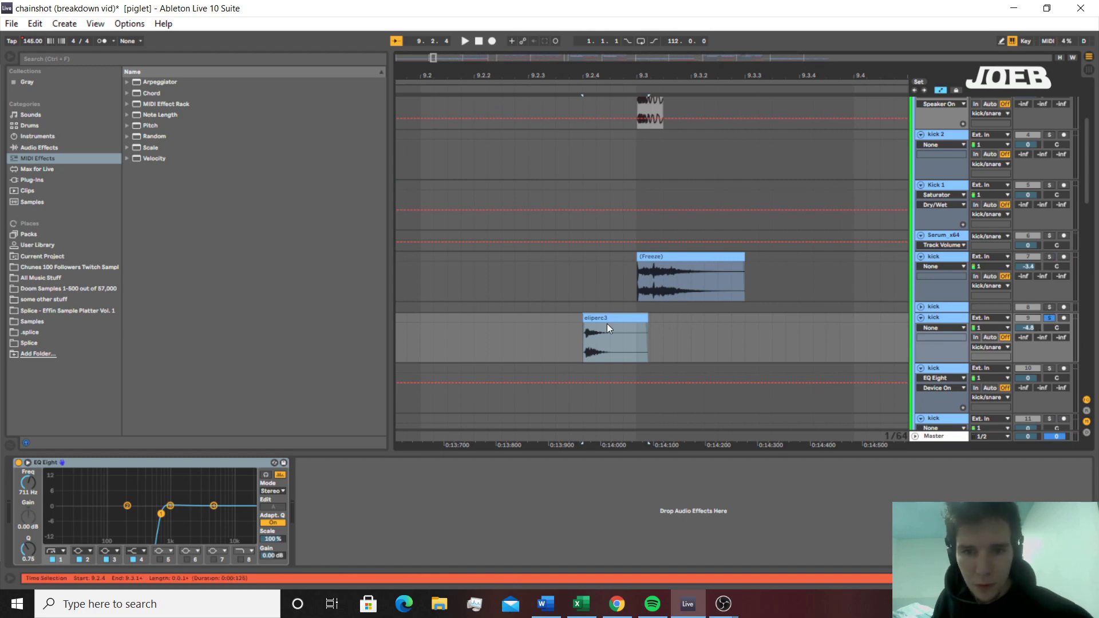
{"action": "key", "text": "minus"}
{"action": "key", "text": "minus"}
{"action": "key", "text": "minus"}
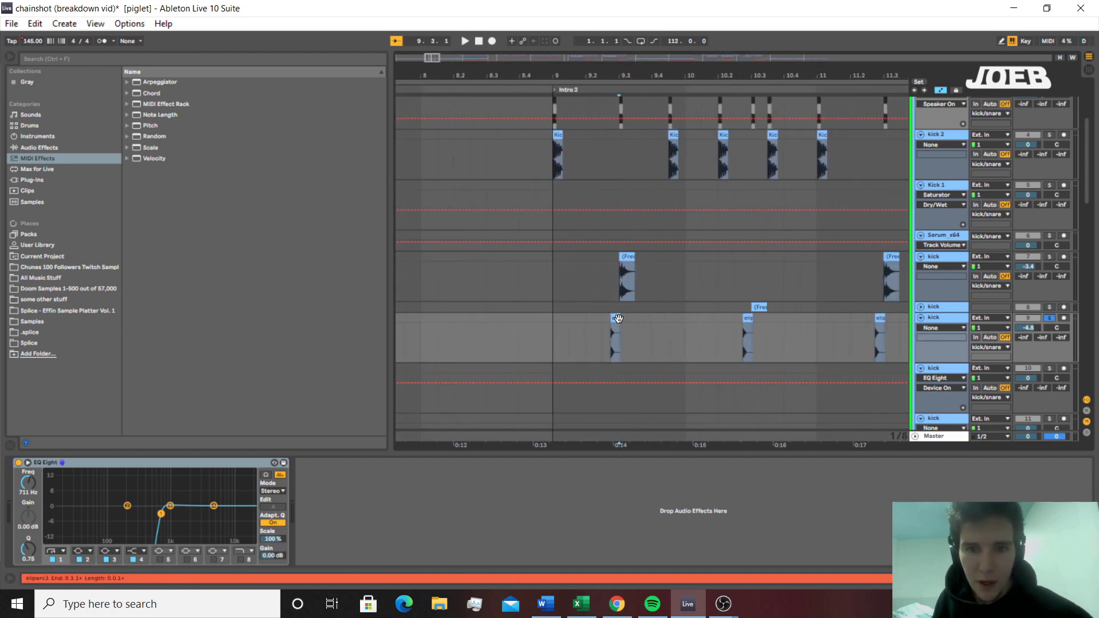
{"action": "left_click", "coordinate": [618, 319]}
{"action": "left_click", "coordinate": [949, 257]}
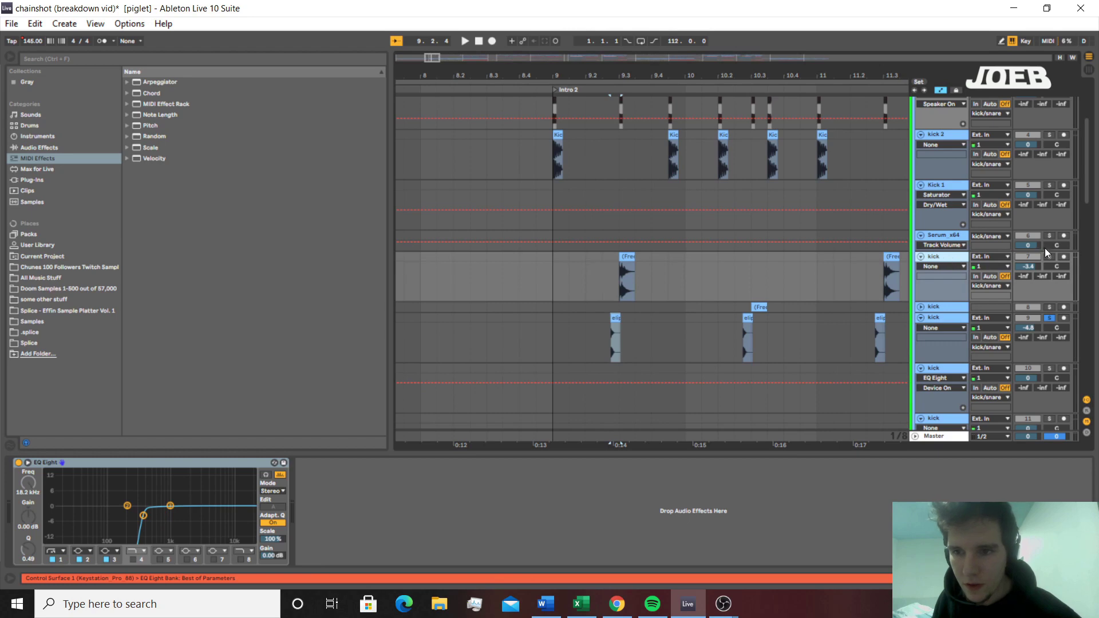
{"action": "left_click", "coordinate": [943, 319]}
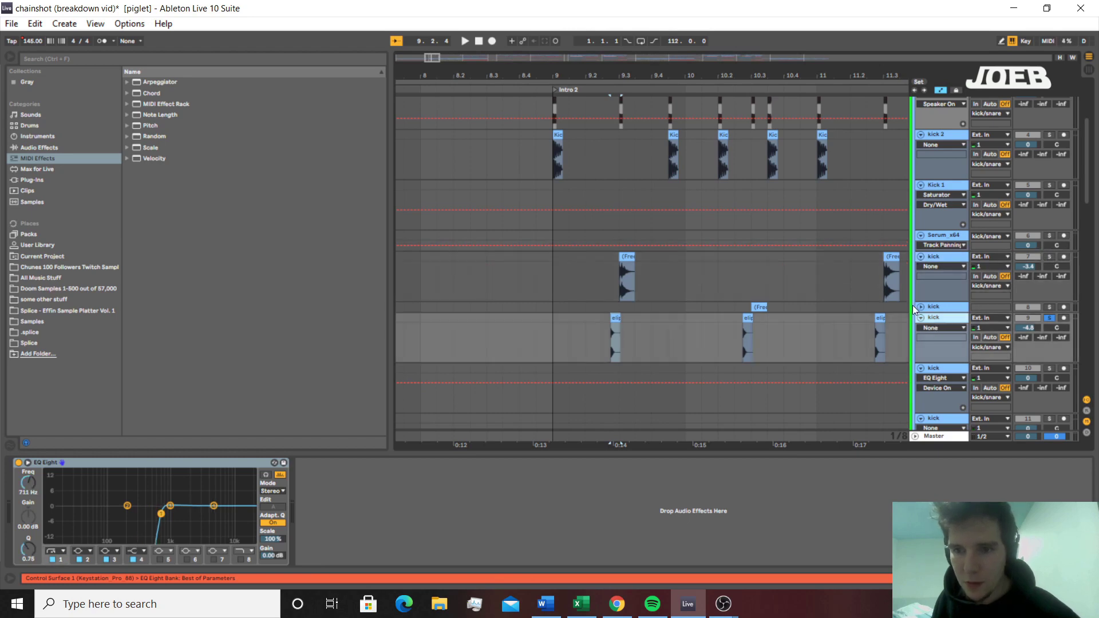
Solo kick tracks 7, 8 and 9 together and play their layered clips from just before beat 9.3
{"action": "left_click", "coordinate": [933, 308]}
{"action": "left_click", "coordinate": [943, 317]}
{"action": "left_click", "coordinate": [945, 256], "text": "shift"}
{"action": "left_click", "coordinate": [1047, 257]}
{"action": "key", "text": "space"}
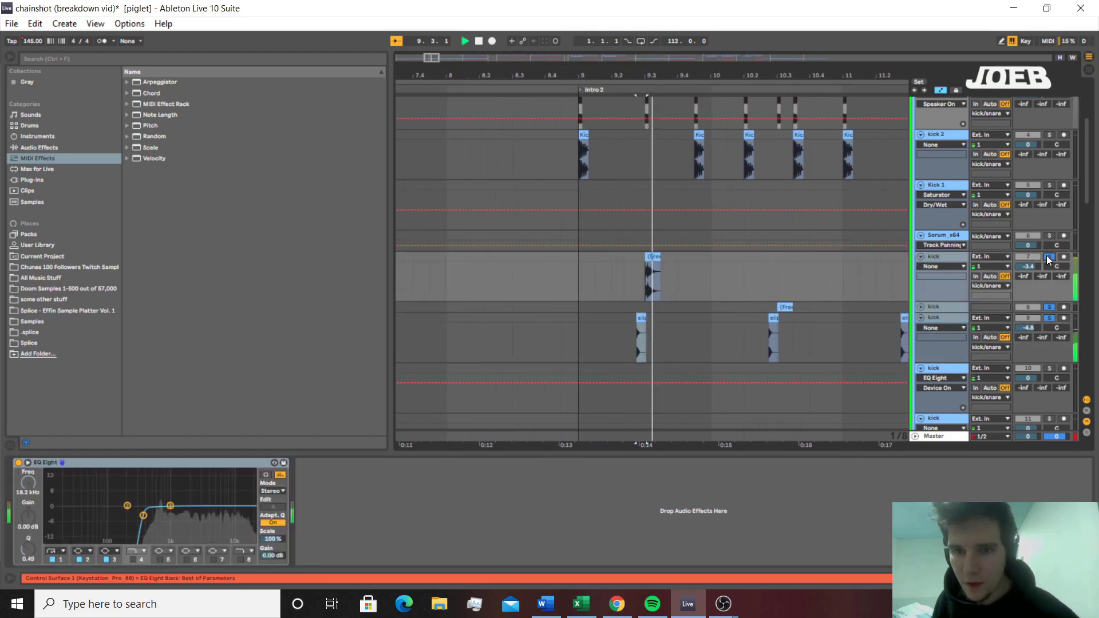
Select the kick 9 and kick 8 clips around beat 10.3 and unfold kick track 8 to examine its waveform
{"action": "left_click", "coordinate": [741, 316]}
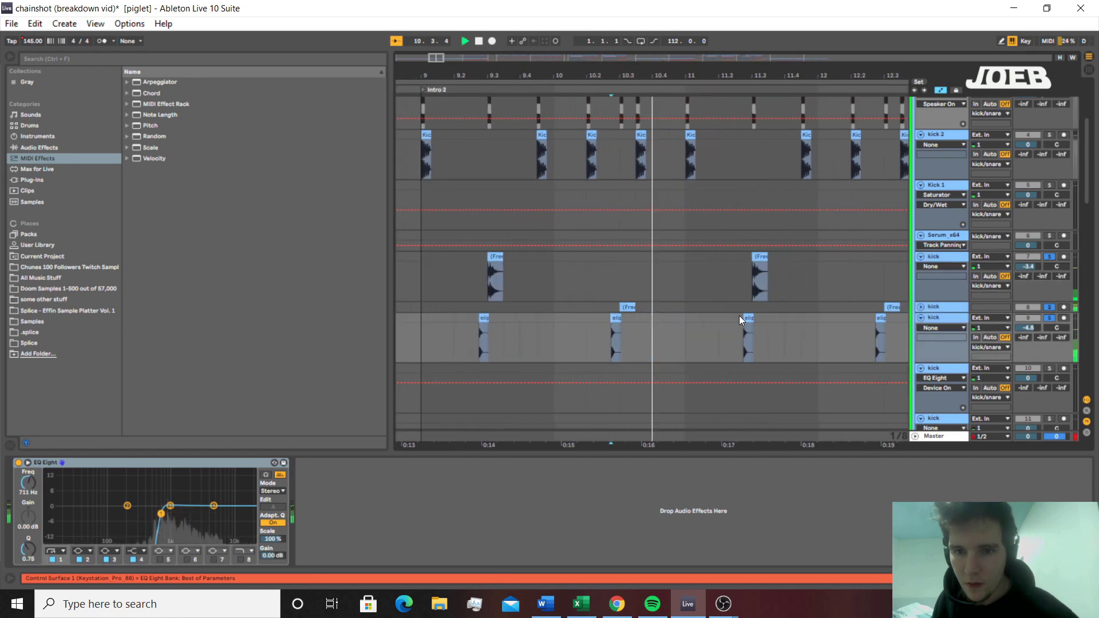
{"action": "left_click", "coordinate": [560, 311]}
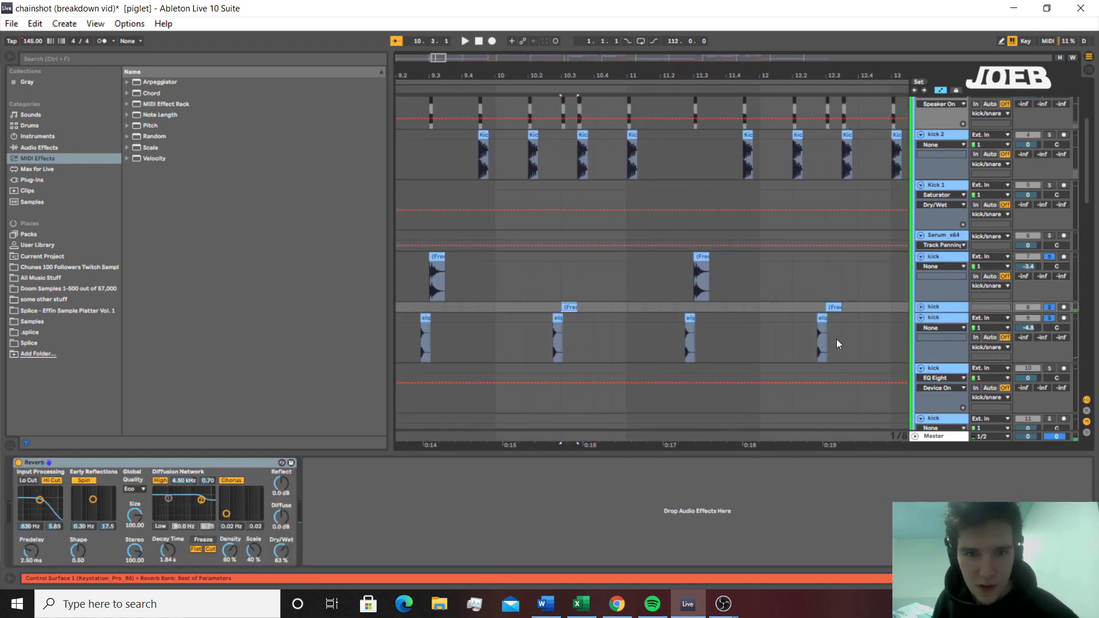
{"action": "left_click", "coordinate": [920, 308]}
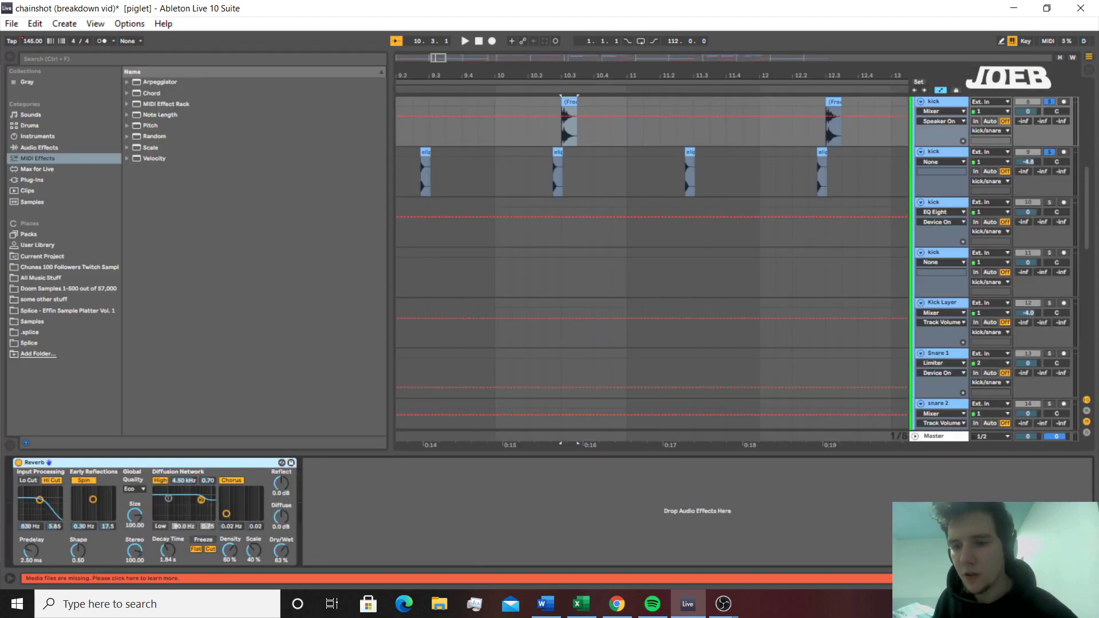
Collapse the kick/snare group and the drums group
{"action": "scroll", "coordinate": [758, 260], "scroll_direction": "up", "scroll_amount": 10}
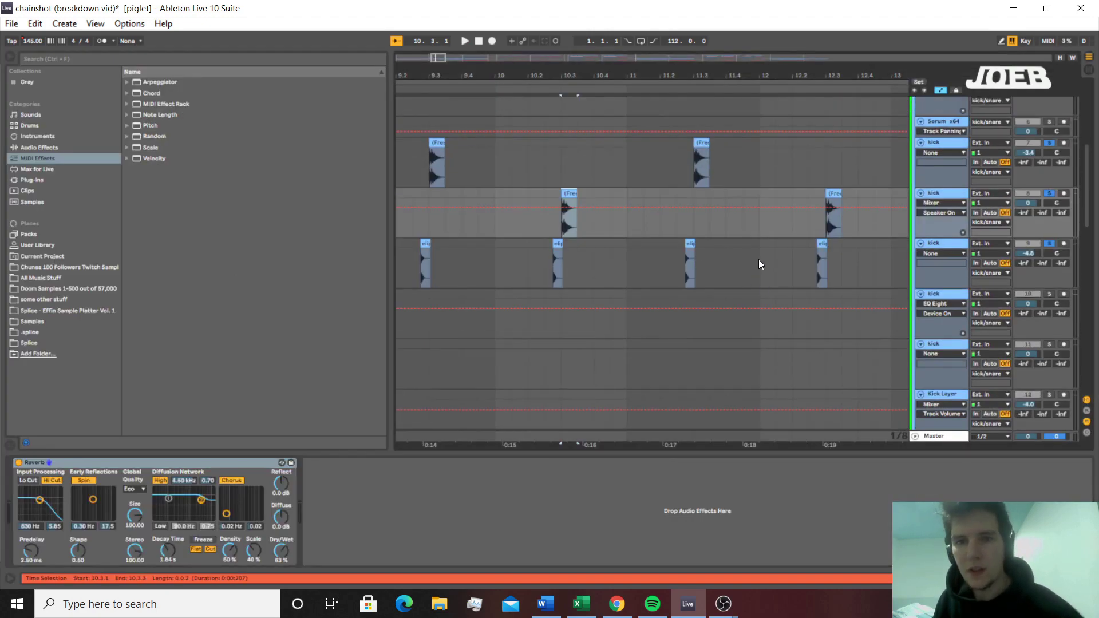
{"action": "left_click", "coordinate": [918, 162]}
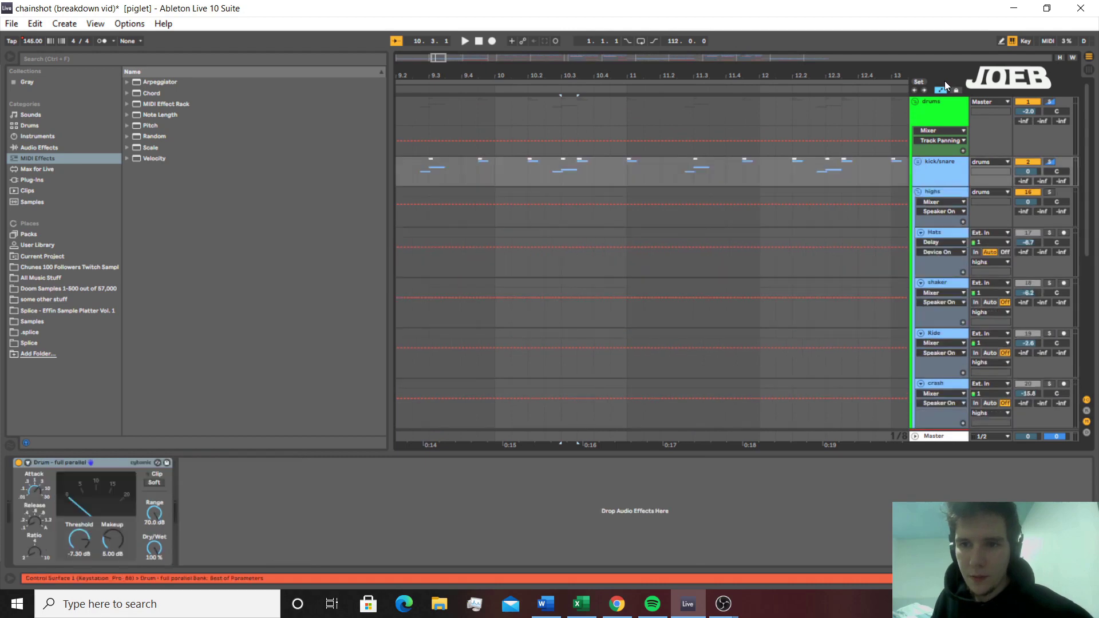
{"action": "left_click", "coordinate": [918, 101]}
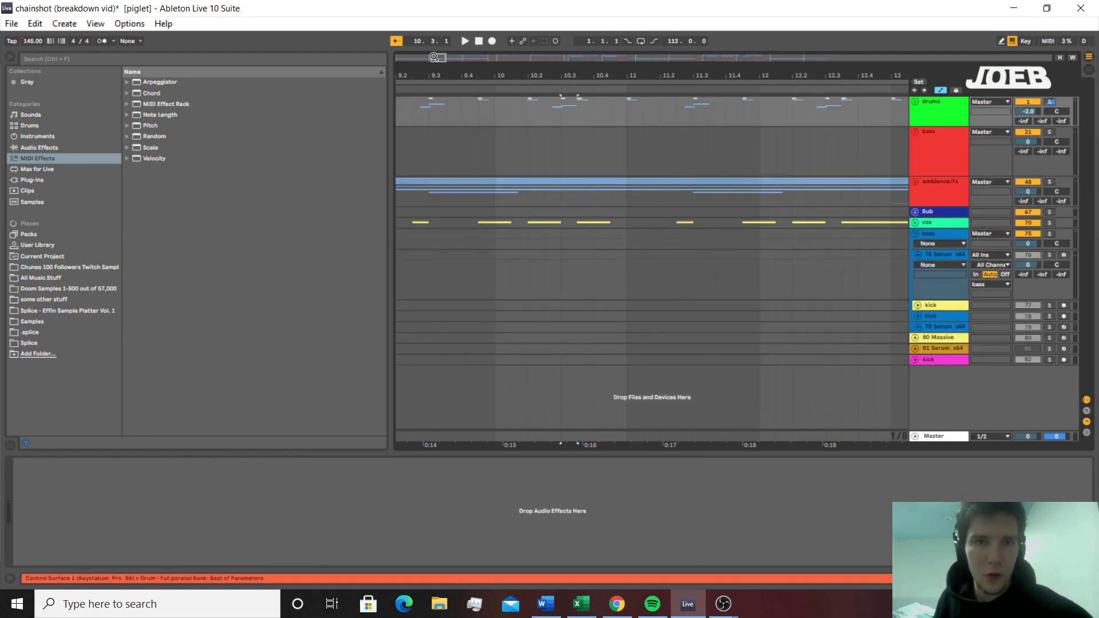
Expand the vox group and select the first Italy clip on soloed track 72, just before Intro 2
{"action": "left_click_drag", "start_coordinate": [434, 56], "coordinate": [429, 57]}
{"action": "left_click", "coordinate": [916, 223]}
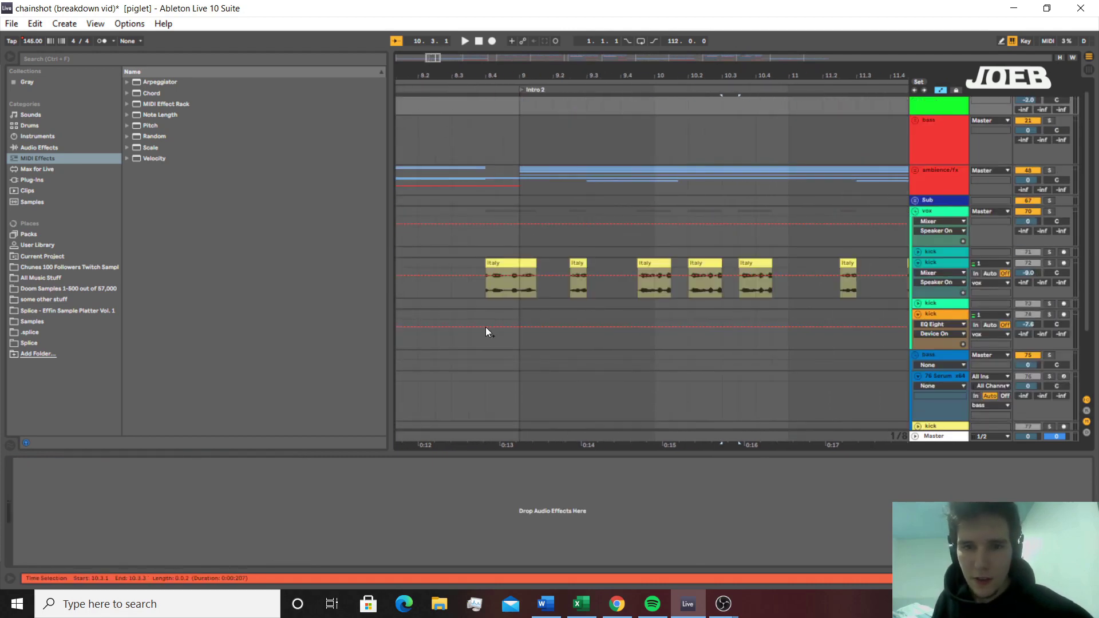
{"action": "scroll", "coordinate": [486, 327], "scroll_direction": "down", "scroll_amount": 1}
{"action": "left_click", "coordinate": [502, 239]}
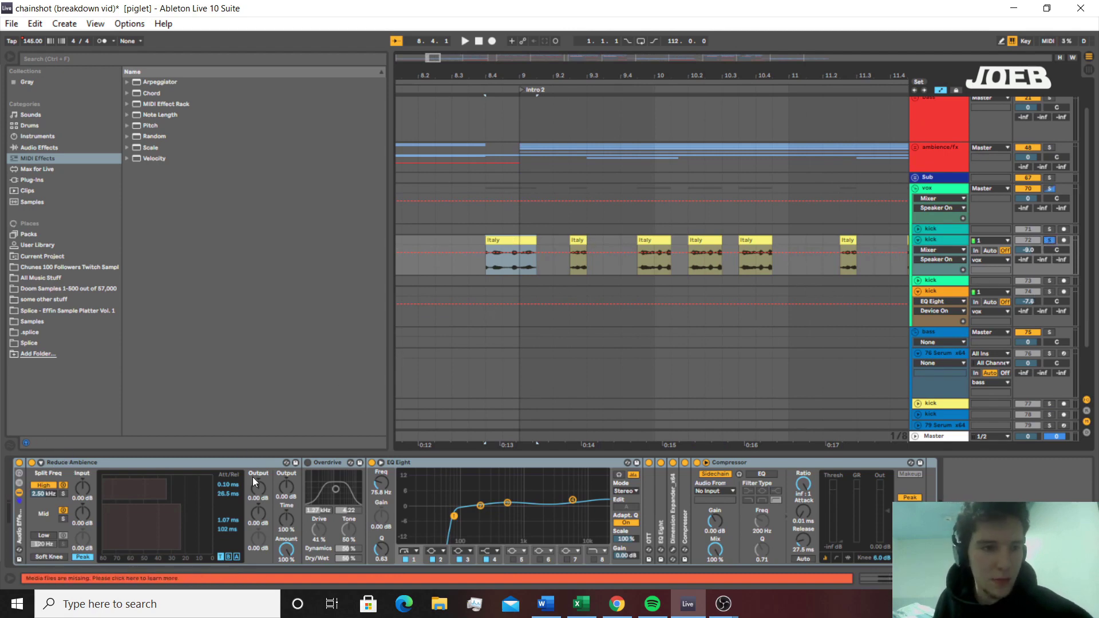
Examine the Reduce Ambience and OTT devices in the Italy vocal track's effect chain
{"action": "double_click", "coordinate": [66, 462]}
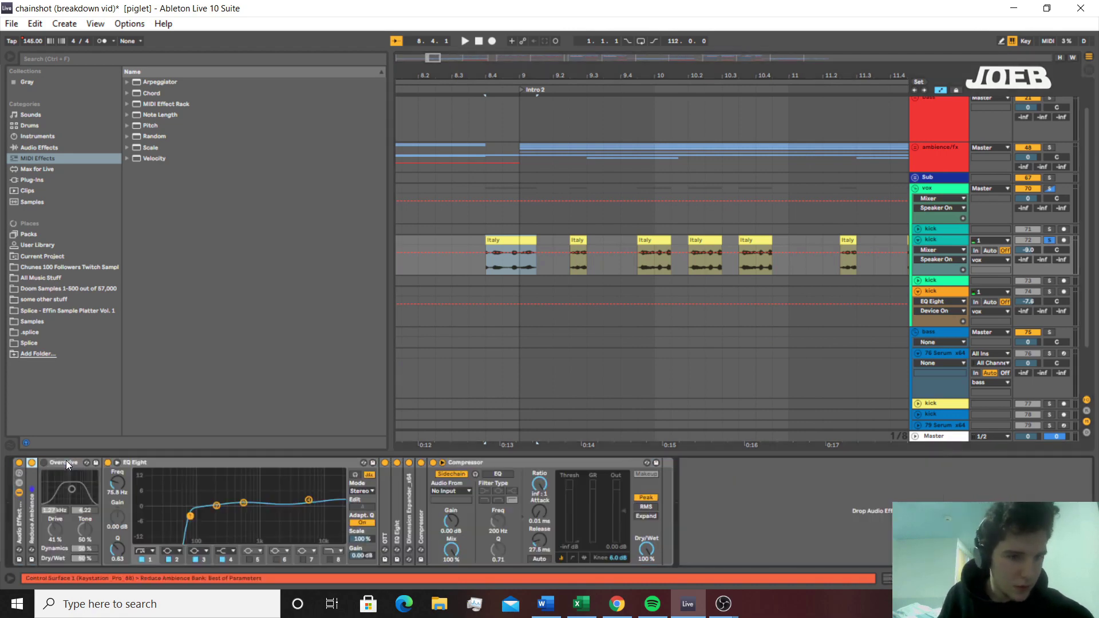
{"action": "double_click", "coordinate": [34, 489]}
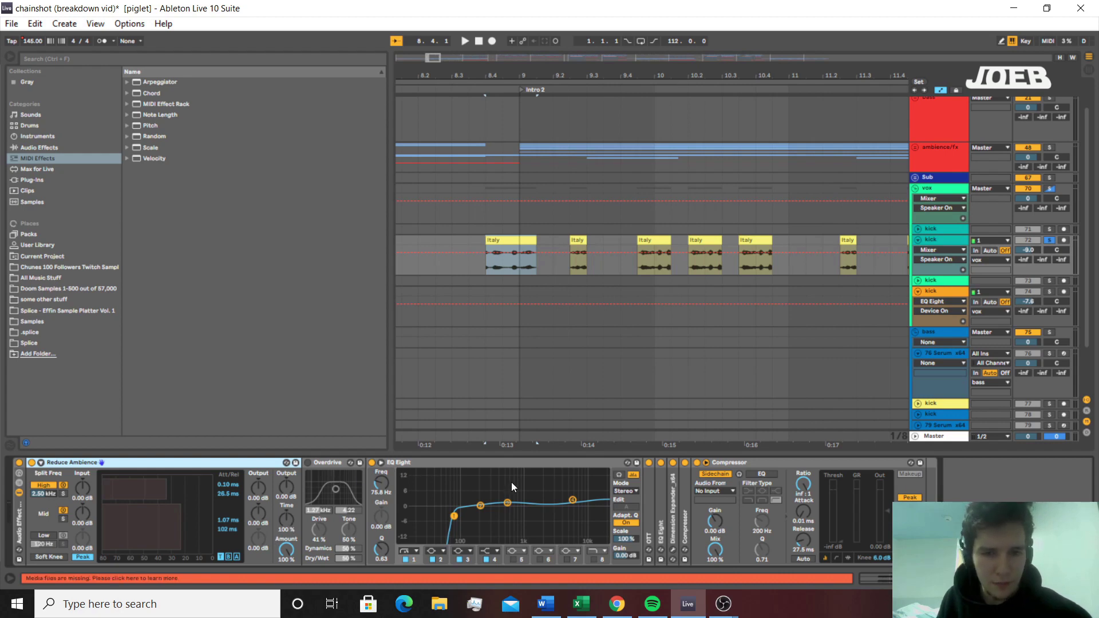
{"action": "double_click", "coordinate": [651, 507]}
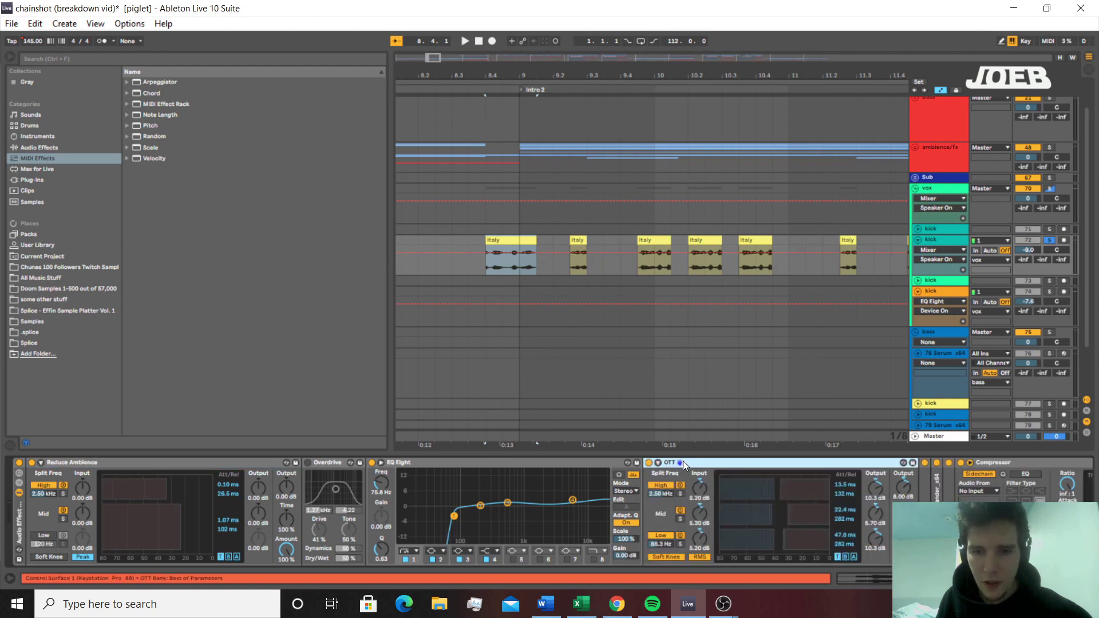
{"action": "double_click", "coordinate": [682, 461]}
{"action": "double_click", "coordinate": [649, 490]}
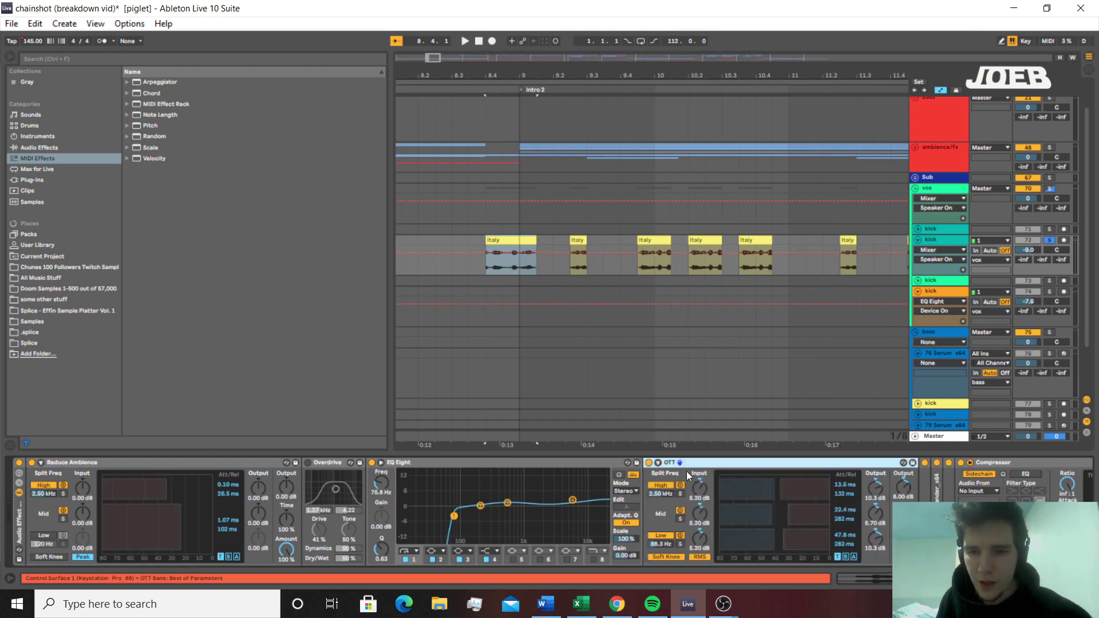
Examine the Dimension Expander and the folded Compressor while playing the soloed Italy vocal clips
{"action": "double_click", "coordinate": [685, 463]}
{"action": "double_click", "coordinate": [671, 517]}
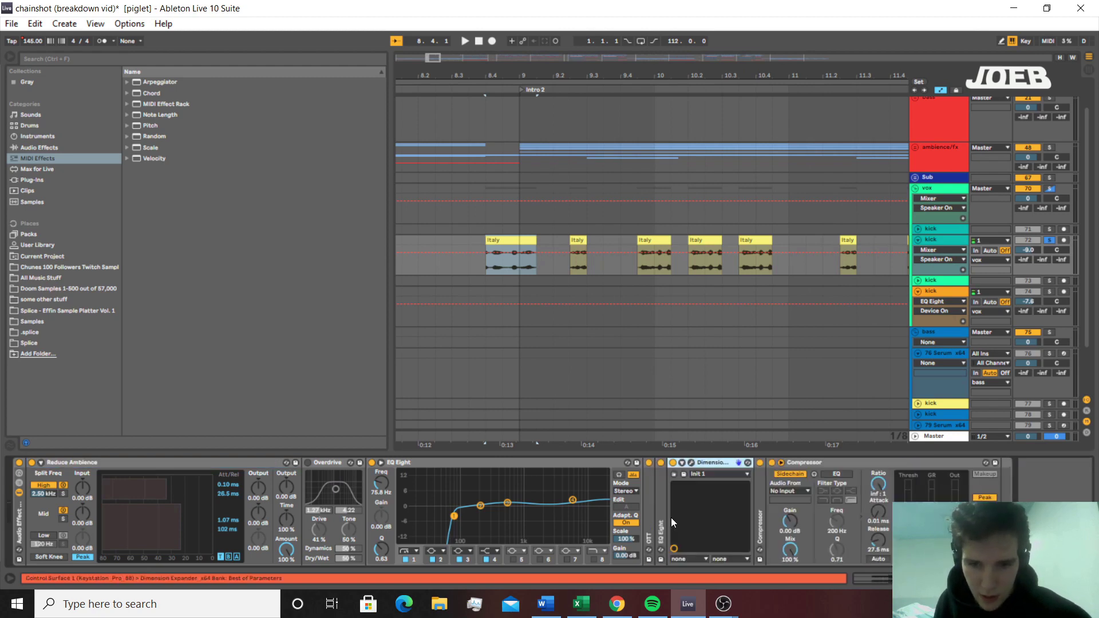
{"action": "key", "text": "space"}
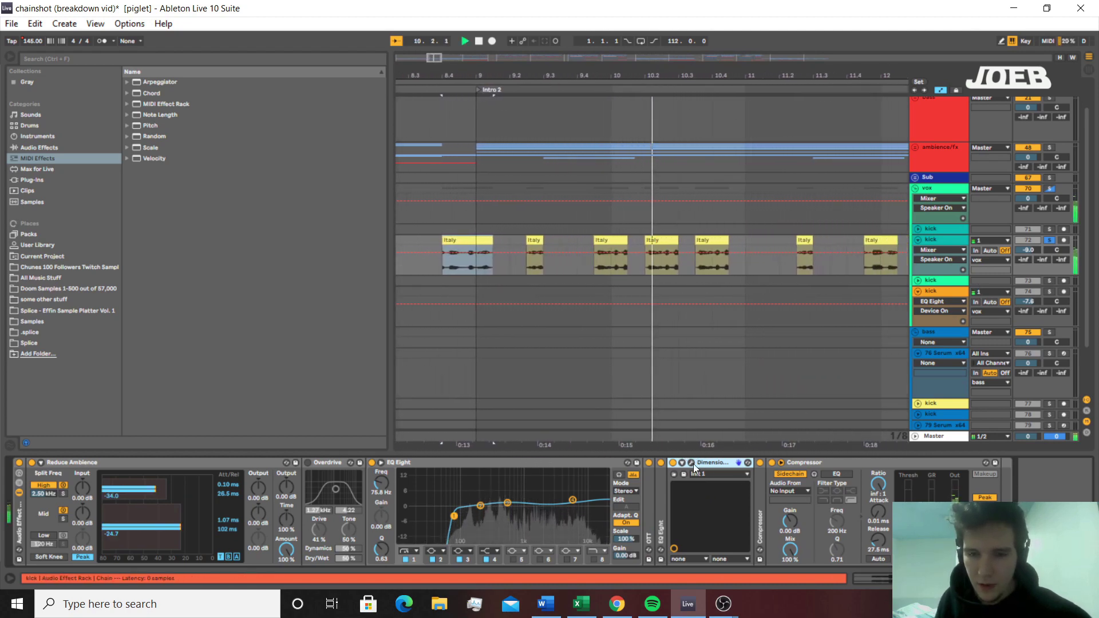
{"action": "left_click", "coordinate": [763, 514]}
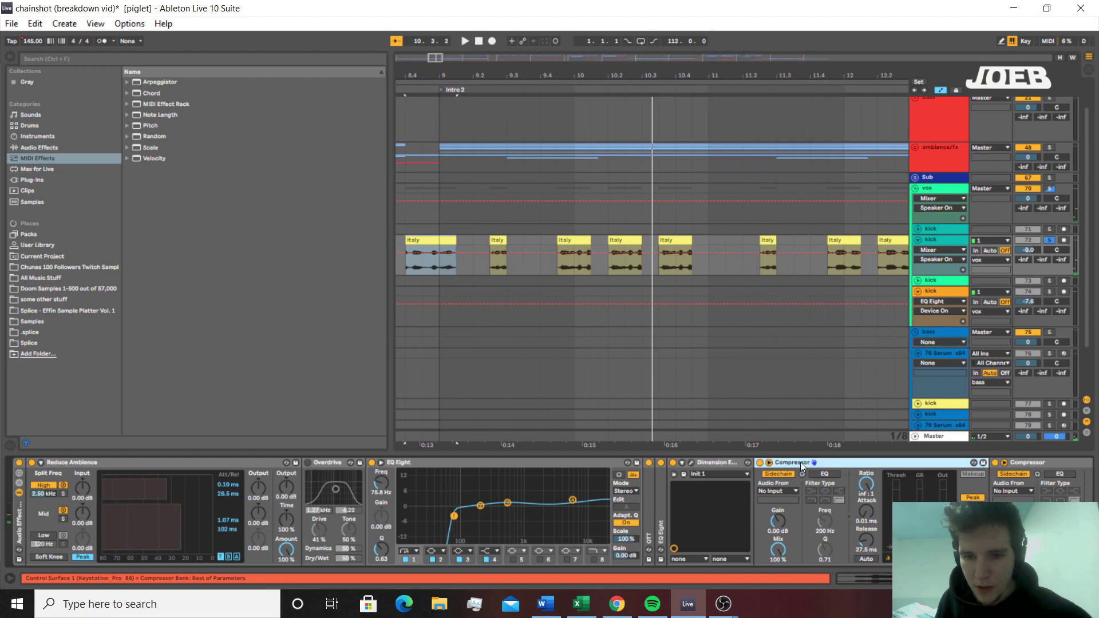
Unsolo vocal track 72 and collapse the vox group
{"action": "scroll", "coordinate": [1039, 264], "scroll_direction": "up", "scroll_amount": 2}
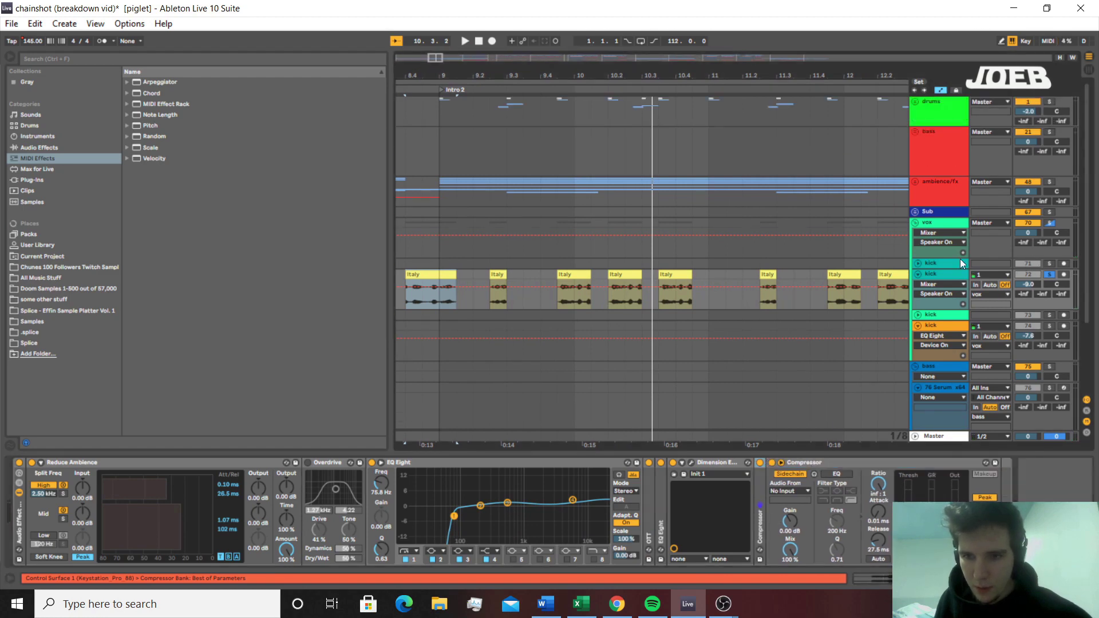
{"action": "left_click", "coordinate": [1049, 276]}
{"action": "left_click", "coordinate": [916, 223]}
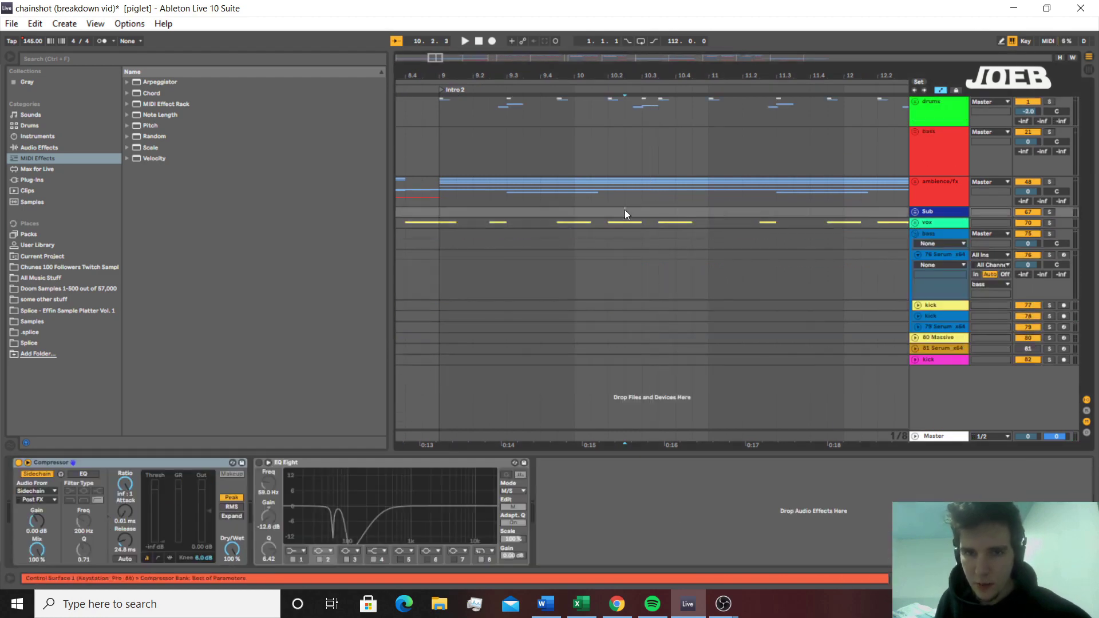
Play the full arrangement from bar 16 through the transition into the Buildup section, ending with the cursor set at bar 17
{"action": "key", "text": "minus"}
{"action": "key", "text": "minus"}
{"action": "key", "text": "minus"}
{"action": "left_click_drag", "start_coordinate": [716, 142], "coordinate": [724, 142]}
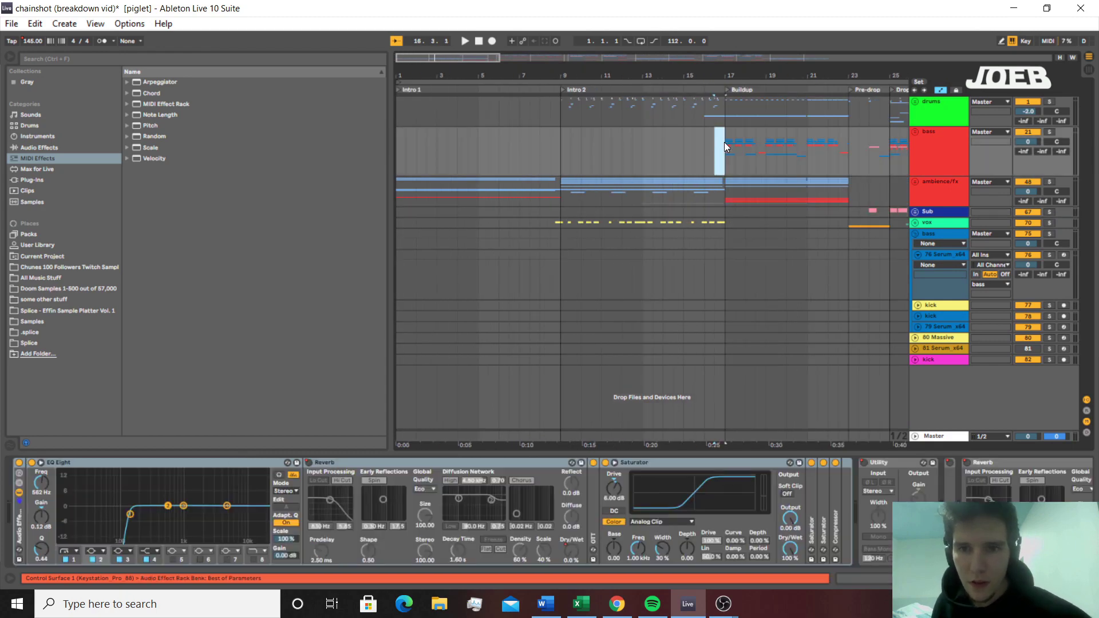
{"action": "left_click", "coordinate": [725, 142]}
{"action": "scroll", "coordinate": [724, 143], "scroll_direction": "right", "scroll_amount": 3}
{"action": "left_click", "coordinate": [538, 136]}
{"action": "left_click", "coordinate": [576, 121]}
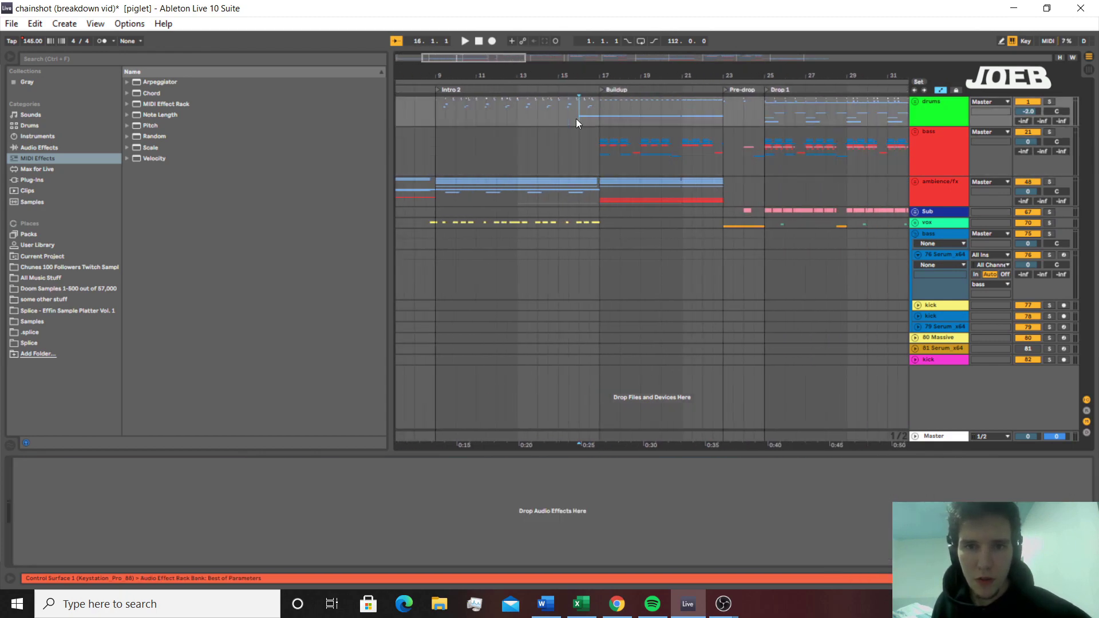
{"action": "key", "text": "space"}
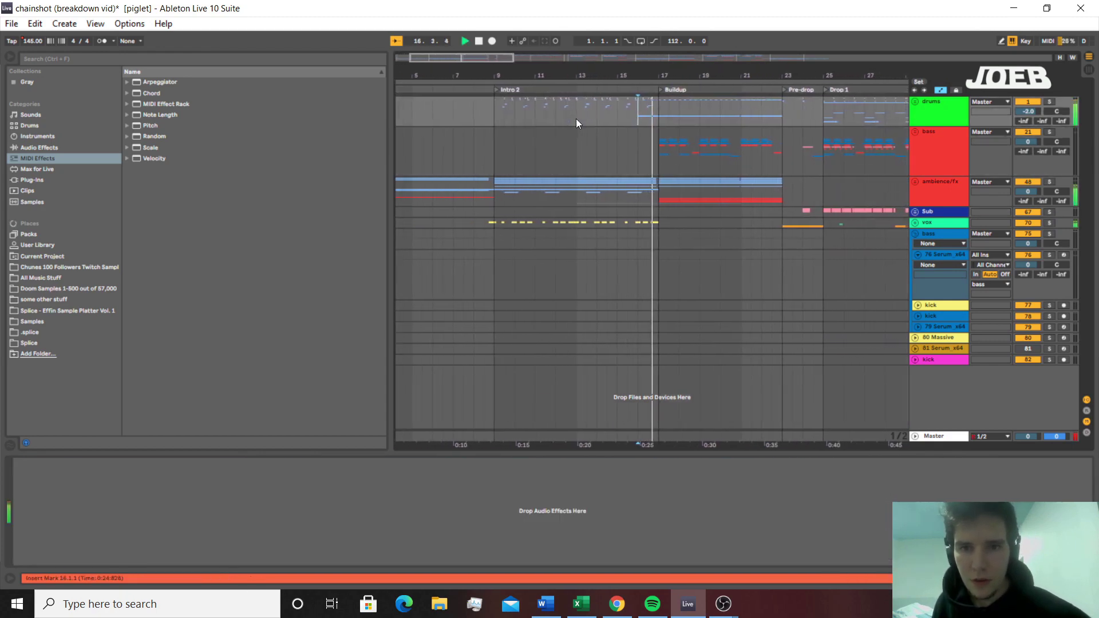
{"action": "left_click", "coordinate": [639, 168]}
{"action": "left_click", "coordinate": [638, 190]}
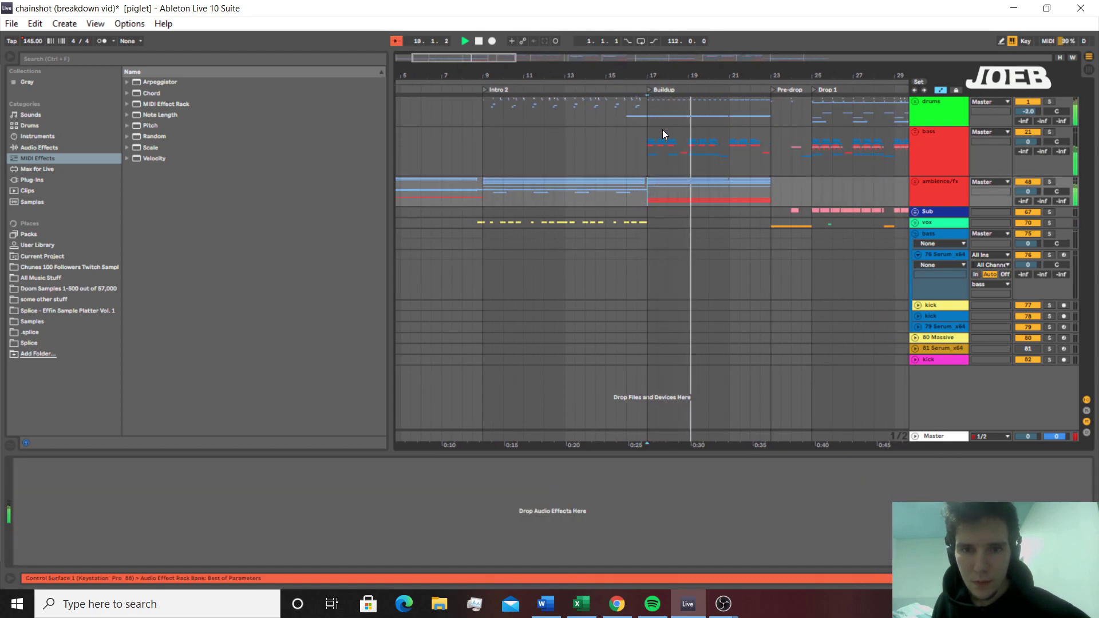
{"action": "key", "text": "space"}
Examine the bass and ambience/fx groups at the start of the Buildup, expanding the ambience/fx group and collapsing it again
{"action": "left_click", "coordinate": [650, 146]}
{"action": "left_click", "coordinate": [644, 198]}
{"action": "left_click", "coordinate": [931, 167]}
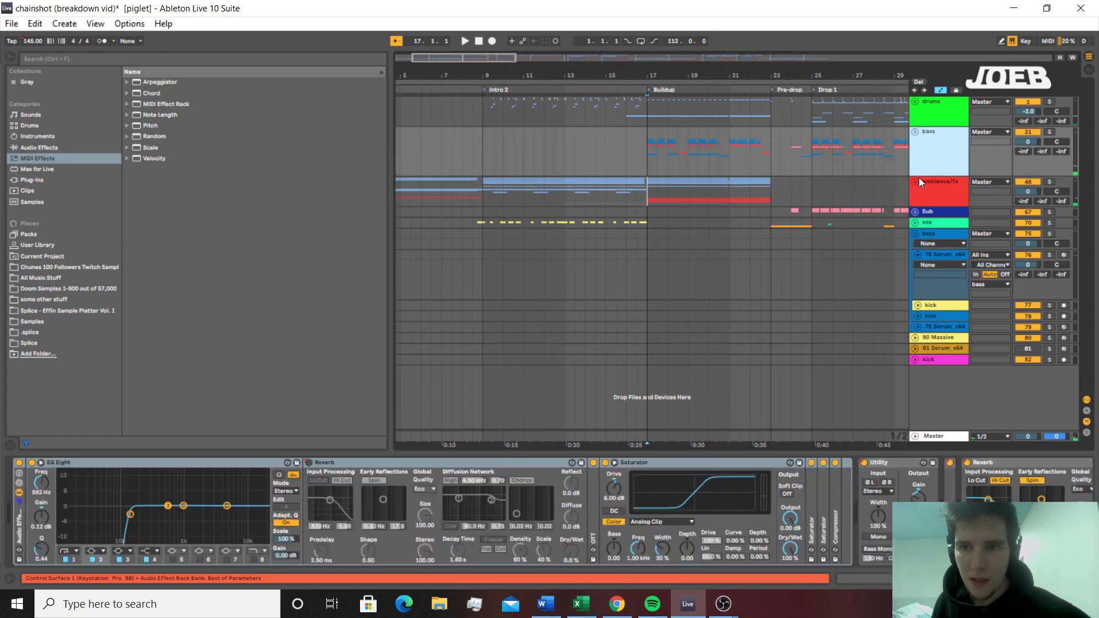
{"action": "left_click", "coordinate": [916, 182]}
{"action": "scroll", "coordinate": [810, 232], "scroll_direction": "down", "scroll_amount": 4}
{"action": "scroll", "coordinate": [766, 226], "scroll_direction": "up", "scroll_amount": 4}
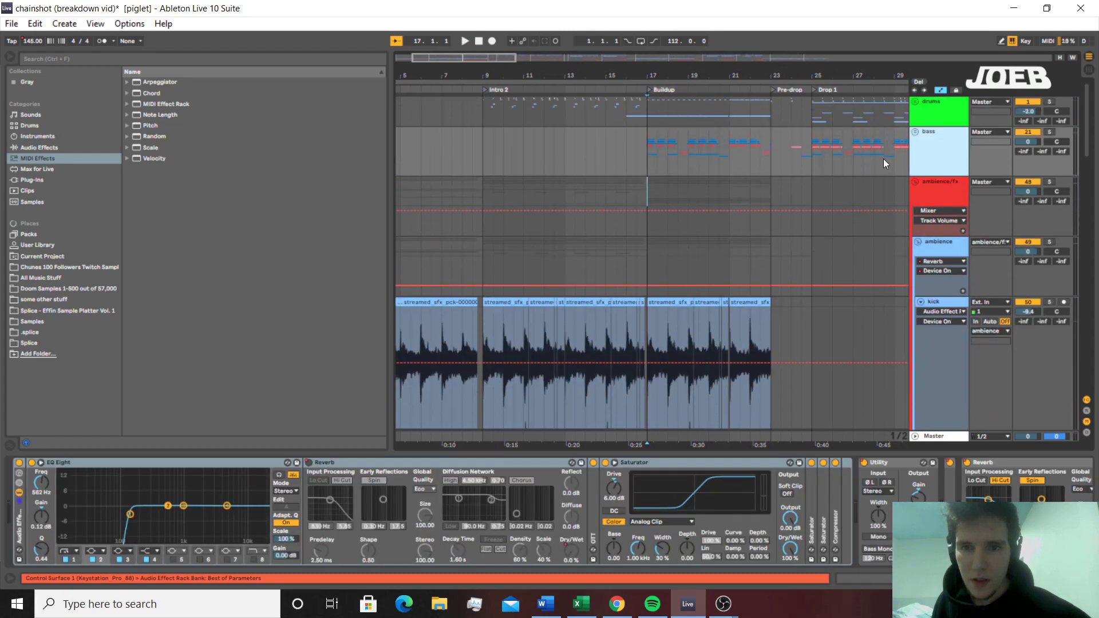
{"action": "left_click", "coordinate": [916, 182]}
Expand the drums group and its kick/snare group
{"action": "left_click", "coordinate": [915, 99]}
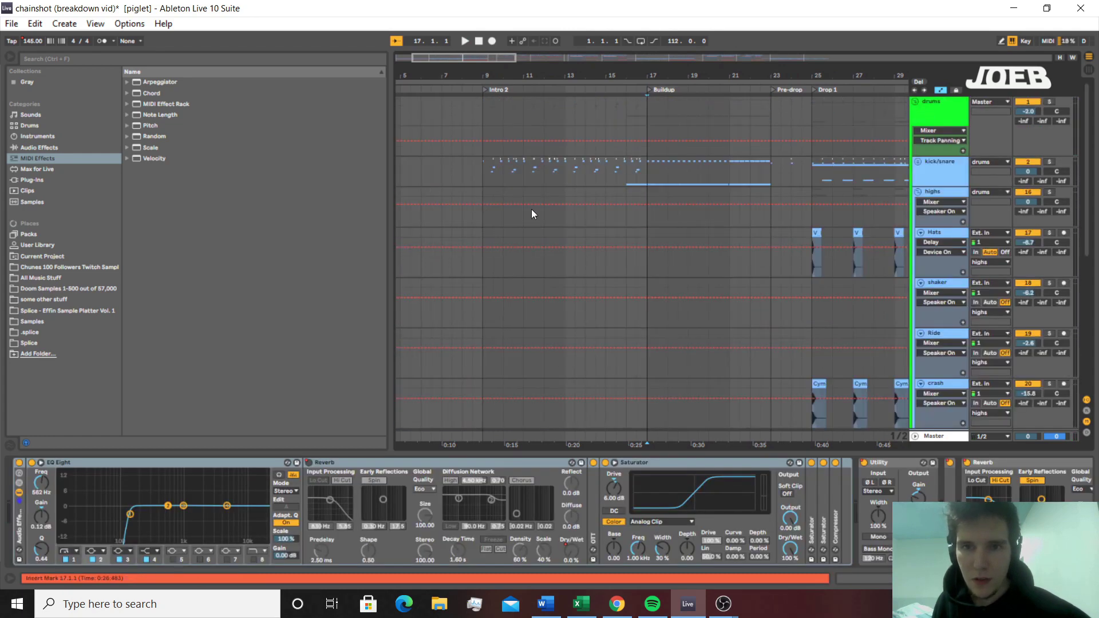
{"action": "left_click", "coordinate": [638, 180]}
{"action": "left_click", "coordinate": [919, 161]}
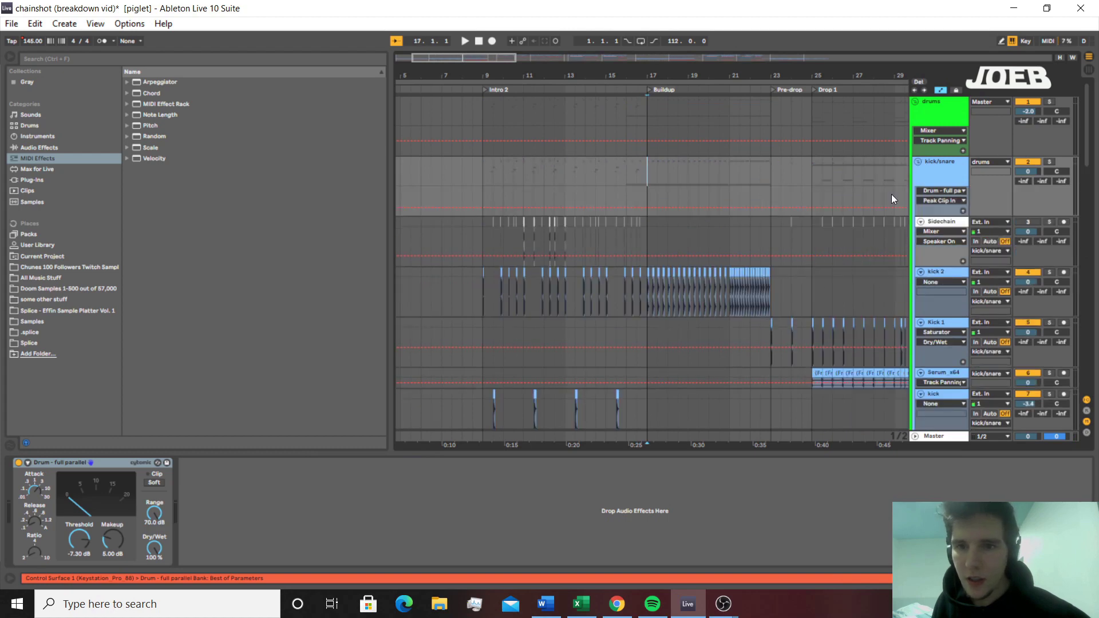
Select the kick 2 clips in the Buildup, solo that track and play from bar 17
{"action": "left_click", "coordinate": [630, 308]}
{"action": "left_click_drag", "start_coordinate": [654, 287], "coordinate": [728, 272]}
{"action": "key", "text": "space"}
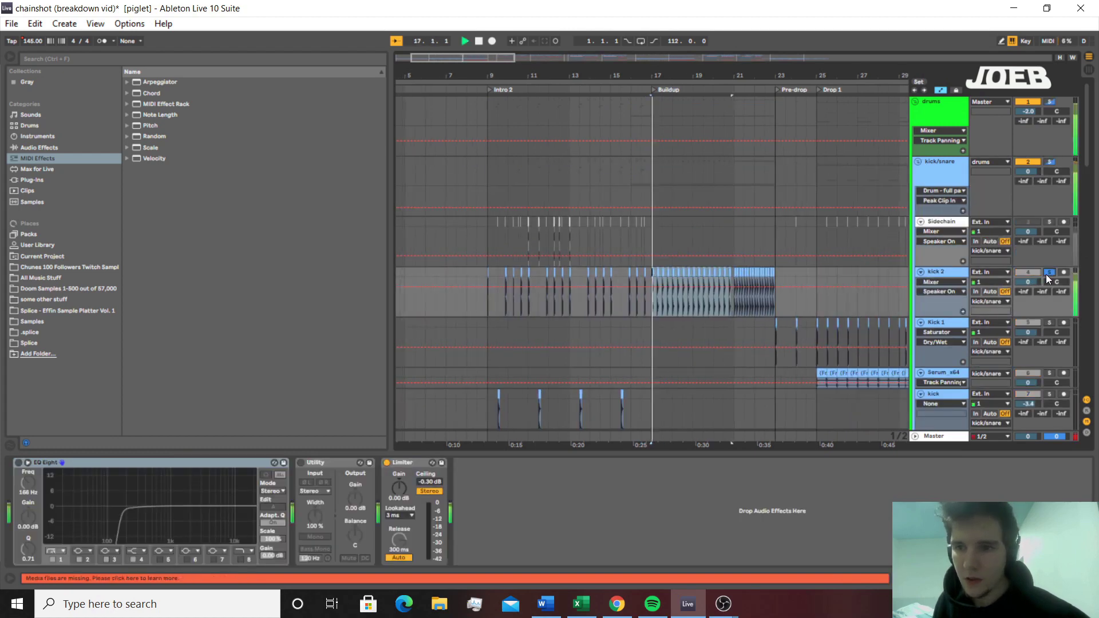
Solo kick track 15 and play its extending RIOT clap clips from bar 16 and from bar 17
{"action": "scroll", "coordinate": [783, 264], "scroll_direction": "down", "scroll_amount": 3}
{"action": "scroll", "coordinate": [773, 309], "scroll_direction": "down", "scroll_amount": 5}
{"action": "left_click", "coordinate": [741, 311]}
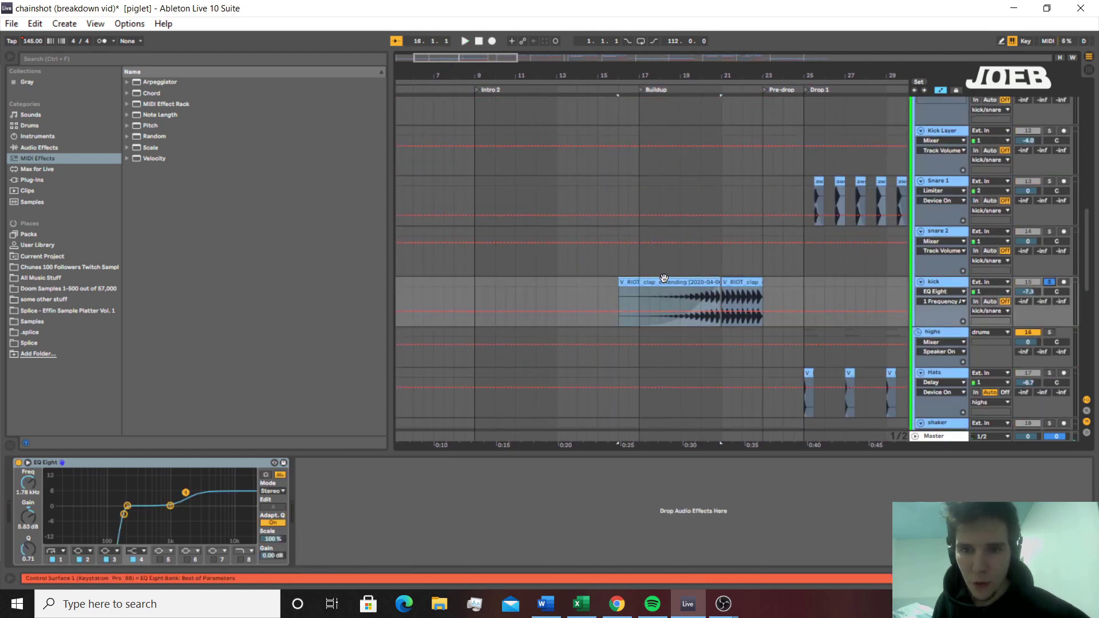
{"action": "key", "text": "space"}
{"action": "key", "text": "space"}
{"action": "key", "text": "space"}
{"action": "left_click", "coordinate": [665, 293]}
{"action": "key", "text": "space"}
{"action": "key", "text": "space"}
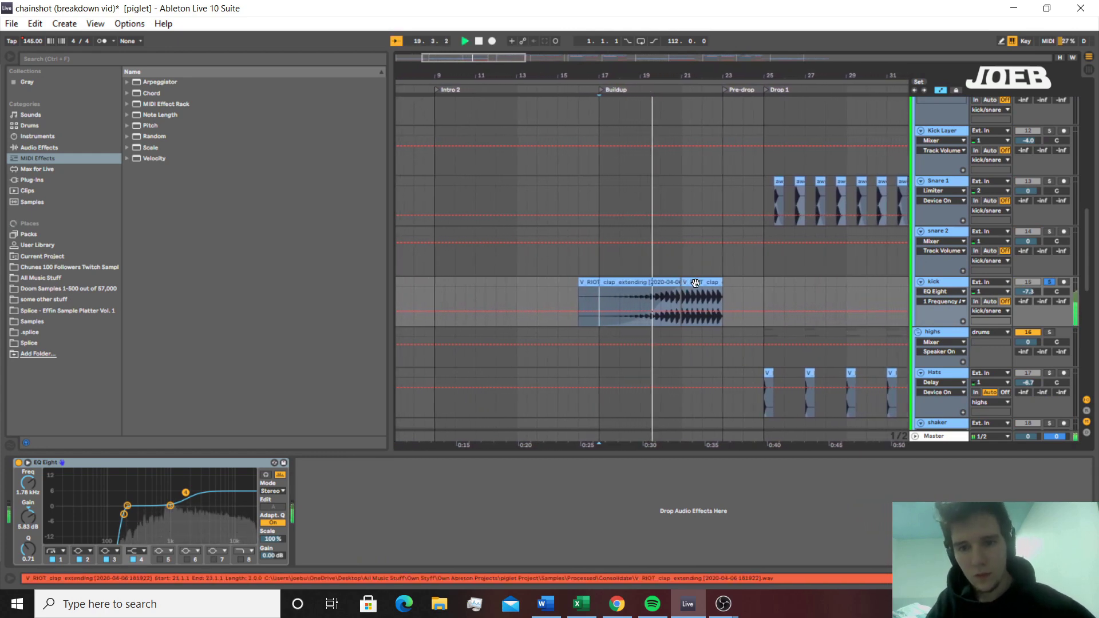
Stop playback, unsolo kick track 15 and go back up to the upper kick tracks
{"action": "scroll", "coordinate": [704, 315], "scroll_direction": "down", "scroll_amount": 4}
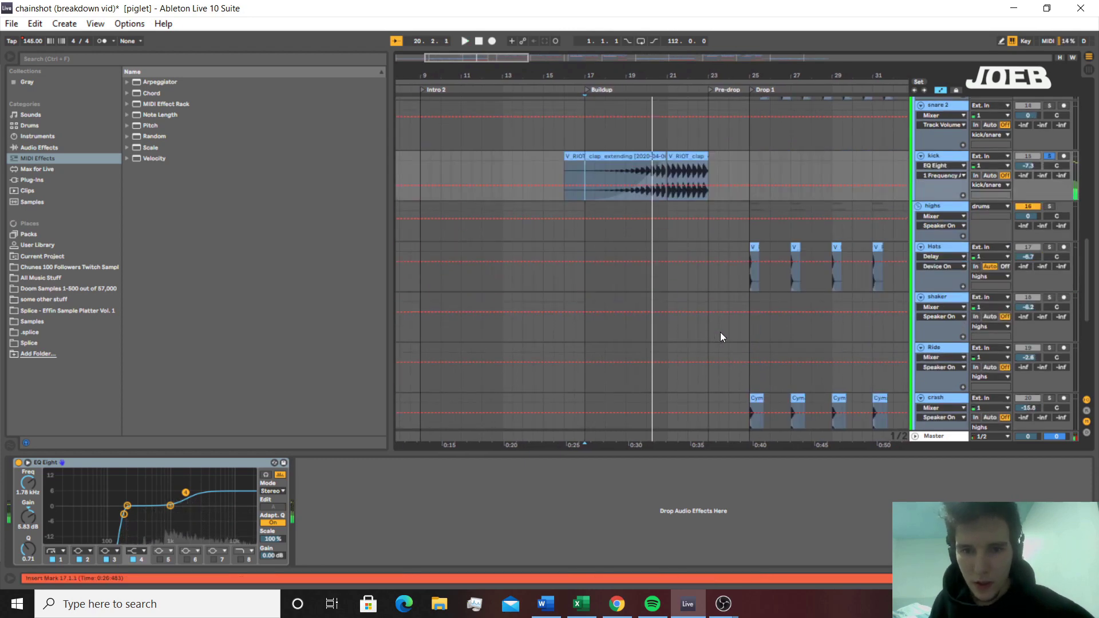
{"action": "scroll", "coordinate": [720, 337], "scroll_direction": "up", "scroll_amount": 5}
{"action": "left_click", "coordinate": [1053, 303]}
{"action": "scroll", "coordinate": [1053, 301], "scroll_direction": "up", "scroll_amount": 10}
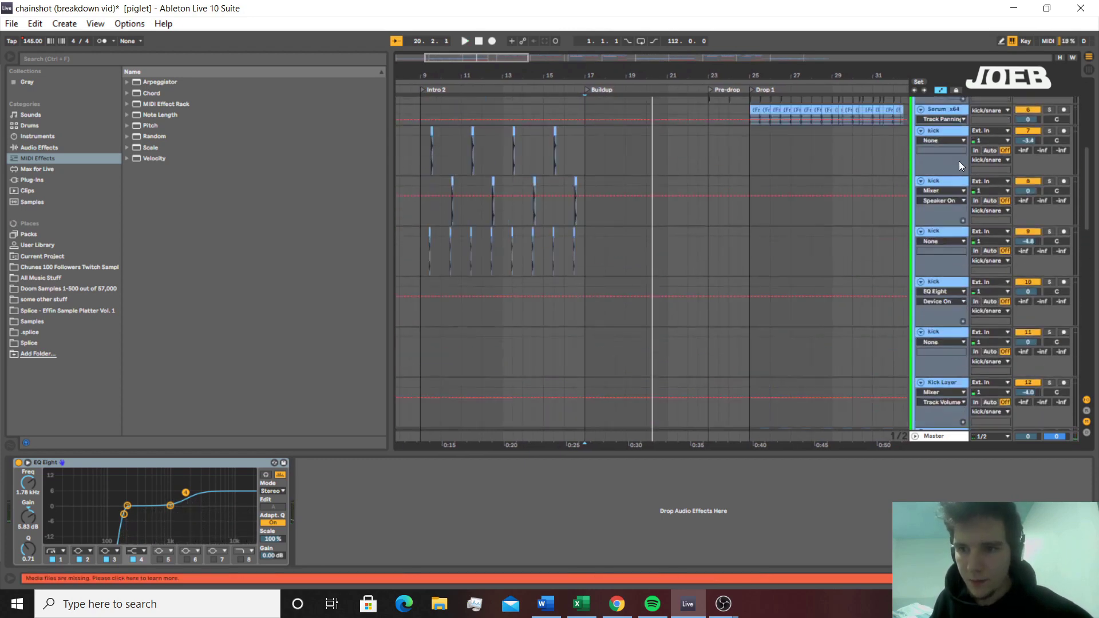
Collapse the drums group and play the soloed, expanded ambience/fx group from bar 17
{"action": "left_click", "coordinate": [914, 102]}
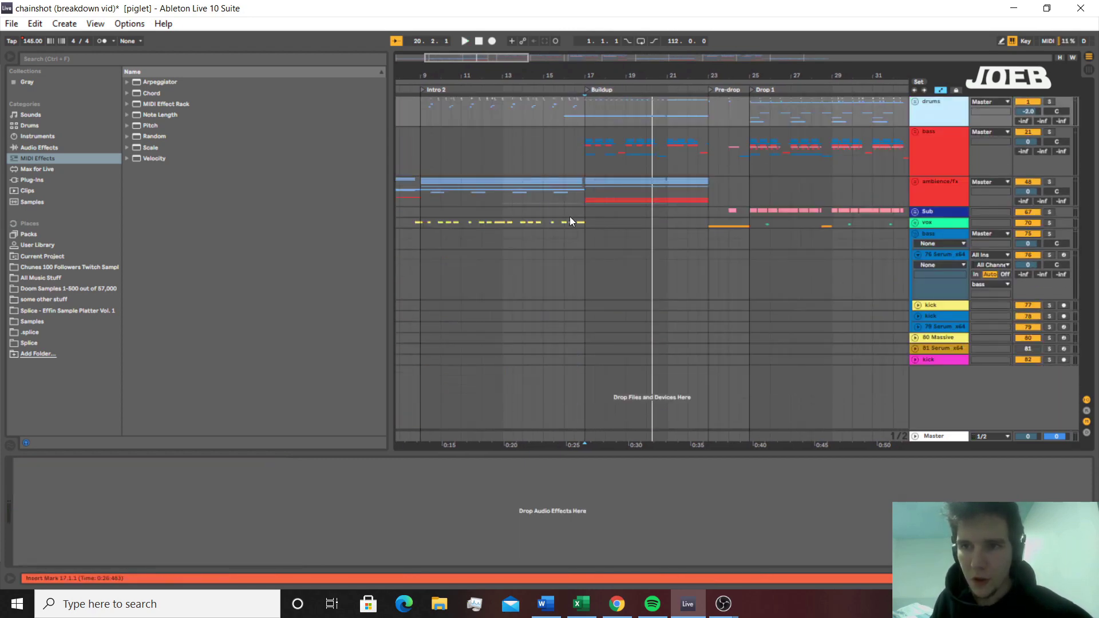
{"action": "key", "text": "space"}
{"action": "left_click", "coordinate": [1048, 182]}
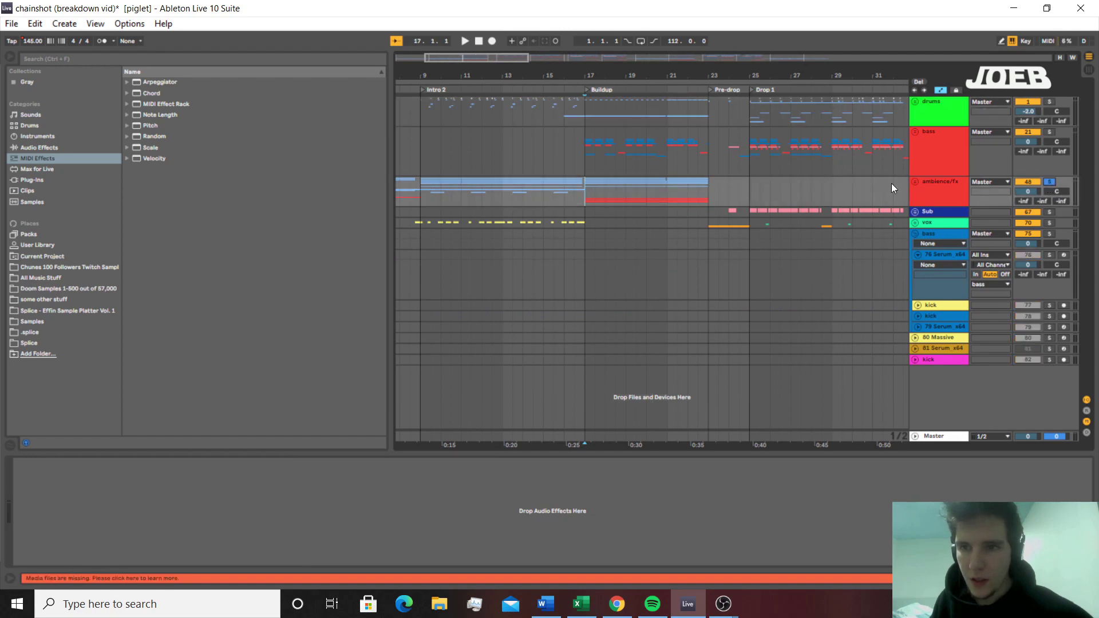
{"action": "left_click", "coordinate": [916, 181]}
{"action": "key", "text": "space"}
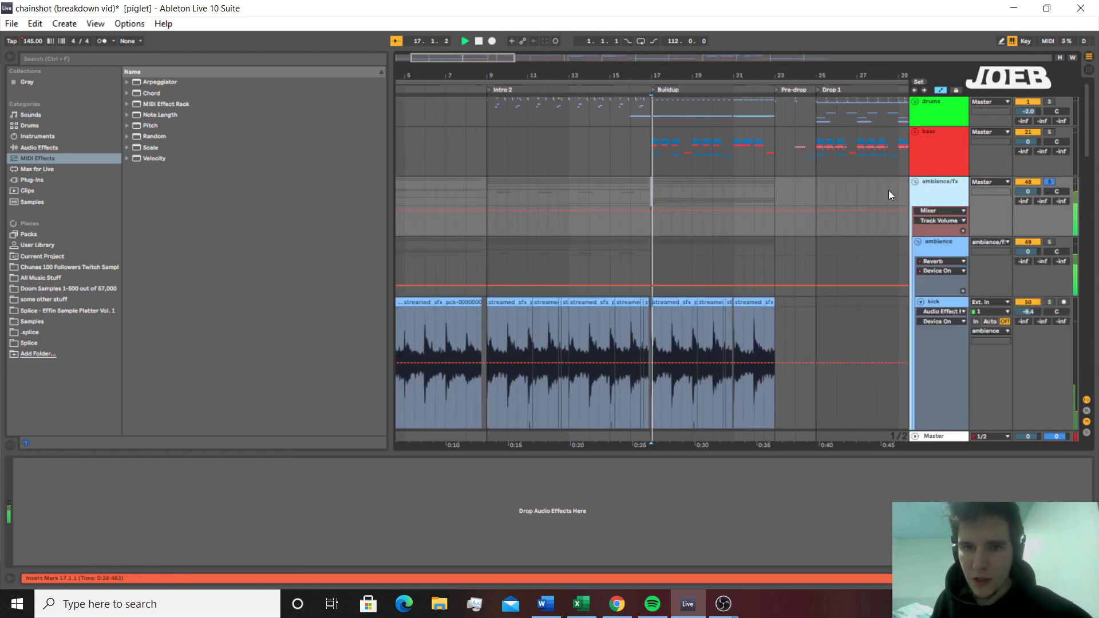
Select the red Serum clip on track 65 in the Buildup, solo that track and play from bar 17
{"action": "left_click", "coordinate": [656, 302]}
{"action": "scroll", "coordinate": [657, 323], "scroll_direction": "down", "scroll_amount": 2}
{"action": "scroll", "coordinate": [662, 334], "scroll_direction": "down", "scroll_amount": 12}
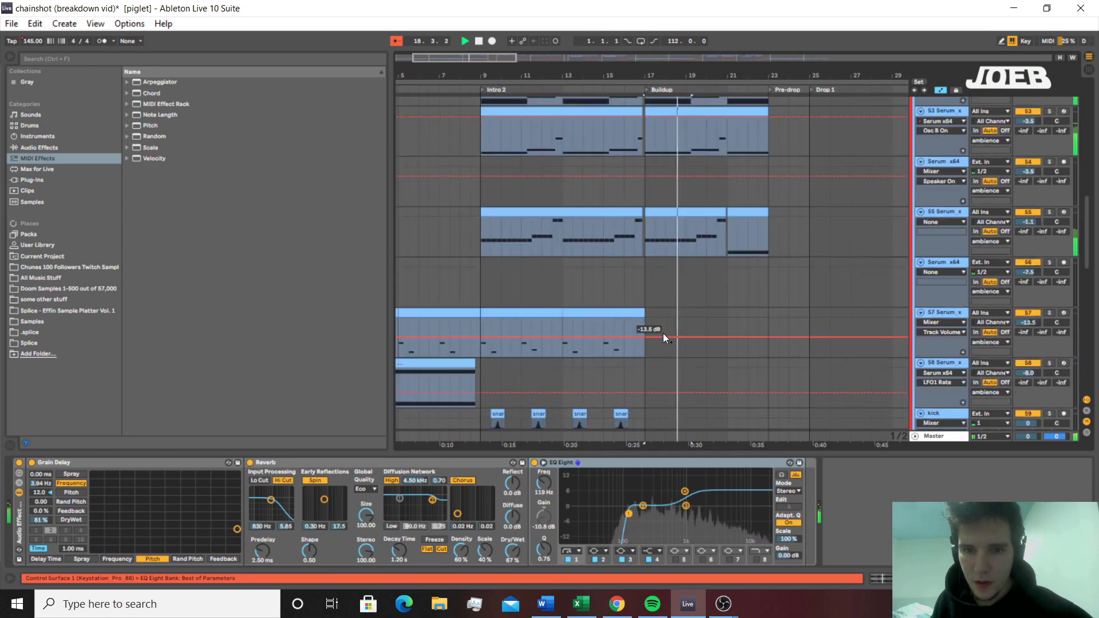
{"action": "scroll", "coordinate": [666, 337], "scroll_direction": "down", "scroll_amount": 4}
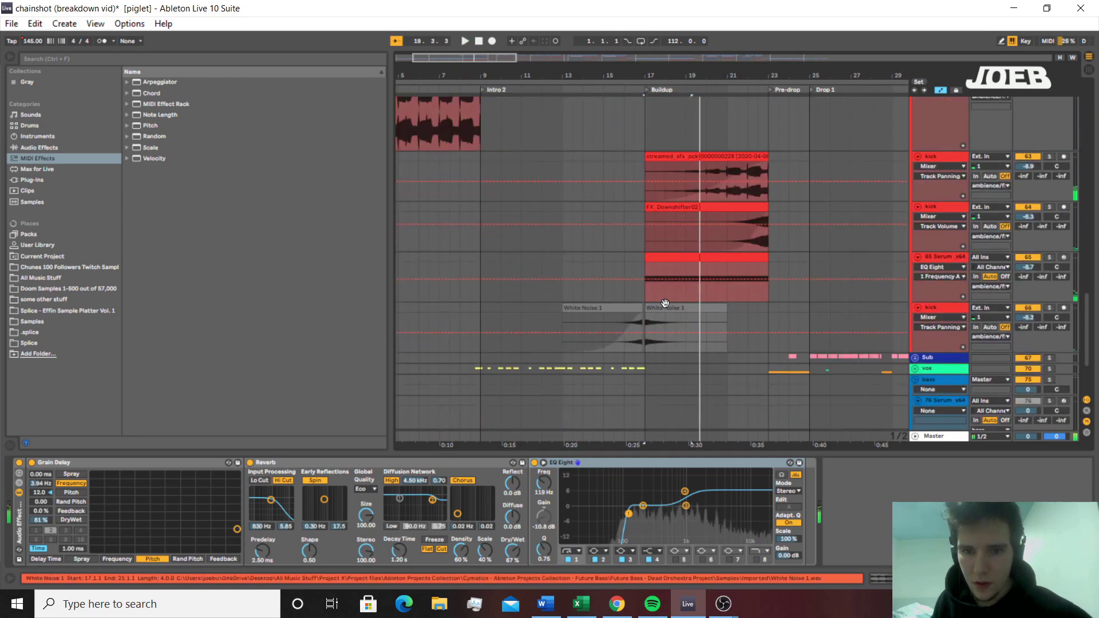
{"action": "left_click", "coordinate": [658, 315]}
{"action": "scroll", "coordinate": [660, 316], "scroll_direction": "up", "scroll_amount": 3}
{"action": "left_click", "coordinate": [670, 350]}
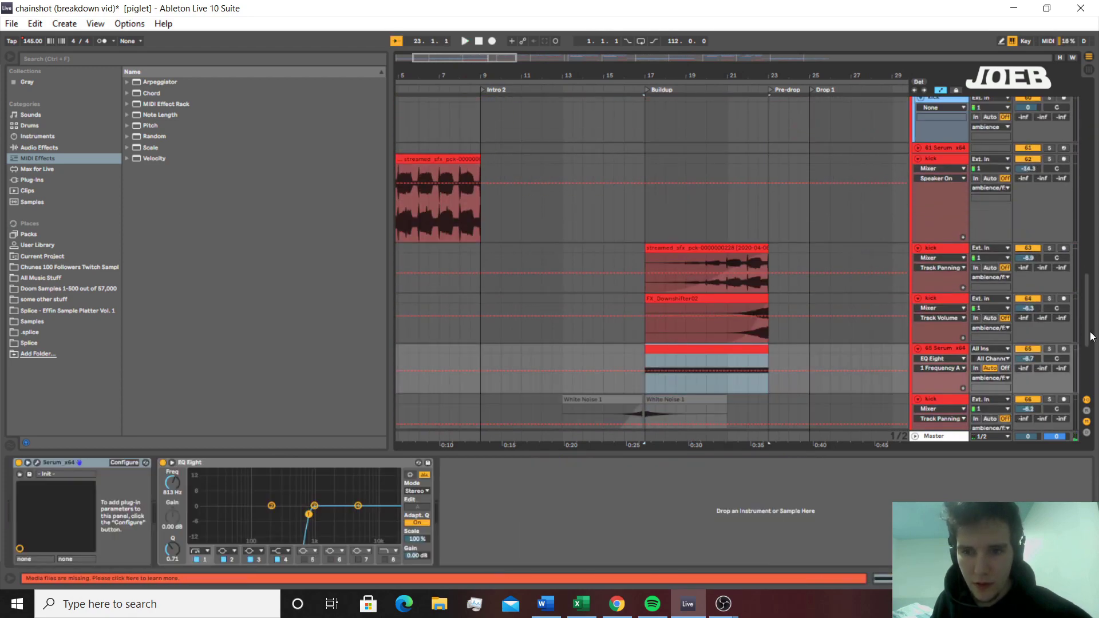
{"action": "left_click", "coordinate": [1049, 349]}
{"action": "key", "text": "space"}
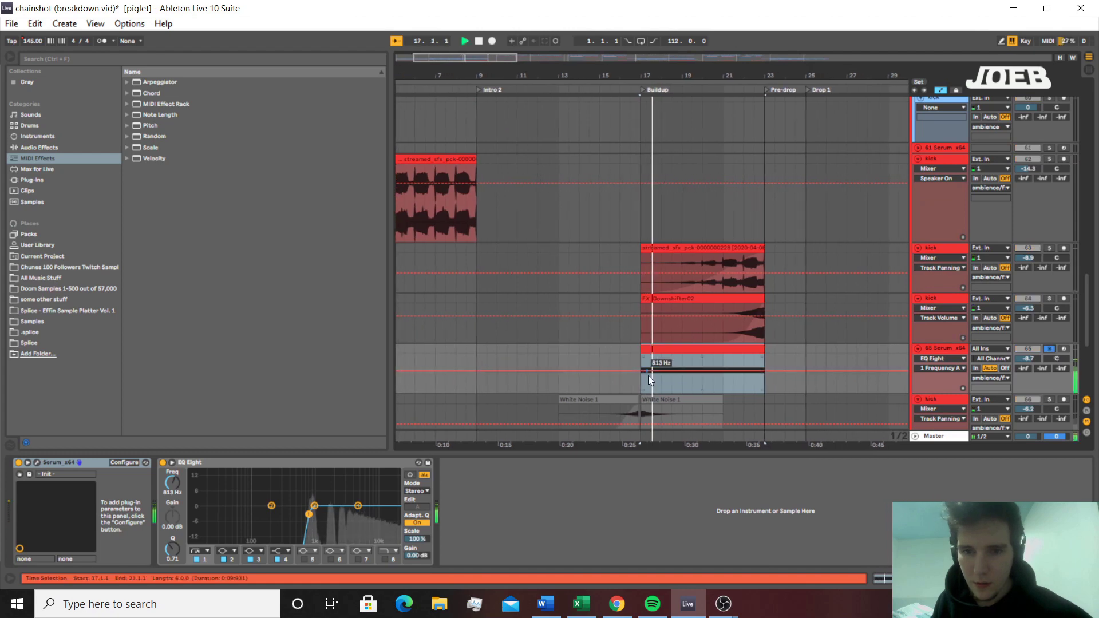
{"action": "scroll", "coordinate": [993, 306], "scroll_direction": "down", "scroll_amount": 3}
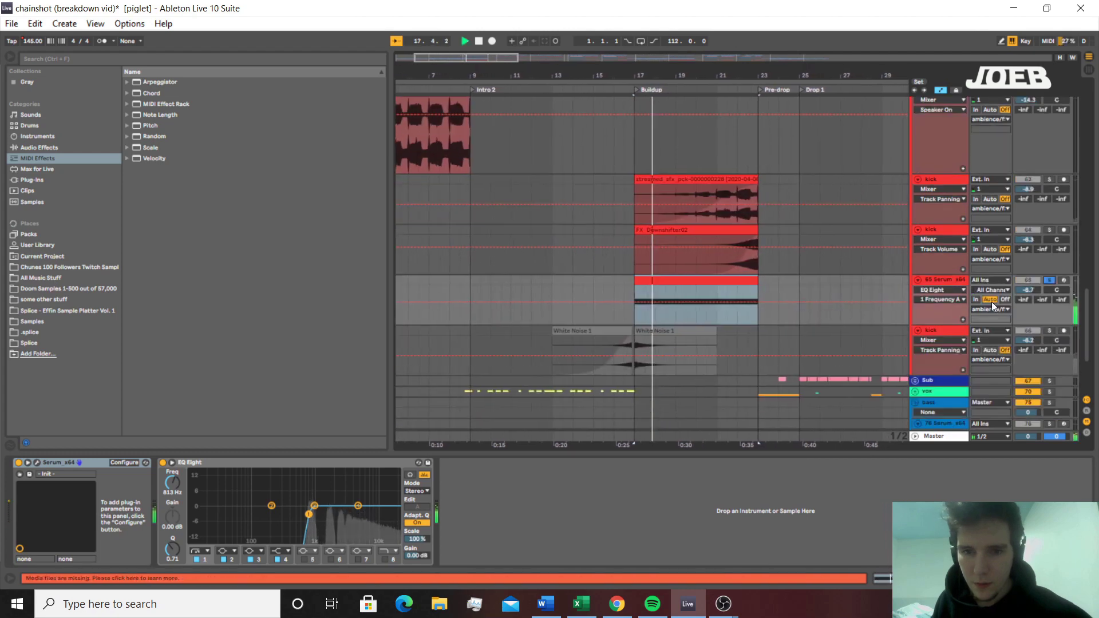
Open the Serum synth on track 65 and examine the shapes and modulation targets of LFO 1, LFO 2 and LFO 3
{"action": "left_click", "coordinate": [36, 463]}
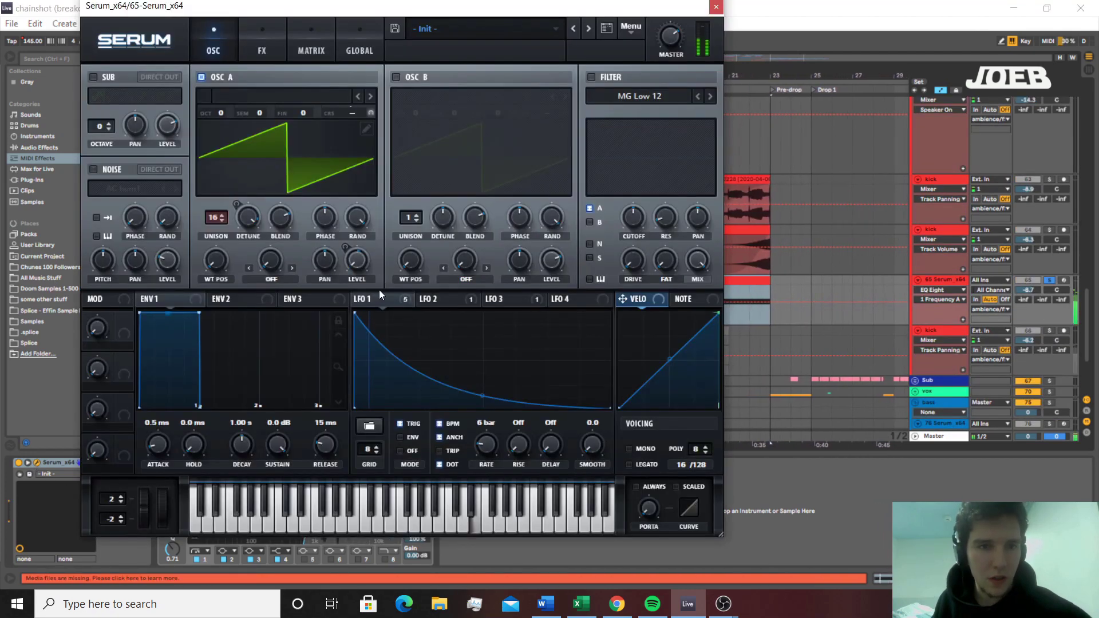
{"action": "left_click", "coordinate": [453, 299]}
{"action": "left_click", "coordinate": [504, 299]}
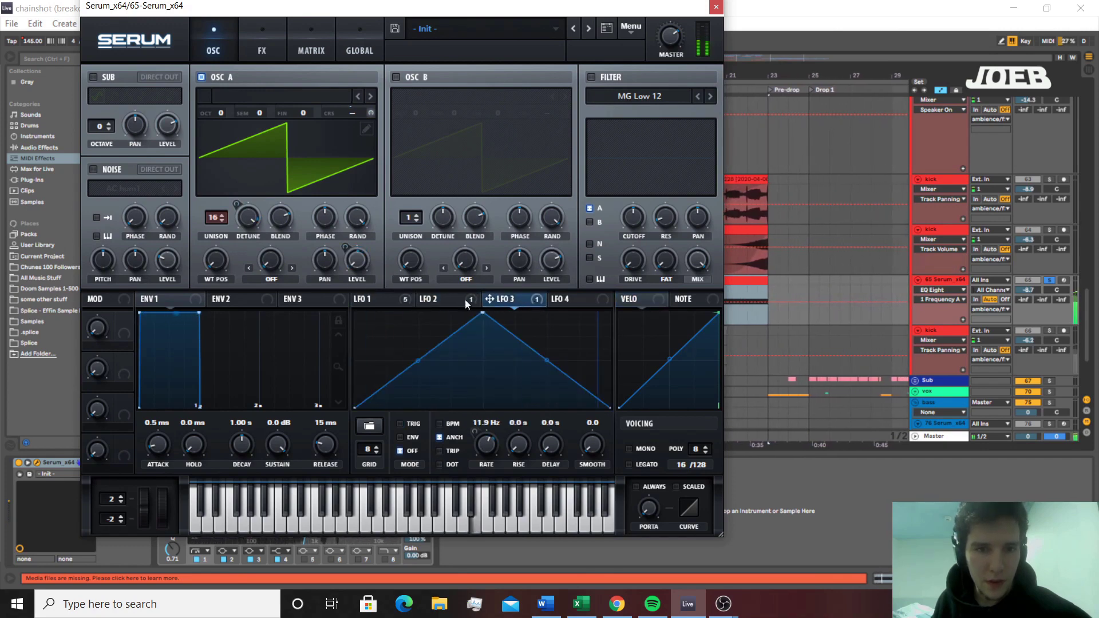
{"action": "left_click", "coordinate": [444, 298]}
{"action": "left_click", "coordinate": [386, 293]}
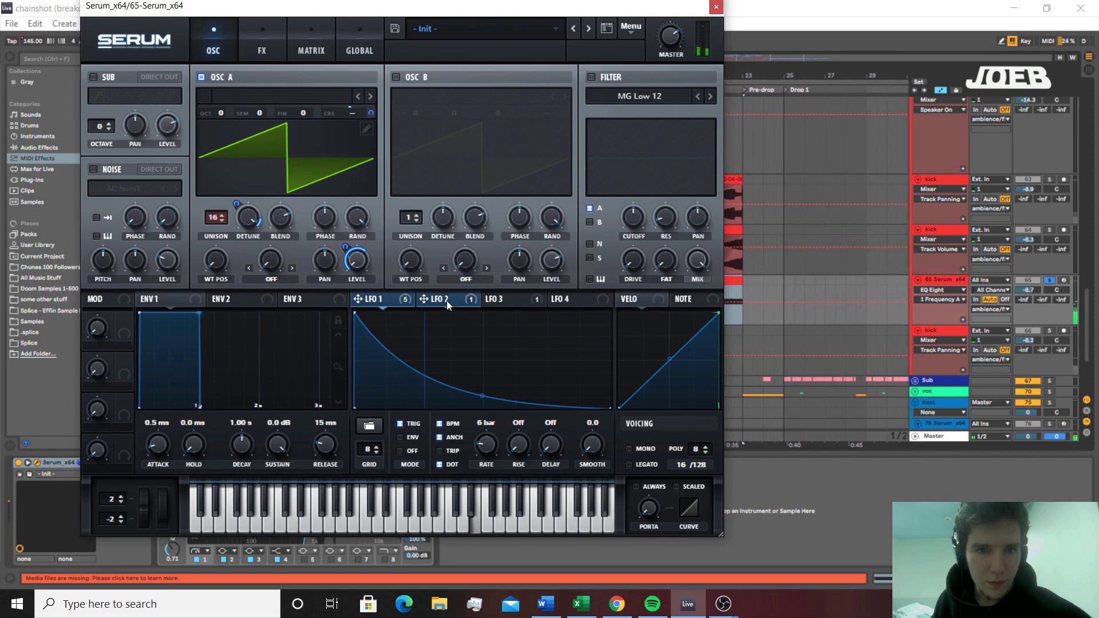
{"action": "left_click", "coordinate": [505, 298]}
{"action": "right_click", "coordinate": [498, 301]}
{"action": "key", "text": "Escape"}
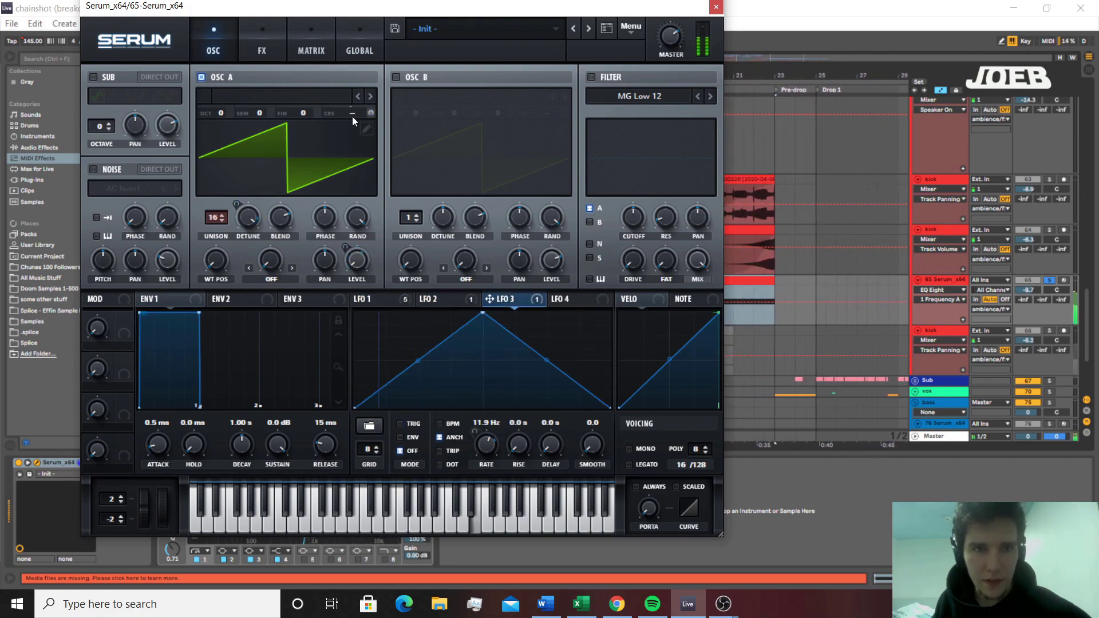
Examine Serum's modulation matrix, return to the oscillator page and close the plug-in window
{"action": "left_click", "coordinate": [311, 50]}
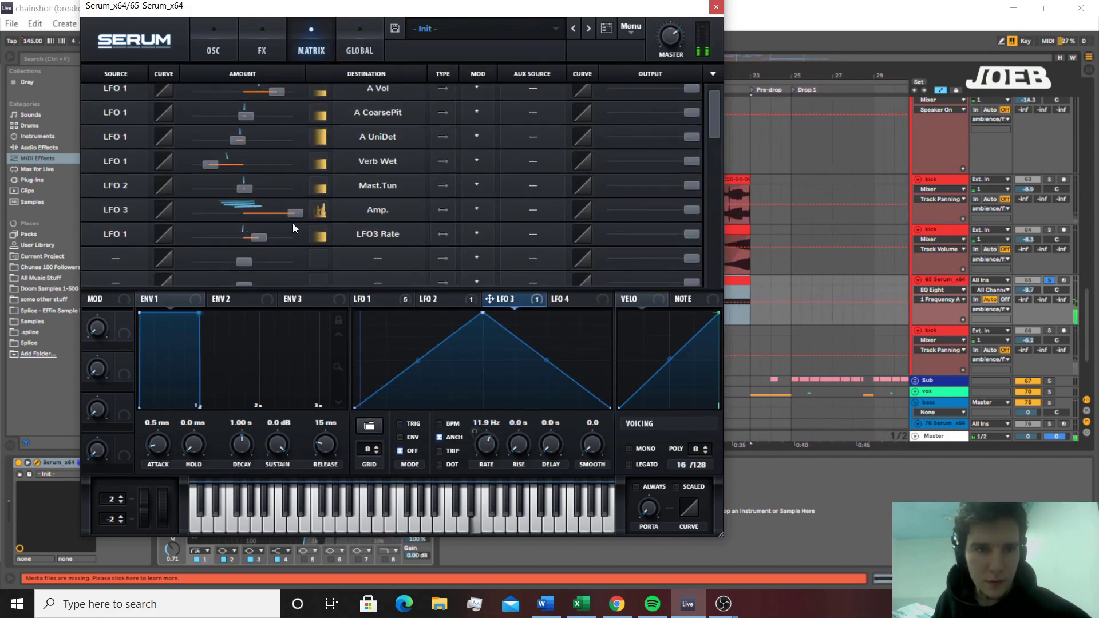
{"action": "left_click", "coordinate": [212, 51]}
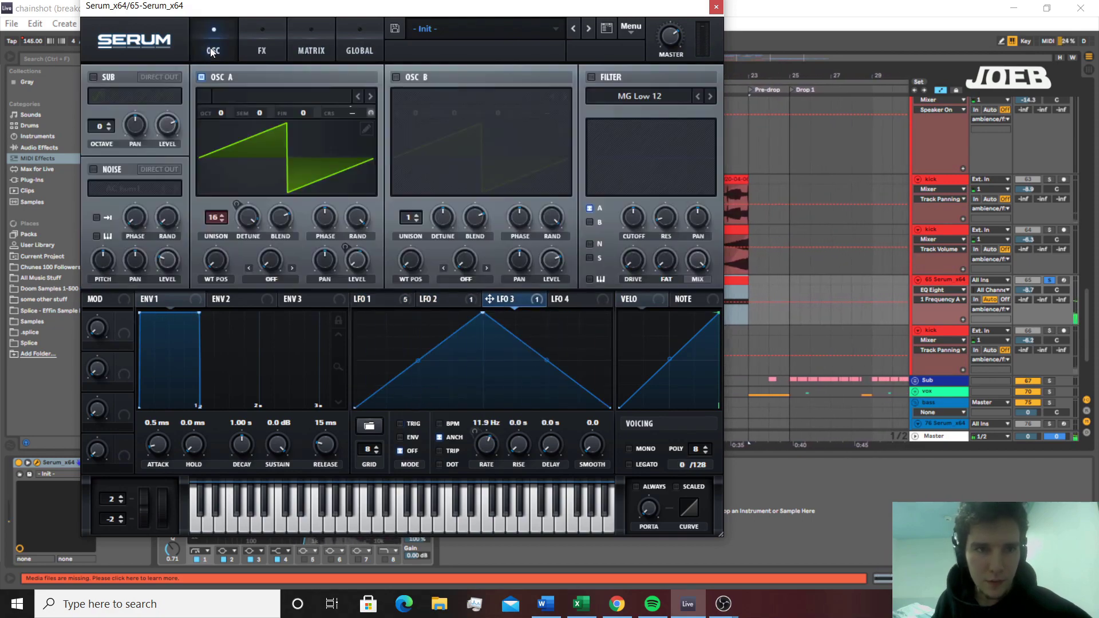
{"action": "left_click", "coordinate": [717, 8]}
{"action": "scroll", "coordinate": [633, 205], "scroll_direction": "down", "scroll_amount": 1}
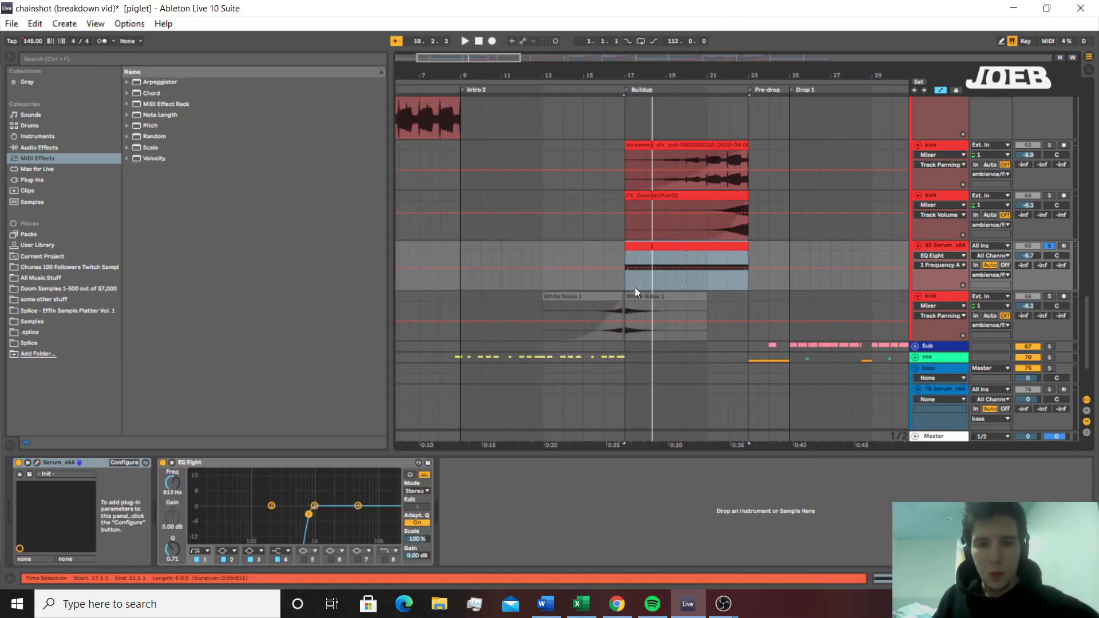
Solo kick track 66 and play its White Noise 1 clips from bar 13 and from bar 16
{"action": "left_click", "coordinate": [592, 297]}
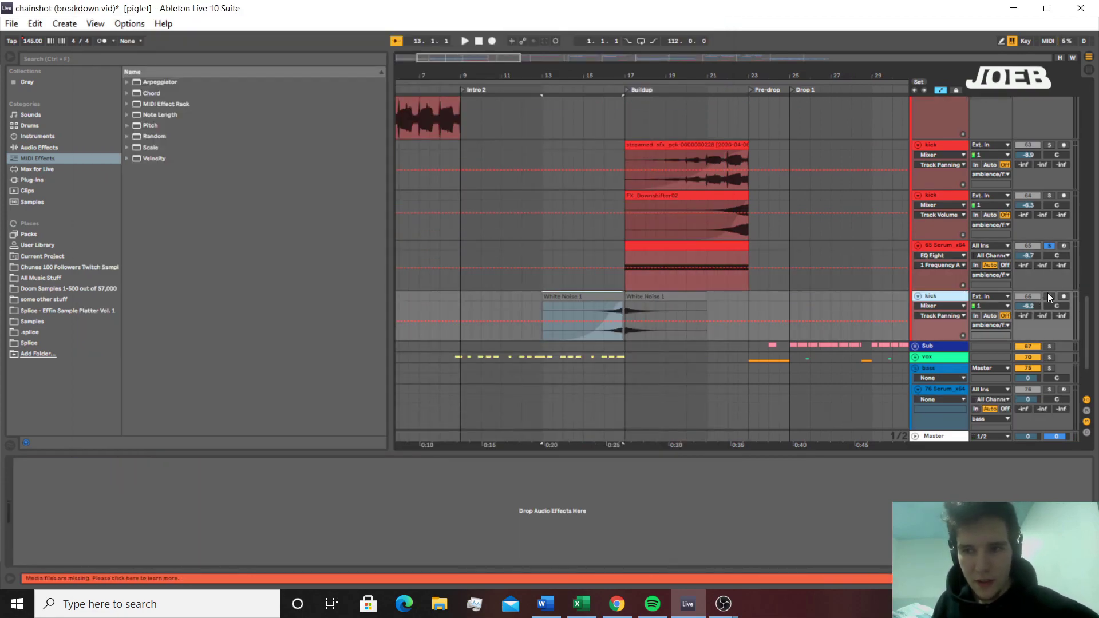
{"action": "left_click", "coordinate": [1049, 296]}
{"action": "key", "text": "space"}
{"action": "left_click", "coordinate": [702, 308]}
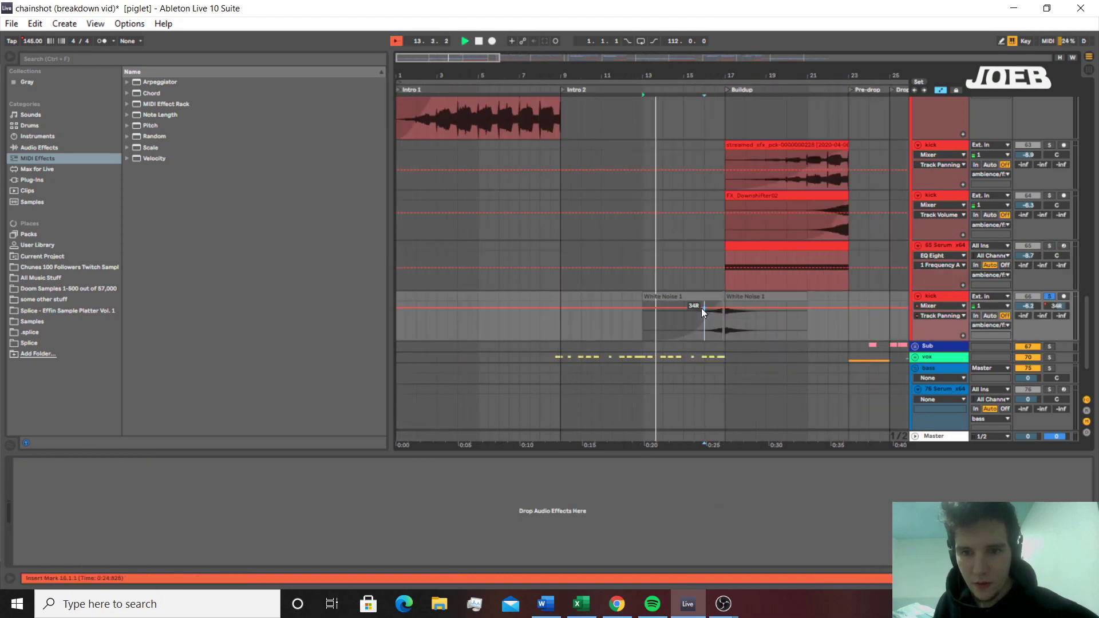
{"action": "key", "text": "ctrl+z"}
{"action": "key", "text": "space"}
{"action": "key", "text": "space"}
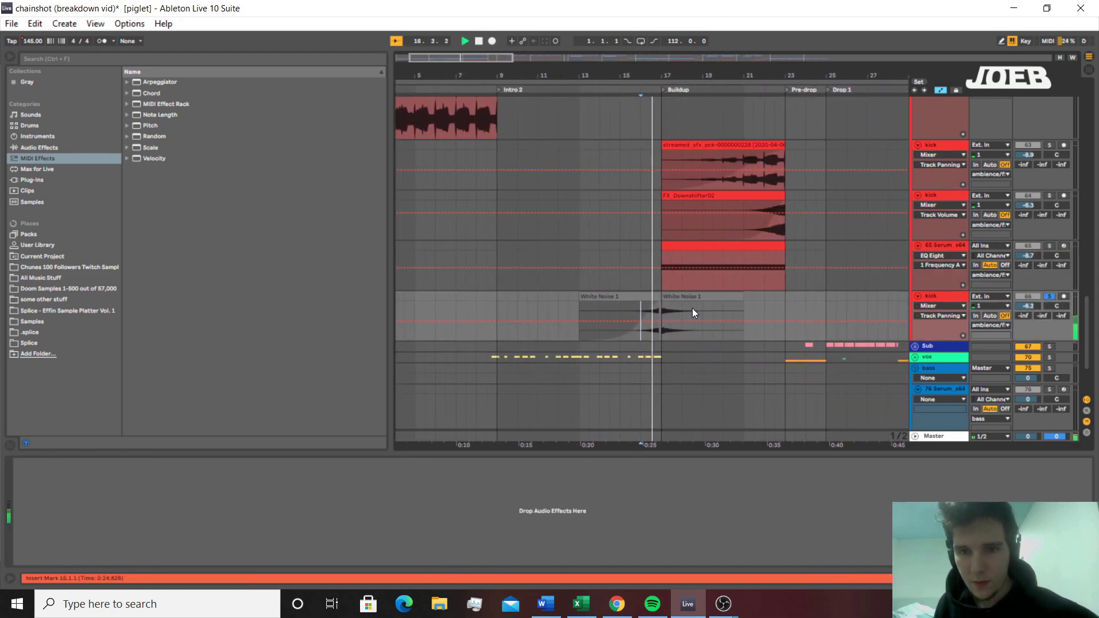
{"action": "scroll", "coordinate": [684, 301], "scroll_direction": "up", "scroll_amount": 3}
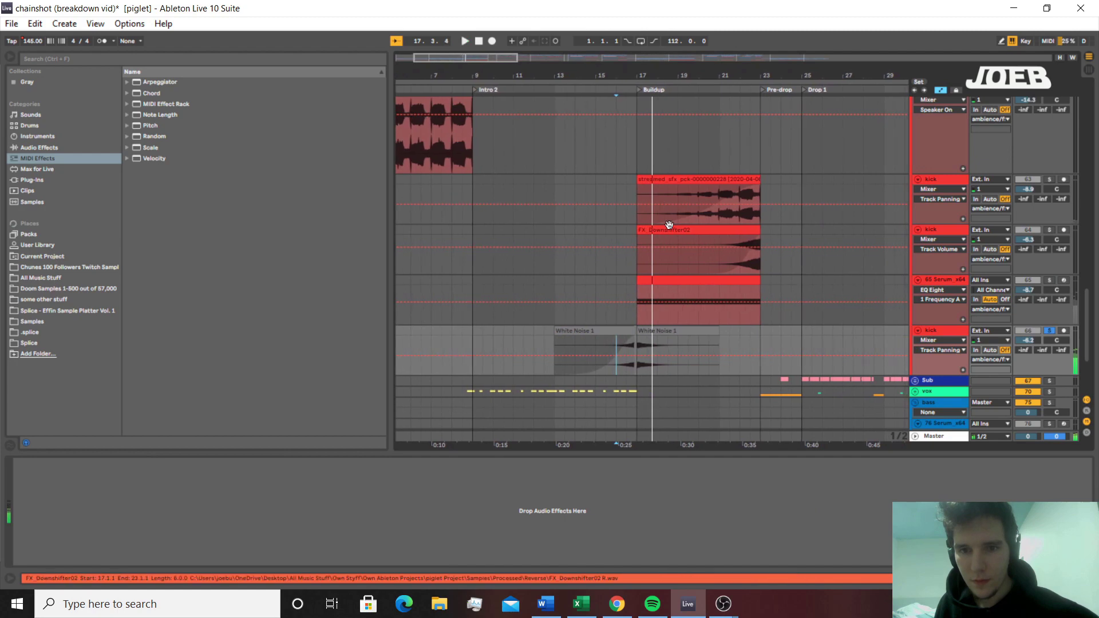
Solo kick track 63 and play its streamed_sfx clip in the Buildup from bar 17 and from bar 21
{"action": "left_click", "coordinate": [669, 226]}
{"action": "key", "text": "space"}
{"action": "left_click", "coordinate": [780, 207]}
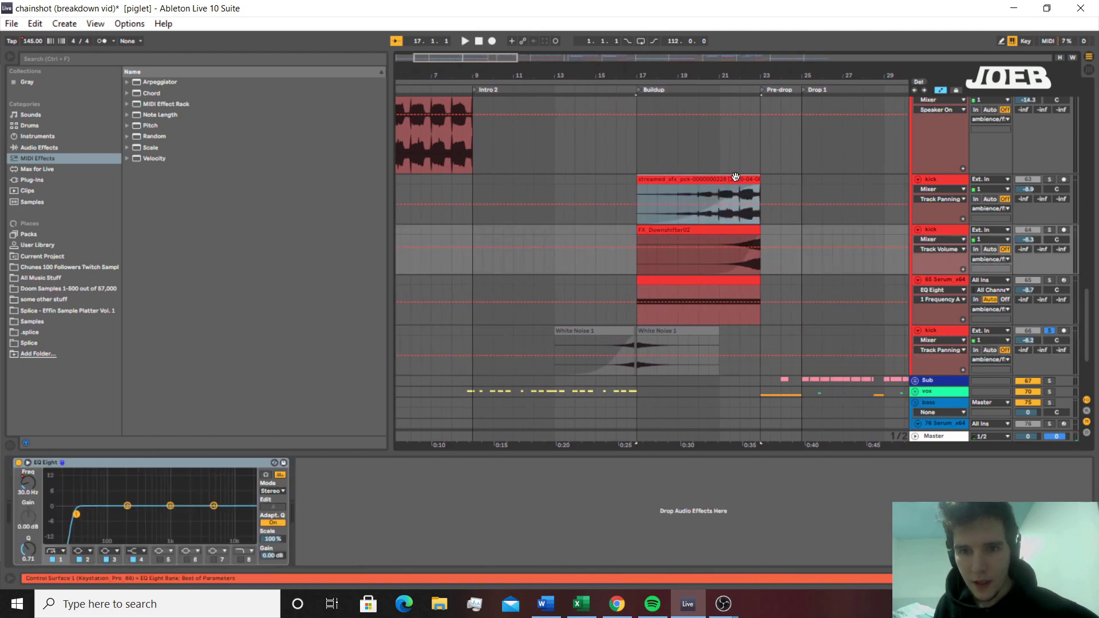
{"action": "left_click", "coordinate": [1057, 182]}
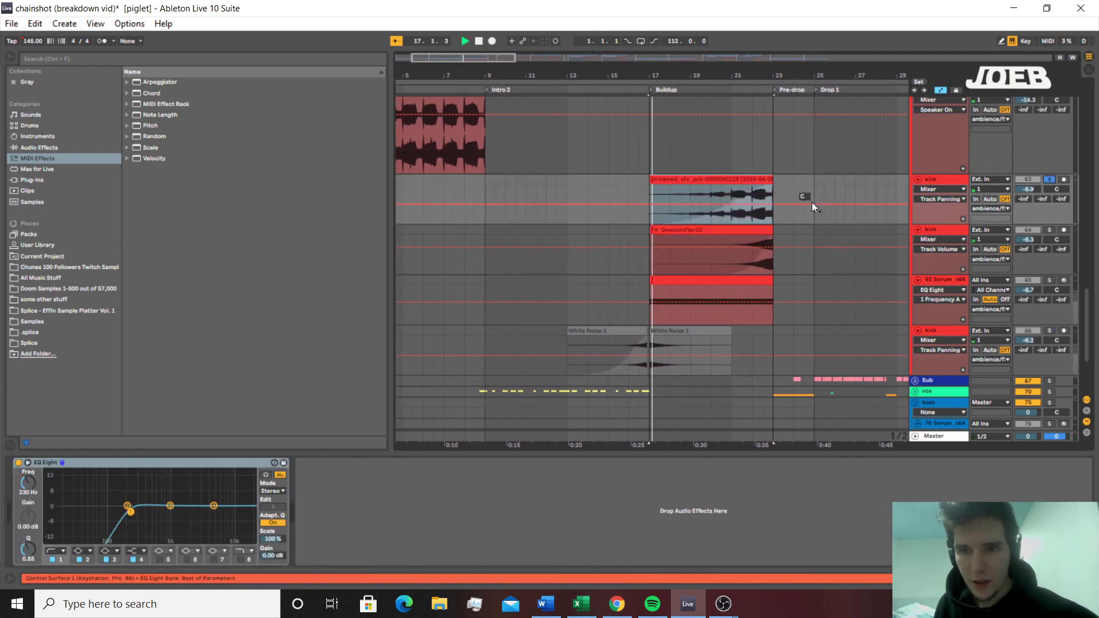
{"action": "left_click", "coordinate": [723, 193]}
{"action": "key", "text": "space"}
{"action": "scroll", "coordinate": [739, 211], "scroll_direction": "up", "scroll_amount": 1}
{"action": "key", "text": "space"}
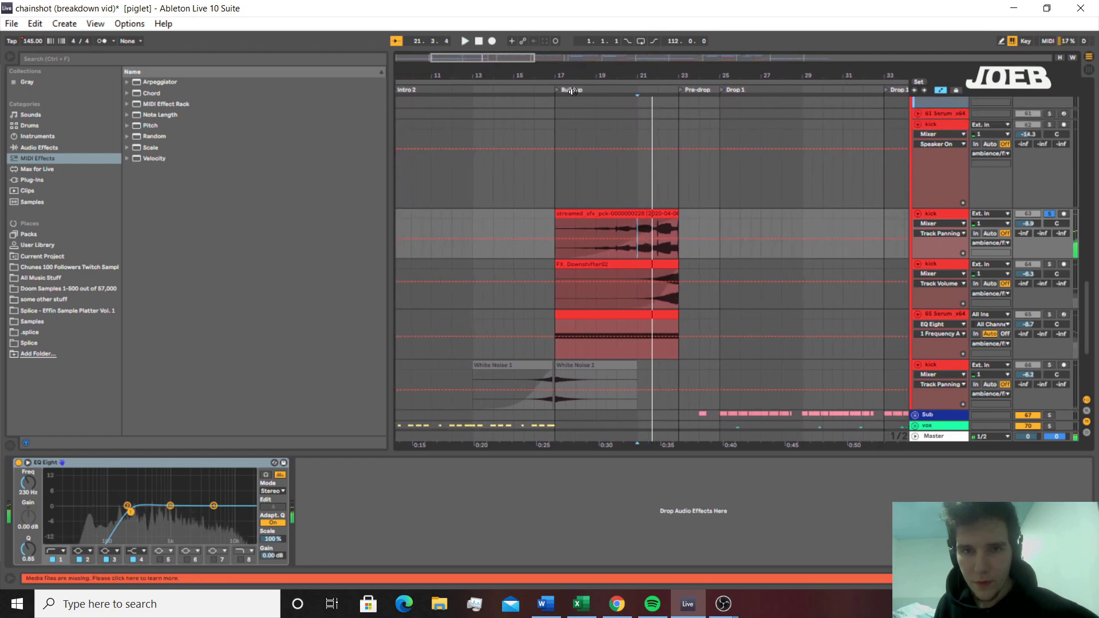
Solo kick track 62 and play its streamed_sfx clip in Intro 1 from bar 5
{"action": "left_click_drag", "start_coordinate": [505, 73], "coordinate": [676, 73]}
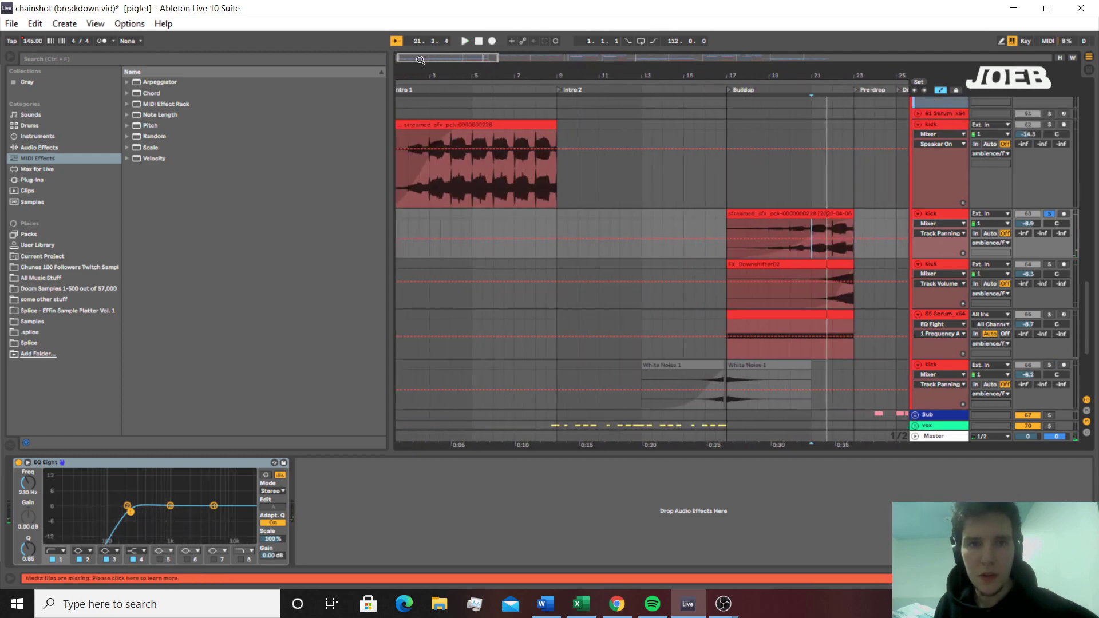
{"action": "left_click", "coordinate": [472, 189]}
{"action": "left_click", "coordinate": [1049, 125]}
{"action": "key", "text": "space"}
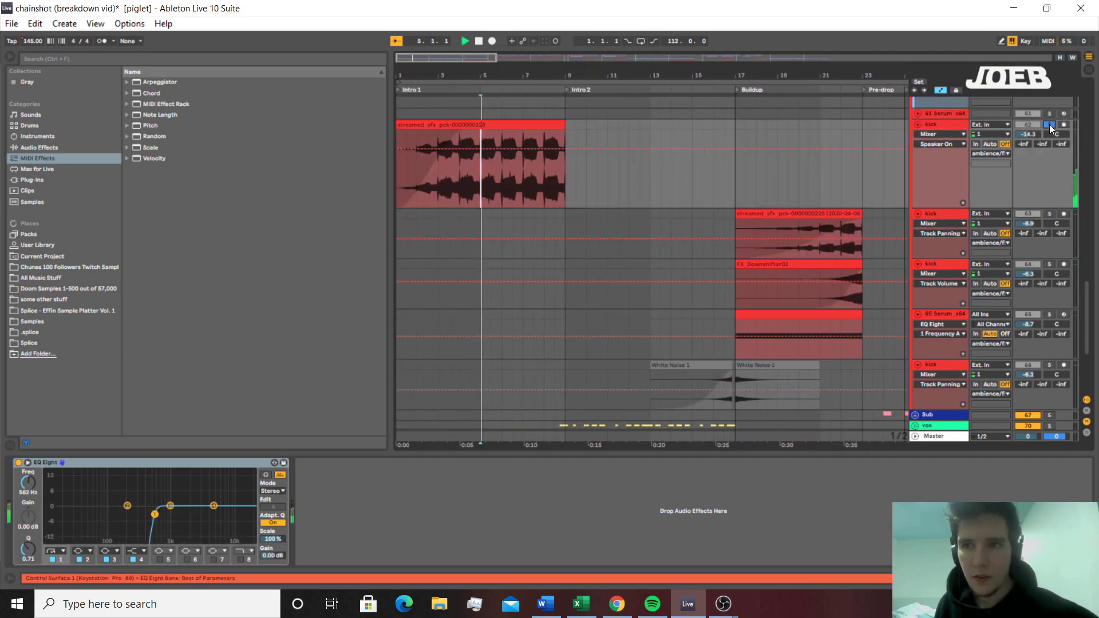
Solo kick track 63 again and play the second half of its Buildup streamed_sfx clip for comparison
{"action": "left_click", "coordinate": [1049, 213]}
{"action": "key", "text": "space"}
{"action": "left_click", "coordinate": [808, 223]}
{"action": "key", "text": "space"}
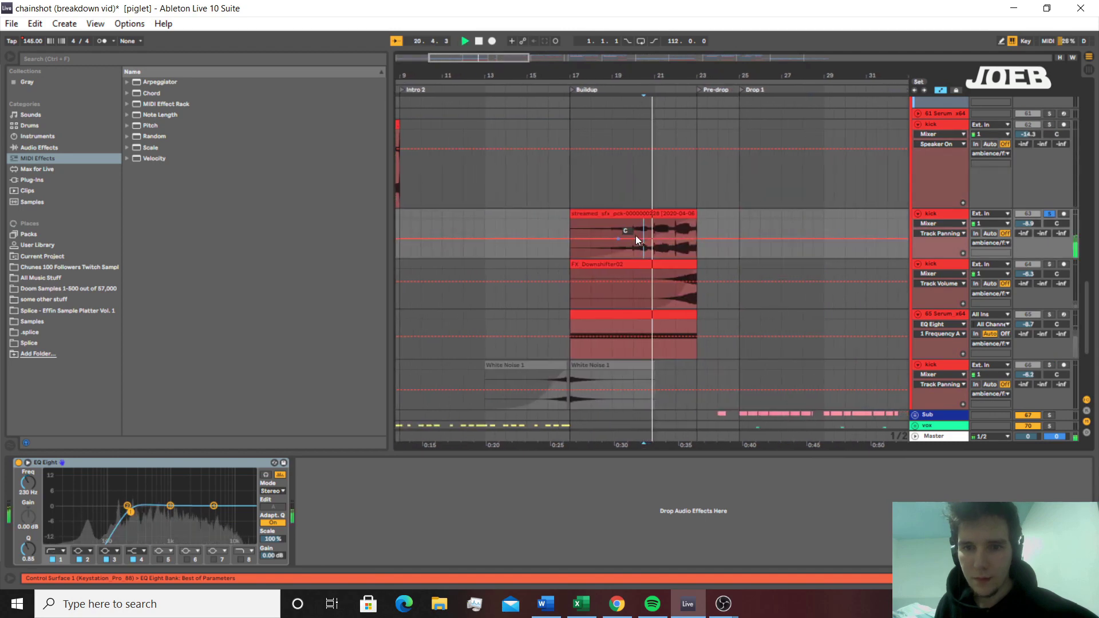
Solo kick track 64 and play the end of its FX_Downshifter02 clip from bar 21
{"action": "key", "text": "space"}
{"action": "left_click", "coordinate": [624, 271]}
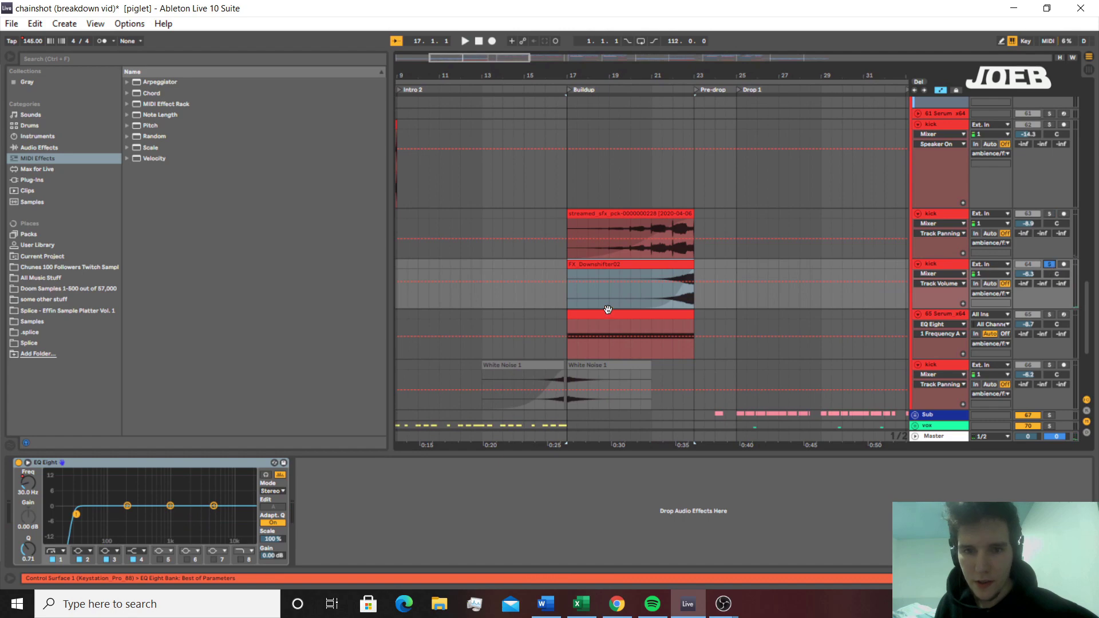
{"action": "left_click_drag", "start_coordinate": [648, 300], "coordinate": [692, 268]}
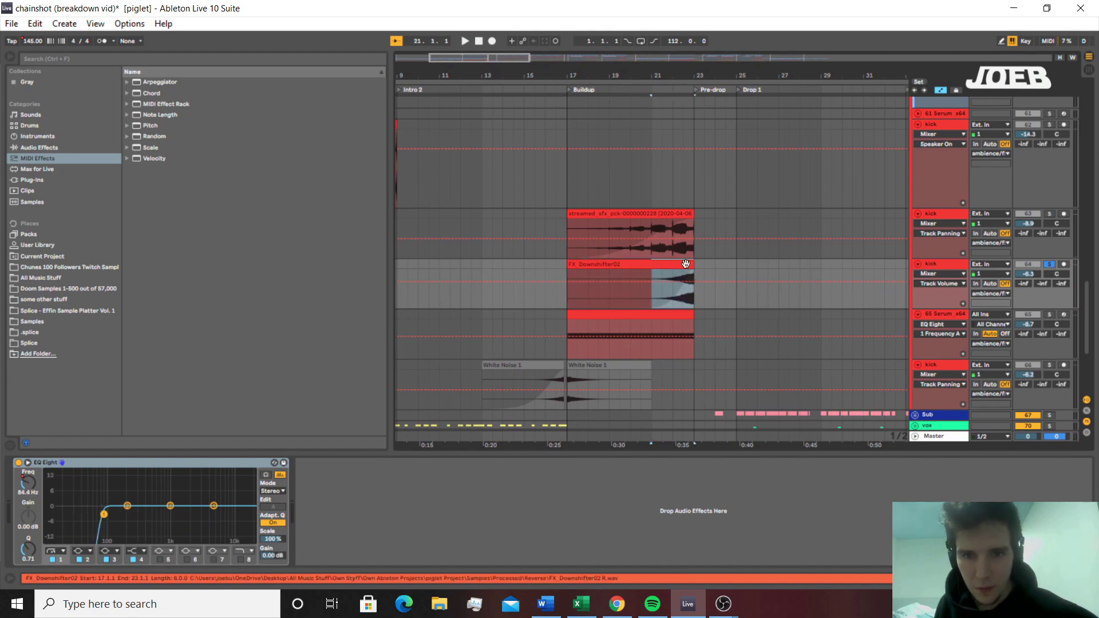
{"action": "key", "text": "space"}
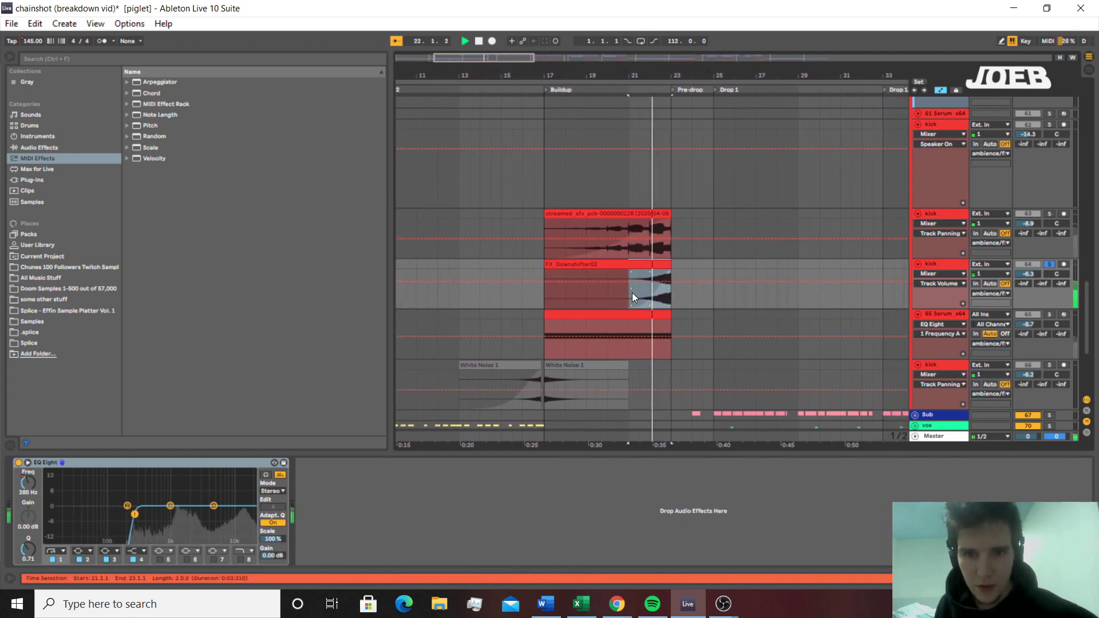
{"action": "left_click", "coordinate": [625, 294]}
{"action": "key", "text": "space"}
Look back over the Serum and sampled ambience layers in the Buildup and collapse the ambience/fx group
{"action": "scroll", "coordinate": [624, 293], "scroll_direction": "down", "scroll_amount": 2}
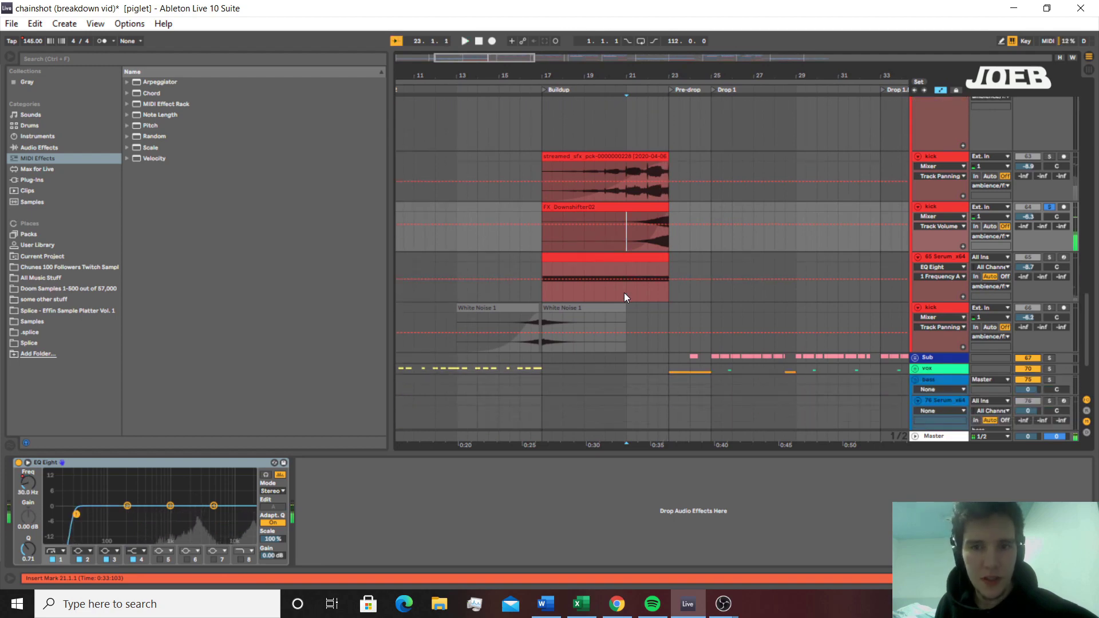
{"action": "left_click", "coordinate": [622, 300]}
{"action": "scroll", "coordinate": [623, 300], "scroll_direction": "up", "scroll_amount": 10}
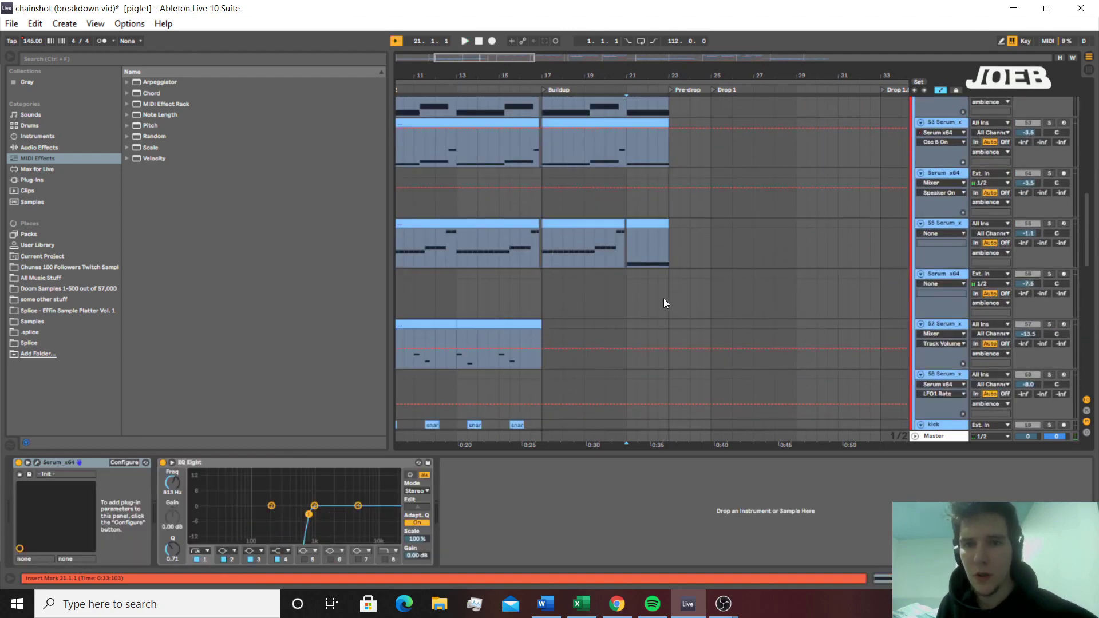
{"action": "left_click", "coordinate": [552, 251]}
{"action": "scroll", "coordinate": [614, 243], "scroll_direction": "up", "scroll_amount": 6}
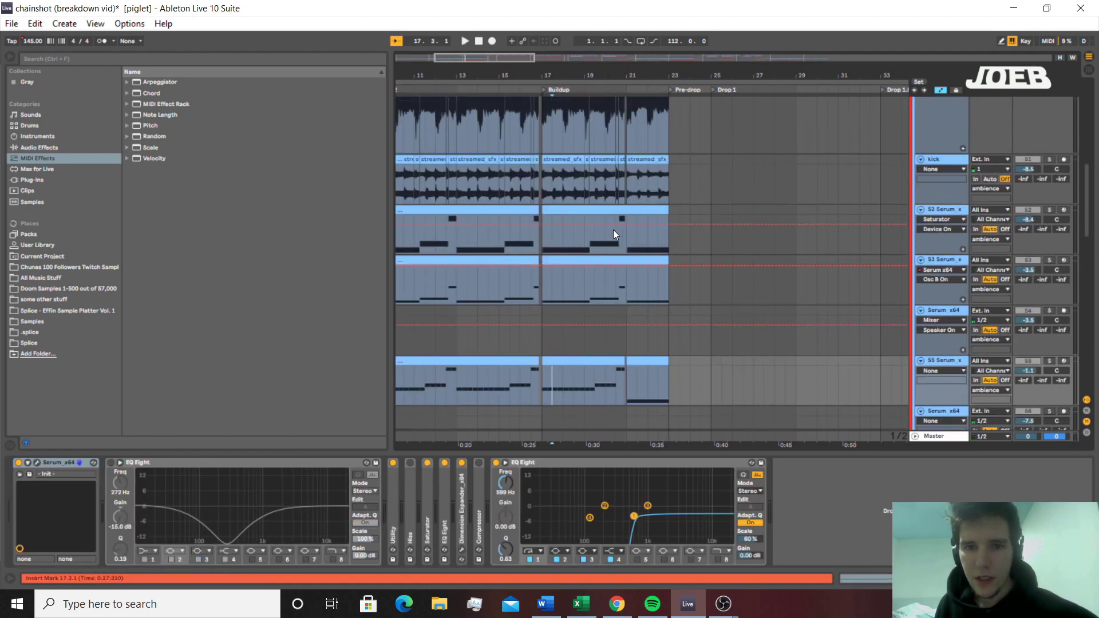
{"action": "scroll", "coordinate": [585, 210], "scroll_direction": "up", "scroll_amount": 5}
{"action": "left_click", "coordinate": [915, 173]}
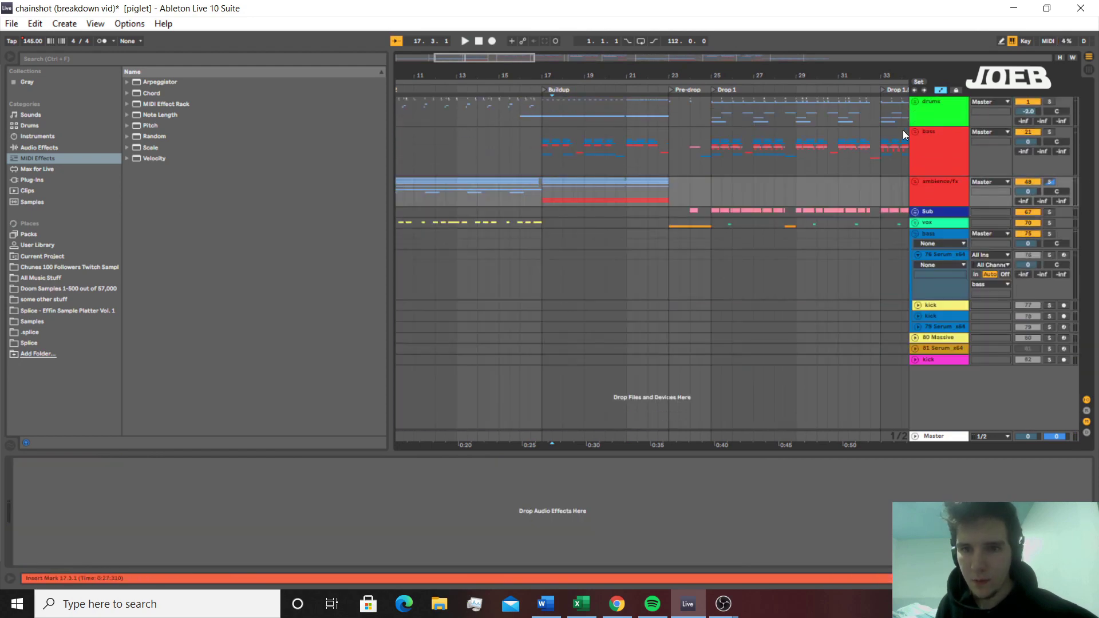
Solo the bass group, play it from bar 17 and fold the Utility device in its effects chain
{"action": "left_click", "coordinate": [887, 149]}
{"action": "left_click", "coordinate": [553, 157]}
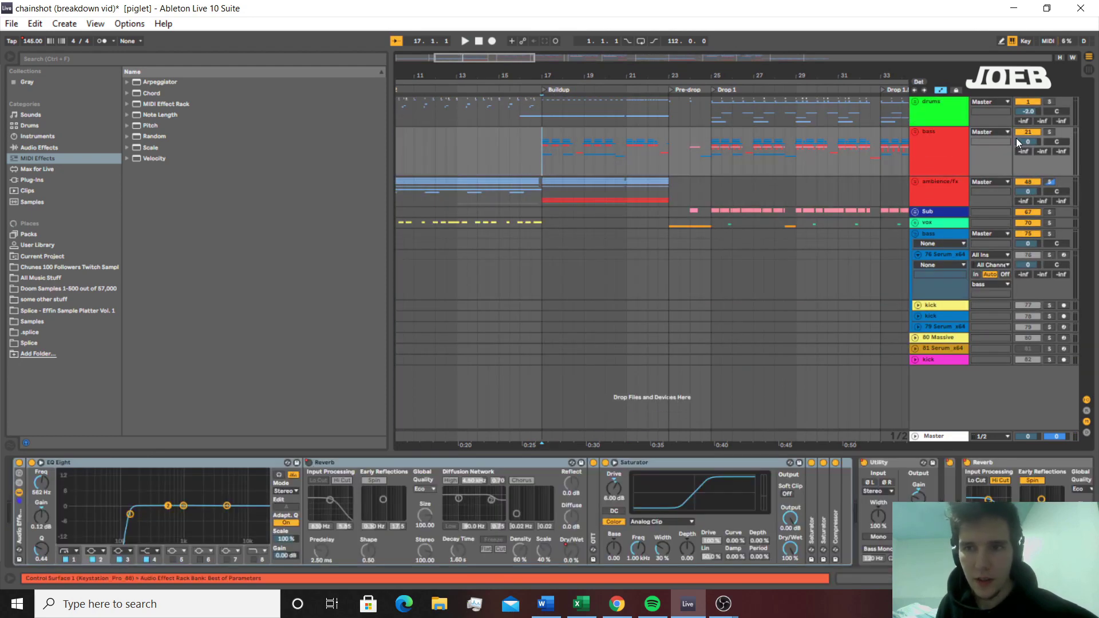
{"action": "key", "text": "space"}
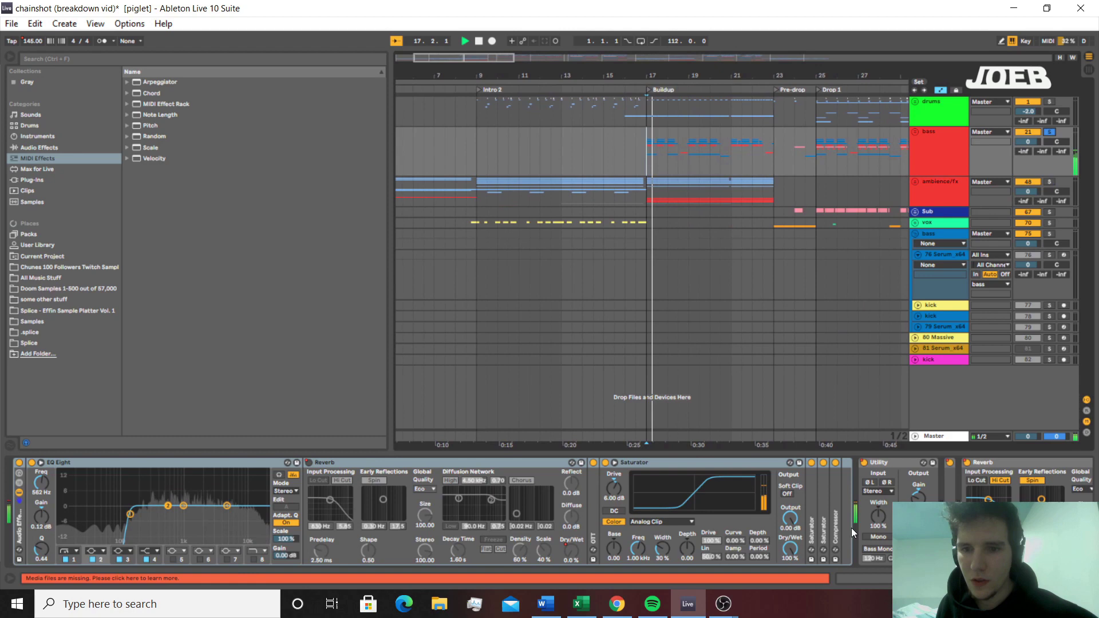
{"action": "double_click", "coordinate": [884, 463]}
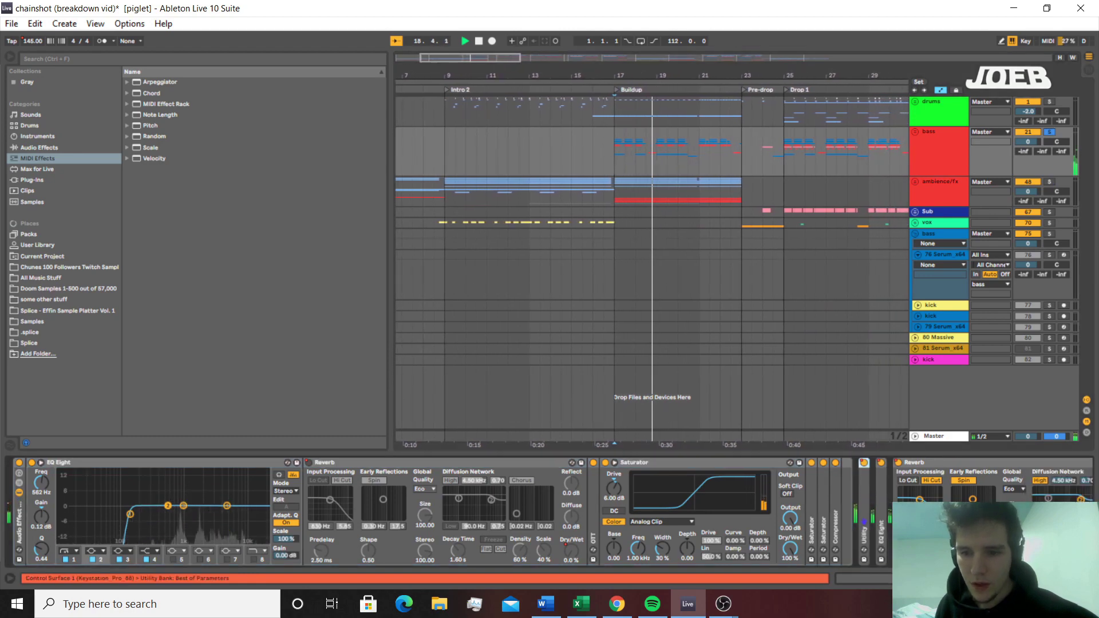
Unfold the EQ Eight in the bass group's chain and show its band 3 frequency automation and the Reverb Dry/Wet automation
{"action": "double_click", "coordinate": [880, 505]}
{"action": "left_click_drag", "start_coordinate": [482, 488], "coordinate": [482, 486]}
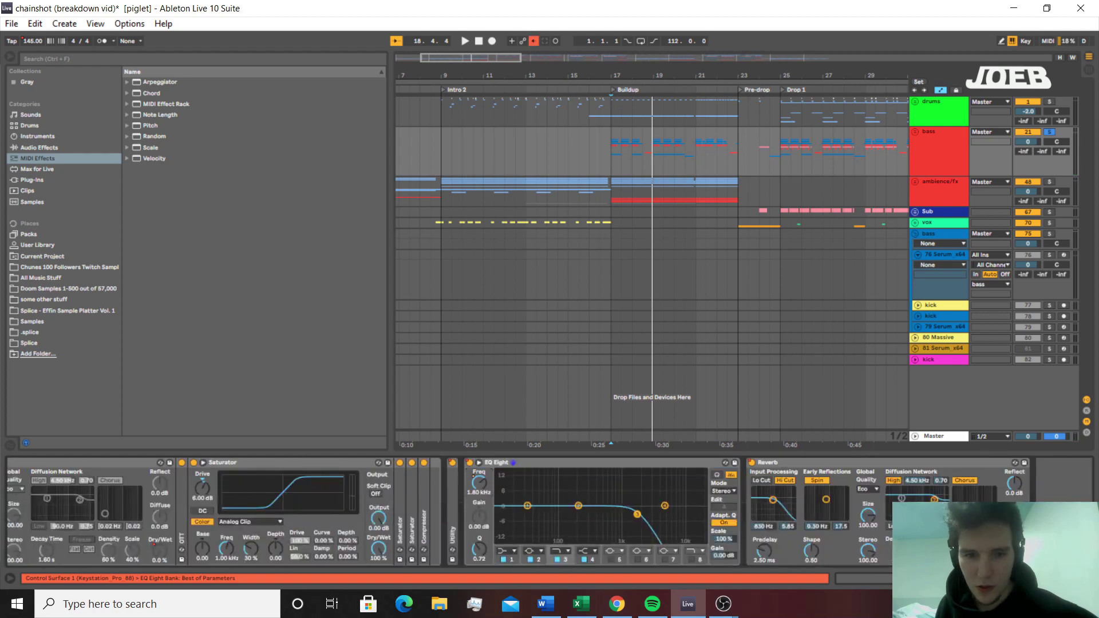
{"action": "right_click", "coordinate": [482, 489]}
{"action": "left_click", "coordinate": [486, 493]}
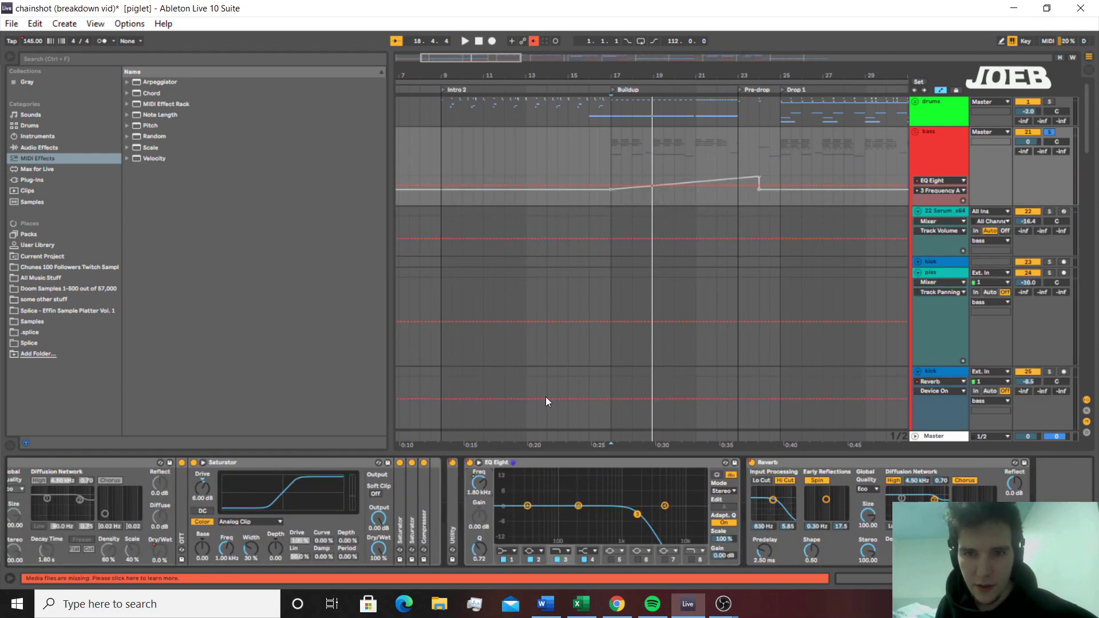
{"action": "right_click", "coordinate": [482, 480]}
{"action": "left_click", "coordinate": [492, 504]}
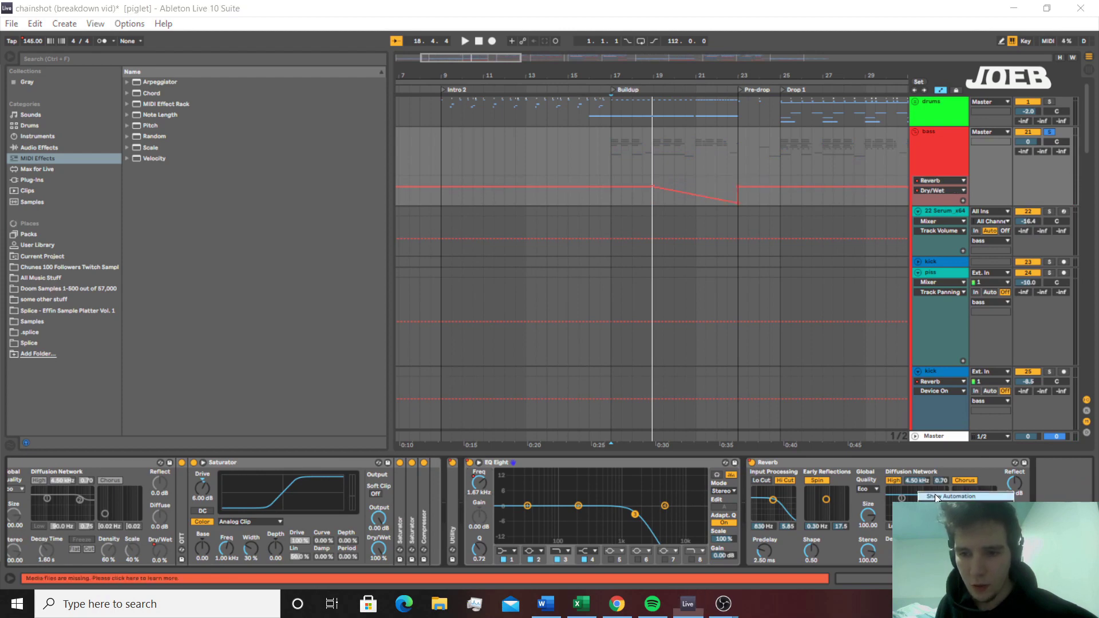
Mark the Reverb Dry/Wet automation across bars 17 to 23 and play the soloed bass group through the Buildup from bar 19
{"action": "left_click", "coordinate": [611, 203]}
{"action": "left_click_drag", "start_coordinate": [612, 202], "coordinate": [739, 198]}
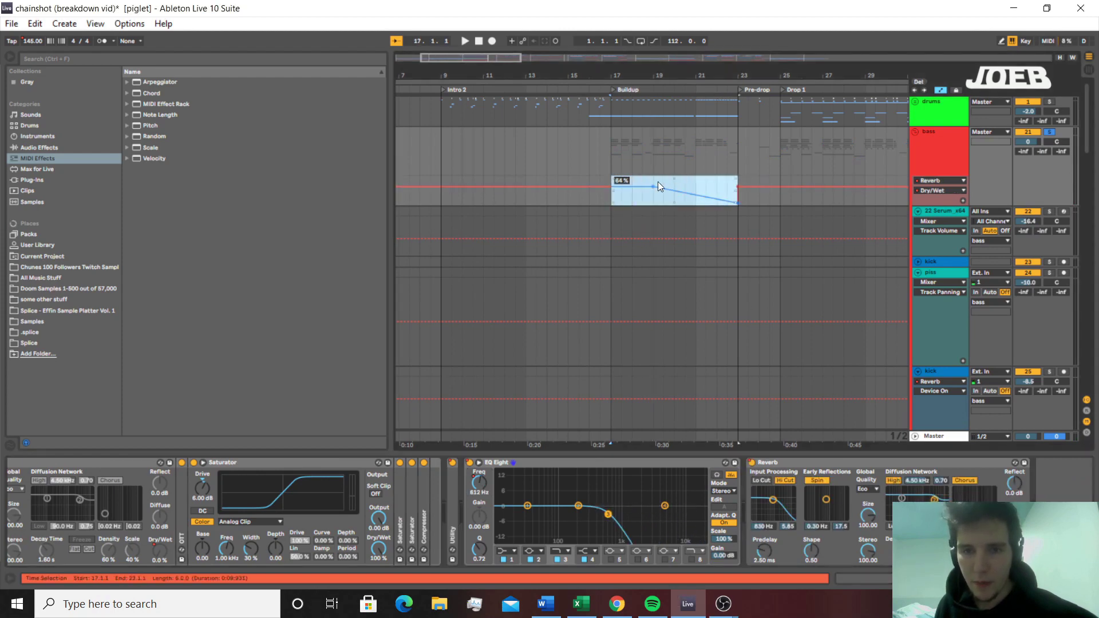
{"action": "key", "text": "ctrl+z"}
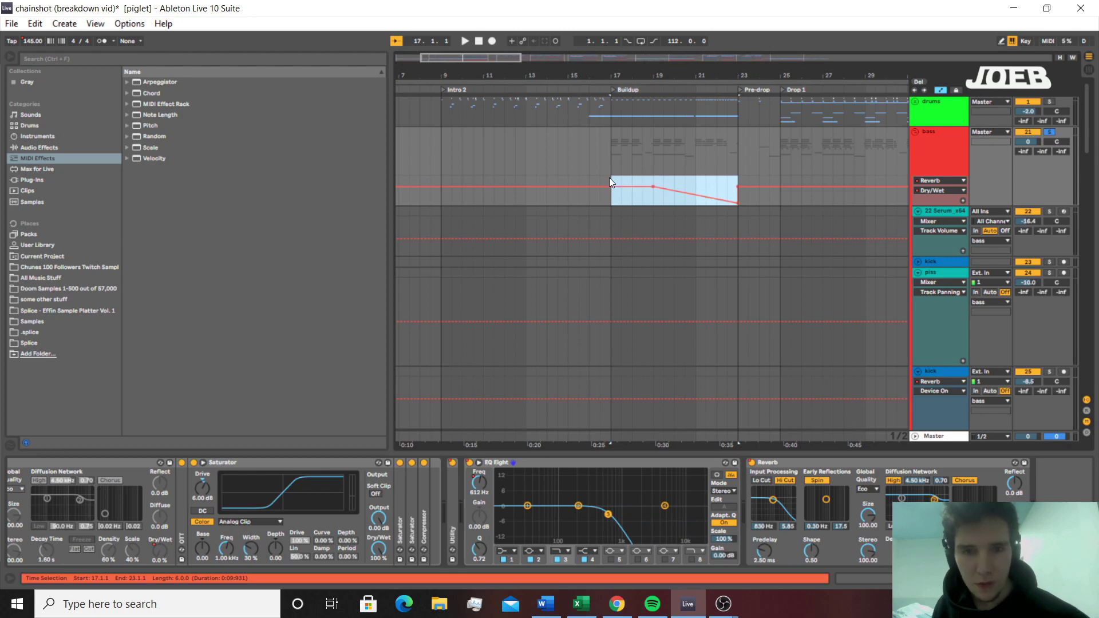
{"action": "left_click", "coordinate": [609, 178]}
{"action": "key", "text": "space"}
{"action": "left_click", "coordinate": [701, 164]}
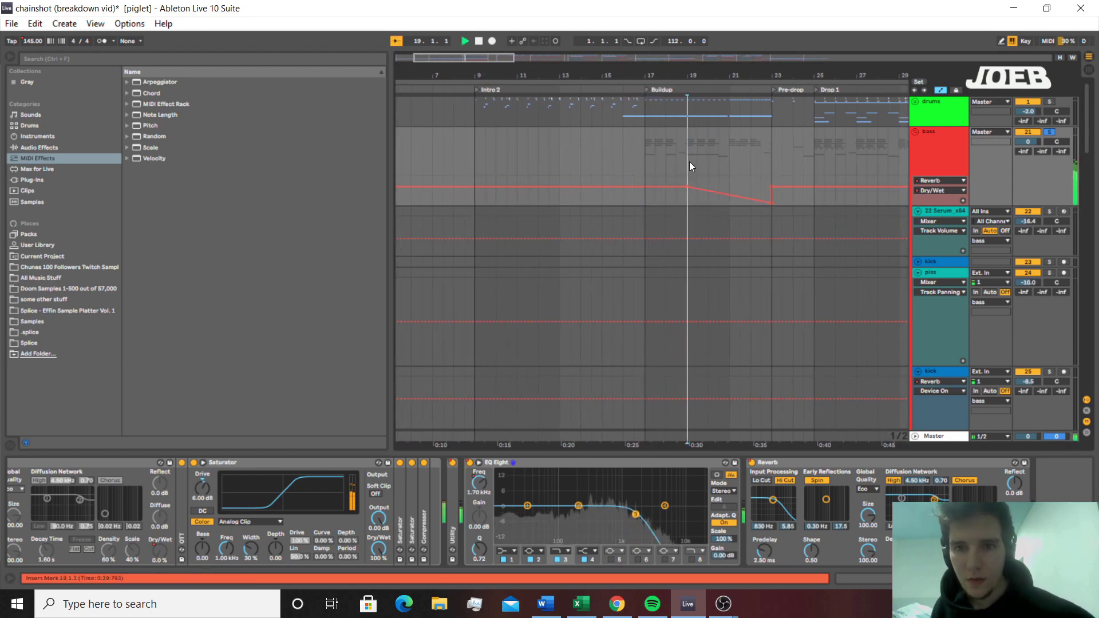
{"action": "left_click", "coordinate": [689, 161]}
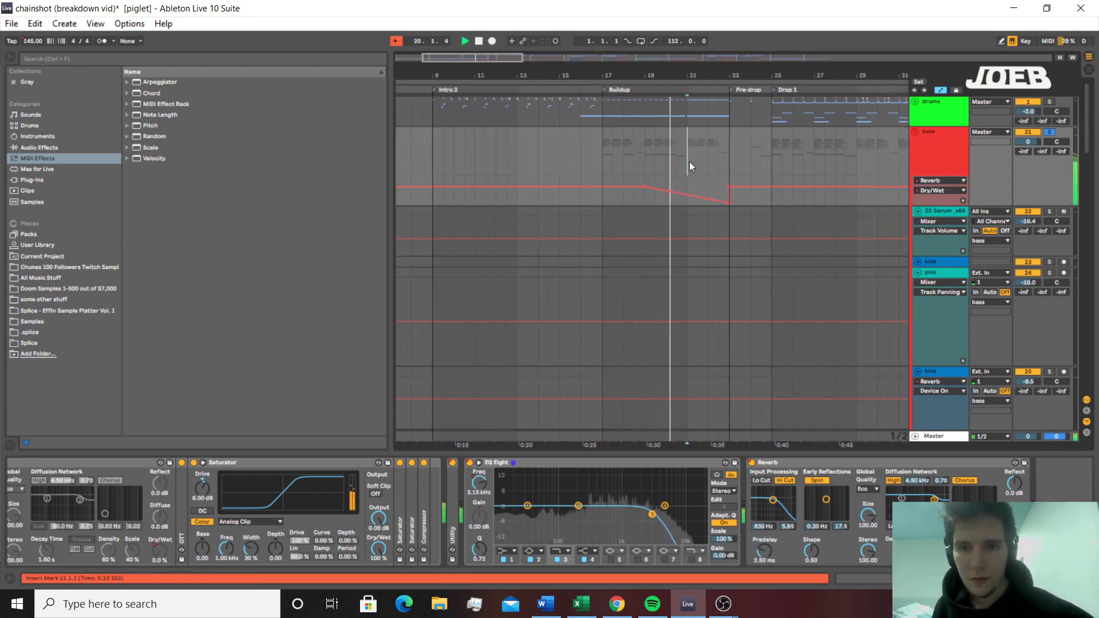
Collapse both bass groups and play the full mix from the start of the Pre-drop at bar 23
{"action": "left_click", "coordinate": [915, 131]}
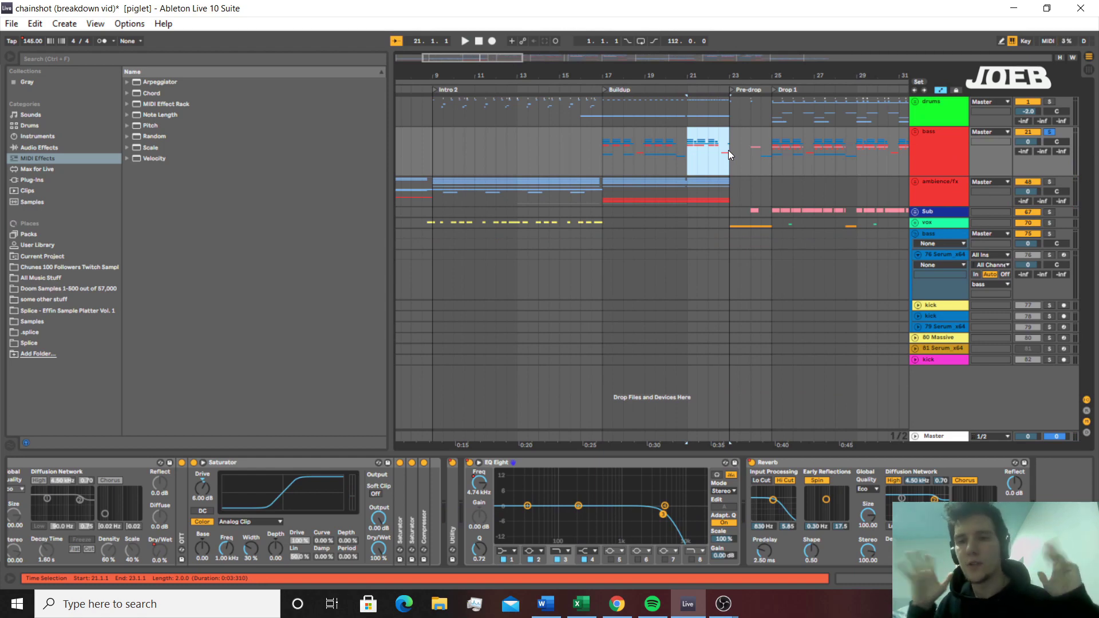
{"action": "left_click", "coordinate": [728, 150]}
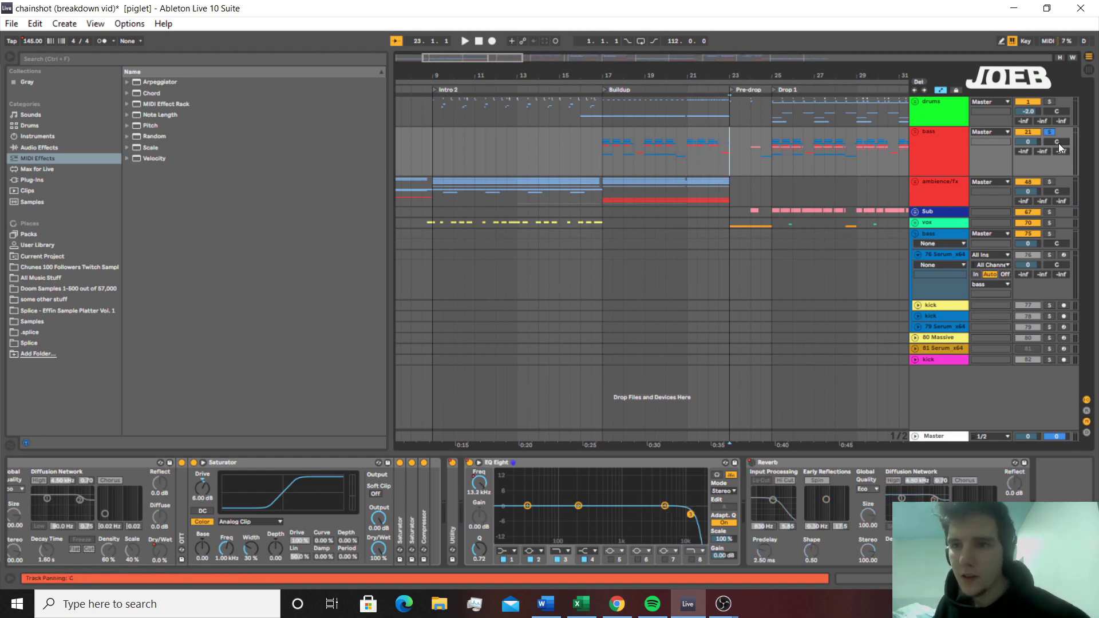
{"action": "left_click", "coordinate": [608, 117]}
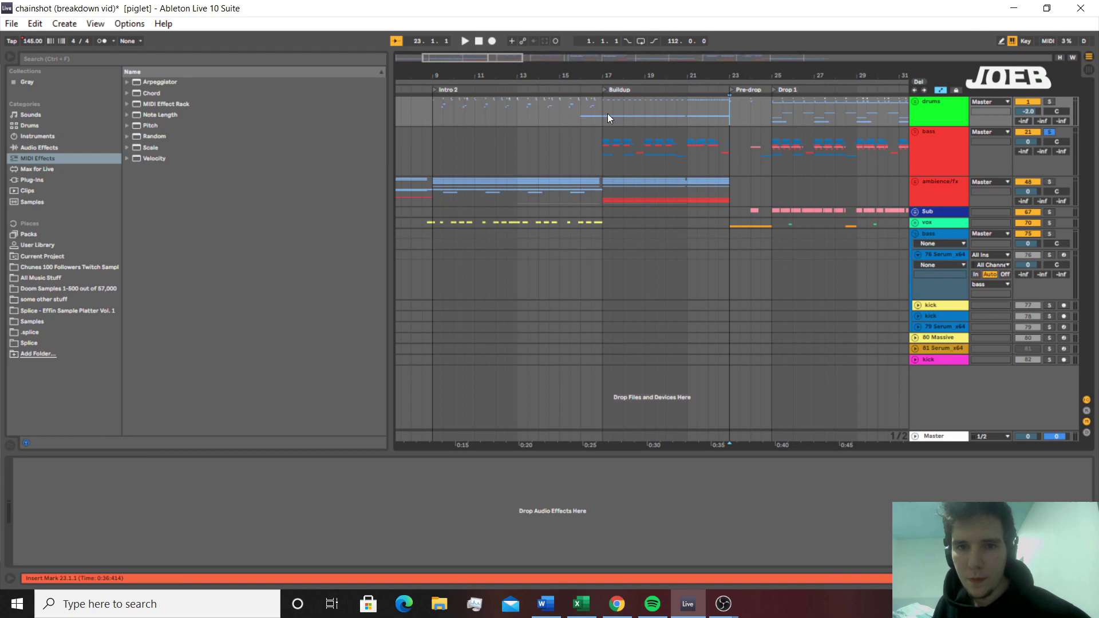
{"action": "mouse_move", "coordinate": [728, 109]}
{"action": "left_mouse_down"}
{"action": "mouse_move", "coordinate": [785, 224]}
{"action": "mouse_move", "coordinate": [768, 326]}
{"action": "left_mouse_up"}
{"action": "left_click", "coordinate": [722, 112]}
{"action": "key", "text": "space"}
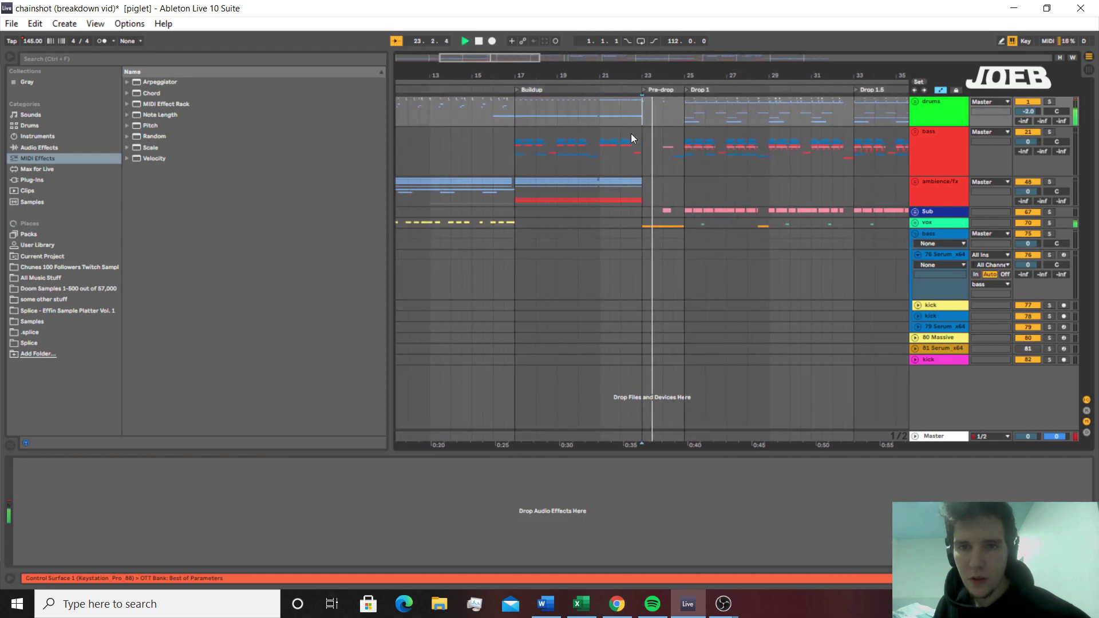
{"action": "left_click", "coordinate": [637, 167]}
{"action": "key", "text": "space"}
{"action": "left_click", "coordinate": [915, 233]}
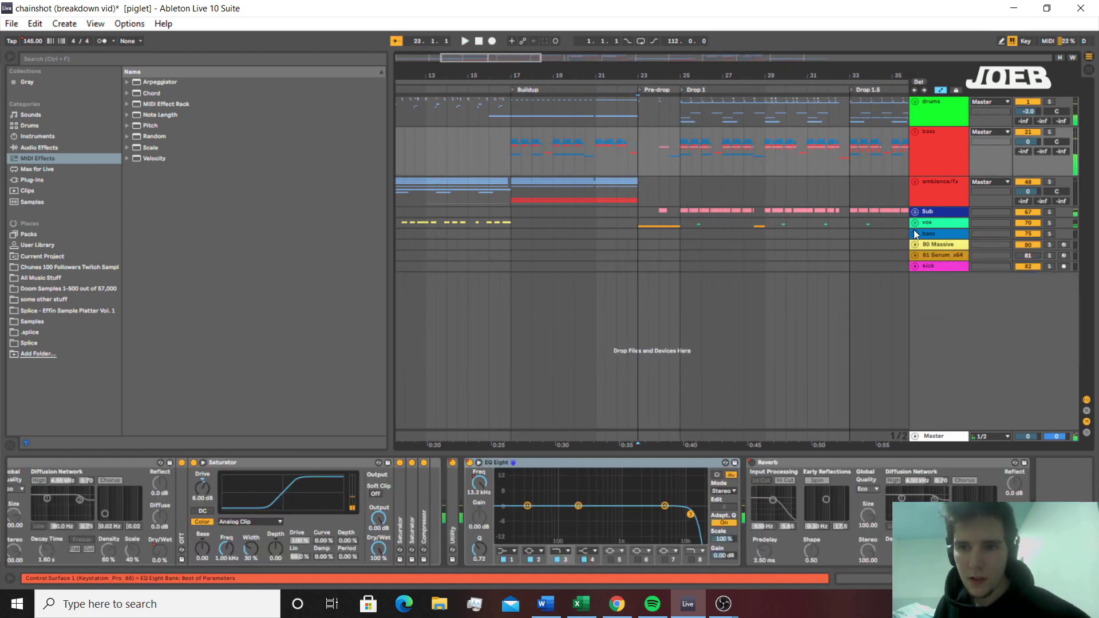
Expand the vox group, solo kick track 74 and play its vocal loop clip in the Pre-drop
{"action": "left_click", "coordinate": [915, 222]}
{"action": "left_click", "coordinate": [915, 222]}
{"action": "left_click", "coordinate": [658, 343]}
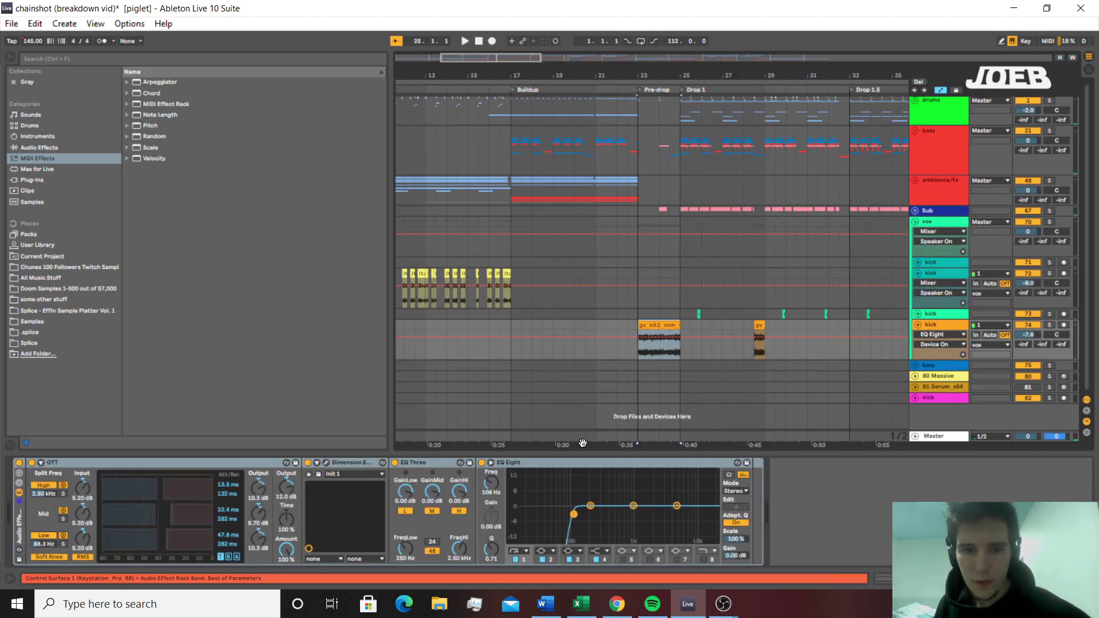
{"action": "left_click", "coordinate": [1050, 325]}
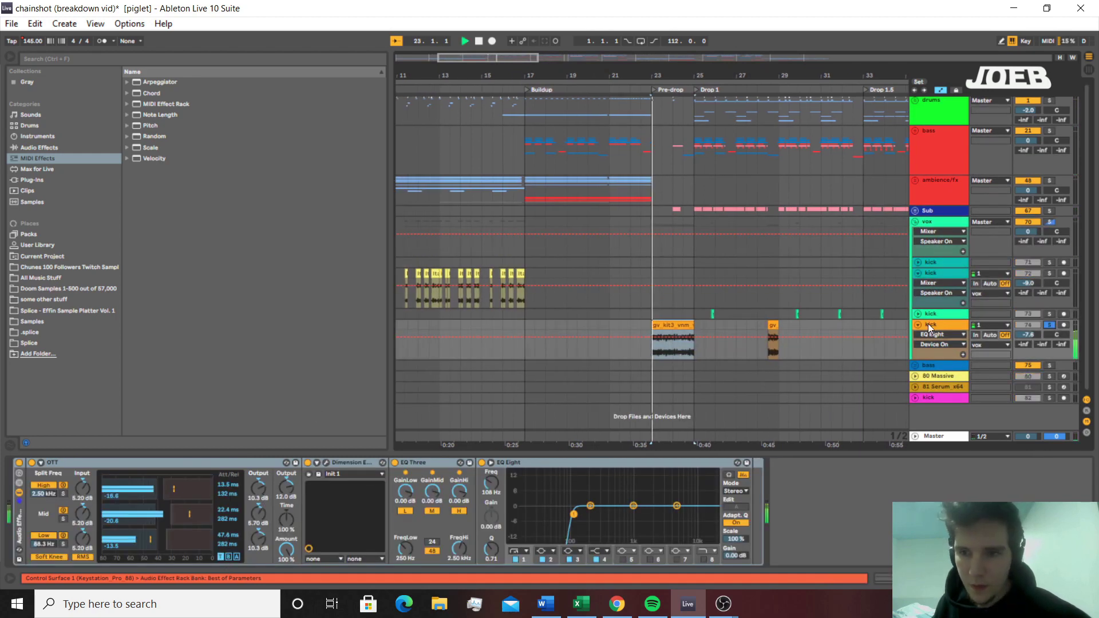
{"action": "key", "text": "space"}
Examine the Pre-drop vocal loop clip with its OTT and Dimension Expander effects and play it again
{"action": "key", "text": "plus"}
{"action": "key", "text": "plus"}
{"action": "key", "text": "plus"}
{"action": "key", "text": "plus"}
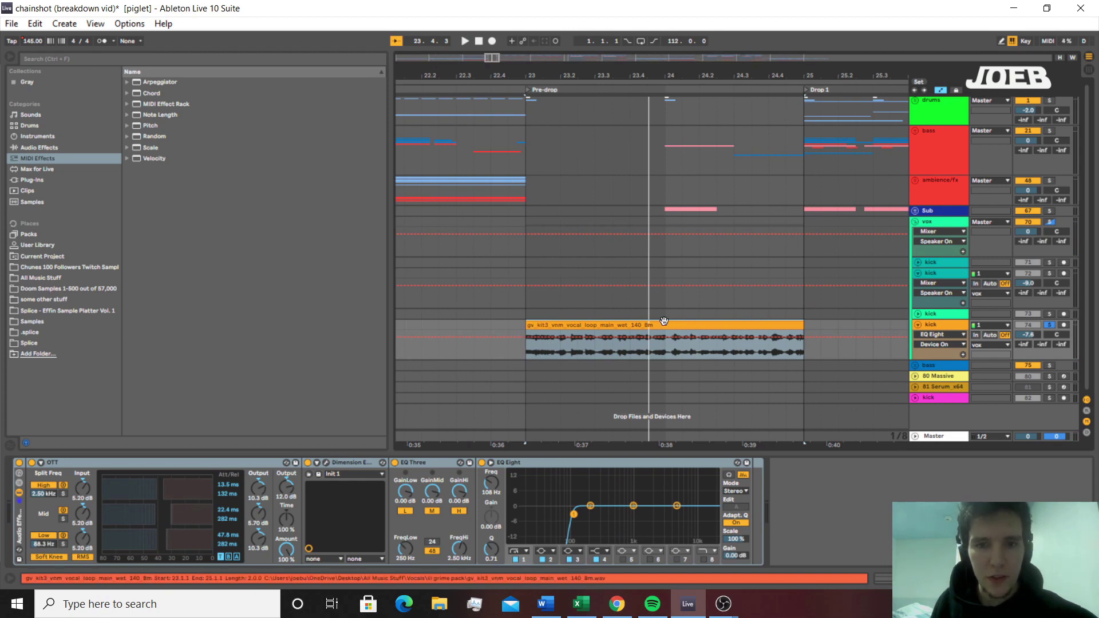
{"action": "left_click_drag", "start_coordinate": [804, 346], "coordinate": [491, 349]}
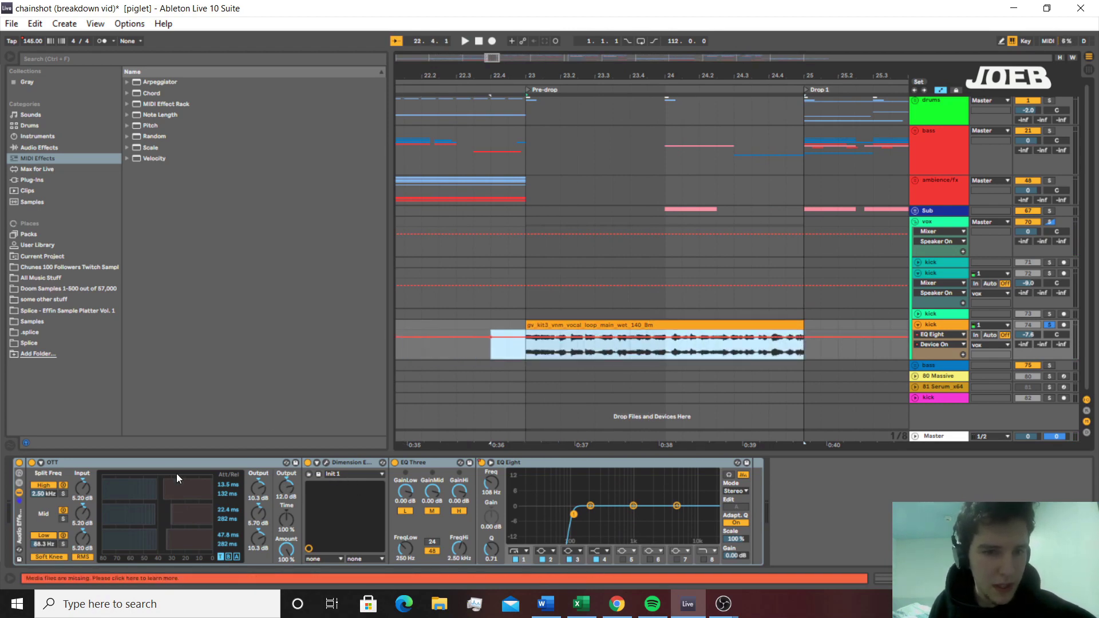
{"action": "left_click", "coordinate": [165, 464]}
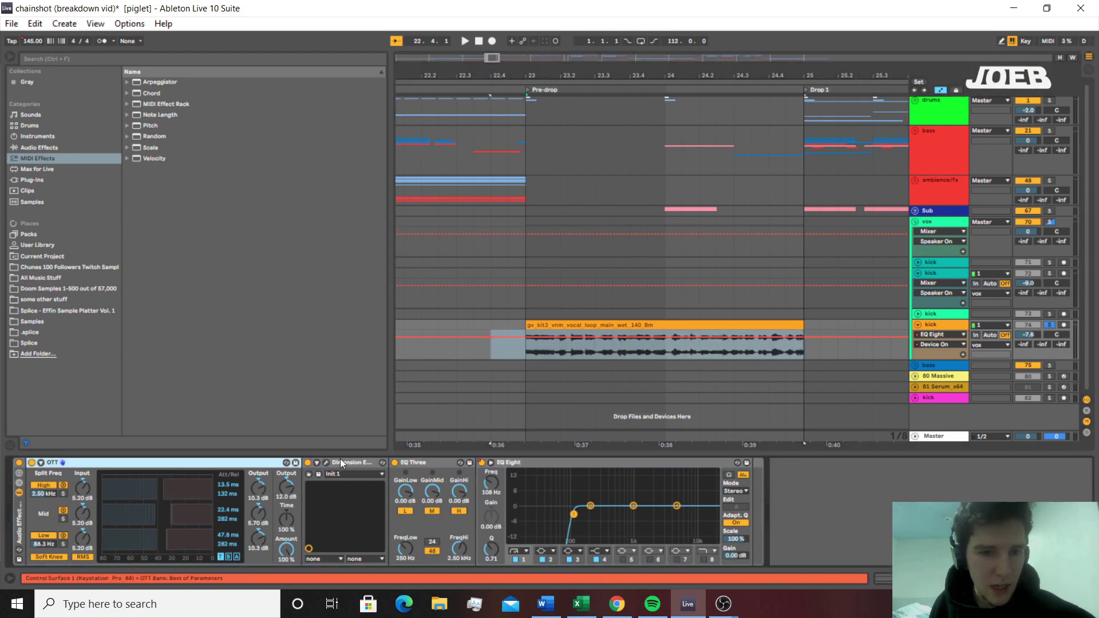
{"action": "left_click", "coordinate": [340, 461]}
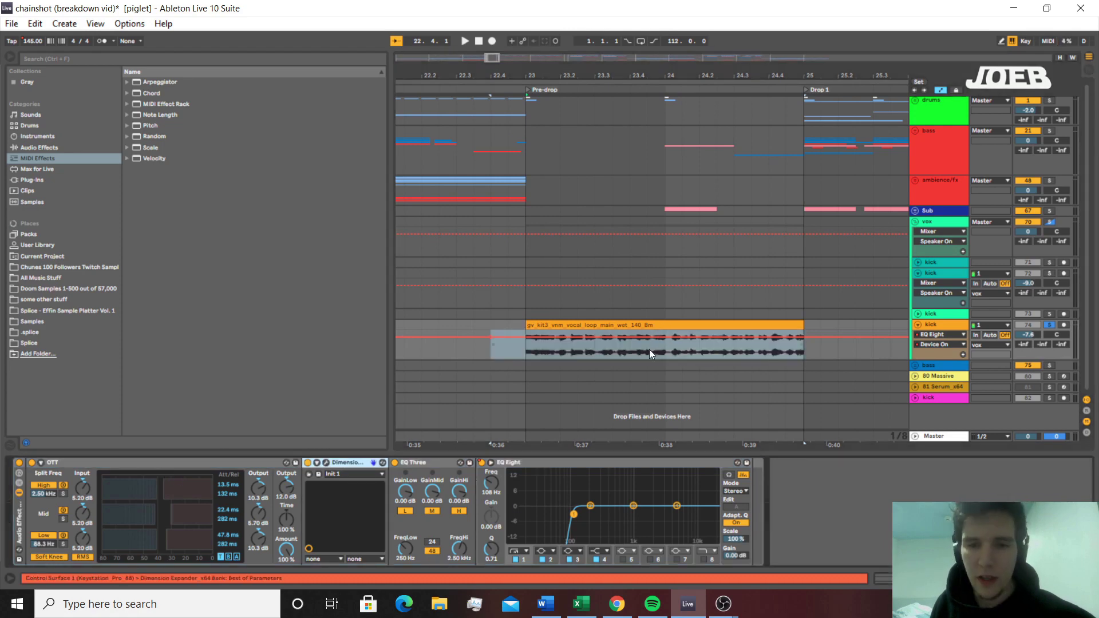
{"action": "key", "text": "space"}
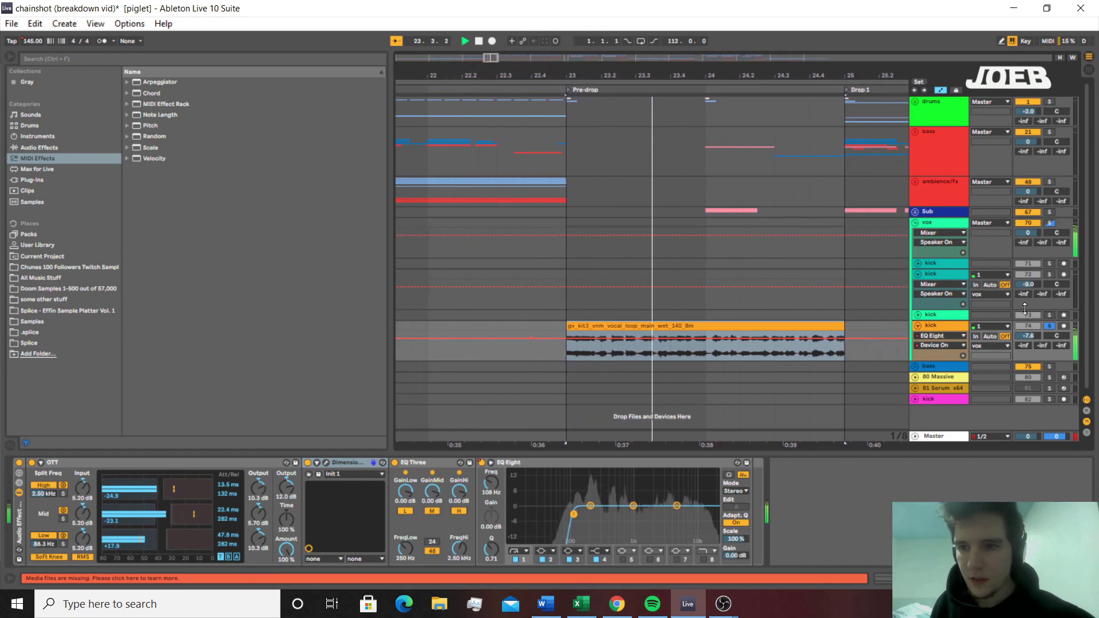
{"action": "key", "text": "space"}
Collapse the vox group, unsolo it and play the Pre-drop's drum, bass and Sub hit at bar 24
{"action": "left_click", "coordinate": [915, 222]}
{"action": "left_click", "coordinate": [694, 143]}
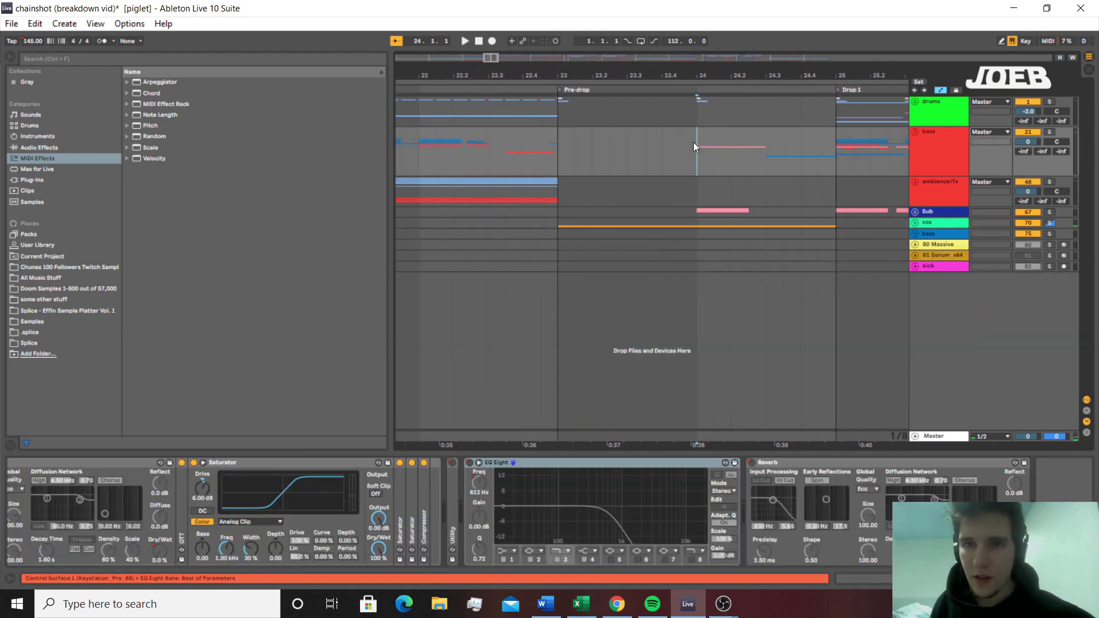
{"action": "key", "text": "Up"}
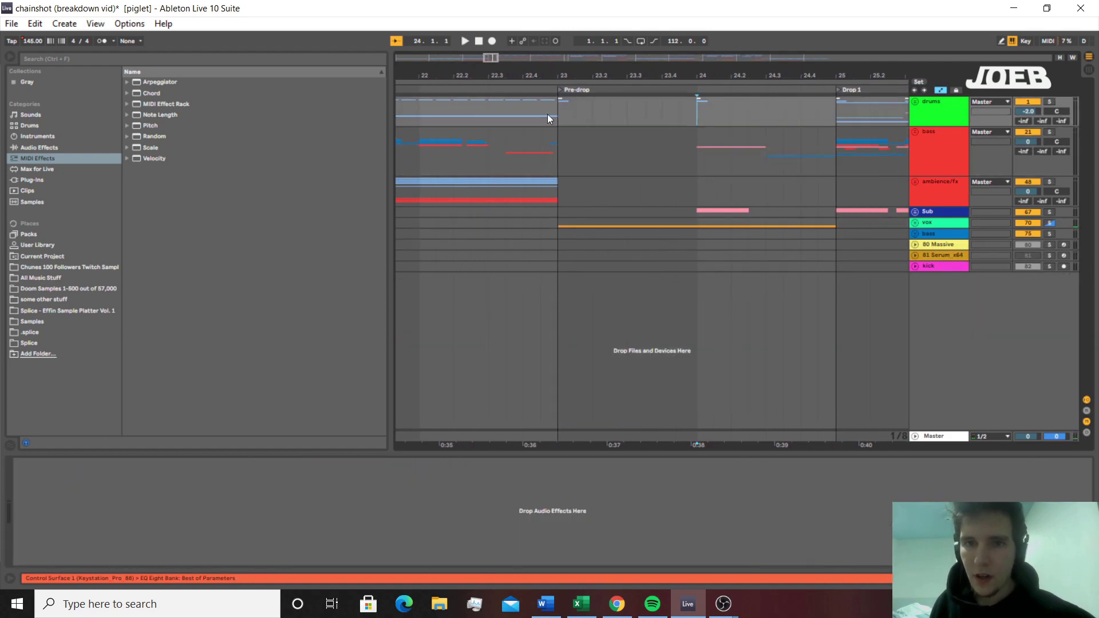
{"action": "left_click", "coordinate": [703, 213]}
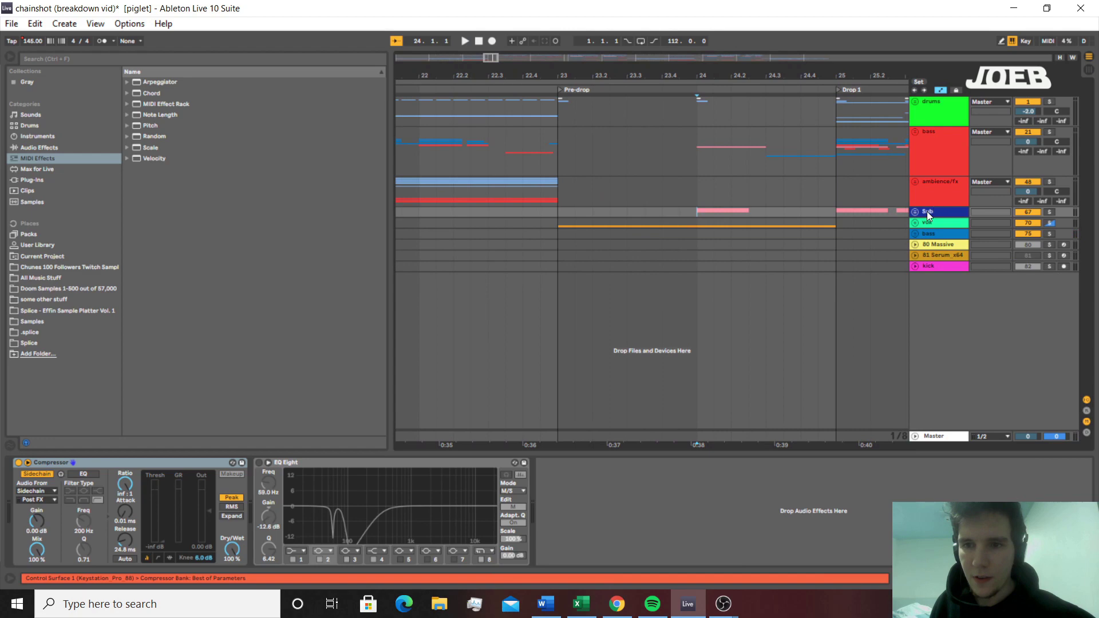
{"action": "left_click", "coordinate": [696, 139]}
{"action": "key", "text": "space"}
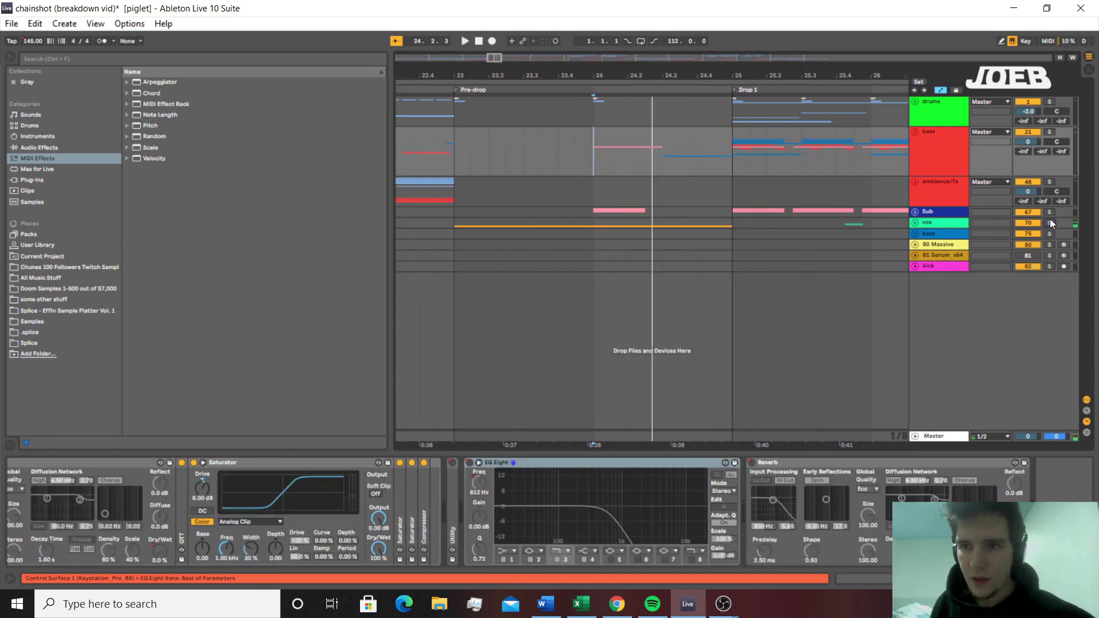
{"action": "key", "text": "space"}
{"action": "key", "text": "space"}
Solo the bass, ambience/fx and Sub groups together for the bar 24 hit and mark where its bass note ends
{"action": "left_click", "coordinate": [940, 212]}
{"action": "left_click", "coordinate": [952, 162], "text": "shift"}
{"action": "left_click", "coordinate": [1051, 132]}
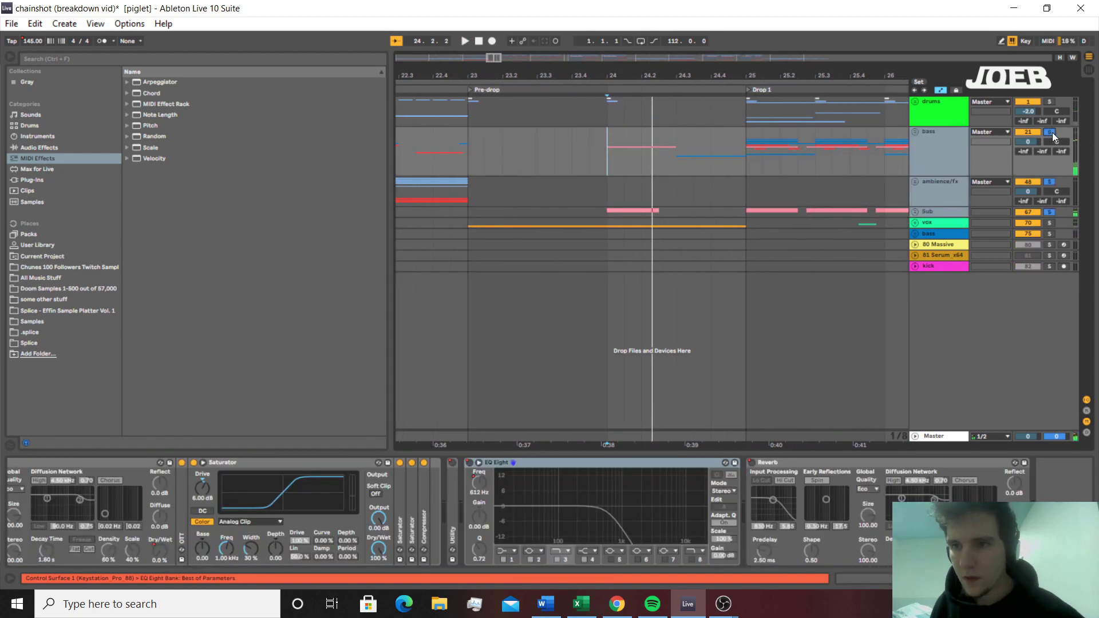
{"action": "left_click", "coordinate": [662, 165]}
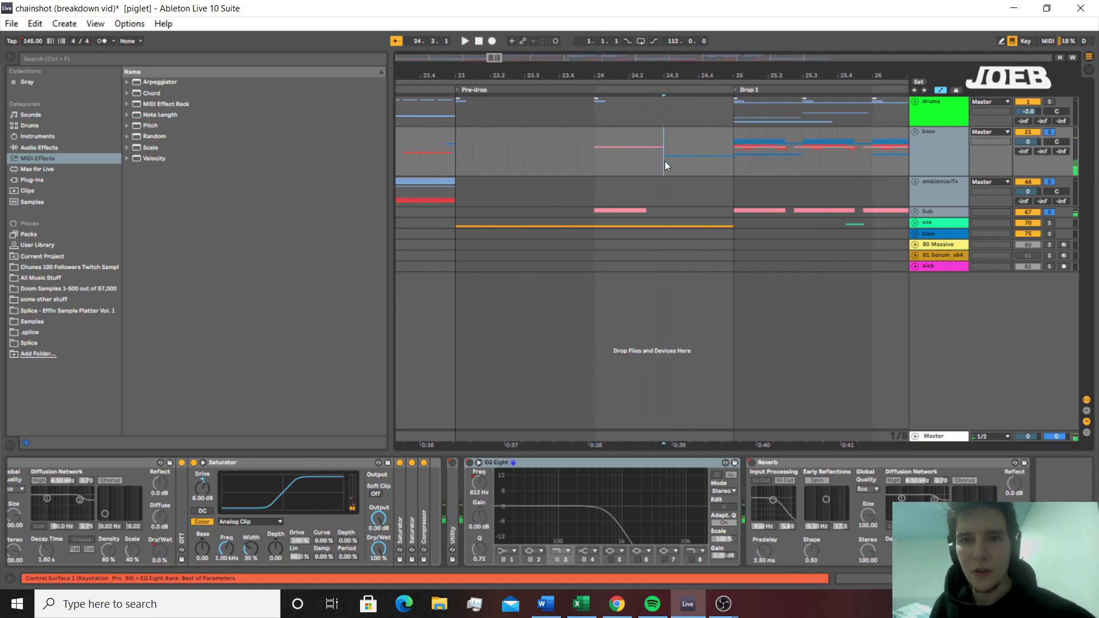
Expand the bass group, solo kick track 37 and play its reversed Freeze 26-Serum clip leading into Drop 1
{"action": "left_click", "coordinate": [915, 133]}
{"action": "scroll", "coordinate": [709, 258], "scroll_direction": "down", "scroll_amount": 10}
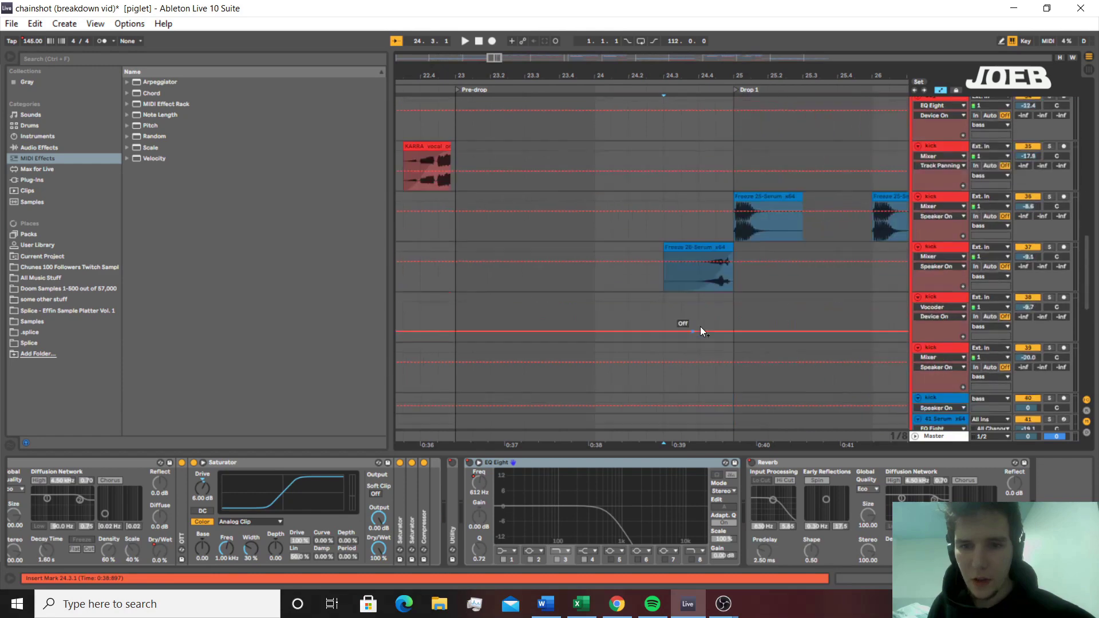
{"action": "left_click", "coordinate": [709, 218]}
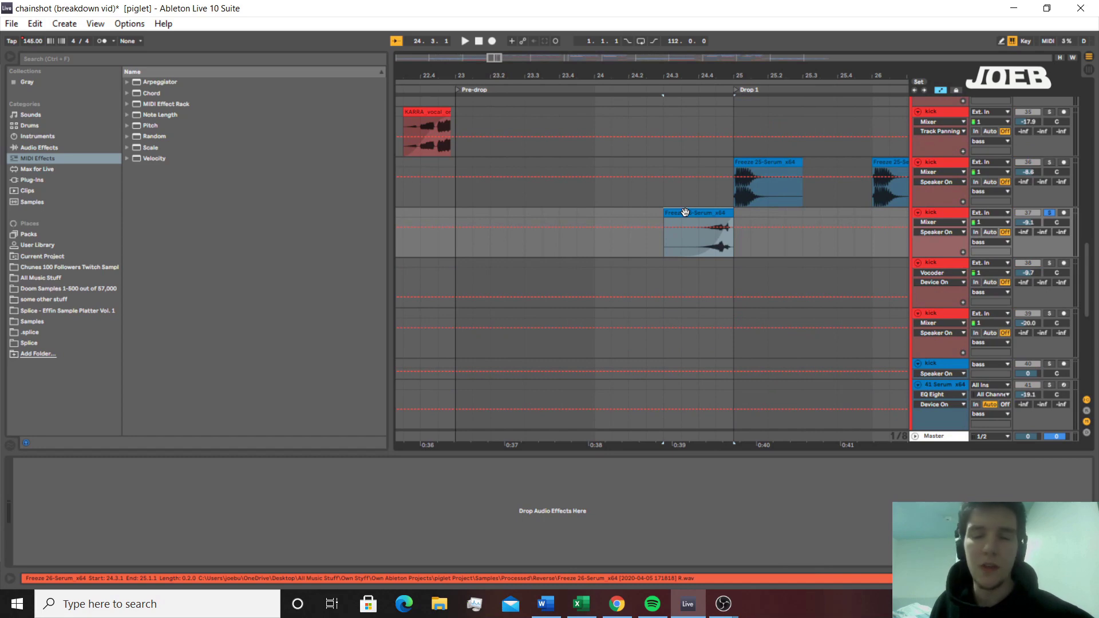
{"action": "scroll", "coordinate": [680, 212], "scroll_direction": "up", "scroll_amount": 2}
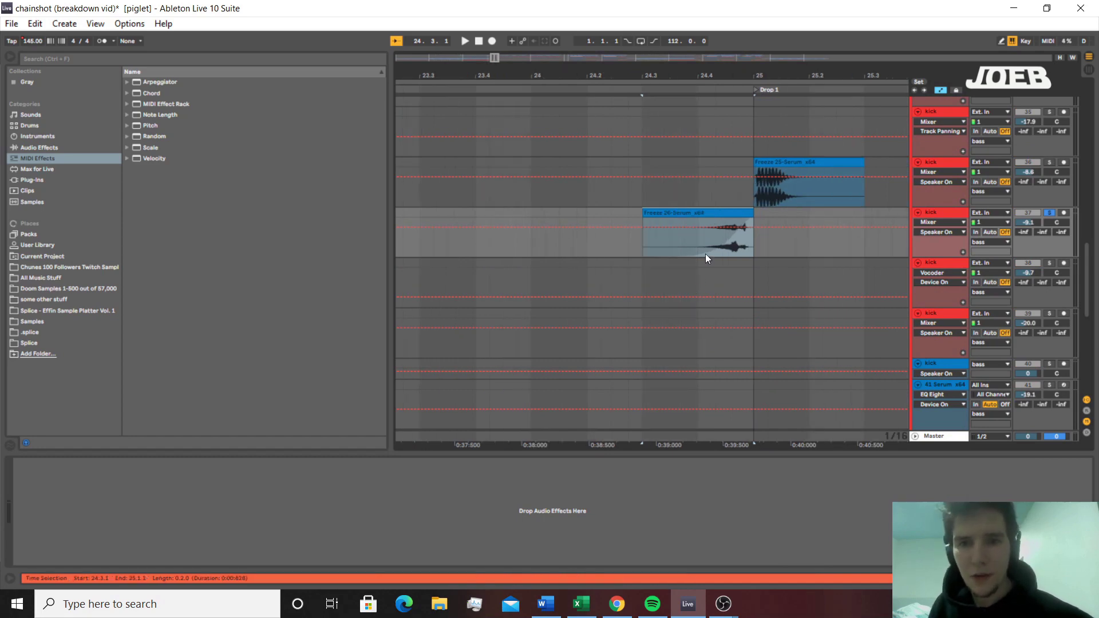
{"action": "key", "text": "space"}
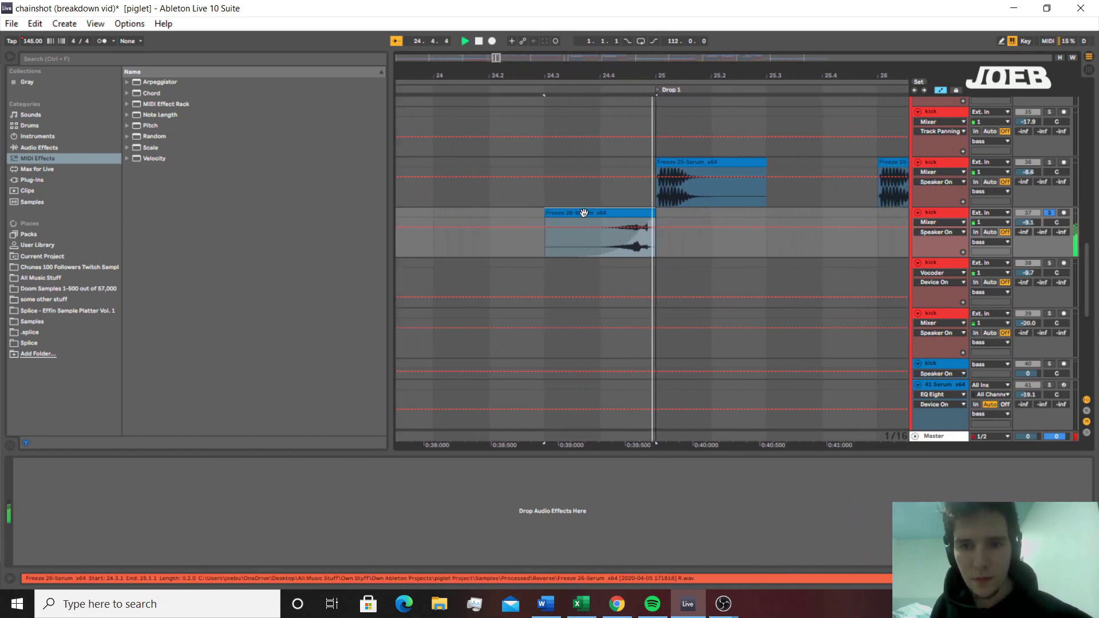
{"action": "left_click_drag", "start_coordinate": [576, 250], "coordinate": [504, 211]}
{"action": "left_click", "coordinate": [509, 210]}
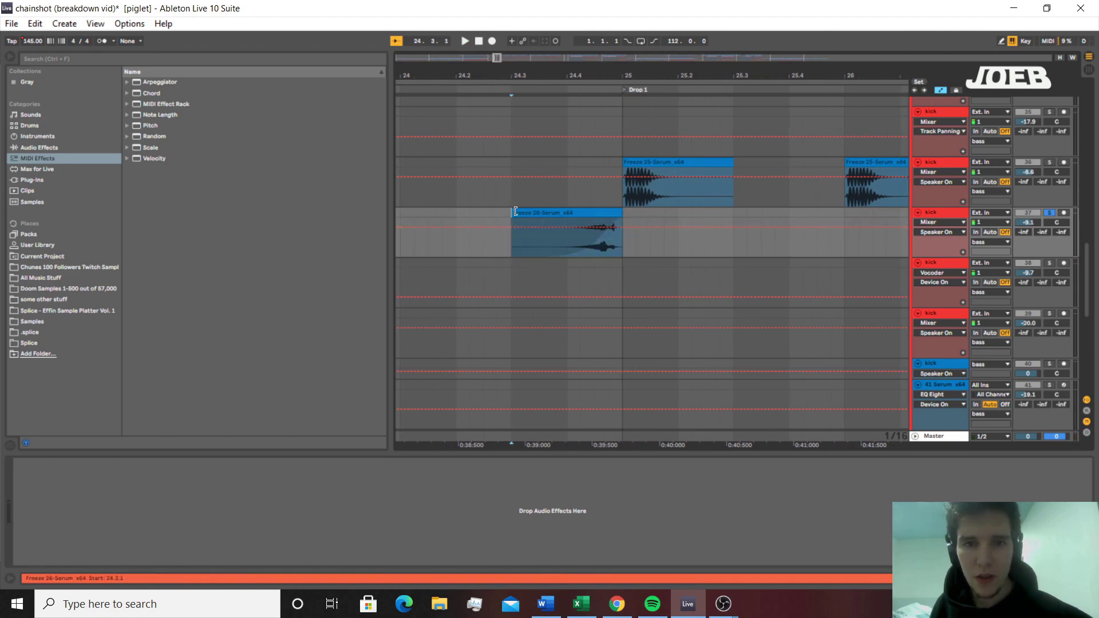
Unsolo kick track 37 and play the transition into Drop 1 from 24.3 with all tracks
{"action": "scroll", "coordinate": [593, 275], "scroll_direction": "up", "scroll_amount": 5}
{"action": "scroll", "coordinate": [593, 275], "scroll_direction": "up", "scroll_amount": 2}
{"action": "left_click", "coordinate": [1051, 407]}
{"action": "key", "text": "space"}
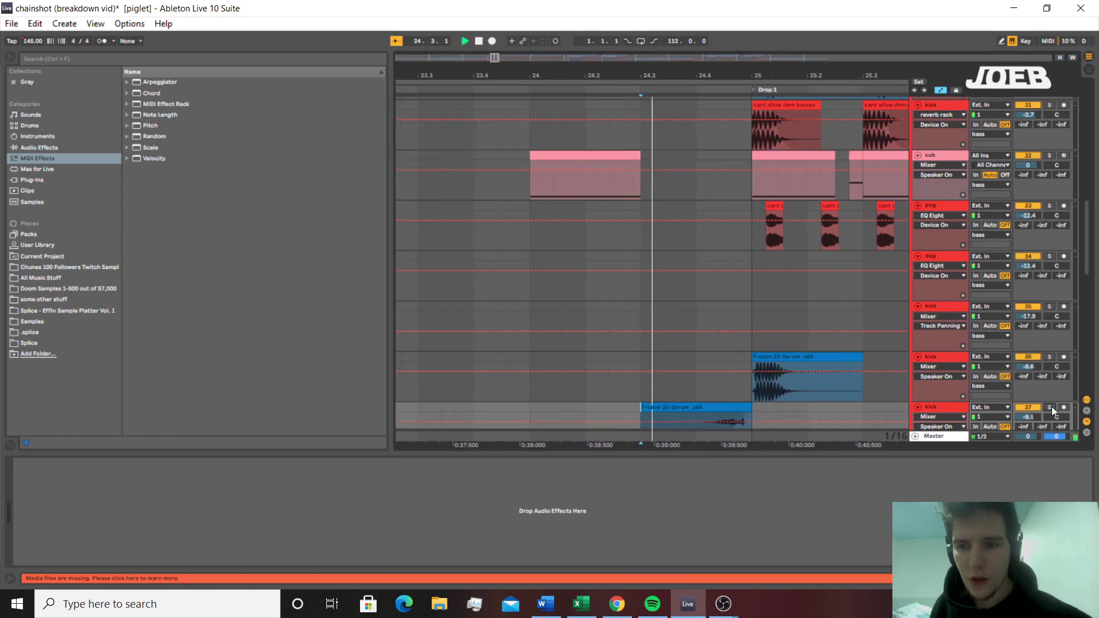
{"action": "scroll", "coordinate": [809, 307], "scroll_direction": "up", "scroll_amount": 14}
{"action": "key", "text": "space"}
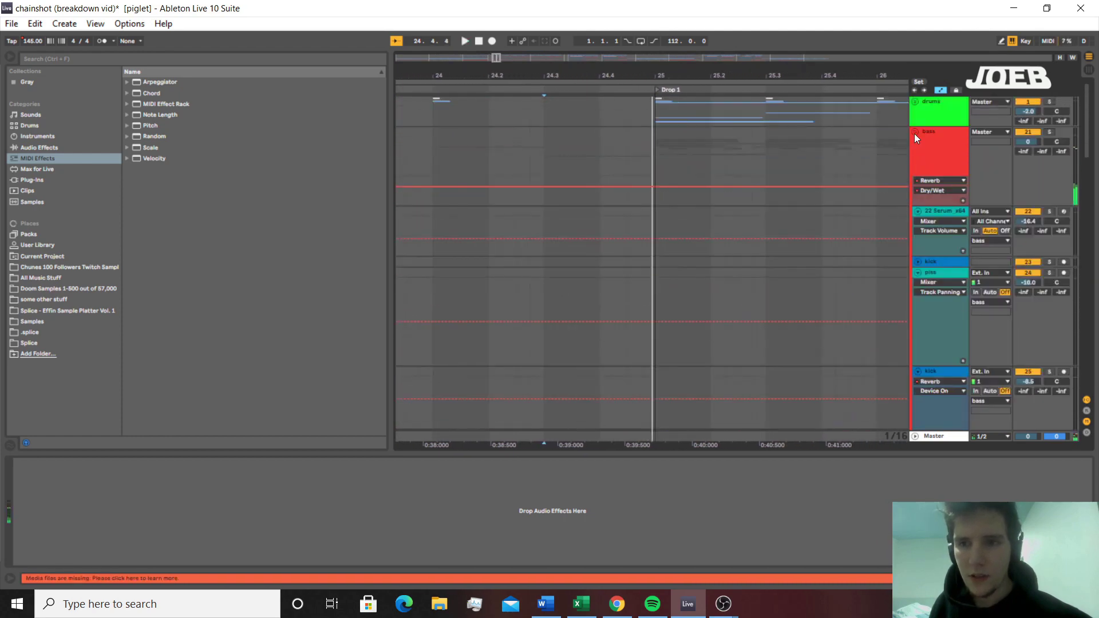
Collapse the bass group, play the full mix from the Pre-drop into Drop 1 at bar 25 and re-enable Follow
{"action": "left_click", "coordinate": [915, 133]}
{"action": "left_click", "coordinate": [648, 114]}
{"action": "key", "text": "minus"}
{"action": "key", "text": "minus"}
{"action": "key", "text": "minus"}
{"action": "key", "text": "minus"}
{"action": "left_click", "coordinate": [618, 115]}
{"action": "key", "text": "space"}
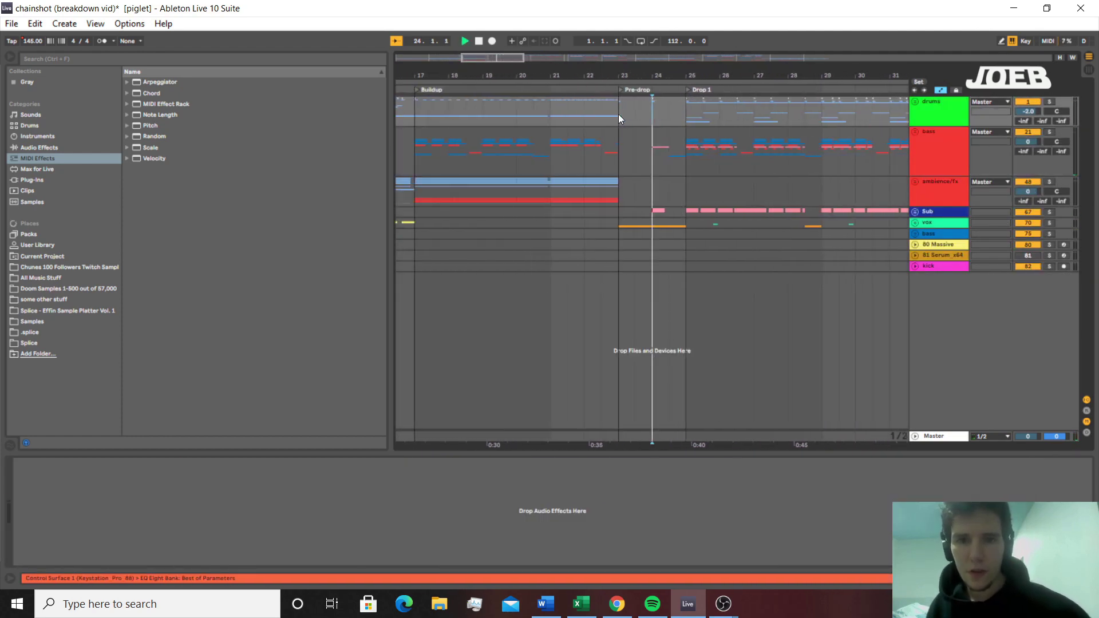
{"action": "left_click", "coordinate": [658, 136]}
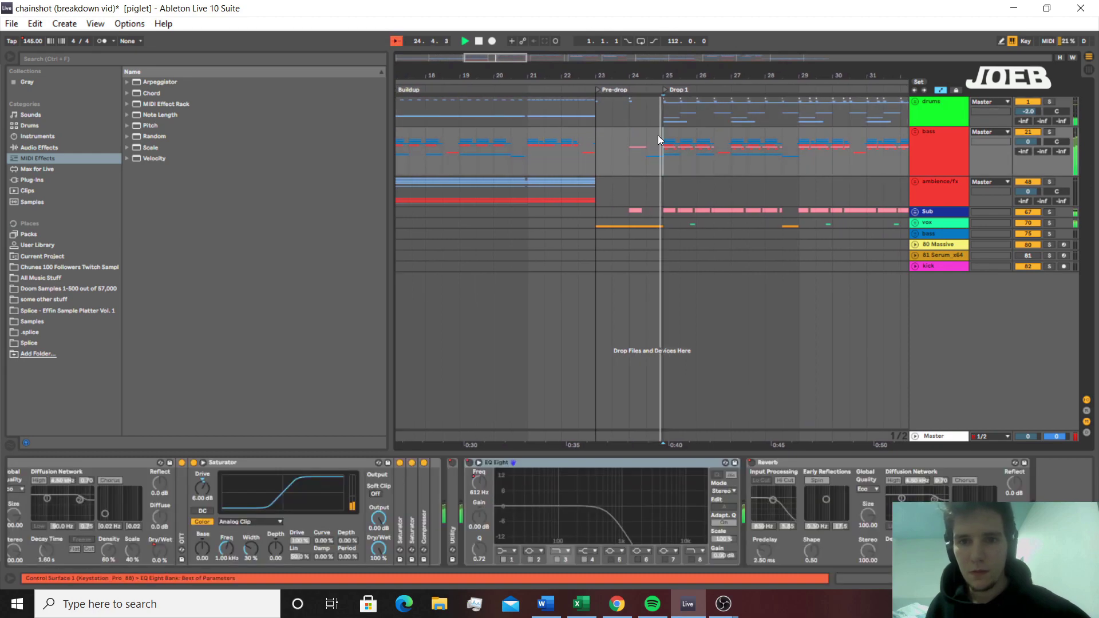
{"action": "left_click", "coordinate": [395, 40]}
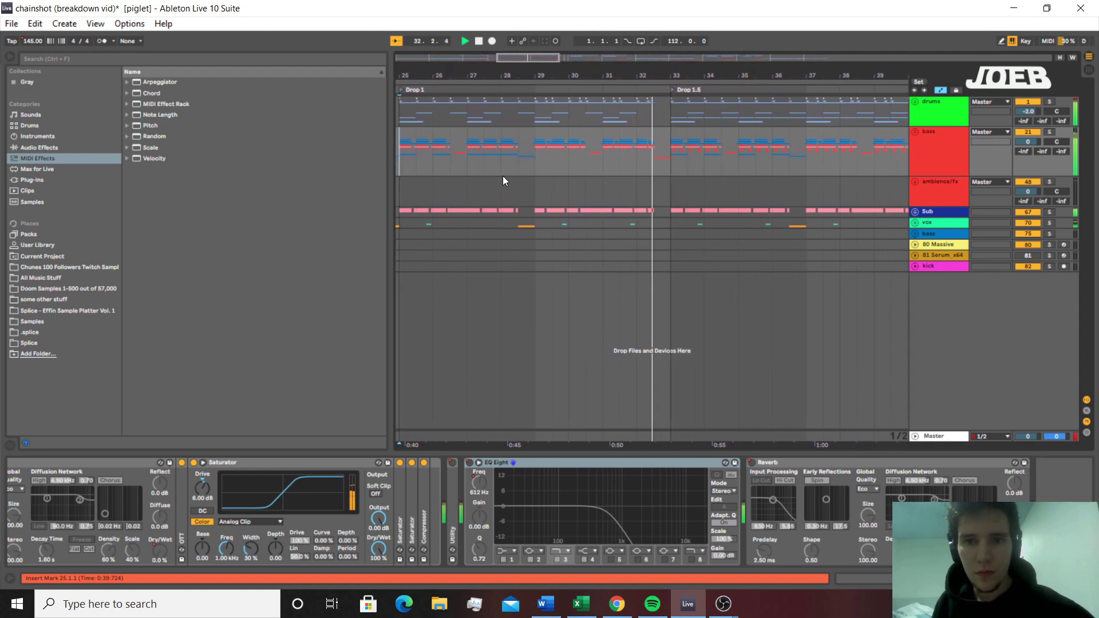
Return to the start of Drop 1, expand the drums group and locate the first Kick 1 clip at bar 25
{"action": "left_click_drag", "start_coordinate": [517, 69], "coordinate": [683, 72]}
{"action": "left_click", "coordinate": [545, 119]}
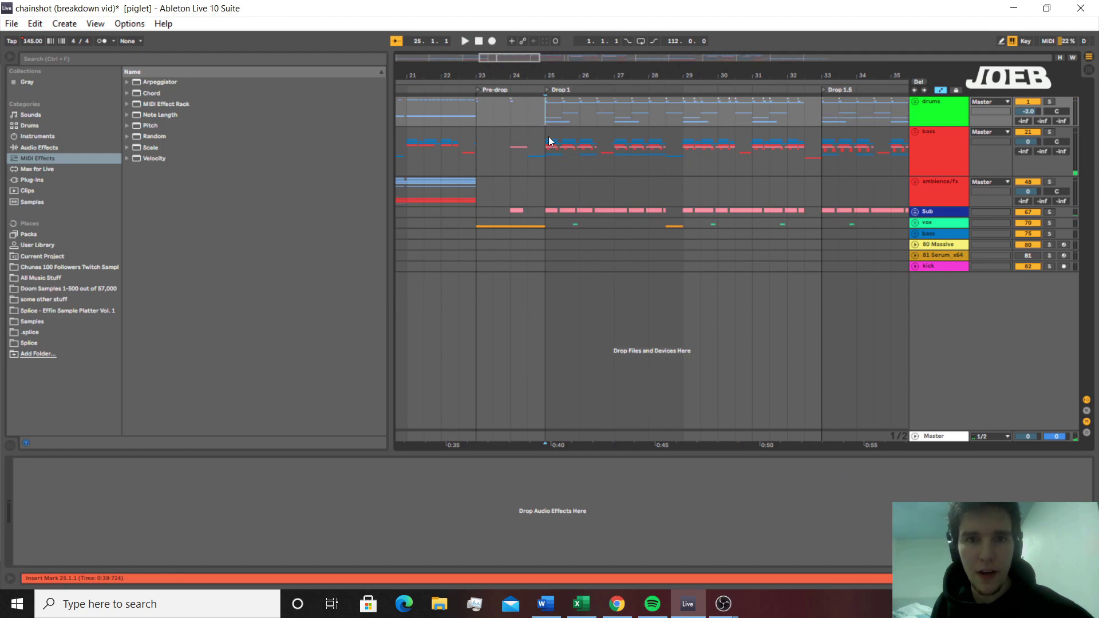
{"action": "left_click", "coordinate": [914, 102]}
{"action": "scroll", "coordinate": [572, 234], "scroll_direction": "down", "scroll_amount": 1}
{"action": "left_click", "coordinate": [546, 300]}
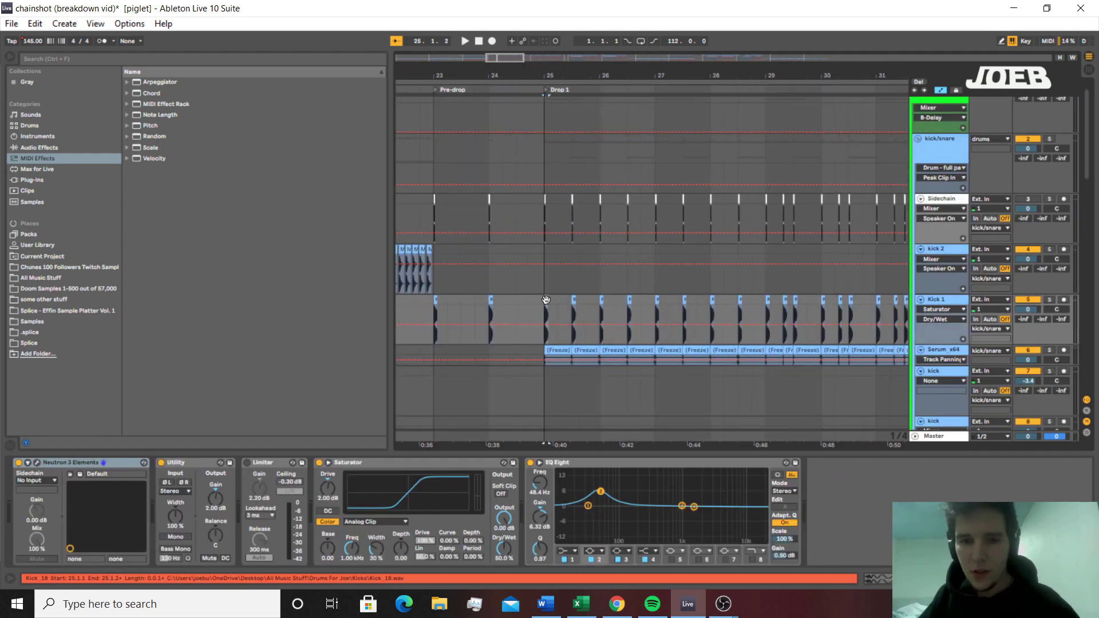
{"action": "left_click", "coordinate": [542, 308]}
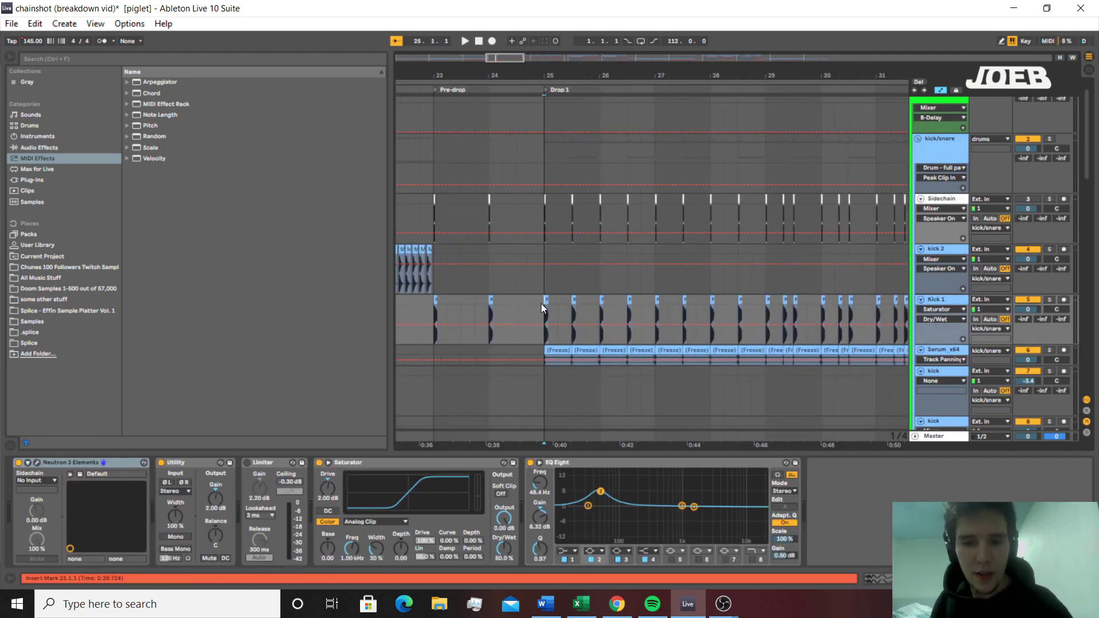
Examine the Kick_18 waveform at bar 25, then solo Kick 1 and play it from the start of Drop 1
{"action": "scroll", "coordinate": [542, 308], "scroll_direction": "up", "scroll_amount": 8}
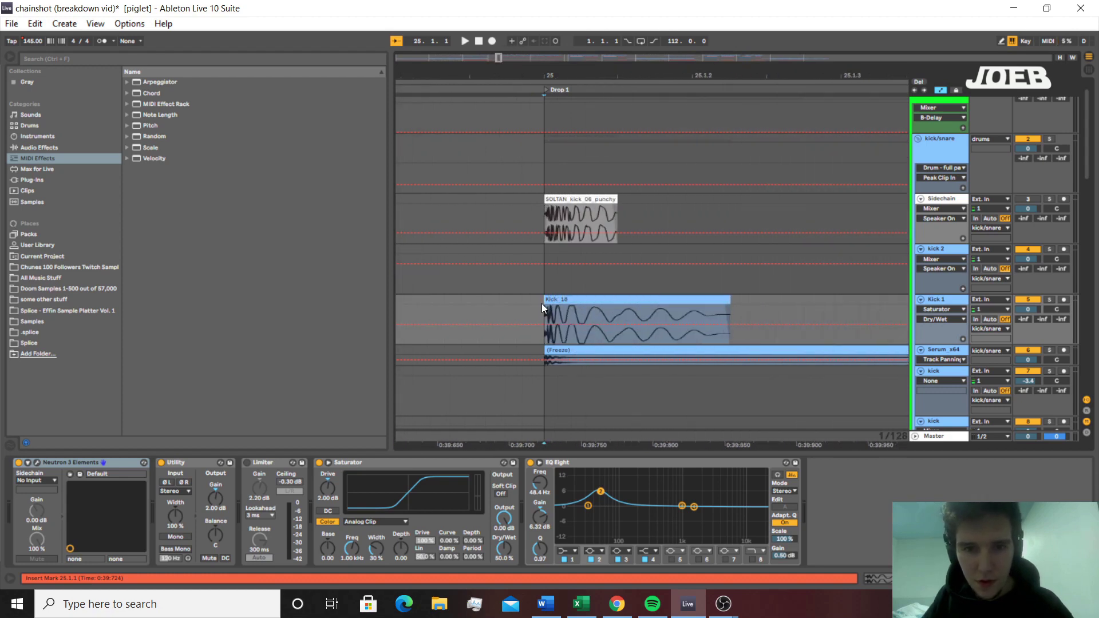
{"action": "scroll", "coordinate": [542, 308], "scroll_direction": "down", "scroll_amount": 5}
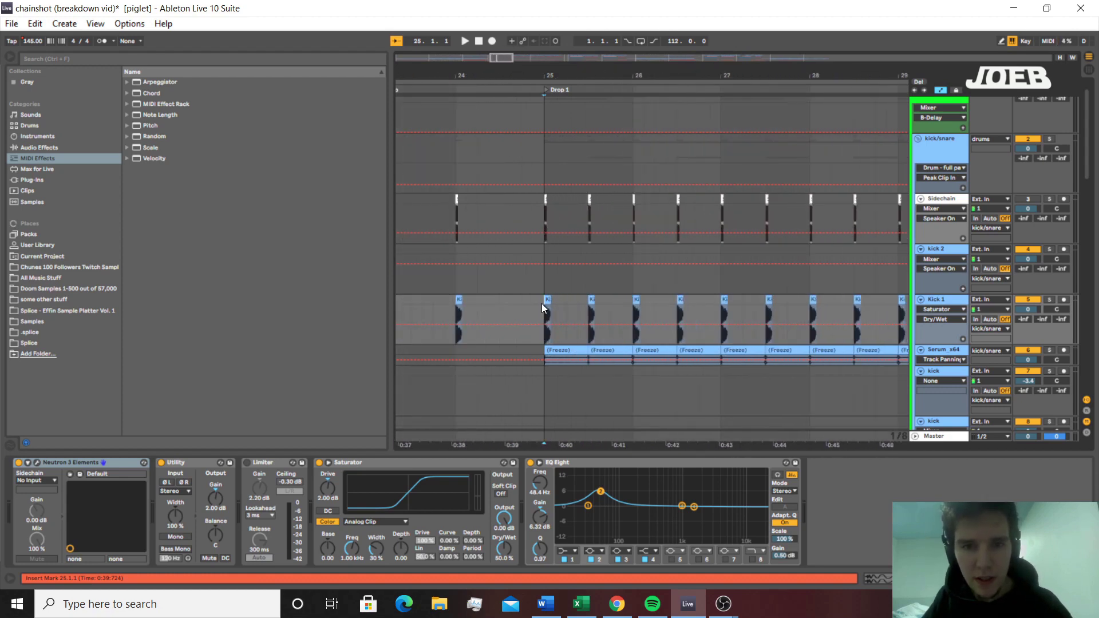
{"action": "scroll", "coordinate": [901, 233], "scroll_direction": "down", "scroll_amount": 3}
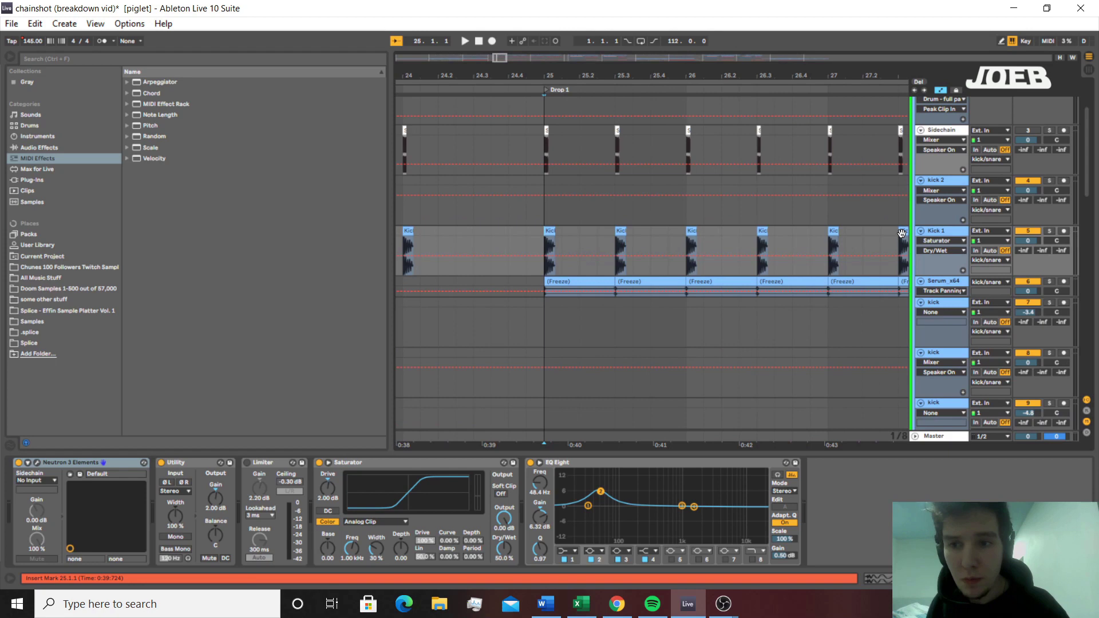
{"action": "left_click", "coordinate": [1047, 232]}
{"action": "key", "text": "space"}
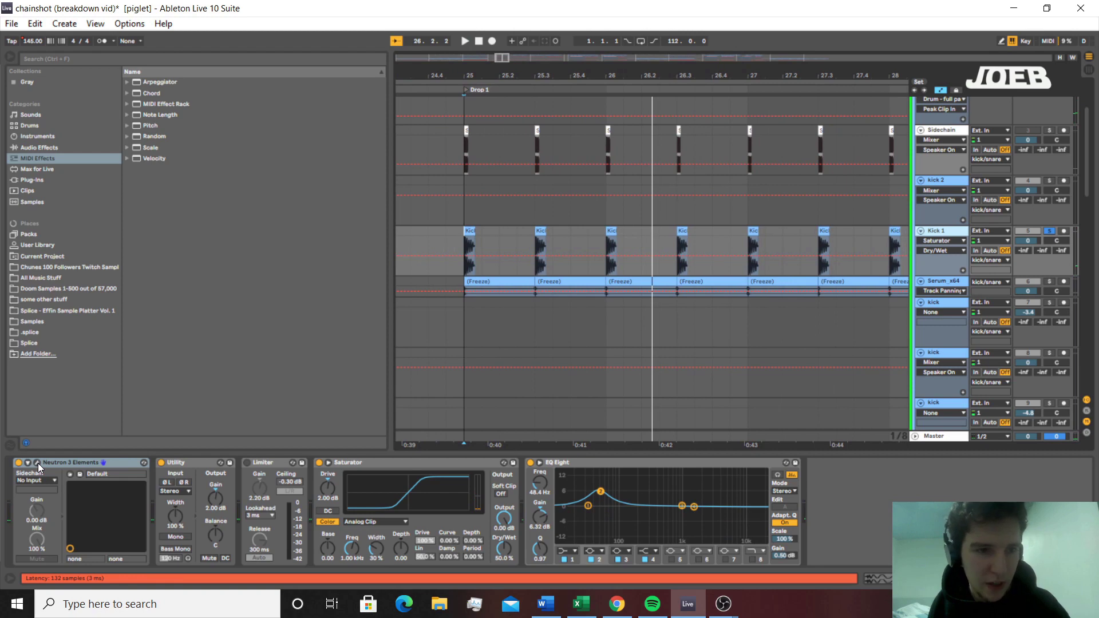
Inspect the Exciter and Transient Shaper modules in Kick 1's Neutron 3 Elements, then close the plug-in window
{"action": "left_click", "coordinate": [37, 462]}
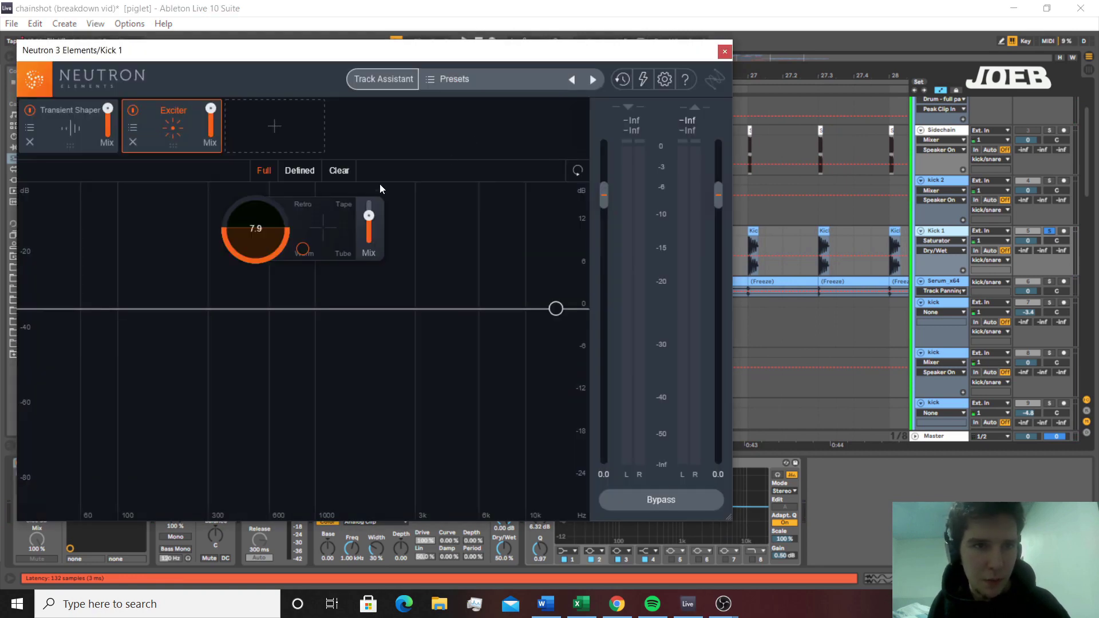
{"action": "left_click", "coordinate": [107, 132]}
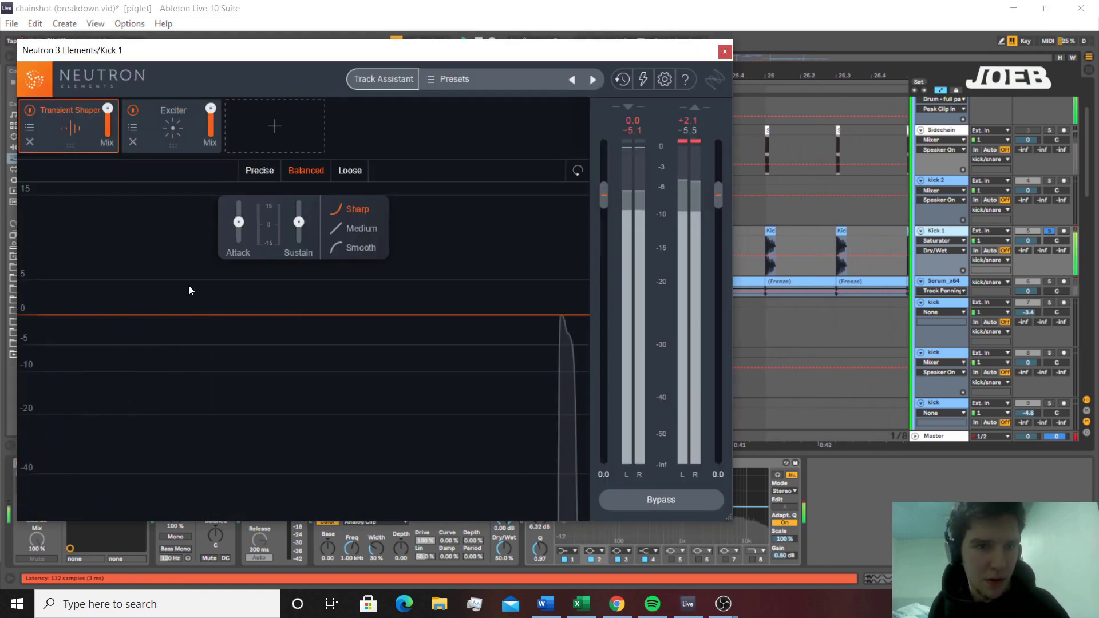
{"action": "left_click", "coordinate": [725, 51]}
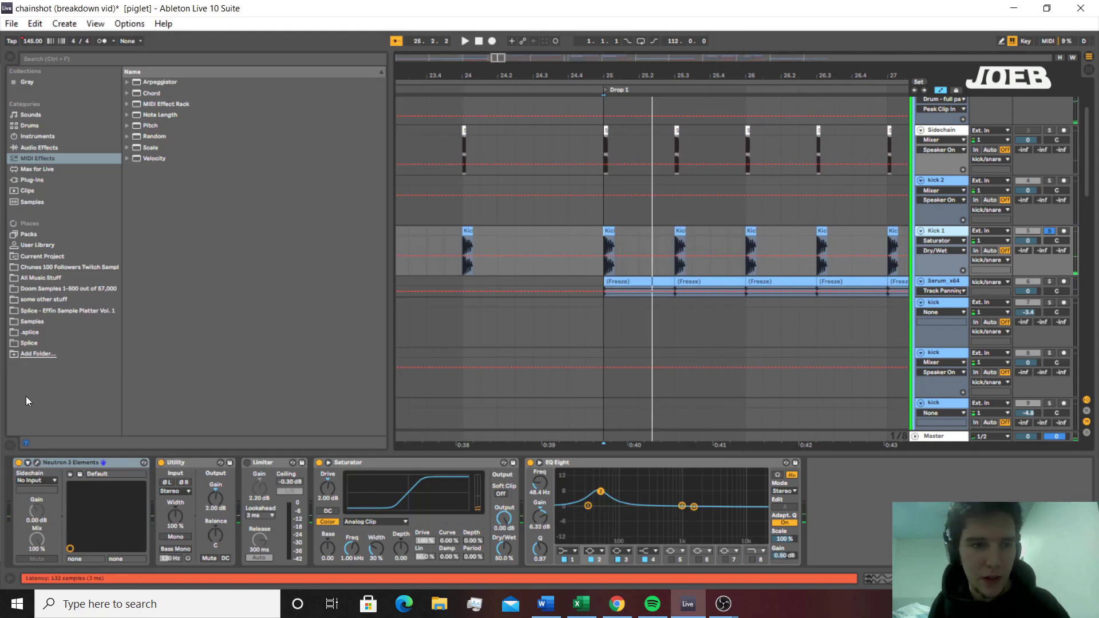
List the installed plug-ins and play the soloed Kick 1 again through its Saturator and EQ Eight
{"action": "left_click", "coordinate": [32, 179]}
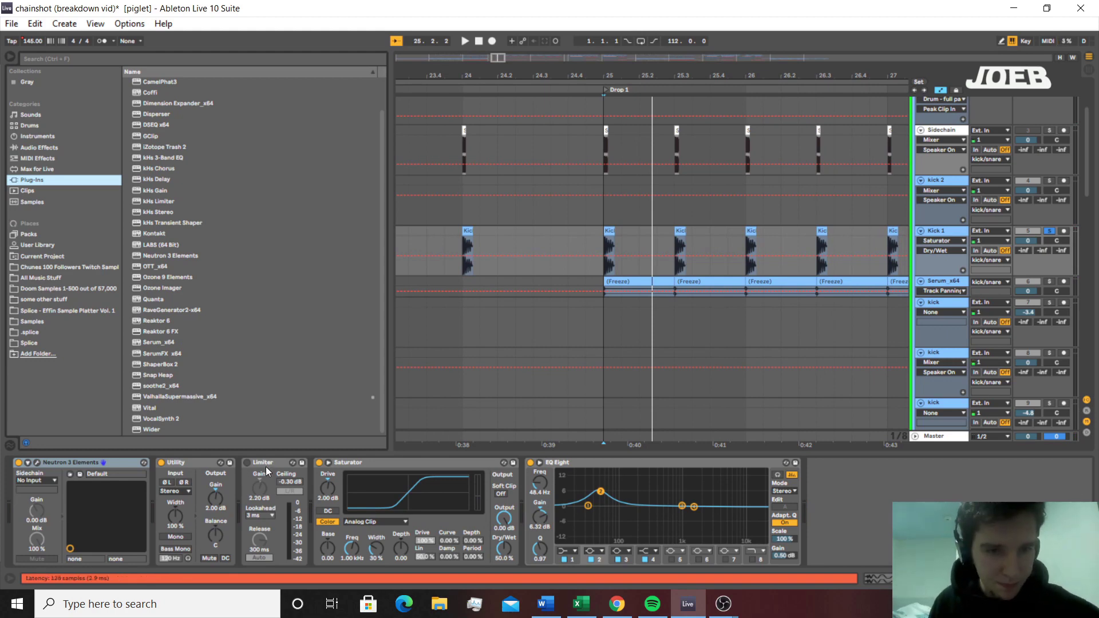
{"action": "key", "text": "space"}
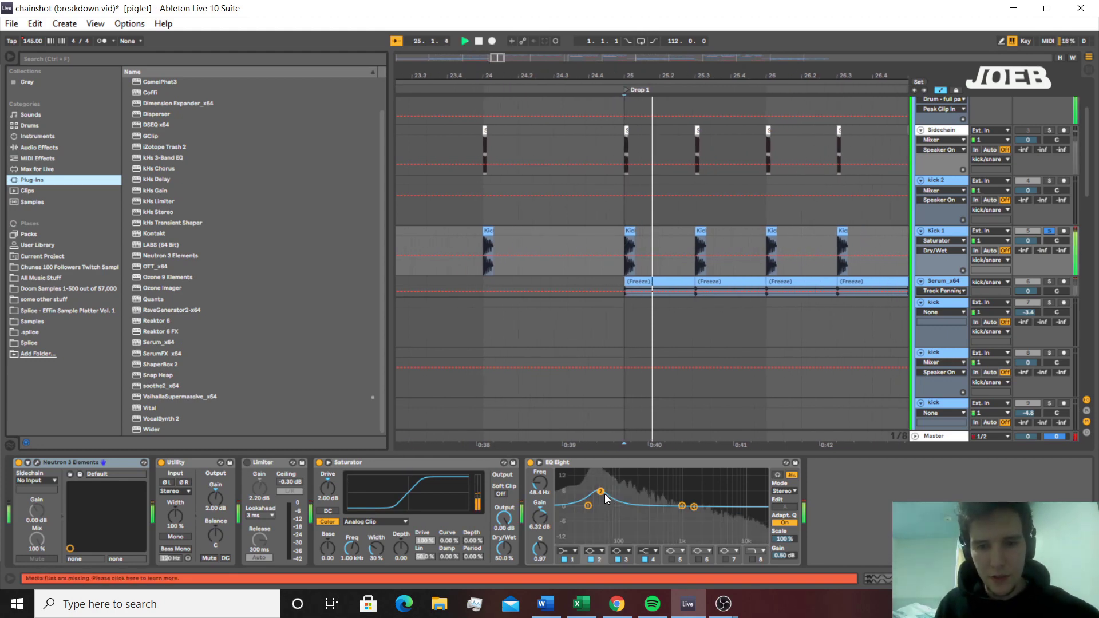
{"action": "key", "text": "space"}
Solo the Serum_x64 track below Kick 1 and play its frozen clips from bar 25
{"action": "left_click", "coordinate": [613, 234]}
{"action": "scroll", "coordinate": [624, 263], "scroll_direction": "down", "scroll_amount": 1}
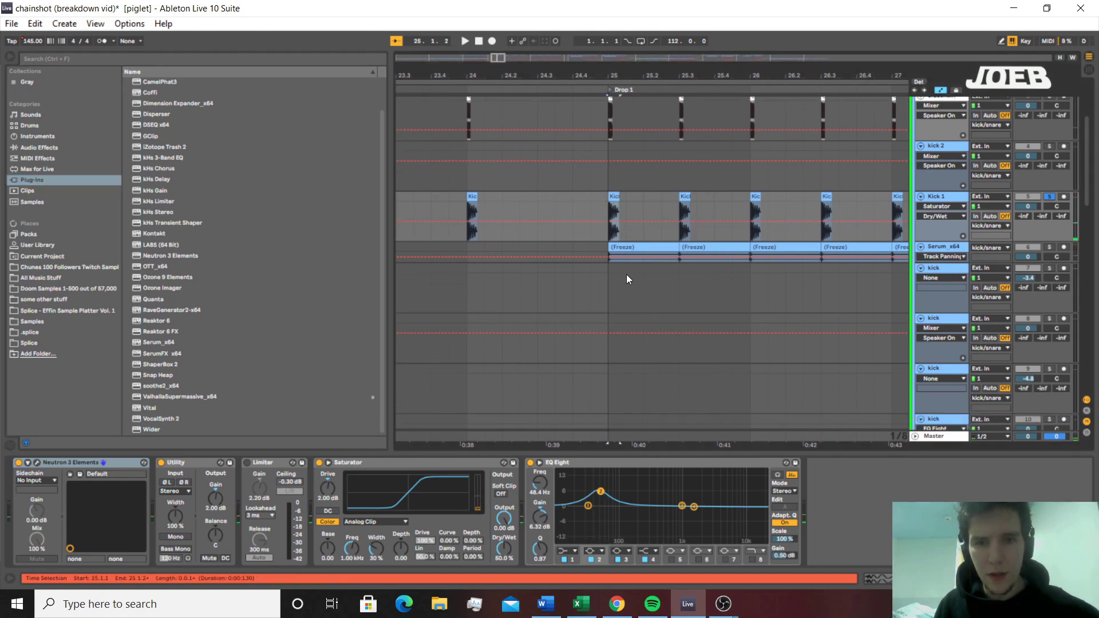
{"action": "left_click", "coordinate": [707, 252]}
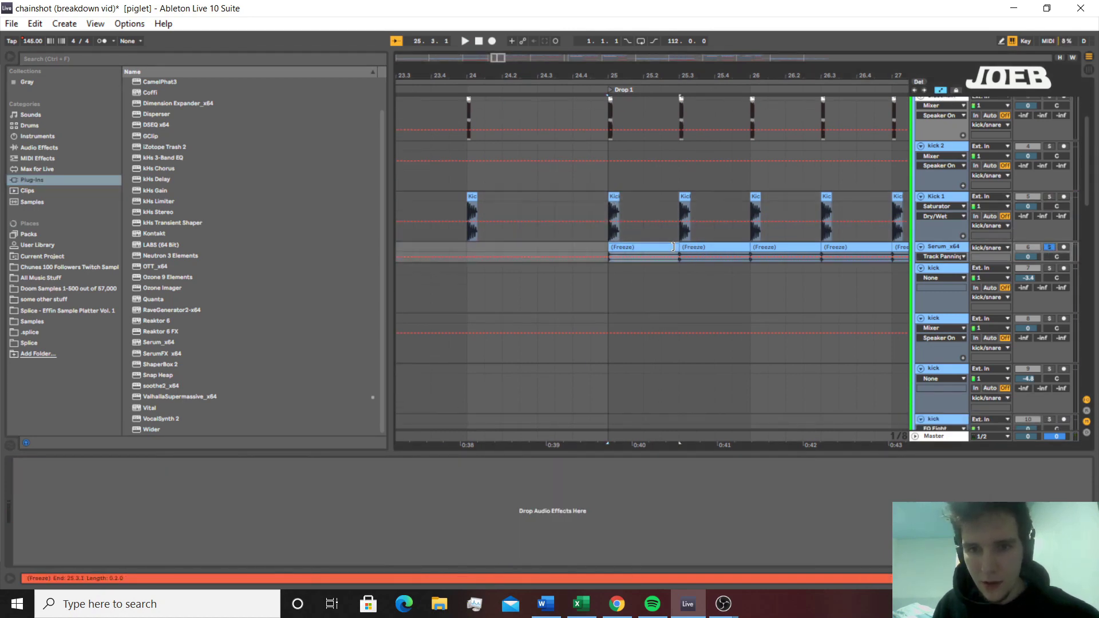
{"action": "key", "text": "space"}
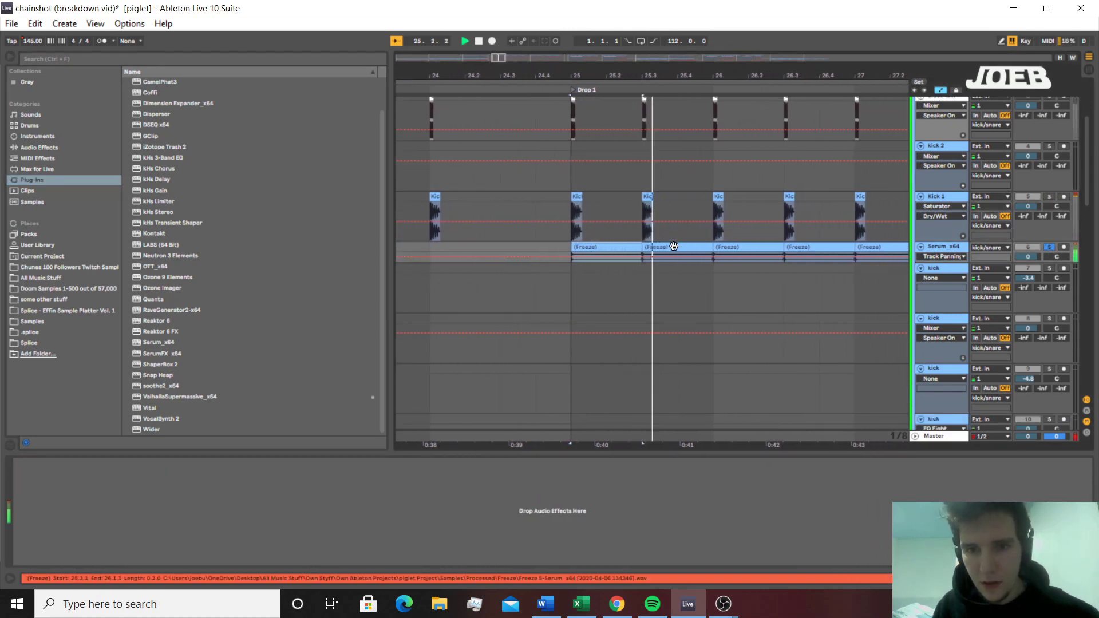
{"action": "left_click", "coordinate": [572, 249]}
{"action": "key", "text": "space"}
{"action": "key", "text": "space"}
Solo Snare 1, play its aweminus_snare_2 clip from 25.3 and check the clip's extent
{"action": "scroll", "coordinate": [572, 249], "scroll_direction": "down", "scroll_amount": 8}
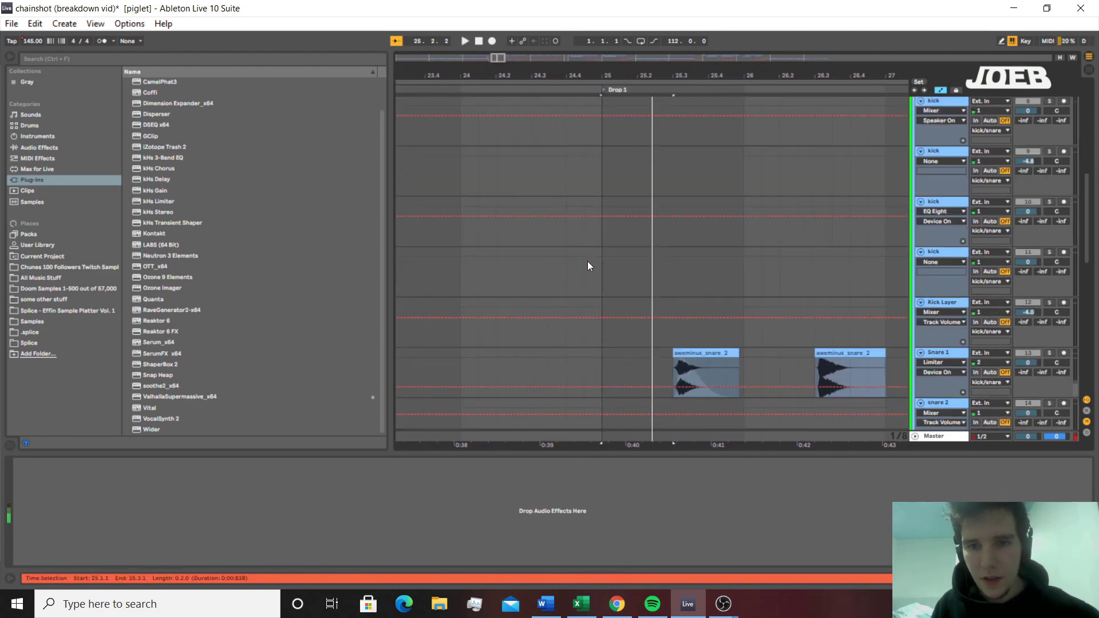
{"action": "key", "text": "space"}
{"action": "left_click", "coordinate": [687, 254]}
{"action": "left_click", "coordinate": [687, 258]}
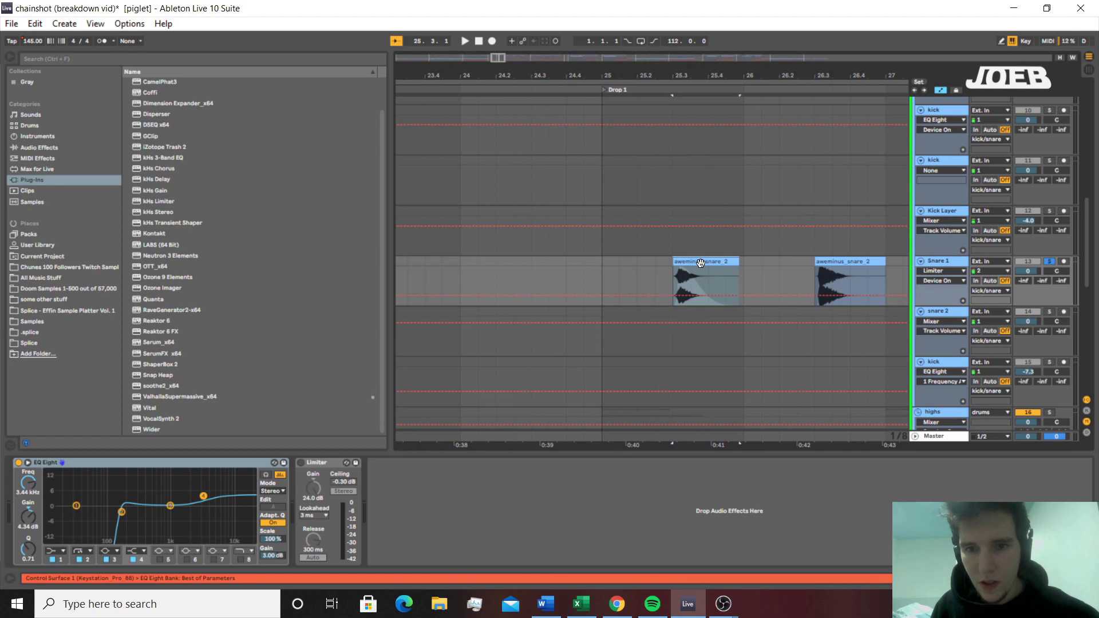
{"action": "key", "text": "space"}
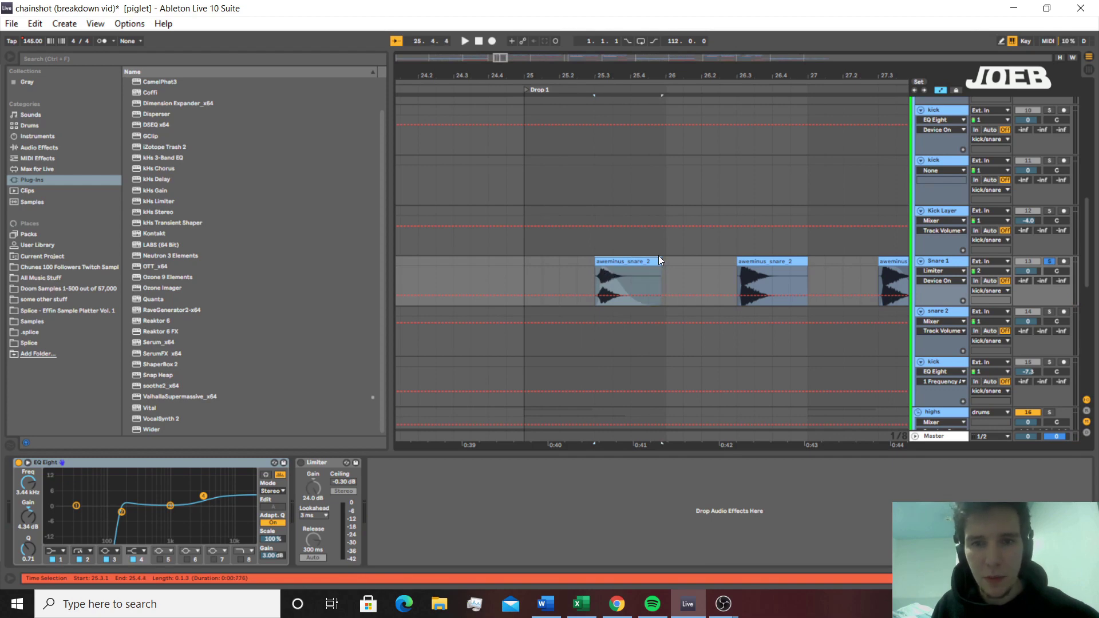
{"action": "left_click", "coordinate": [666, 268]}
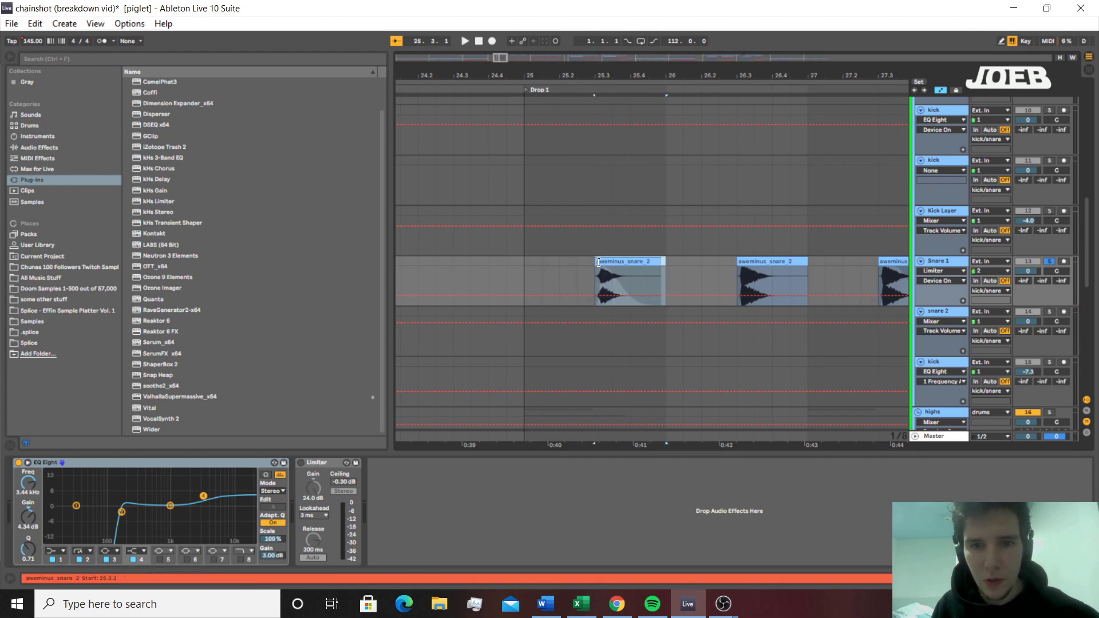
{"action": "left_click_drag", "start_coordinate": [599, 263], "coordinate": [642, 264]}
Unsolo Snare 1 and play the kick and snare layers together from 25.3
{"action": "scroll", "coordinate": [880, 325], "scroll_direction": "up", "scroll_amount": 3}
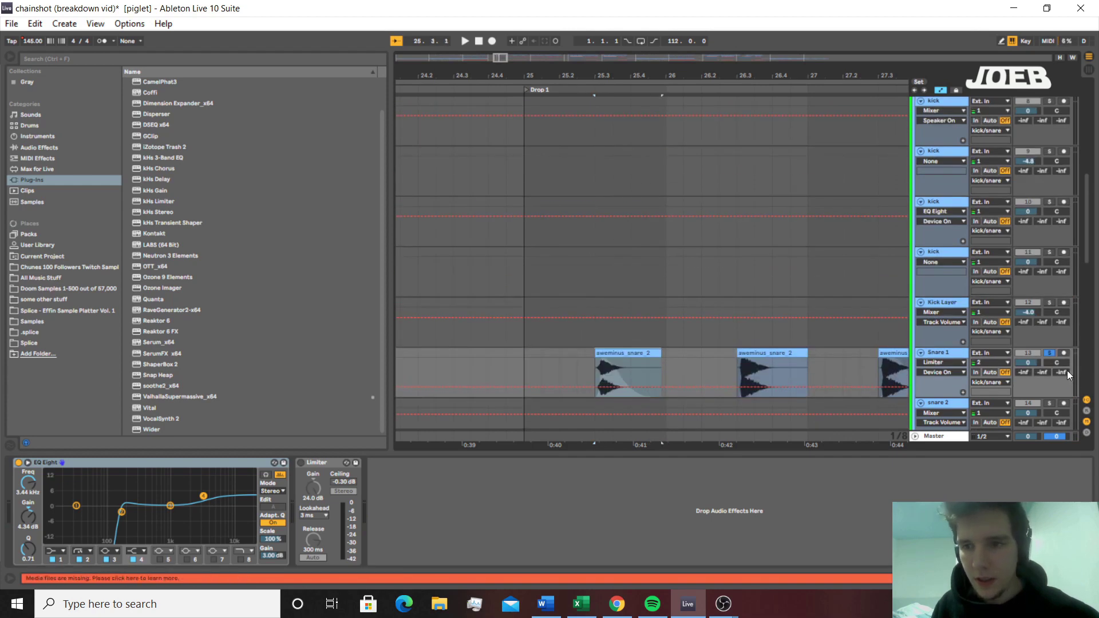
{"action": "scroll", "coordinate": [672, 343], "scroll_direction": "up", "scroll_amount": 10}
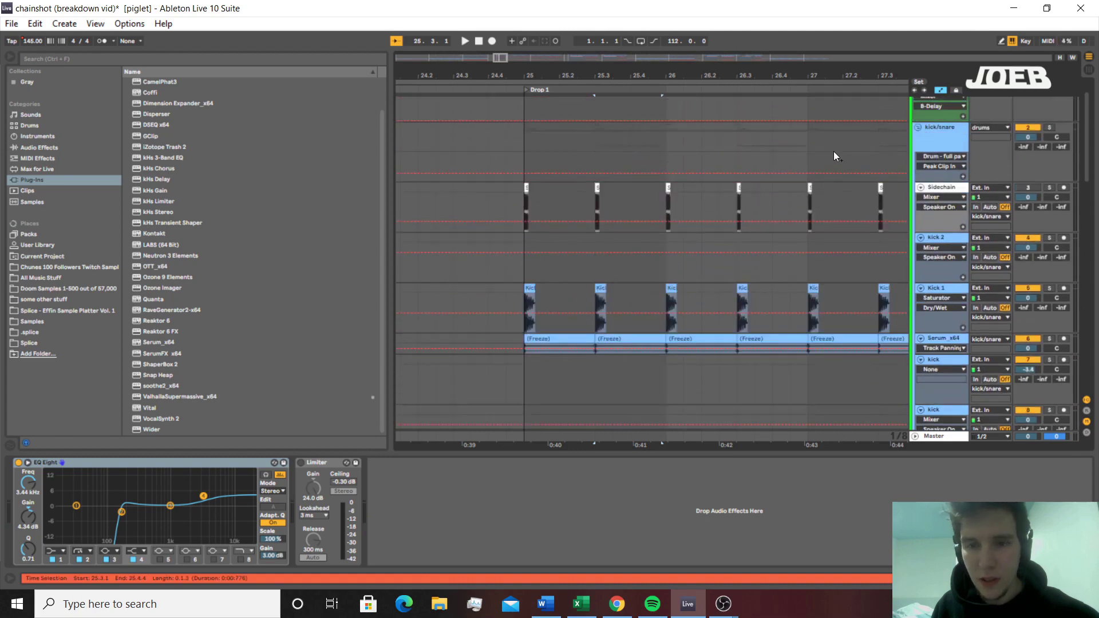
{"action": "scroll", "coordinate": [647, 308], "scroll_direction": "down", "scroll_amount": 11}
{"action": "key", "text": "space"}
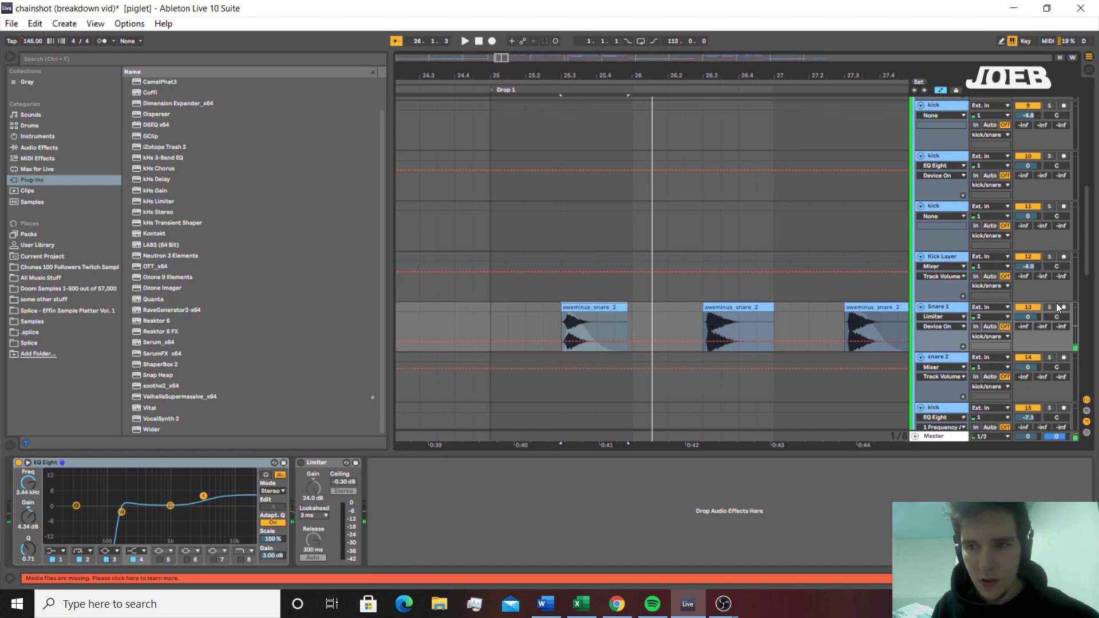
{"action": "scroll", "coordinate": [697, 299], "scroll_direction": "up", "scroll_amount": 1}
{"action": "scroll", "coordinate": [947, 339], "scroll_direction": "up", "scroll_amount": 10}
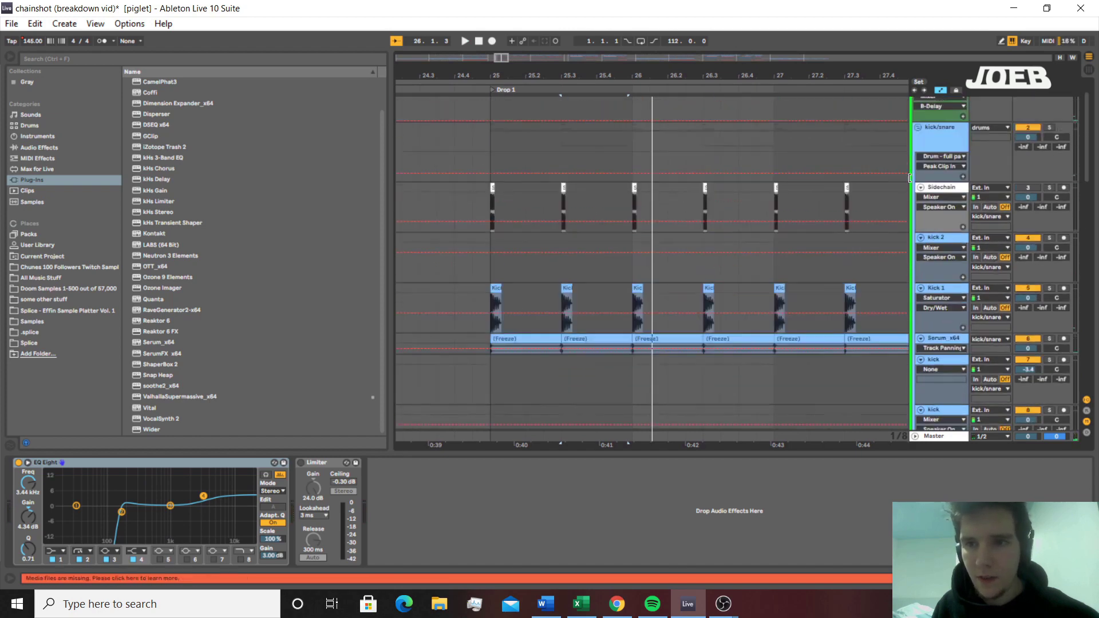
Collapse the kick/snare group, solo the highs group and play its ride and crash clips from bar 25
{"action": "left_click", "coordinate": [917, 162]}
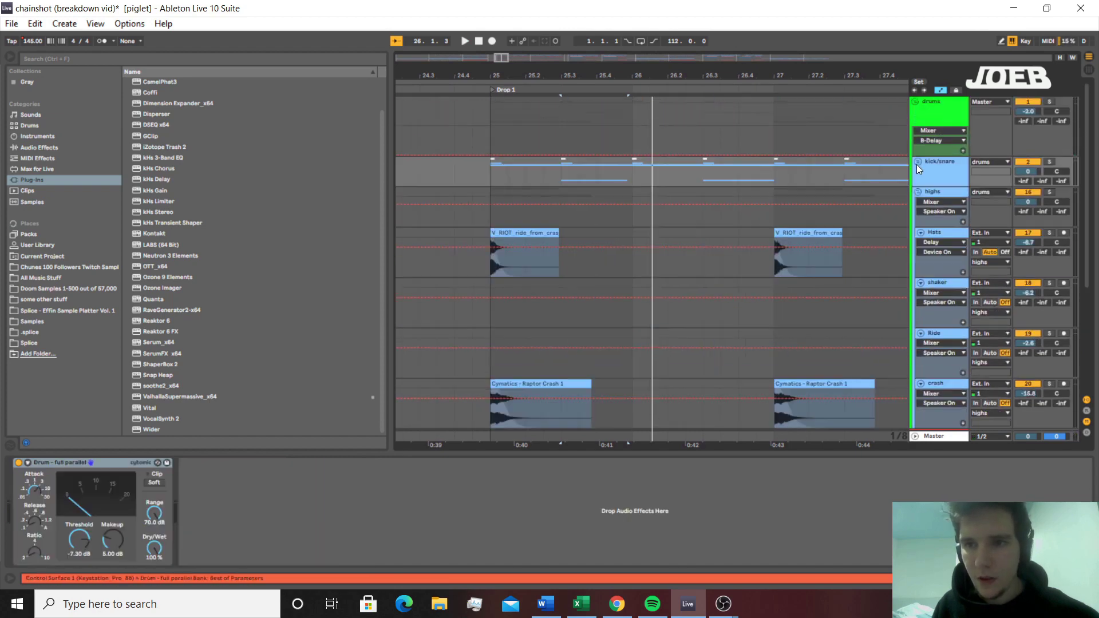
{"action": "key", "text": "space"}
{"action": "left_click", "coordinate": [541, 230]}
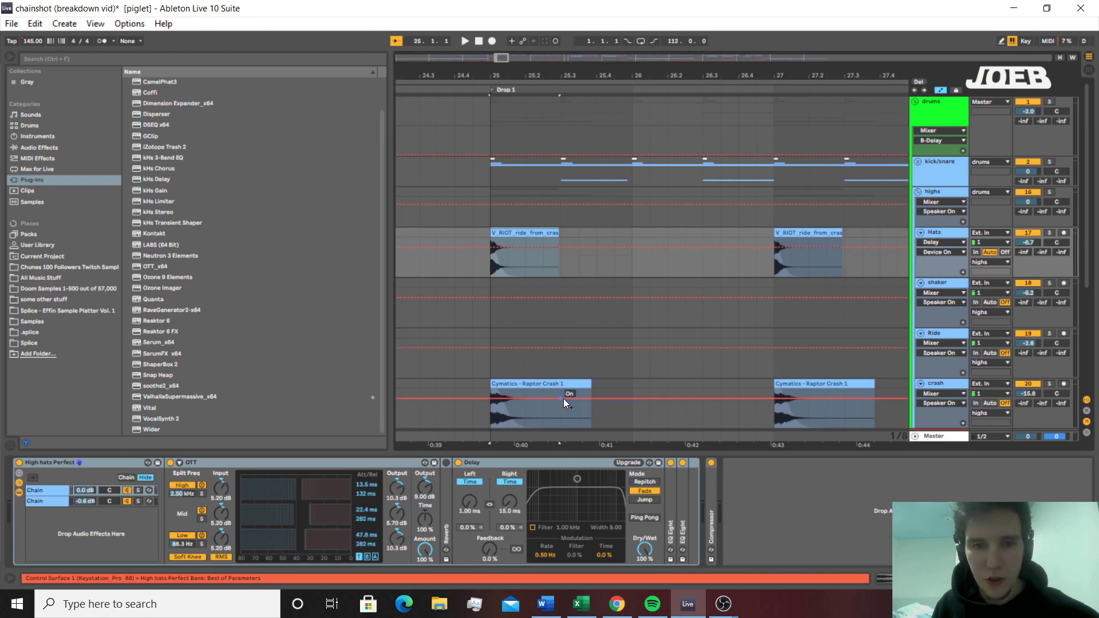
{"action": "scroll", "coordinate": [565, 404], "scroll_direction": "down", "scroll_amount": 1}
{"action": "left_click", "coordinate": [526, 338]}
{"action": "left_click", "coordinate": [515, 186]}
{"action": "key", "text": "space"}
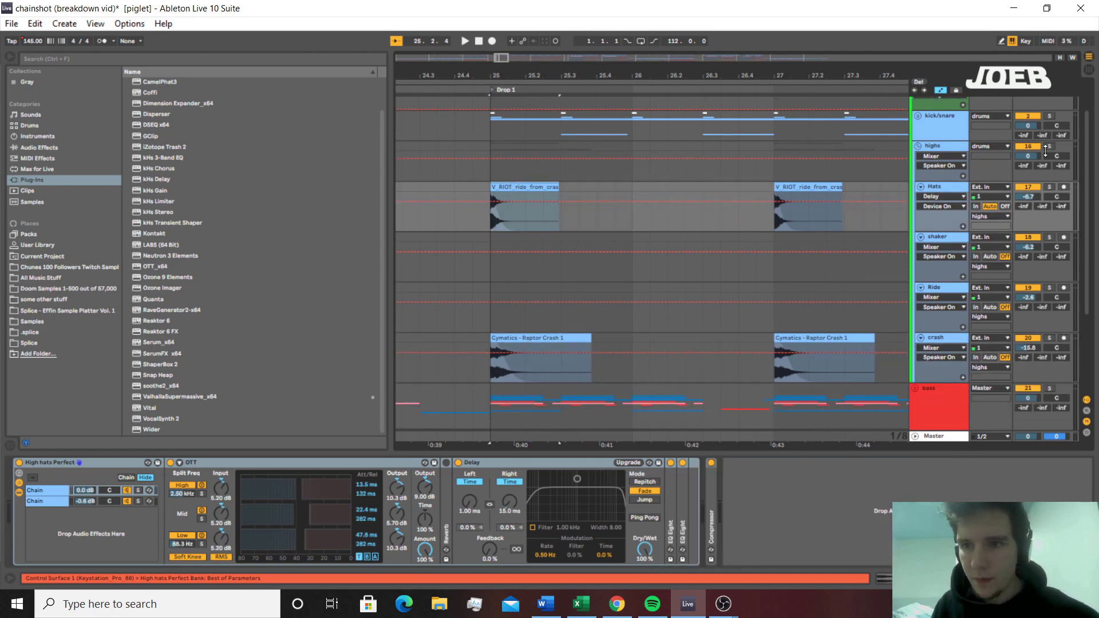
{"action": "key", "text": "space"}
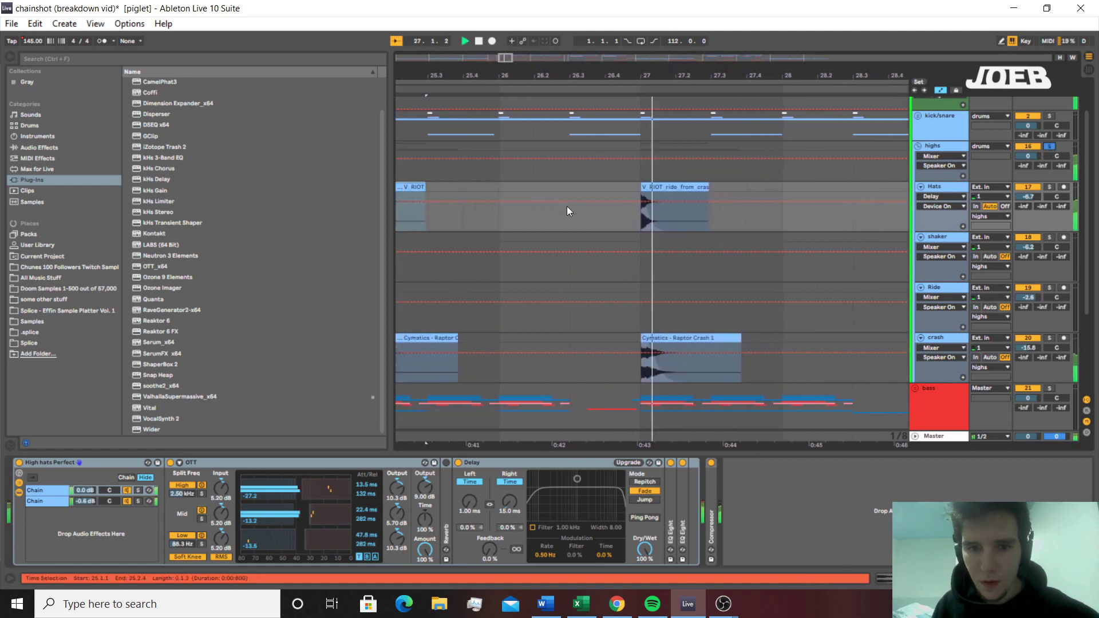
Select the ride clip at bar 27, solo Hats and solo the second chain of its High hats Perfect rack
{"action": "key", "text": "space"}
{"action": "left_click", "coordinate": [596, 181]}
{"action": "left_click", "coordinate": [597, 185]}
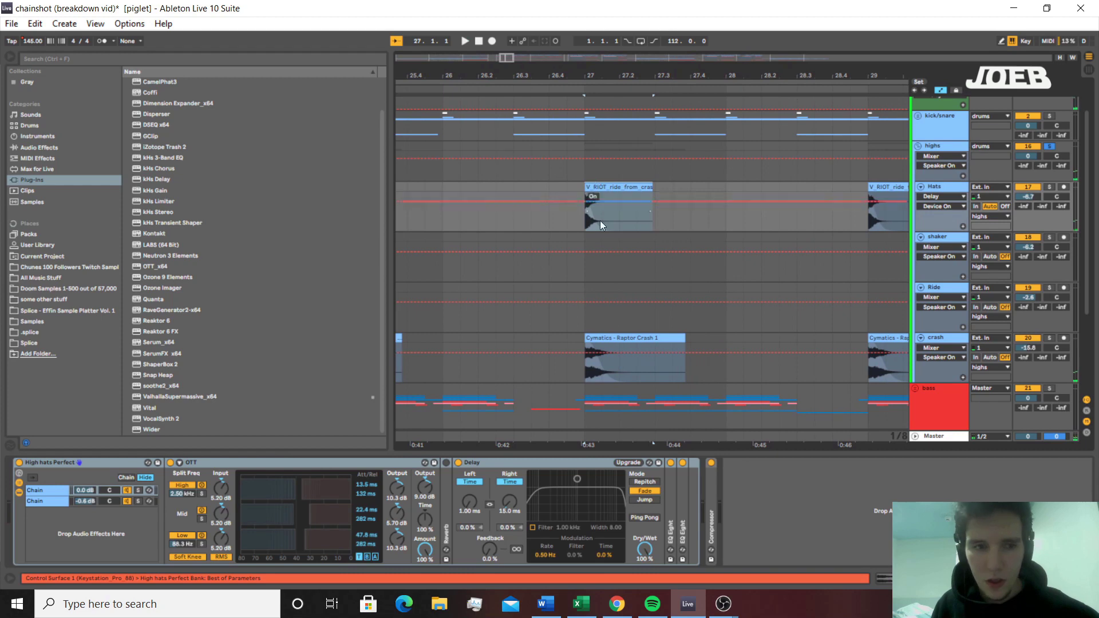
{"action": "left_click", "coordinate": [248, 461]}
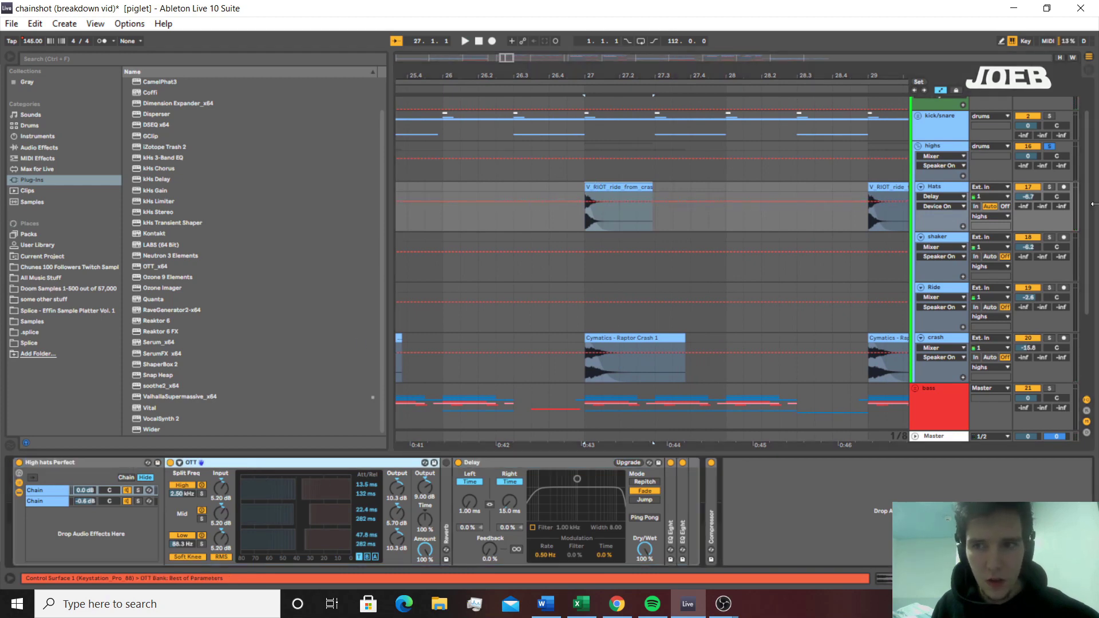
{"action": "left_click", "coordinate": [1050, 188]}
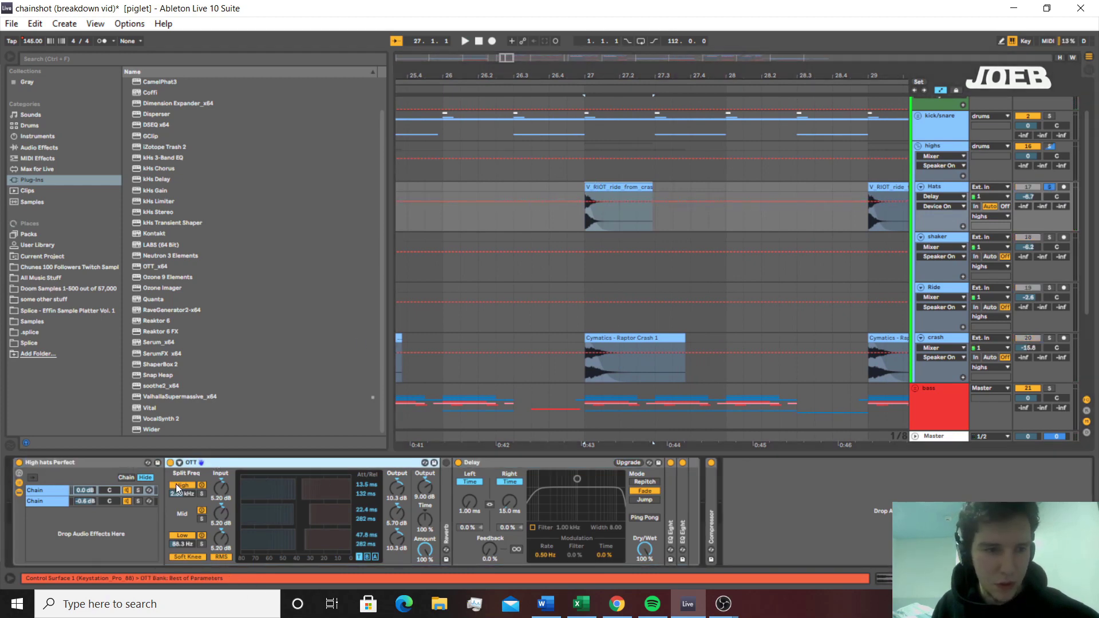
{"action": "left_click", "coordinate": [139, 502]}
{"action": "left_click", "coordinate": [50, 501]}
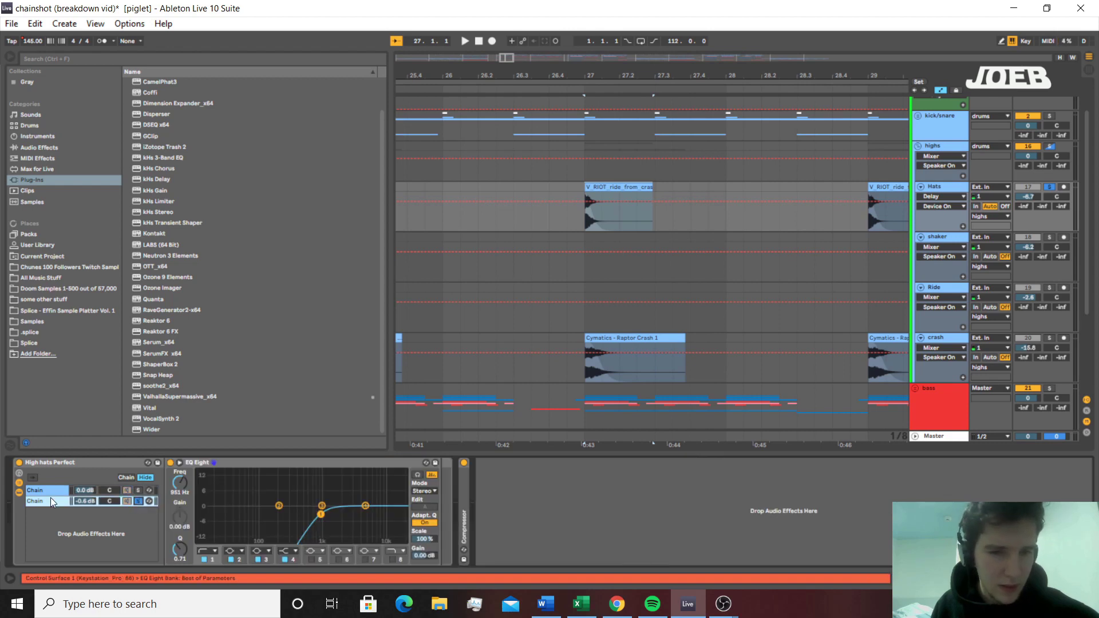
Solo the rack's first chain, play it and examine its OTT, Delay and first EQ Eight
{"action": "left_click", "coordinate": [139, 494]}
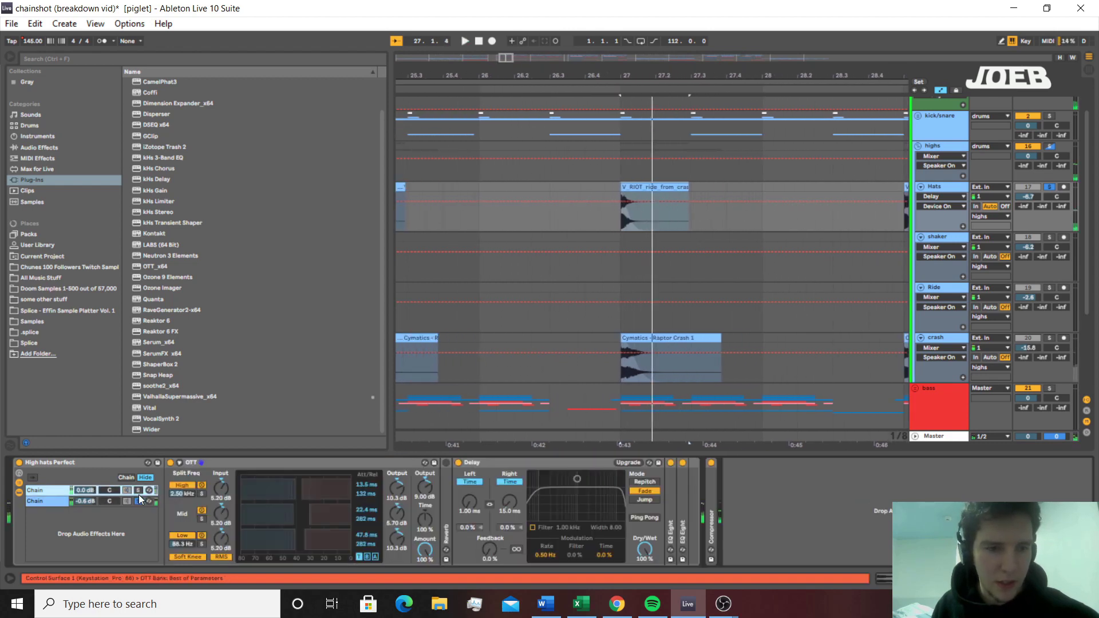
{"action": "left_click", "coordinate": [281, 473]}
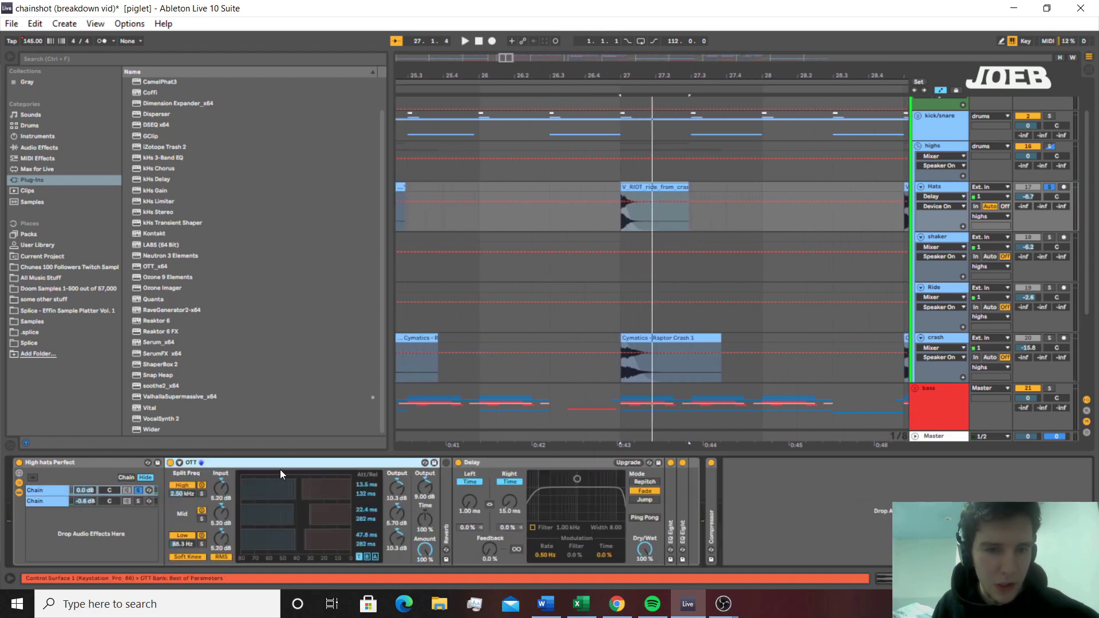
{"action": "left_click", "coordinate": [496, 463]}
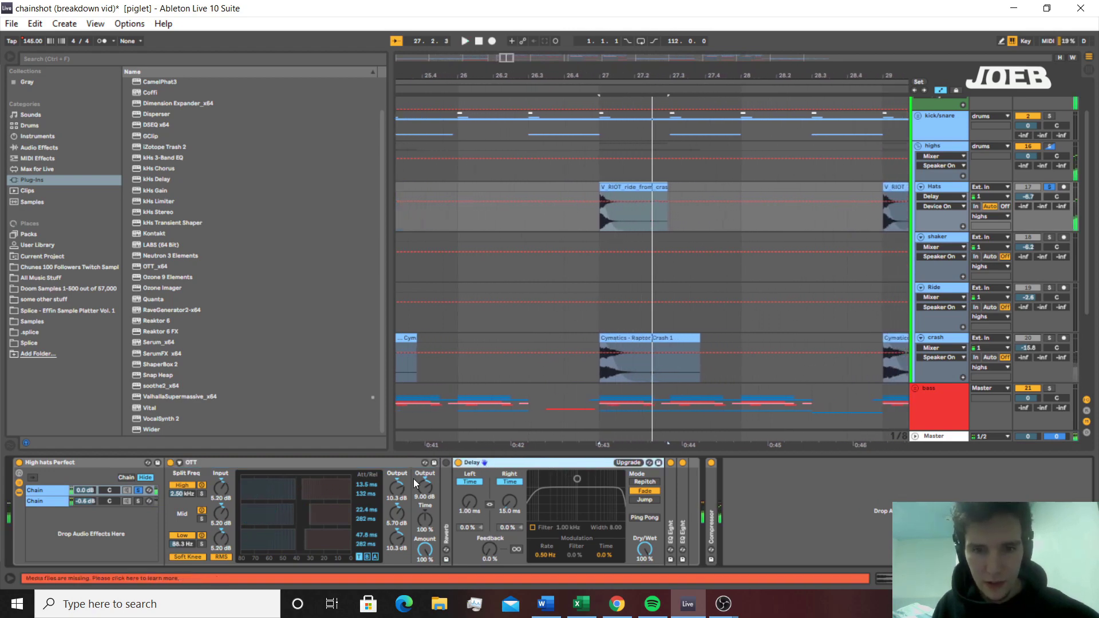
{"action": "double_click", "coordinate": [672, 529]}
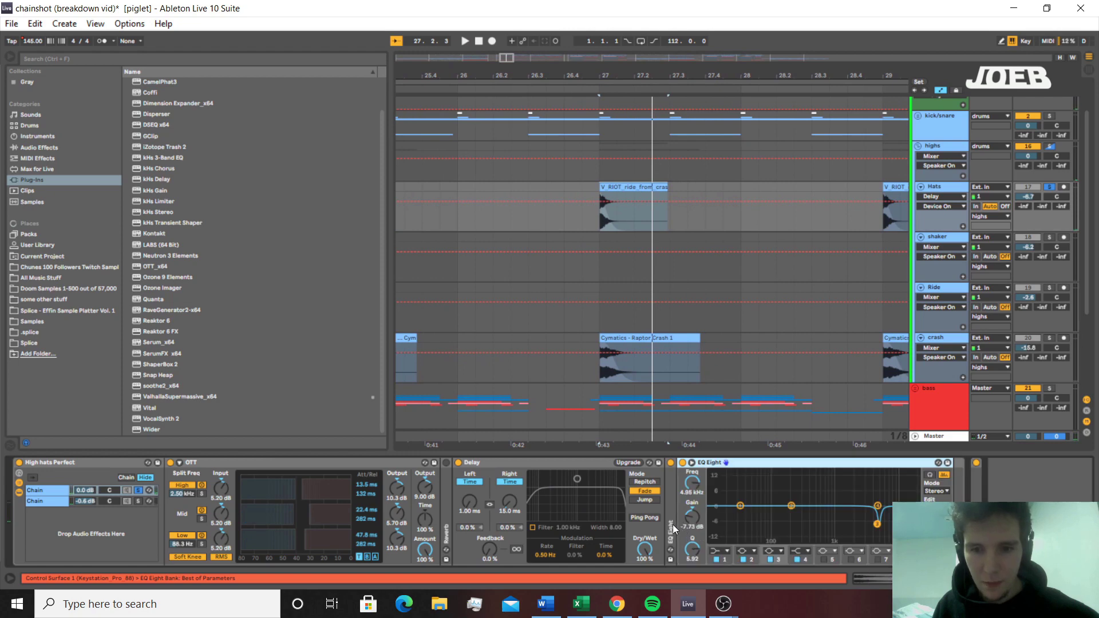
Unsolo the hats rack's first chain, solo the crash track and play its bar 27 clip while examining its High hats Perfect rack
{"action": "key", "text": "Delete"}
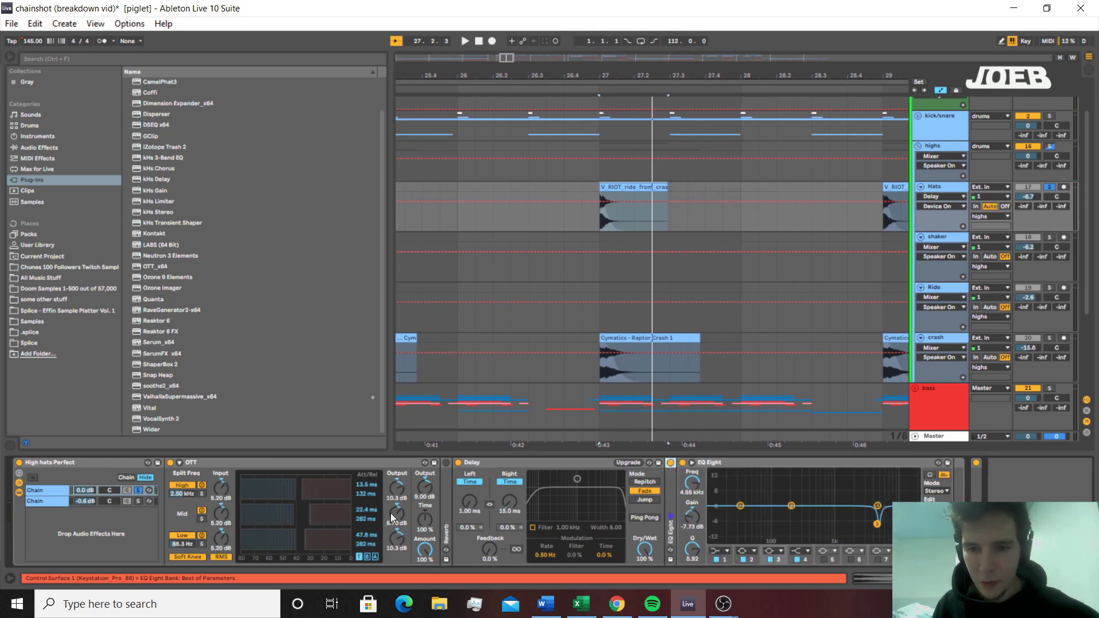
{"action": "left_click", "coordinate": [137, 491]}
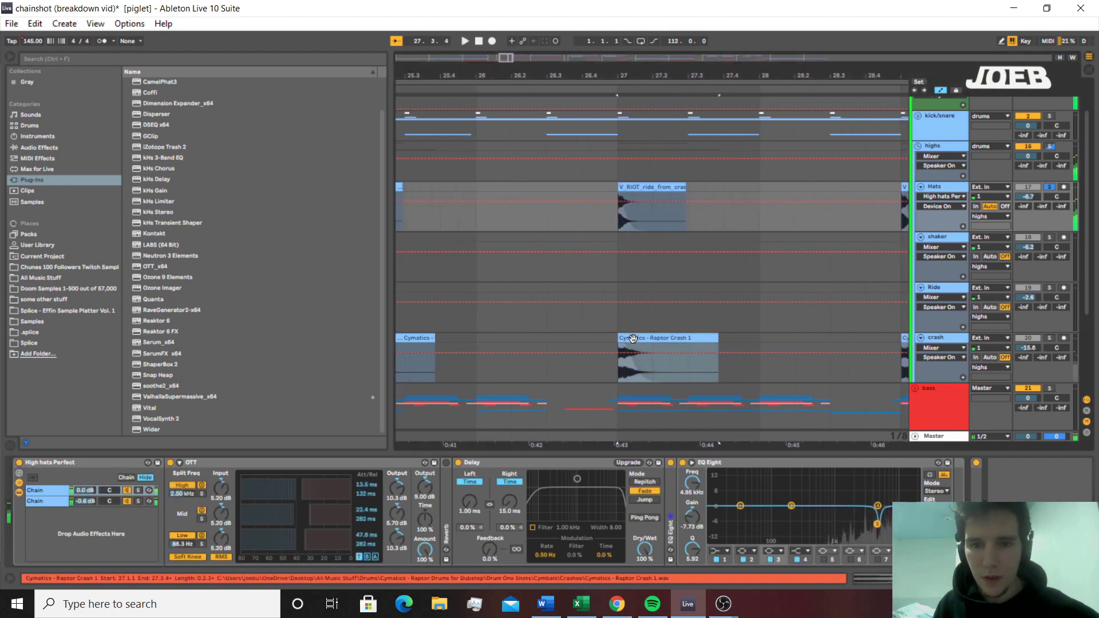
{"action": "left_click", "coordinate": [633, 339]}
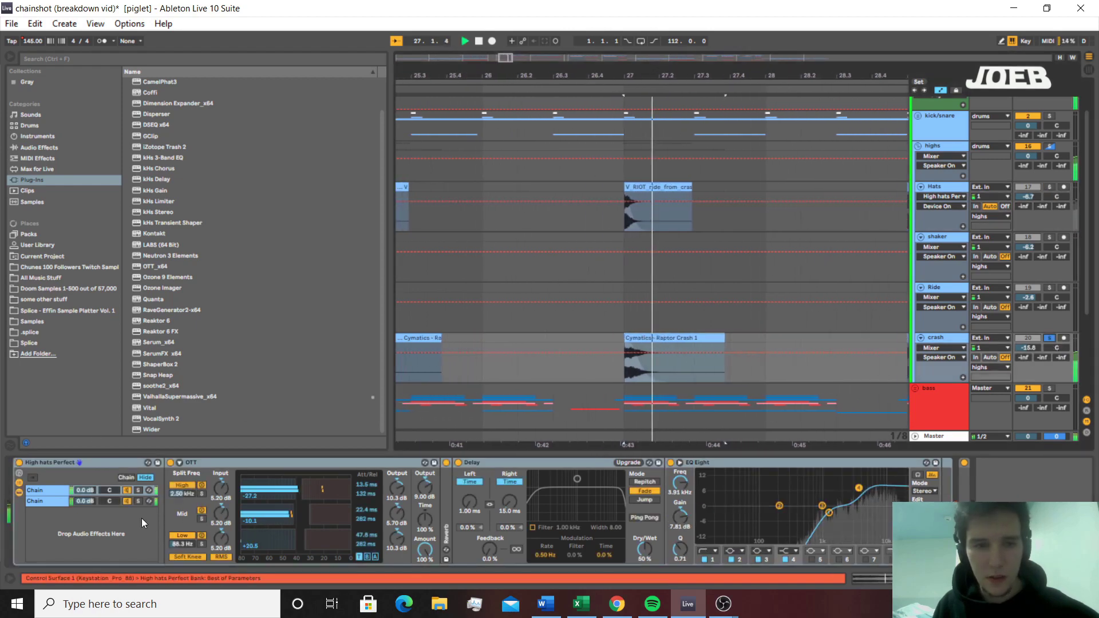
{"action": "left_click", "coordinate": [19, 463]}
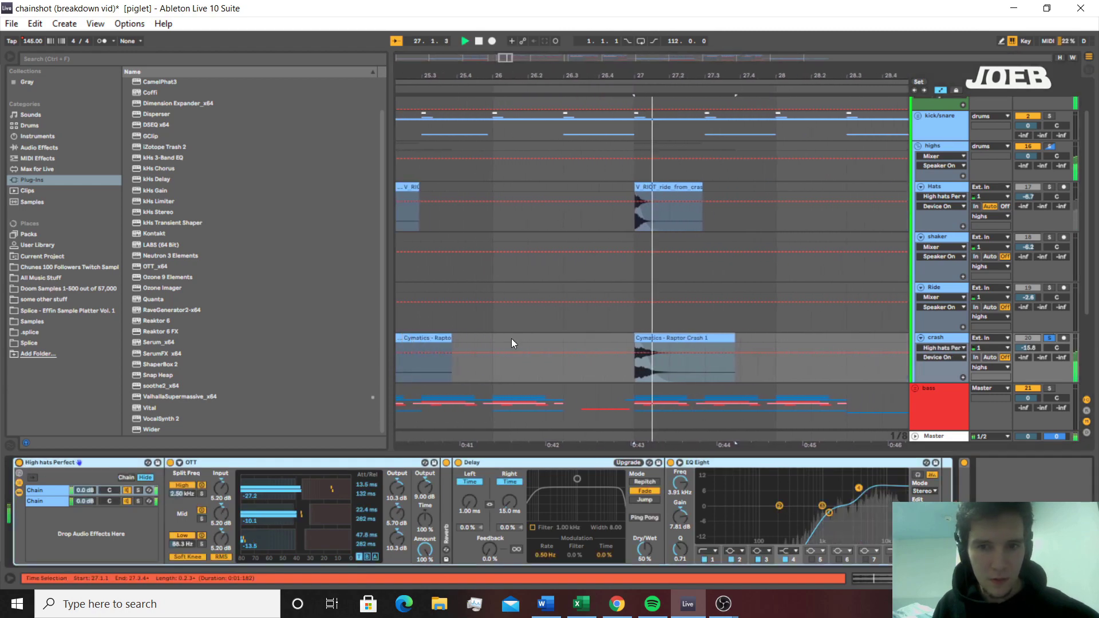
{"action": "key", "text": "space"}
Expand the bass group, select the first Freeze 25-Serum_x64 clip at bar 25 and solo its track
{"action": "left_click", "coordinate": [524, 410]}
{"action": "scroll", "coordinate": [524, 407], "scroll_direction": "down", "scroll_amount": 2}
{"action": "key", "text": "minus"}
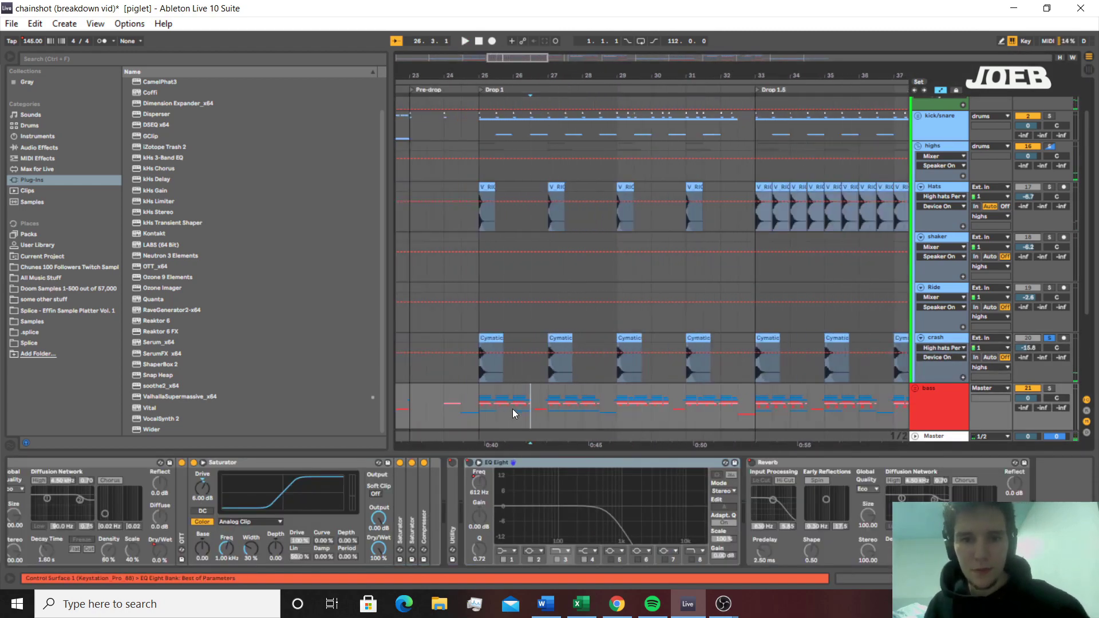
{"action": "scroll", "coordinate": [979, 328], "scroll_direction": "down", "scroll_amount": 3}
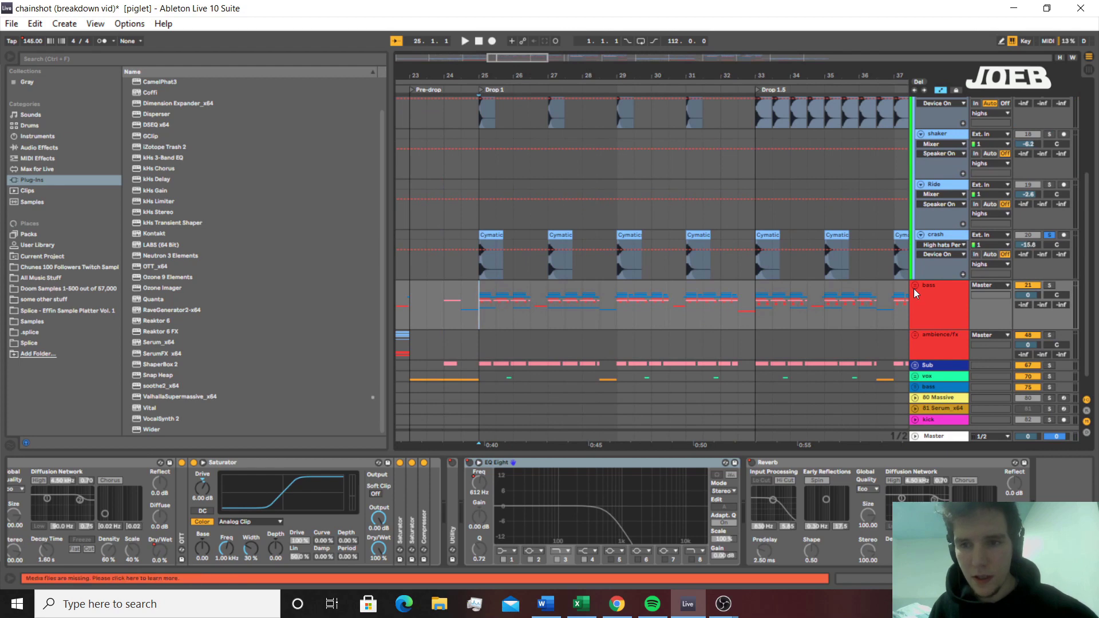
{"action": "scroll", "coordinate": [768, 351], "scroll_direction": "down", "scroll_amount": 10}
{"action": "scroll", "coordinate": [539, 350], "scroll_direction": "down", "scroll_amount": 3}
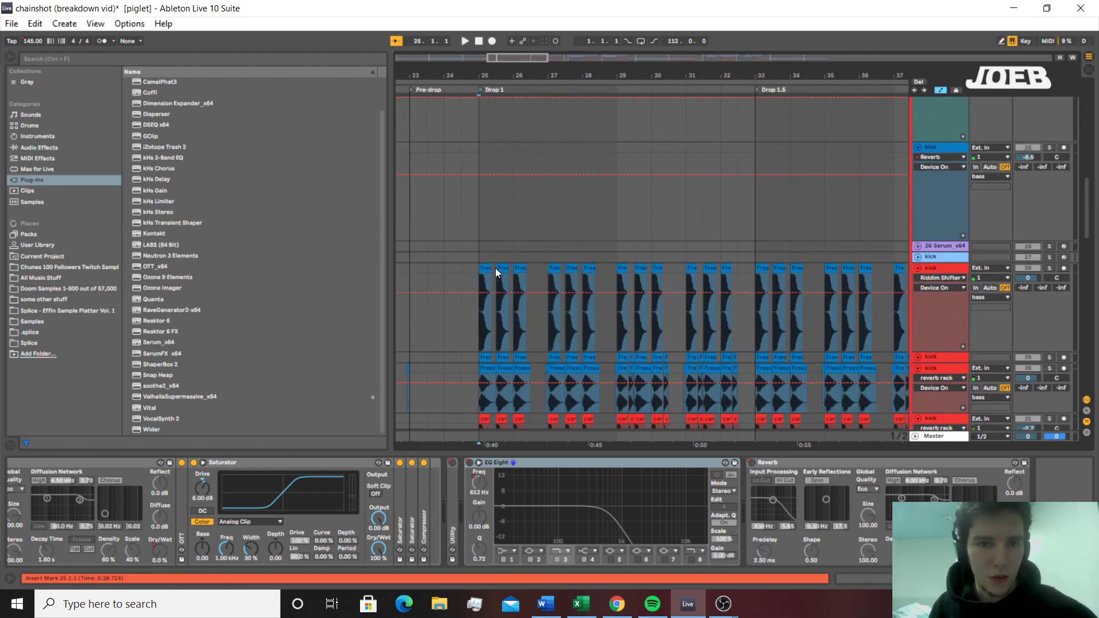
{"action": "left_click", "coordinate": [491, 269]}
{"action": "scroll", "coordinate": [481, 267], "scroll_direction": "up", "scroll_amount": 3}
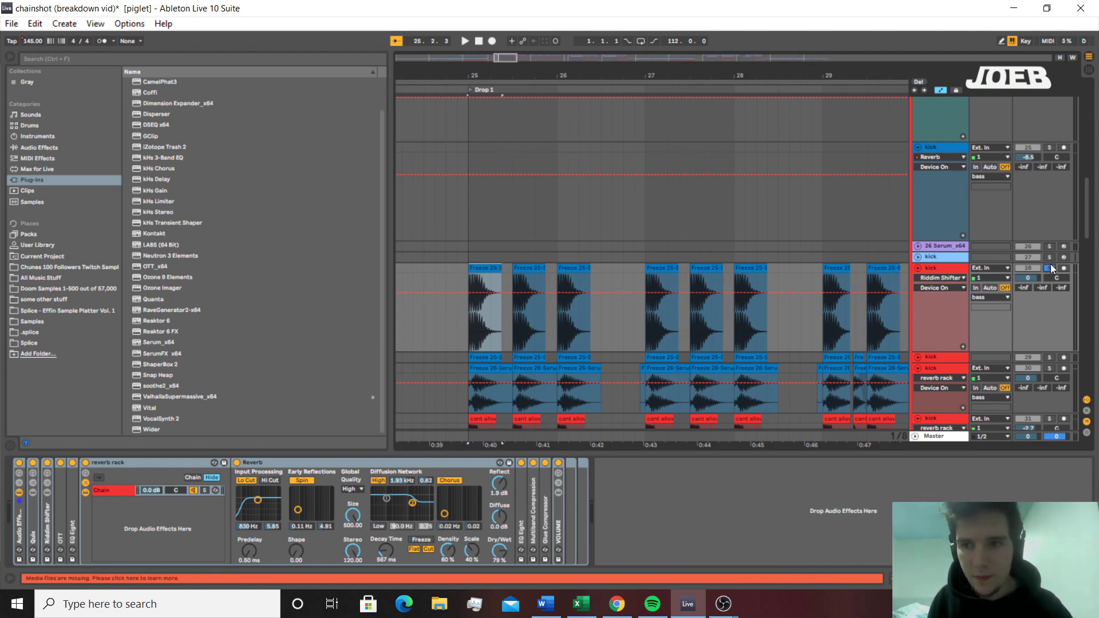
Play the soloed Freeze 25-Serum_x64 clips from the start of Drop 1 and reselect the first one
{"action": "key", "text": "space"}
{"action": "left_click", "coordinate": [616, 270]}
{"action": "key", "text": "space"}
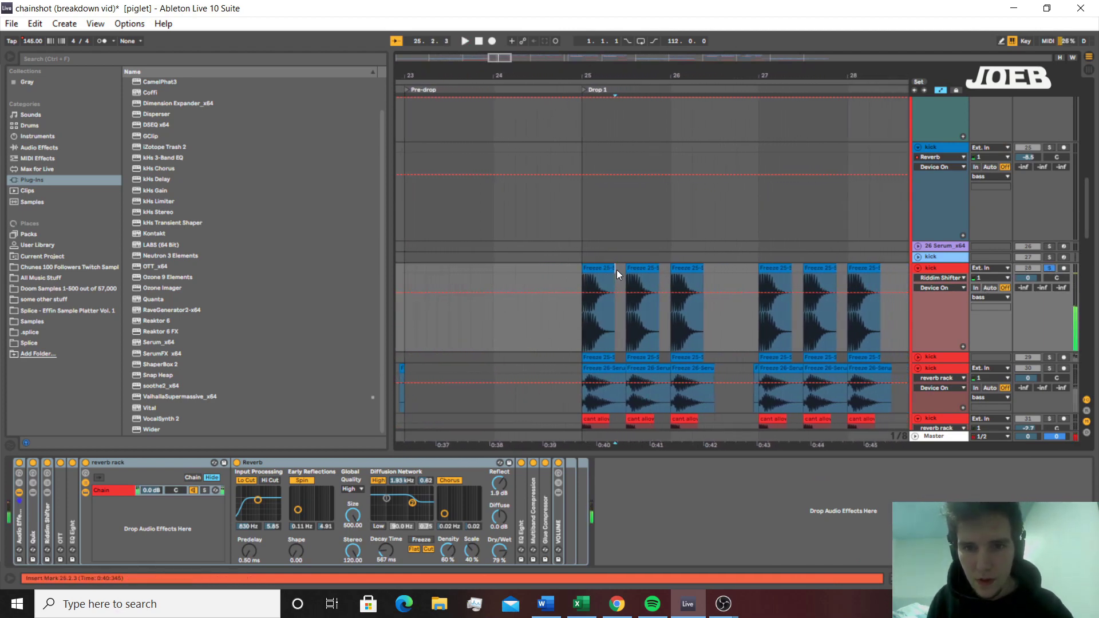
{"action": "left_click", "coordinate": [615, 269]}
{"action": "scroll", "coordinate": [613, 270], "scroll_direction": "up", "scroll_amount": 2}
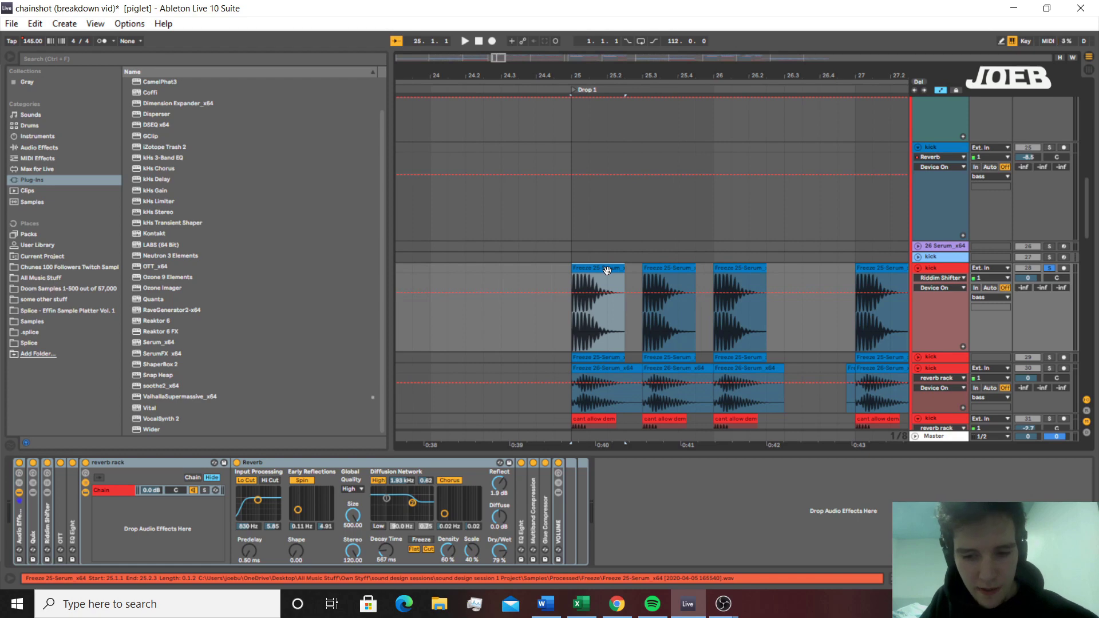
{"action": "scroll", "coordinate": [608, 270], "scroll_direction": "up", "scroll_amount": 2}
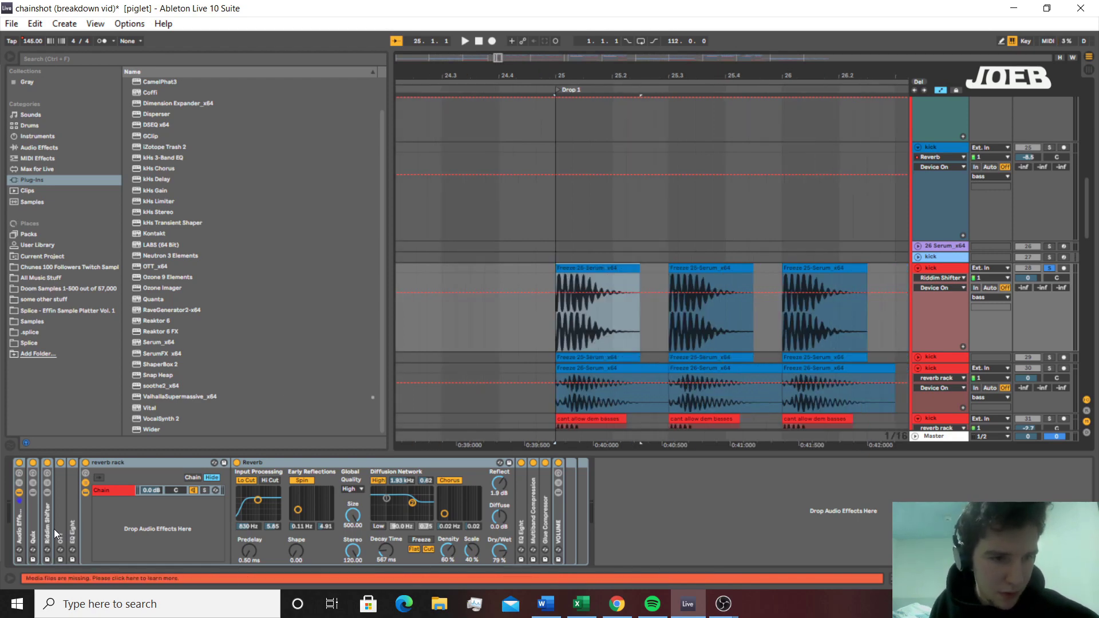
Play the bass clips again and examine the track's reverb rack, Quix and the unfolded Riddim Shifter rack
{"action": "left_click", "coordinate": [166, 458]}
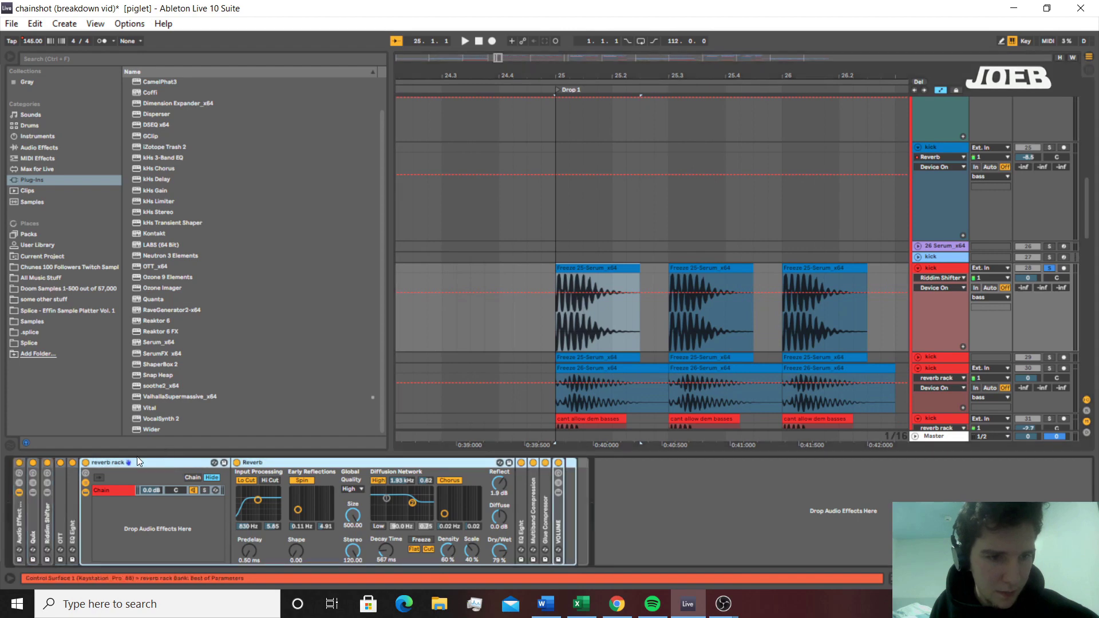
{"action": "key", "text": "space"}
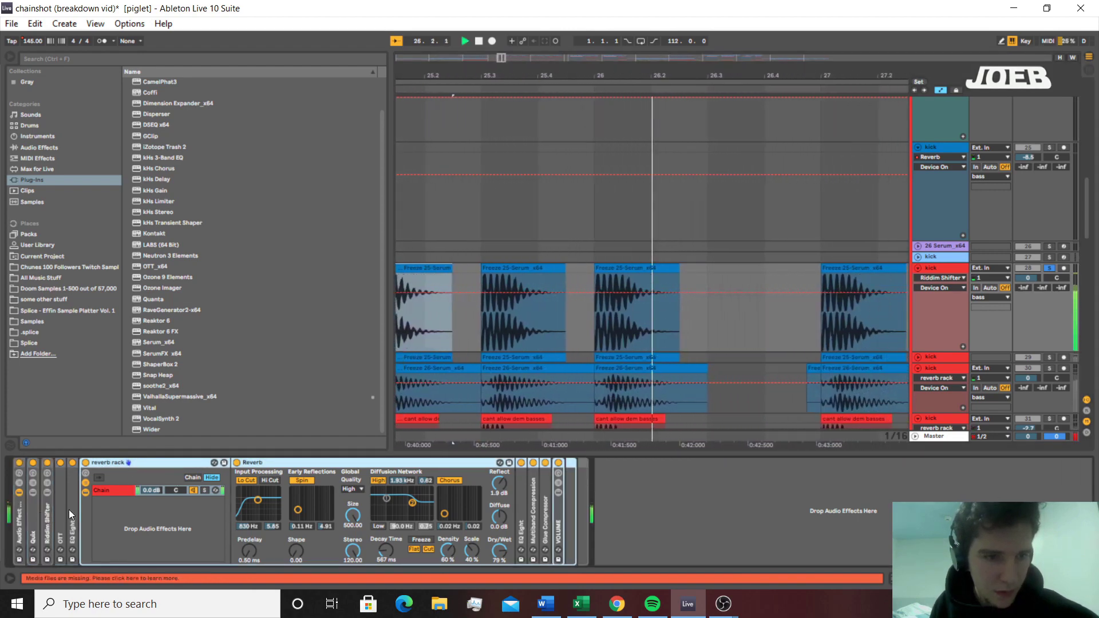
{"action": "double_click", "coordinate": [47, 517]}
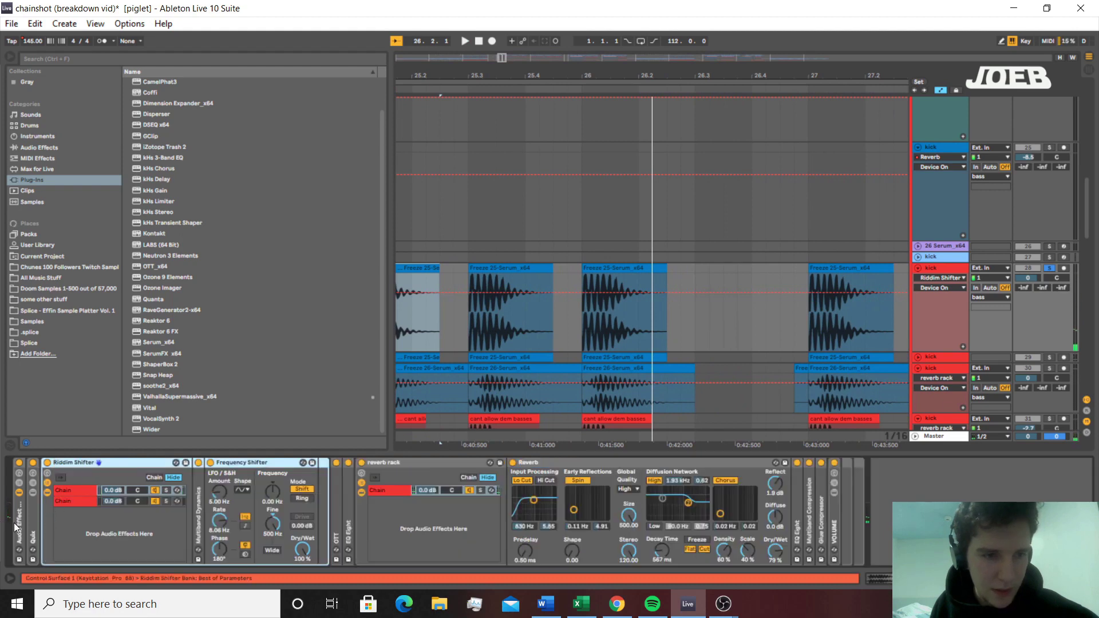
{"action": "double_click", "coordinate": [36, 522]}
{"action": "double_click", "coordinate": [94, 461]}
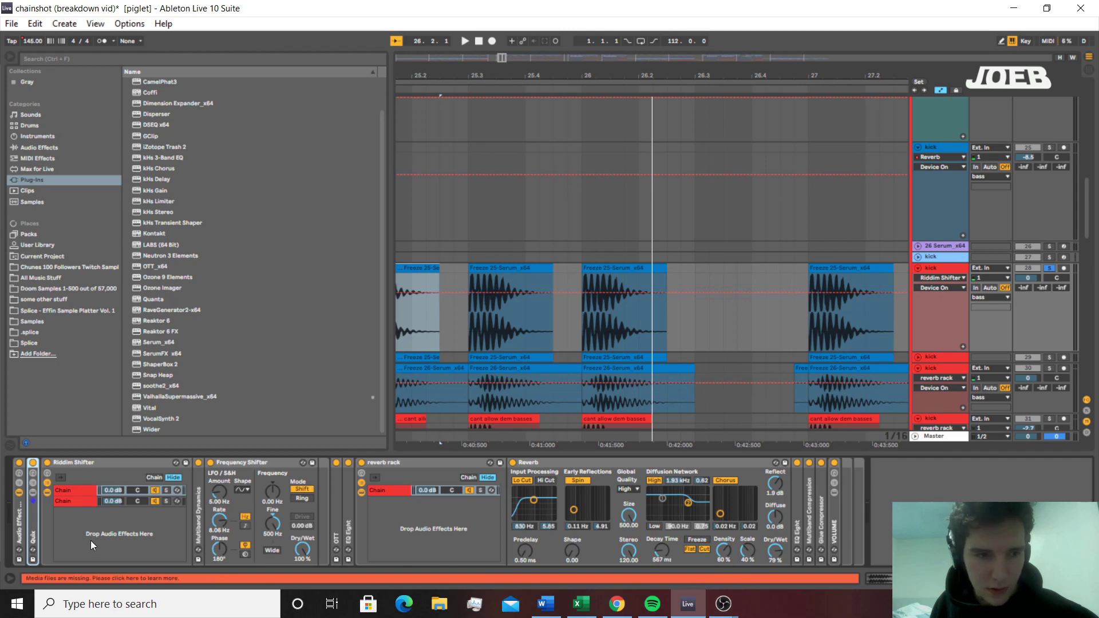
{"action": "left_click", "coordinate": [105, 461]}
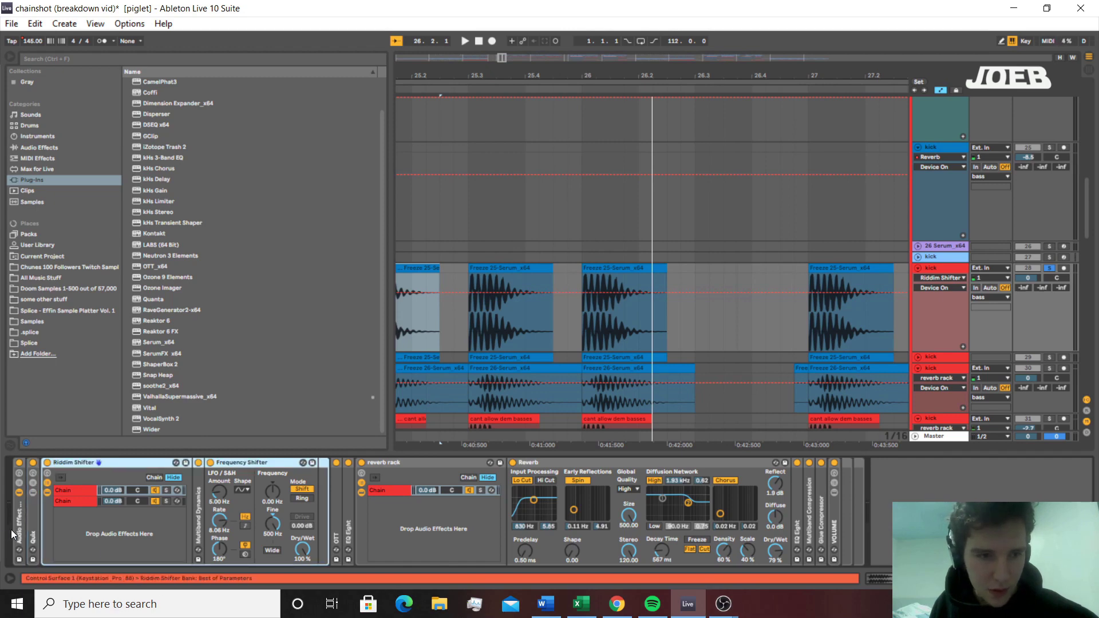
Delete the Quix device from the soloed bass track and play the track from bar 25
{"action": "left_click", "coordinate": [33, 524]}
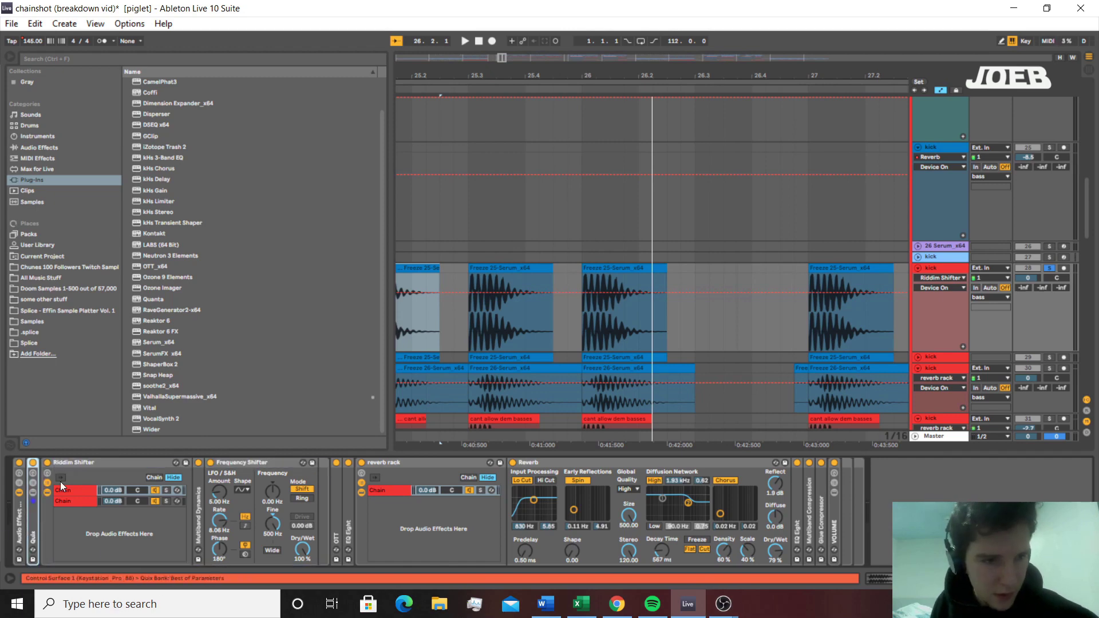
{"action": "key", "text": "Delete"}
{"action": "key", "text": "space"}
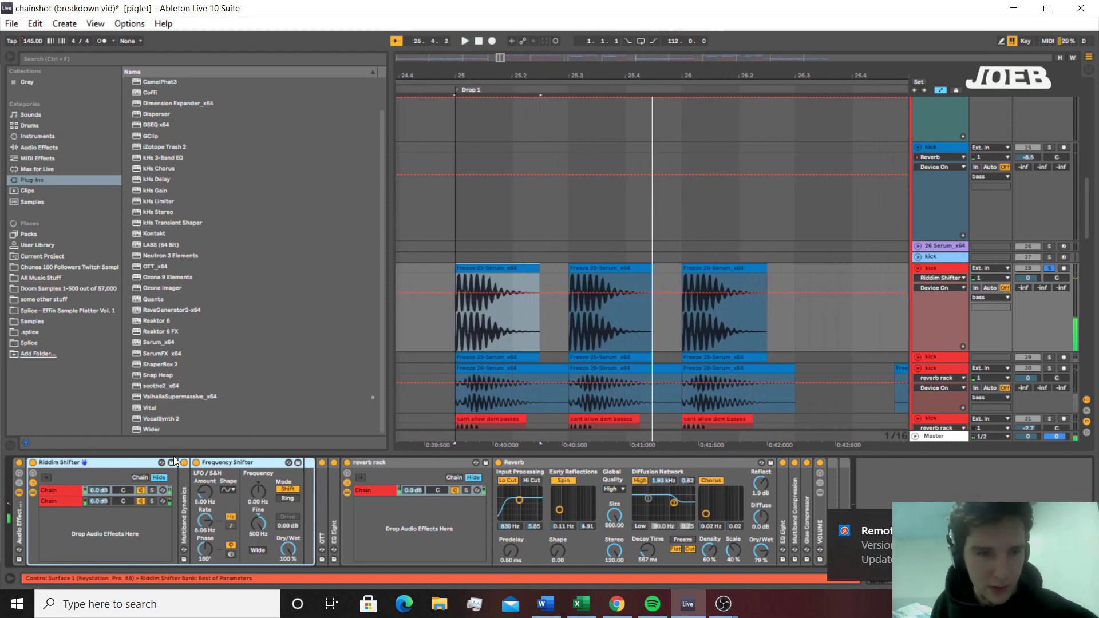
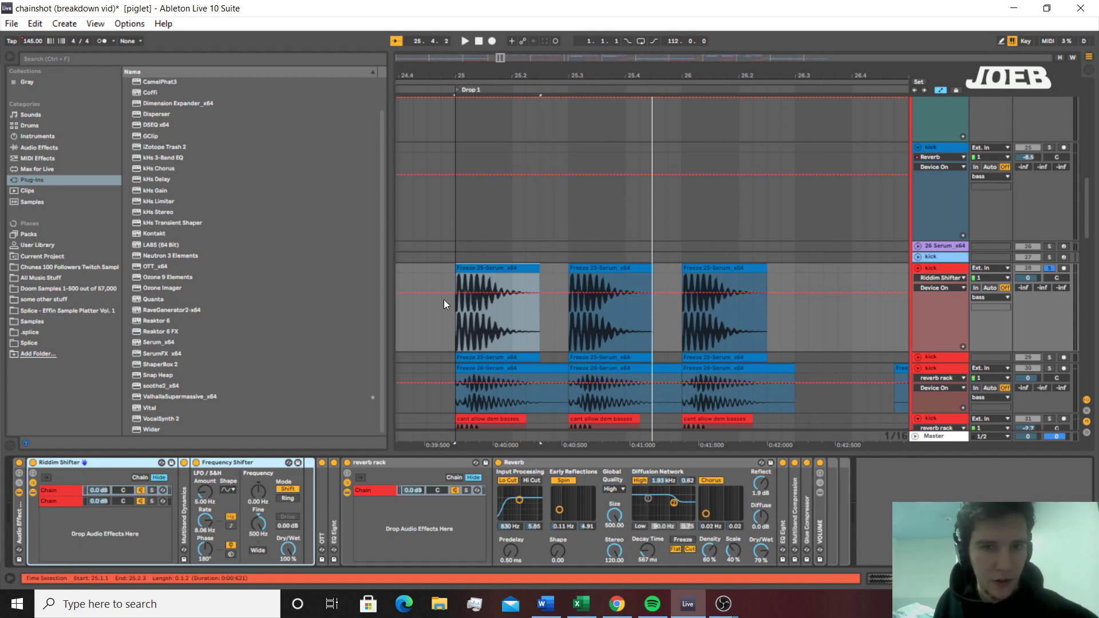
Reselect the bar 25 clip and examine the Riddim Shifter rack's Frequency Shifter and its second chain's Multiband Dynamics
{"action": "left_click", "coordinate": [541, 274]}
{"action": "left_click", "coordinate": [538, 269]}
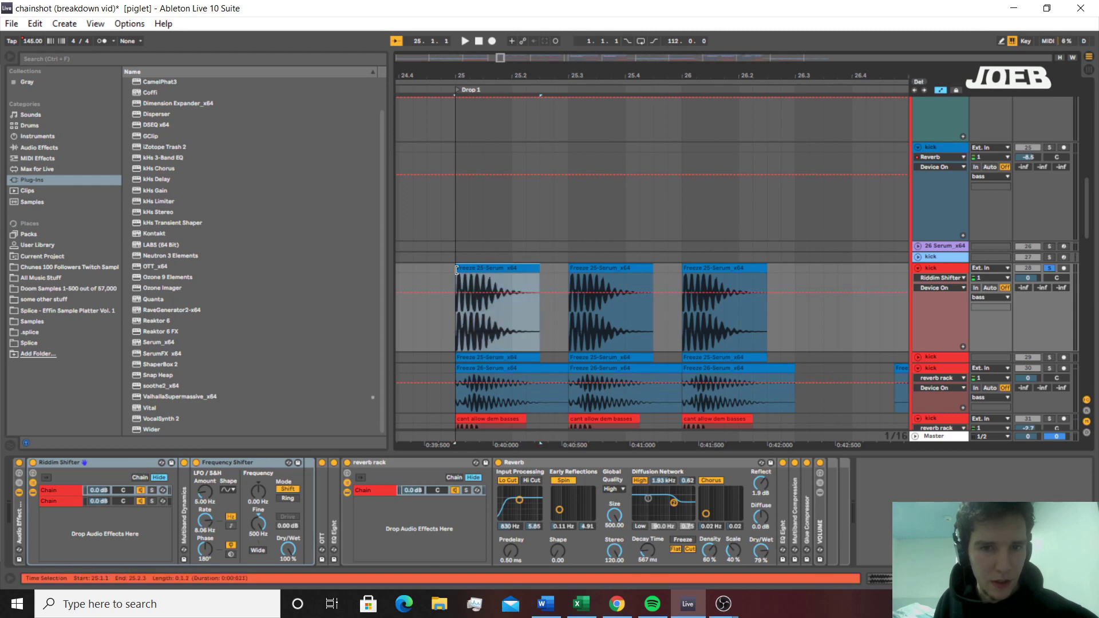
{"action": "left_click", "coordinate": [106, 463]}
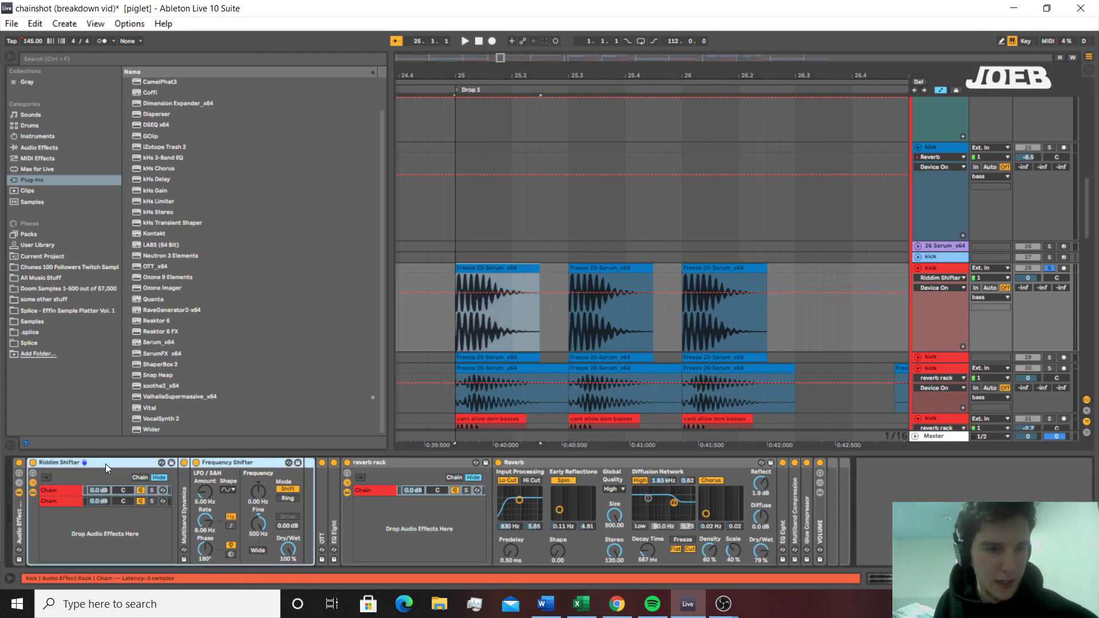
{"action": "left_click", "coordinate": [250, 462]}
{"action": "left_click", "coordinate": [108, 502]}
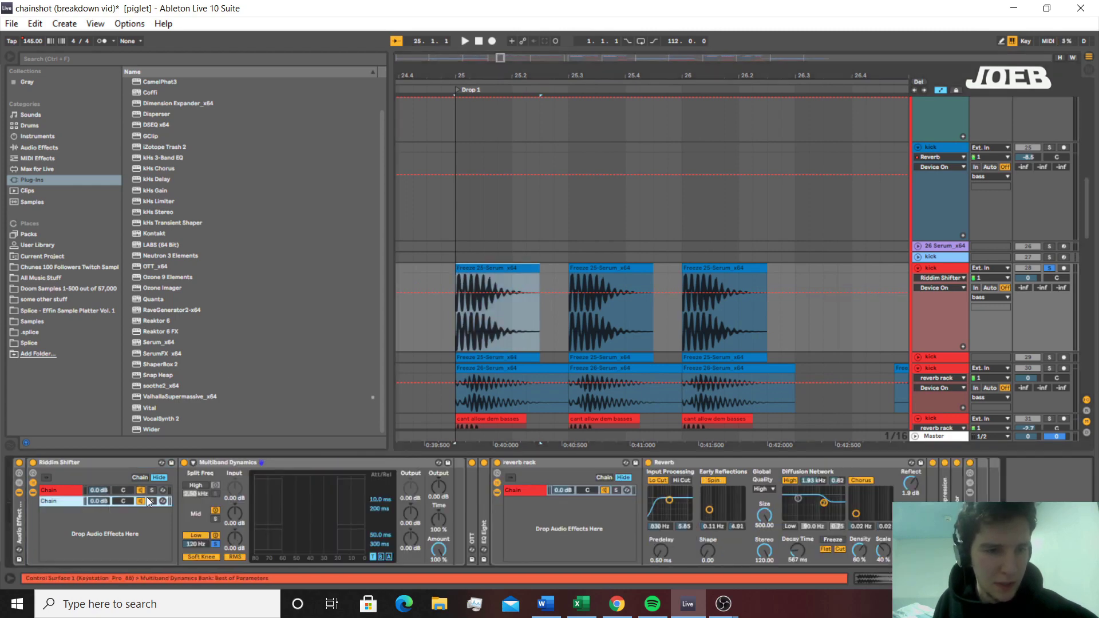
Solo the Riddim Shifter rack's first chain and play it from bar 25
{"action": "left_click", "coordinate": [69, 490]}
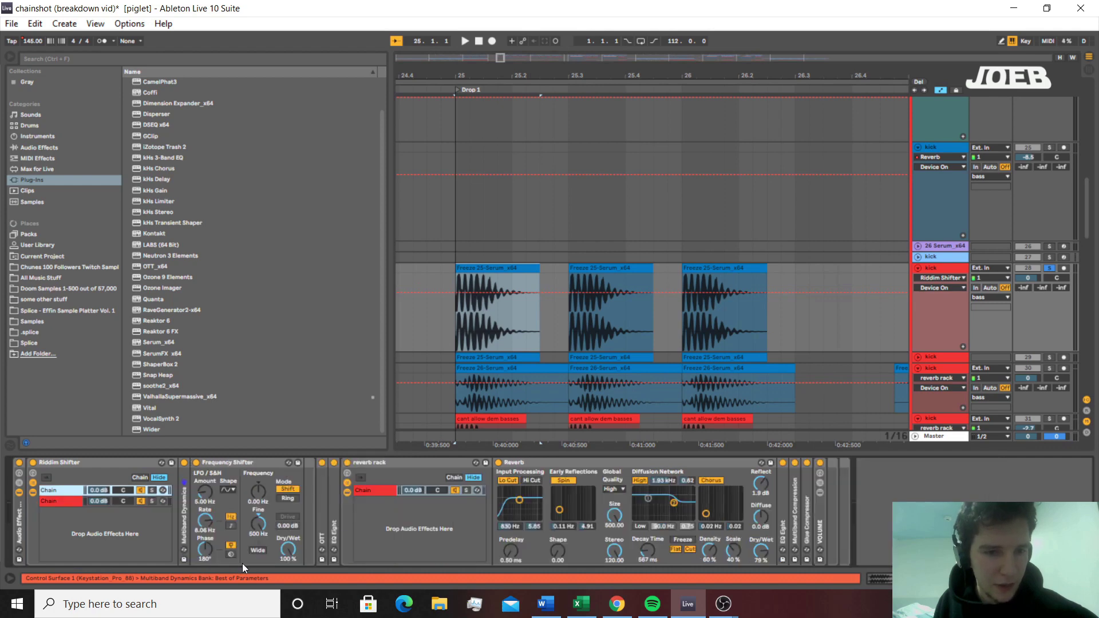
{"action": "key", "text": "space"}
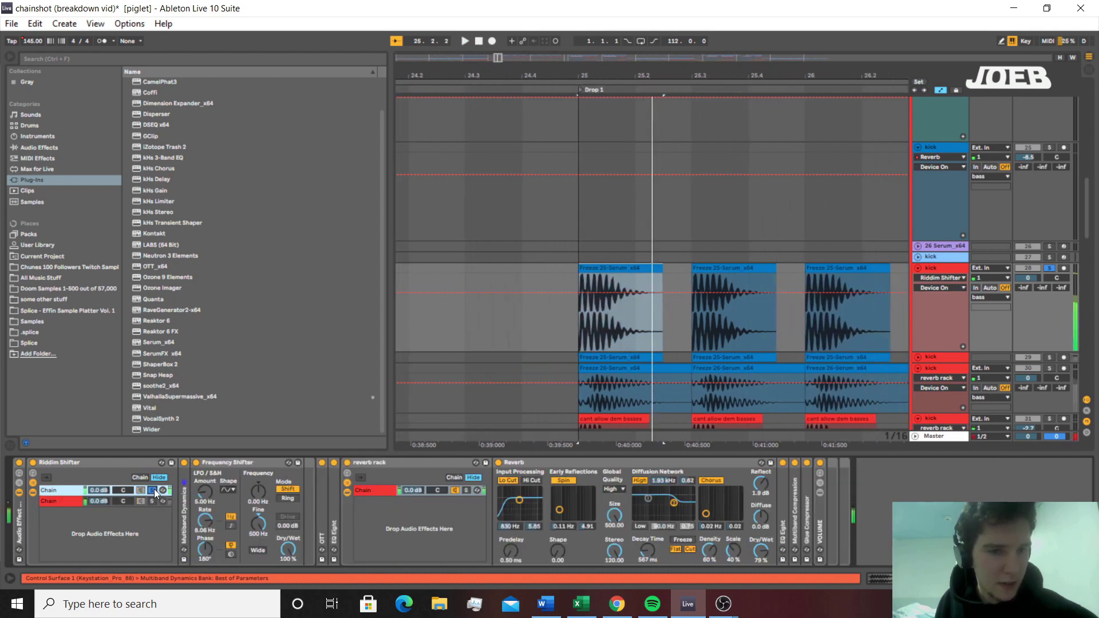
{"action": "left_click", "coordinate": [152, 490]}
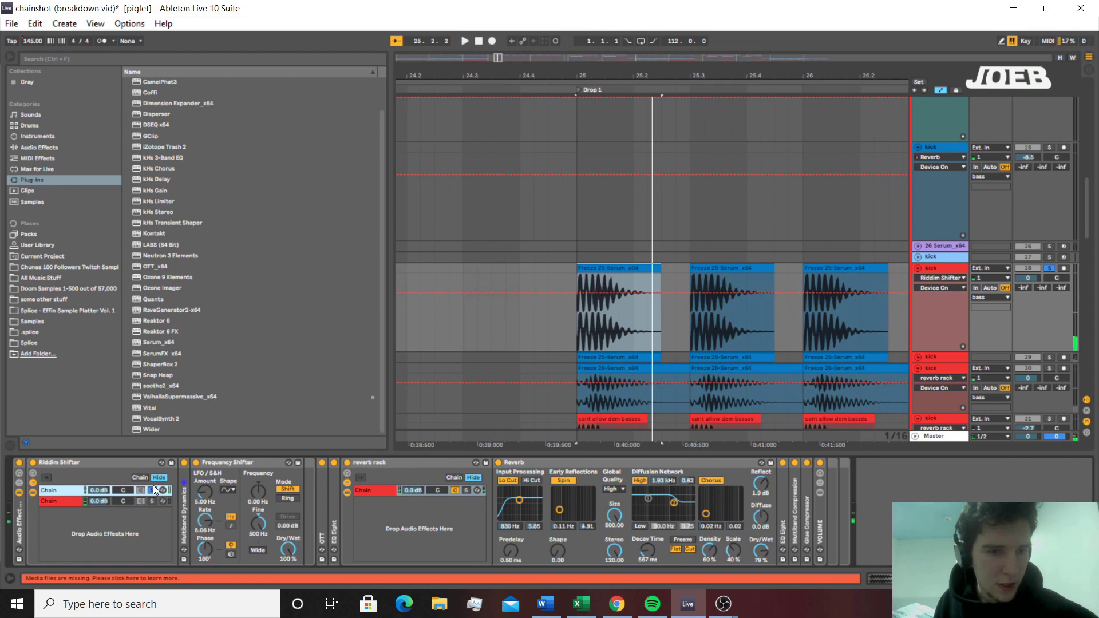
Unsolo the first chain of the Riddim Shifter rack and collapse the rack
{"action": "left_click", "coordinate": [154, 490]}
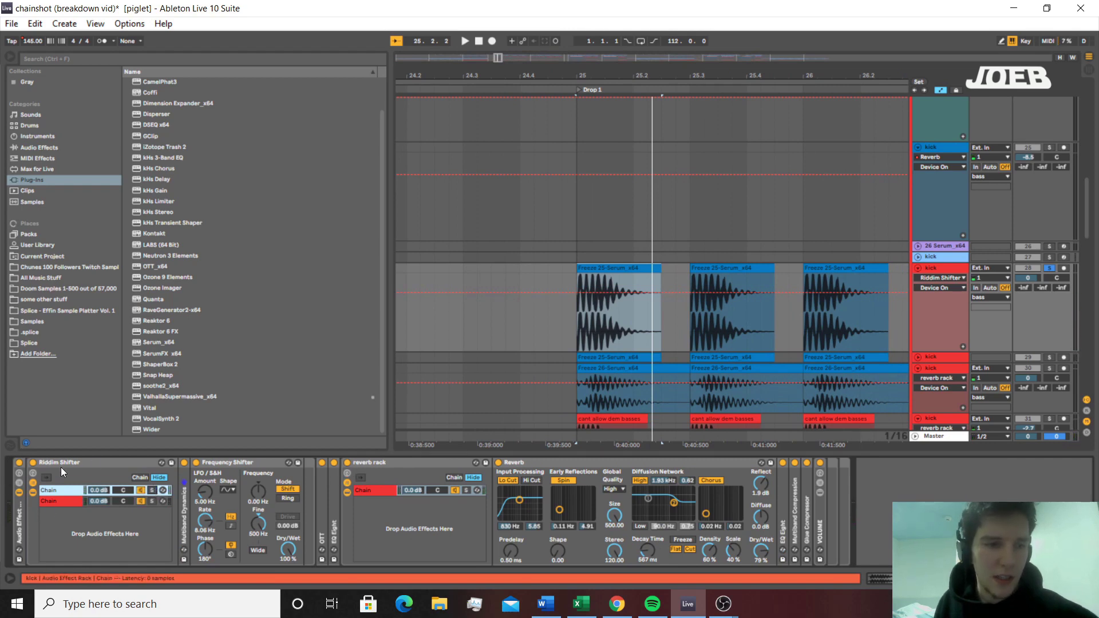
{"action": "double_click", "coordinate": [119, 465]}
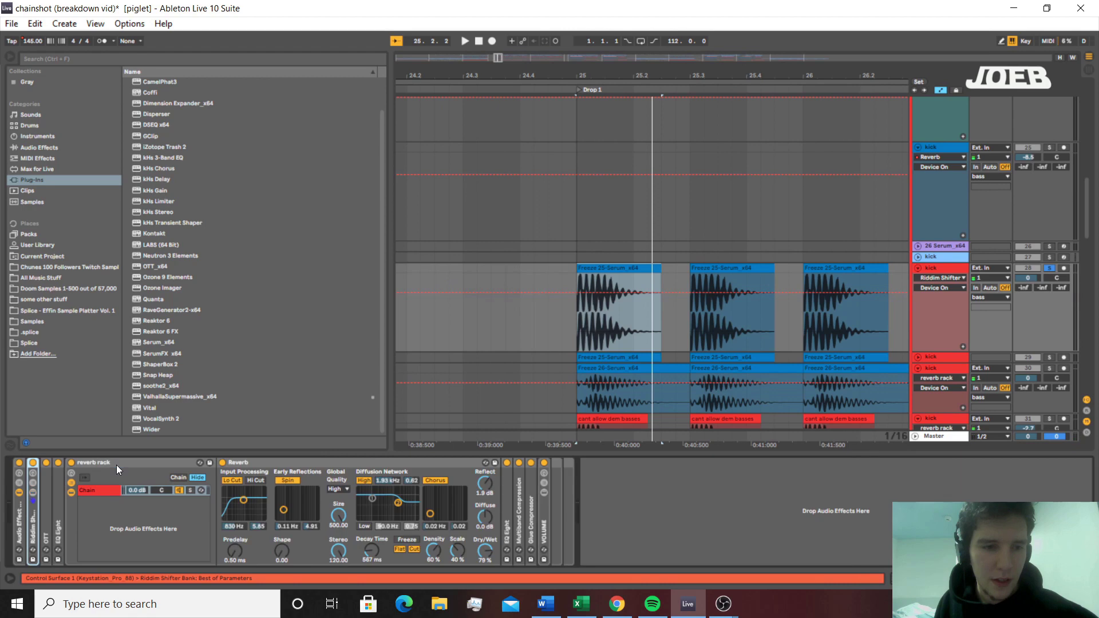
Inspect the settings of the OTT and EQ Eight devices that follow the Riddim Shifter rack, collapsing each again
{"action": "double_click", "coordinate": [50, 491]}
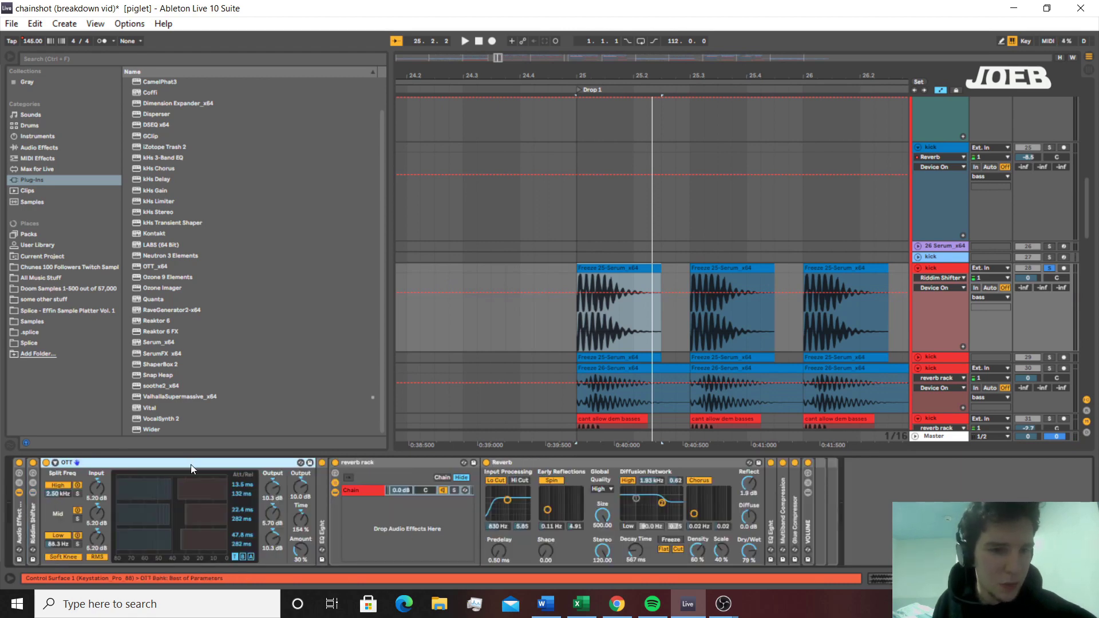
{"action": "double_click", "coordinate": [191, 461]}
{"action": "double_click", "coordinate": [54, 488]}
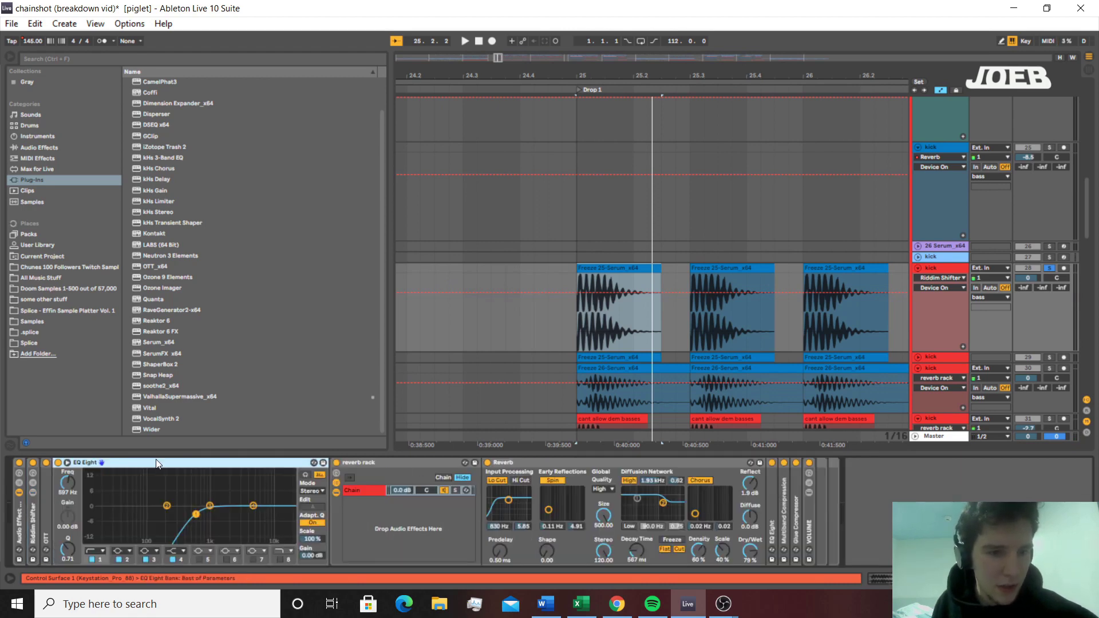
{"action": "double_click", "coordinate": [156, 461]}
Examine the Reverb in the reverb rack, including its Dry/Wet control, and collapse the device
{"action": "left_click", "coordinate": [180, 461]}
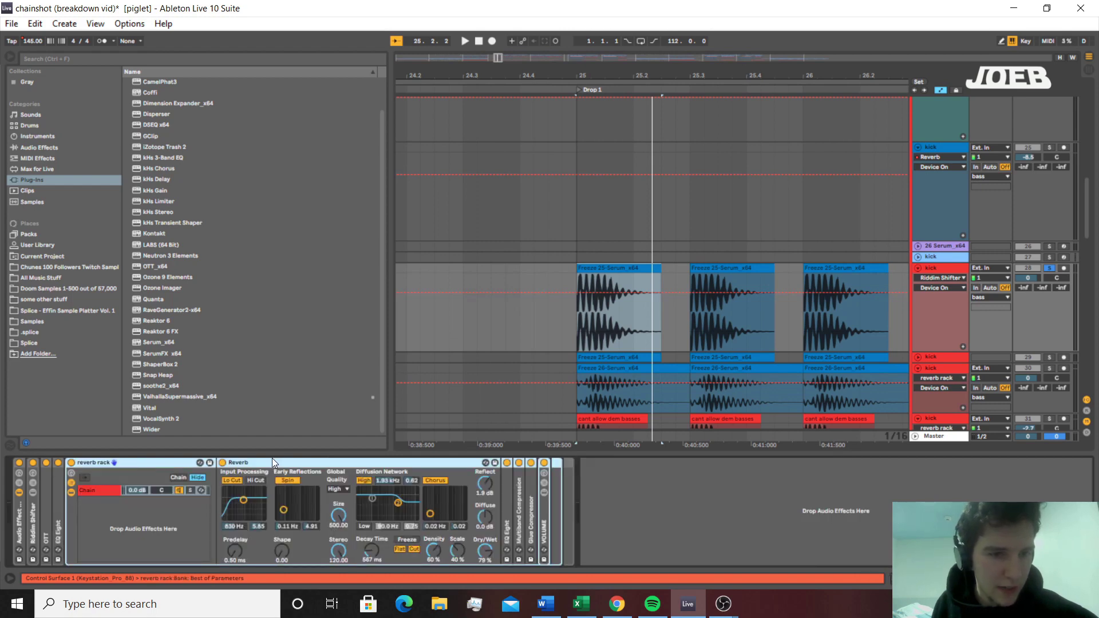
{"action": "left_click", "coordinate": [274, 466]}
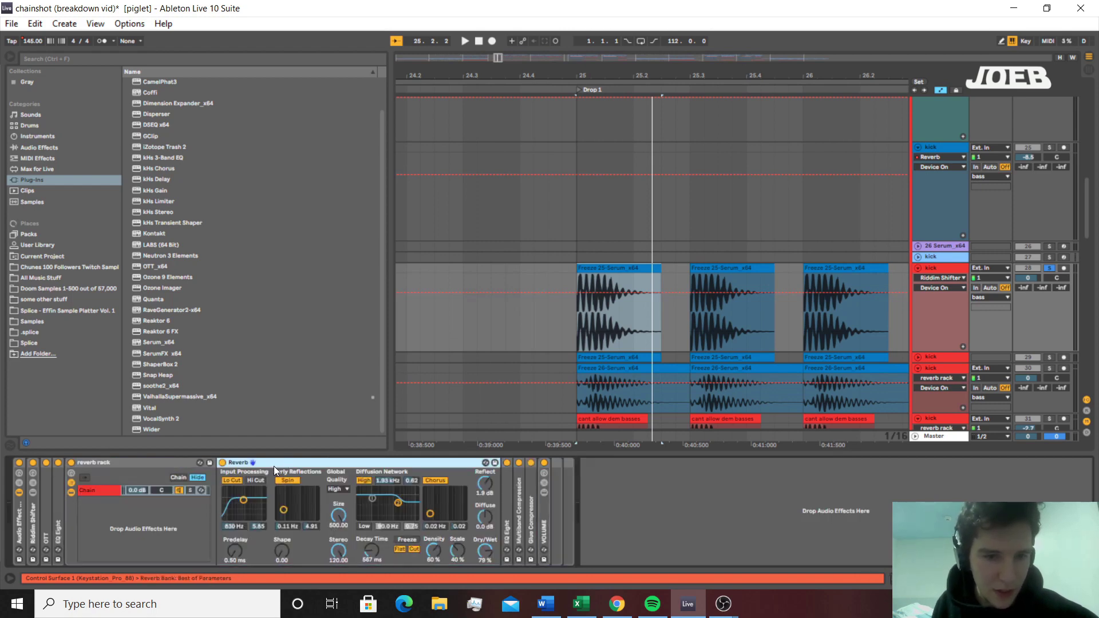
{"action": "left_click", "coordinate": [484, 552]}
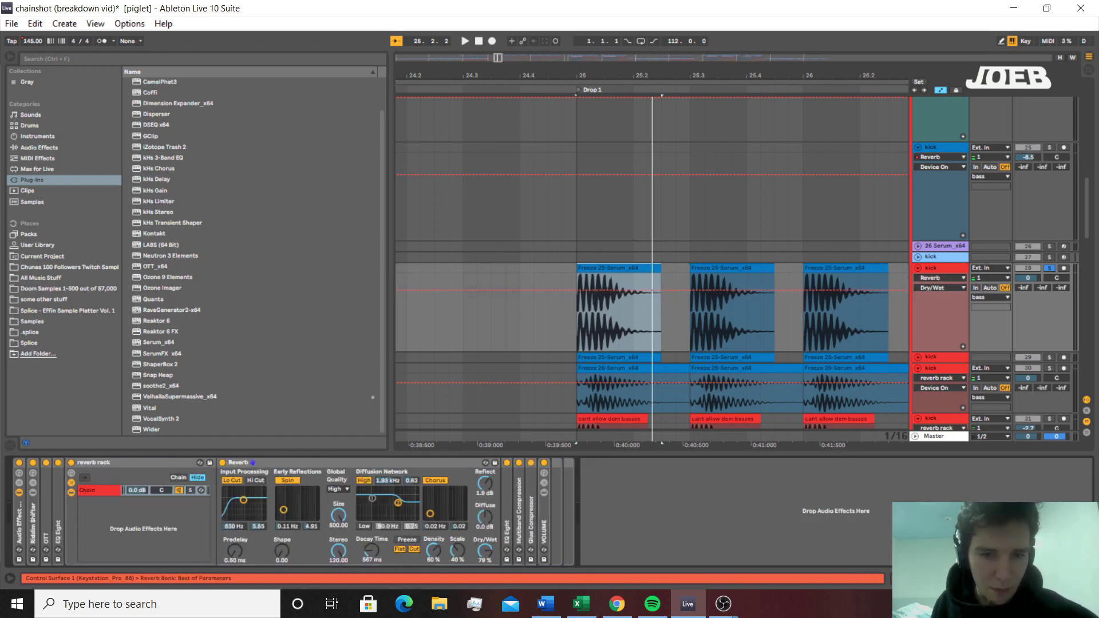
{"action": "double_click", "coordinate": [405, 467]}
Inspect the EQ Eight, Multiband Compression and Glue Compressor after the Reverb, collapsing each, and expand the Reverb again
{"action": "double_click", "coordinate": [241, 516]}
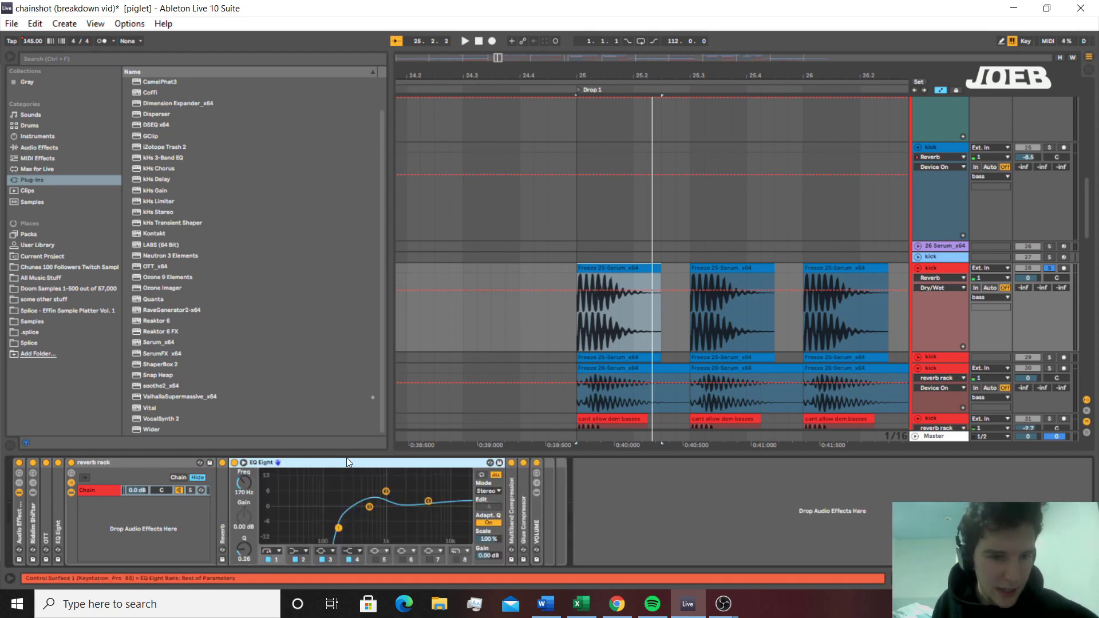
{"action": "left_click", "coordinate": [327, 459]}
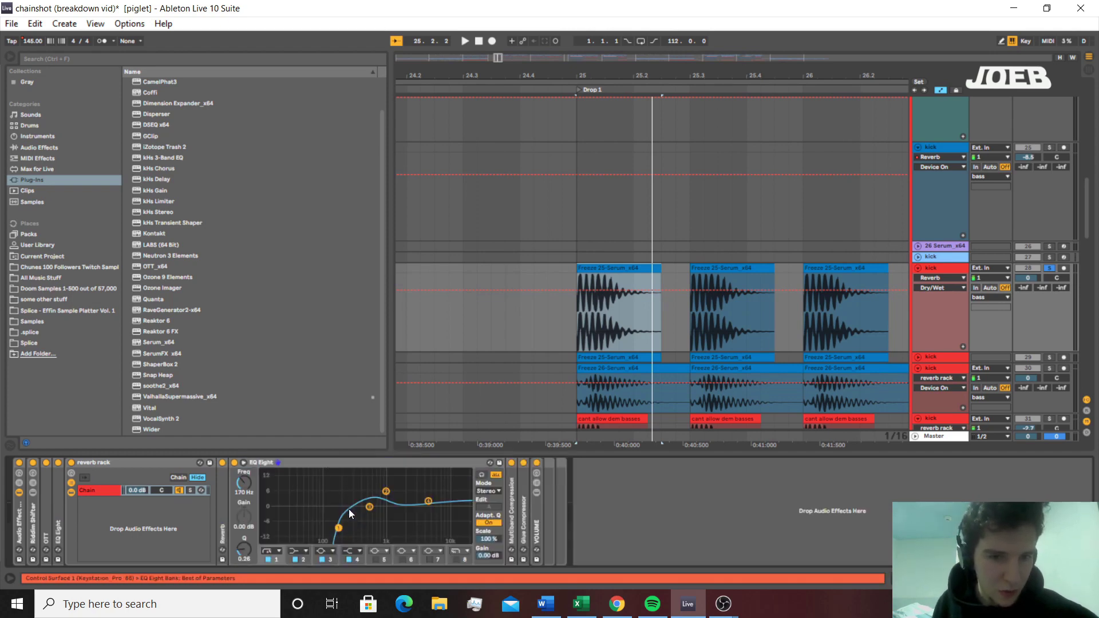
{"action": "double_click", "coordinate": [349, 463]}
{"action": "double_click", "coordinate": [249, 507]}
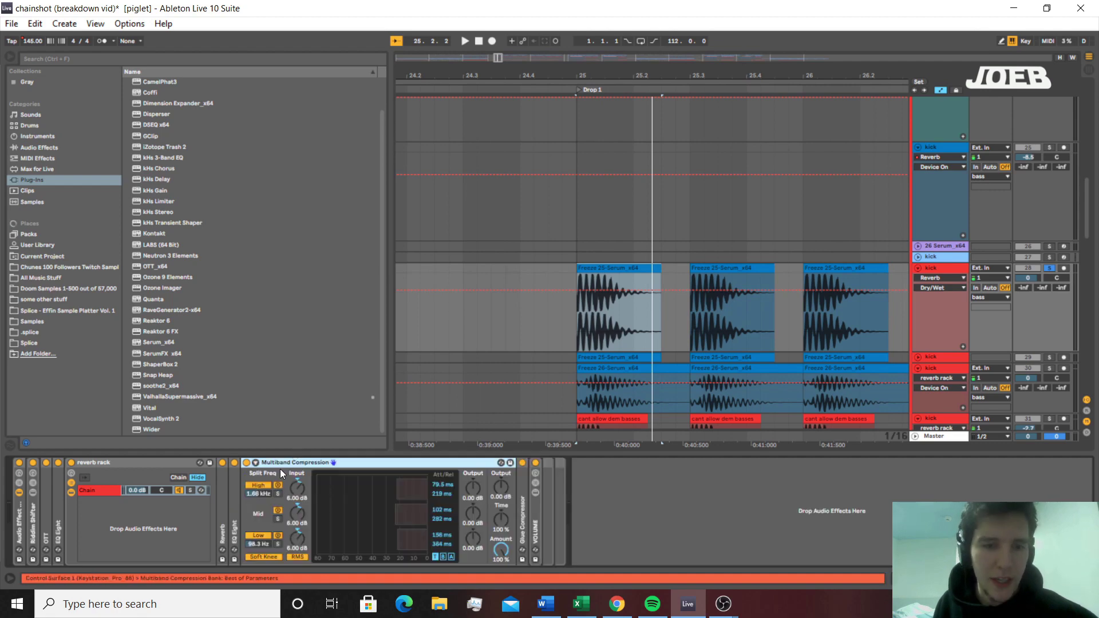
{"action": "double_click", "coordinate": [281, 465]}
{"action": "double_click", "coordinate": [260, 493]}
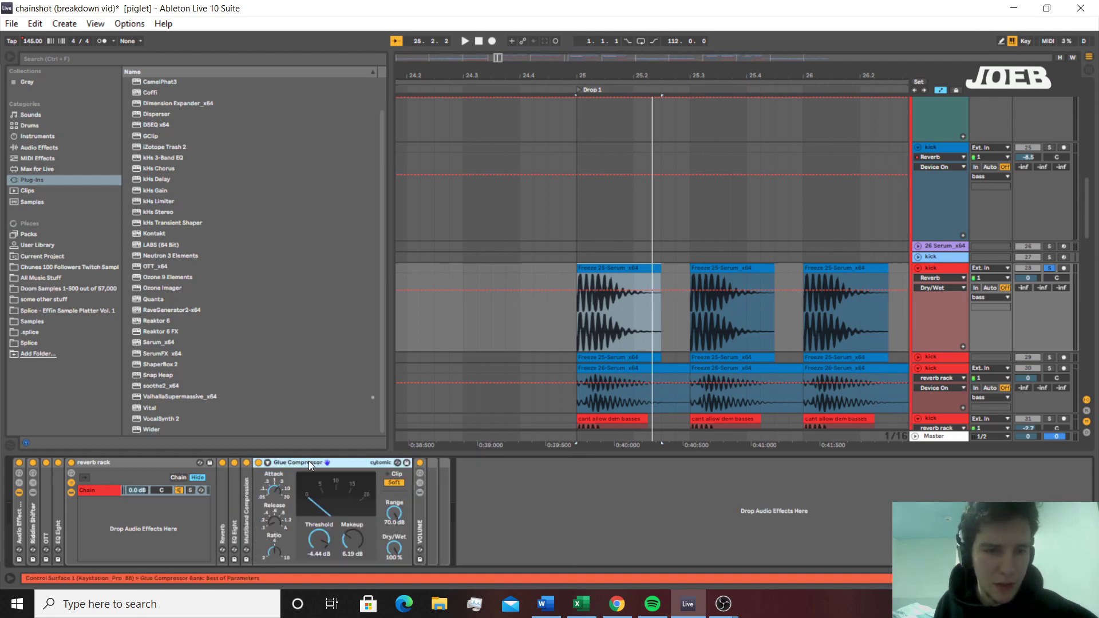
{"action": "double_click", "coordinate": [307, 462]}
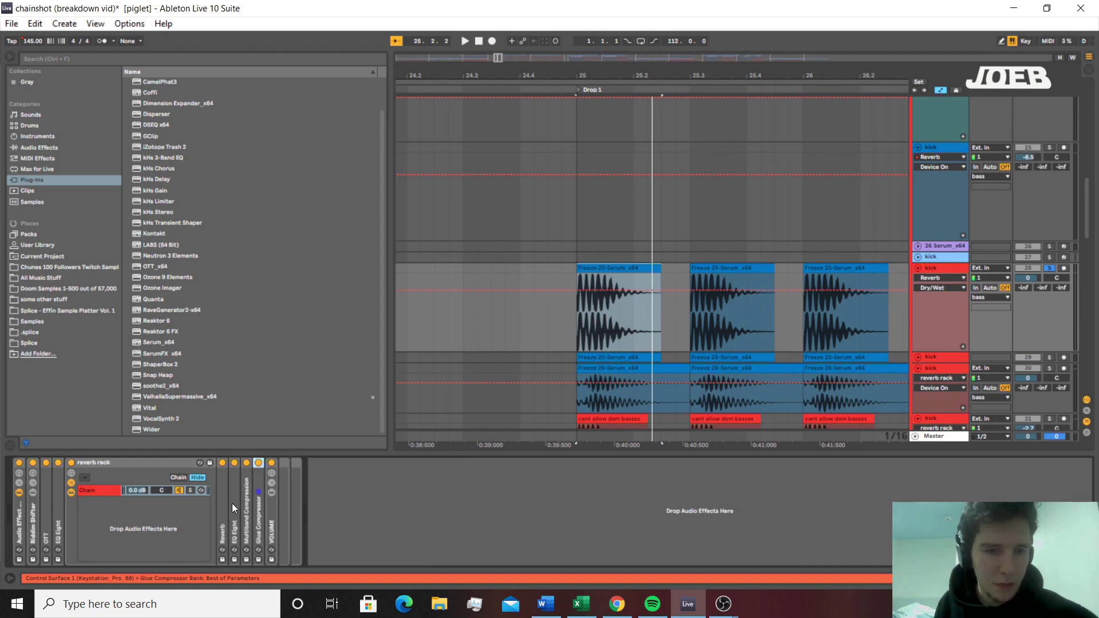
{"action": "double_click", "coordinate": [228, 503]}
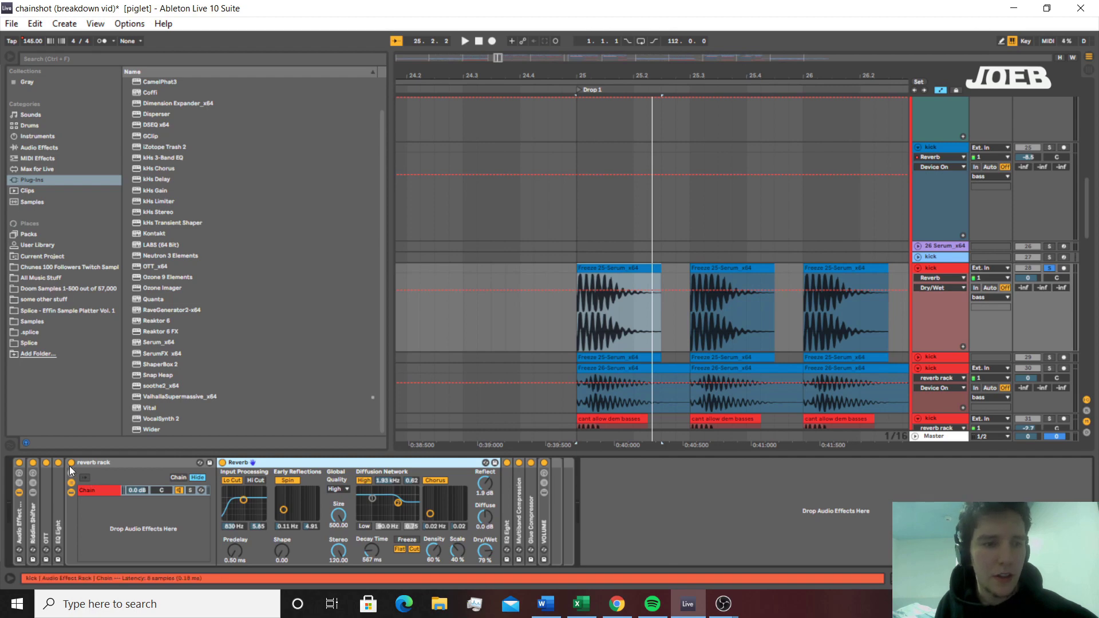
Bypass the whole Audio Effect Rack on kick track 28 and play the Drop 1 clip to hear it unprocessed
{"action": "left_click", "coordinate": [20, 467]}
{"action": "left_click", "coordinate": [20, 464]}
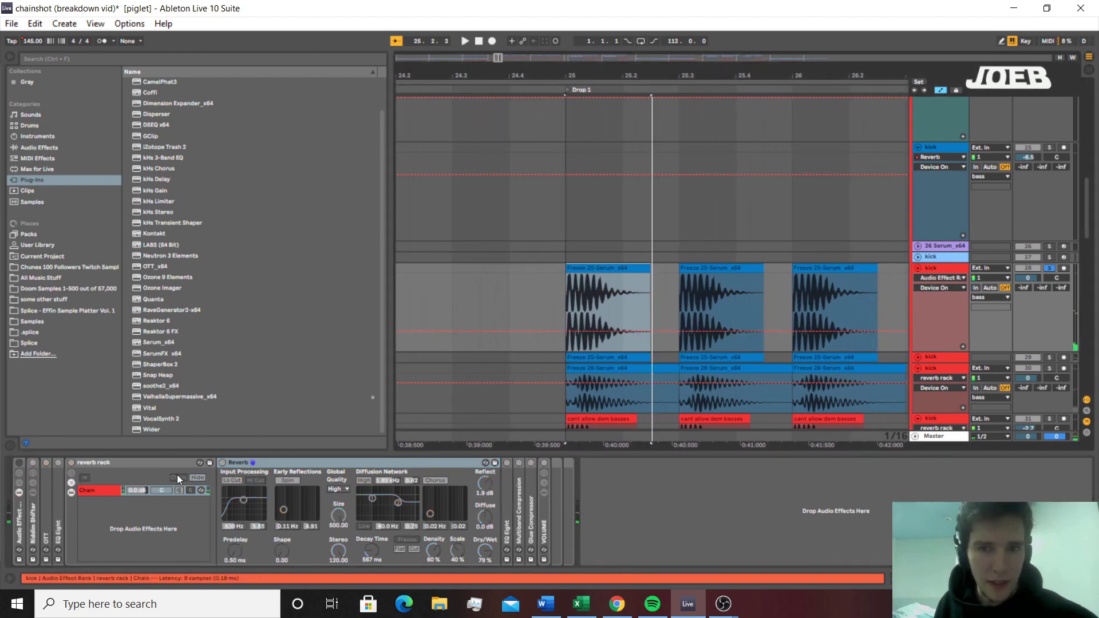
{"action": "key", "text": "space"}
{"action": "key", "text": "space"}
{"action": "key", "text": "space"}
{"action": "key", "text": "space"}
{"action": "key", "text": "space"}
{"action": "key", "text": "space"}
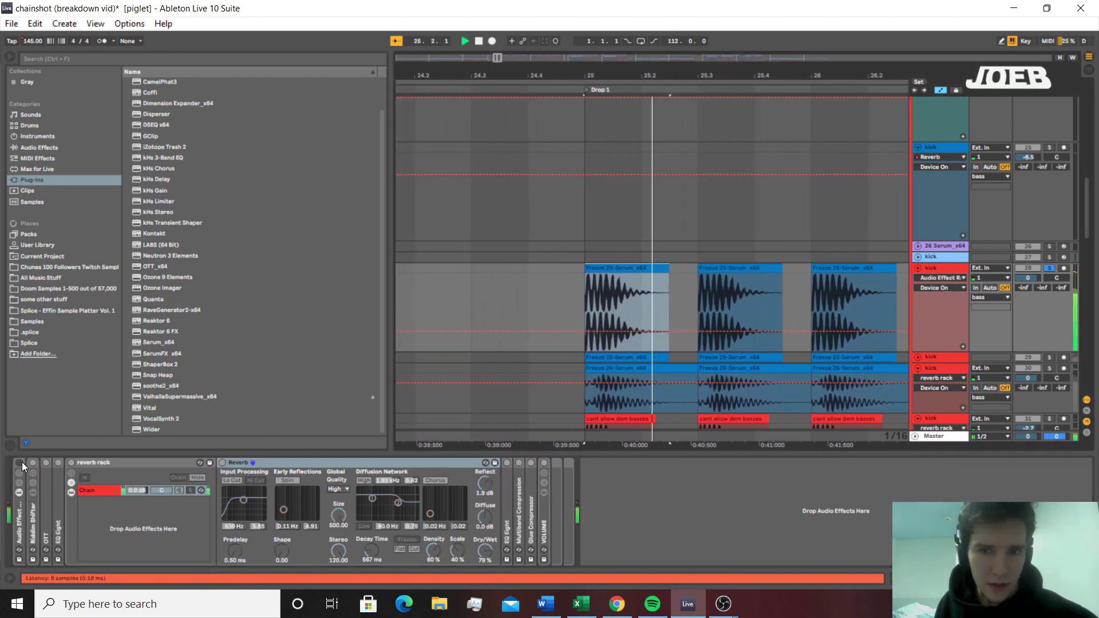
Re-enable the Audio Effect Rack on kick track 28 and play the clip with its processing
{"action": "left_click", "coordinate": [21, 462]}
{"action": "key", "text": "space"}
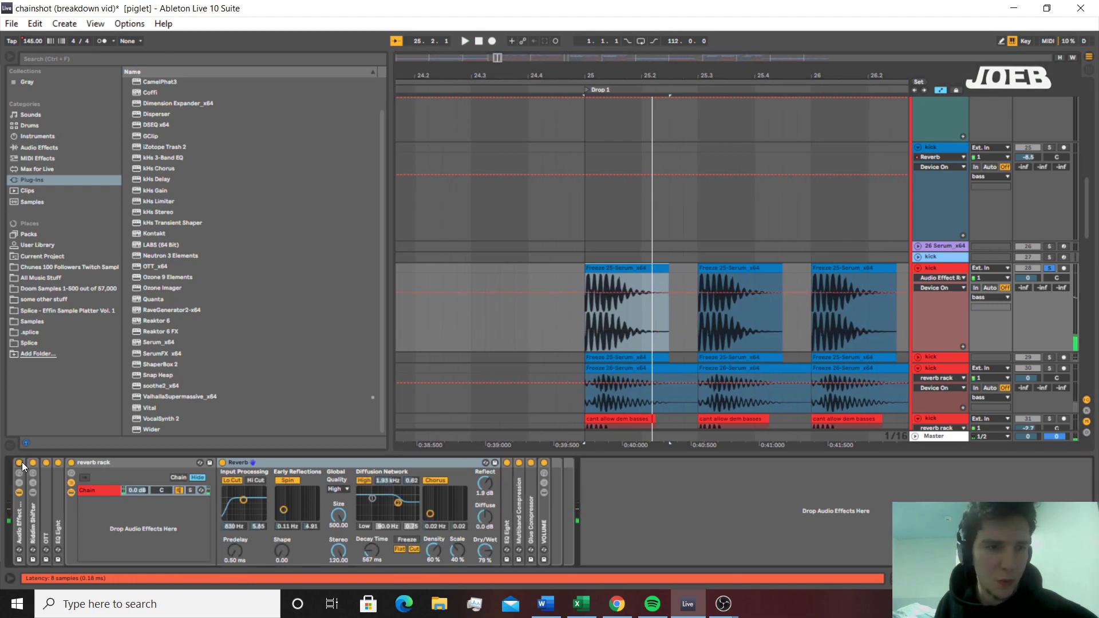
{"action": "key", "text": "space"}
Solo kick track 29, select its first clip at Drop 1 and unfold the track
{"action": "left_click", "coordinate": [1050, 358]}
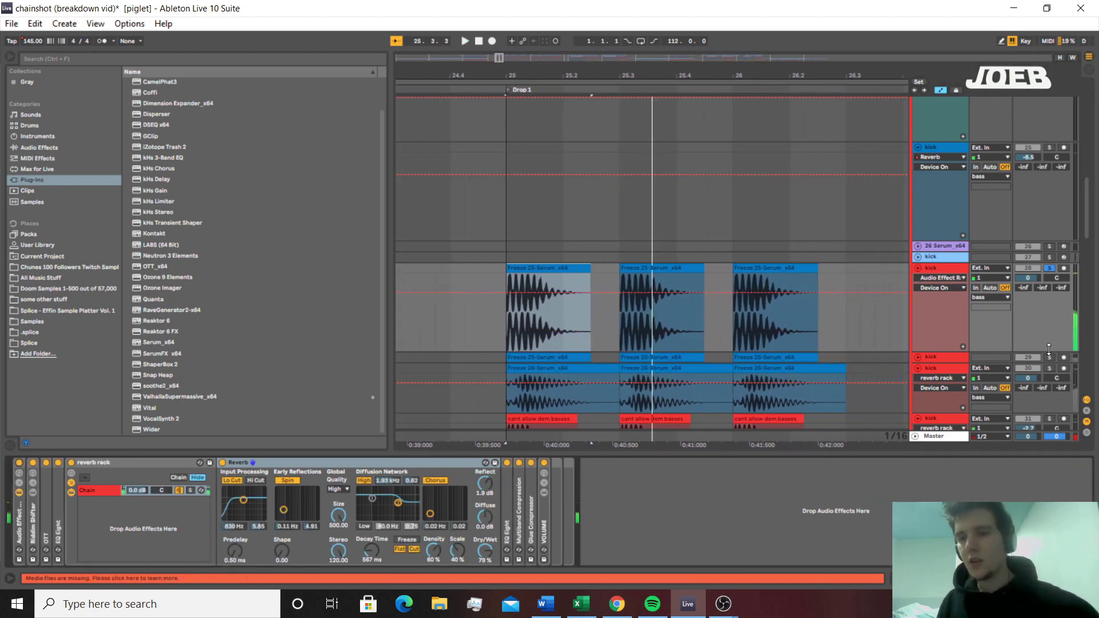
{"action": "left_click", "coordinate": [521, 366]}
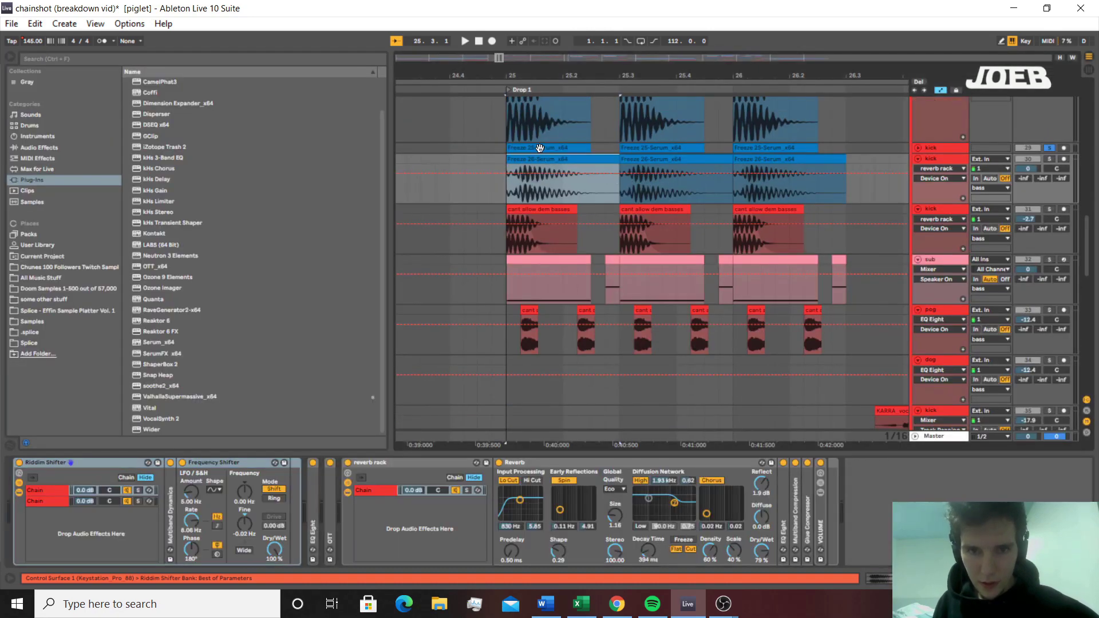
{"action": "left_click", "coordinate": [539, 148]}
{"action": "left_click", "coordinate": [918, 148]}
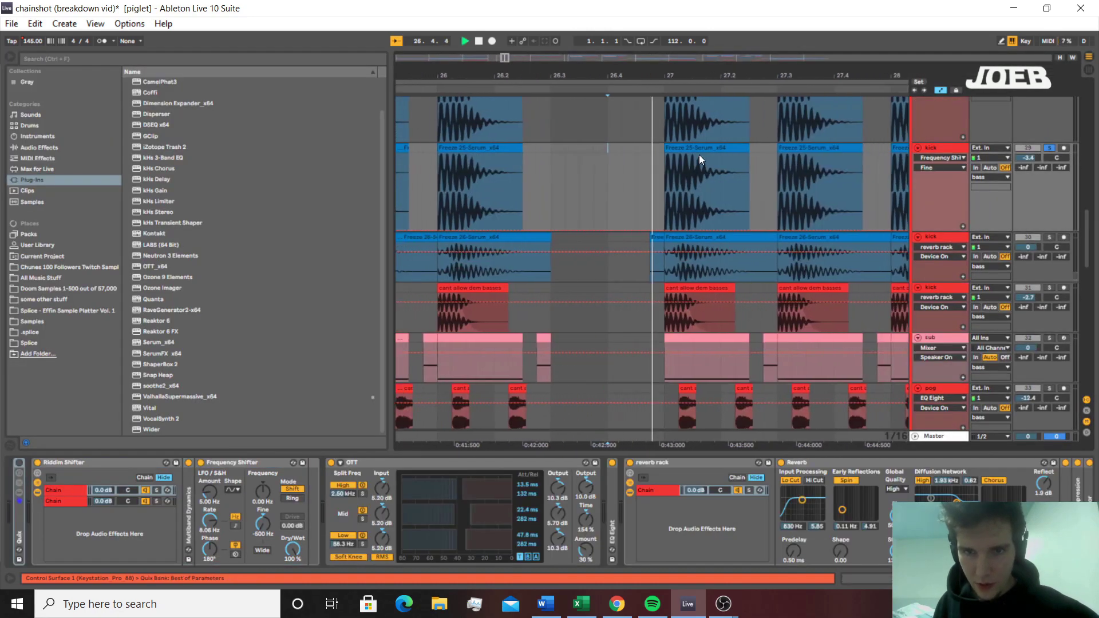
Listen to the soloed track 29 kick clips, starting playback from bar 26 and from bar 25
{"action": "left_click", "coordinate": [704, 149]}
{"action": "key", "text": "space"}
{"action": "key", "text": "space"}
{"action": "left_click", "coordinate": [407, 147]}
{"action": "key", "text": "space"}
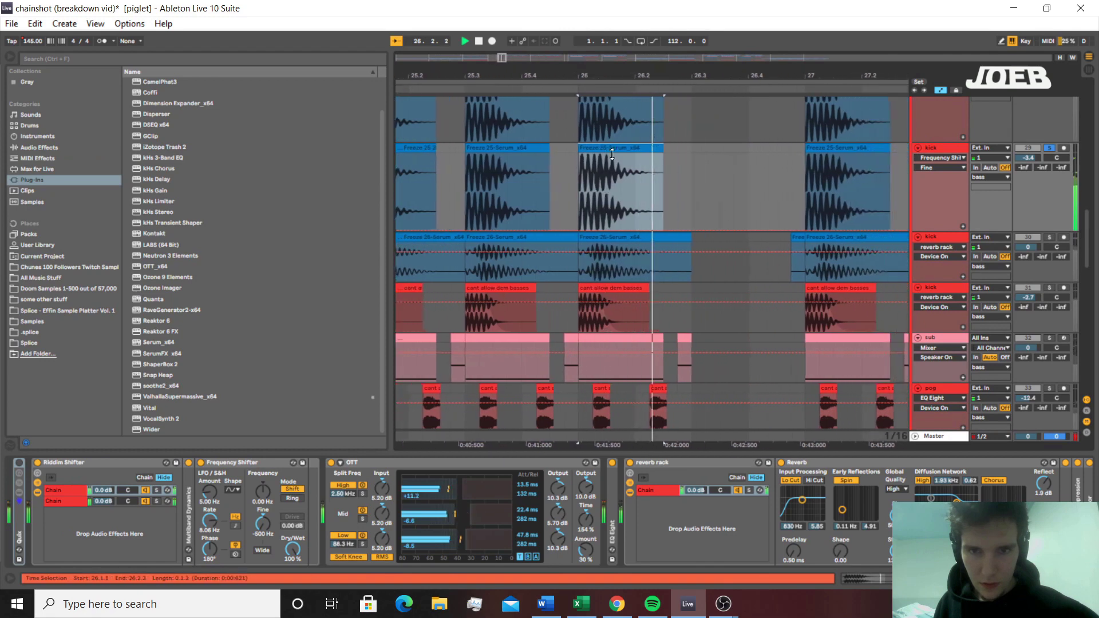
{"action": "key", "text": "space"}
{"action": "left_click", "coordinate": [404, 148]}
{"action": "key", "text": "space"}
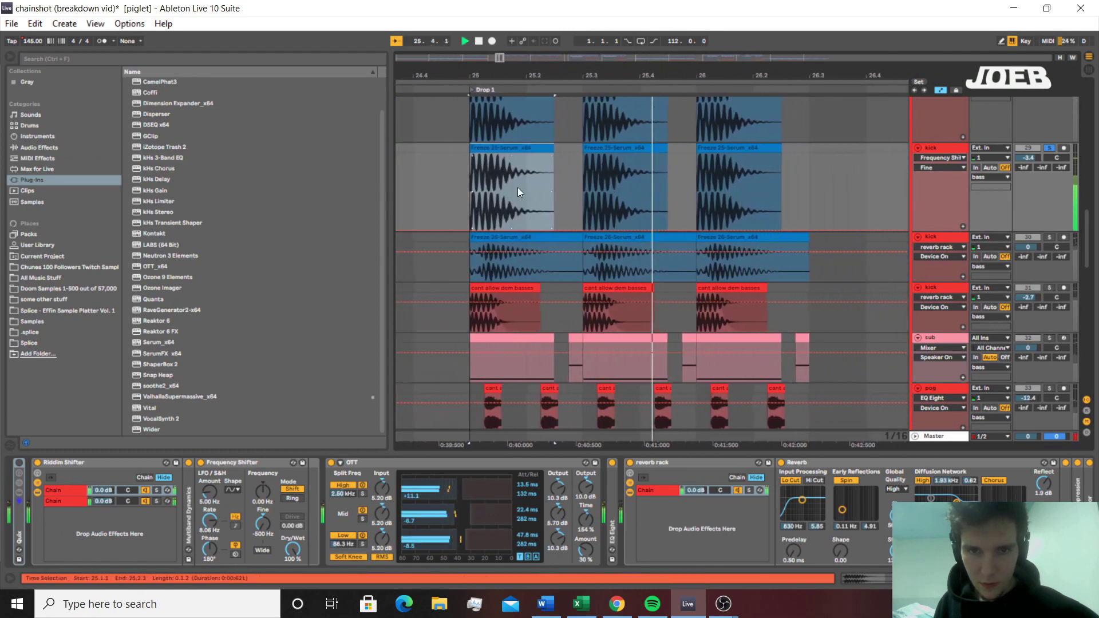
{"action": "key", "text": "space"}
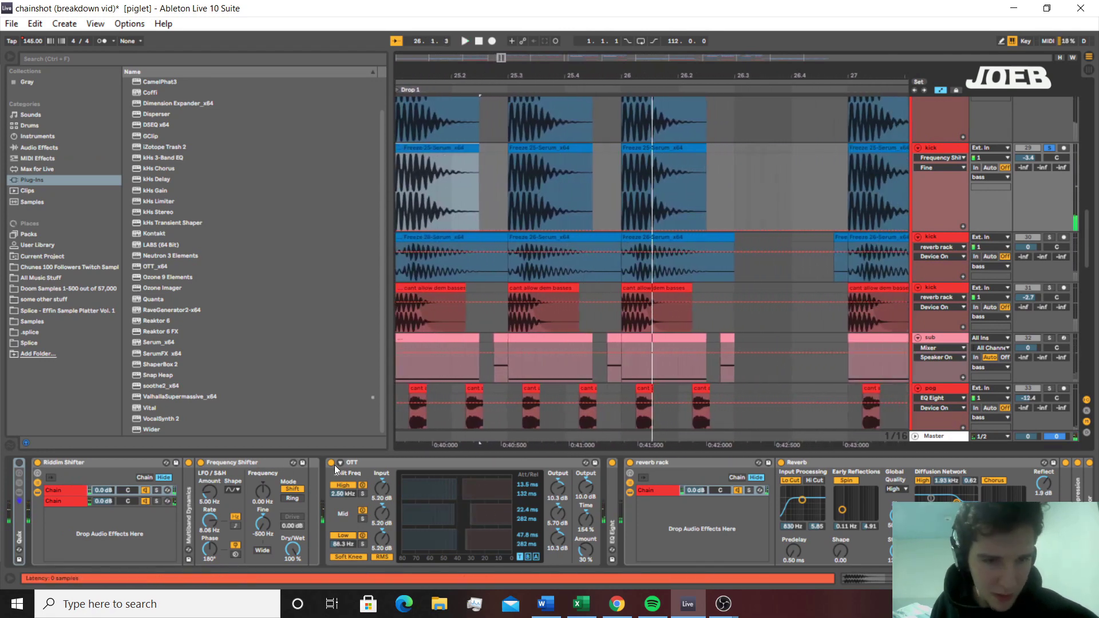
Collapse the OTT on track 29 and go over its Riddim Shifter, EQ Eight and reverb rack devices
{"action": "double_click", "coordinate": [359, 460]}
{"action": "left_click", "coordinate": [56, 463]}
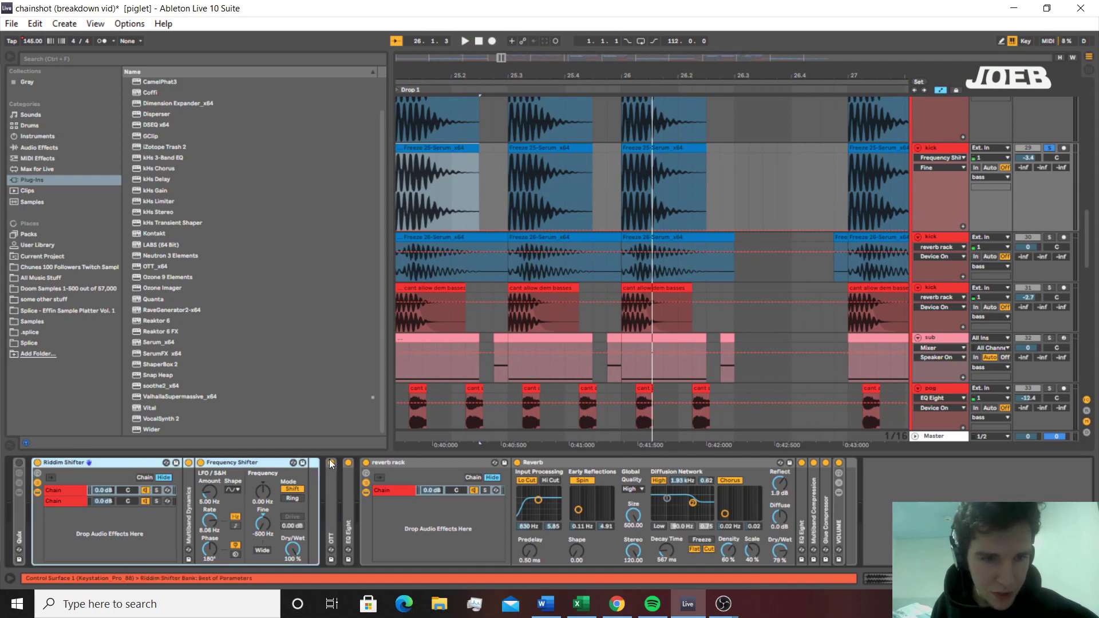
{"action": "left_click", "coordinate": [341, 503]}
{"action": "left_click", "coordinate": [344, 504]}
{"action": "left_click", "coordinate": [390, 463]}
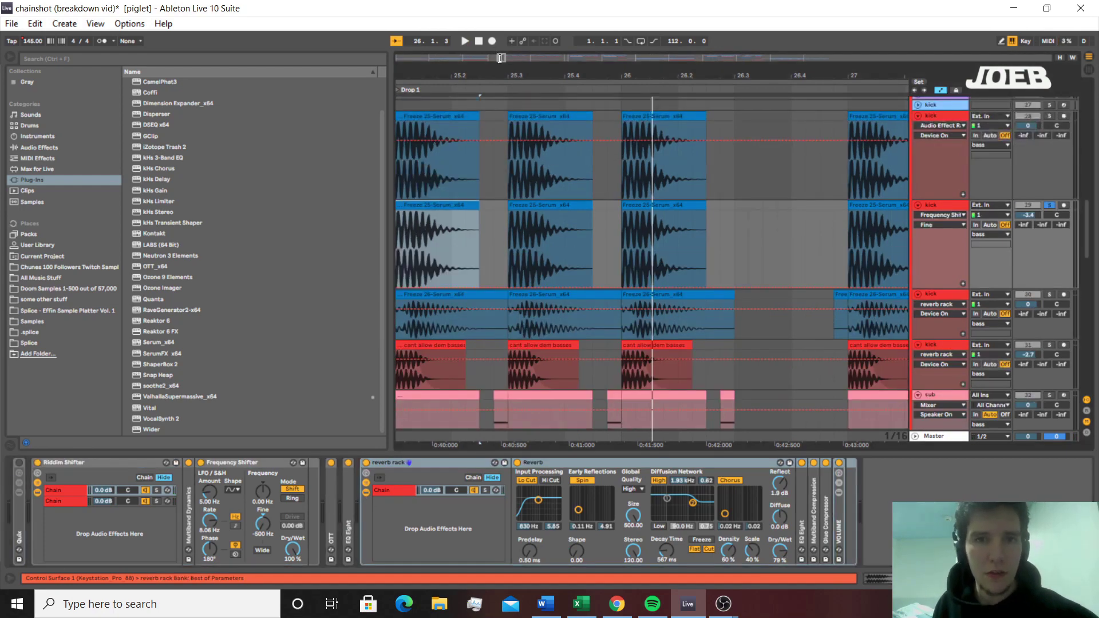
Select the track 29 kick clip at bar 25 and play it back again
{"action": "left_click_drag", "start_coordinate": [498, 58], "coordinate": [497, 58]}
{"action": "left_click_drag", "start_coordinate": [464, 251], "coordinate": [536, 215]}
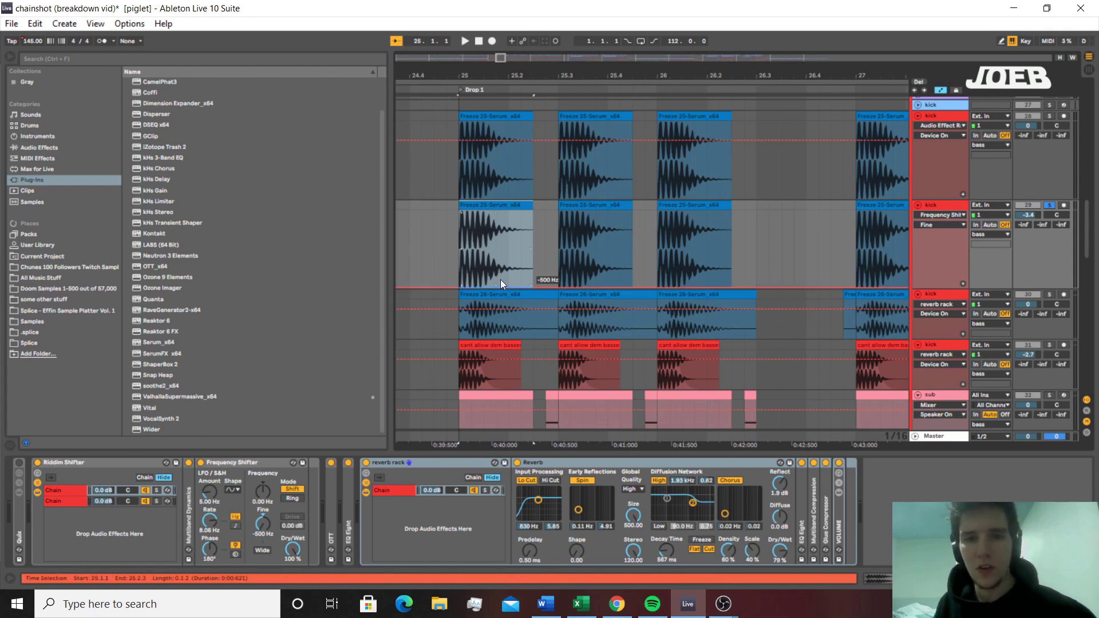
{"action": "scroll", "coordinate": [561, 304], "scroll_direction": "down", "scroll_amount": 1}
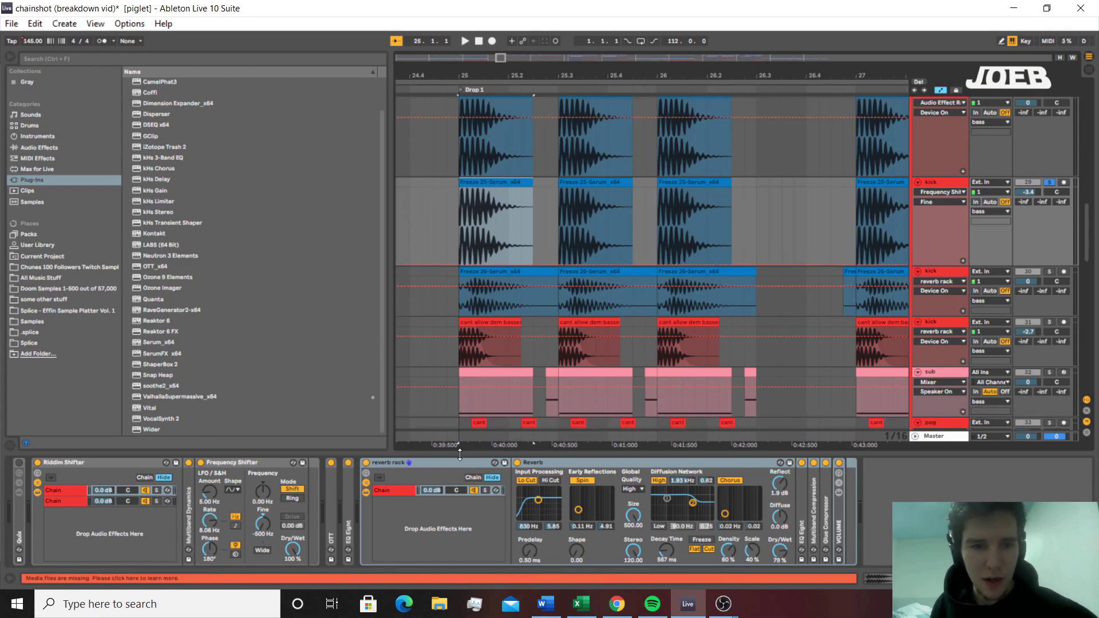
{"action": "key", "text": "space"}
{"action": "key", "text": "space"}
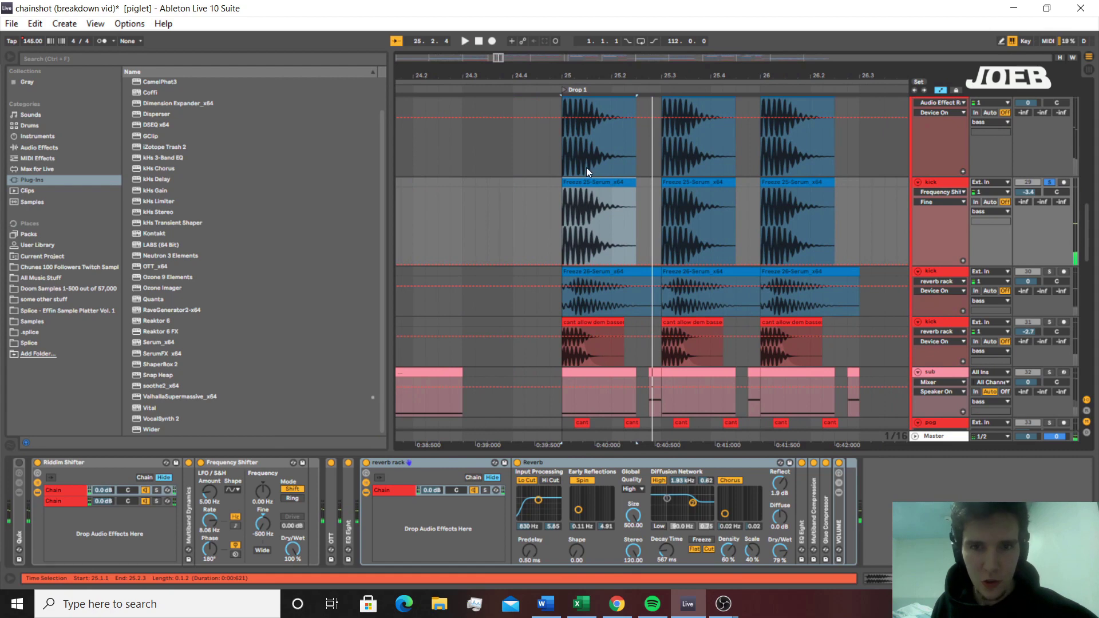
{"action": "left_click", "coordinate": [592, 183]}
{"action": "scroll", "coordinate": [601, 206], "scroll_direction": "up", "scroll_amount": 1}
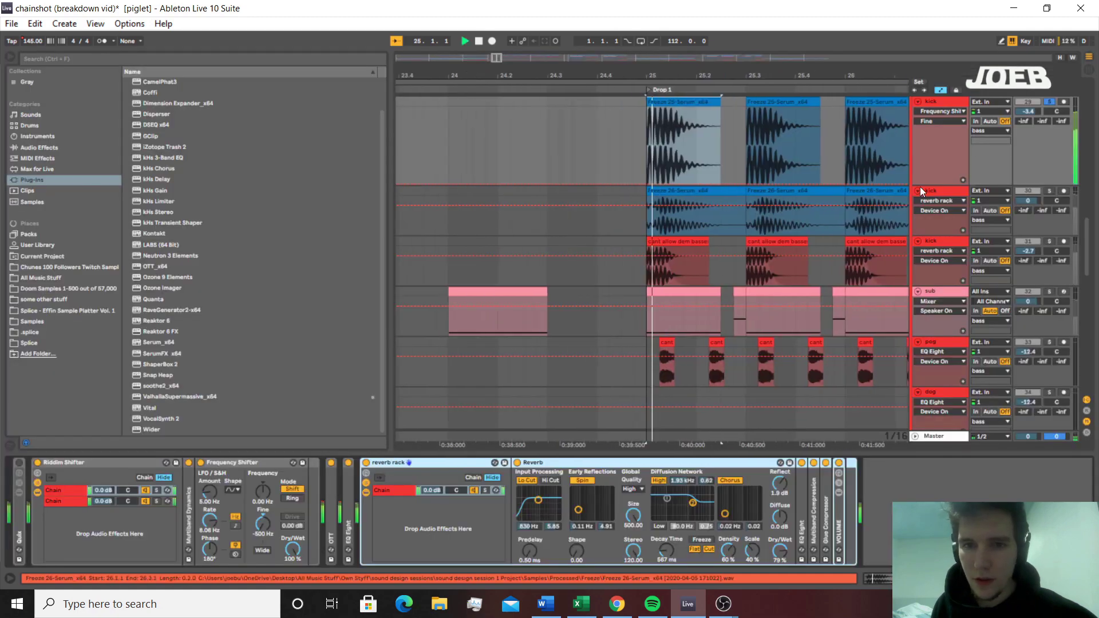
Solo kick track 30, play its first clip at Drop 1 and go over its Riddim Shifter and reverb racks
{"action": "left_click", "coordinate": [632, 225]}
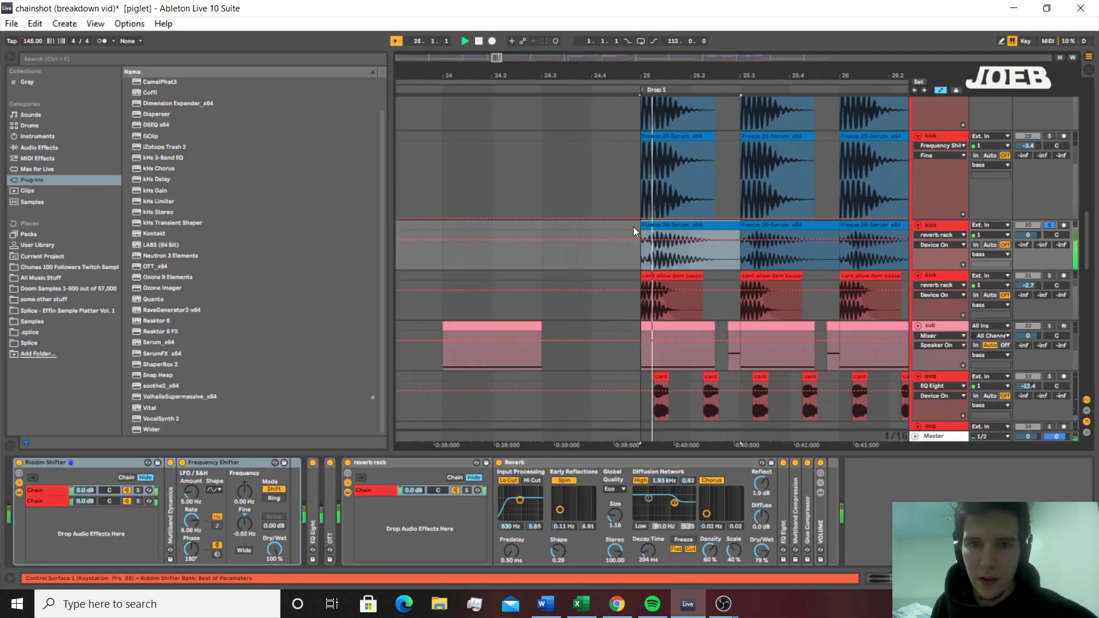
{"action": "left_click", "coordinate": [79, 504]}
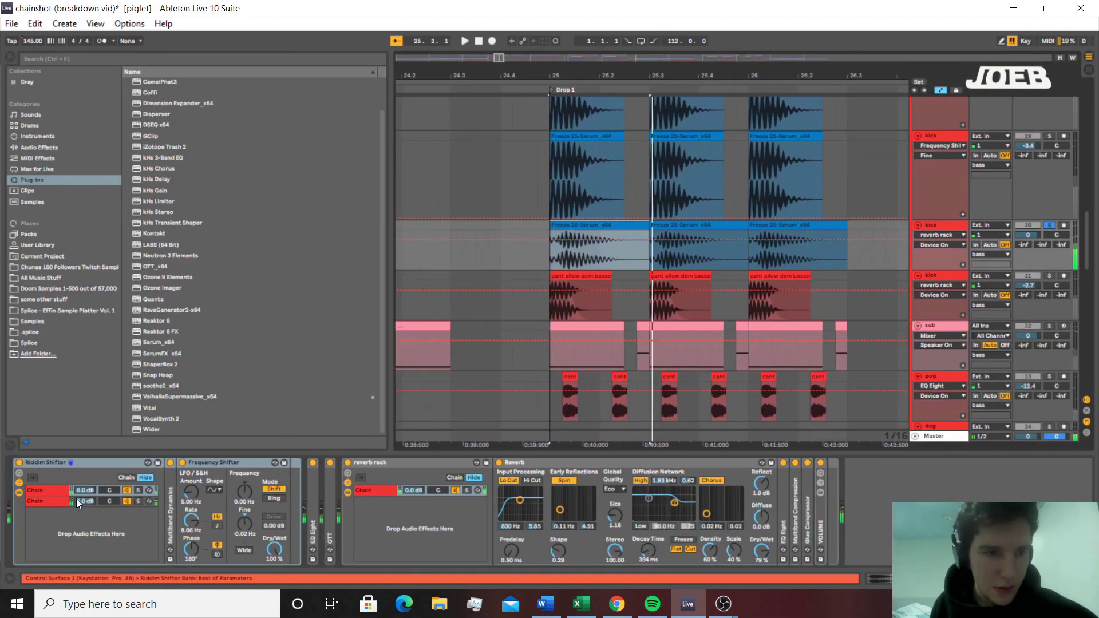
{"action": "left_click", "coordinate": [375, 465], "text": "ctrl"}
{"action": "scroll", "coordinate": [604, 232], "scroll_direction": "up", "scroll_amount": 2}
{"action": "key", "text": "space"}
{"action": "key", "text": "space"}
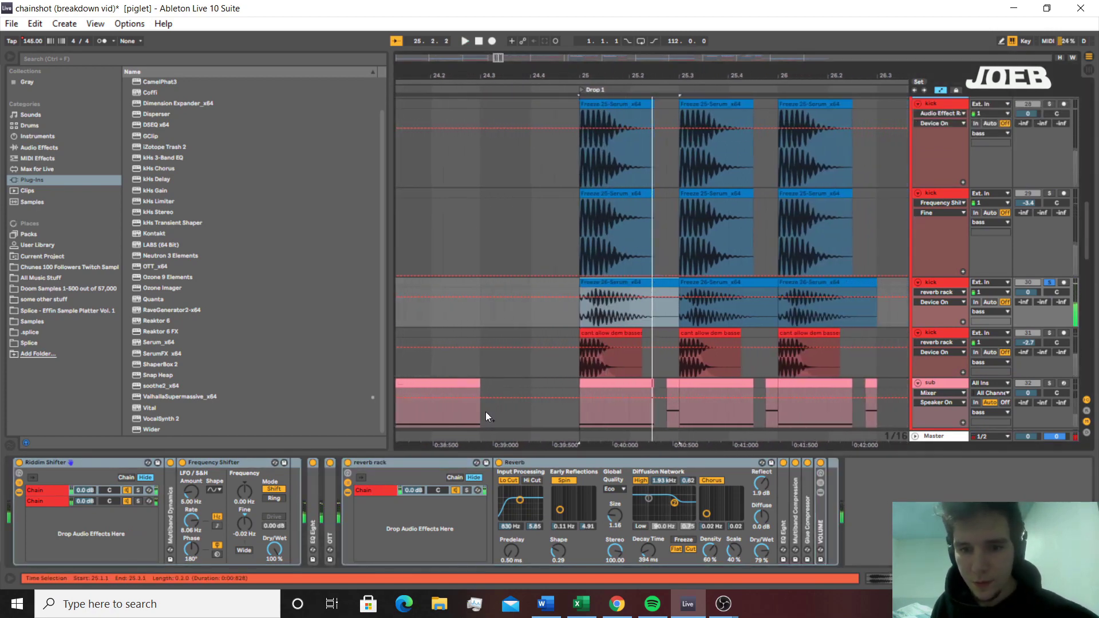
Group all the devices on kick track 30 into one Audio Effect Rack
{"action": "right_click", "coordinate": [411, 461]}
{"action": "left_click", "coordinate": [428, 504]}
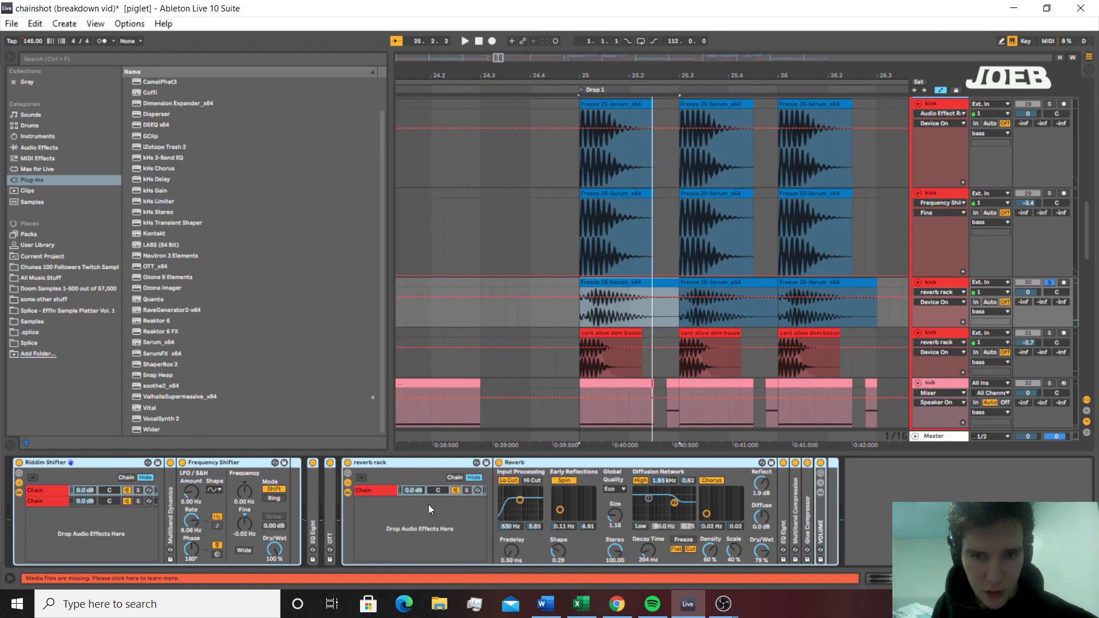
{"action": "key", "text": "ctrl+g"}
Bypass the new rack and play the first track 30 clip, with the clip's Transpose set to 0 st
{"action": "key", "text": "space"}
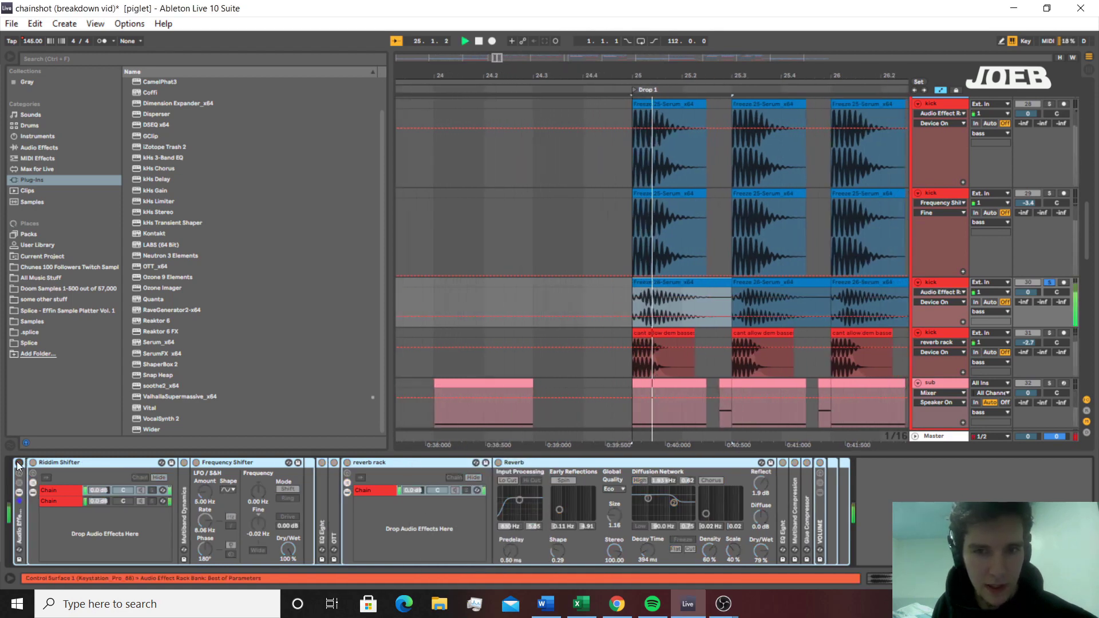
{"action": "key", "text": "space"}
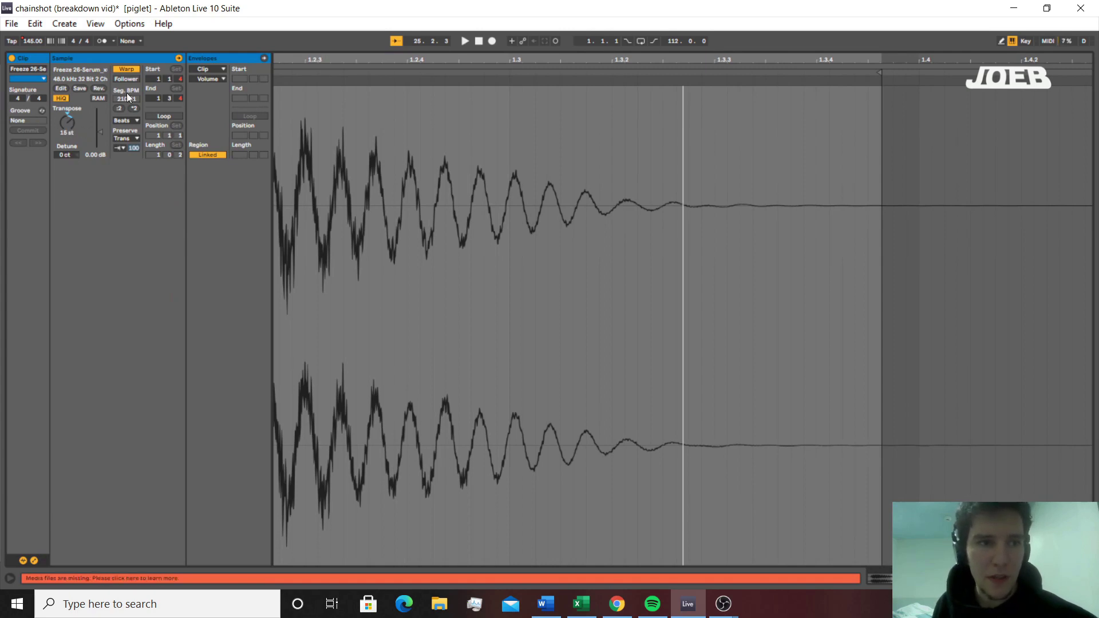
{"action": "key", "text": "space"}
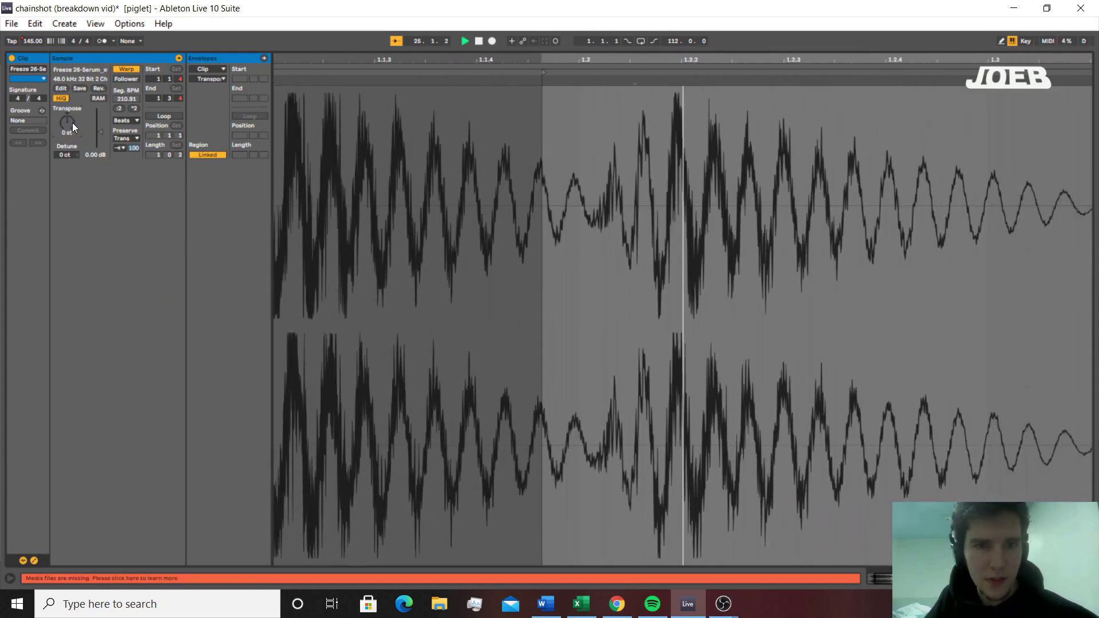
Replay the first clip on kick track 30 at Drop 1 to hear it with its effect rack bypassed
{"action": "key", "text": "space"}
{"action": "key", "text": "space"}
{"action": "key", "text": "space"}
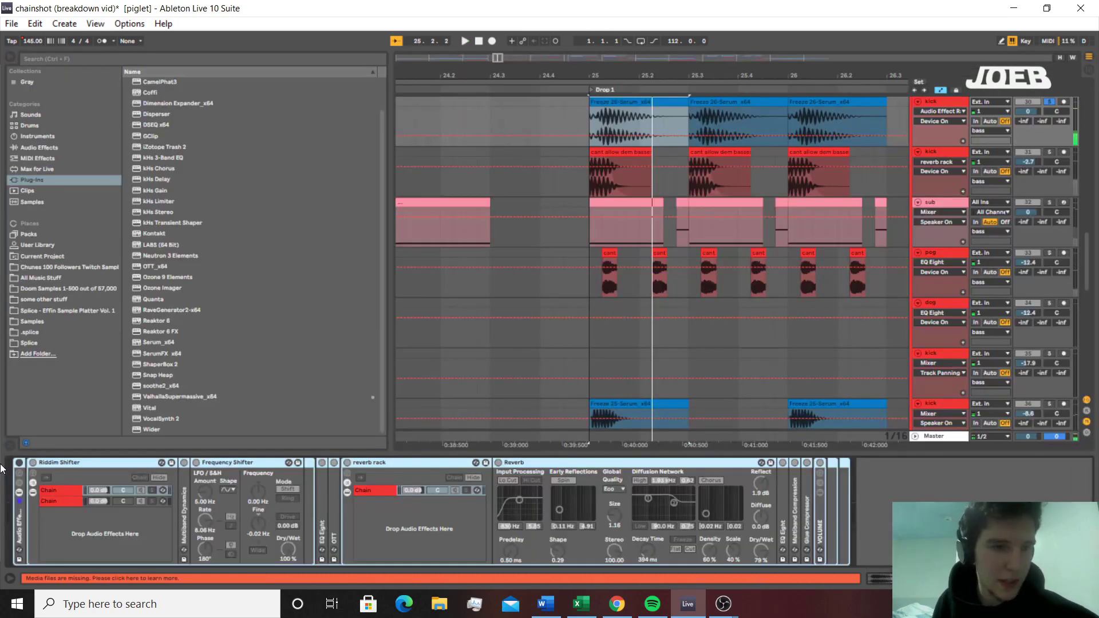
{"action": "key", "text": "space"}
{"action": "scroll", "coordinate": [700, 169], "scroll_direction": "up", "scroll_amount": 1}
{"action": "key", "text": "space"}
Select the first clip on kick track 31 at Drop 1, solo the track and play it
{"action": "left_click", "coordinate": [618, 196]}
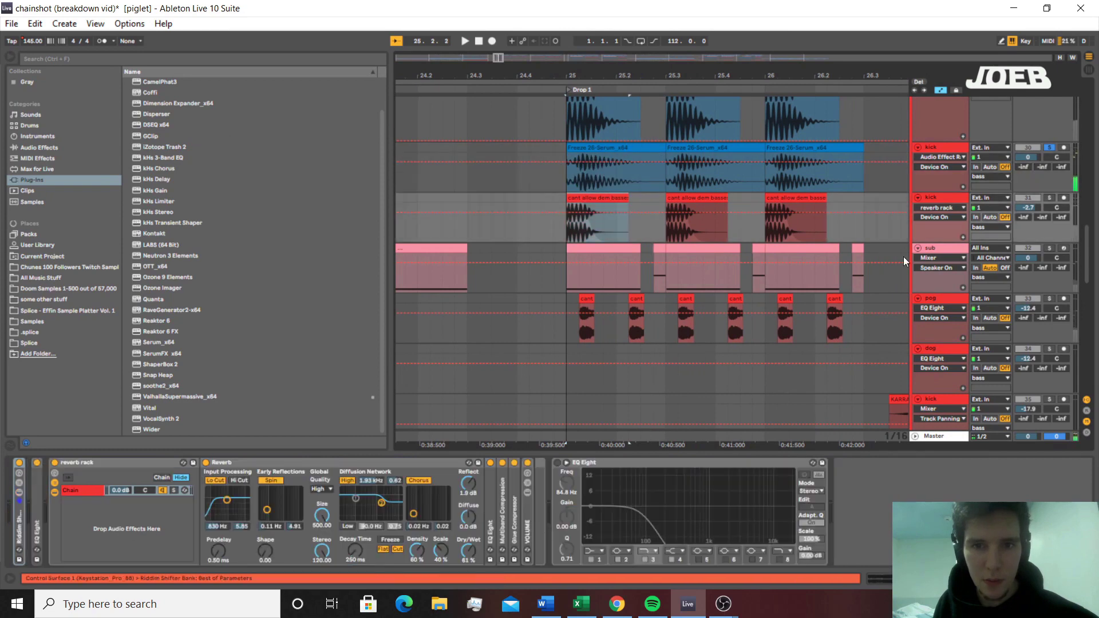
{"action": "left_click", "coordinate": [1049, 198]}
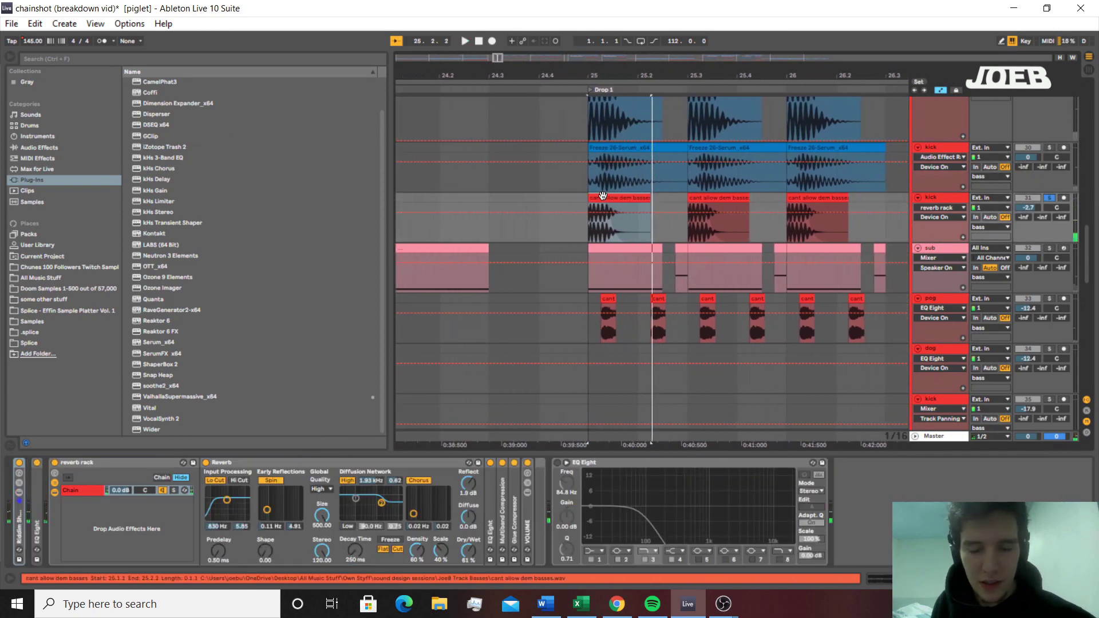
{"action": "scroll", "coordinate": [603, 195], "scroll_direction": "up", "scroll_amount": 3}
{"action": "scroll", "coordinate": [603, 194], "scroll_direction": "down", "scroll_amount": 3}
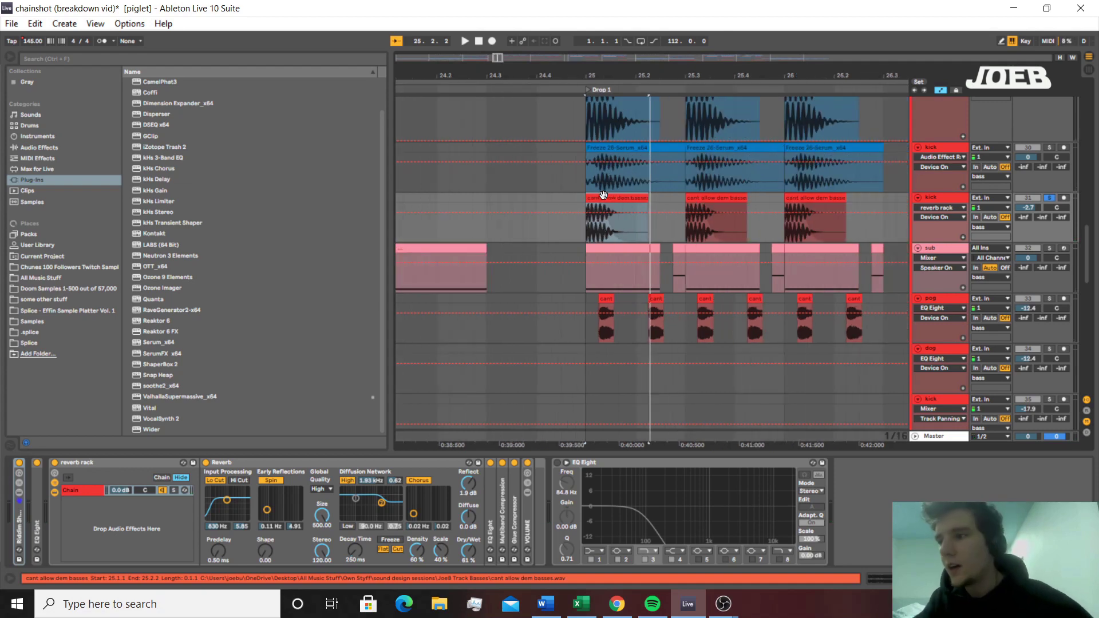
{"action": "scroll", "coordinate": [706, 160], "scroll_direction": "down", "scroll_amount": 2}
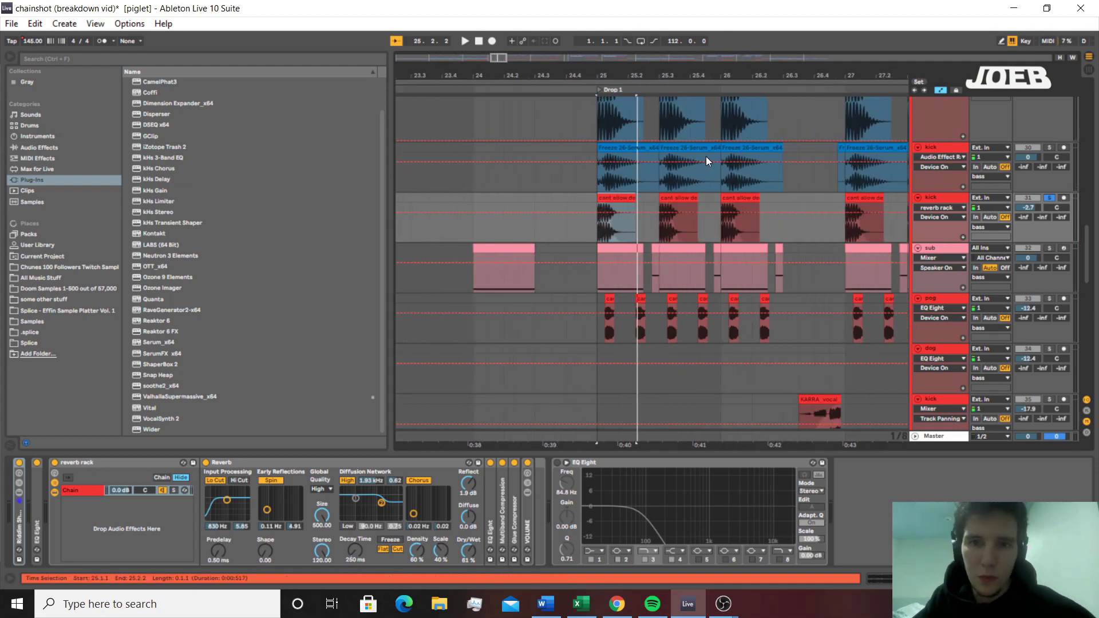
{"action": "scroll", "coordinate": [706, 157], "scroll_direction": "up", "scroll_amount": 2}
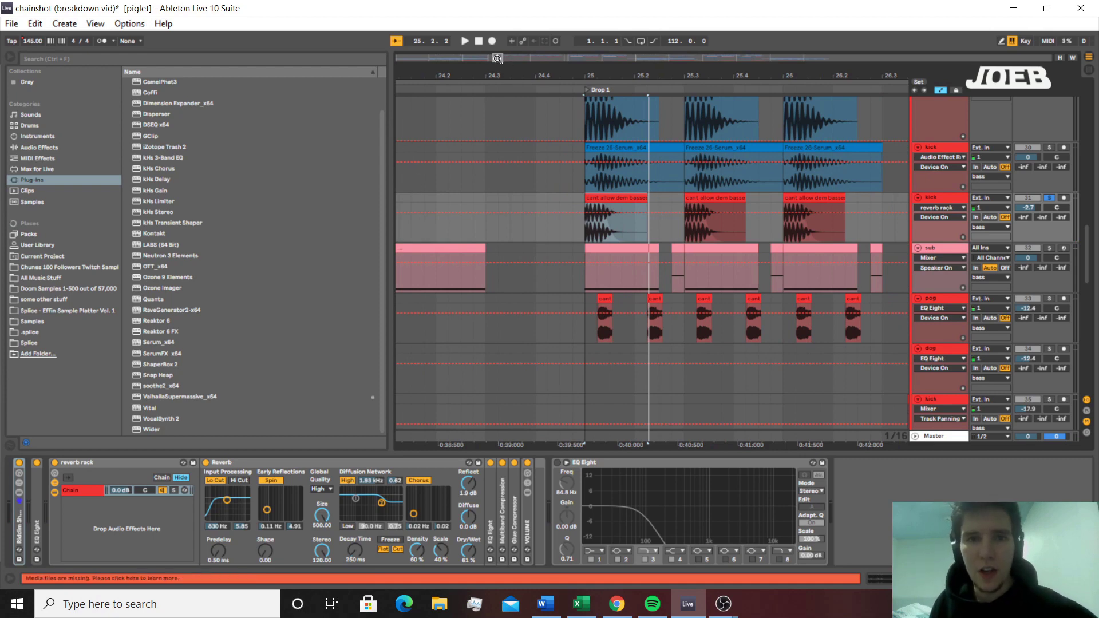
{"action": "left_click_drag", "start_coordinate": [498, 59], "coordinate": [504, 59]}
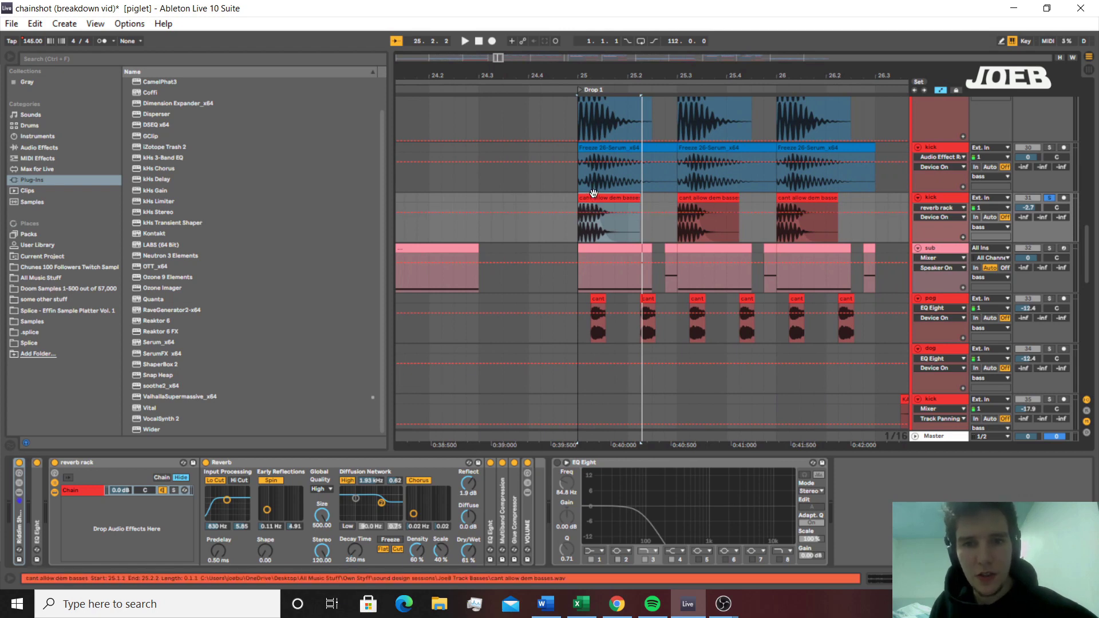
{"action": "scroll", "coordinate": [594, 229], "scroll_direction": "up", "scroll_amount": 3}
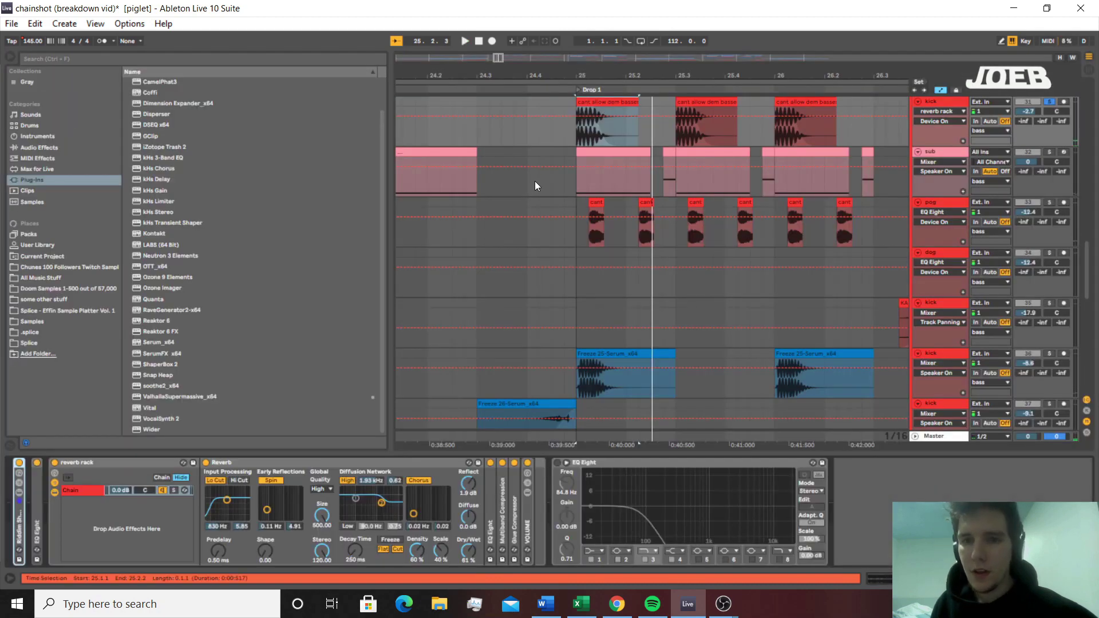
{"action": "scroll", "coordinate": [535, 181], "scroll_direction": "up", "scroll_amount": 2}
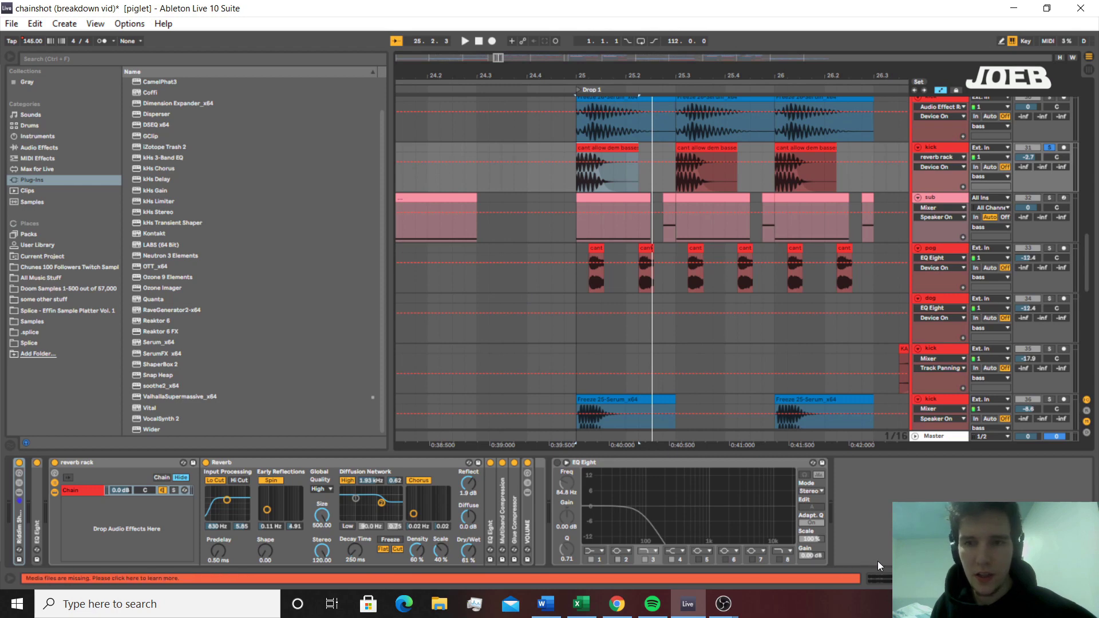
{"action": "key", "text": "space"}
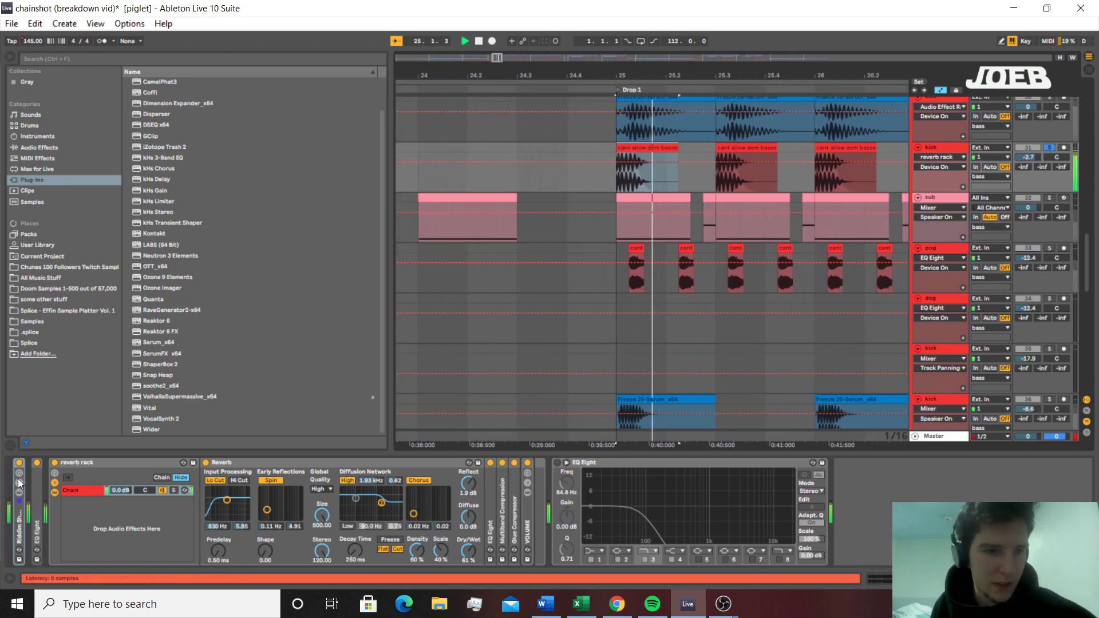
{"action": "key", "text": "space"}
Look over the Riddim Shifter rack and the EQ Eight after it on kick track 31, folding each again
{"action": "double_click", "coordinate": [20, 523]}
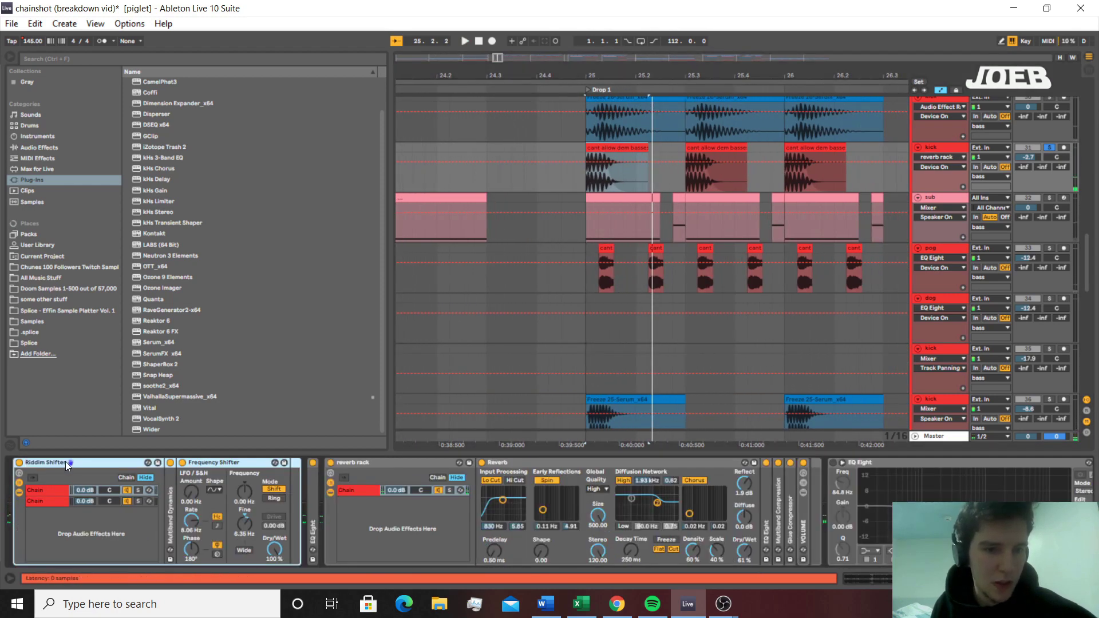
{"action": "double_click", "coordinate": [66, 461]}
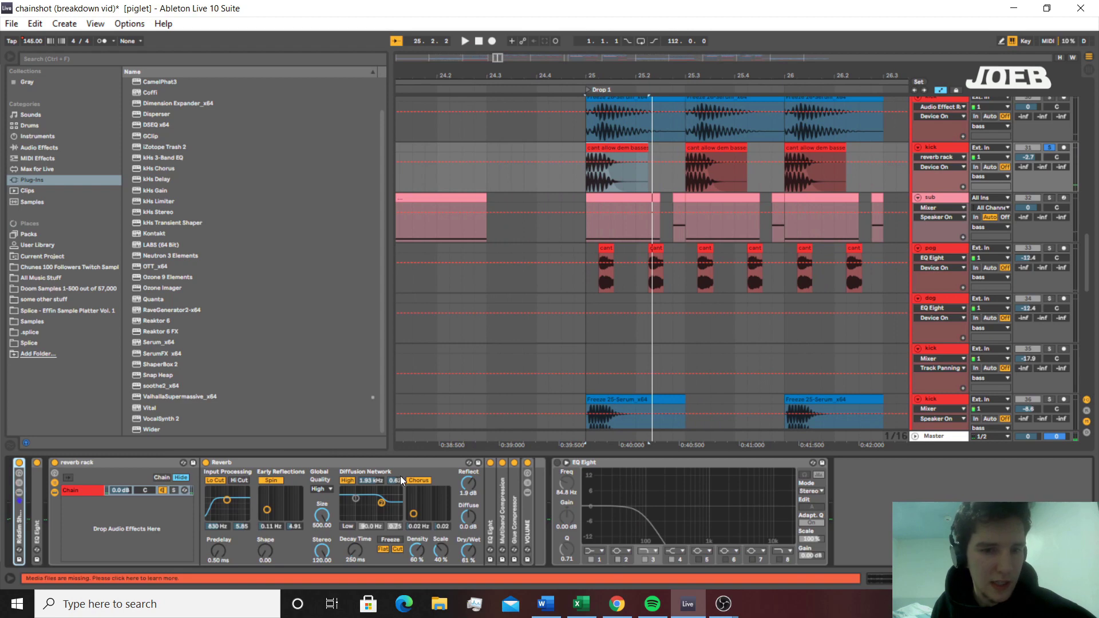
{"action": "double_click", "coordinate": [22, 528]}
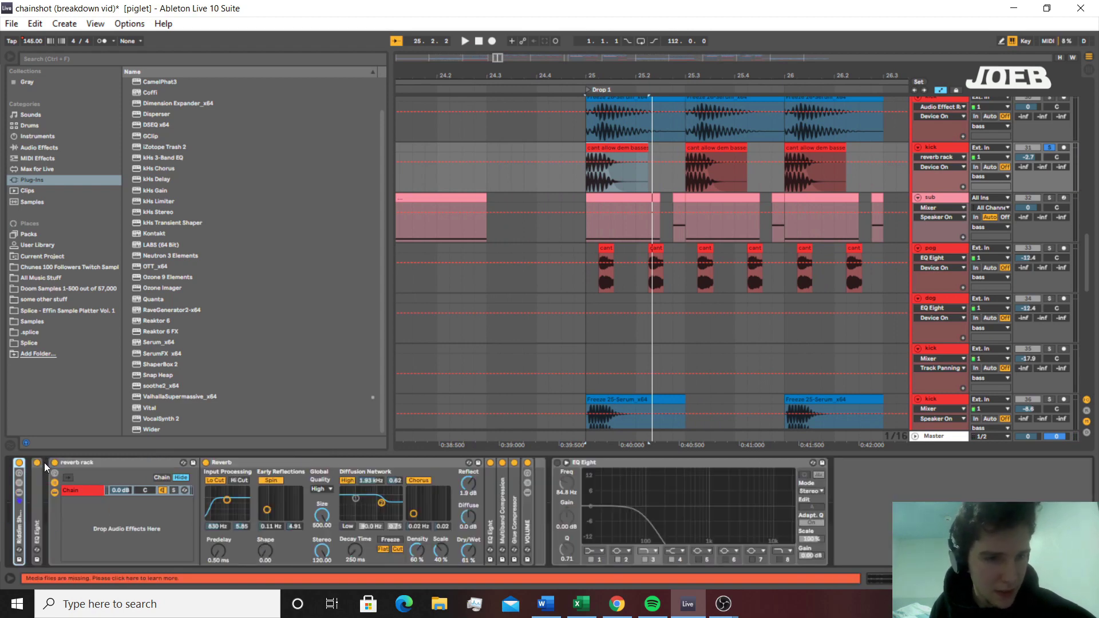
{"action": "double_click", "coordinate": [43, 462]}
{"action": "double_click", "coordinate": [36, 501]}
{"action": "double_click", "coordinate": [170, 461]}
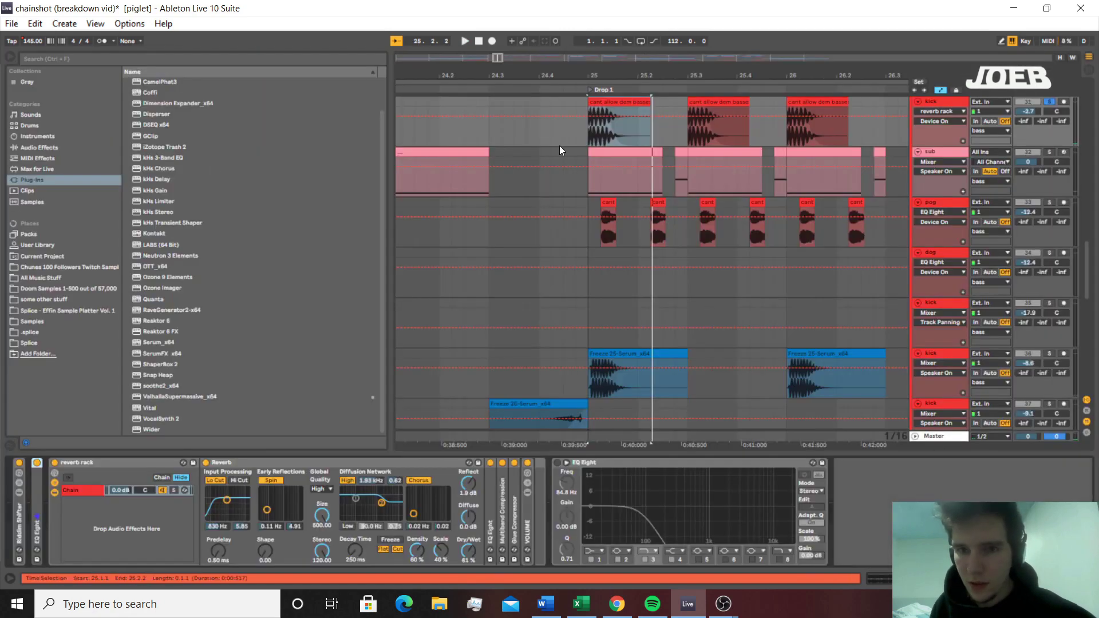
Select the first clip on sub track 32 at Drop 1, solo the track and play it
{"action": "left_click", "coordinate": [616, 191]}
{"action": "left_click", "coordinate": [604, 144]}
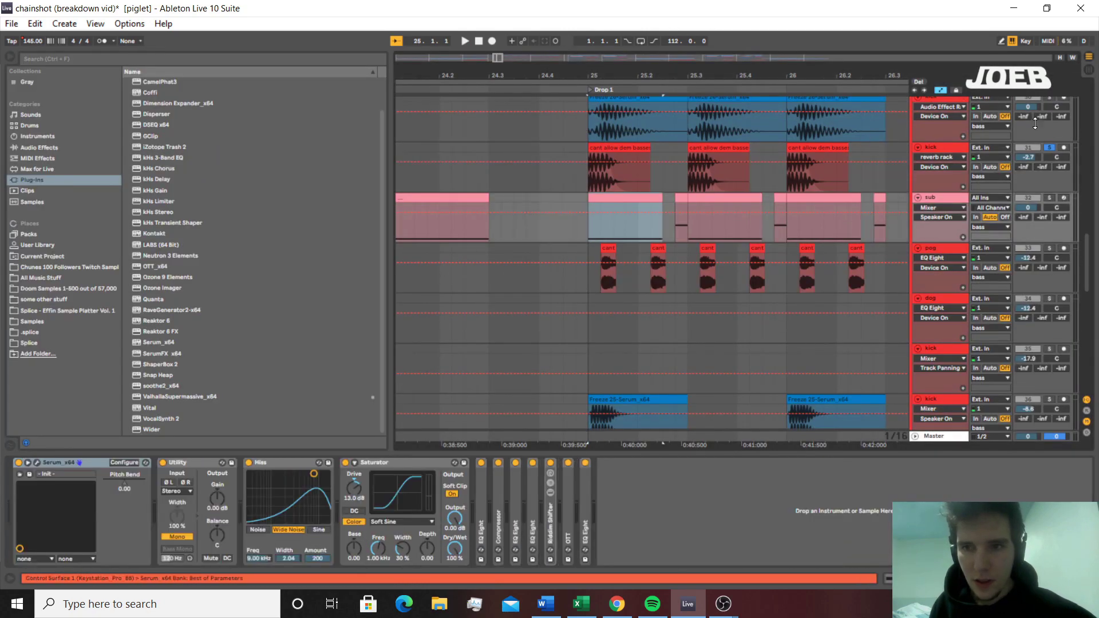
{"action": "left_click", "coordinate": [1049, 197]}
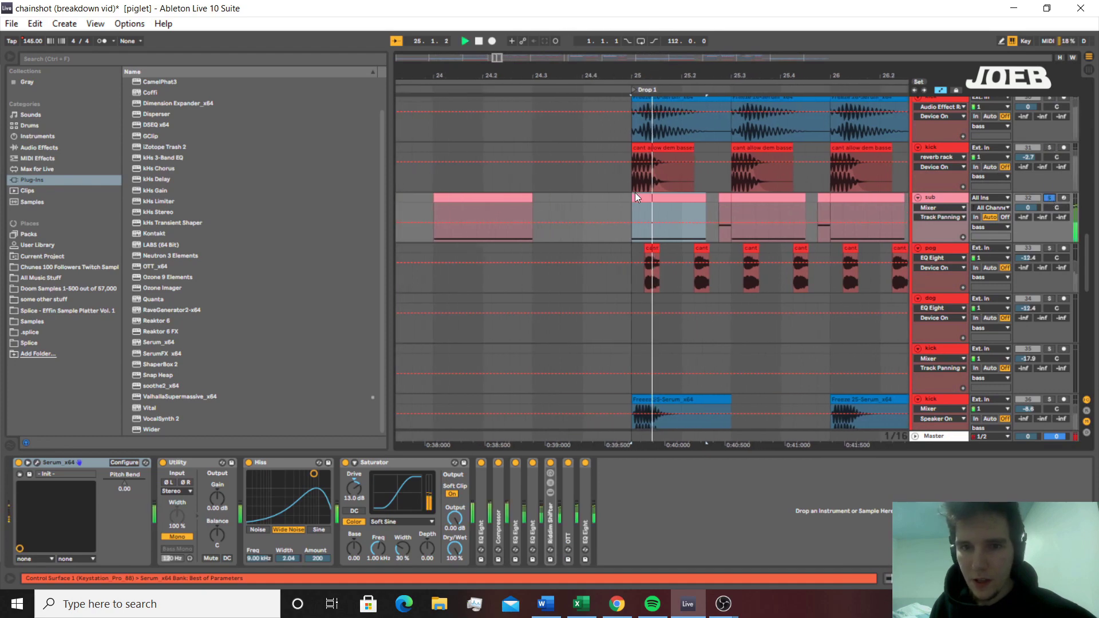
{"action": "key", "text": "space"}
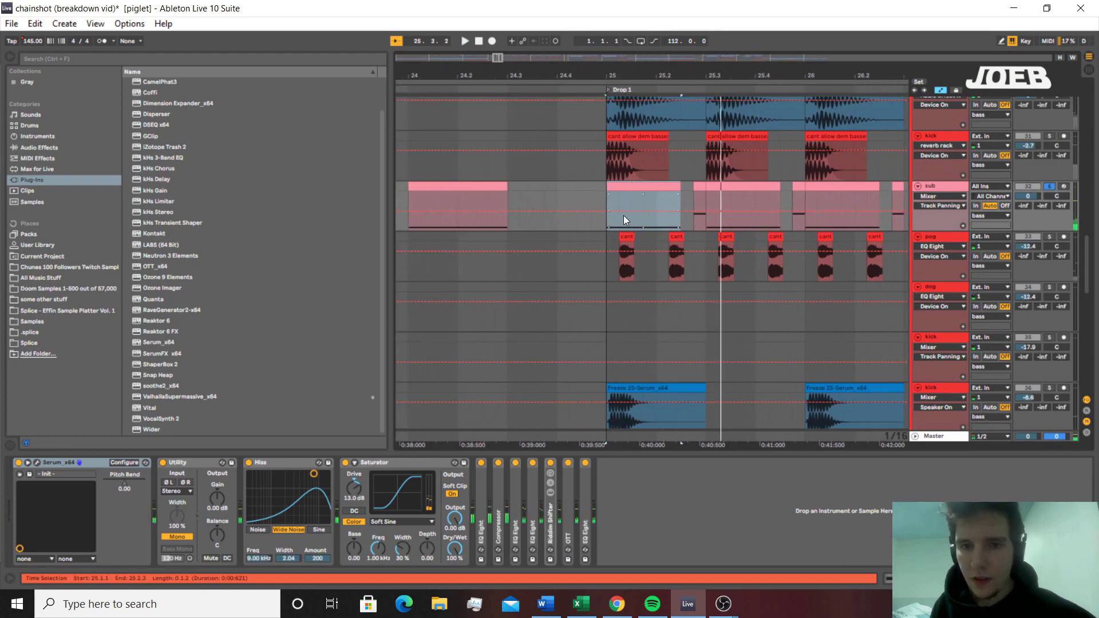
Find the Sub group near the end of the track list and expand it to show its tracks
{"action": "scroll", "coordinate": [612, 258], "scroll_direction": "down", "scroll_amount": 10}
{"action": "scroll", "coordinate": [617, 264], "scroll_direction": "down", "scroll_amount": 5}
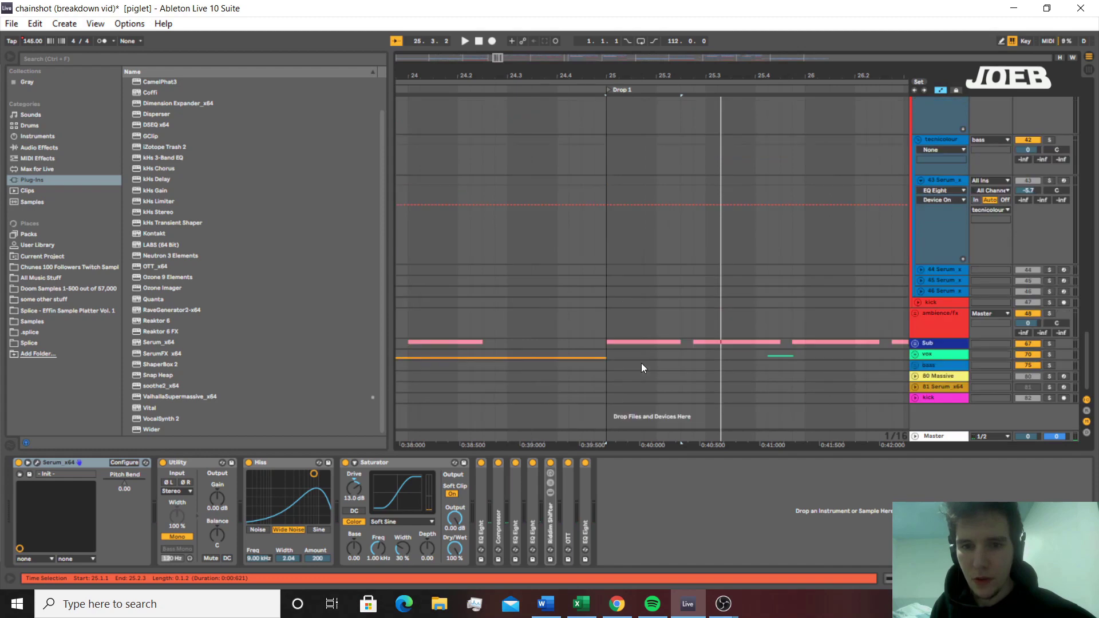
{"action": "left_click", "coordinate": [630, 342]}
{"action": "left_click", "coordinate": [915, 343]}
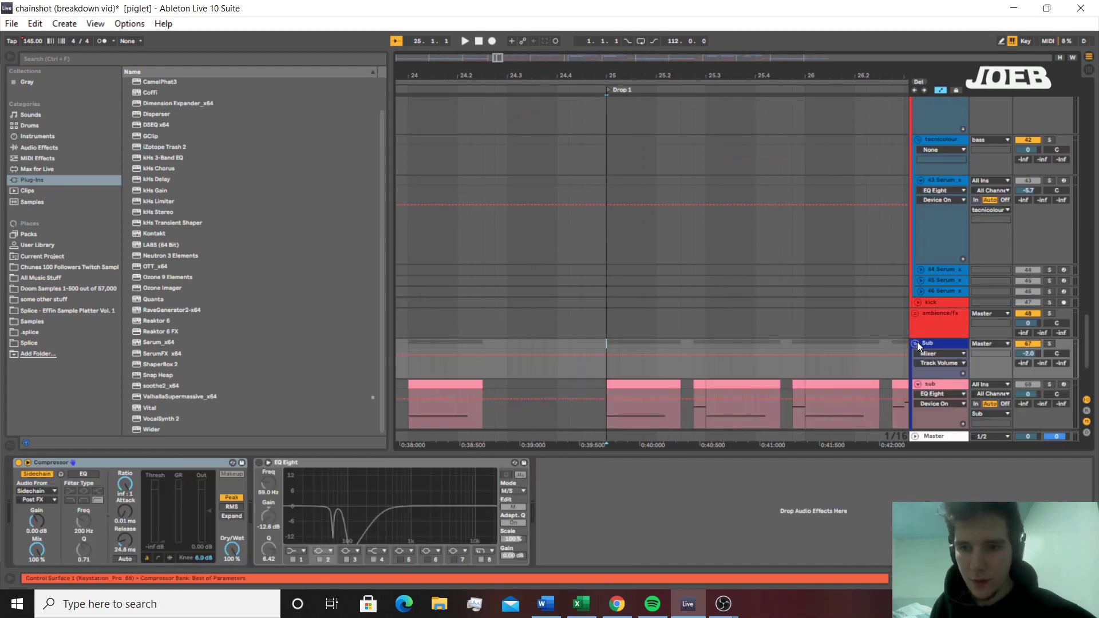
Solo the first sub track inside the Sub group and play its clip at Drop 1
{"action": "scroll", "coordinate": [918, 341], "scroll_direction": "down", "scroll_amount": 2}
{"action": "left_click", "coordinate": [936, 305]}
{"action": "left_click", "coordinate": [620, 300]}
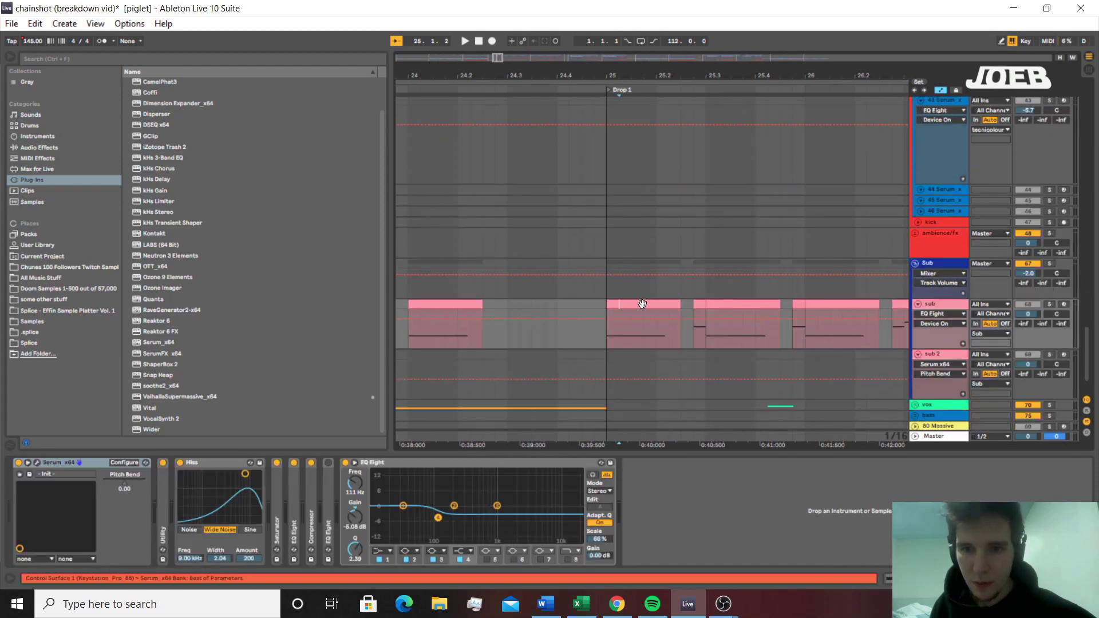
{"action": "left_click", "coordinate": [642, 302]}
{"action": "left_click", "coordinate": [1049, 305]}
{"action": "key", "text": "space"}
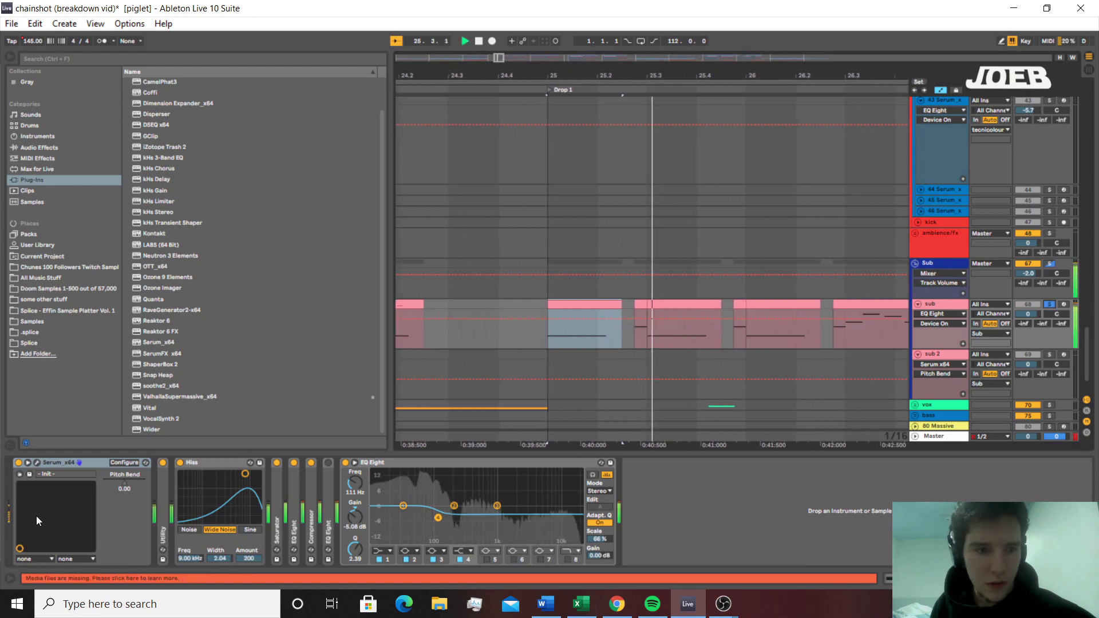
Group the sub track's effects from Utility through the last EQ Eight into one Audio Effect Rack, leaving Serum outside
{"action": "left_click", "coordinate": [160, 525]}
{"action": "right_click", "coordinate": [403, 463]}
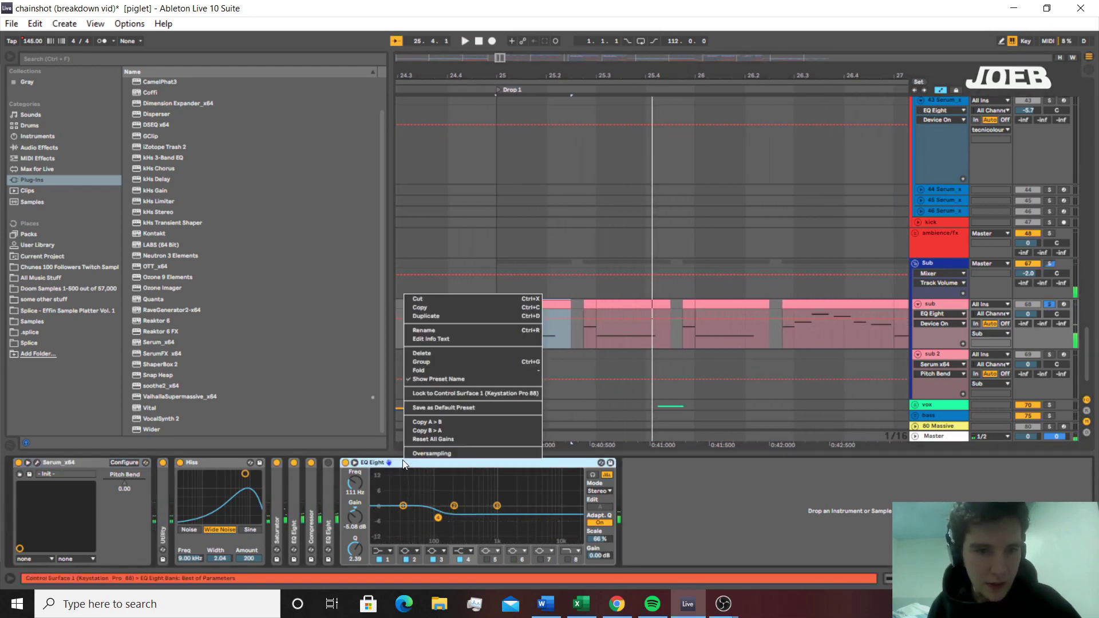
{"action": "left_click", "coordinate": [163, 504]}
{"action": "right_click", "coordinate": [161, 504]}
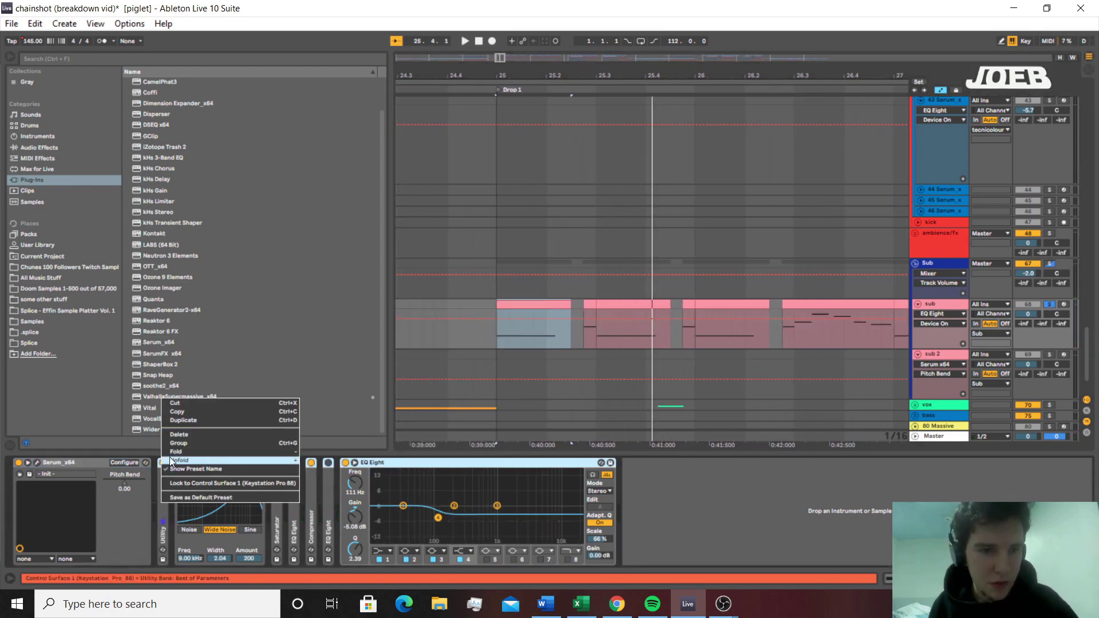
{"action": "left_click", "coordinate": [174, 452]}
{"action": "key", "text": "ctrl+g"}
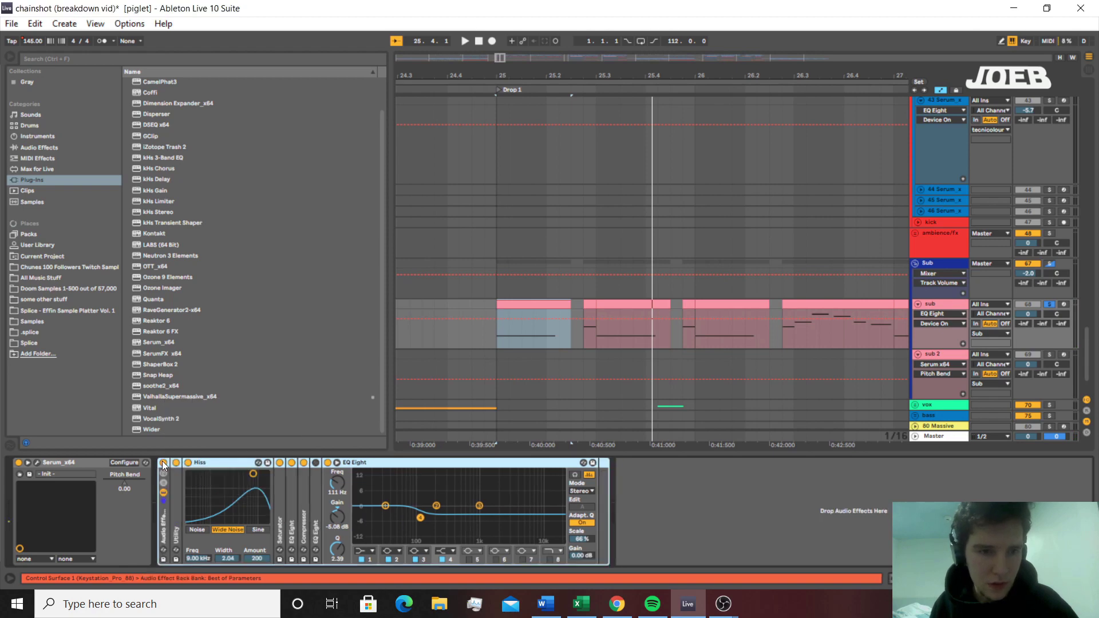
Play the sub clip with the new rack bypassed and inspect Serum's FX and OSC pages
{"action": "key", "text": "space"}
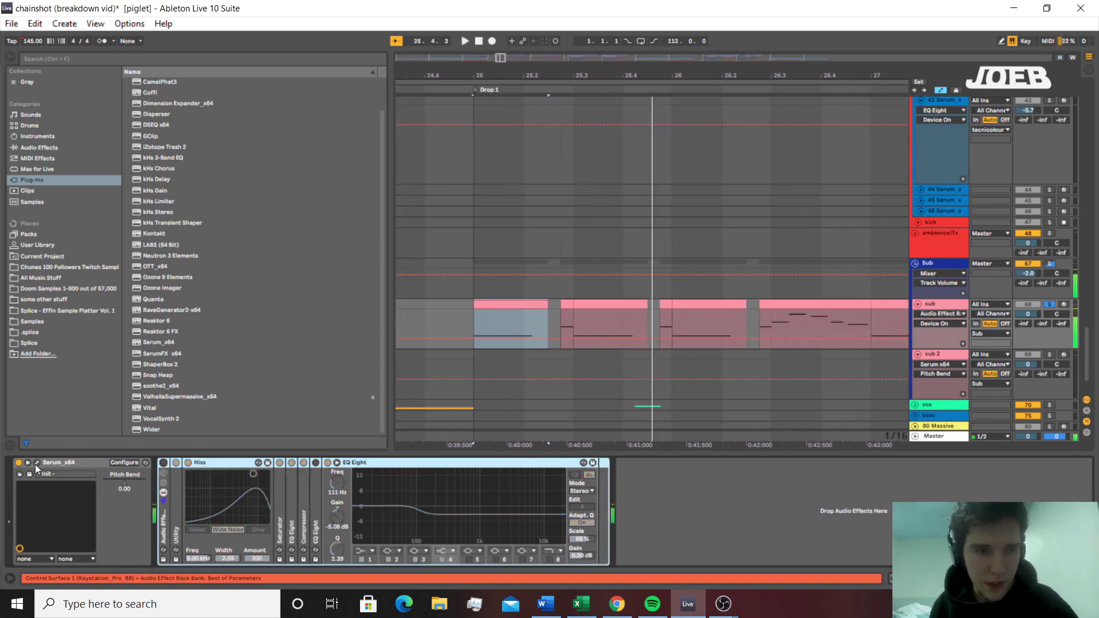
{"action": "left_click", "coordinate": [36, 463]}
{"action": "left_click", "coordinate": [255, 56]}
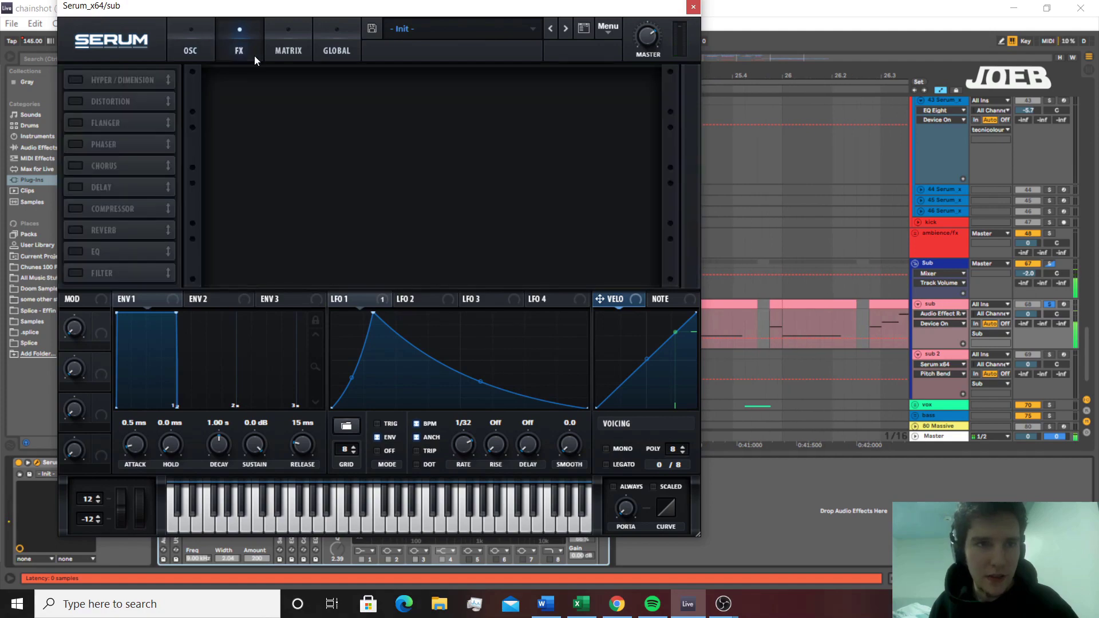
{"action": "left_click", "coordinate": [204, 52]}
{"action": "left_click", "coordinate": [692, 6]}
{"action": "left_click", "coordinate": [693, 8]}
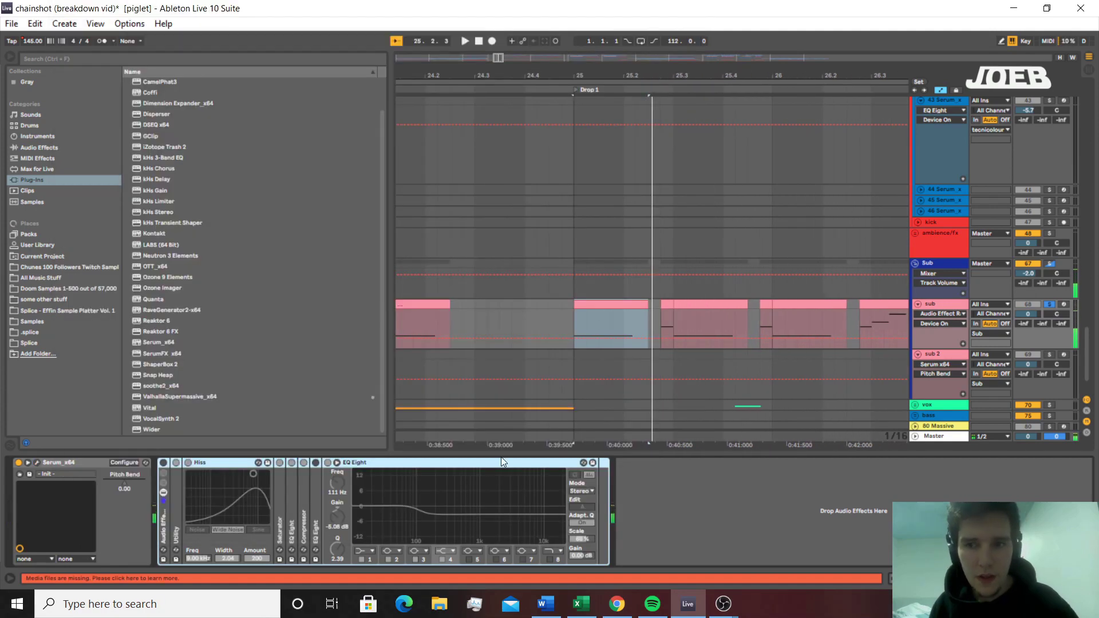
Unfold the Utility in the sub rack, select the Hiss device and play the clip with the rack enabled
{"action": "double_click", "coordinate": [175, 506]}
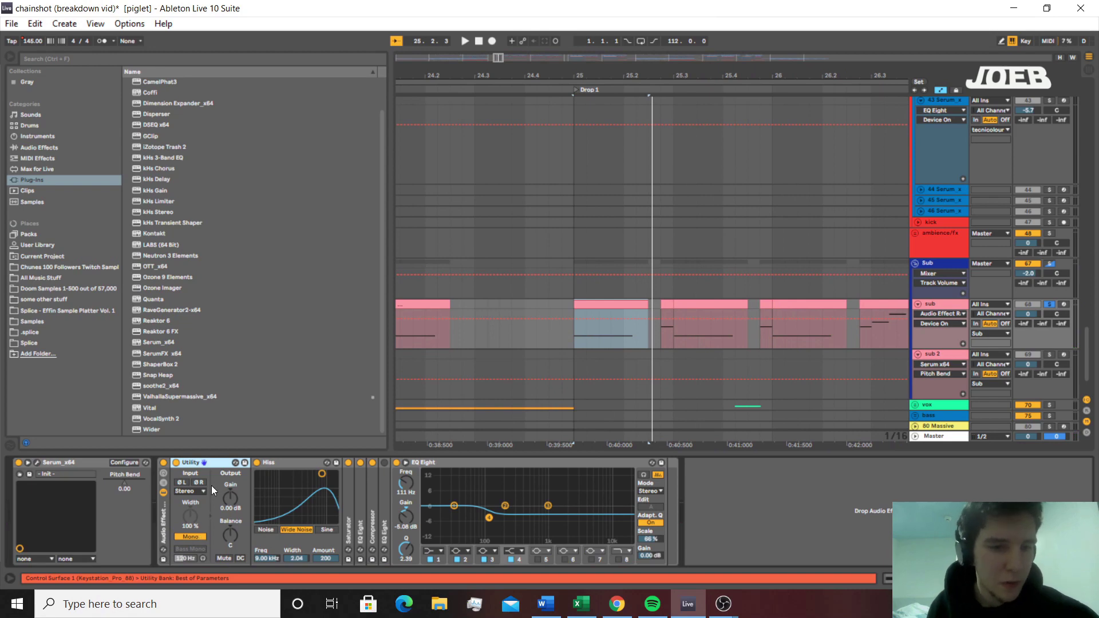
{"action": "left_click", "coordinate": [284, 465]}
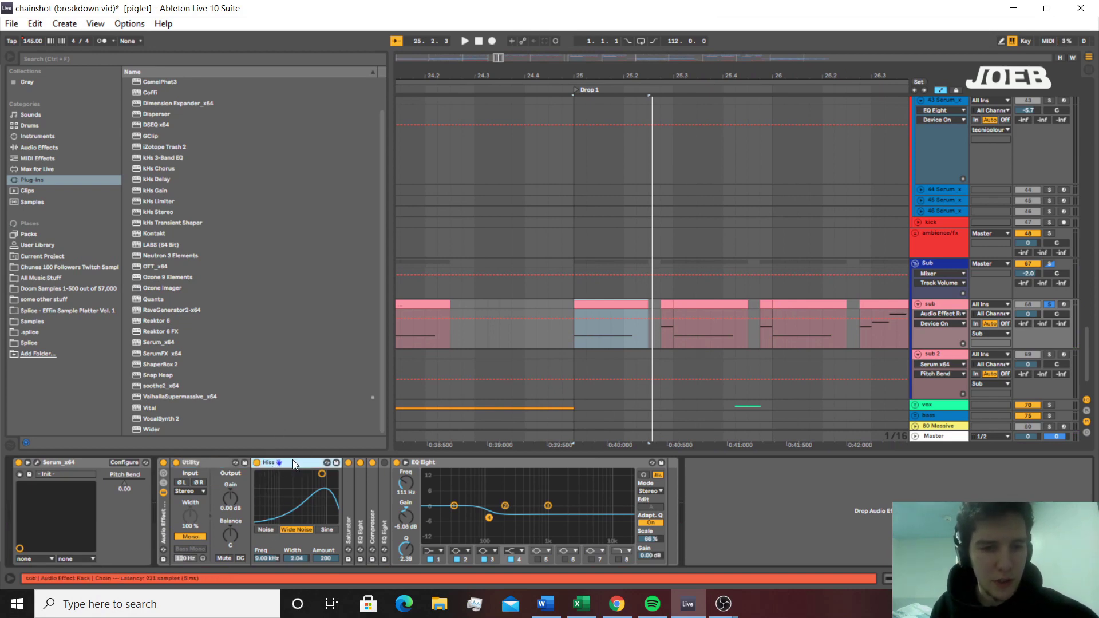
{"action": "key", "text": "space"}
{"action": "key", "text": "space"}
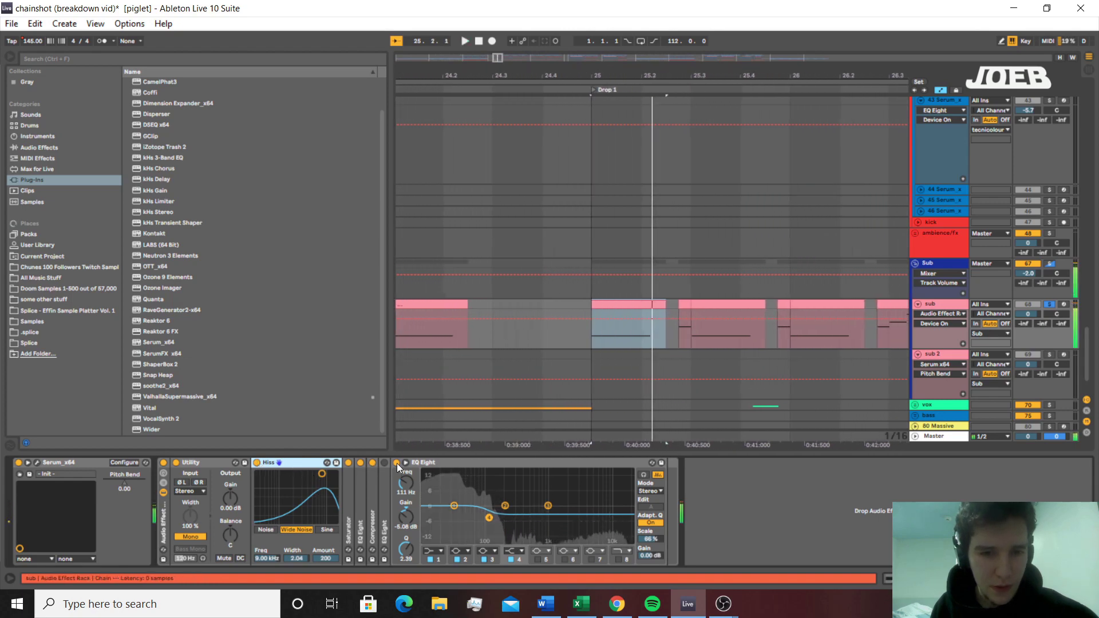
Turn off the last EQ Eight, Compressor, first EQ Eight and Saturator, and play the sub clip with only Utility and Hiss active
{"action": "left_click", "coordinate": [397, 463]}
{"action": "left_click", "coordinate": [372, 462]}
{"action": "left_click", "coordinate": [360, 463]}
{"action": "left_click", "coordinate": [348, 462]}
{"action": "key", "text": "space"}
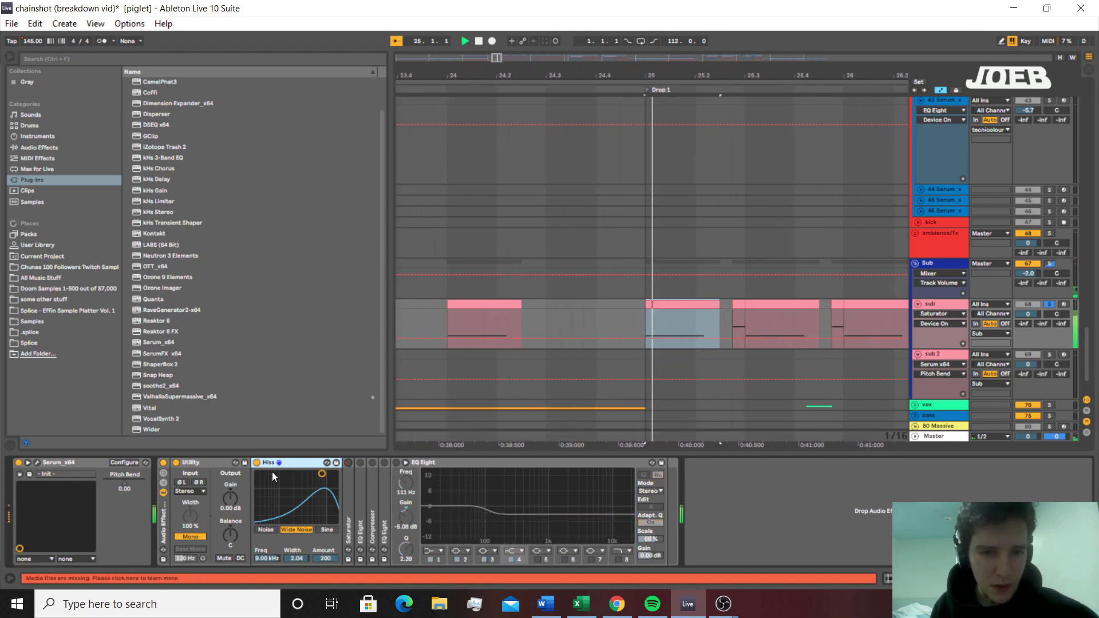
Unfold and re-enable the Saturator and the EQ Eight following it one after the other, playing the sub clip to compare
{"action": "double_click", "coordinate": [347, 510]}
{"action": "left_click", "coordinate": [349, 462]}
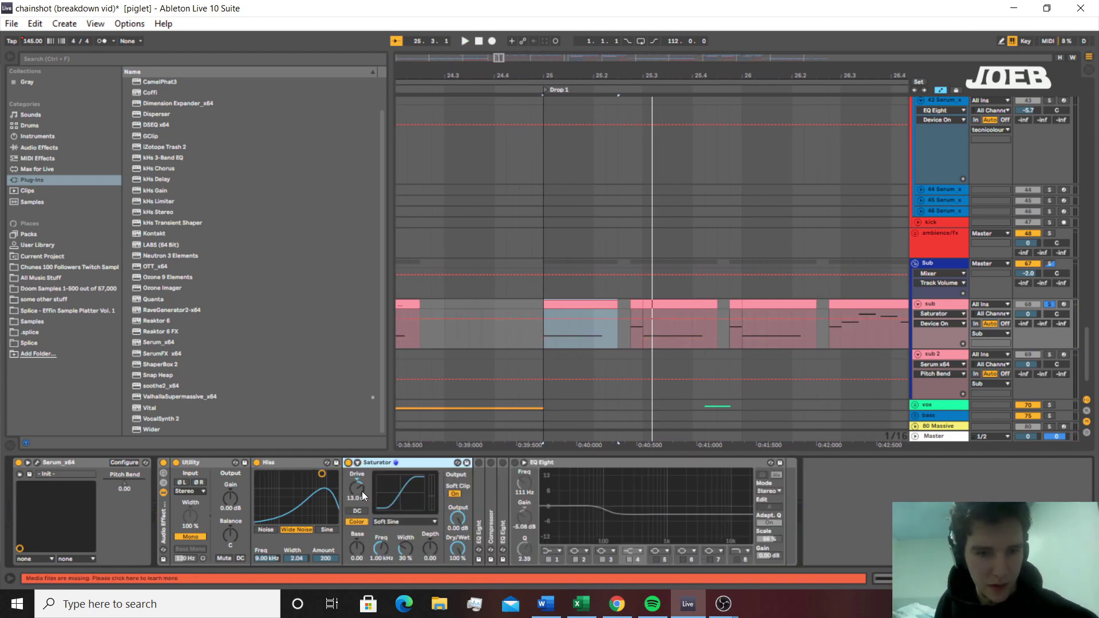
{"action": "key", "text": "space"}
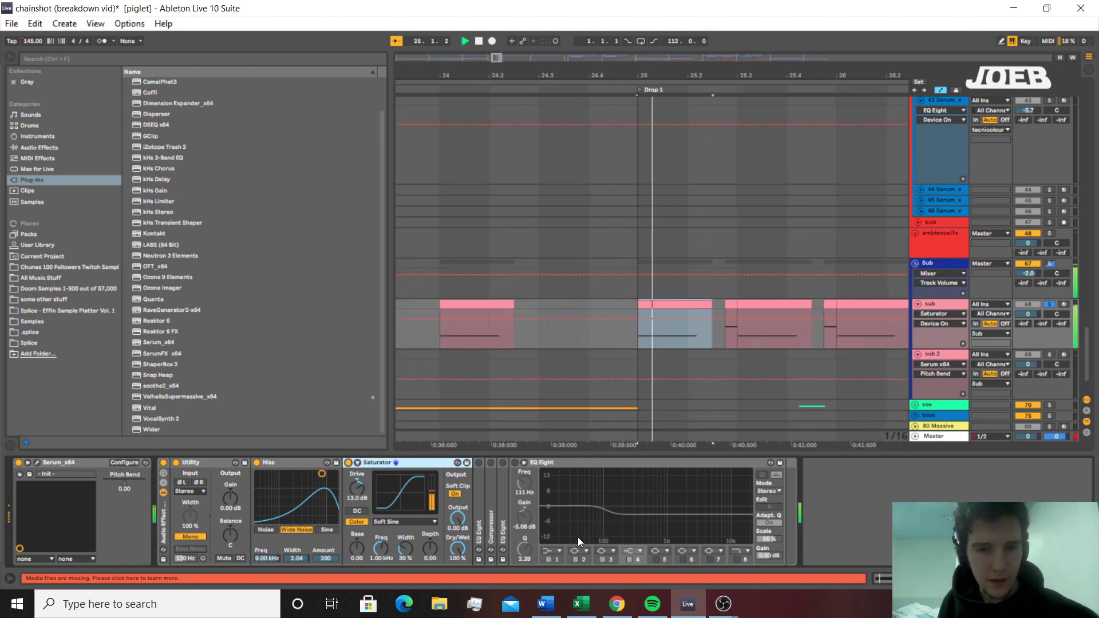
{"action": "double_click", "coordinate": [477, 507]}
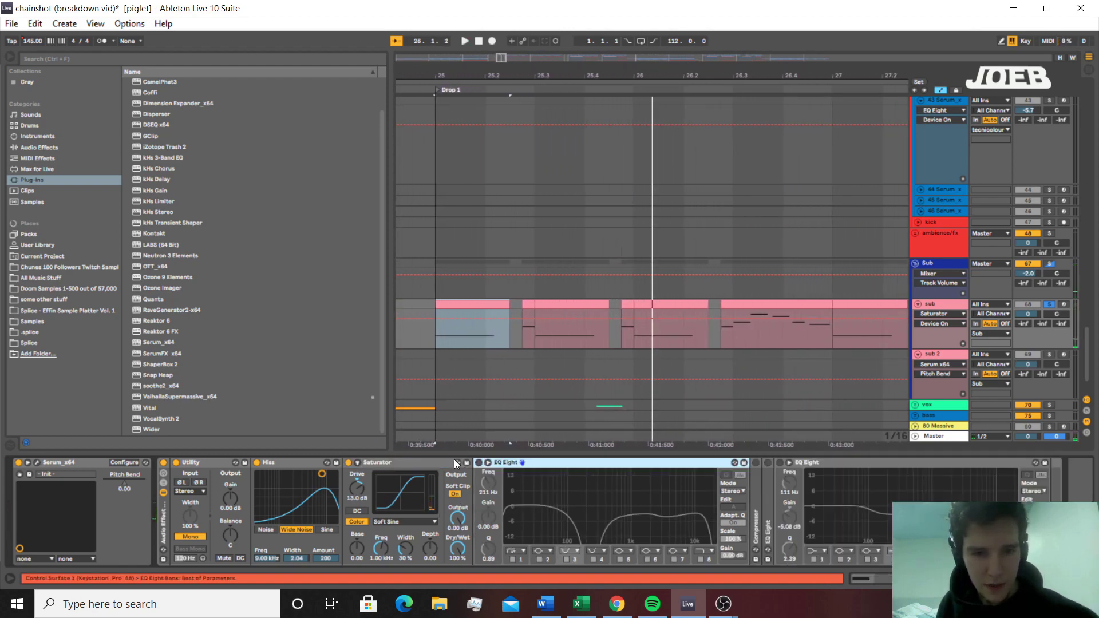
{"action": "left_click", "coordinate": [478, 462]}
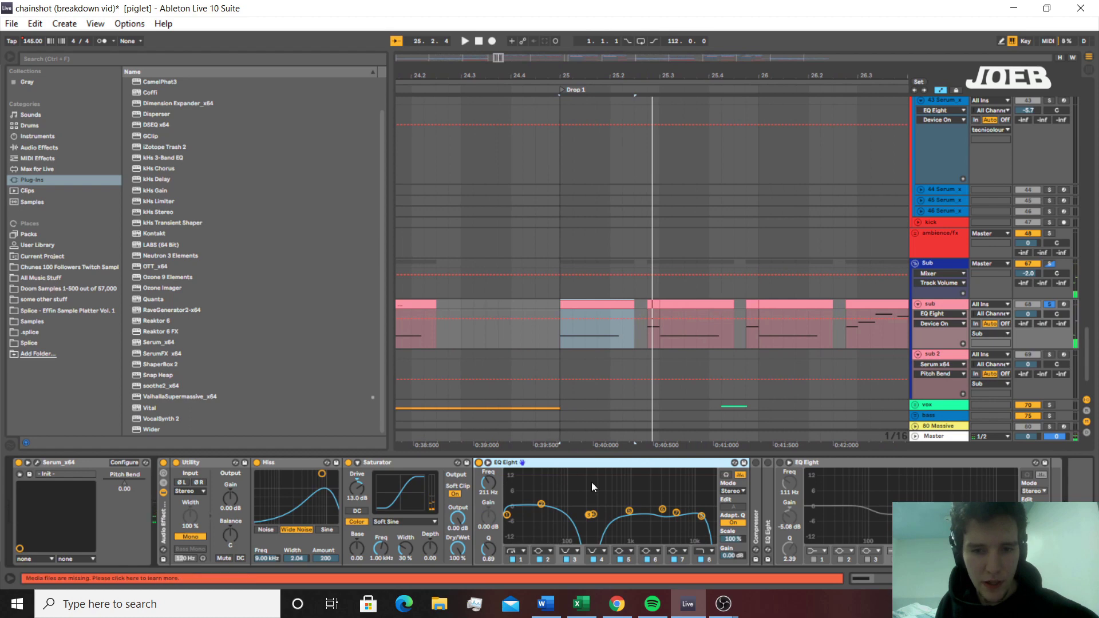
Fold the first EQ Eight in the sub rack, unfold the Compressor, turn it back on and fold it again
{"action": "double_click", "coordinate": [566, 463]}
{"action": "double_click", "coordinate": [491, 501]}
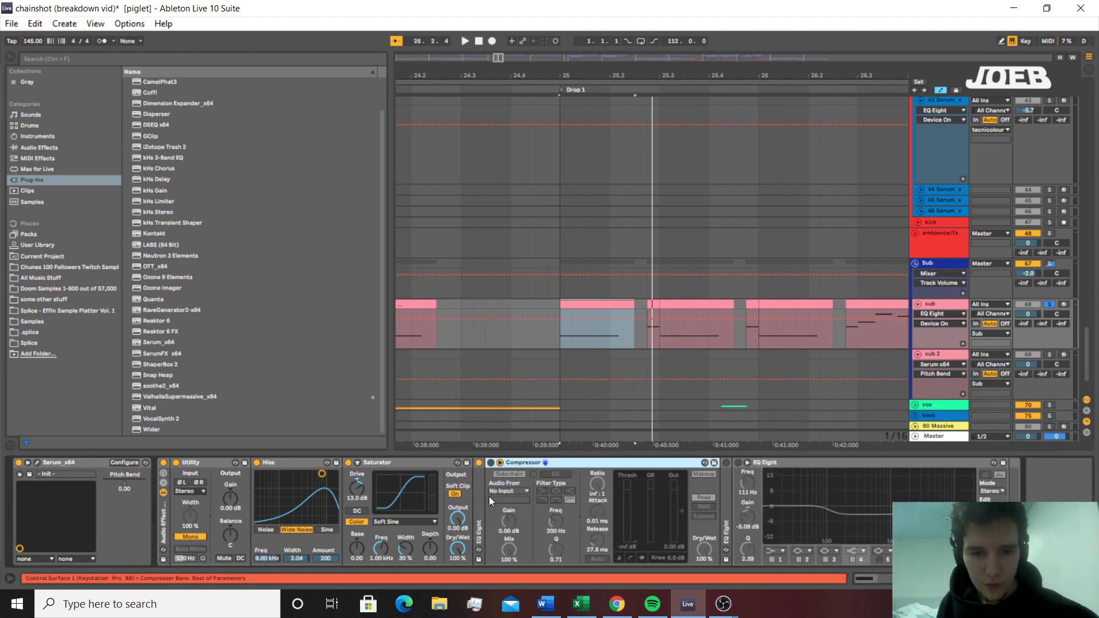
{"action": "double_click", "coordinate": [505, 465]}
{"action": "double_click", "coordinate": [493, 473]}
{"action": "left_click", "coordinate": [491, 463]}
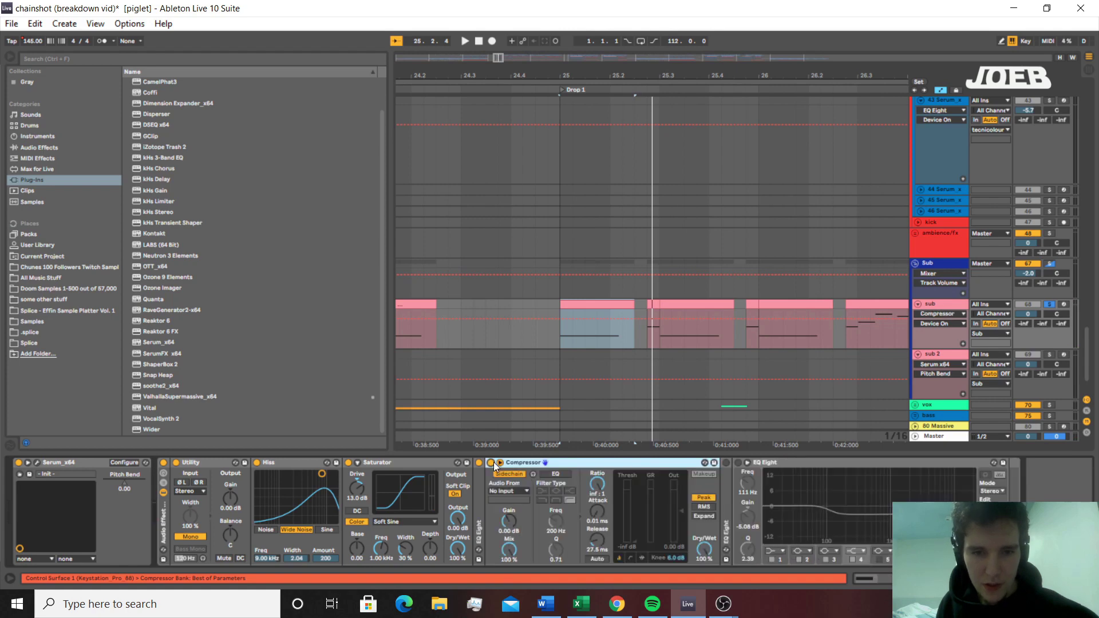
{"action": "double_click", "coordinate": [530, 464]}
Check the unused EQ Eight, re-enable the last EQ Eight and play the sub clips across Drop 1
{"action": "double_click", "coordinate": [504, 498]}
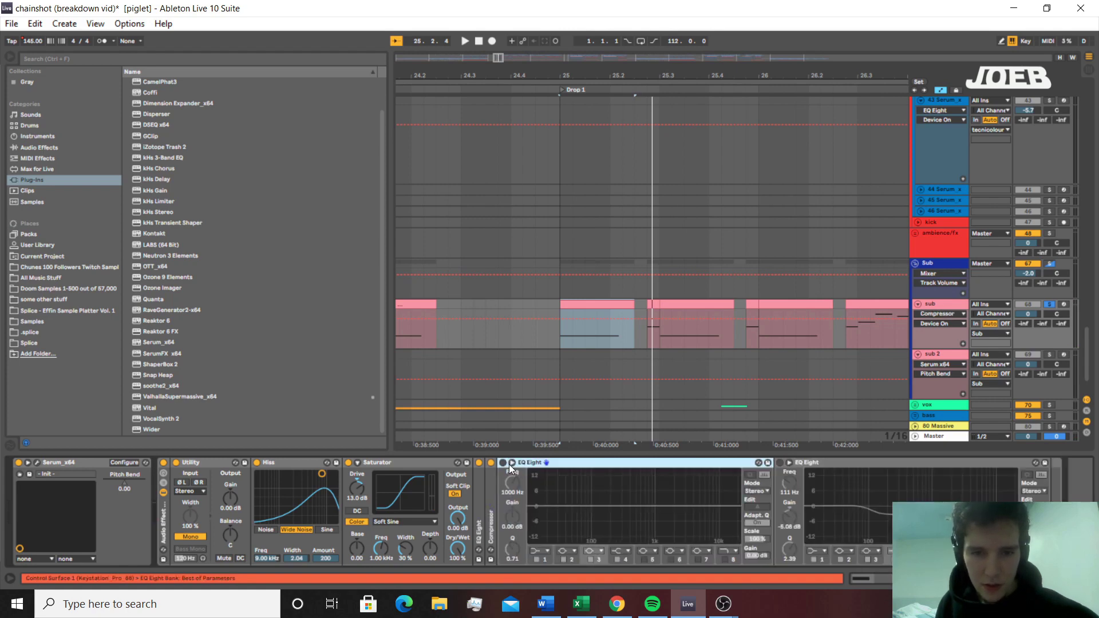
{"action": "double_click", "coordinate": [609, 465]}
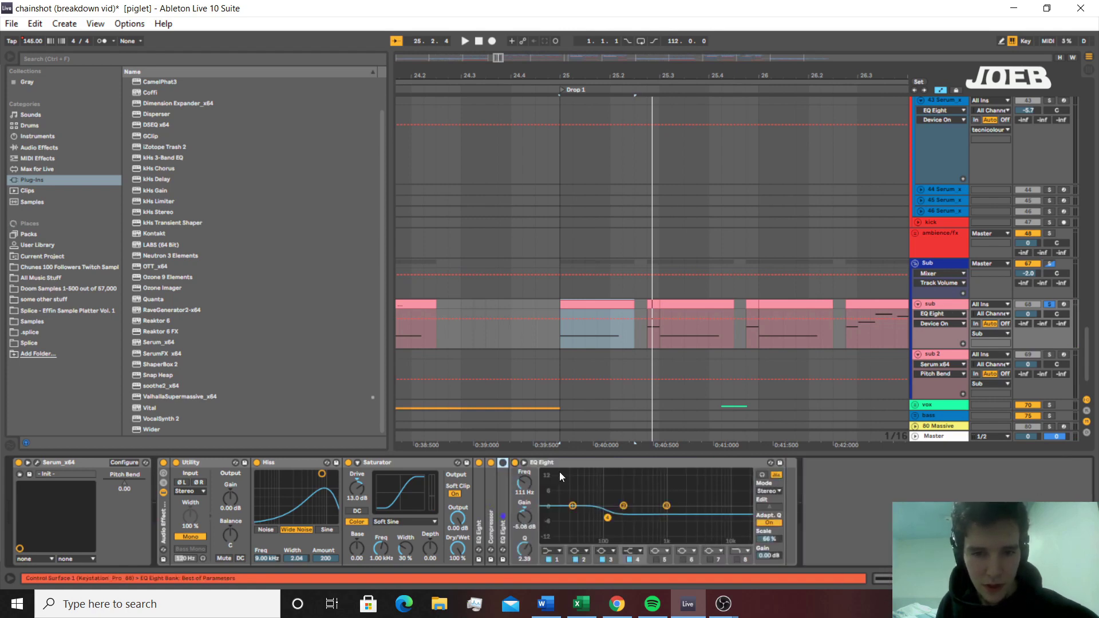
{"action": "key", "text": "space"}
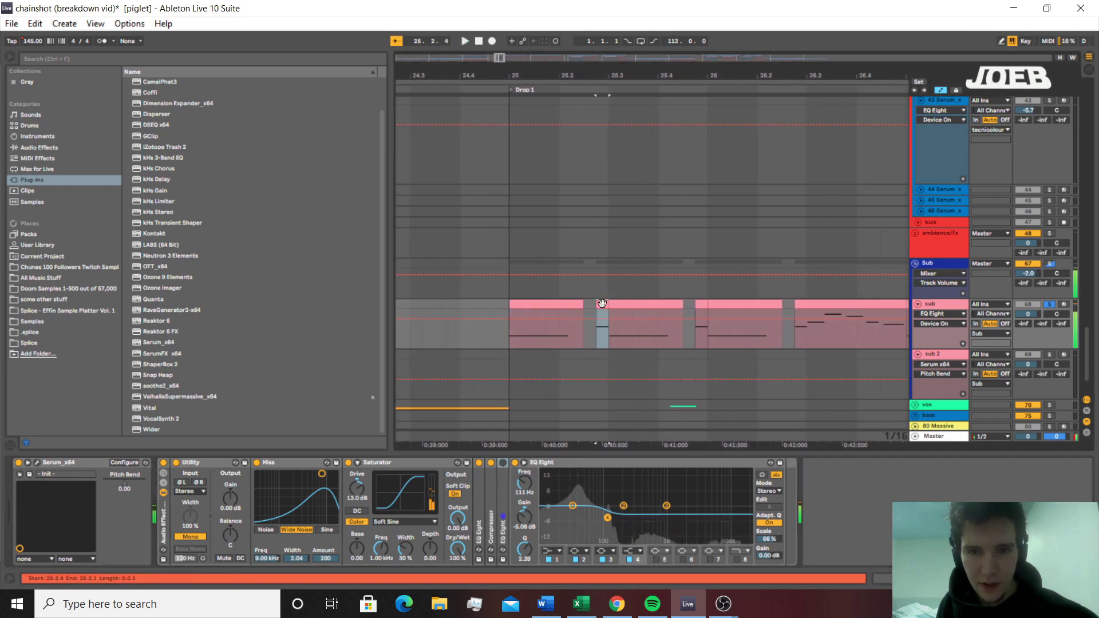
{"action": "key", "text": "minus"}
{"action": "key", "text": "minus"}
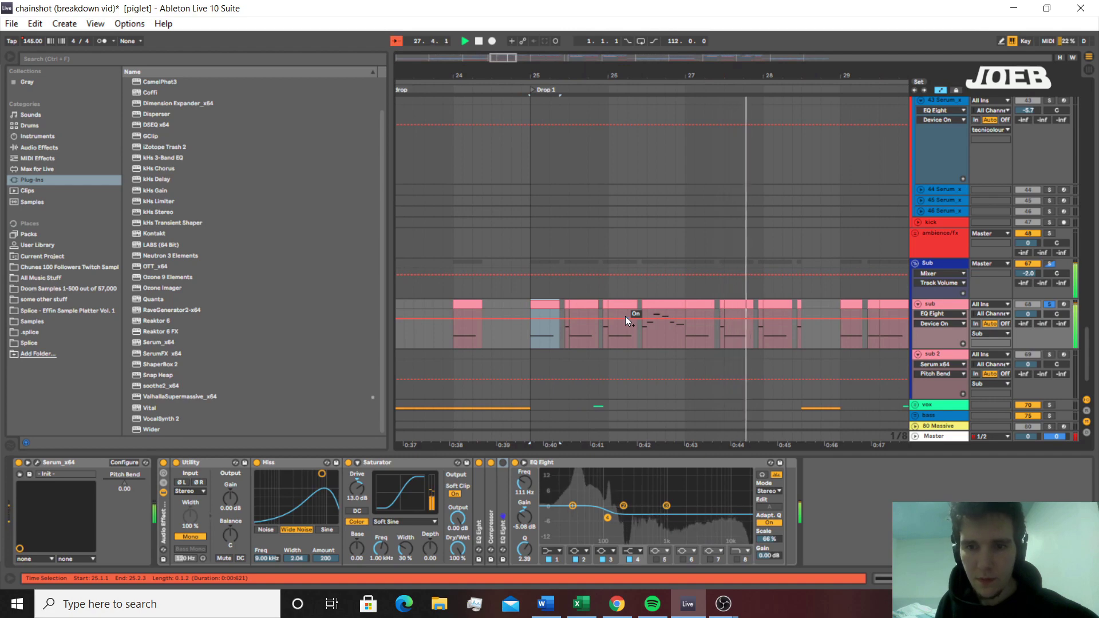
{"action": "scroll", "coordinate": [630, 318], "scroll_direction": "down", "scroll_amount": 2}
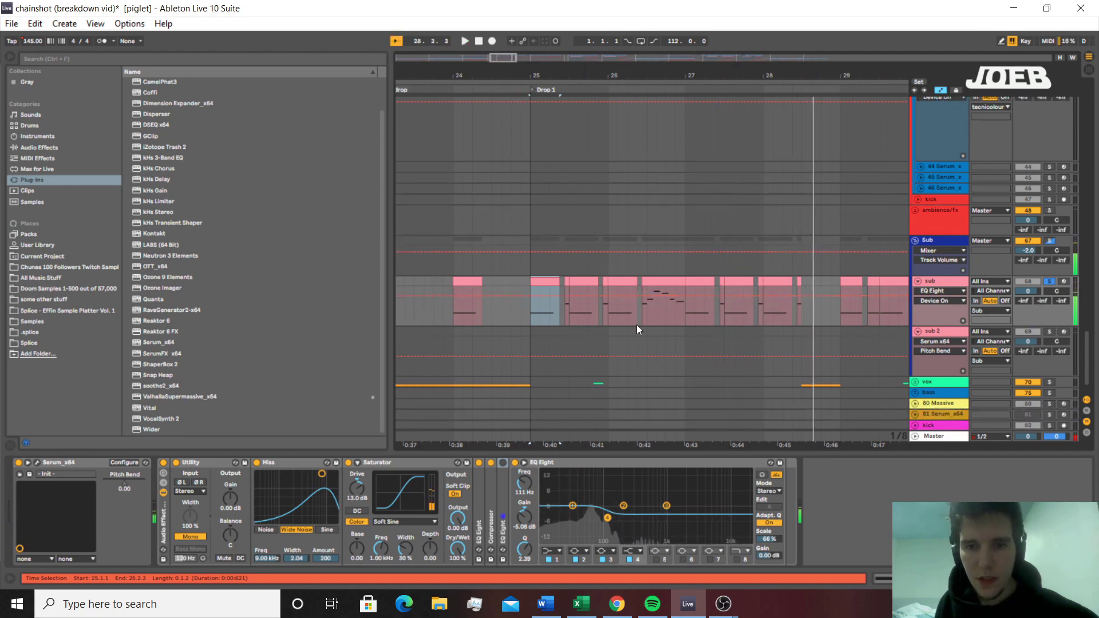
Find the sub track inside the bass group, select its first Drop 1 clip, solo the track and play it
{"action": "scroll", "coordinate": [731, 297], "scroll_direction": "up", "scroll_amount": 4}
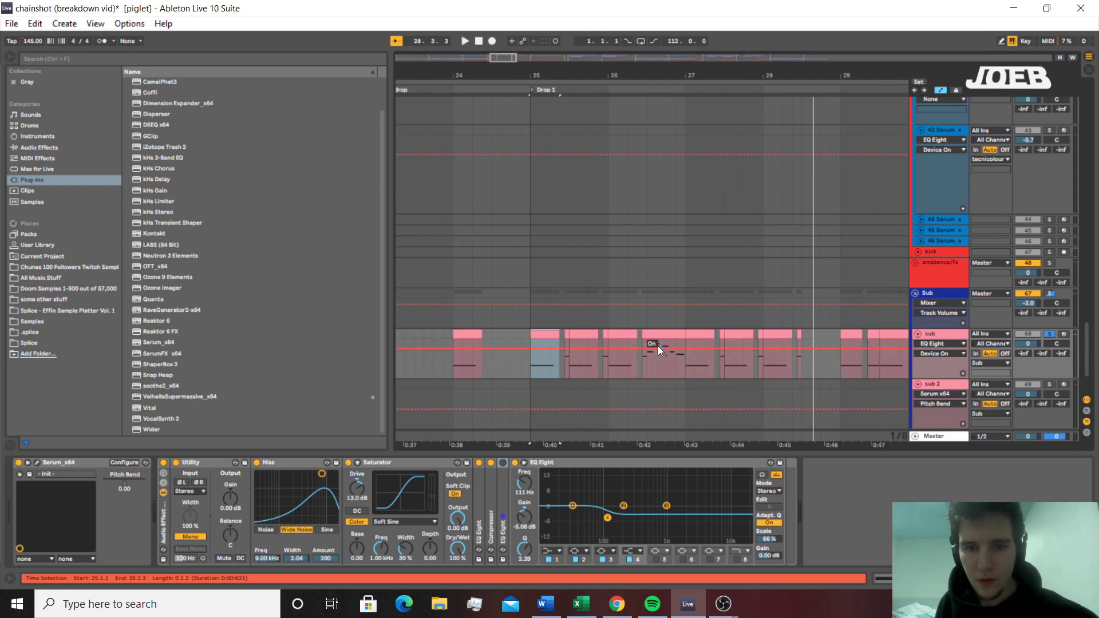
{"action": "scroll", "coordinate": [599, 320], "scroll_direction": "up", "scroll_amount": 15}
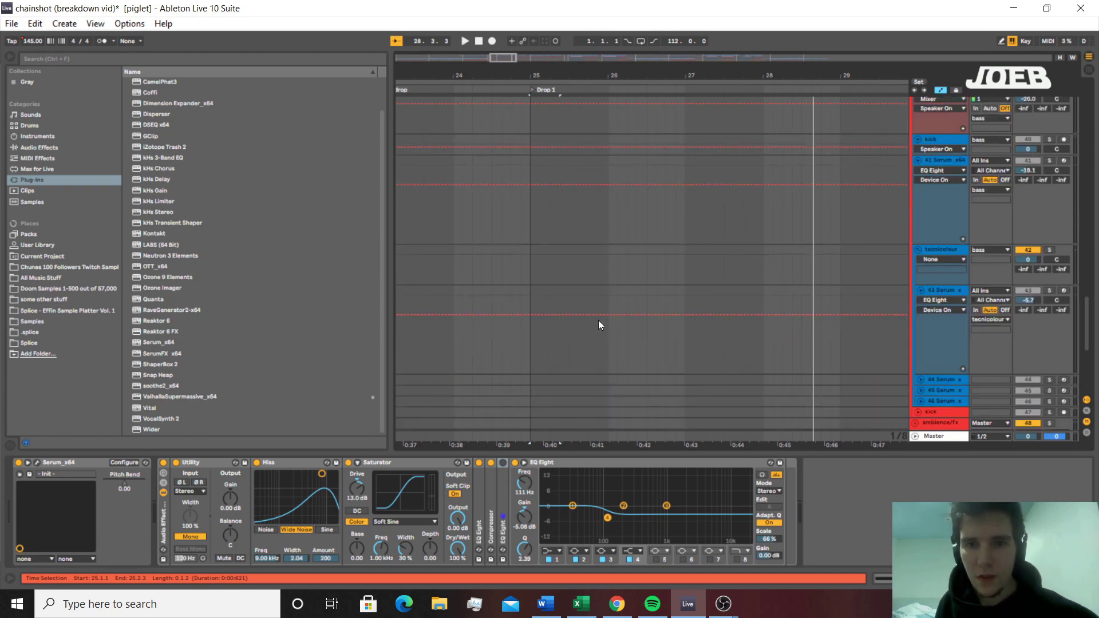
{"action": "scroll", "coordinate": [601, 329], "scroll_direction": "down", "scroll_amount": 10}
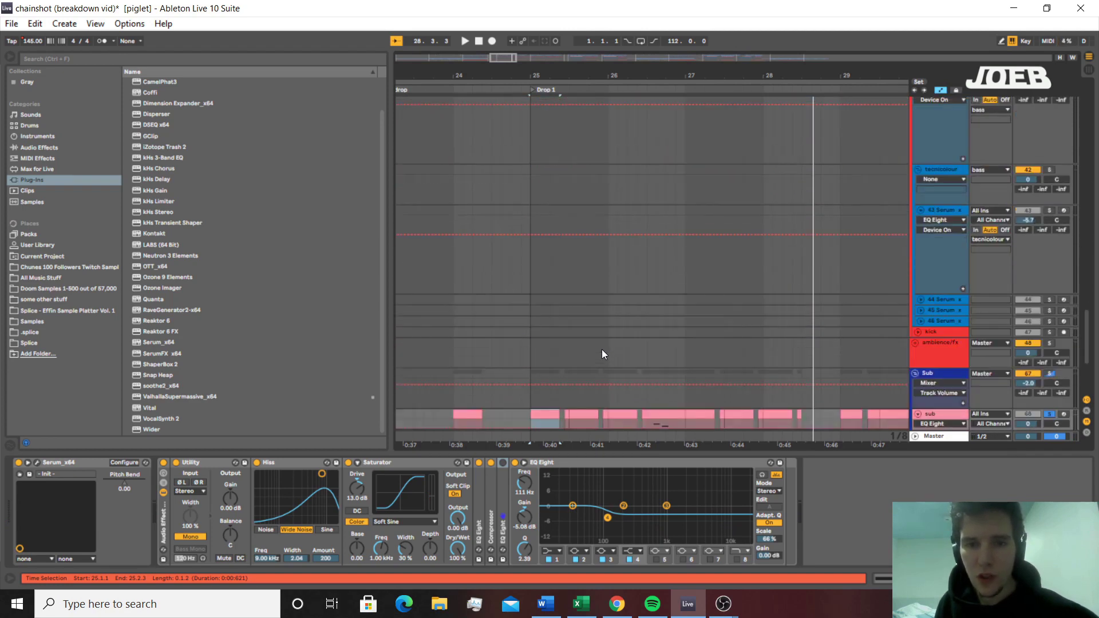
{"action": "scroll", "coordinate": [569, 310], "scroll_direction": "up", "scroll_amount": 12}
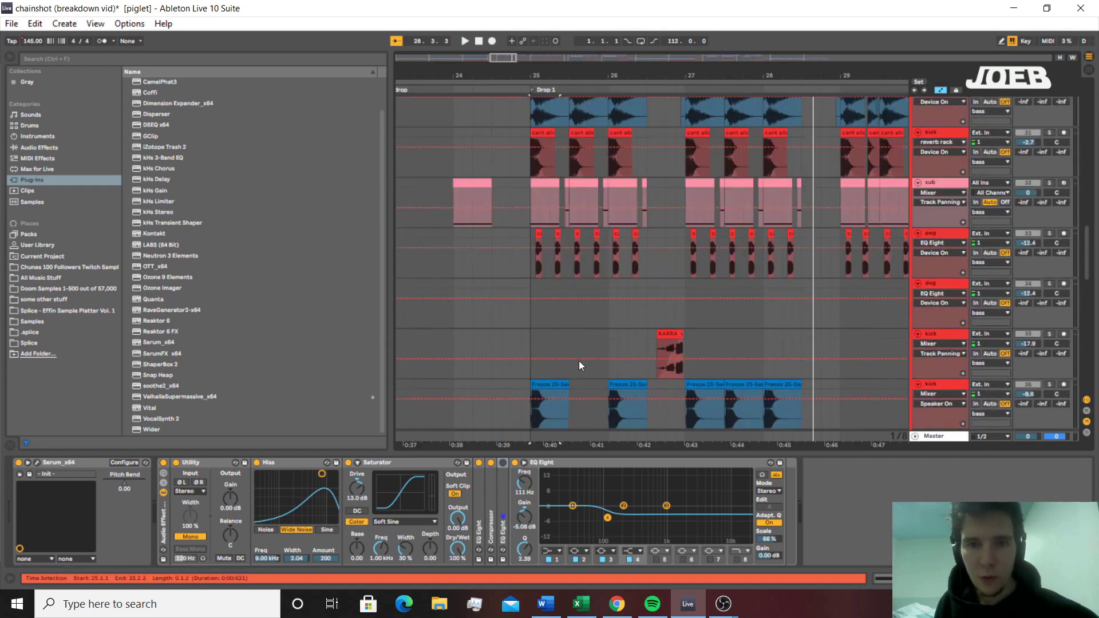
{"action": "left_click", "coordinate": [554, 296]}
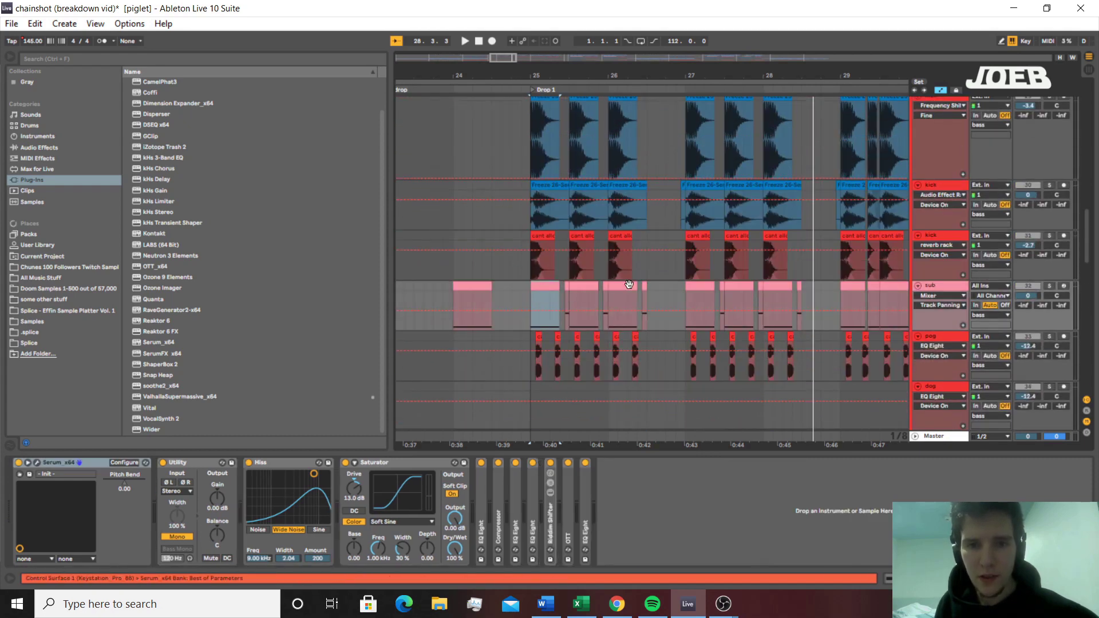
{"action": "left_click", "coordinate": [1049, 287]}
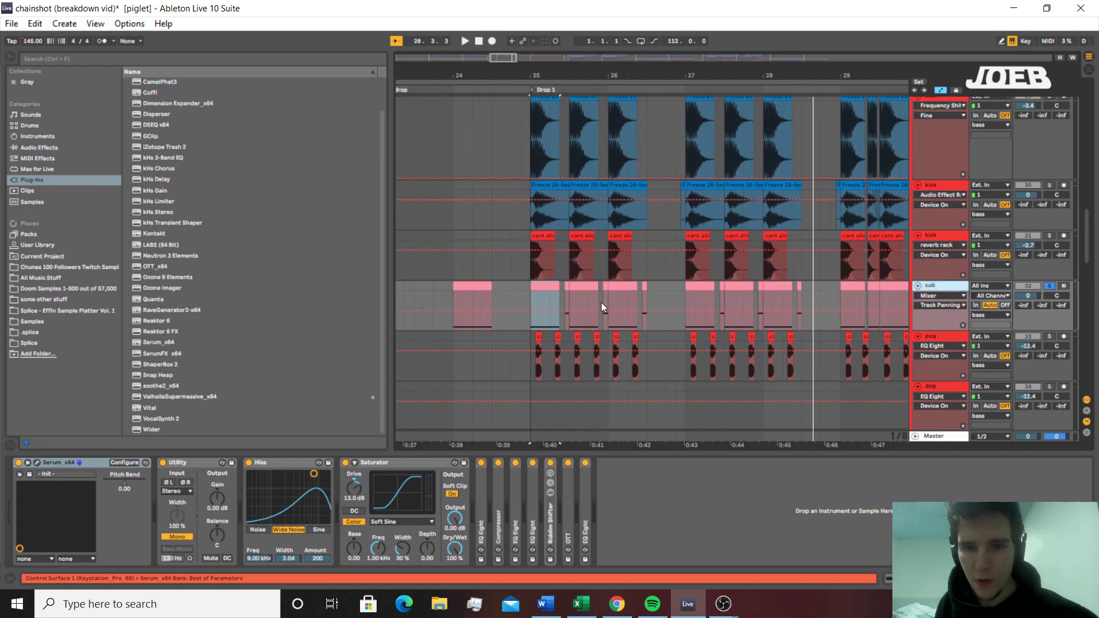
{"action": "key", "text": "space"}
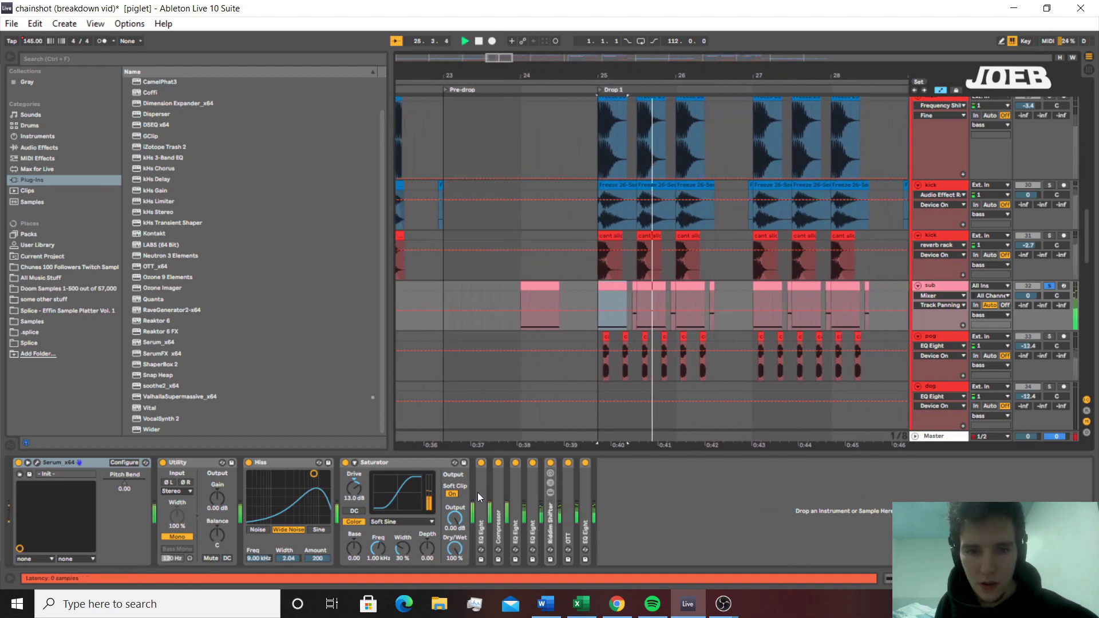
Inspect the MIDI note in the sub clip, return to the device chain, unfold the last EQ Eight and play the clip
{"action": "left_click", "coordinate": [916, 579]}
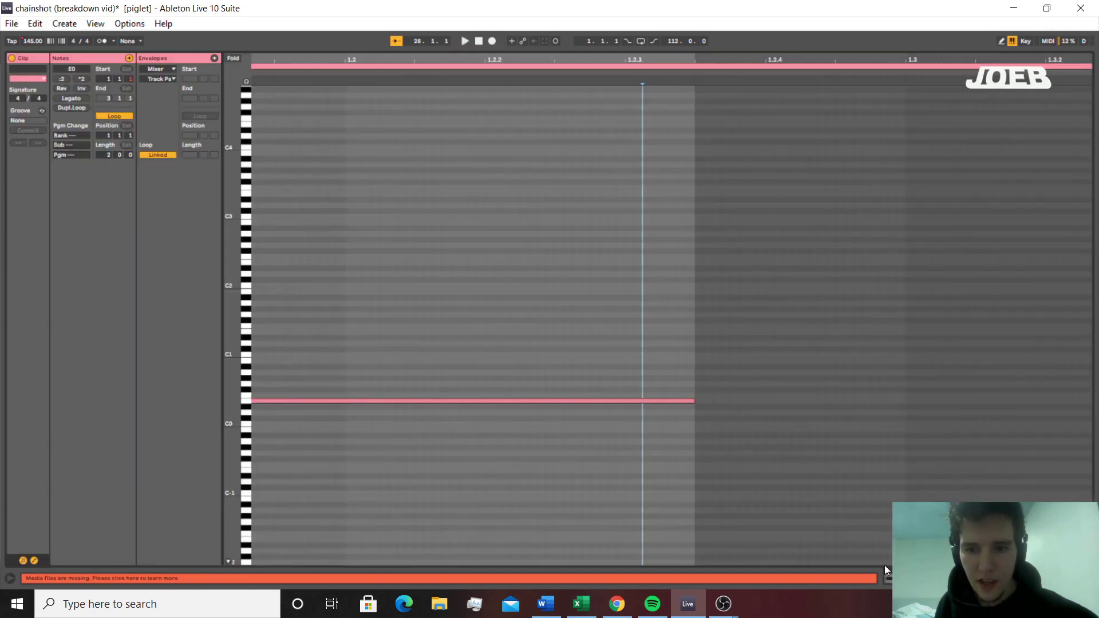
{"action": "left_click_drag", "start_coordinate": [450, 355], "coordinate": [455, 474]}
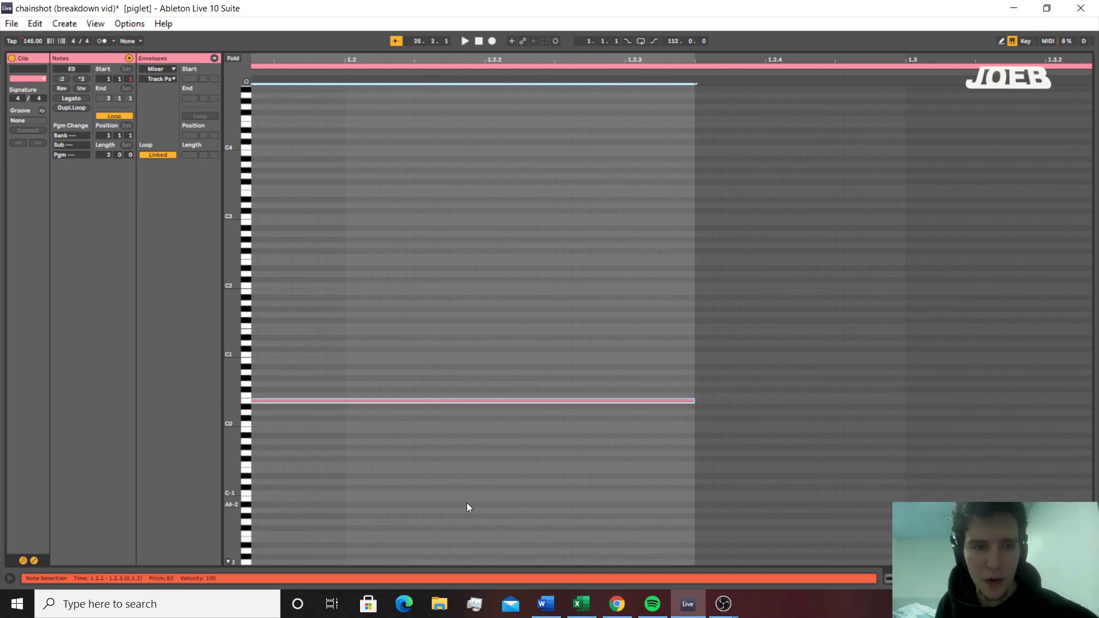
{"action": "key", "text": "shift+Tab"}
{"action": "double_click", "coordinate": [583, 496]}
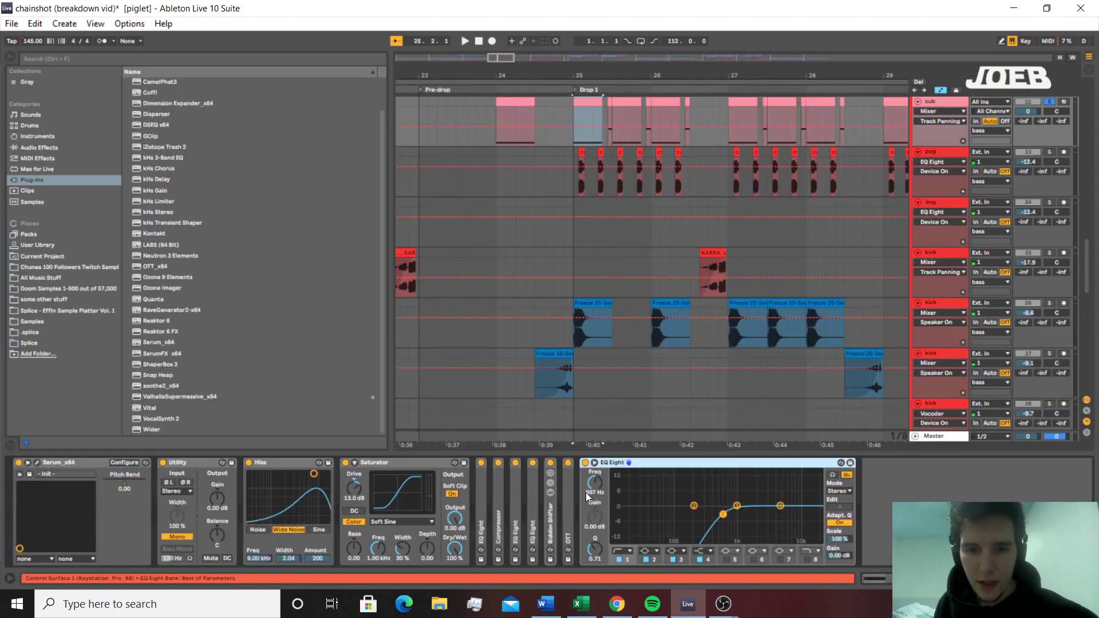
{"action": "key", "text": "space"}
{"action": "scroll", "coordinate": [415, 219], "scroll_direction": "up", "scroll_amount": 2}
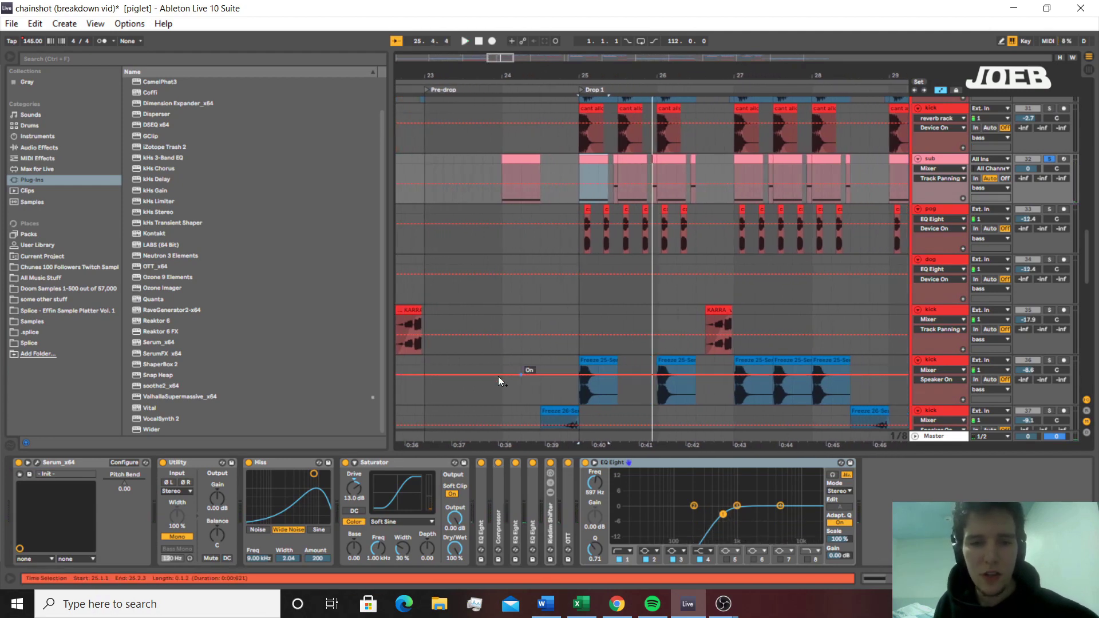
Point out the Hiss and Saturator devices, replay the bass group's sub clip and take the track out of solo
{"action": "scroll", "coordinate": [589, 220], "scroll_direction": "up", "scroll_amount": 1}
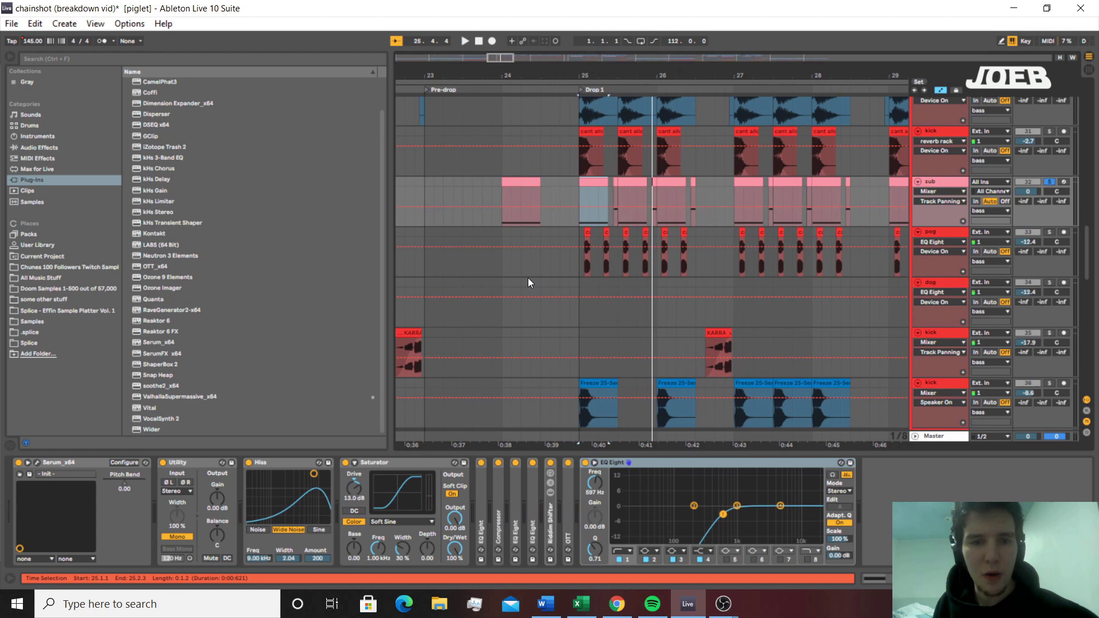
{"action": "left_click", "coordinate": [288, 465]}
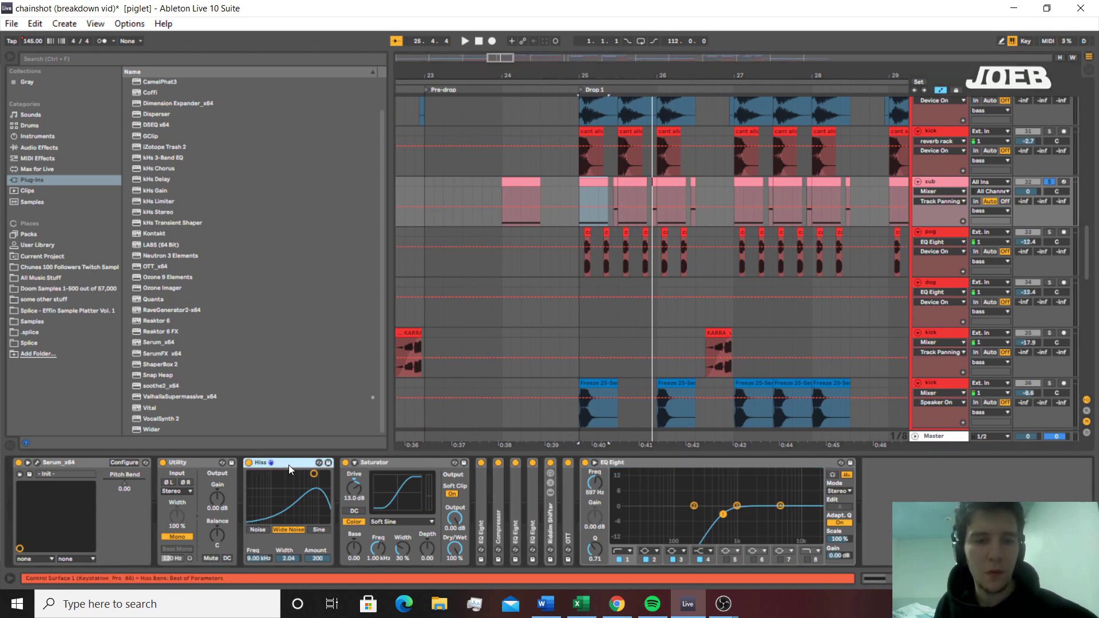
{"action": "left_click", "coordinate": [392, 462]}
{"action": "scroll", "coordinate": [507, 226], "scroll_direction": "up", "scroll_amount": 2}
{"action": "key", "text": "space"}
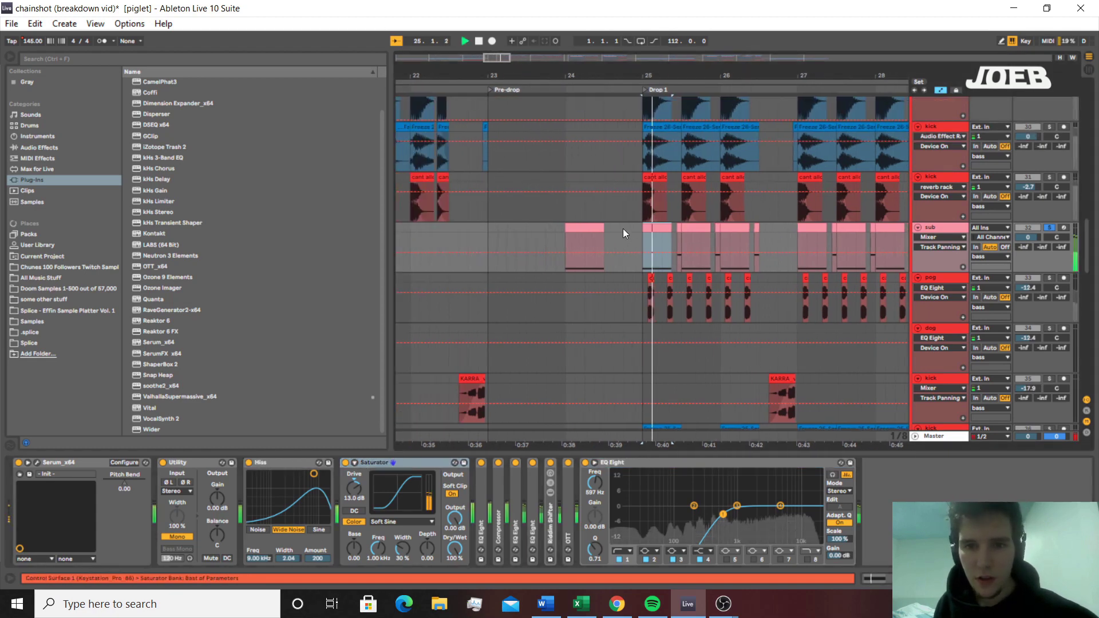
{"action": "left_click", "coordinate": [1050, 228]}
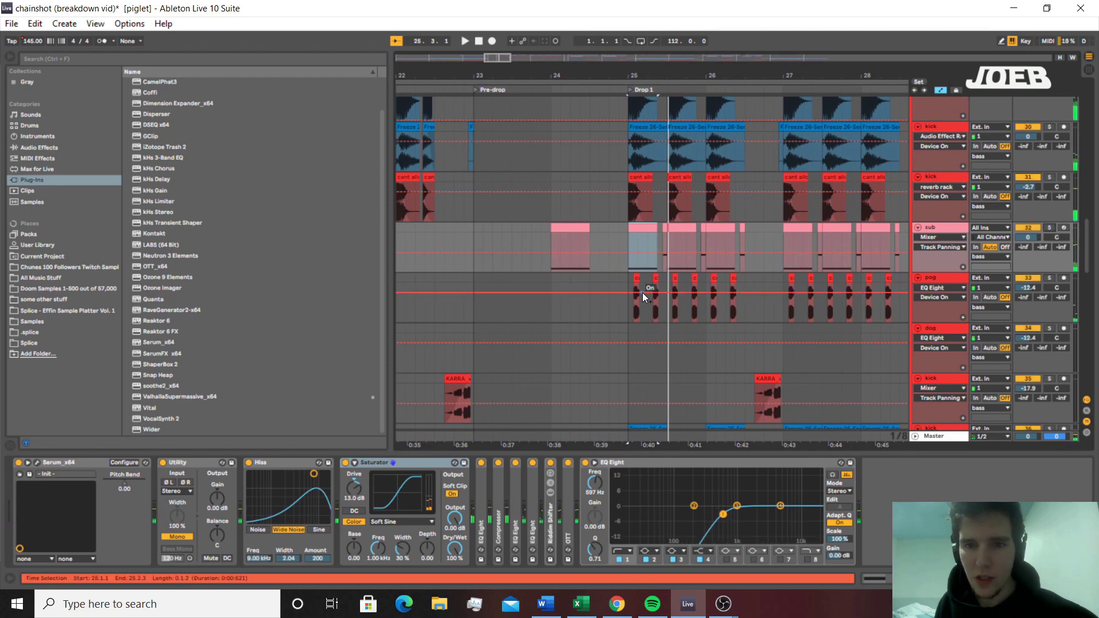
Select track 33 with the short red chops below the sub, solo it and play from the start of Drop 1
{"action": "left_click", "coordinate": [624, 280]}
{"action": "scroll", "coordinate": [624, 280], "scroll_direction": "down", "scroll_amount": 1}
{"action": "left_click", "coordinate": [637, 235]}
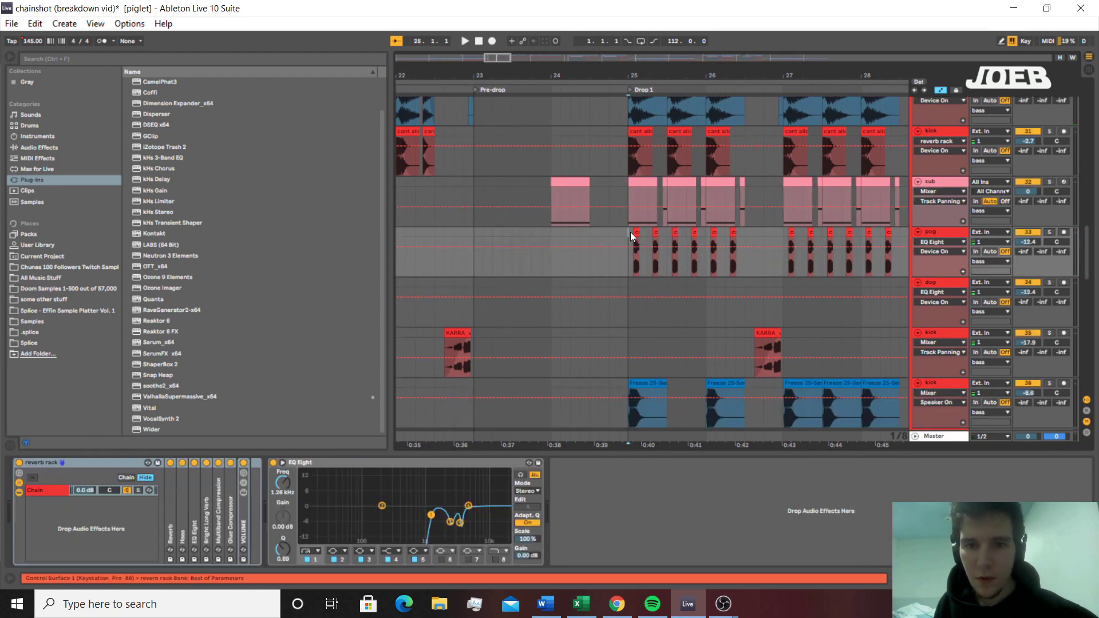
{"action": "left_click", "coordinate": [642, 232]}
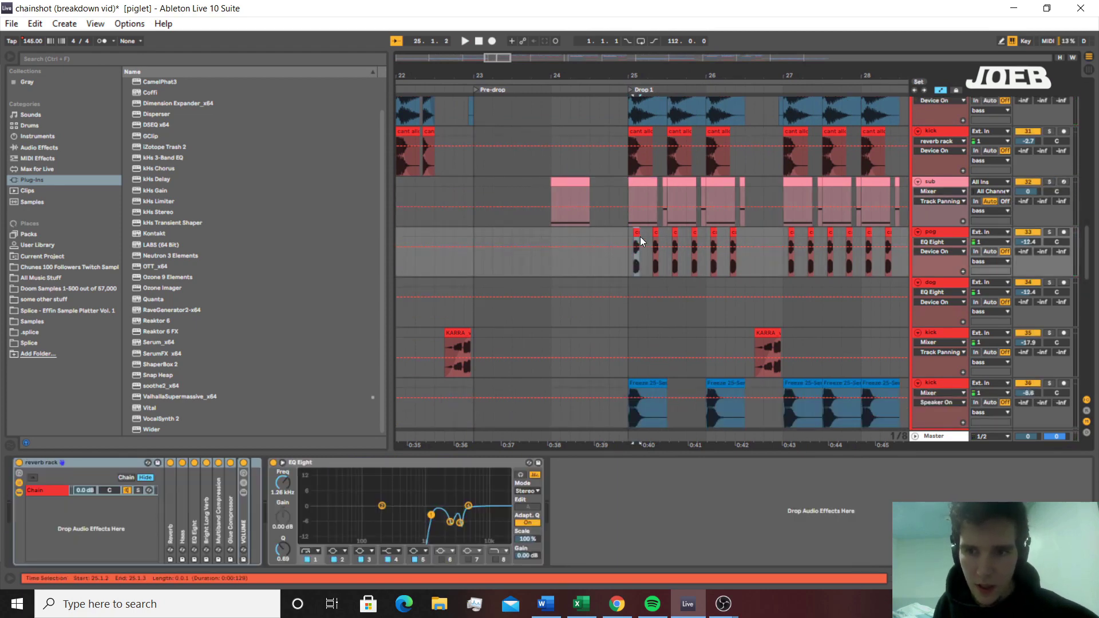
{"action": "left_click", "coordinate": [1049, 232]}
{"action": "left_click", "coordinate": [632, 243]}
{"action": "key", "text": "space"}
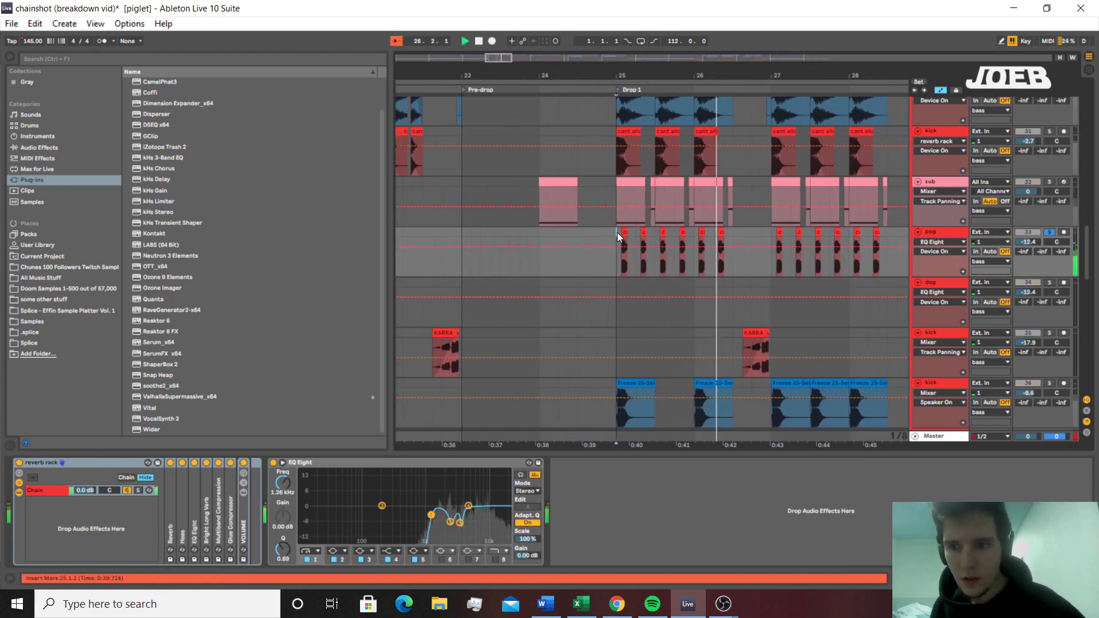
Compare the chops with the longer kick clip on track 31, and play the first chop on track 33
{"action": "key", "text": "plus"}
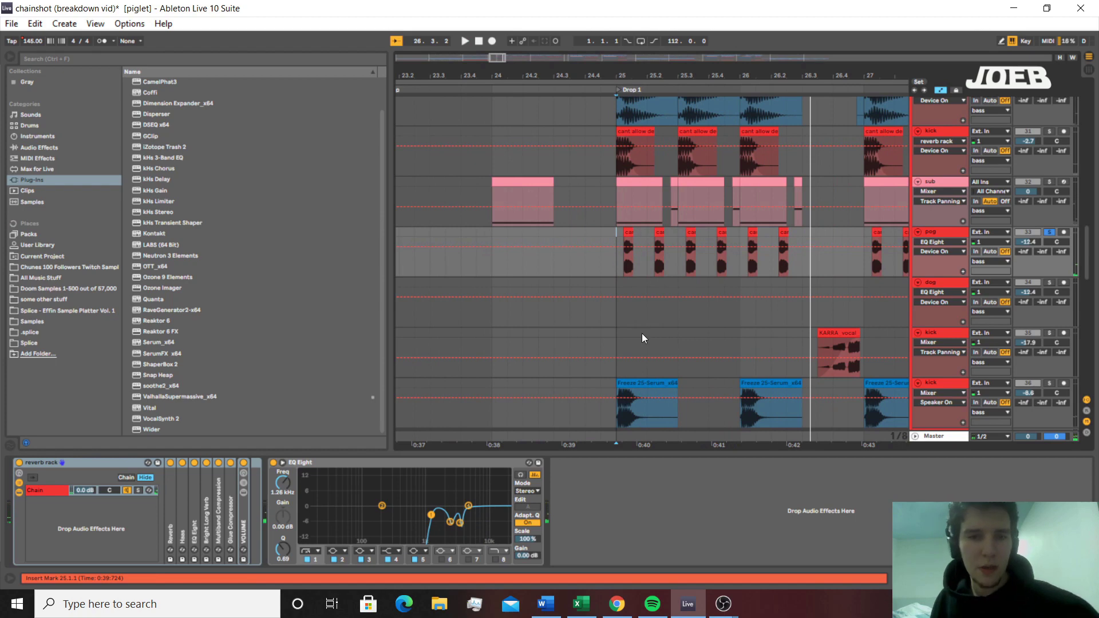
{"action": "scroll", "coordinate": [644, 292], "scroll_direction": "up", "scroll_amount": 3}
{"action": "left_click", "coordinate": [623, 201]}
{"action": "key", "text": "plus"}
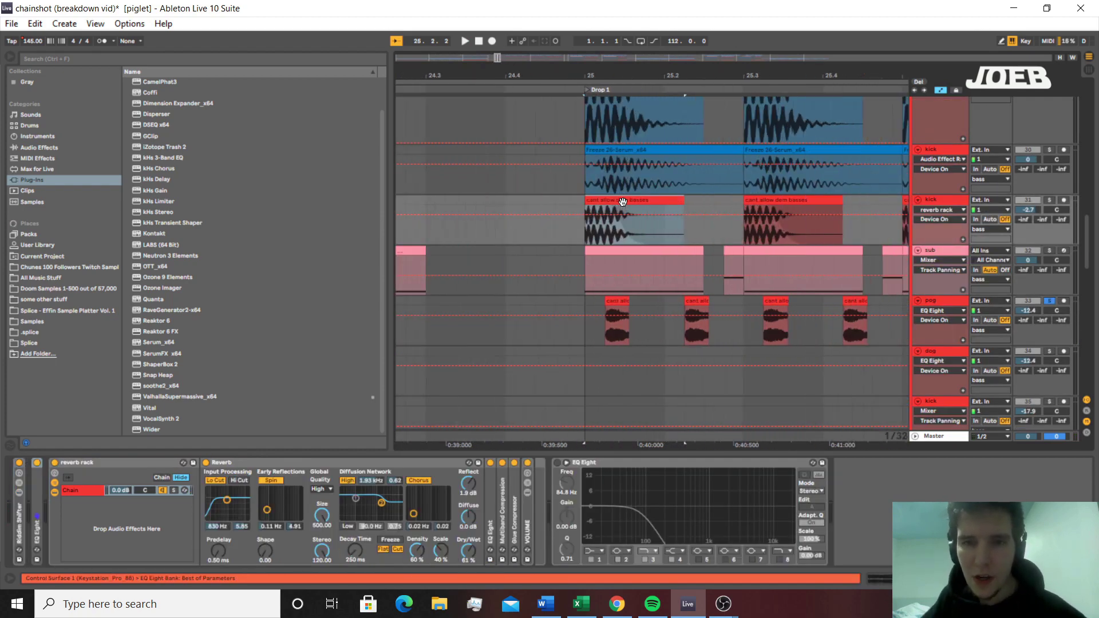
{"action": "key", "text": "minus"}
{"action": "scroll", "coordinate": [621, 261], "scroll_direction": "down", "scroll_amount": 1}
{"action": "left_click", "coordinate": [621, 261]}
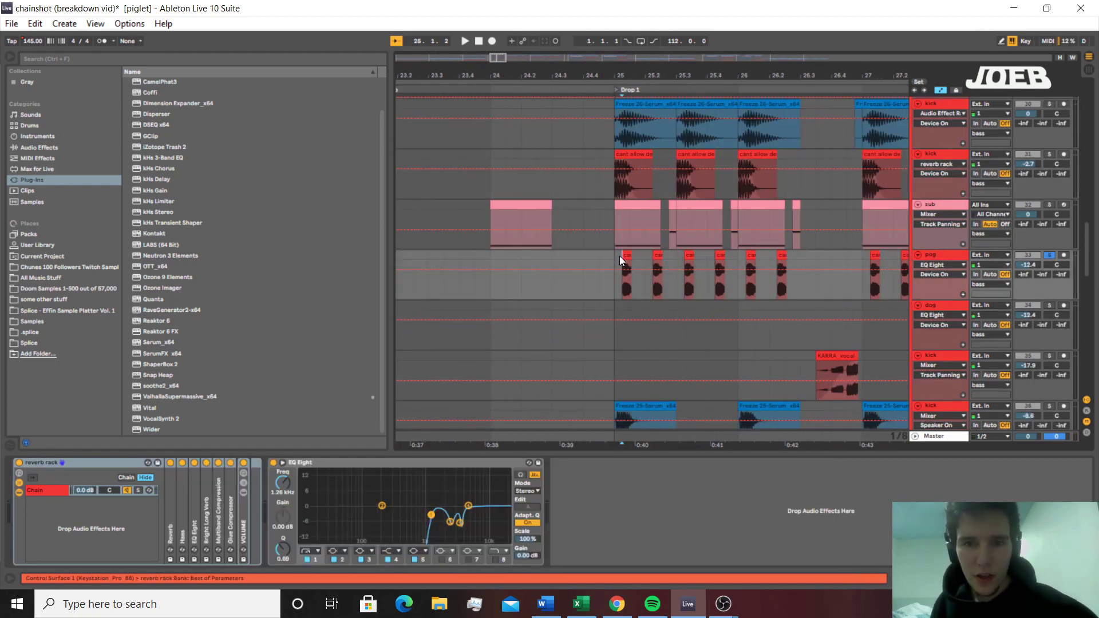
{"action": "key", "text": "space"}
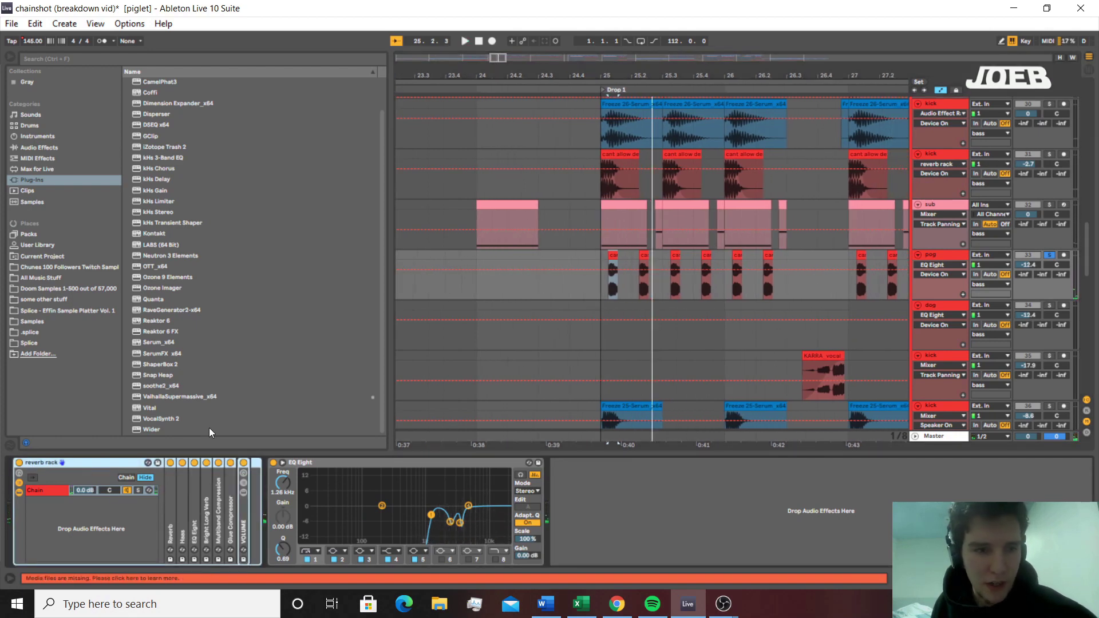
Play the chops with the reverb rack turned off, select the first six clips and reset their transposition in the sample settings
{"action": "left_click", "coordinate": [19, 464]}
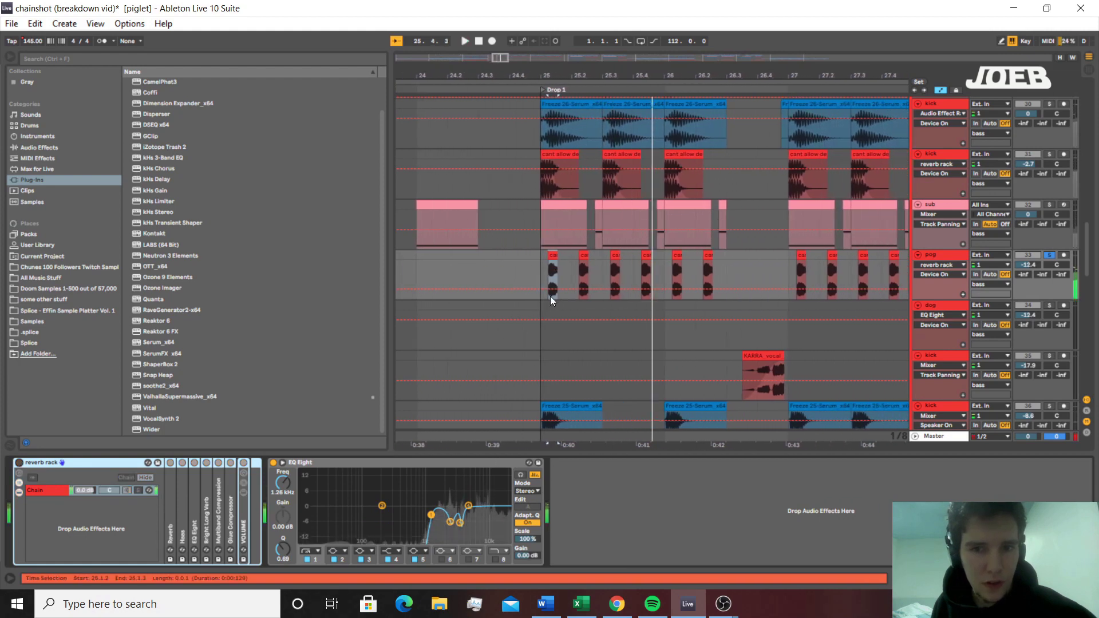
{"action": "key", "text": "space"}
{"action": "left_click_drag", "start_coordinate": [552, 298], "coordinate": [726, 294]}
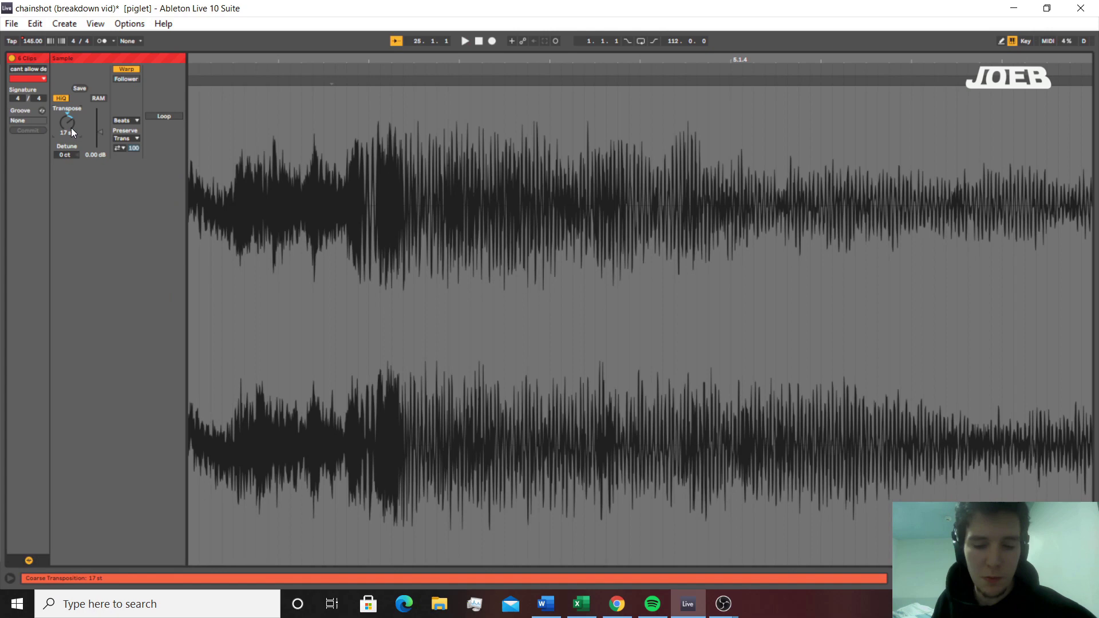
{"action": "double_click", "coordinate": [71, 129]}
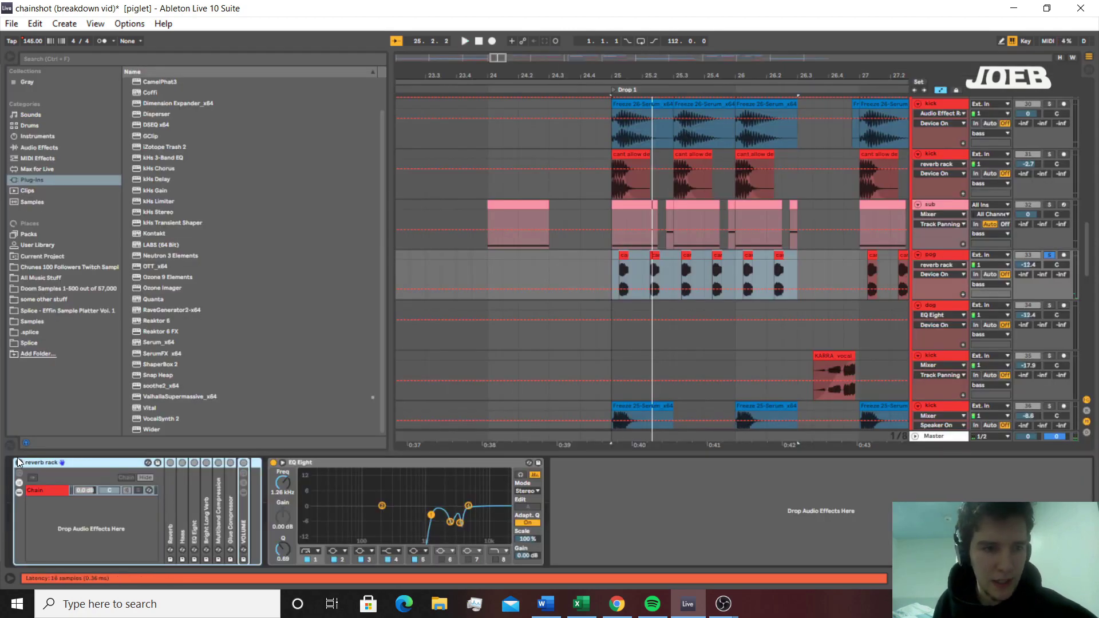
Turn the reverb rack back on and play the chops, switching the following EQ Eight off and on to compare
{"action": "left_click", "coordinate": [18, 463]}
{"action": "key", "text": "space"}
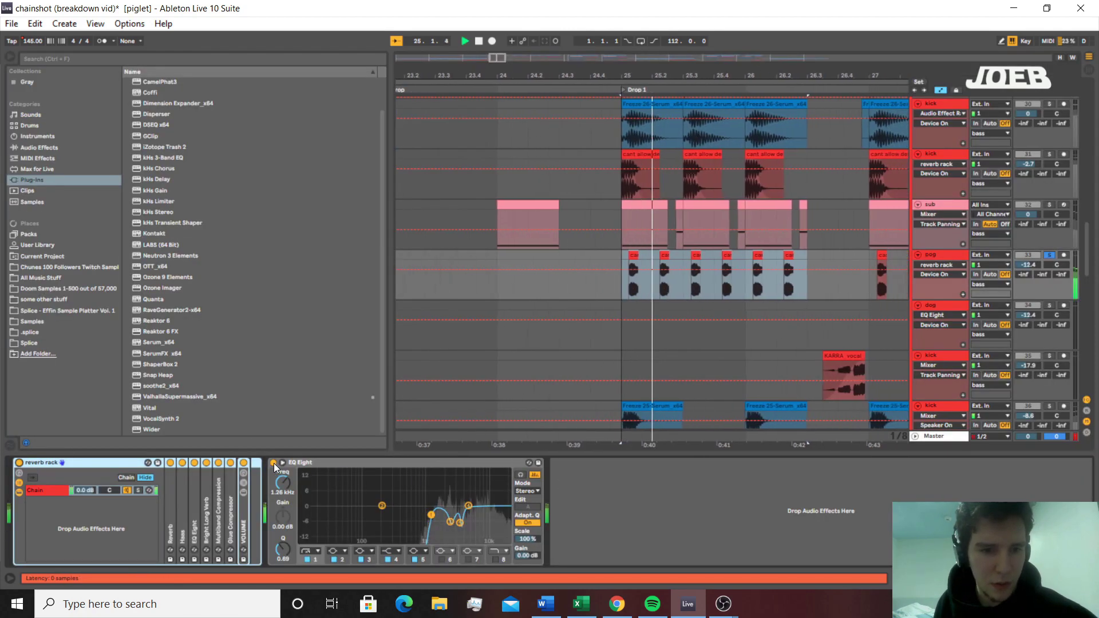
{"action": "left_click", "coordinate": [274, 462]}
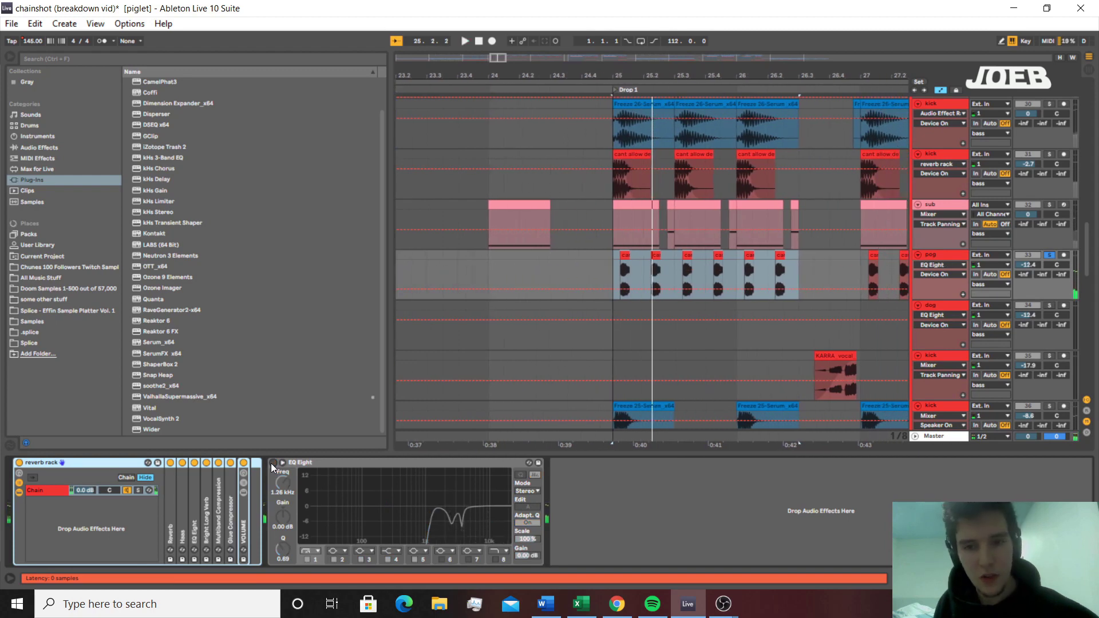
{"action": "left_click", "coordinate": [273, 463]}
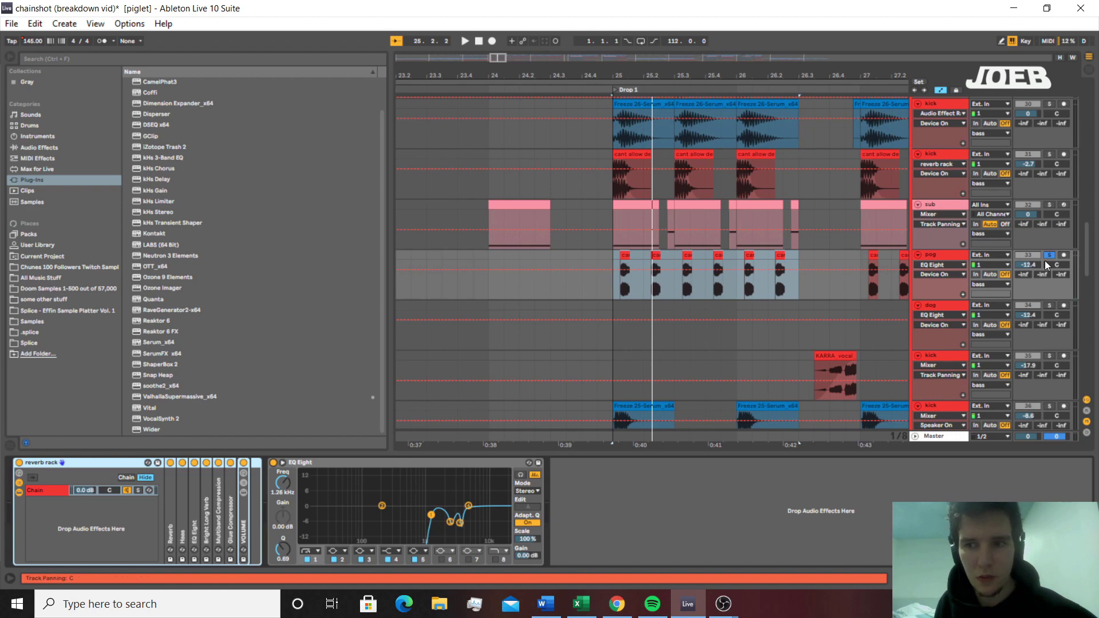
Examine the neighbouring dips in the EQ Eight curve on track 33's chops by selecting their bands one after another
{"action": "left_click", "coordinate": [461, 522]}
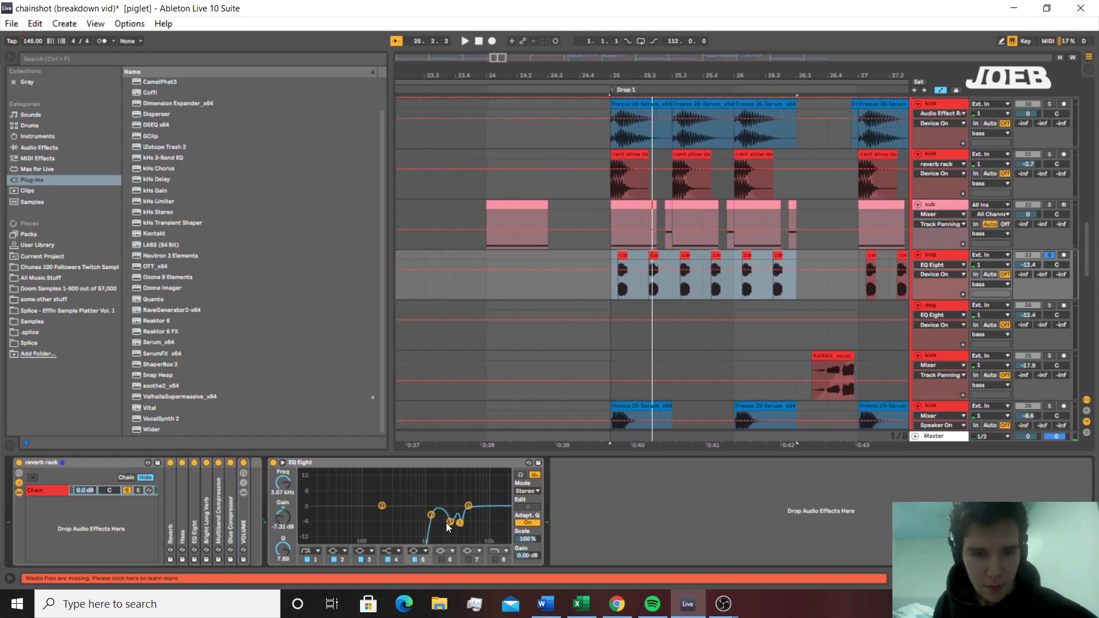
{"action": "left_click", "coordinate": [450, 521]}
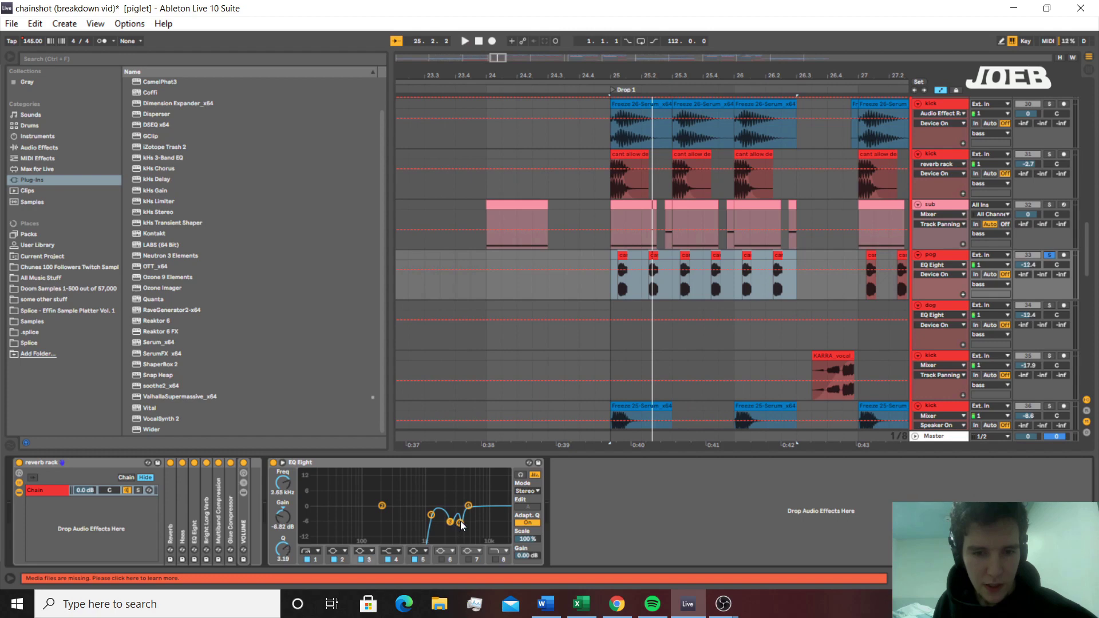
{"action": "scroll", "coordinate": [515, 447], "scroll_direction": "up", "scroll_amount": 2}
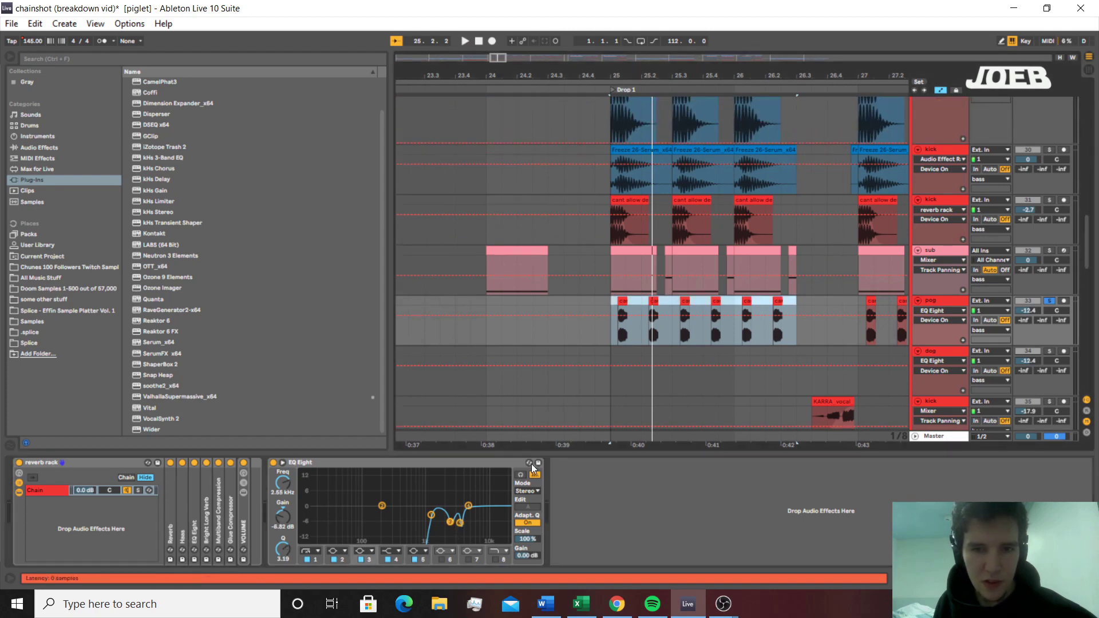
Select the first Freeze 25-Serum clip of Drop 1 on track 36, solo the track and play it
{"action": "scroll", "coordinate": [619, 335], "scroll_direction": "down", "scroll_amount": 4}
{"action": "left_click", "coordinate": [624, 338]}
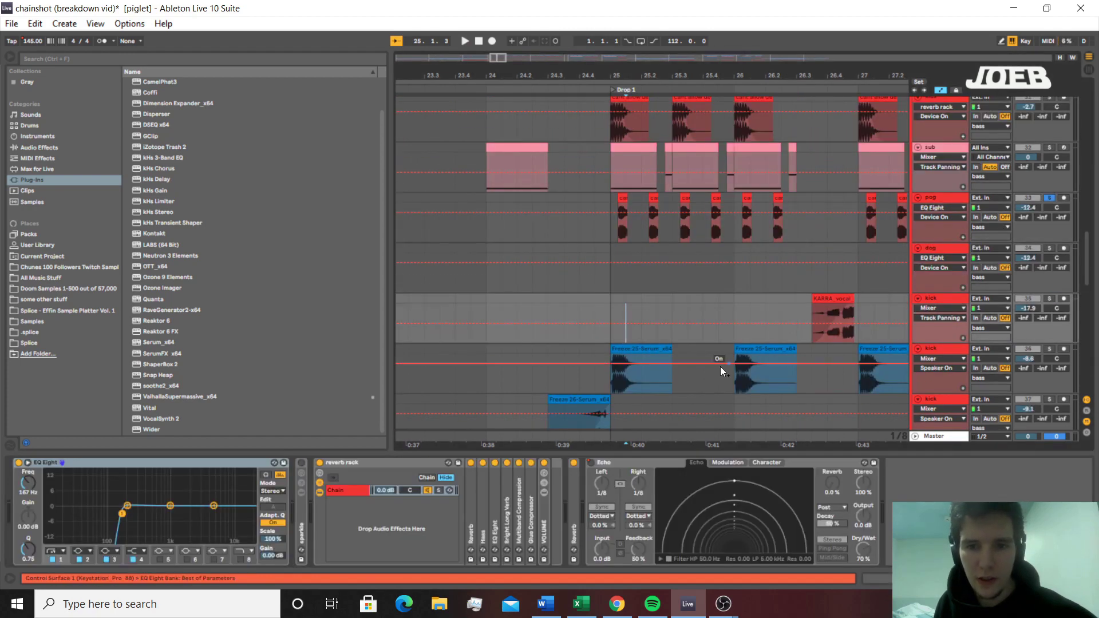
{"action": "left_click", "coordinate": [640, 355]}
{"action": "scroll", "coordinate": [637, 352], "scroll_direction": "down", "scroll_amount": 5}
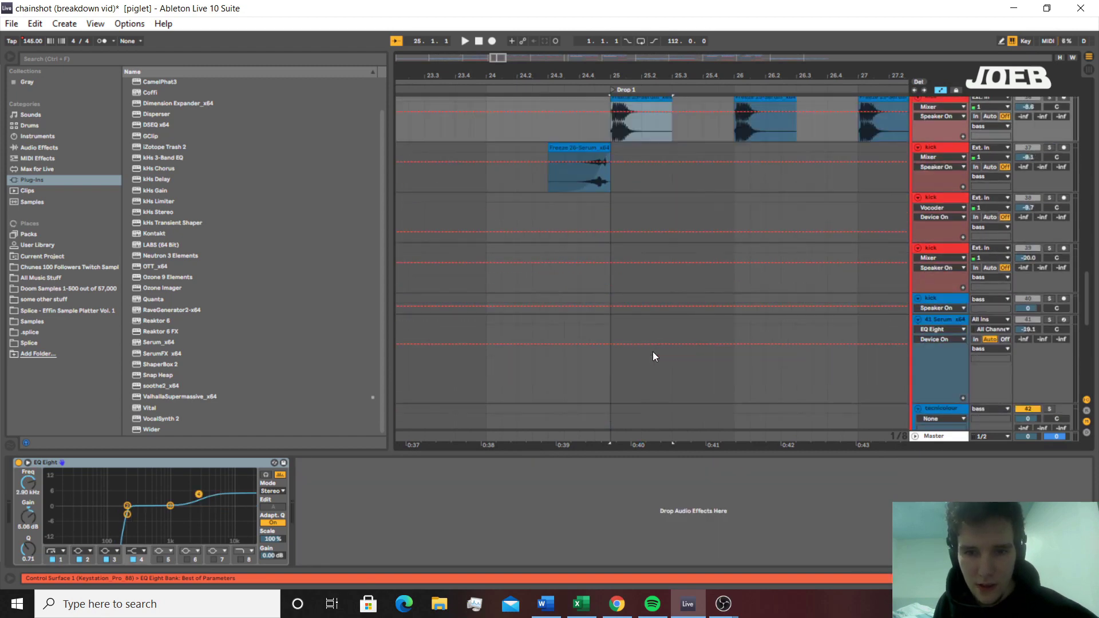
{"action": "scroll", "coordinate": [654, 356], "scroll_direction": "down", "scroll_amount": 1}
{"action": "scroll", "coordinate": [678, 343], "scroll_direction": "up", "scroll_amount": 3}
{"action": "left_click", "coordinate": [1050, 225]}
{"action": "key", "text": "space"}
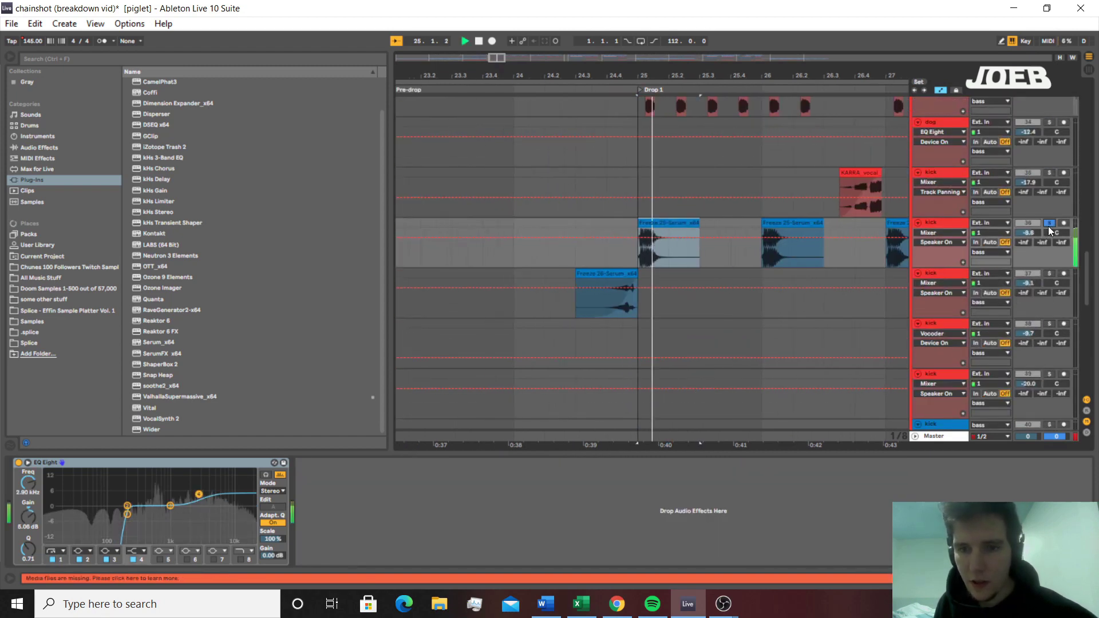
Compare the track 36 clip with the first kick clip on track 28, reselect the track 36 clip and replay it soloed
{"action": "scroll", "coordinate": [653, 224], "scroll_direction": "up", "scroll_amount": 3}
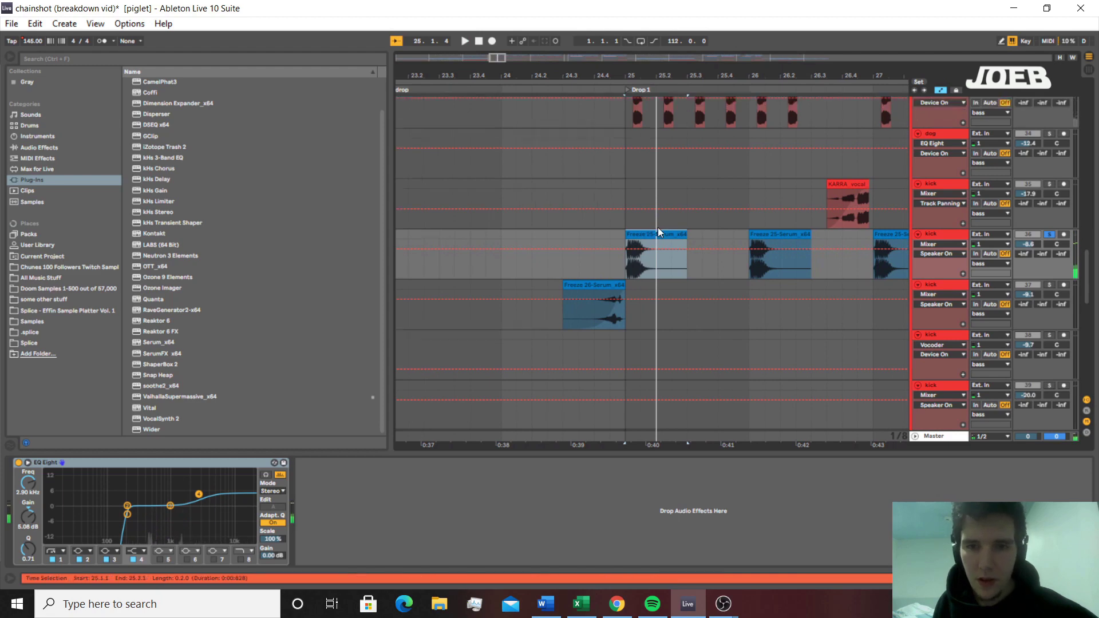
{"action": "left_click", "coordinate": [665, 308]}
{"action": "left_click", "coordinate": [653, 302]}
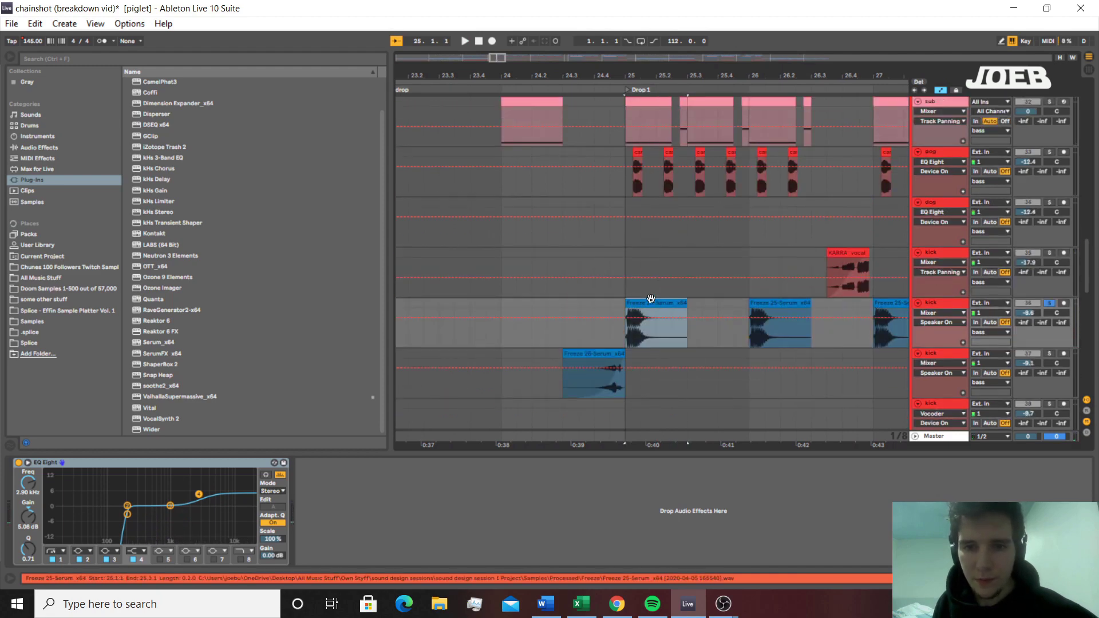
{"action": "scroll", "coordinate": [654, 264], "scroll_direction": "down", "scroll_amount": 5}
{"action": "left_click", "coordinate": [653, 274]}
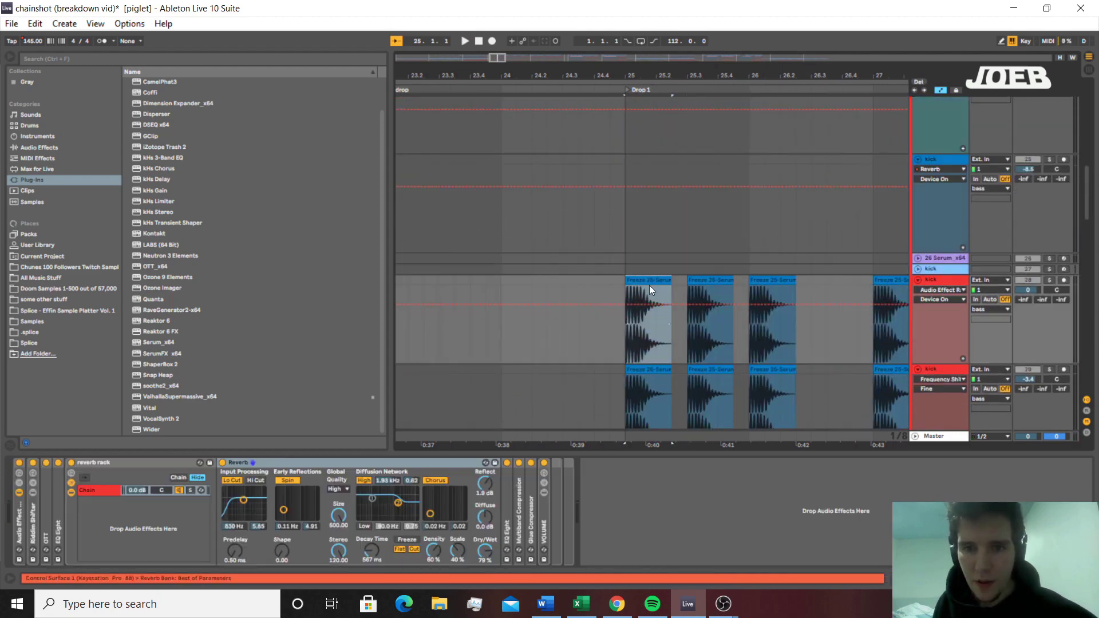
{"action": "scroll", "coordinate": [650, 321], "scroll_direction": "down", "scroll_amount": 6}
{"action": "left_click", "coordinate": [648, 280]}
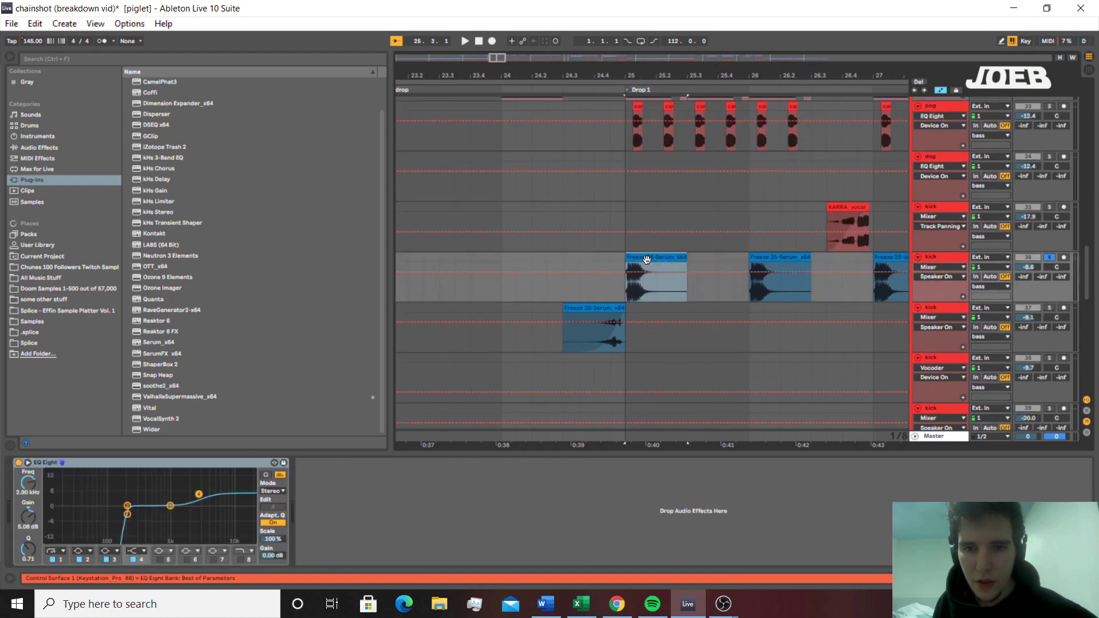
{"action": "scroll", "coordinate": [644, 278], "scroll_direction": "down", "scroll_amount": 3}
{"action": "key", "text": "space"}
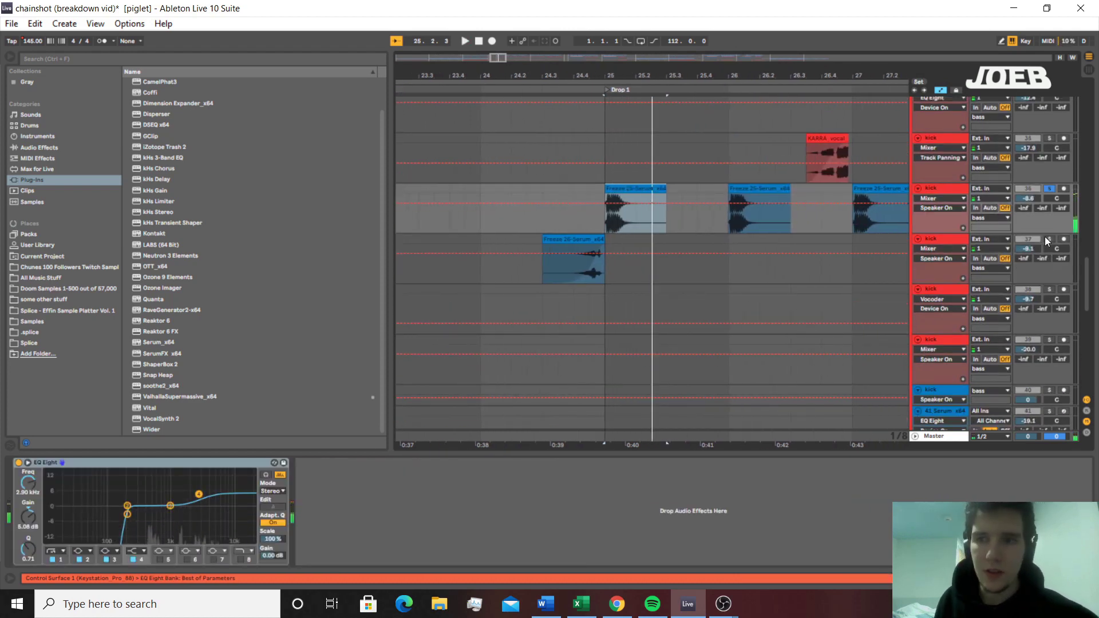
Unsolo track 36, play Drop 1 with all tracks and fold the bass group
{"action": "left_click", "coordinate": [1050, 189]}
{"action": "scroll", "coordinate": [932, 248], "scroll_direction": "up", "scroll_amount": 1}
{"action": "scroll", "coordinate": [891, 303], "scroll_direction": "up", "scroll_amount": 10}
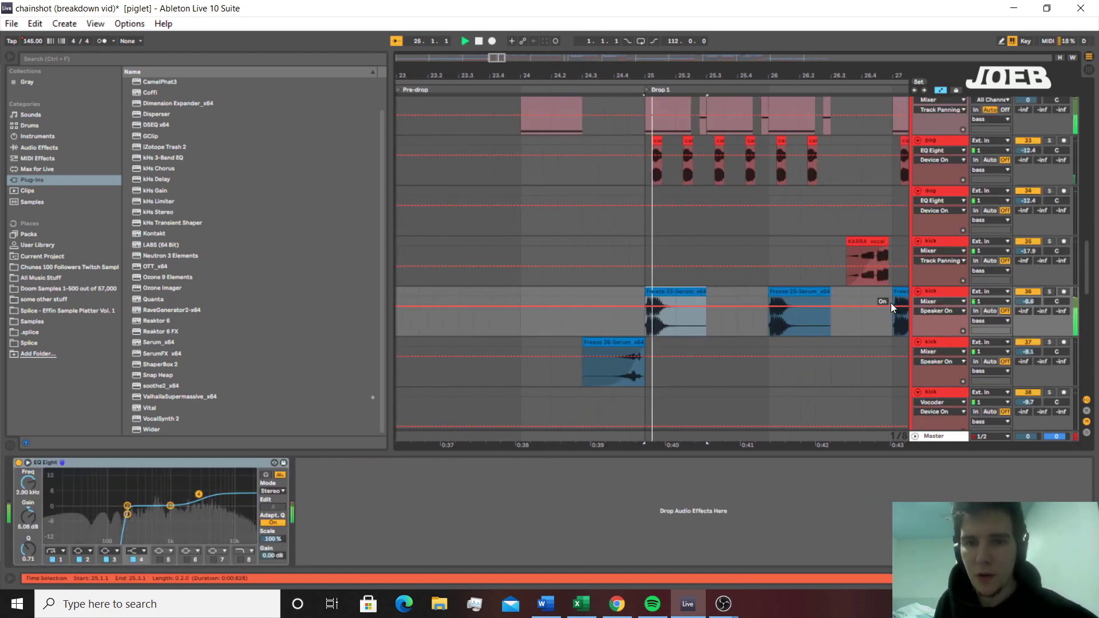
{"action": "scroll", "coordinate": [832, 294], "scroll_direction": "up", "scroll_amount": 8}
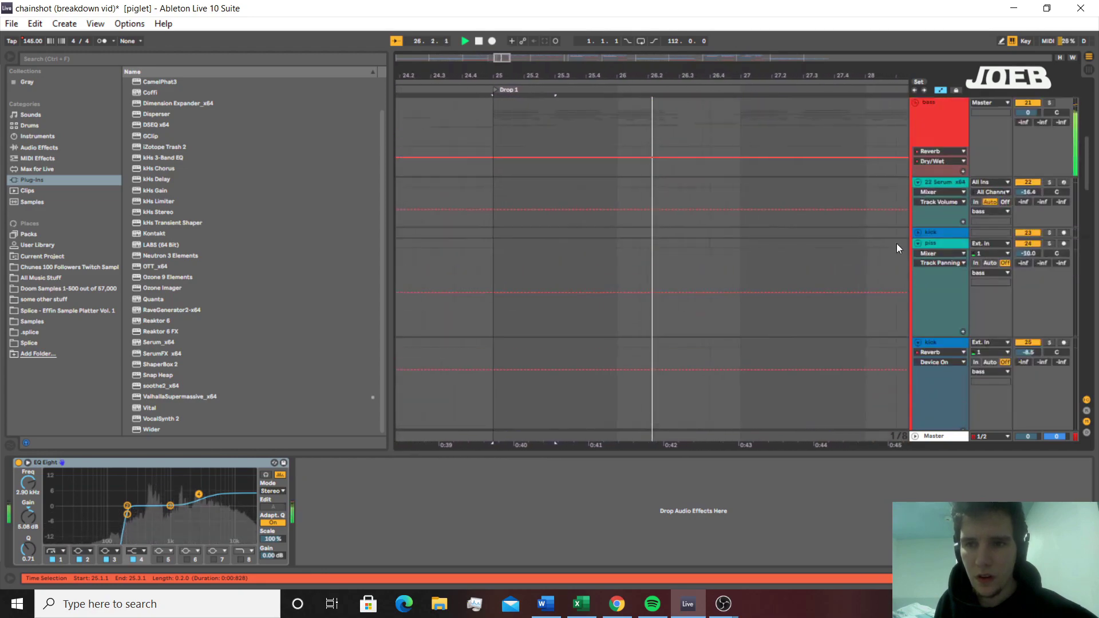
{"action": "left_click", "coordinate": [916, 193]}
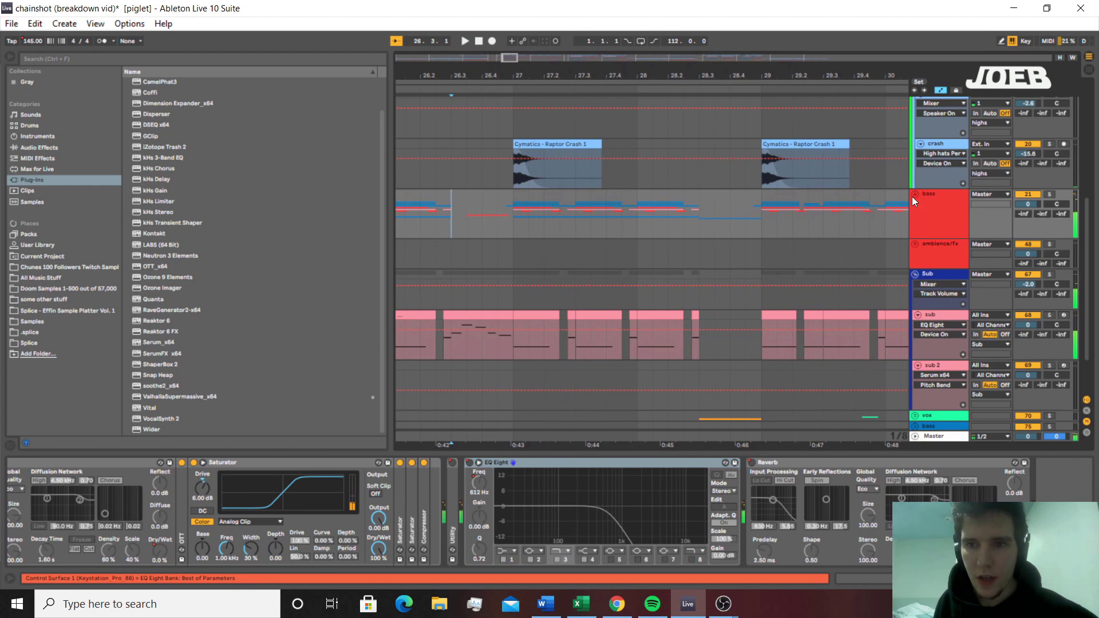
Select the melodic sub clip just before bar 27 on track 68, solo the track and play the clip
{"action": "left_click", "coordinate": [454, 336]}
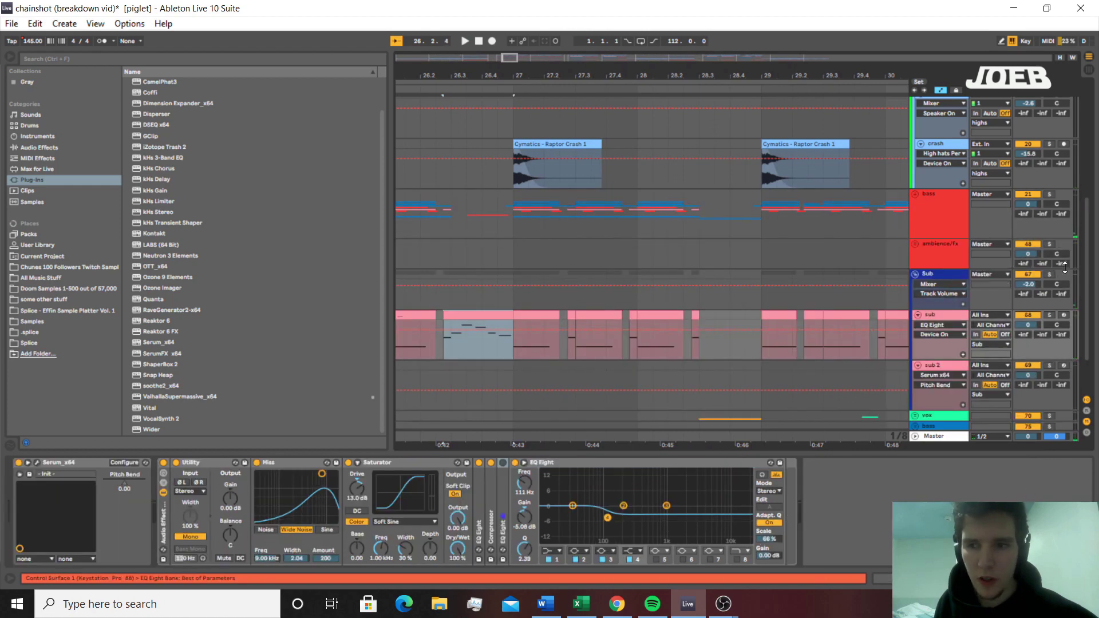
{"action": "left_click", "coordinate": [1052, 315]}
{"action": "key", "text": "space"}
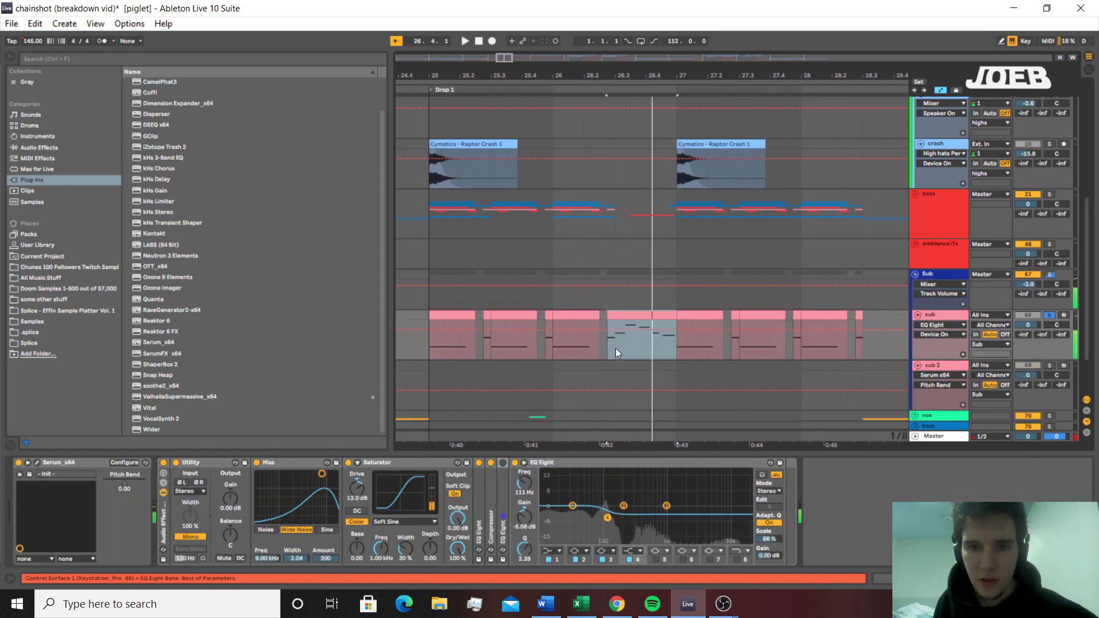
{"action": "key", "text": "space"}
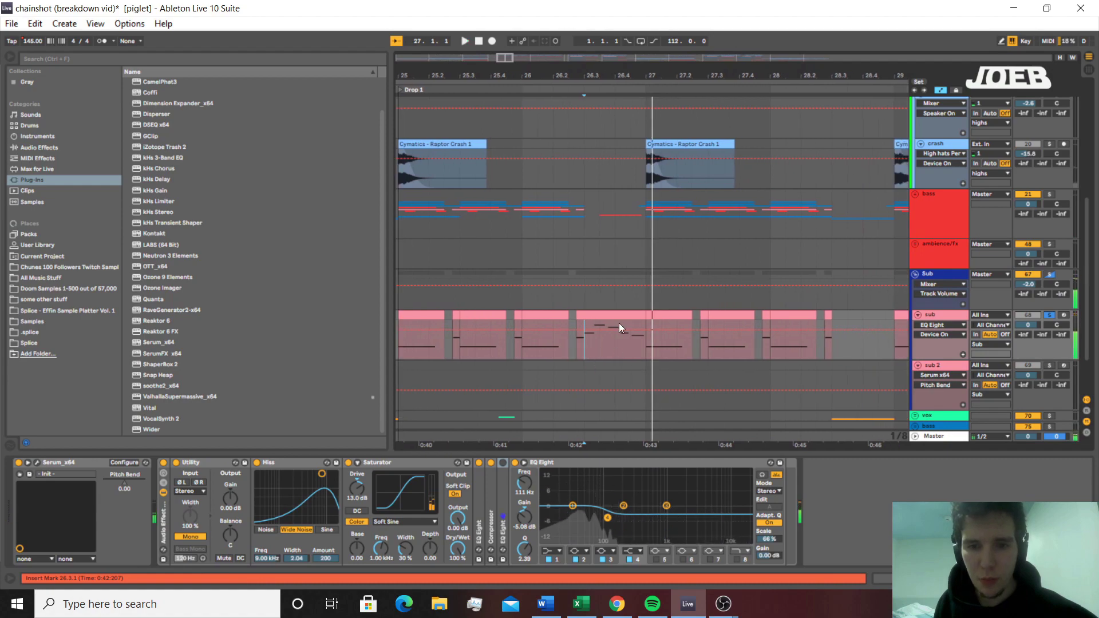
Return to the unfolded bass group, select the KARRA vocal clip before bar 27 on track 35 and solo its track
{"action": "scroll", "coordinate": [1022, 277], "scroll_direction": "up", "scroll_amount": 1}
{"action": "scroll", "coordinate": [687, 321], "scroll_direction": "down", "scroll_amount": 10}
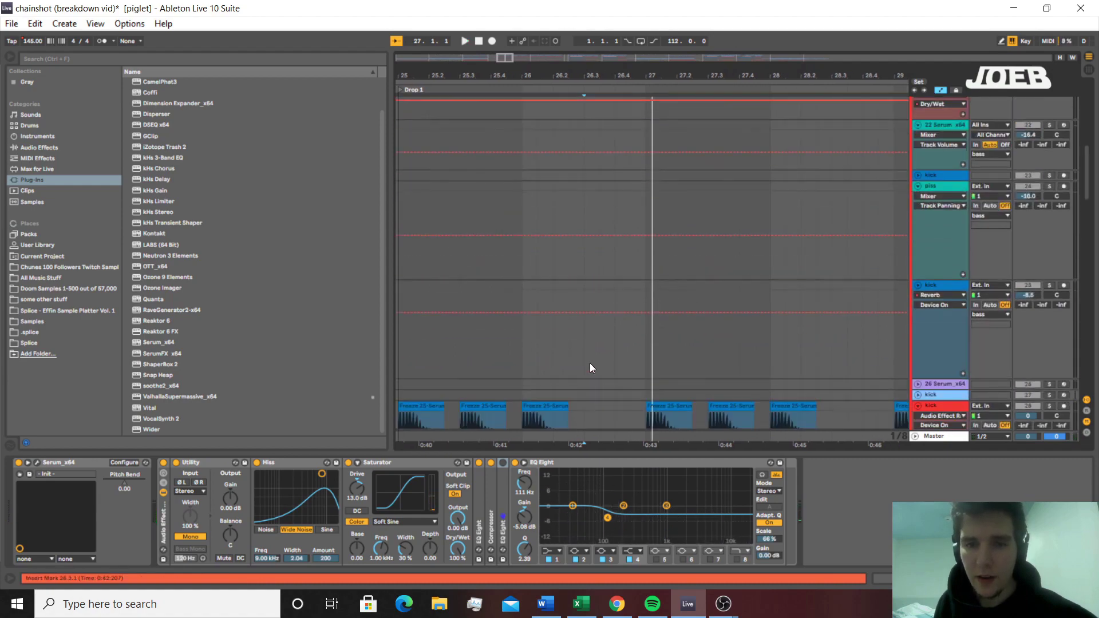
{"action": "left_click", "coordinate": [613, 266]}
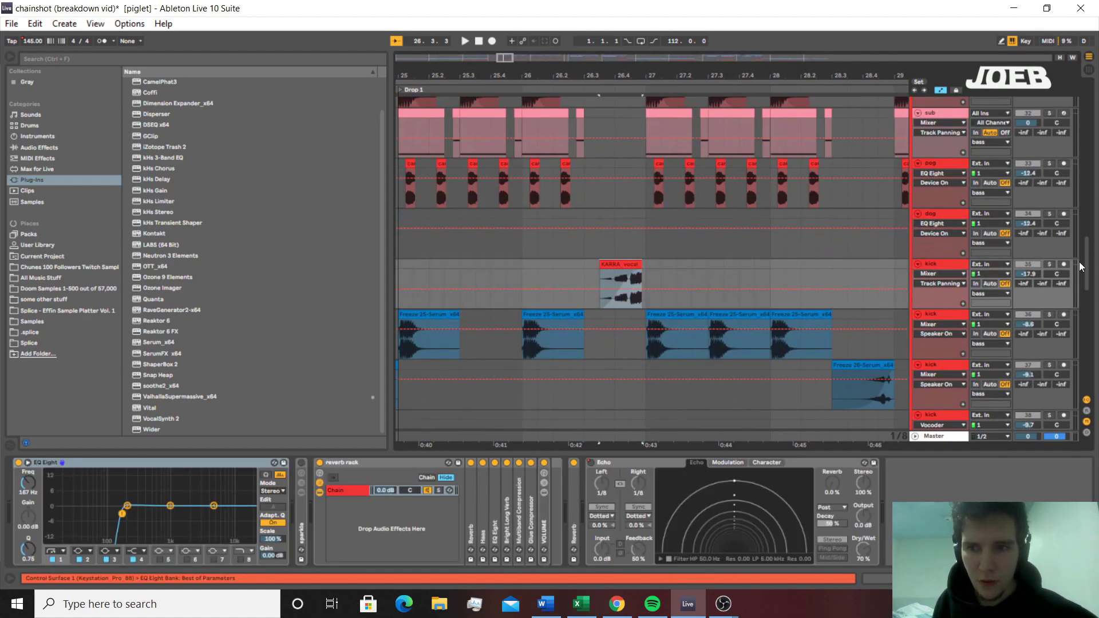
{"action": "left_click", "coordinate": [1050, 265]}
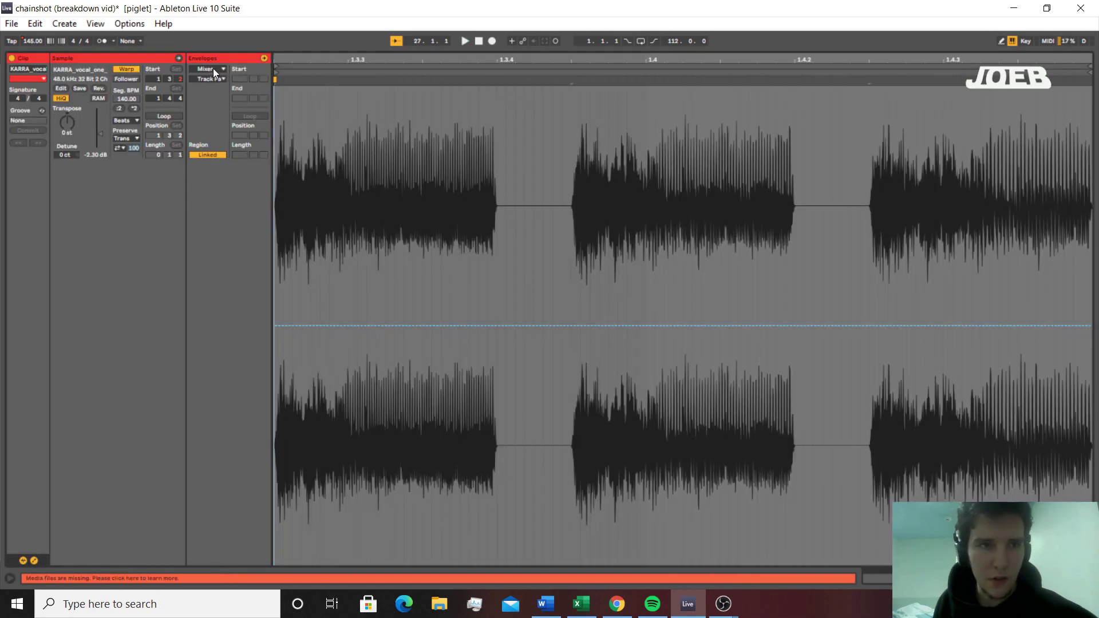
Show the KARRA vocal clip's transposition envelope and play the vocal soloed
{"action": "left_click", "coordinate": [213, 72]}
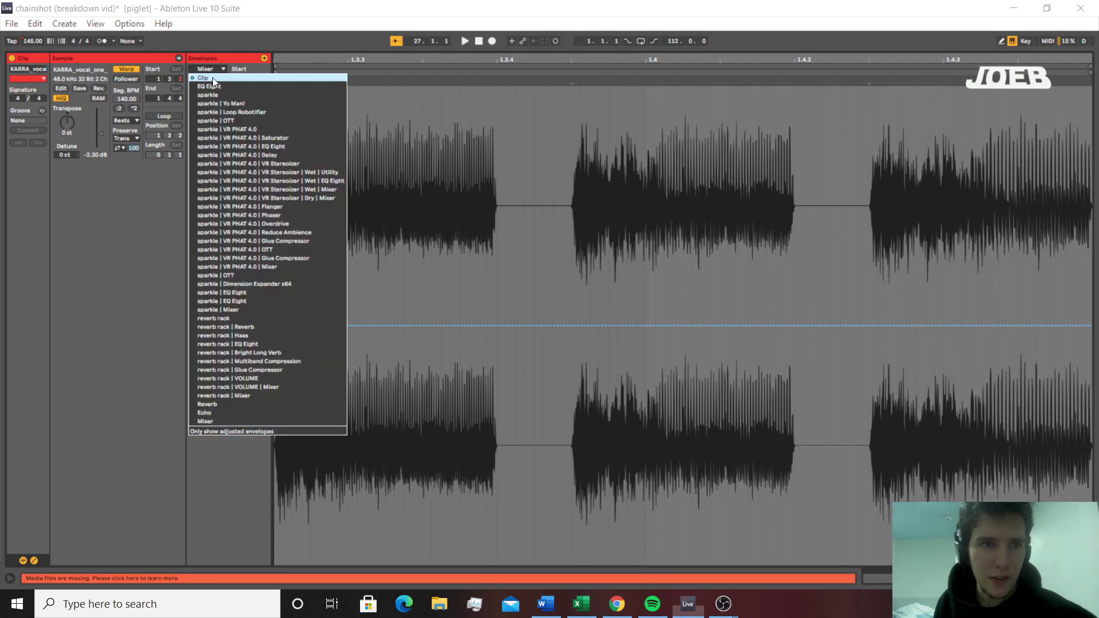
{"action": "left_click", "coordinate": [211, 77]}
{"action": "left_click", "coordinate": [214, 80]}
{"action": "left_click", "coordinate": [214, 79]}
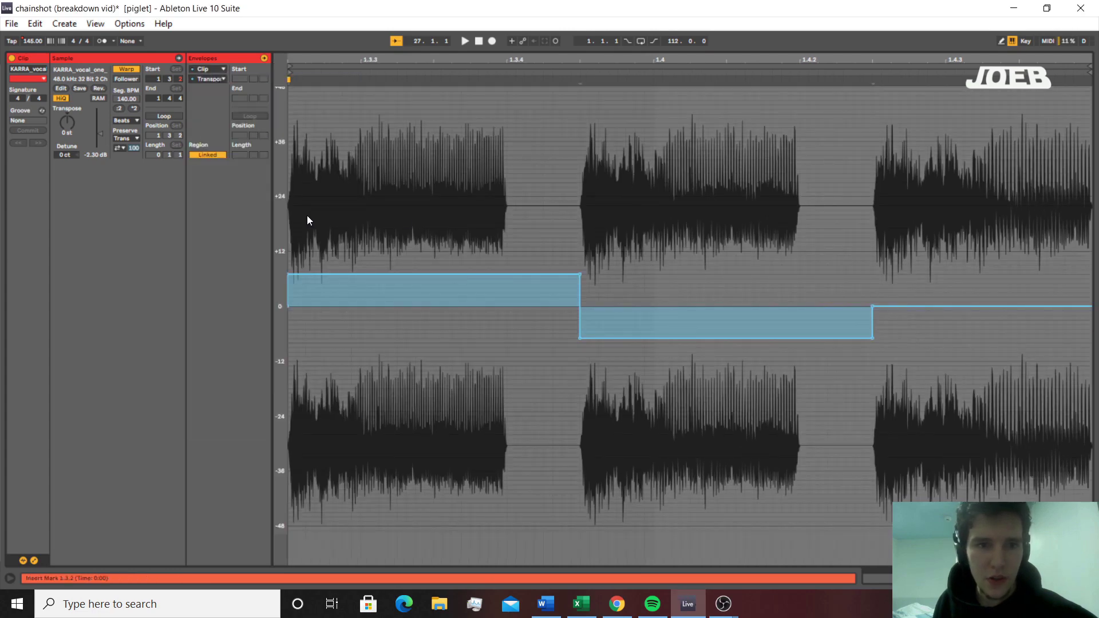
{"action": "left_click_drag", "start_coordinate": [290, 215], "coordinate": [286, 241]}
{"action": "key", "text": "space"}
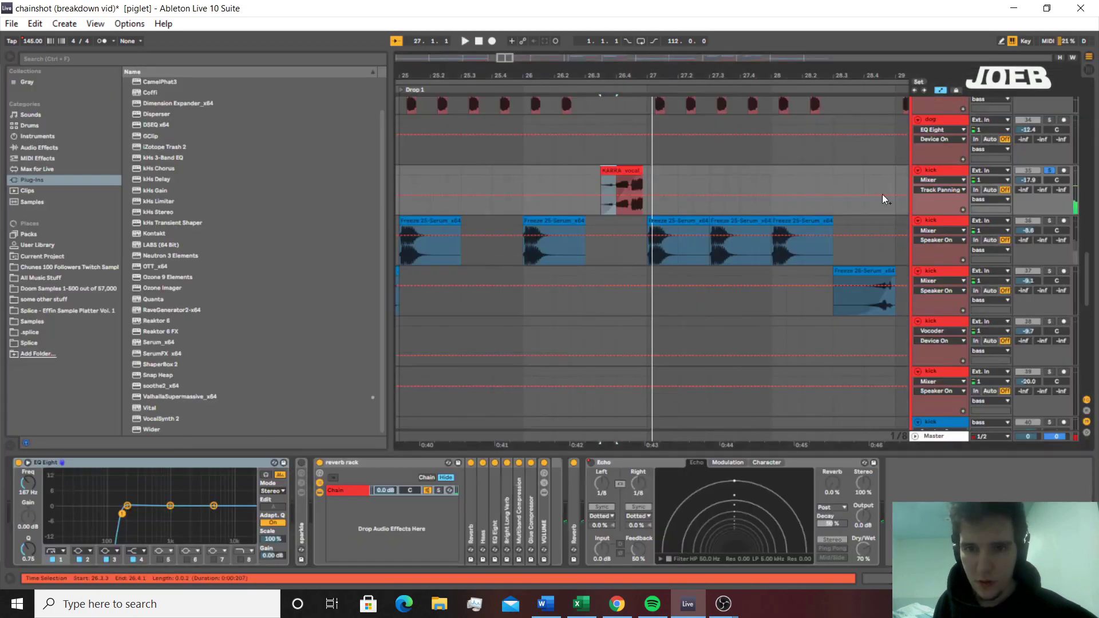
Play the drop with all tracks, fold the bass group and place the insert marker just before the gap at bar 28.3
{"action": "scroll", "coordinate": [886, 199], "scroll_direction": "up", "scroll_amount": 8}
{"action": "key", "text": "space"}
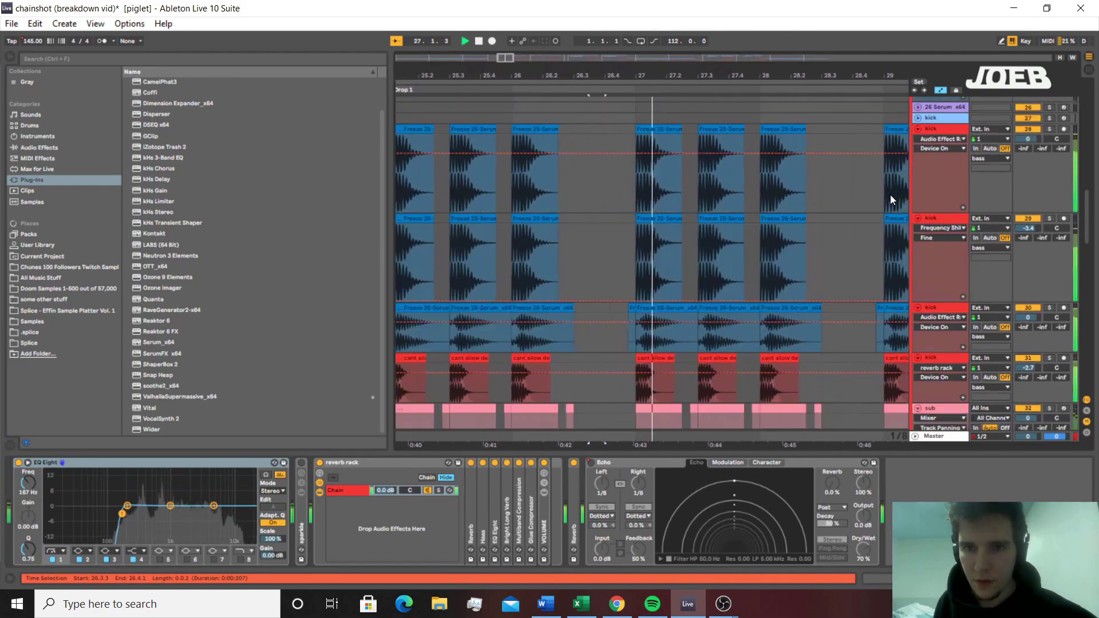
{"action": "scroll", "coordinate": [923, 159], "scroll_direction": "up", "scroll_amount": 6}
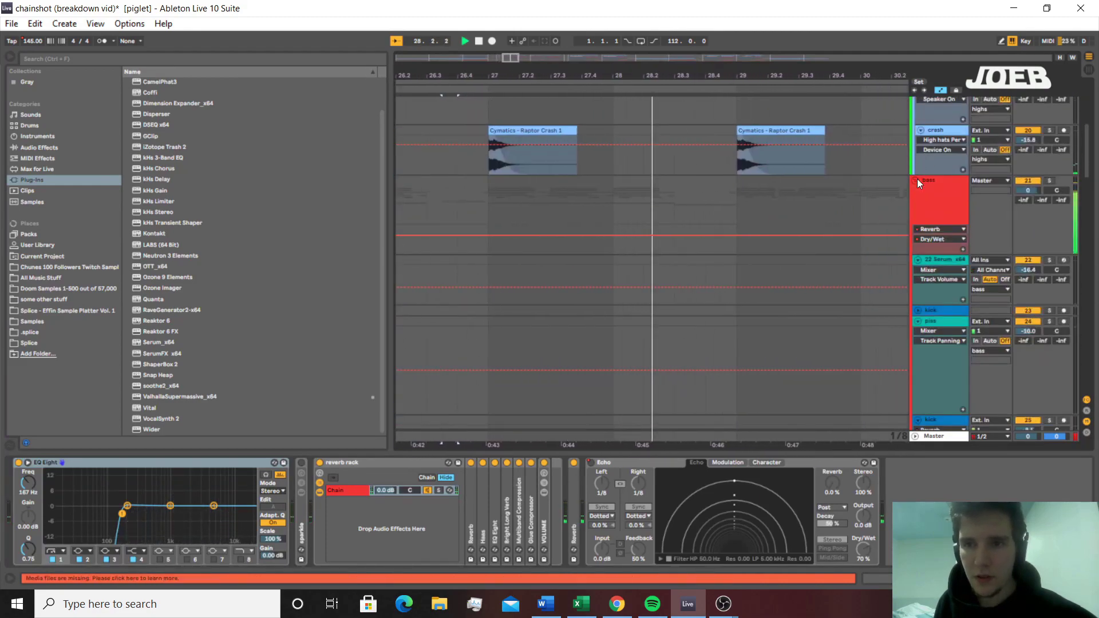
{"action": "left_click", "coordinate": [917, 181]}
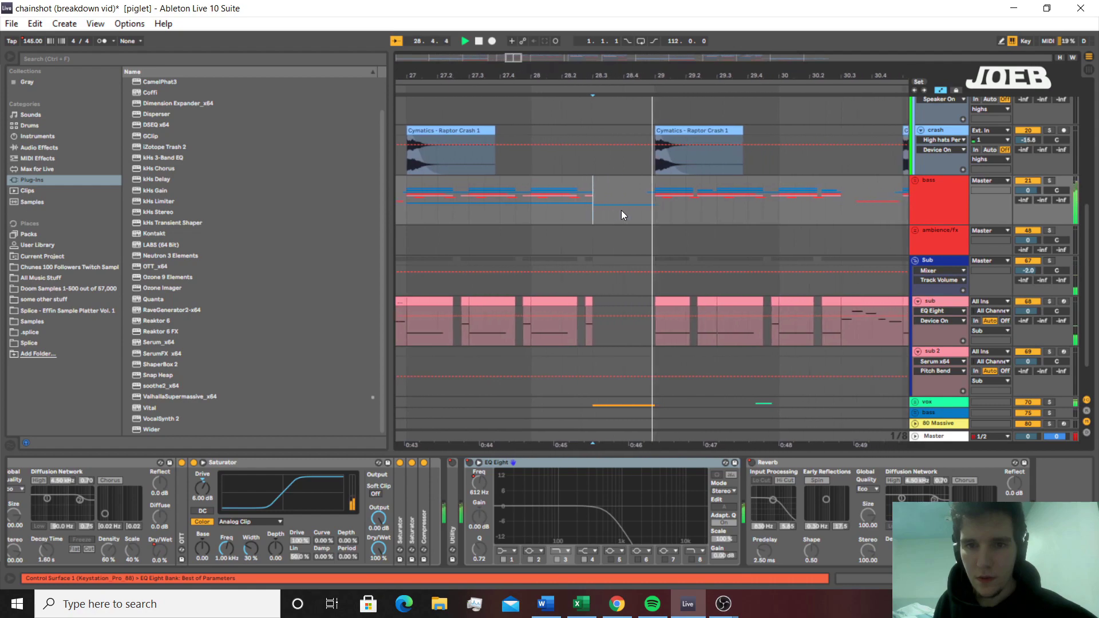
{"action": "key", "text": "space"}
{"action": "left_click", "coordinate": [576, 210]}
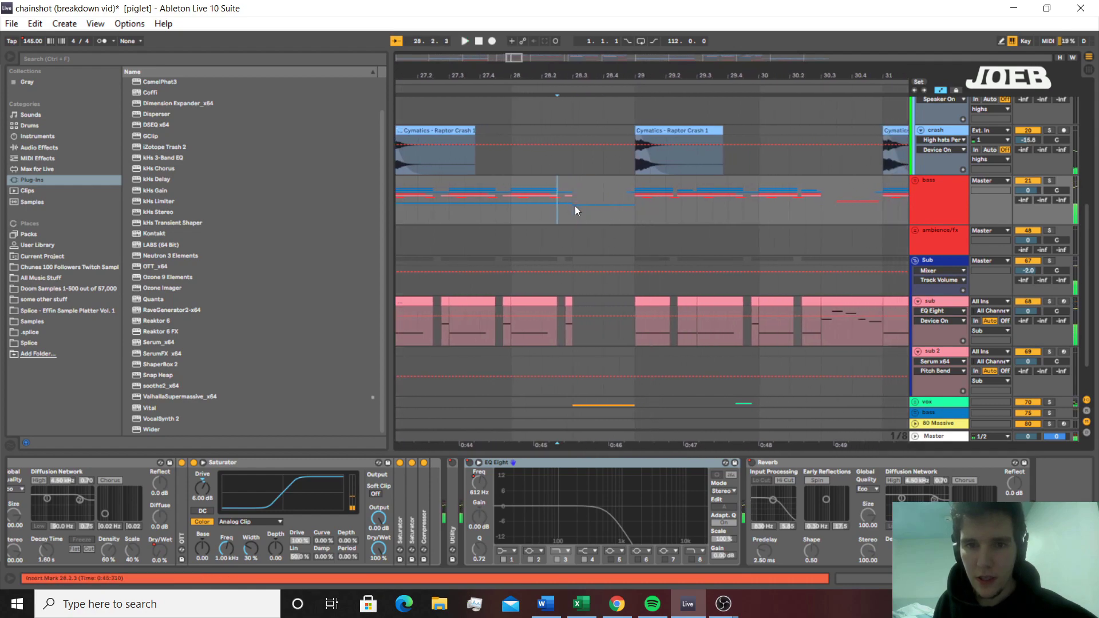
Unfold the bass group, select the frozen Serum clip at bar 28.3 on track 37, solo the track and play it
{"action": "left_click", "coordinate": [916, 181]}
{"action": "scroll", "coordinate": [698, 326], "scroll_direction": "down", "scroll_amount": 12}
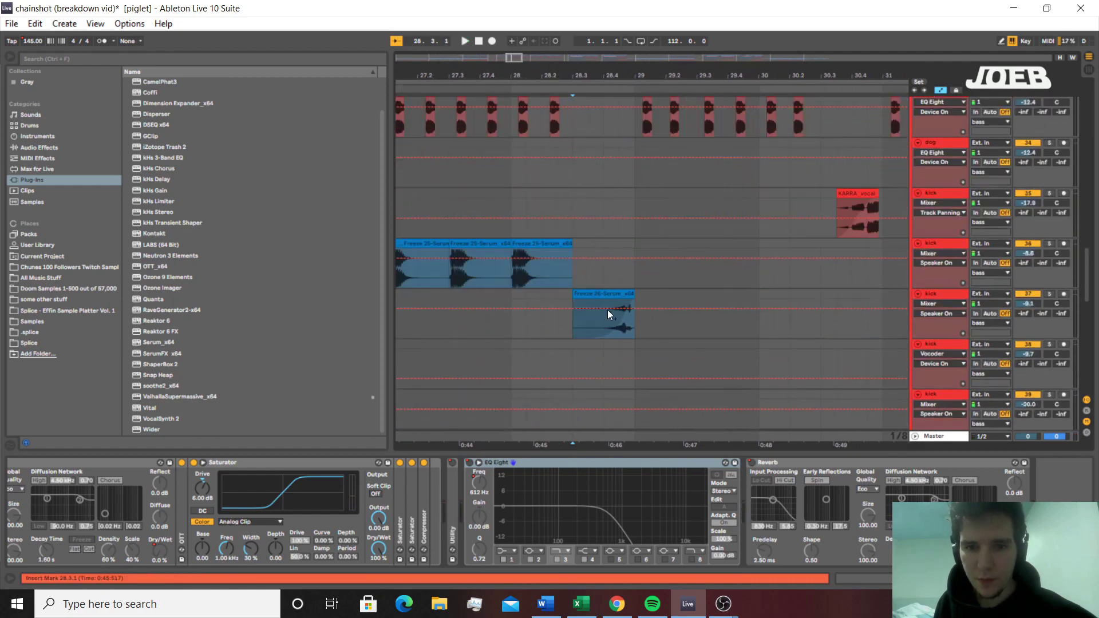
{"action": "left_click", "coordinate": [607, 310]}
{"action": "left_click", "coordinate": [548, 111]}
{"action": "left_click", "coordinate": [1053, 297]}
{"action": "key", "text": "space"}
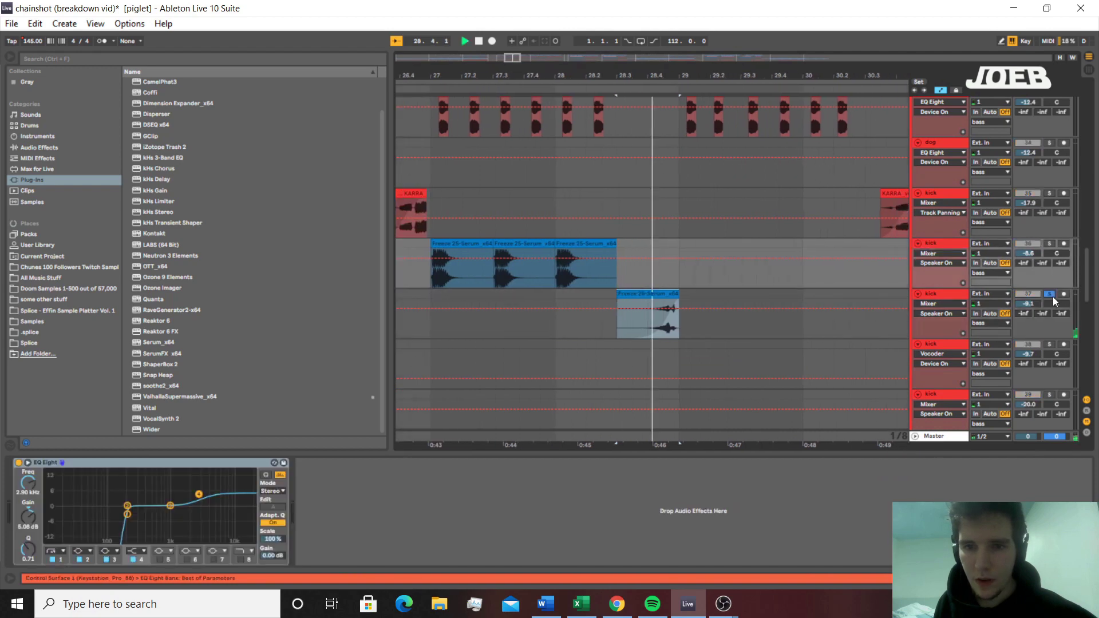
{"action": "key", "text": "space"}
Play the vox group from bar 28.3, soloing it and then letting all tracks play again
{"action": "scroll", "coordinate": [660, 229], "scroll_direction": "down", "scroll_amount": 15}
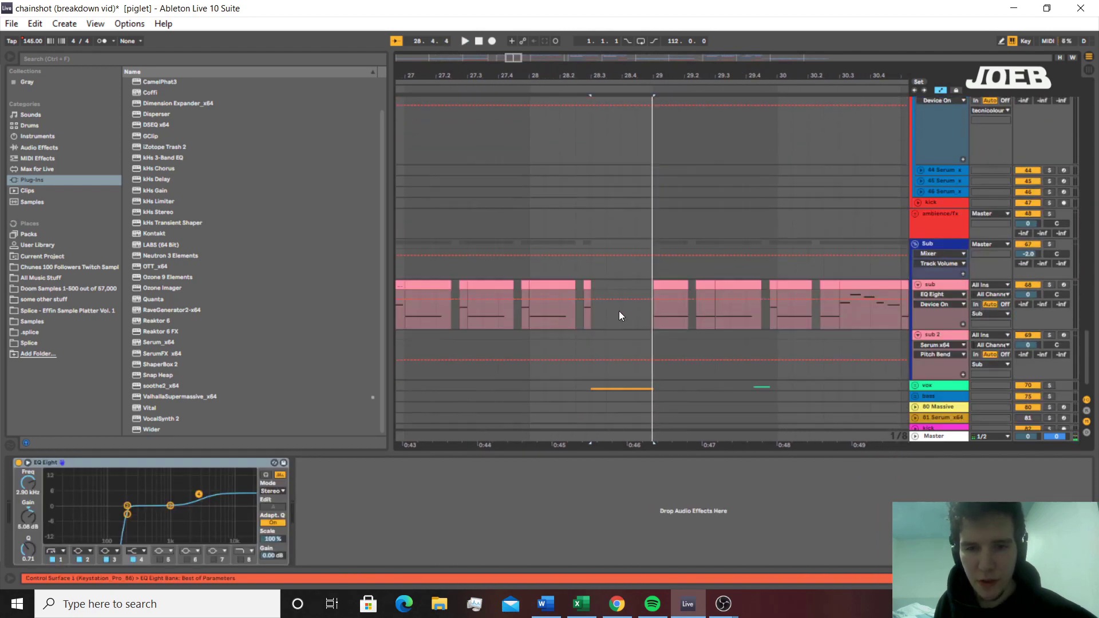
{"action": "scroll", "coordinate": [619, 315], "scroll_direction": "down", "scroll_amount": 2}
{"action": "left_click", "coordinate": [592, 347]}
{"action": "left_click", "coordinate": [597, 356]}
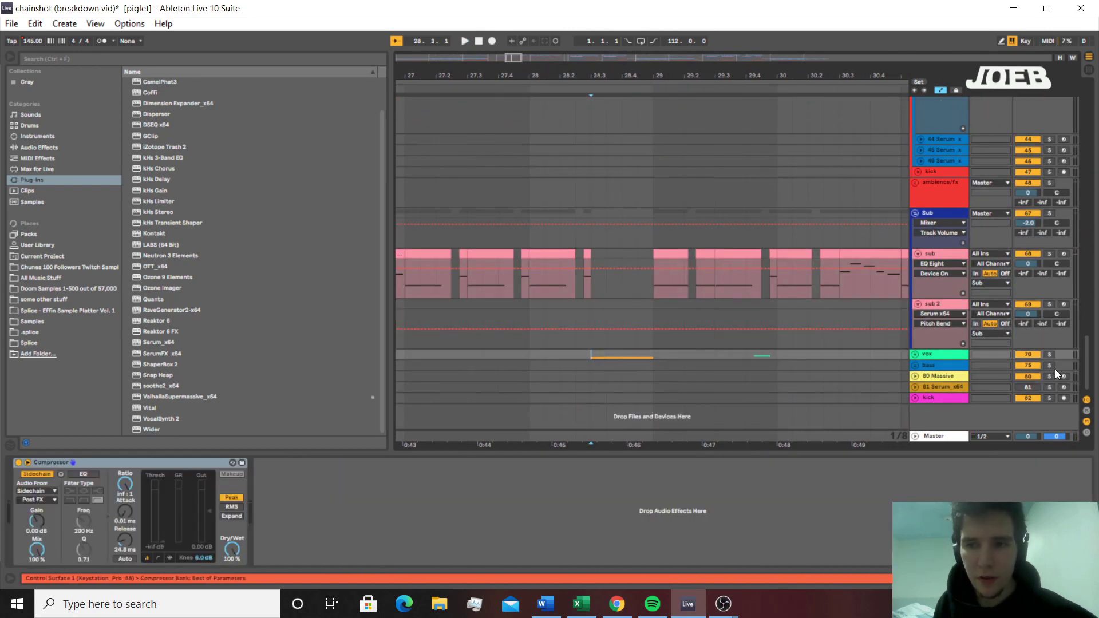
{"action": "left_click", "coordinate": [1052, 352]}
{"action": "key", "text": "space"}
{"action": "left_click", "coordinate": [1052, 351]}
{"action": "key", "text": "space"}
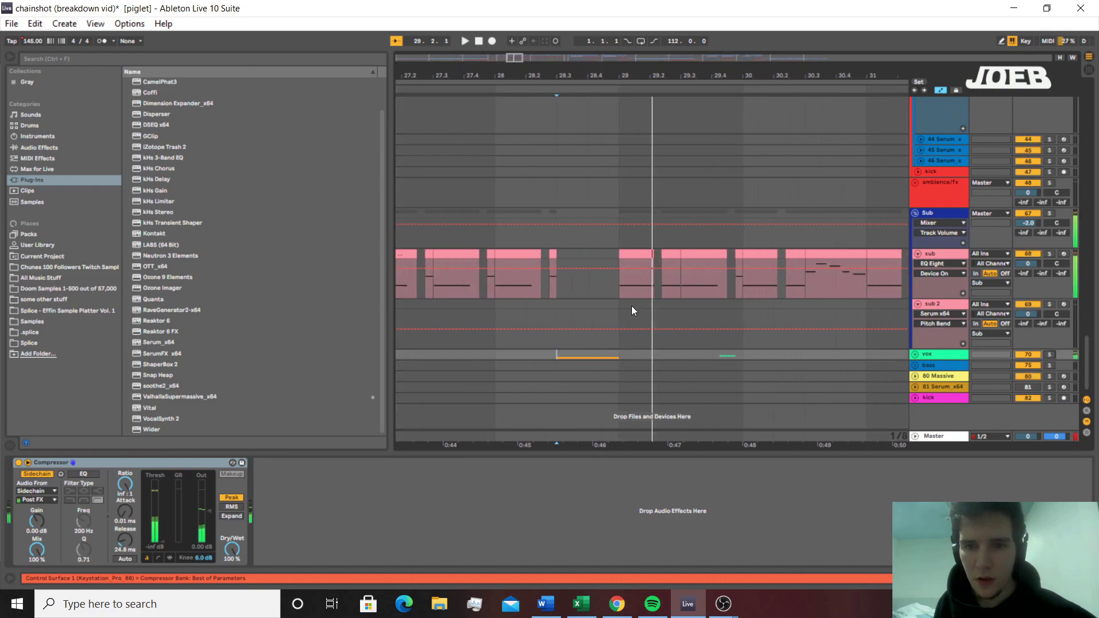
Play the drop from bar 29 with all tracks, fold the bass group and place the insert marker at bar 30.3
{"action": "left_click", "coordinate": [619, 290]}
{"action": "scroll", "coordinate": [619, 291], "scroll_direction": "up", "scroll_amount": 12}
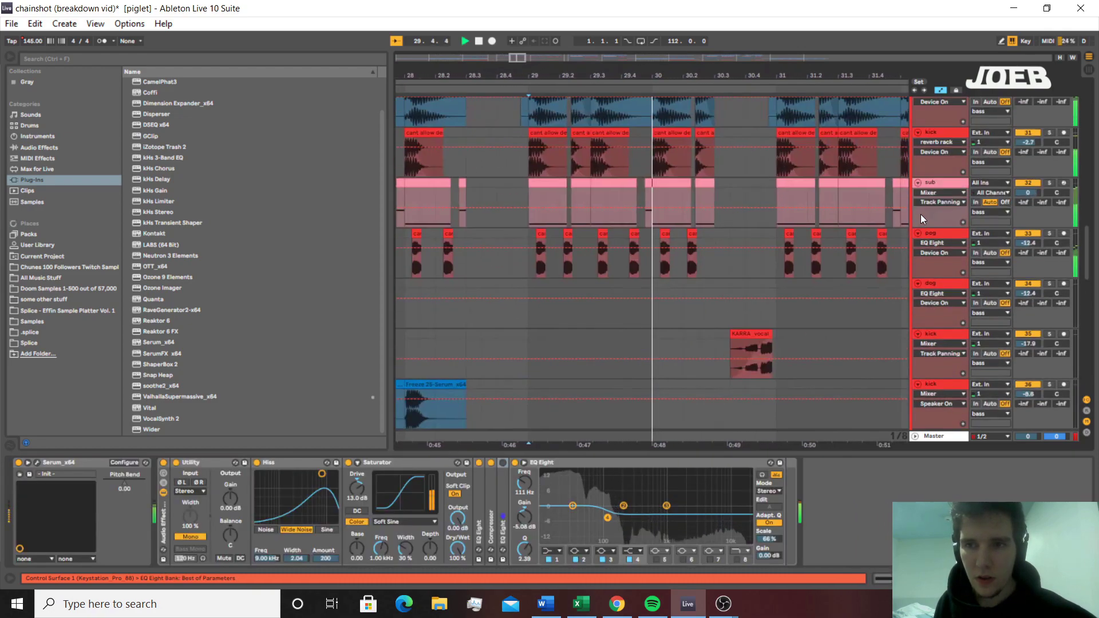
{"action": "scroll", "coordinate": [921, 214], "scroll_direction": "up", "scroll_amount": 15}
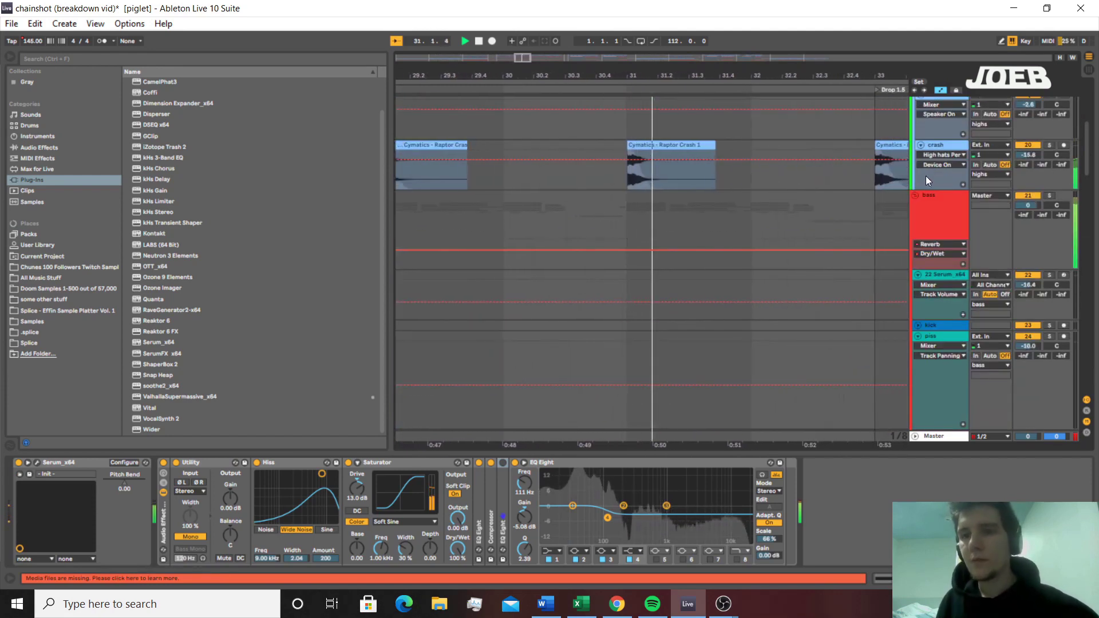
{"action": "left_click", "coordinate": [915, 195]}
{"action": "scroll", "coordinate": [595, 224], "scroll_direction": "up", "scroll_amount": 3}
{"action": "key", "text": "space"}
{"action": "left_click", "coordinate": [613, 260]}
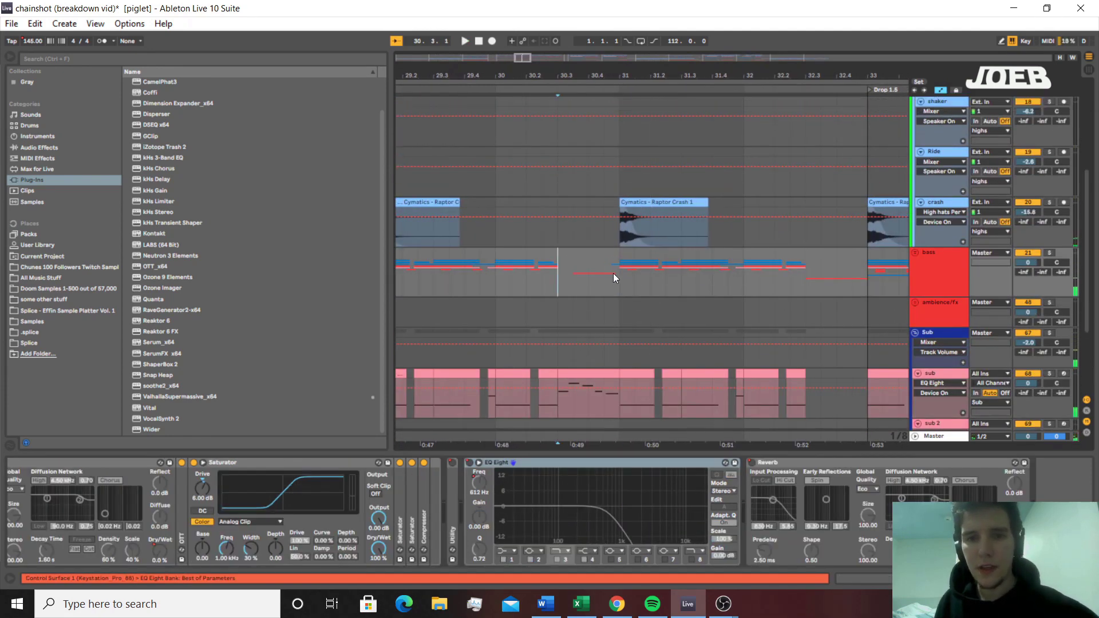
Play the drop from bar 30.3 with all tracks and place the insert marker at bar 29 on the kick/snare group
{"action": "key", "text": "space"}
{"action": "scroll", "coordinate": [618, 275], "scroll_direction": "down", "scroll_amount": 6}
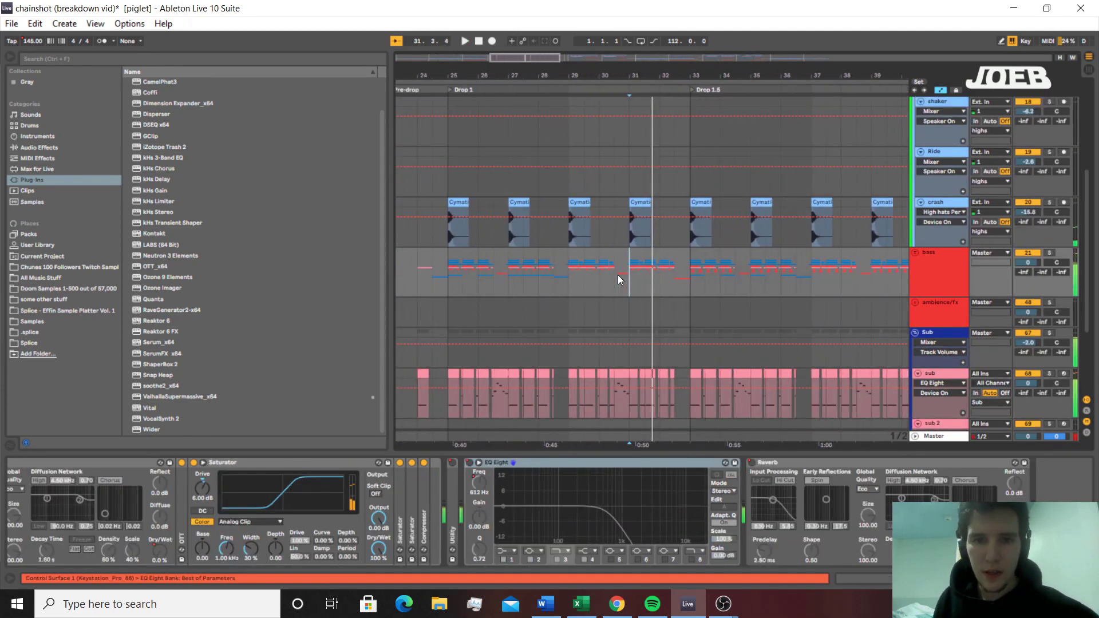
{"action": "scroll", "coordinate": [617, 275], "scroll_direction": "up", "scroll_amount": 5}
{"action": "left_click", "coordinate": [575, 183]}
{"action": "key", "text": "space"}
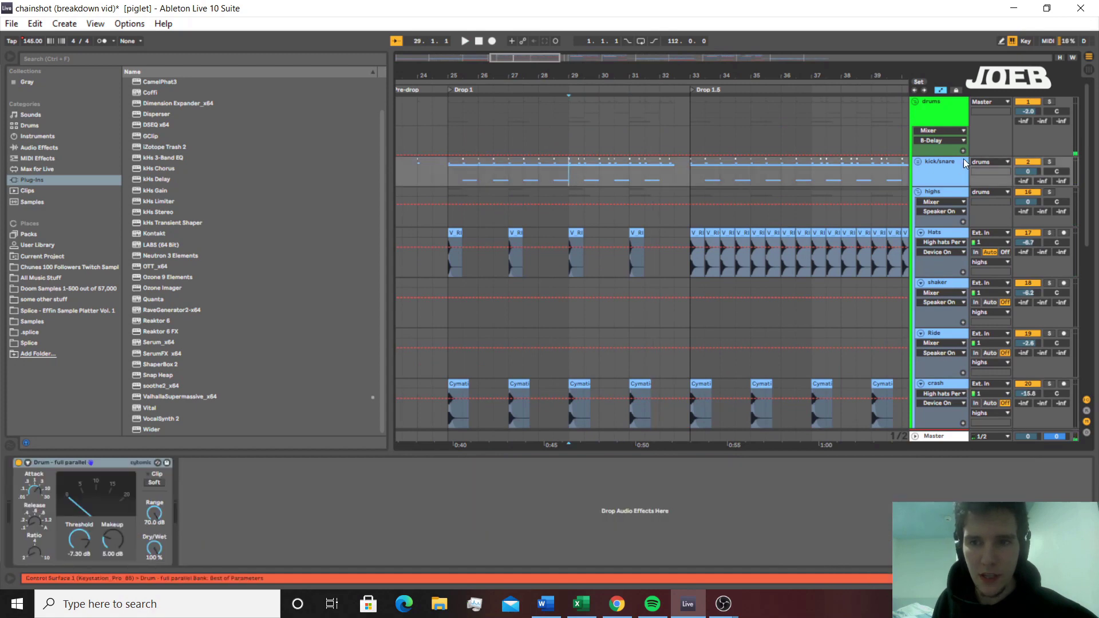
Fold the highs group, highlight the first kick/snare hit of bar 29, solo the kick/snare group and play it from bar 29
{"action": "left_click", "coordinate": [920, 193]}
{"action": "key", "text": "plus"}
{"action": "key", "text": "plus"}
{"action": "key", "text": "plus"}
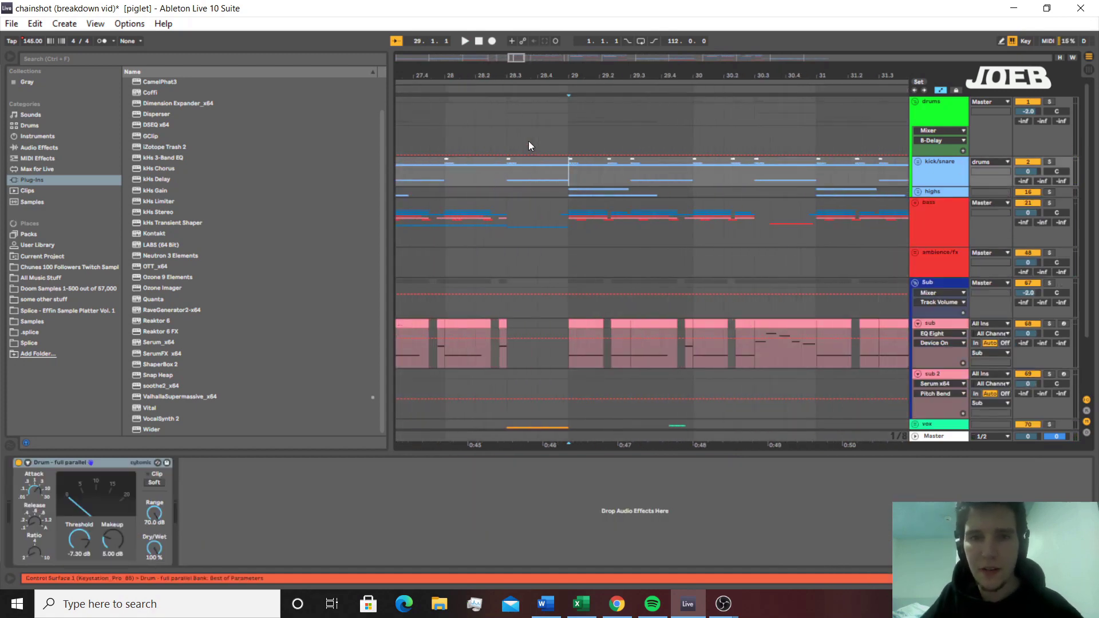
{"action": "left_click_drag", "start_coordinate": [570, 169], "coordinate": [651, 174]}
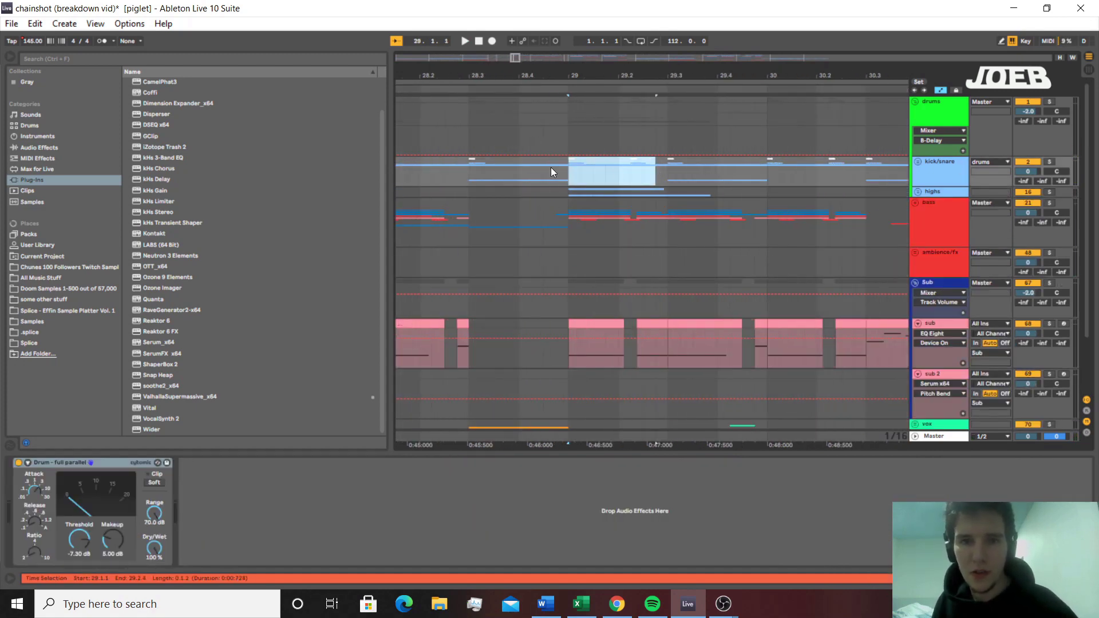
{"action": "left_click", "coordinate": [567, 170]}
{"action": "left_click", "coordinate": [1049, 163]}
{"action": "key", "text": "space"}
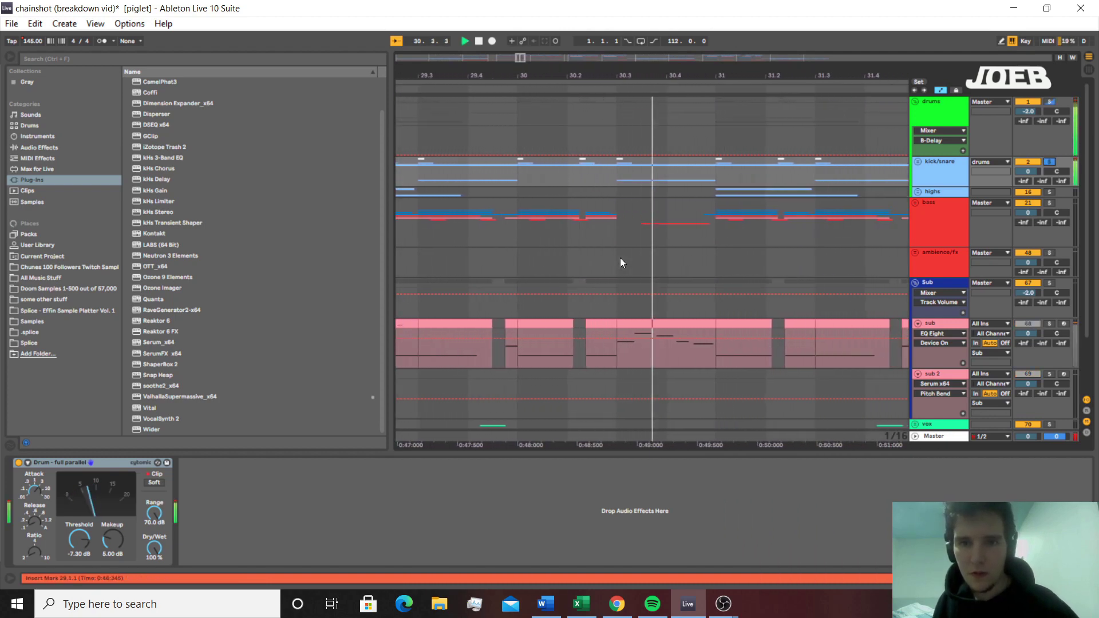
{"action": "key", "text": "space"}
Highlight the bass group's first hit from 29.1.1 to 29.2.2 and place the insert marker just after it
{"action": "left_click", "coordinate": [563, 228]}
{"action": "left_click", "coordinate": [494, 229]}
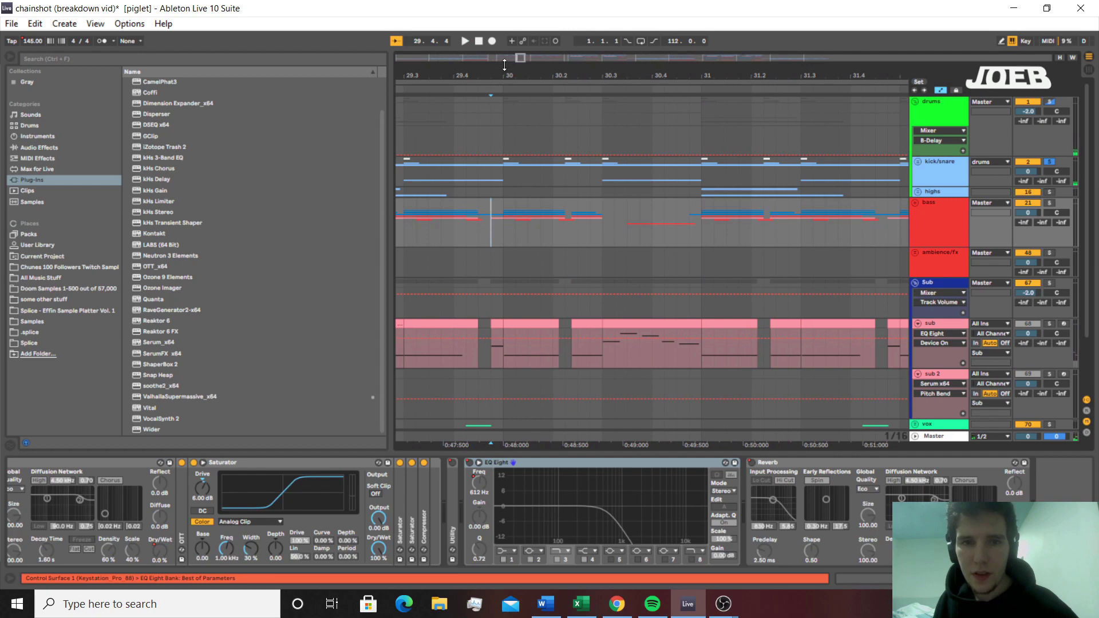
{"action": "left_click_drag", "start_coordinate": [521, 59], "coordinate": [519, 60]}
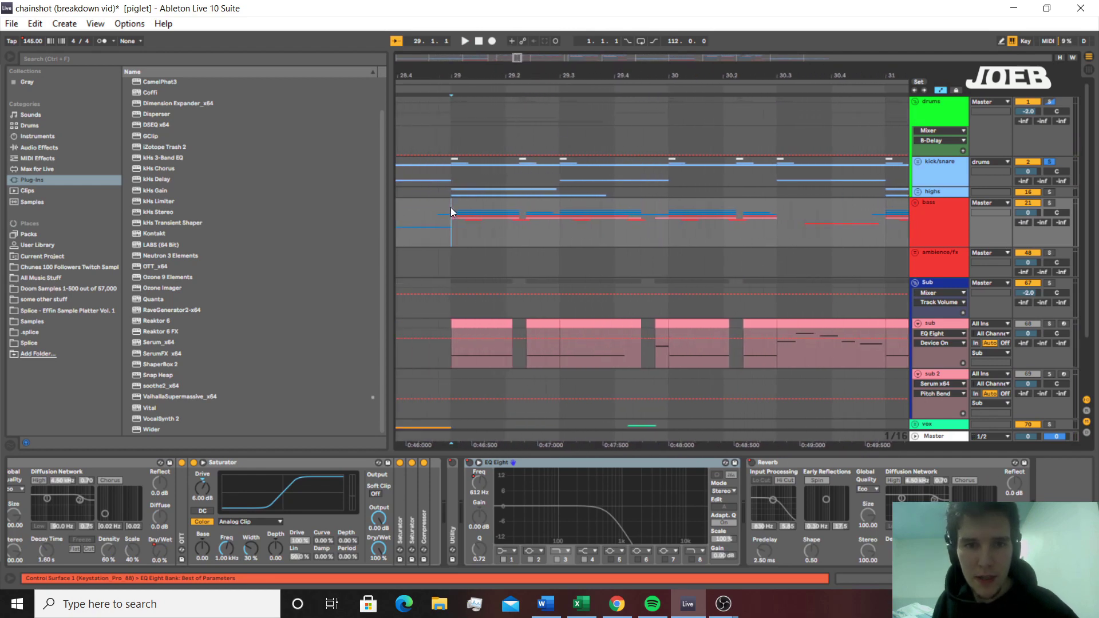
{"action": "left_click_drag", "start_coordinate": [452, 212], "coordinate": [524, 219]}
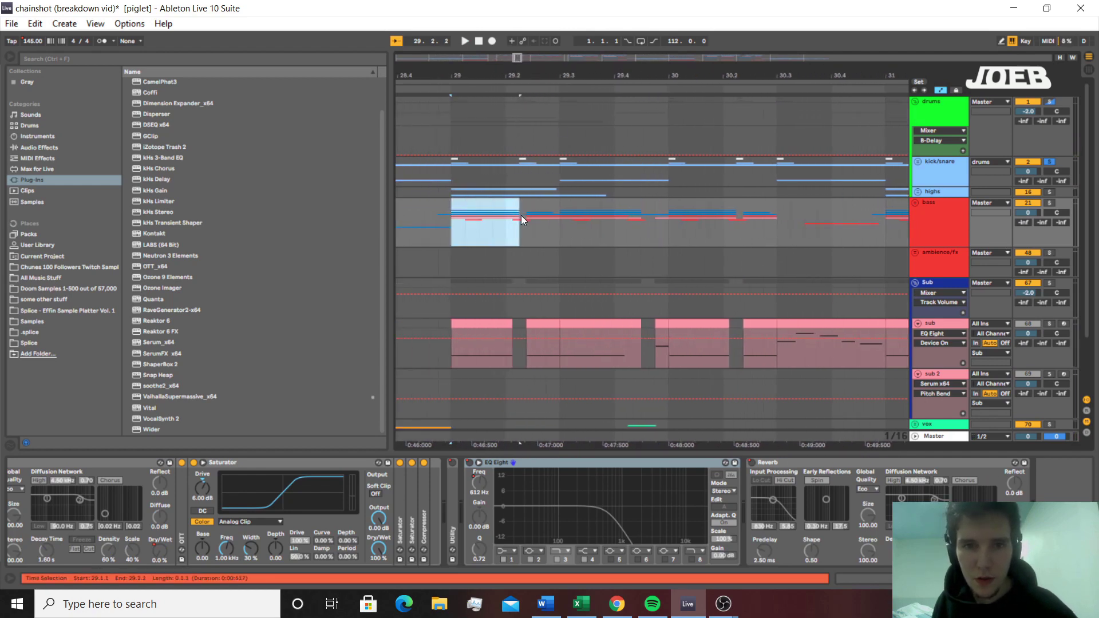
{"action": "left_click", "coordinate": [532, 220]}
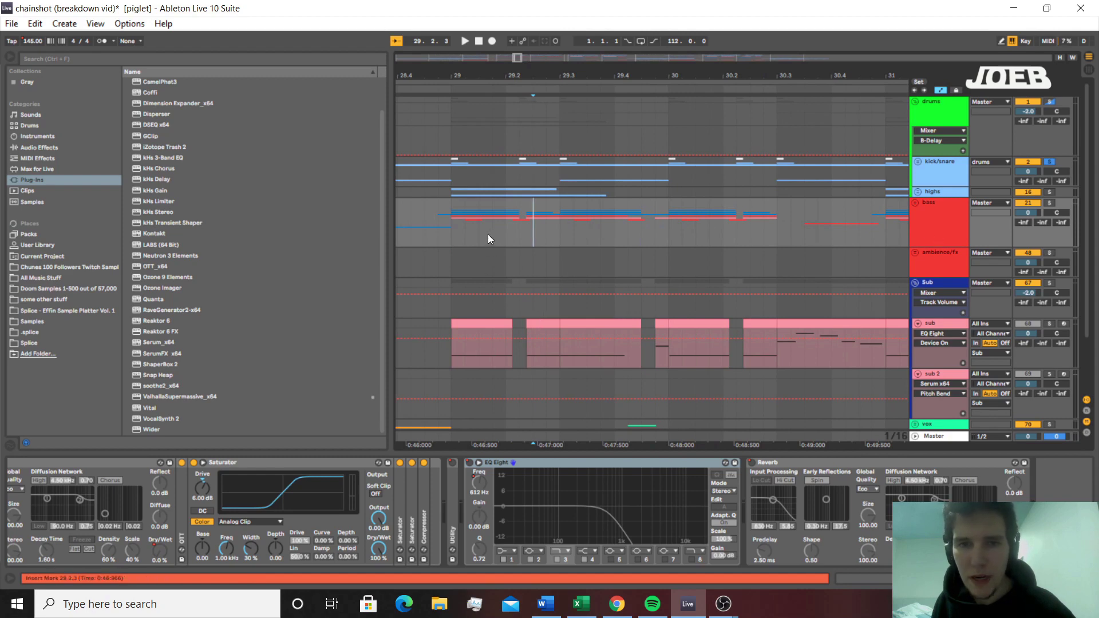
Solo only the bass group, play it from bar 29 and let all tracks sound again
{"action": "left_click", "coordinate": [1051, 203]}
{"action": "key", "text": "space"}
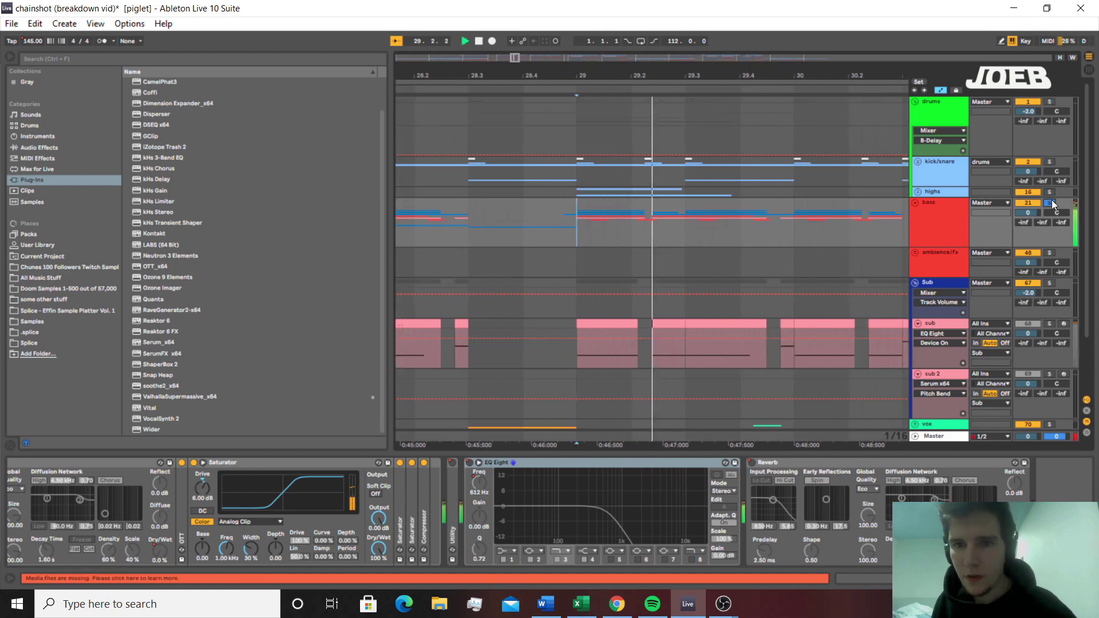
{"action": "left_click", "coordinate": [1051, 203]}
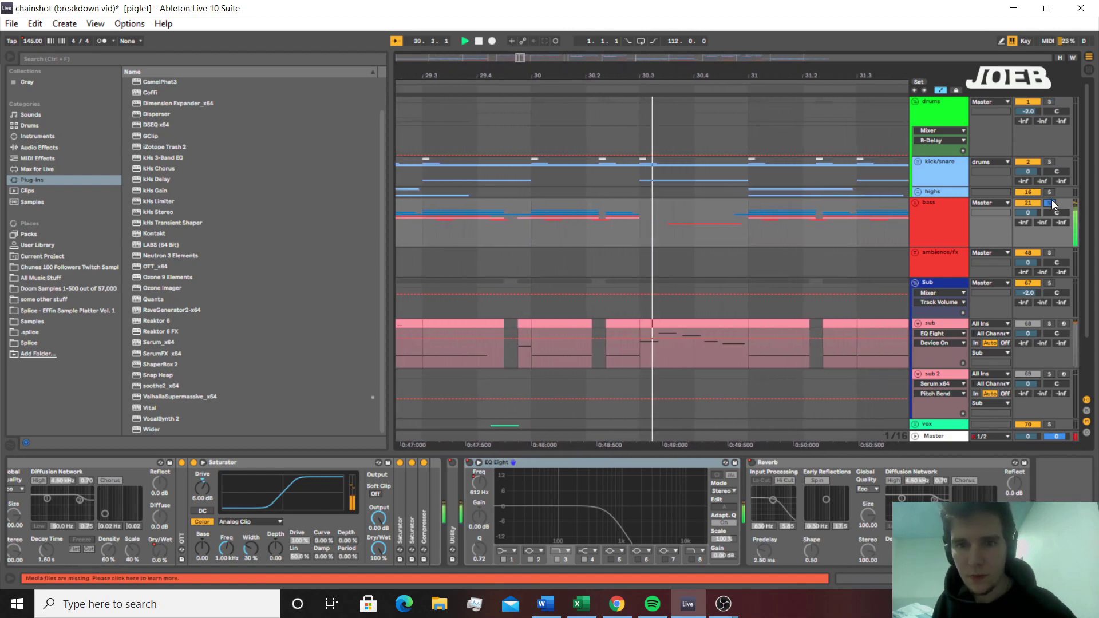
Play the drop from bar 31 with all tracks
{"action": "left_click", "coordinate": [567, 226]}
{"action": "left_click", "coordinate": [620, 224]}
{"action": "key", "text": "minus"}
{"action": "key", "text": "minus"}
{"action": "key", "text": "minus"}
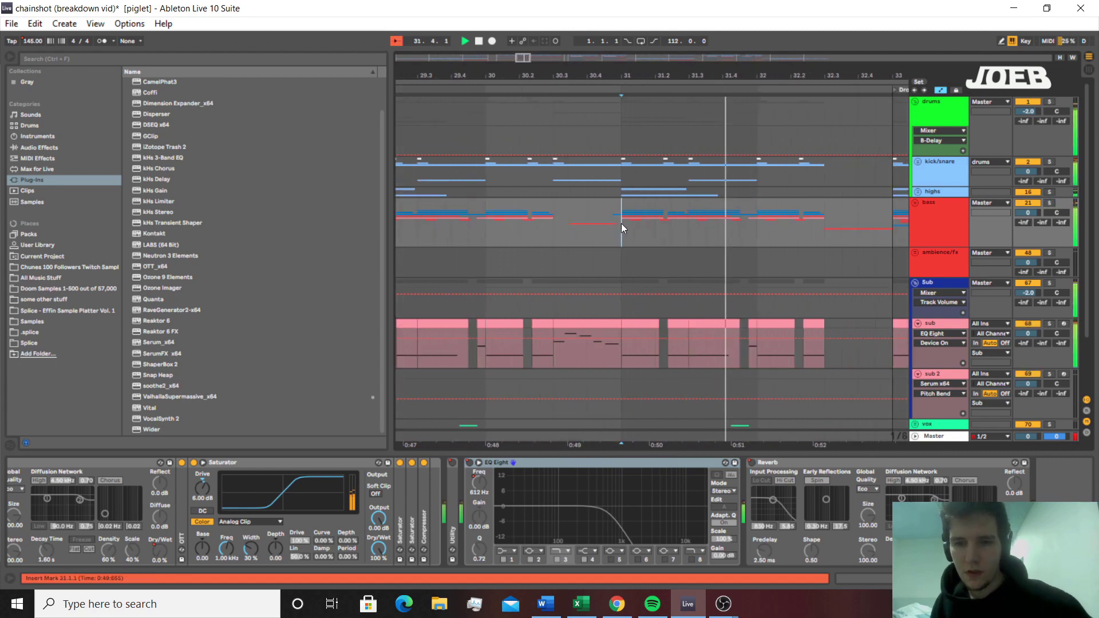
Fold the Sub group, place the insert marker at bar 32.3 and unfold the bass group down to the fill clip on track 38
{"action": "scroll", "coordinate": [744, 224], "scroll_direction": "down", "scroll_amount": 3}
{"action": "left_click", "coordinate": [912, 208]}
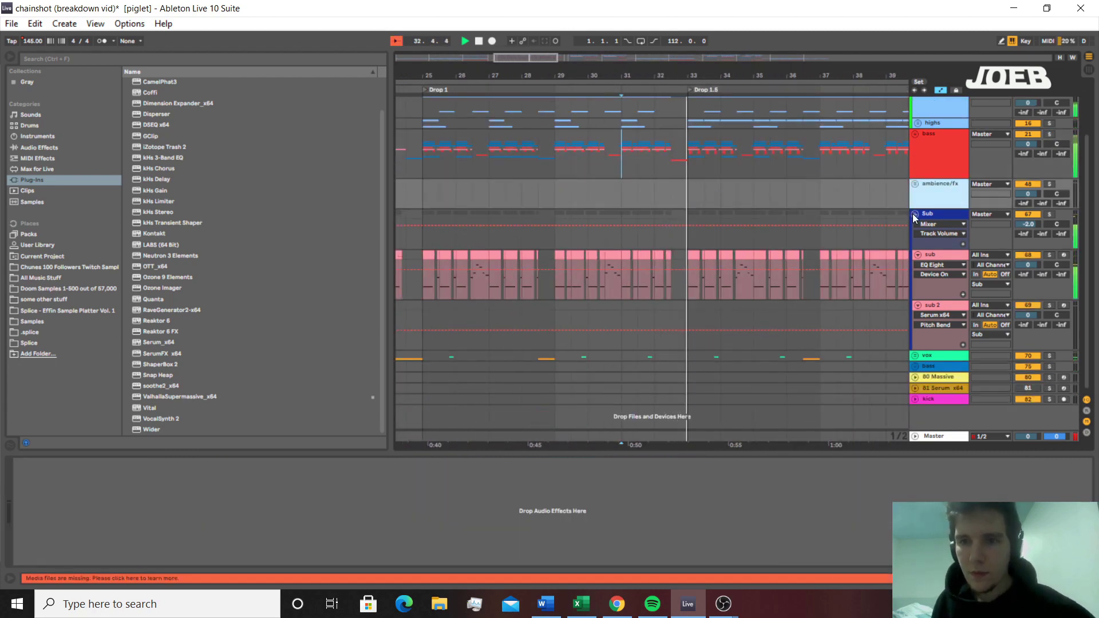
{"action": "left_click", "coordinate": [915, 214]}
{"action": "left_click", "coordinate": [672, 208]}
{"action": "left_click", "coordinate": [915, 203]}
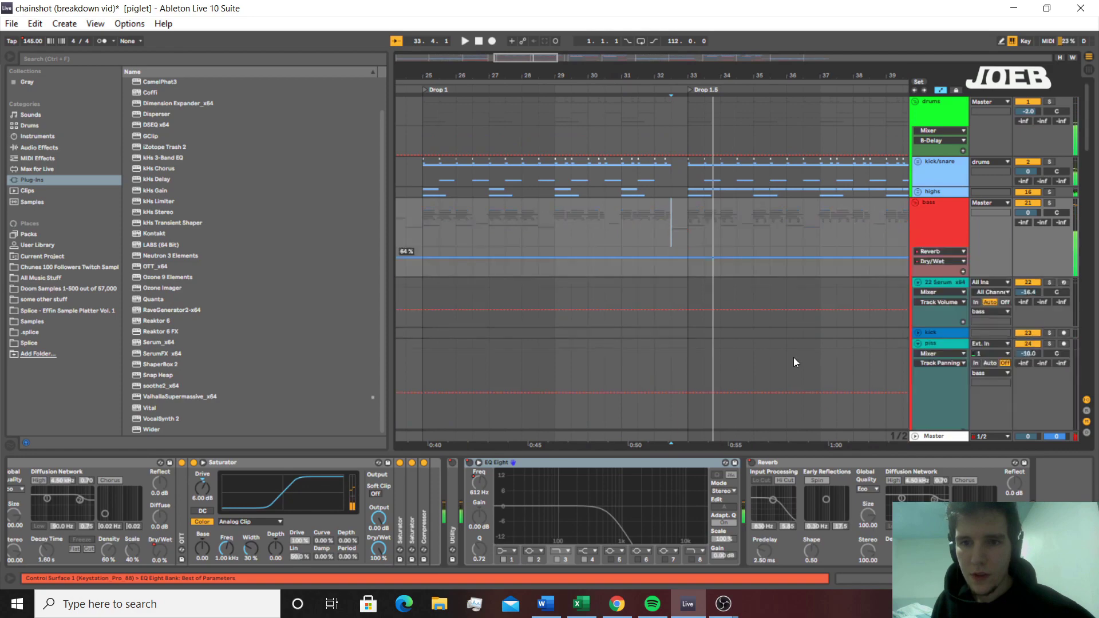
{"action": "scroll", "coordinate": [794, 357], "scroll_direction": "down", "scroll_amount": 3}
{"action": "scroll", "coordinate": [685, 349], "scroll_direction": "down", "scroll_amount": 5}
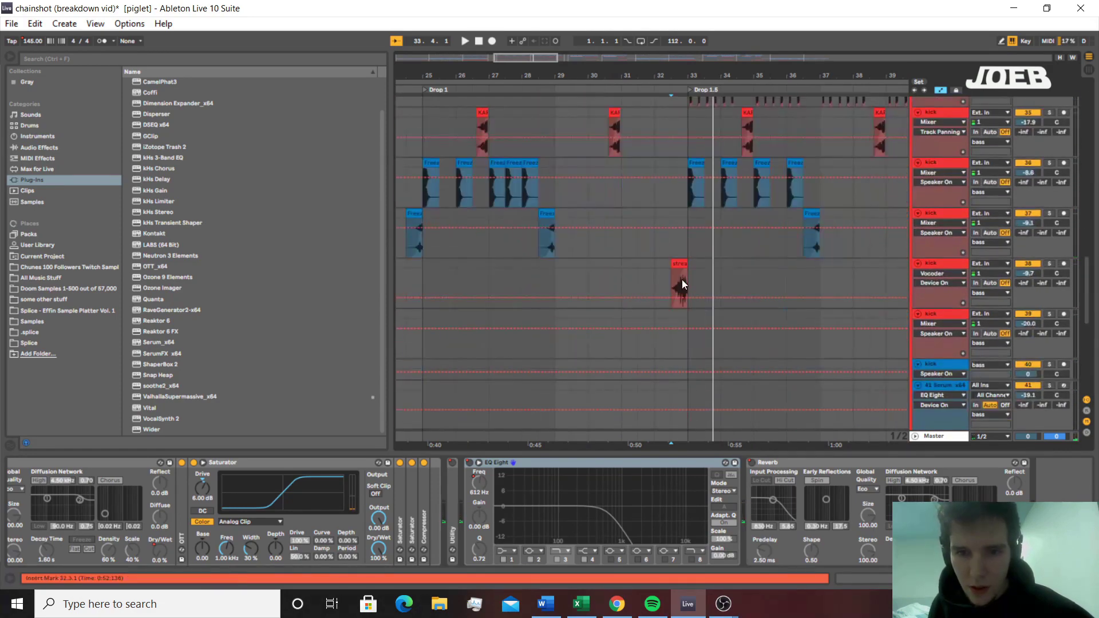
Select the fill clip at bar 32.3 on track 38, solo its track and play it
{"action": "left_click", "coordinate": [899, 270]}
{"action": "left_click", "coordinate": [1050, 265]}
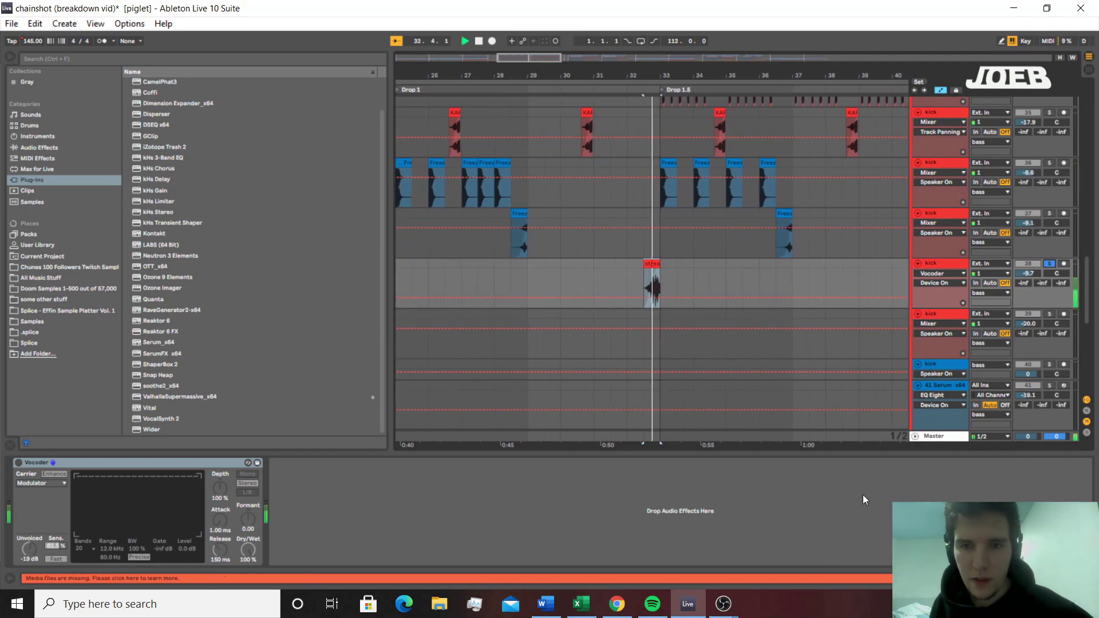
{"action": "scroll", "coordinate": [932, 298], "scroll_direction": "up", "scroll_amount": 3}
{"action": "scroll", "coordinate": [932, 297], "scroll_direction": "up", "scroll_amount": 15}
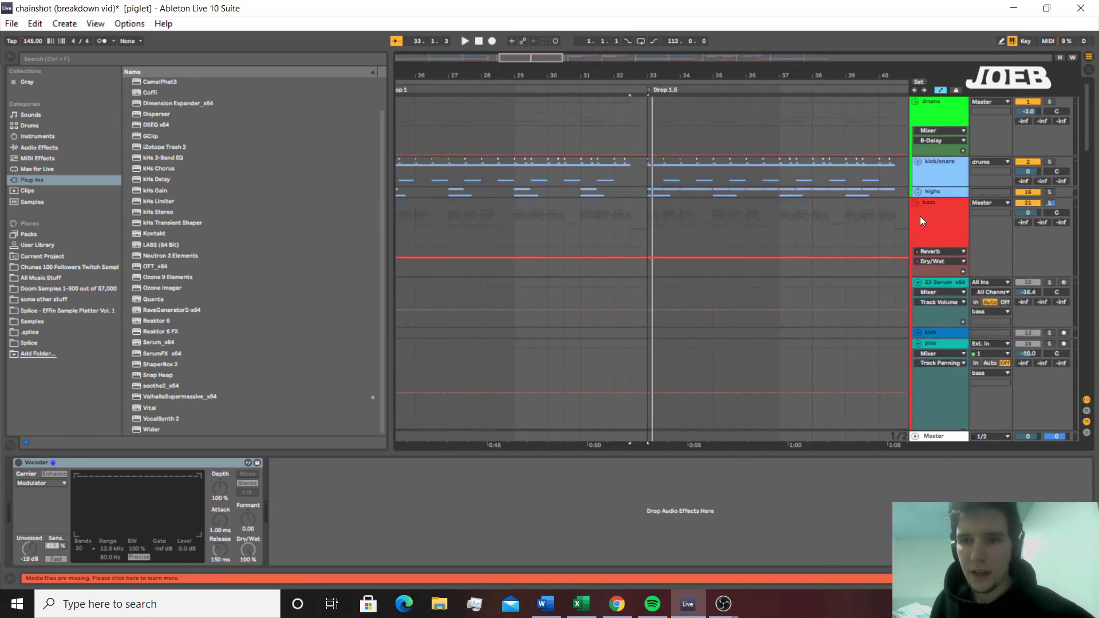
Fold the bass group and play Drop 1.5 from bar 33 with all tracks
{"action": "left_click", "coordinate": [915, 204]}
{"action": "left_click", "coordinate": [648, 197]}
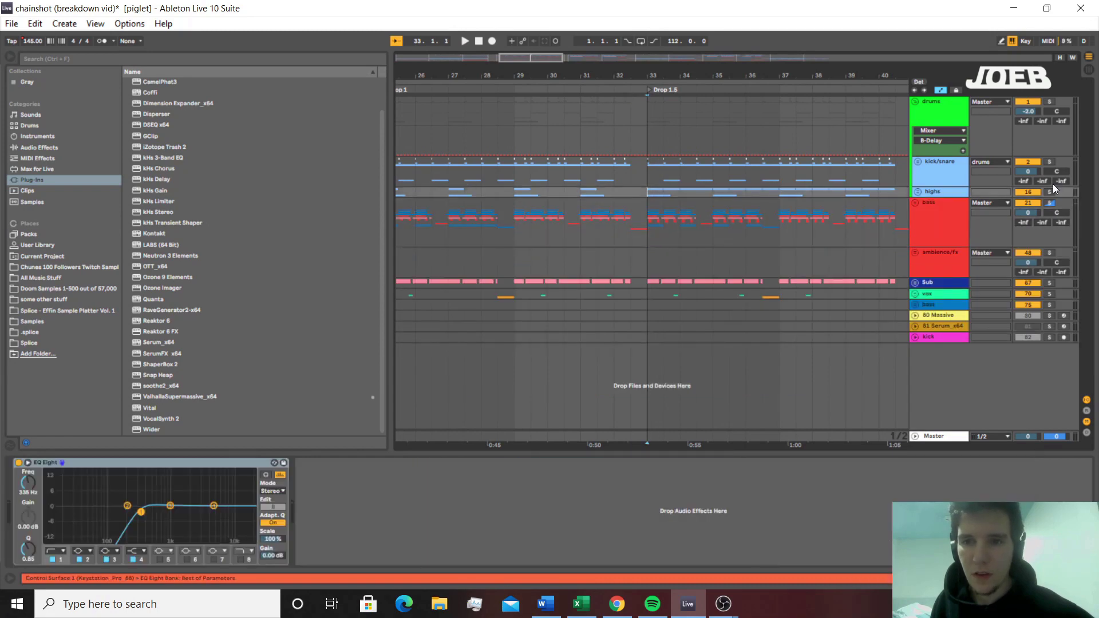
{"action": "left_click", "coordinate": [643, 234]}
{"action": "key", "text": "space"}
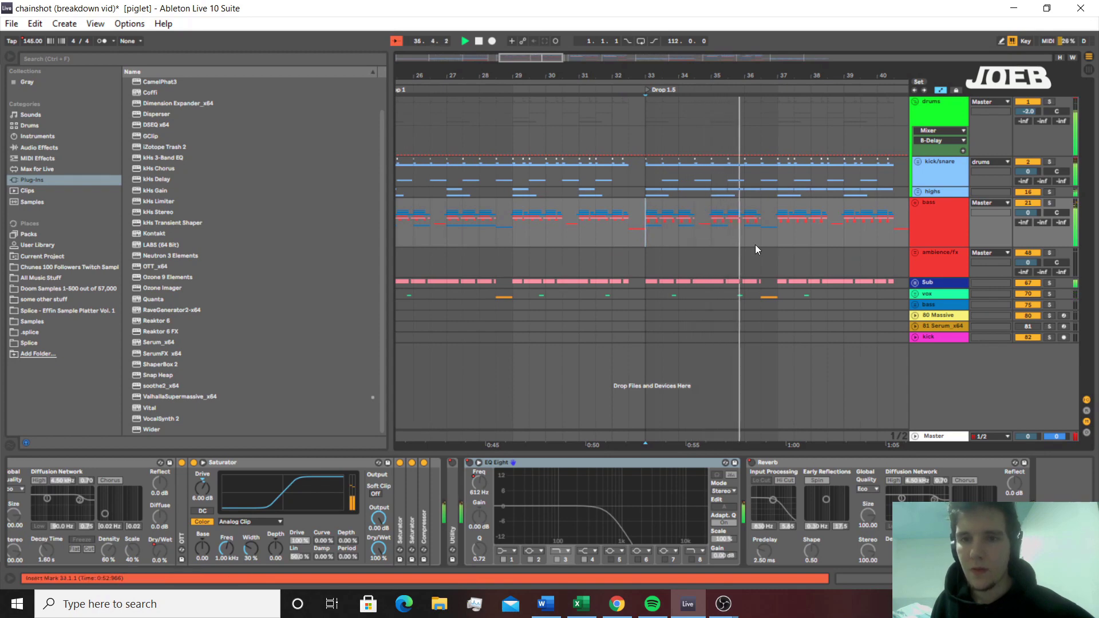
Stop playback, unfold the bass group and select the frozen kick clip at bar 27 on track 28
{"action": "left_click", "coordinate": [672, 225]}
{"action": "left_click", "coordinate": [656, 225]}
{"action": "left_click", "coordinate": [905, 206]}
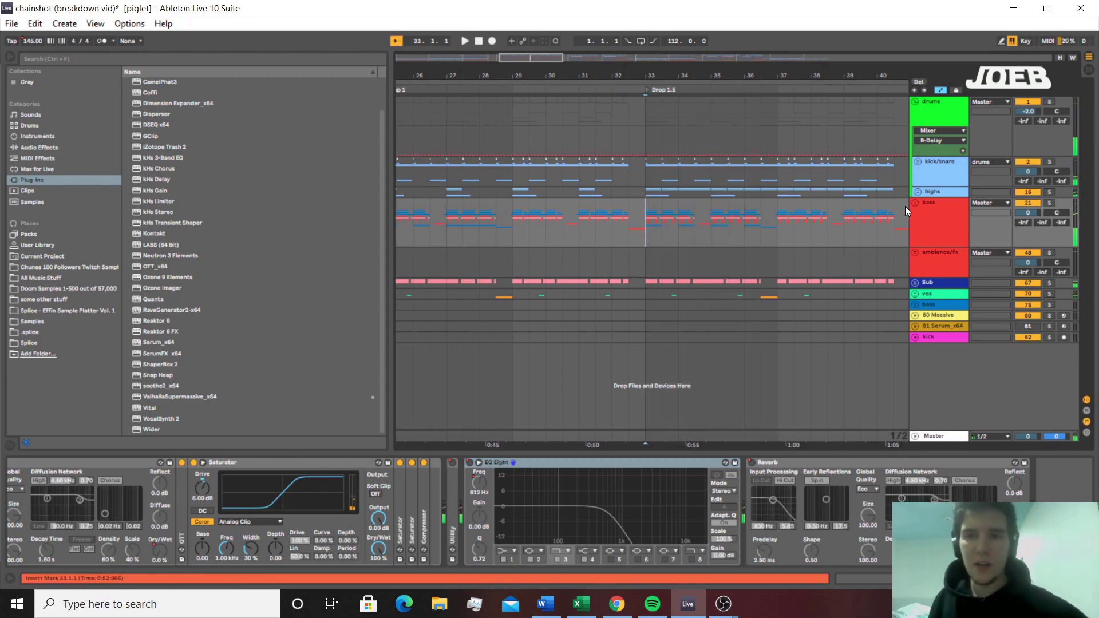
{"action": "left_click", "coordinate": [914, 203]}
{"action": "scroll", "coordinate": [658, 307], "scroll_direction": "down", "scroll_amount": 2}
{"action": "scroll", "coordinate": [647, 287], "scroll_direction": "down", "scroll_amount": 5}
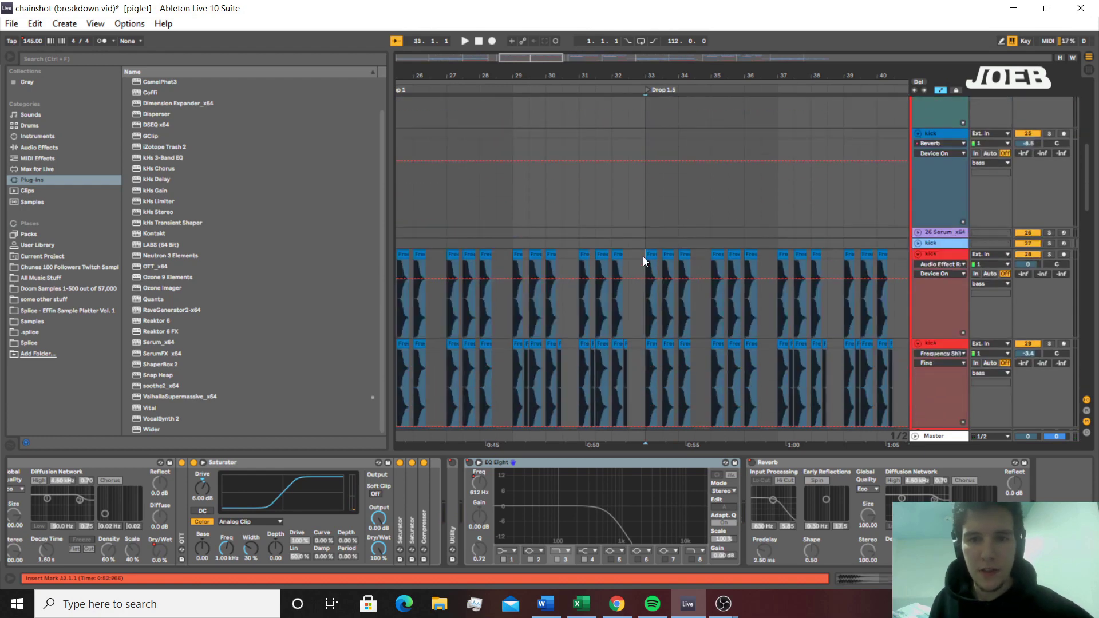
{"action": "left_click", "coordinate": [651, 256]}
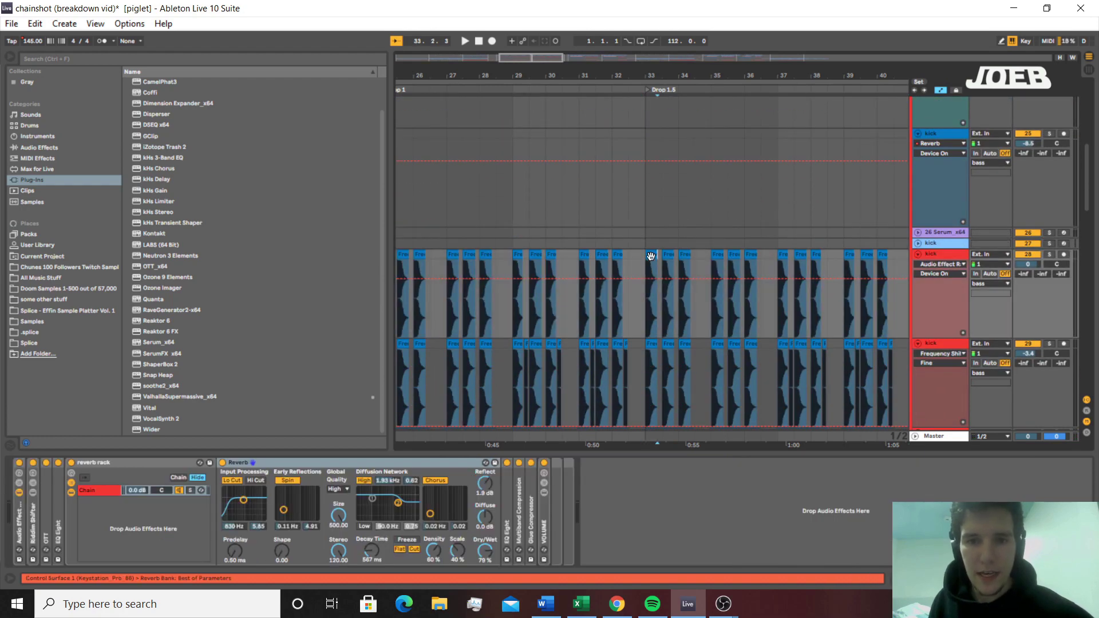
{"action": "double_click", "coordinate": [452, 253]}
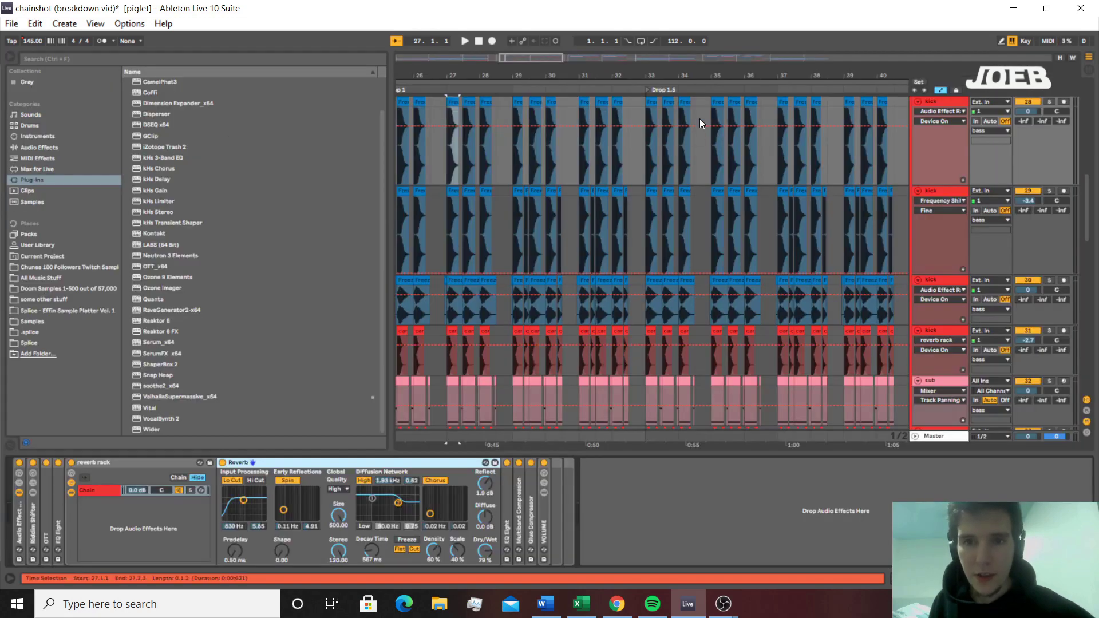
Compare track 28's frozen kick clips at bars 33 and 29, solo the track and play the bar 33 clip with its sample settings open
{"action": "scroll", "coordinate": [700, 118], "scroll_direction": "up", "scroll_amount": 3}
{"action": "left_click", "coordinate": [655, 146]}
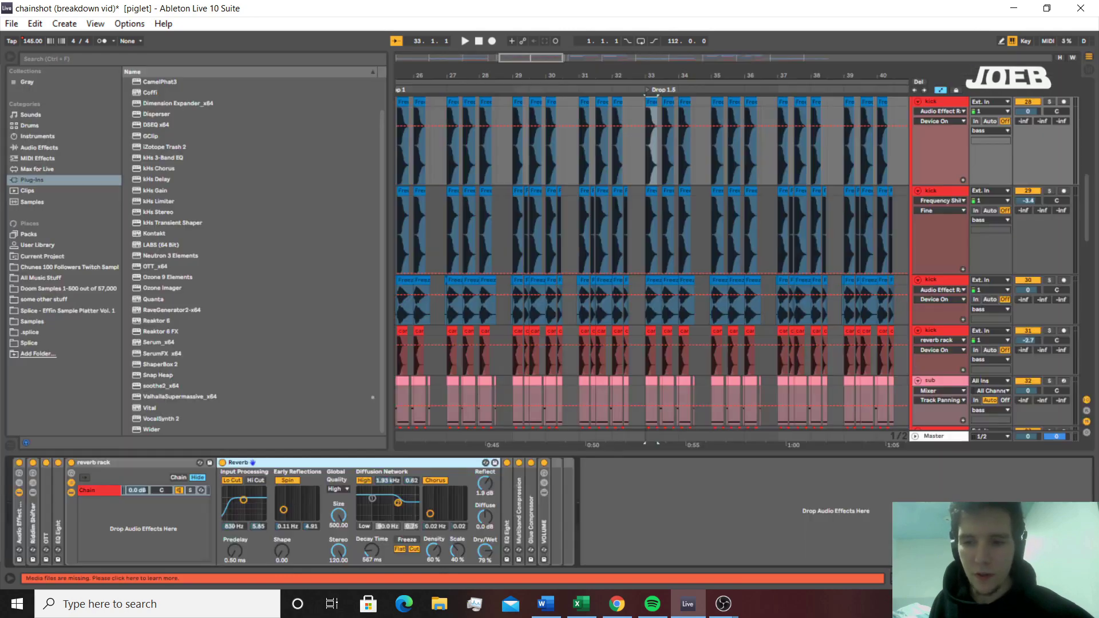
{"action": "scroll", "coordinate": [493, 156], "scroll_direction": "up", "scroll_amount": 2}
{"action": "left_click", "coordinate": [493, 156]}
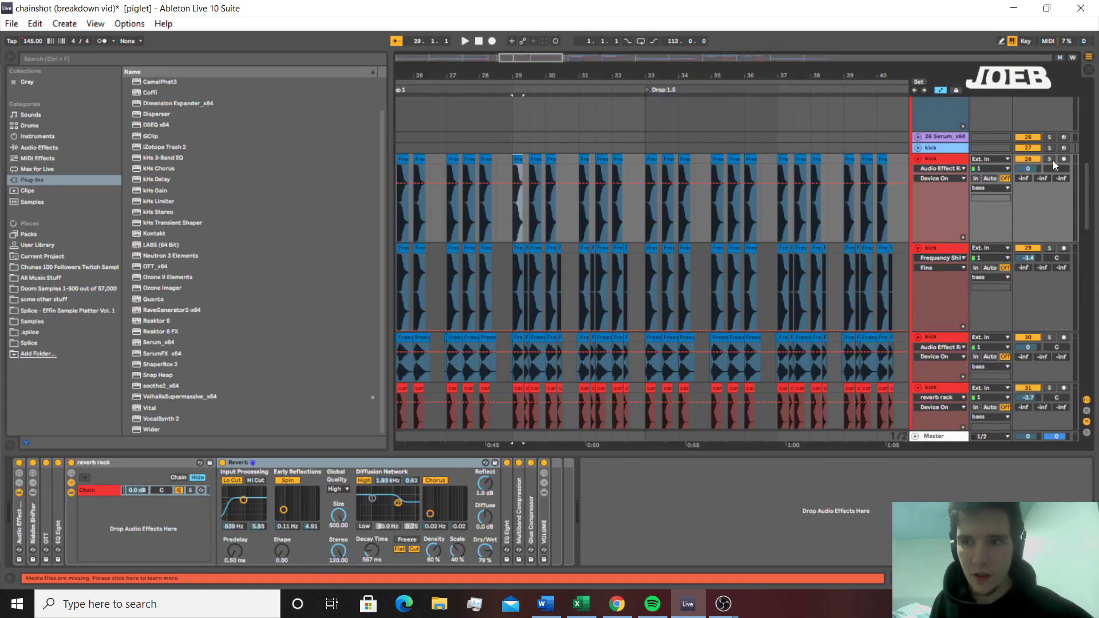
{"action": "scroll", "coordinate": [615, 154], "scroll_direction": "left", "scroll_amount": 4}
{"action": "left_click", "coordinate": [776, 163]}
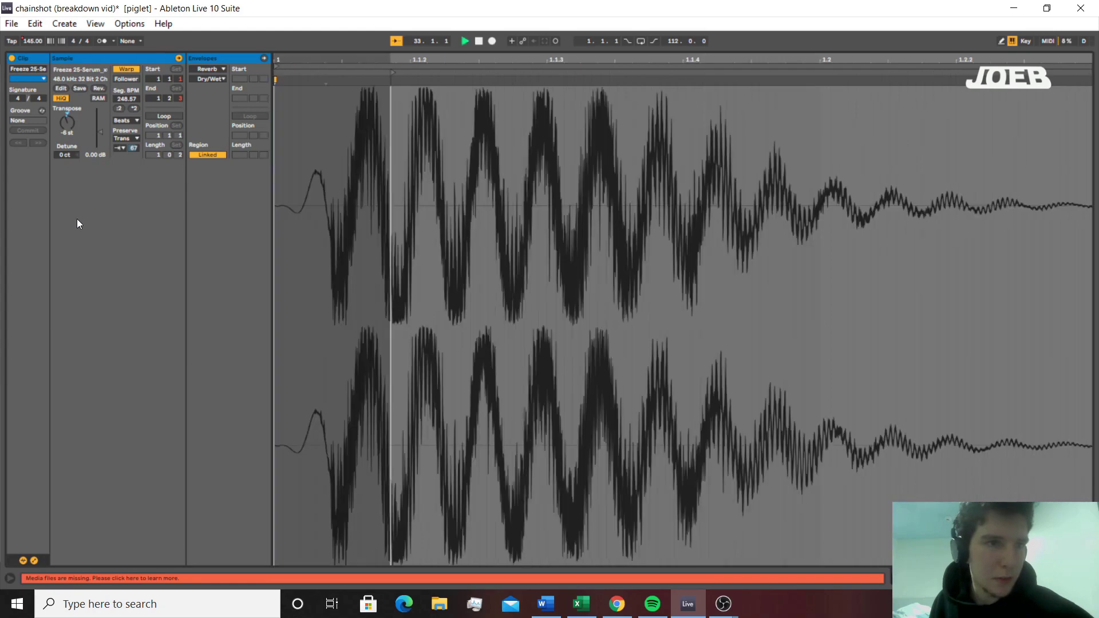
Return all tracks from solo and fold the bass group
{"action": "scroll", "coordinate": [744, 508], "scroll_direction": "up", "scroll_amount": 5}
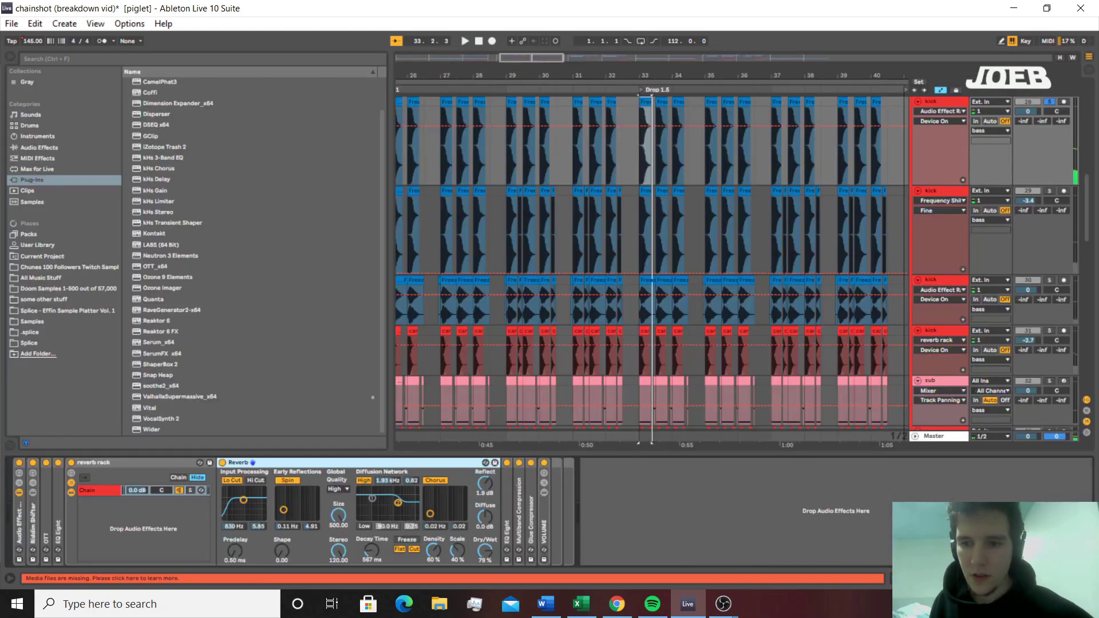
{"action": "scroll", "coordinate": [1039, 265], "scroll_direction": "up", "scroll_amount": 4}
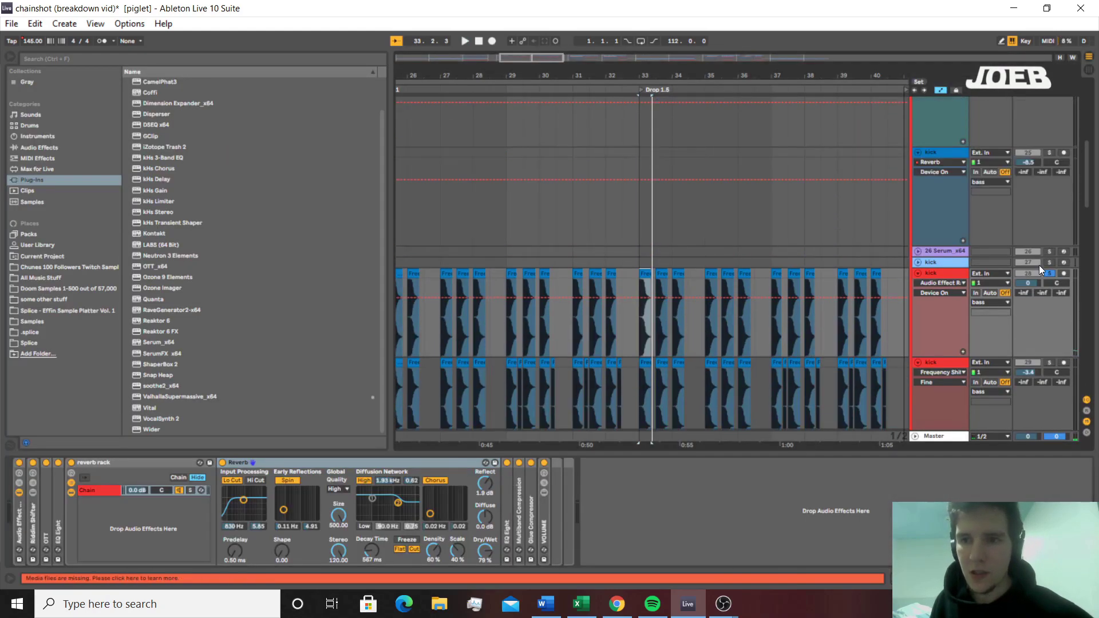
{"action": "scroll", "coordinate": [1031, 278], "scroll_direction": "up", "scroll_amount": 10}
{"action": "left_click", "coordinate": [916, 203]}
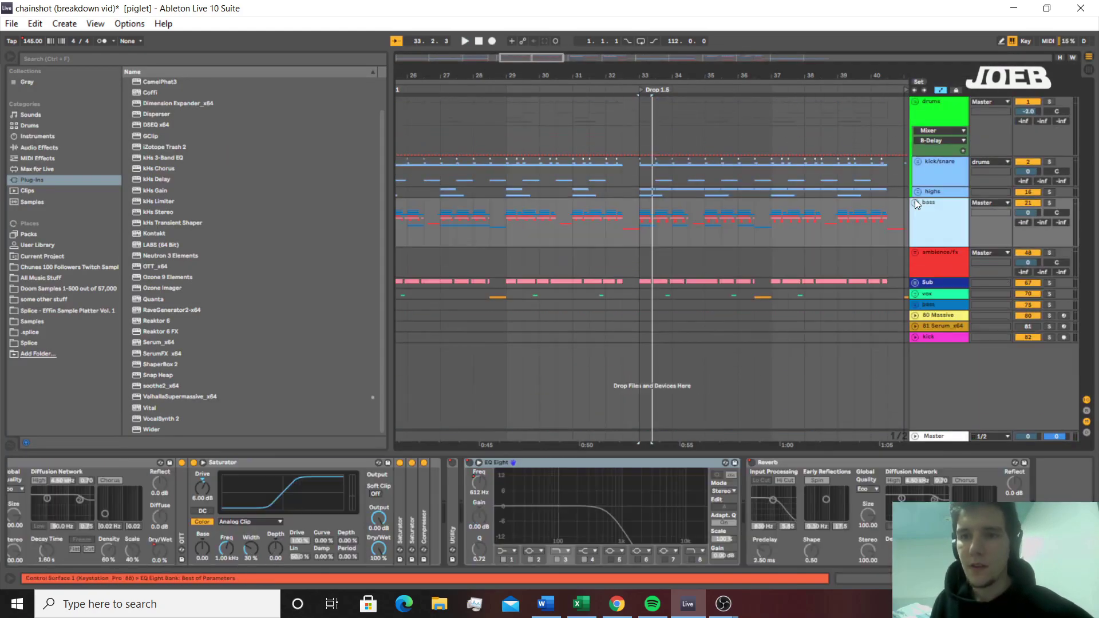
Play Drop 1.5 with all tracks from bar 33 and again from bar 37
{"action": "left_click", "coordinate": [640, 224]}
{"action": "scroll", "coordinate": [638, 252], "scroll_direction": "down", "scroll_amount": 3}
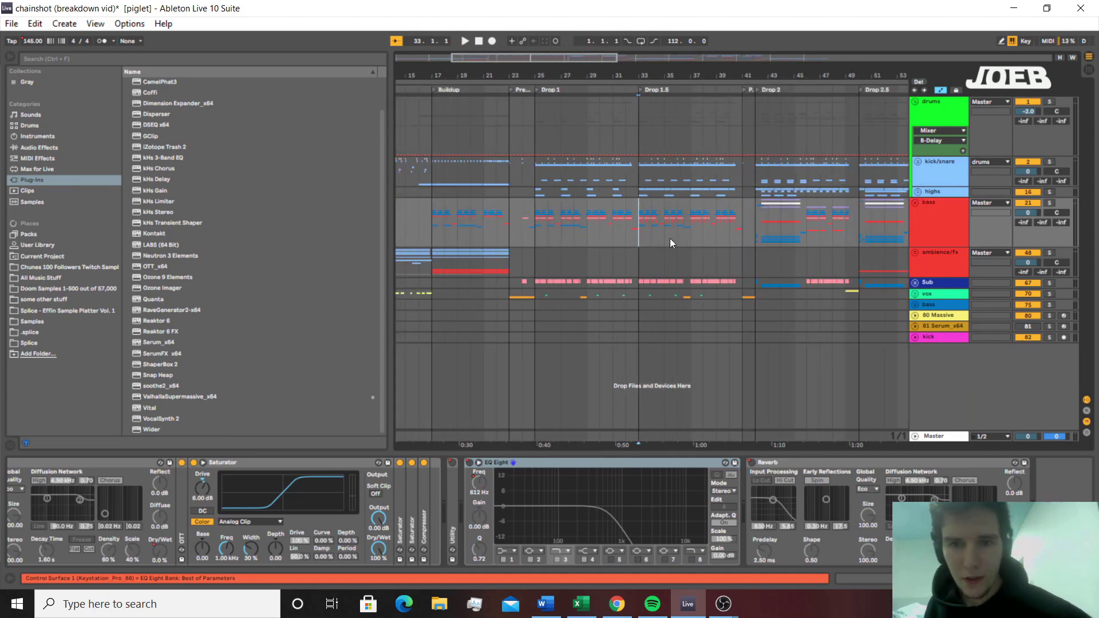
{"action": "key", "text": "space"}
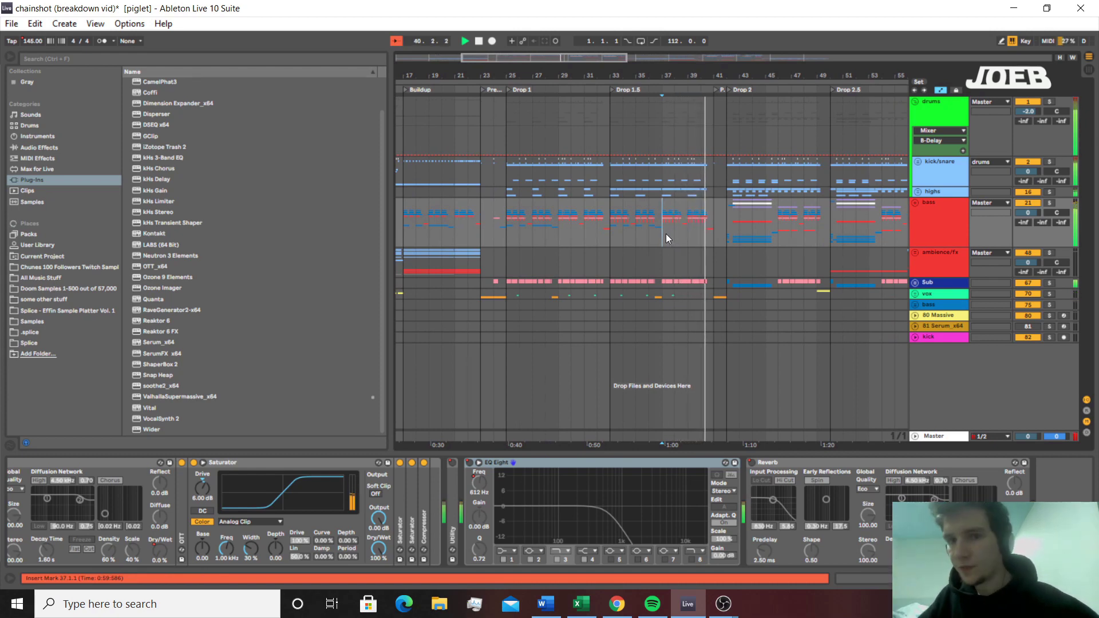
{"action": "key", "text": "space"}
Locate the fill at bar 40.3 and select the one-bar pickup from bar 41 to 42 on the bass group
{"action": "left_click", "coordinate": [718, 234]}
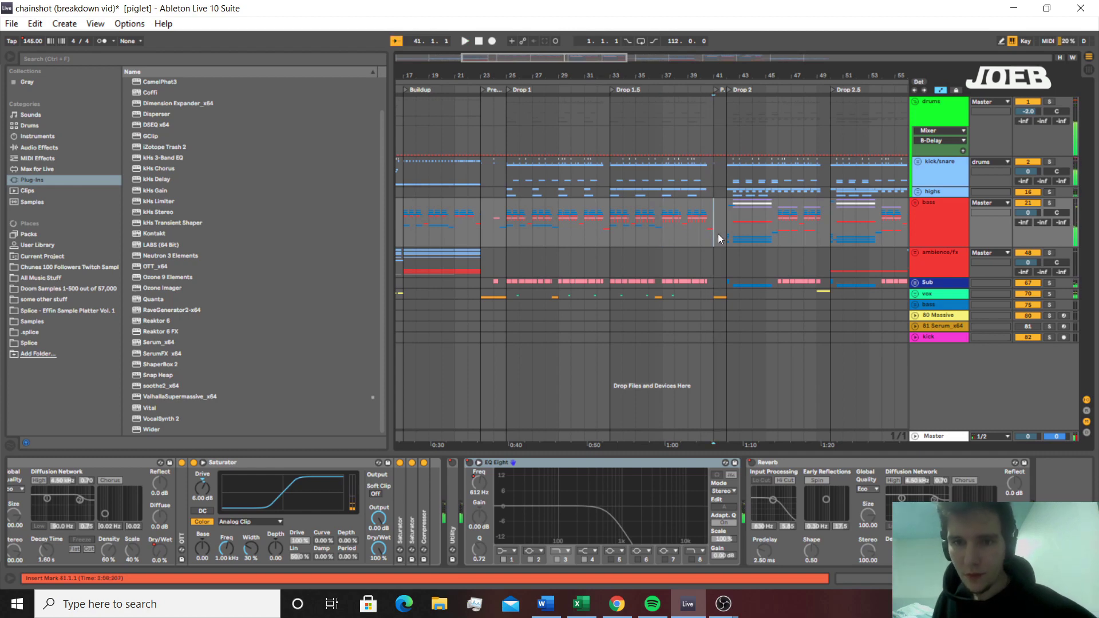
{"action": "scroll", "coordinate": [719, 235], "scroll_direction": "up", "scroll_amount": 4}
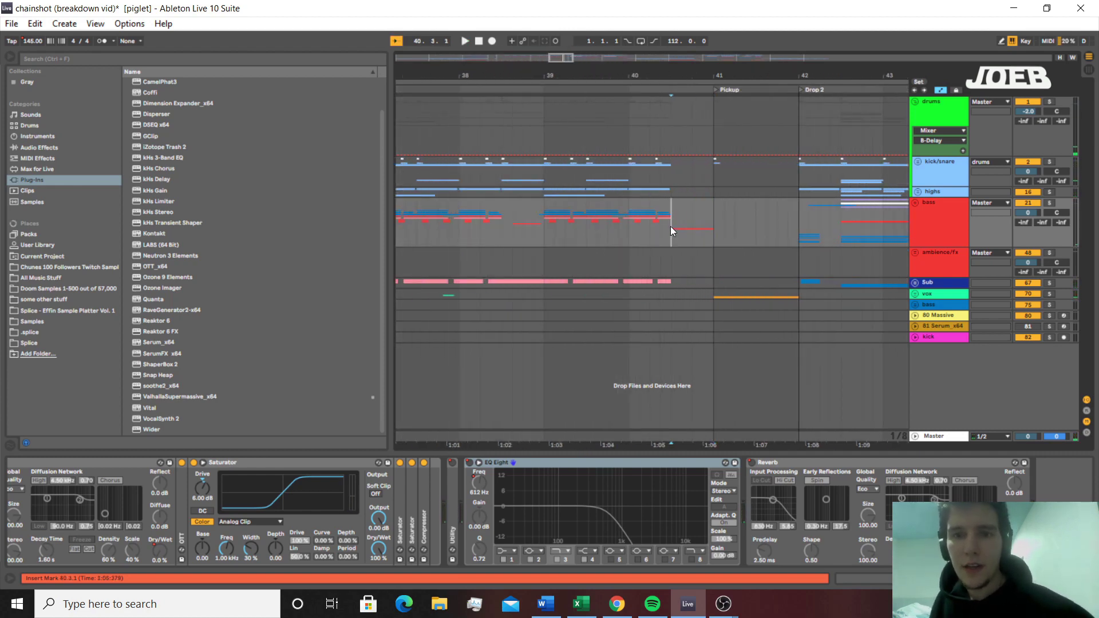
{"action": "key", "text": "minus"}
{"action": "key", "text": "minus"}
{"action": "key", "text": "minus"}
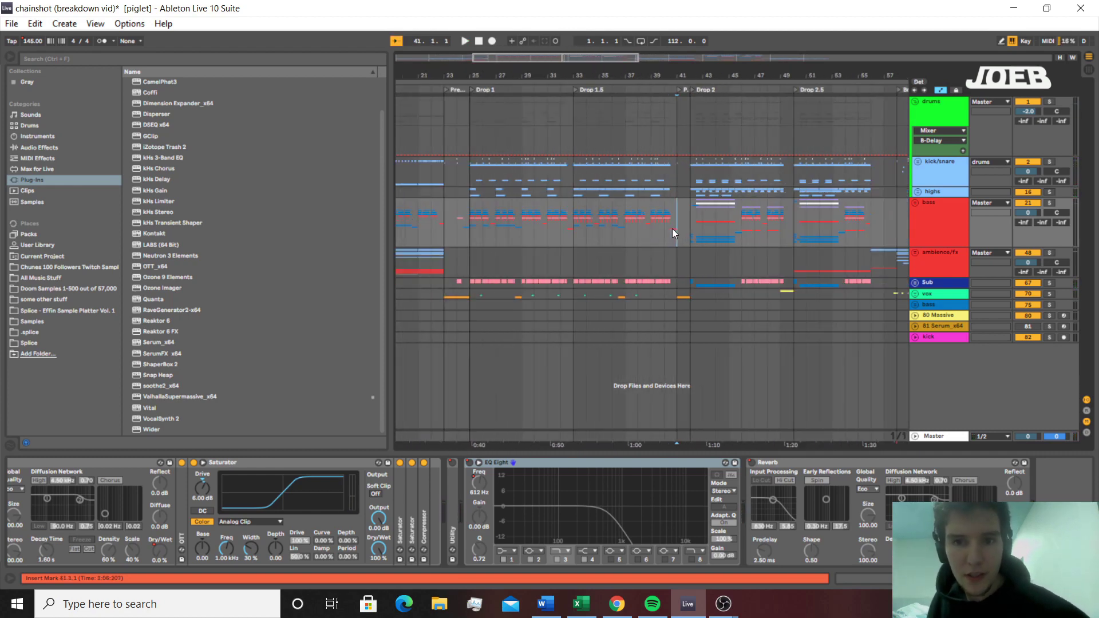
{"action": "left_click", "coordinate": [691, 230]}
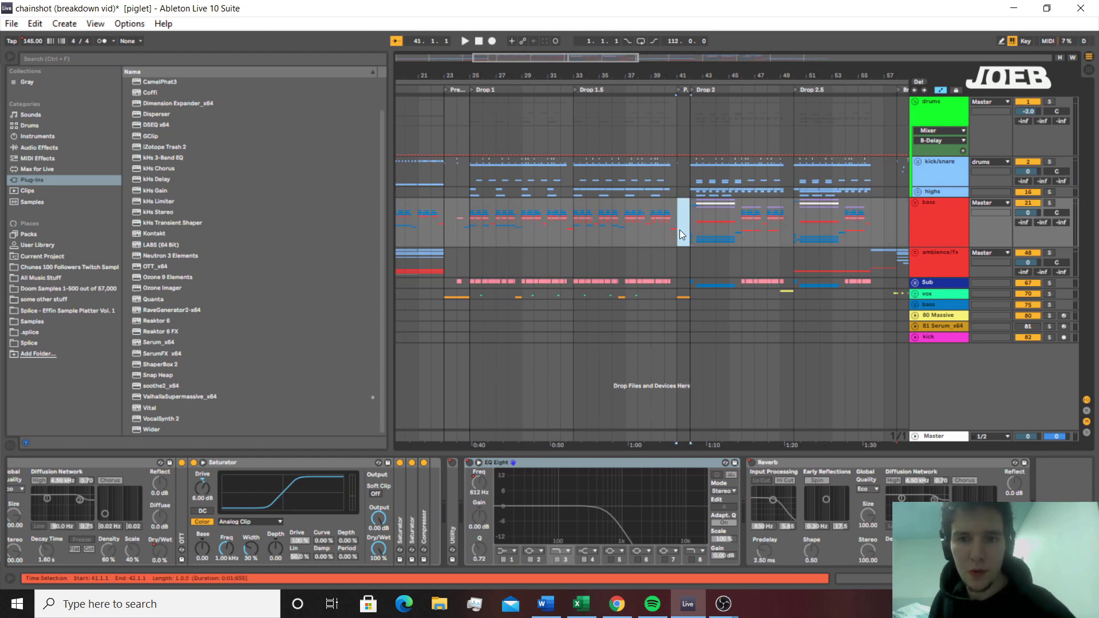
Play the pickup with all tracks from bar 41
{"action": "key", "text": "plus"}
{"action": "key", "text": "plus"}
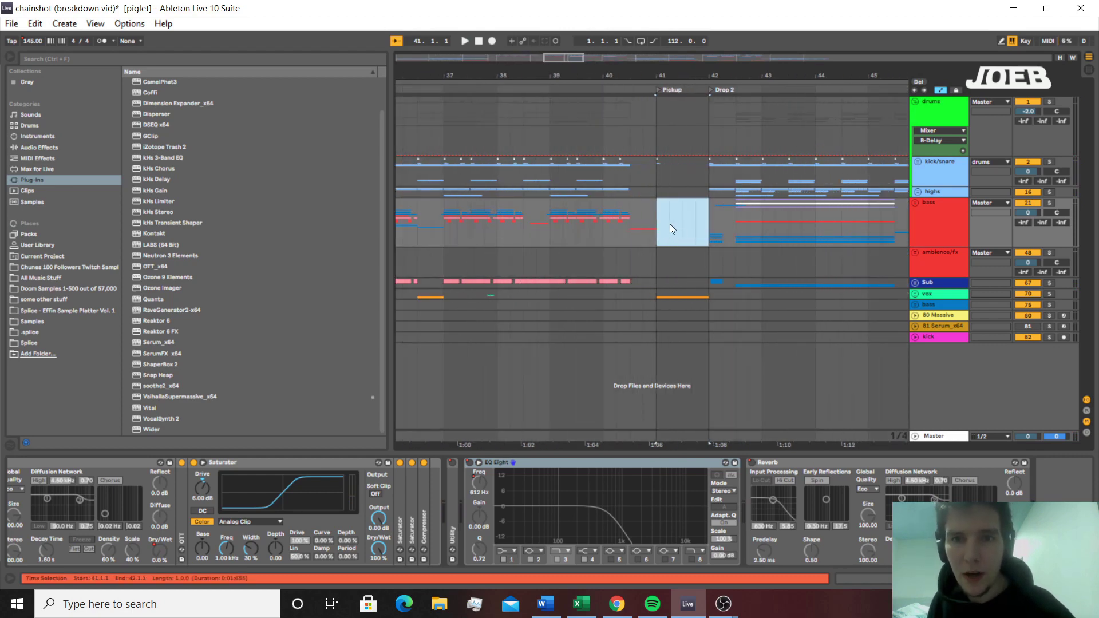
{"action": "left_click", "coordinate": [661, 224]}
{"action": "key", "text": "space"}
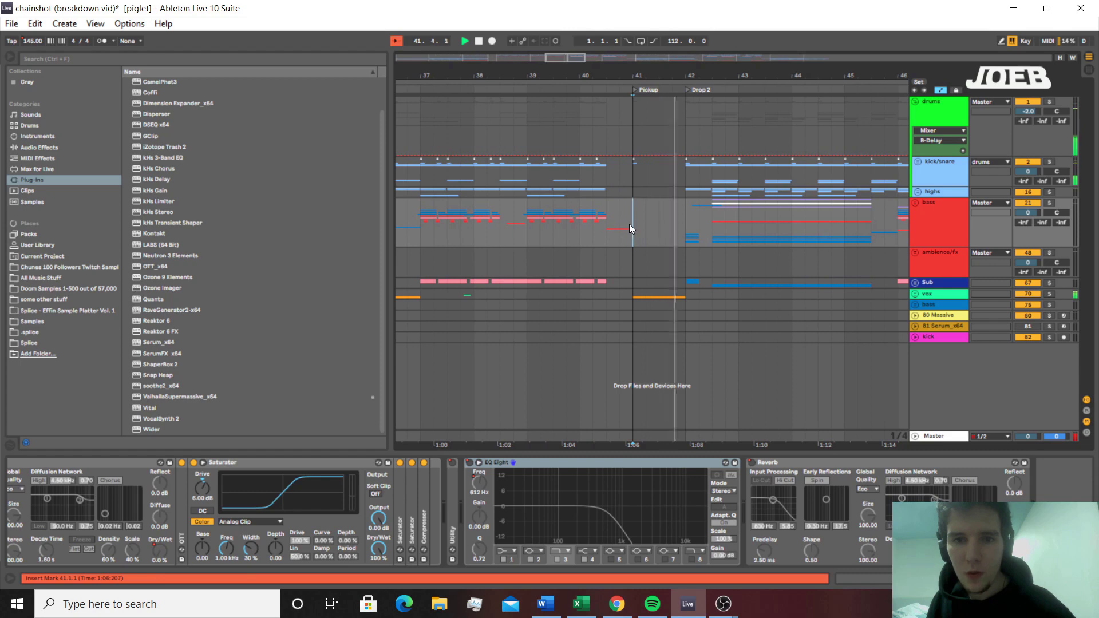
{"action": "key", "text": "space"}
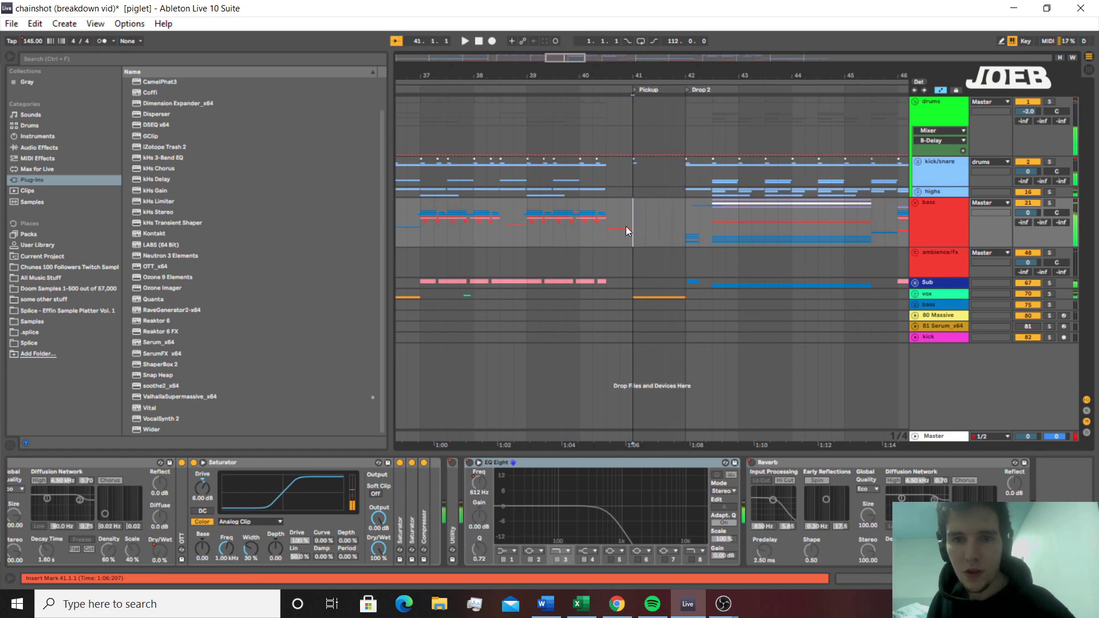
Play Drop 2 with all tracks from bar 42
{"action": "left_click_drag", "start_coordinate": [637, 241], "coordinate": [692, 239]}
{"action": "left_click", "coordinate": [686, 231]}
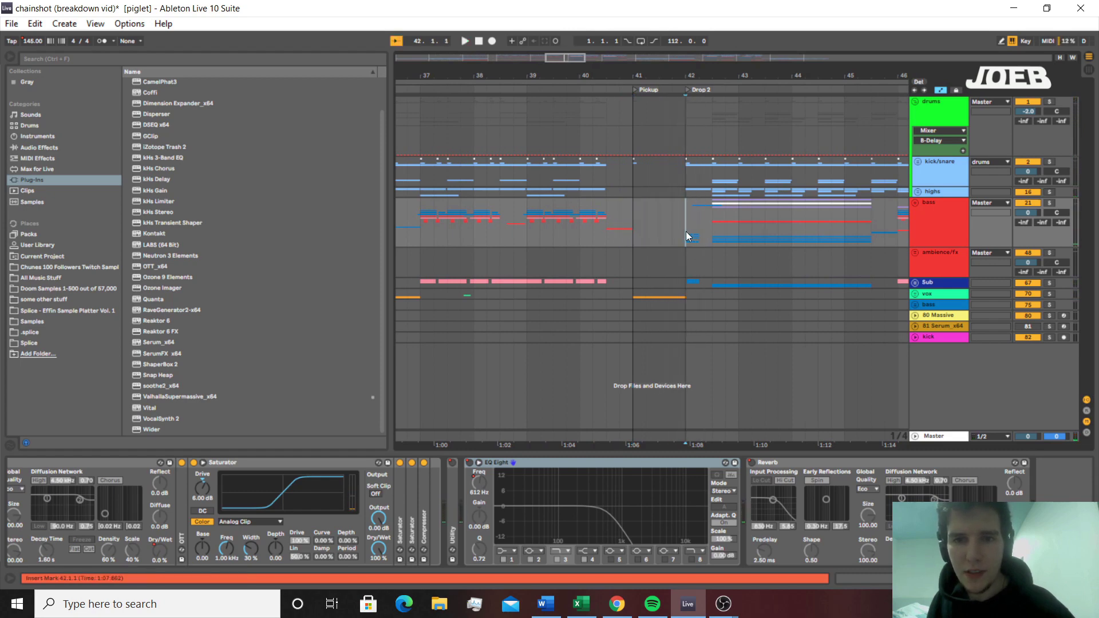
{"action": "key", "text": "minus"}
{"action": "key", "text": "minus"}
{"action": "key", "text": "minus"}
{"action": "key", "text": "minus"}
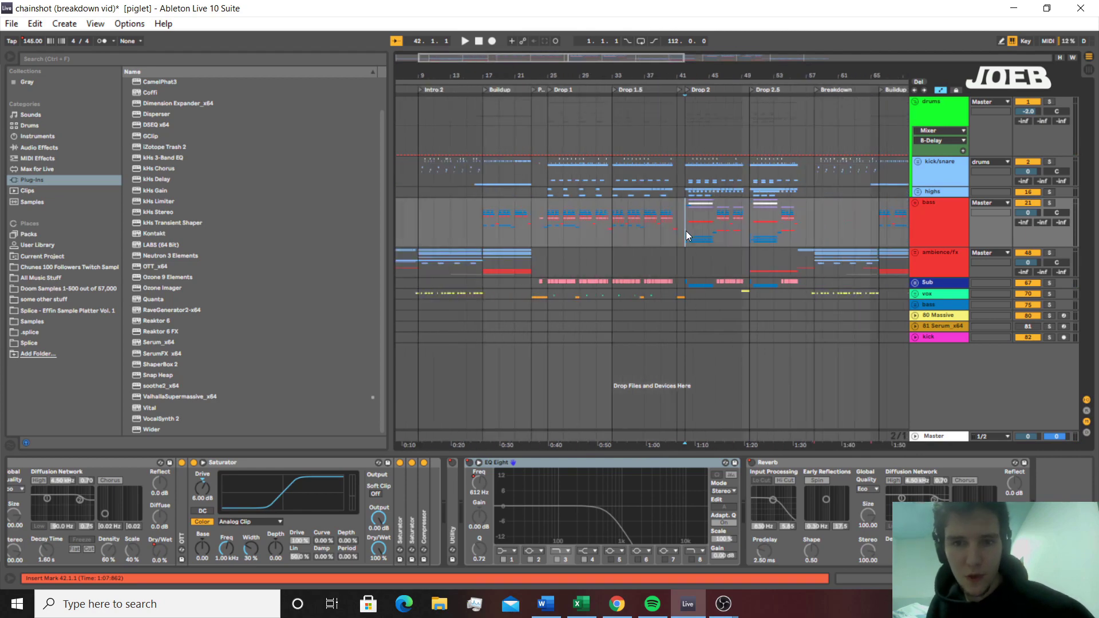
{"action": "left_click", "coordinate": [688, 158]}
{"action": "left_click", "coordinate": [687, 129]}
{"action": "key", "text": "plus"}
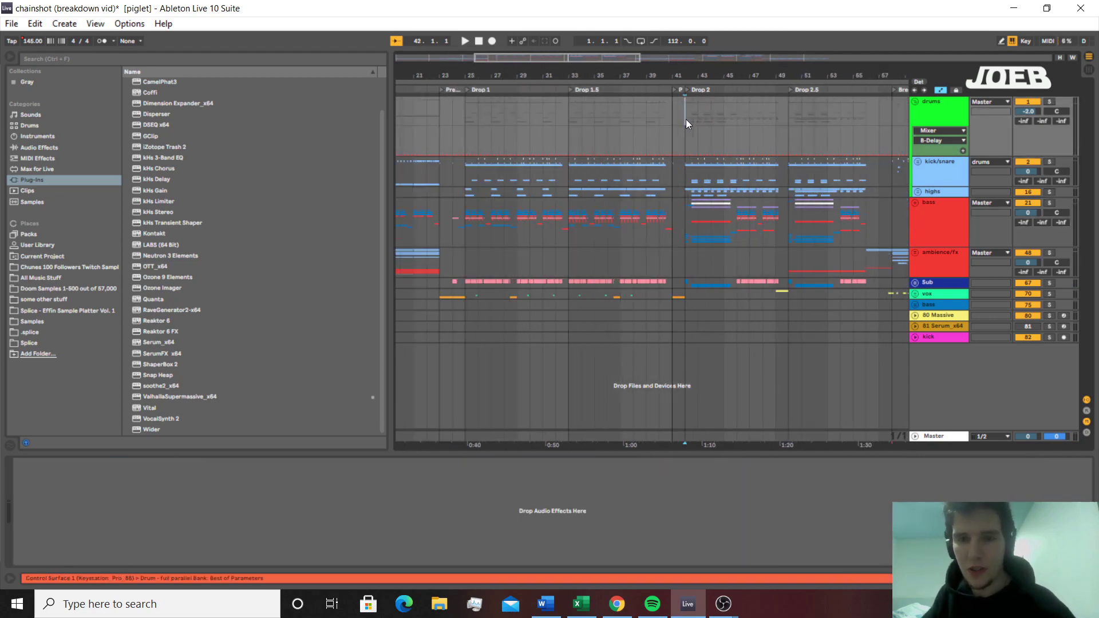
{"action": "key", "text": "space"}
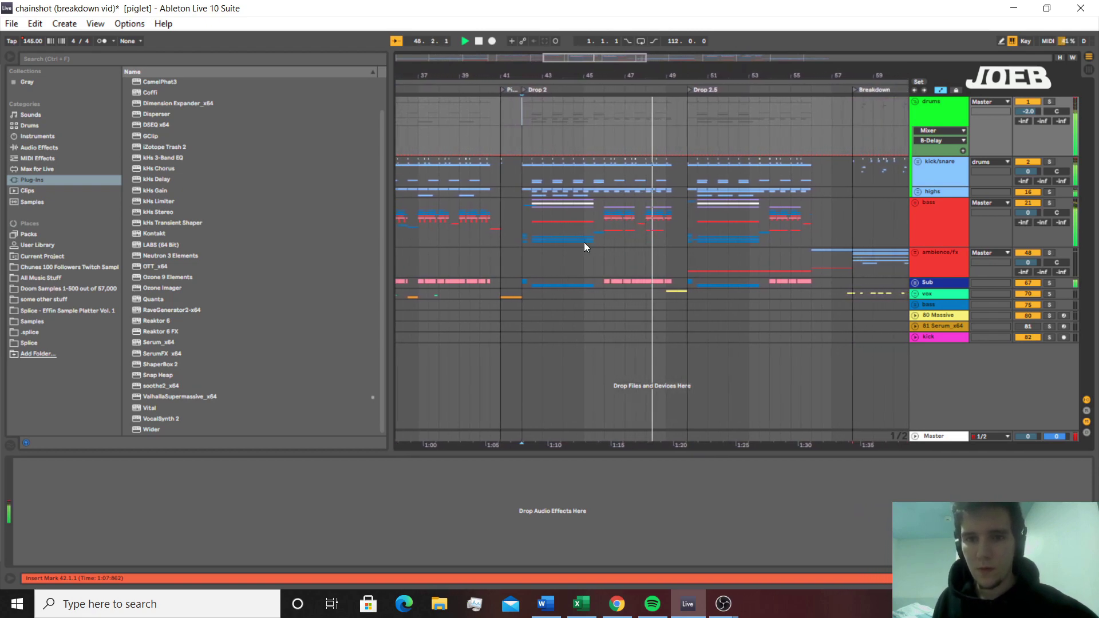
Stop playback and mark the second half of Drop 2, bars 46 to 49, from the bass group down to the vox group
{"action": "left_click", "coordinate": [593, 246]}
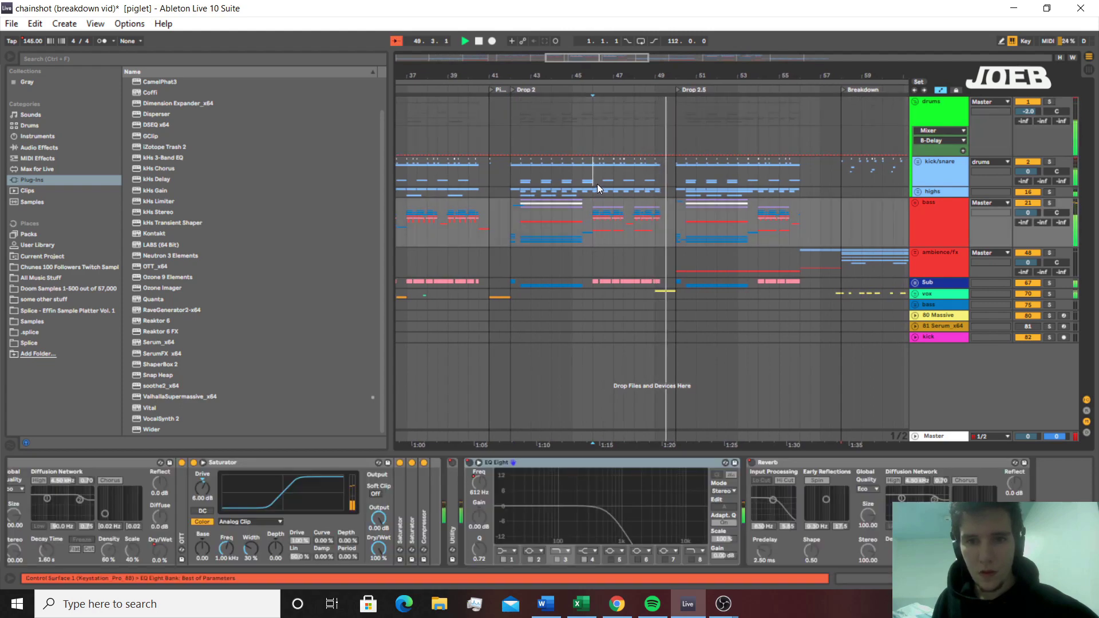
{"action": "left_click", "coordinate": [596, 182]}
{"action": "left_click_drag", "start_coordinate": [594, 129], "coordinate": [657, 300]}
{"action": "left_click", "coordinate": [656, 302]}
{"action": "left_click_drag", "start_coordinate": [636, 265], "coordinate": [573, 204]}
{"action": "left_click_drag", "start_coordinate": [577, 69], "coordinate": [654, 69]}
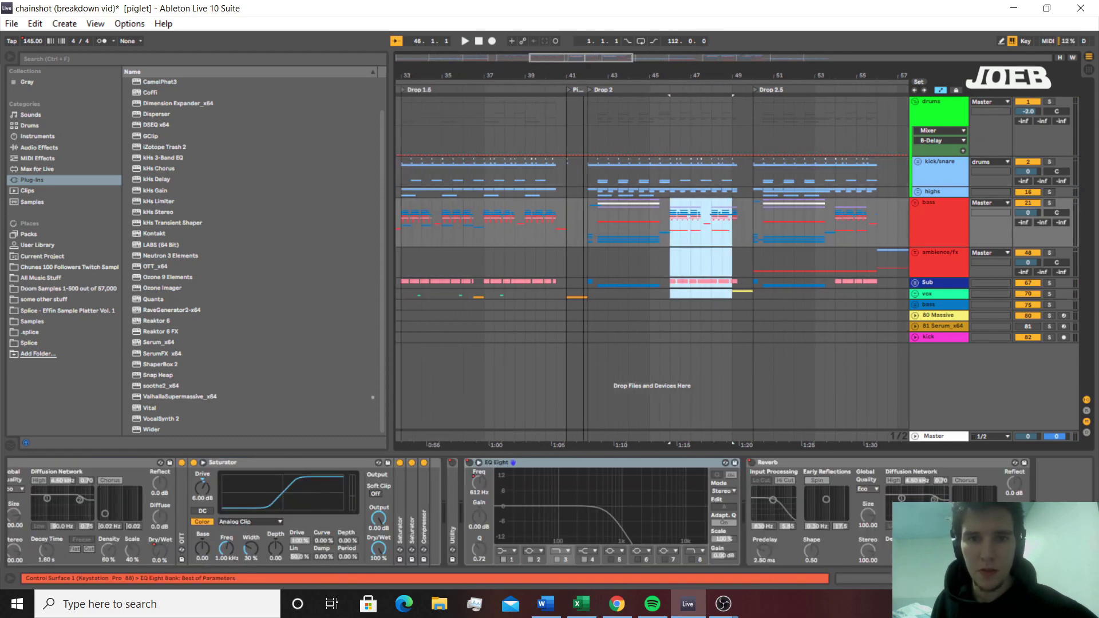
Unfold the highs group, solo the Hats track and play its Drop 2 clips from bar 42
{"action": "left_click", "coordinate": [600, 181]}
{"action": "left_click", "coordinate": [588, 182]}
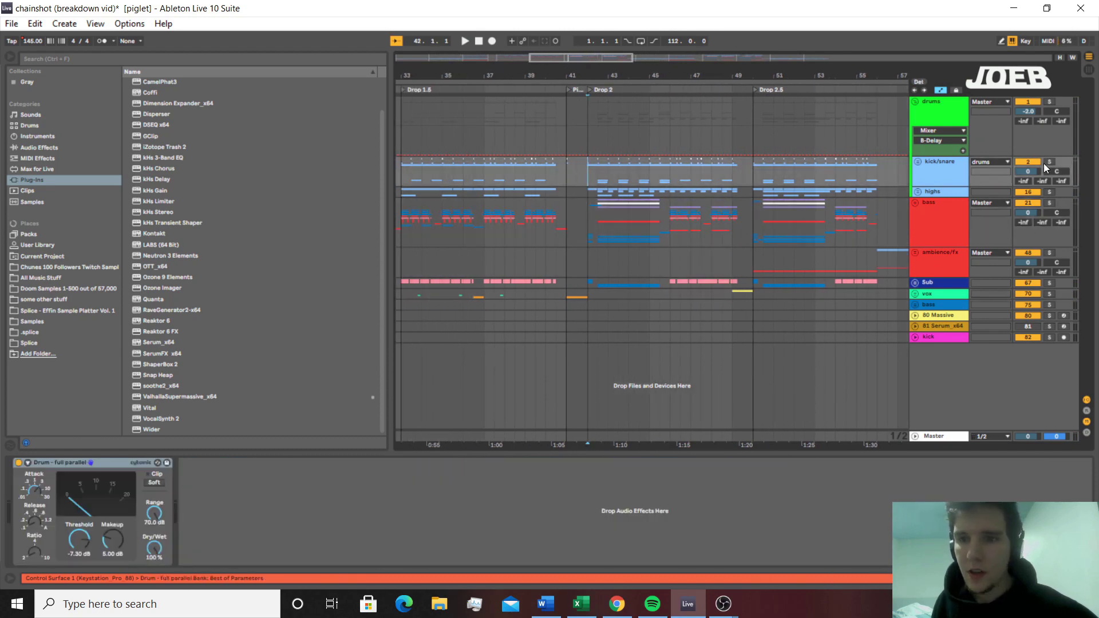
{"action": "left_click", "coordinate": [592, 193]}
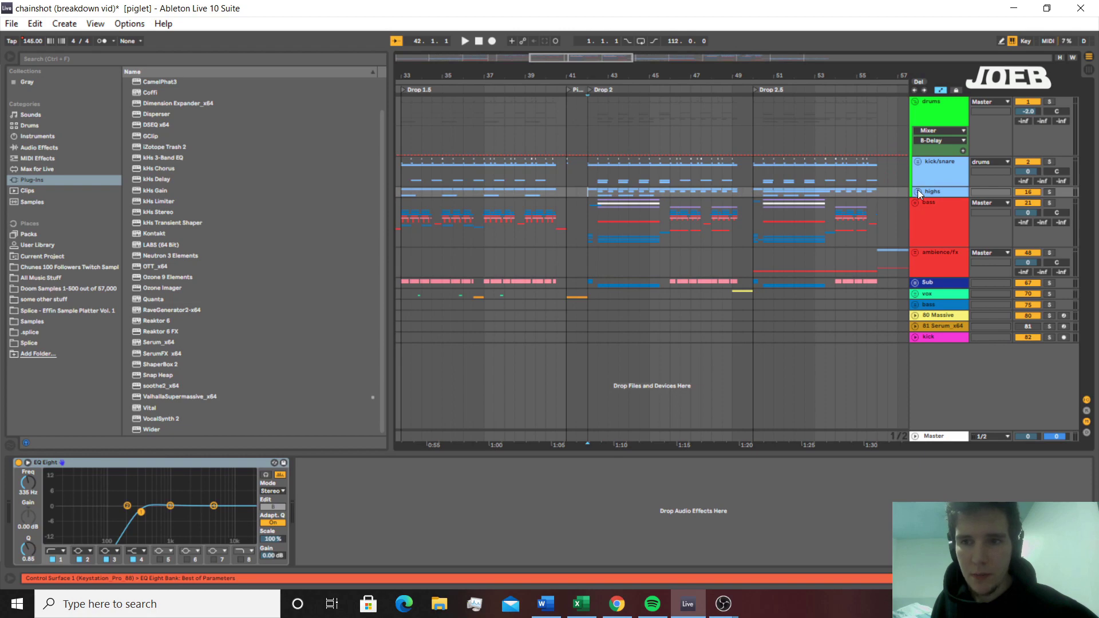
{"action": "left_click", "coordinate": [919, 191]}
{"action": "left_click", "coordinate": [600, 165]}
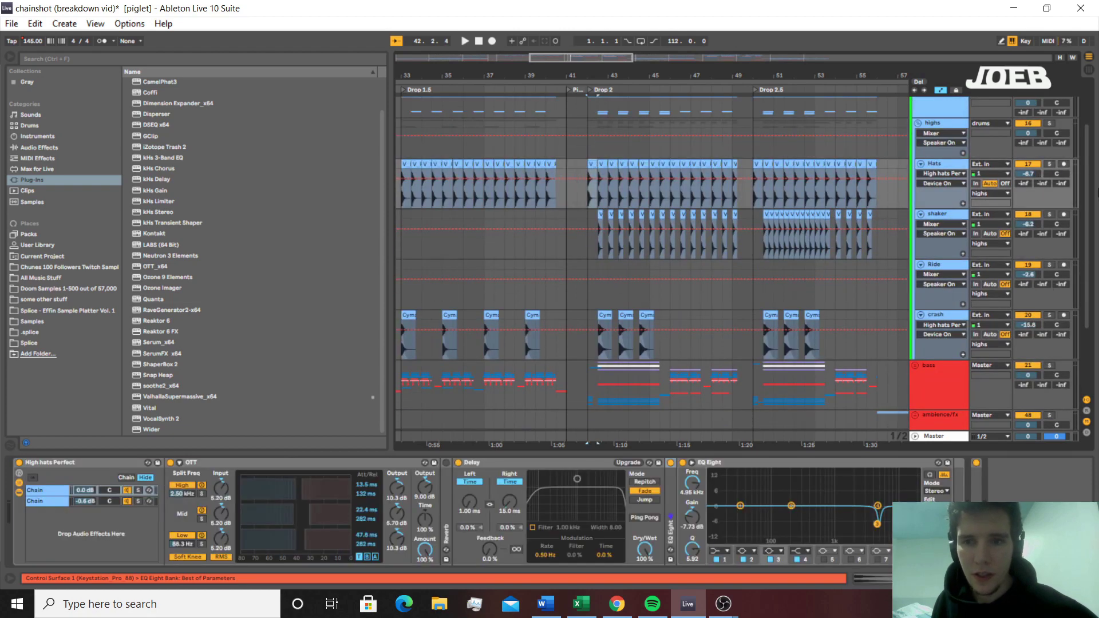
{"action": "key", "text": "space"}
{"action": "left_click", "coordinate": [1049, 164]}
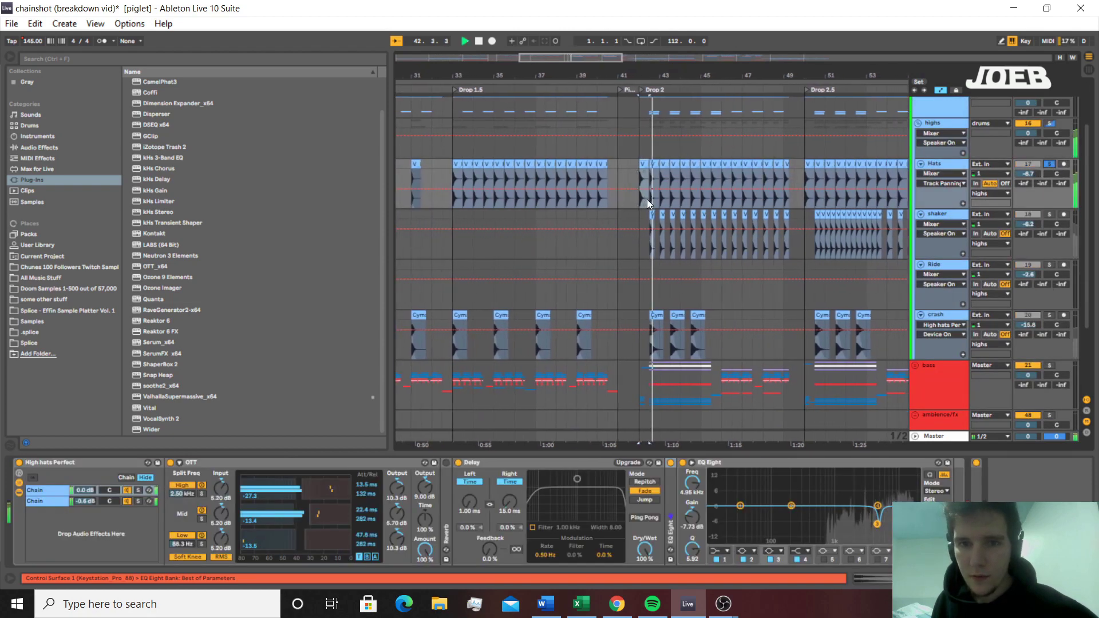
Solo the shaker track and play its clips near the start of Drop 2
{"action": "left_click", "coordinate": [1057, 223]}
{"action": "left_click", "coordinate": [1049, 214]}
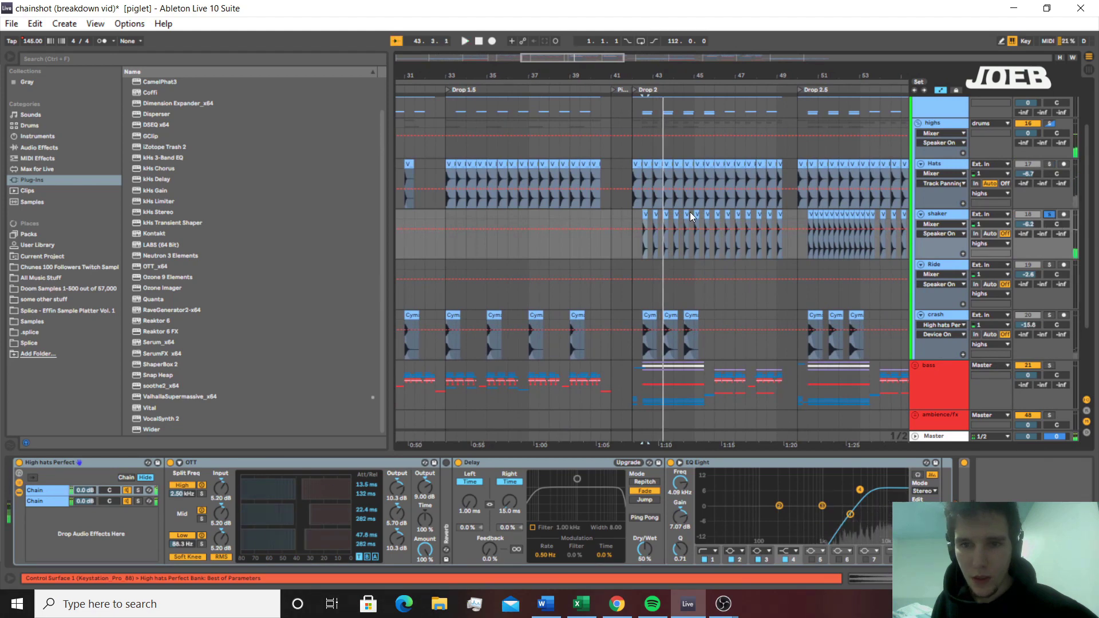
{"action": "key", "text": "space"}
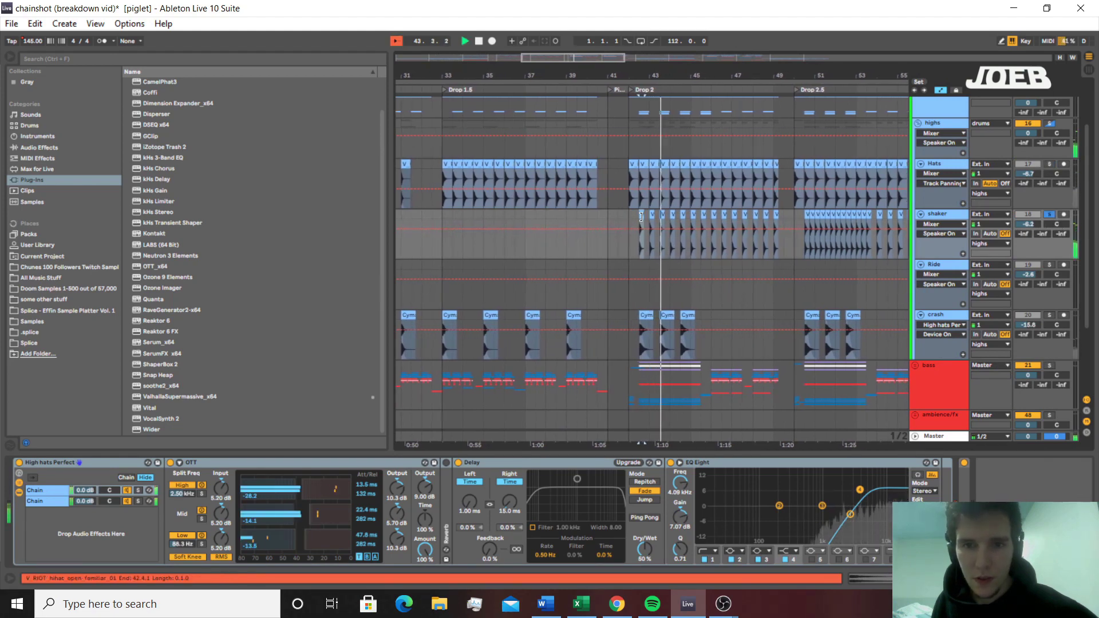
{"action": "key", "text": "space"}
Solo the crash track, play its first Drop 2 clip and return all tracks from solo
{"action": "scroll", "coordinate": [666, 256], "scroll_direction": "down", "scroll_amount": 3}
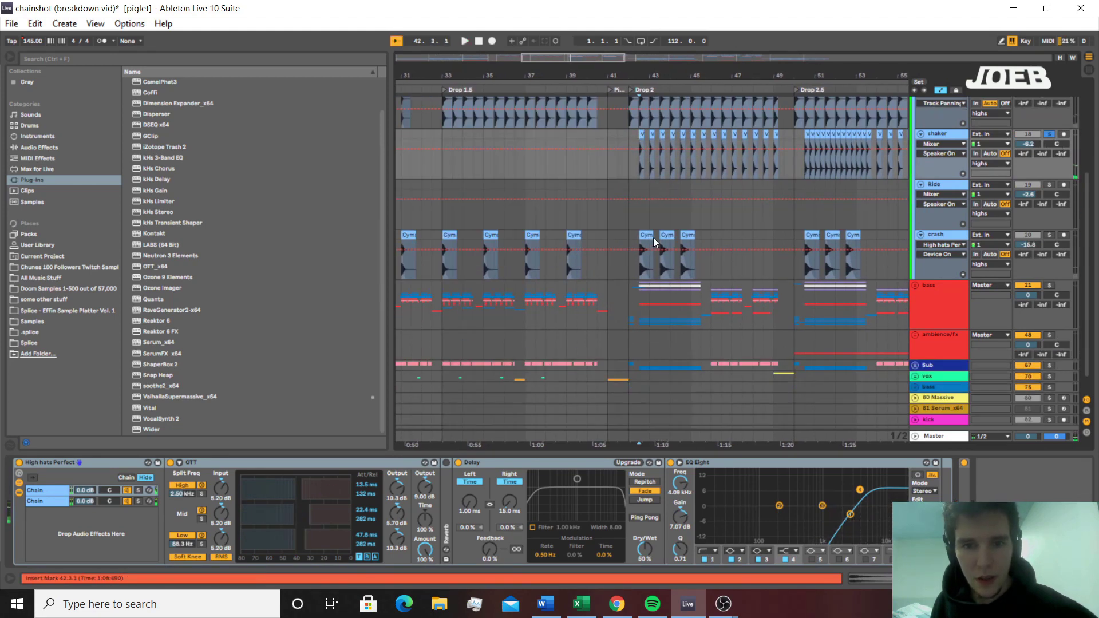
{"action": "left_click", "coordinate": [646, 240]}
{"action": "left_click", "coordinate": [1050, 235]}
{"action": "key", "text": "space"}
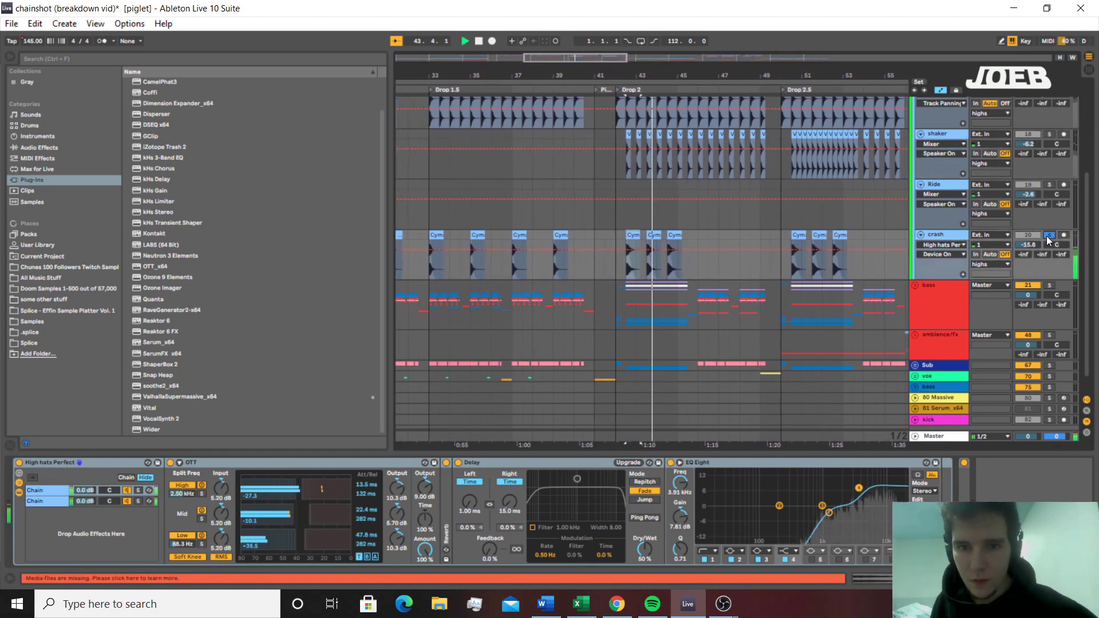
{"action": "left_click", "coordinate": [1049, 236]}
{"action": "key", "text": "space"}
Unfold the bass group and locate the layers that hit at bar 42, down to the Serum clip on track 41
{"action": "left_click", "coordinate": [607, 305]}
{"action": "scroll", "coordinate": [945, 284], "scroll_direction": "down", "scroll_amount": 1}
{"action": "left_click", "coordinate": [915, 263]}
{"action": "scroll", "coordinate": [804, 303], "scroll_direction": "down", "scroll_amount": 10}
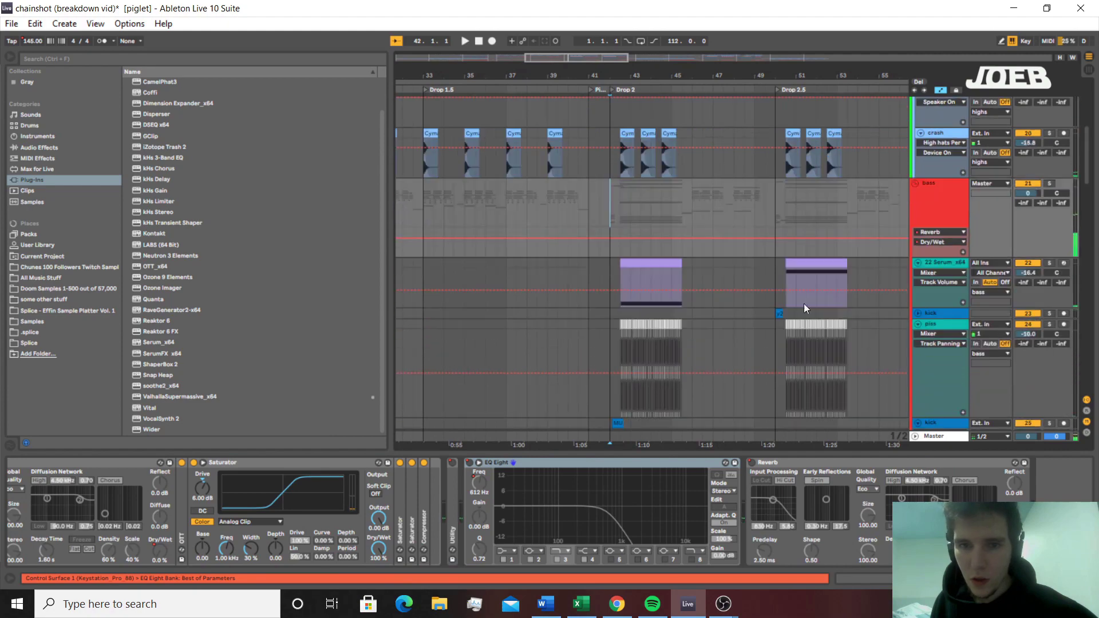
{"action": "left_click", "coordinate": [608, 290]}
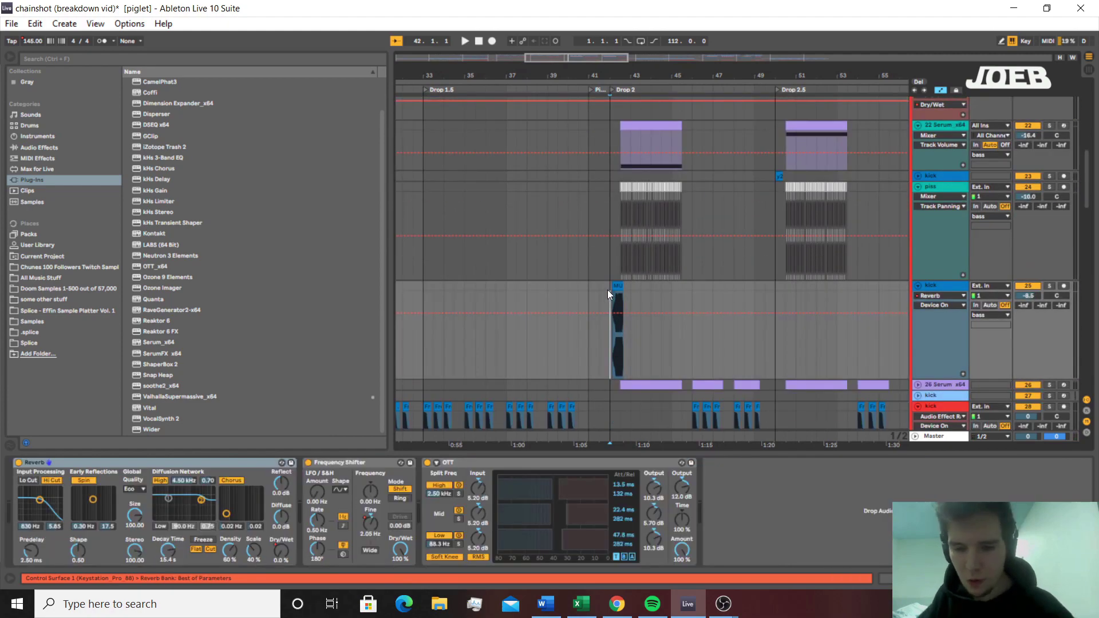
{"action": "key", "text": "plus"}
{"action": "key", "text": "plus"}
{"action": "scroll", "coordinate": [618, 288], "scroll_direction": "down", "scroll_amount": 8}
{"action": "scroll", "coordinate": [630, 321], "scroll_direction": "down", "scroll_amount": 7}
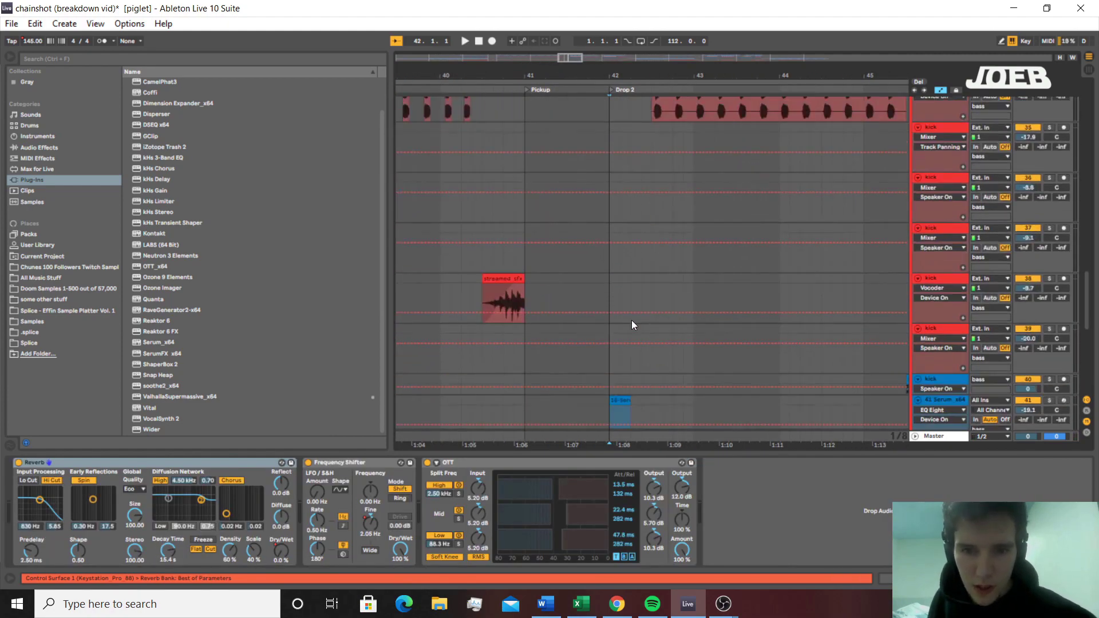
{"action": "left_click", "coordinate": [630, 321]}
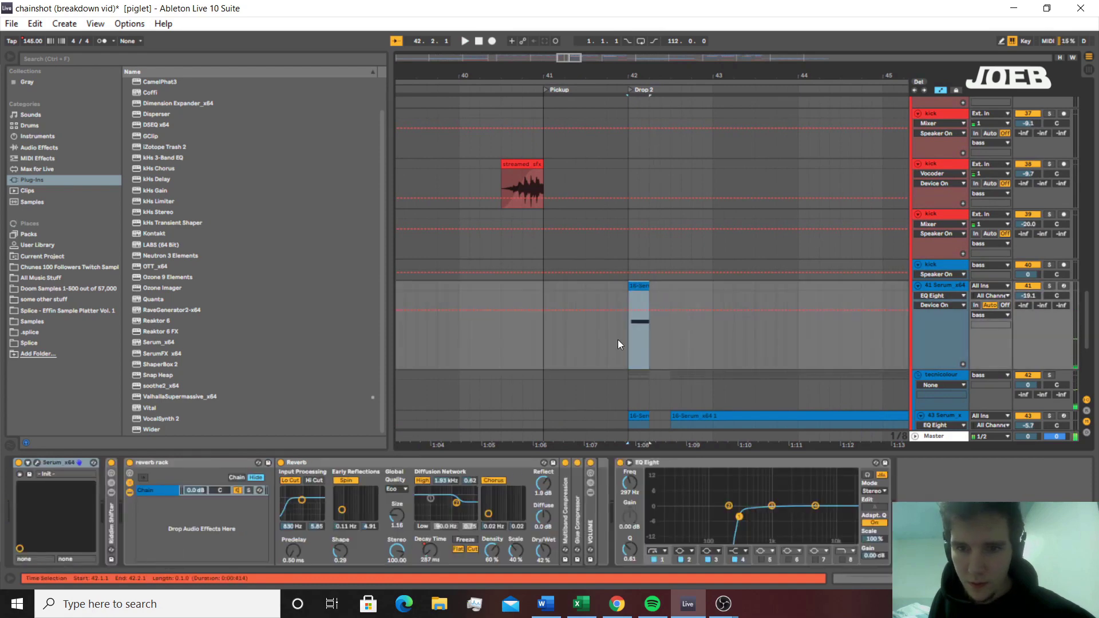
{"action": "scroll", "coordinate": [624, 352], "scroll_direction": "down", "scroll_amount": 5}
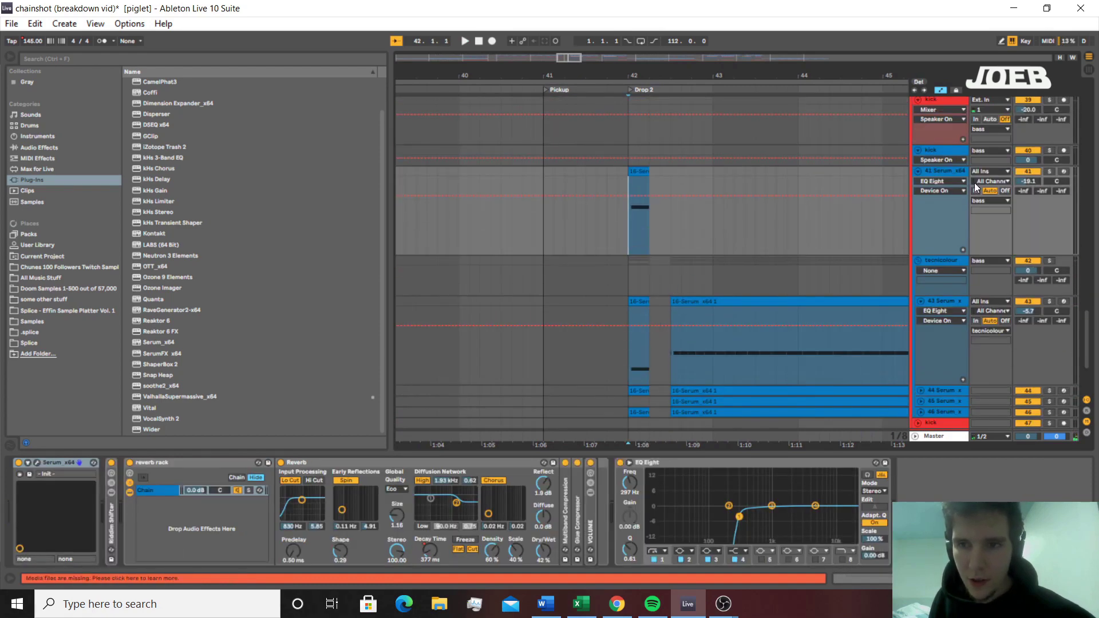
Solo Serum track 41 and play its short clip at bar 42
{"action": "left_click", "coordinate": [918, 150]}
{"action": "left_click", "coordinate": [1049, 160]}
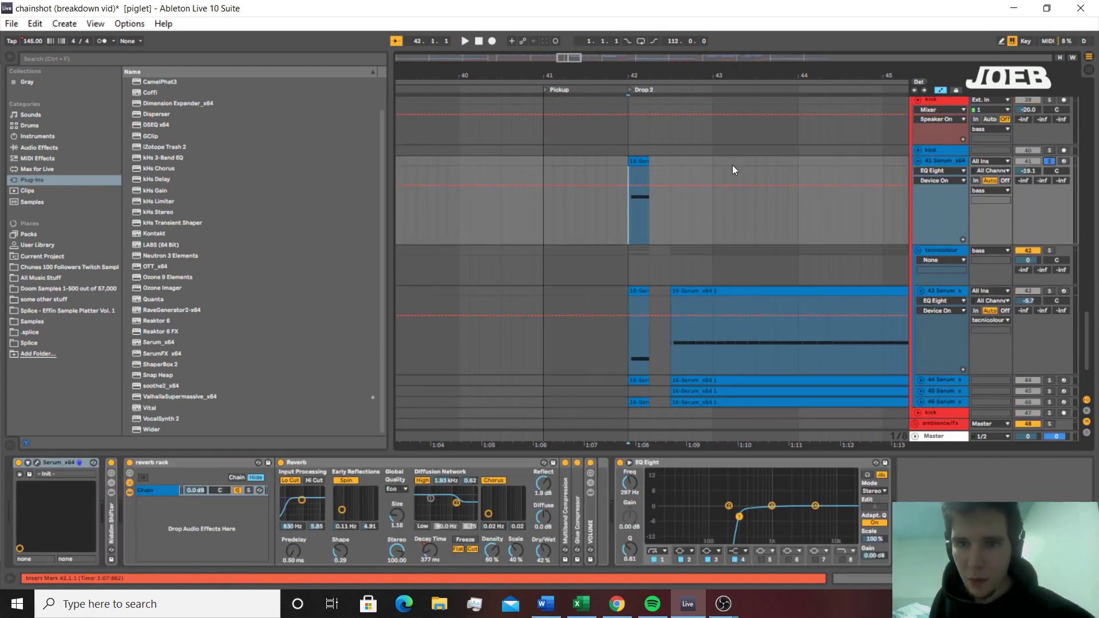
{"action": "left_click", "coordinate": [640, 161]}
{"action": "key", "text": "space"}
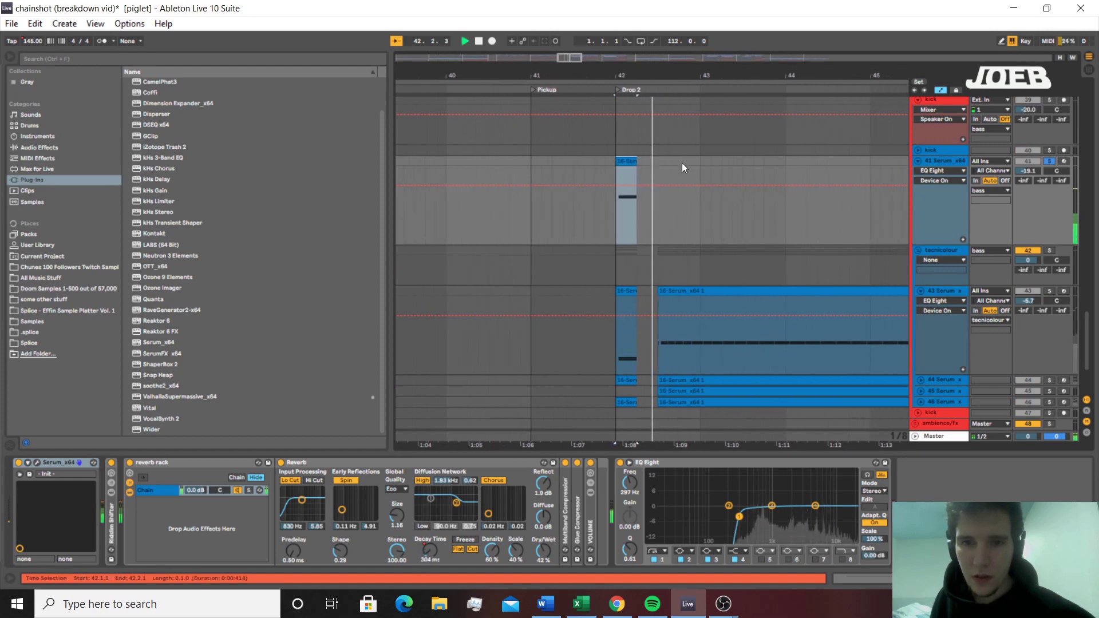
Examine the reverb rack on track 41 and replay the bar 42 clip through it
{"action": "left_click", "coordinate": [140, 462]}
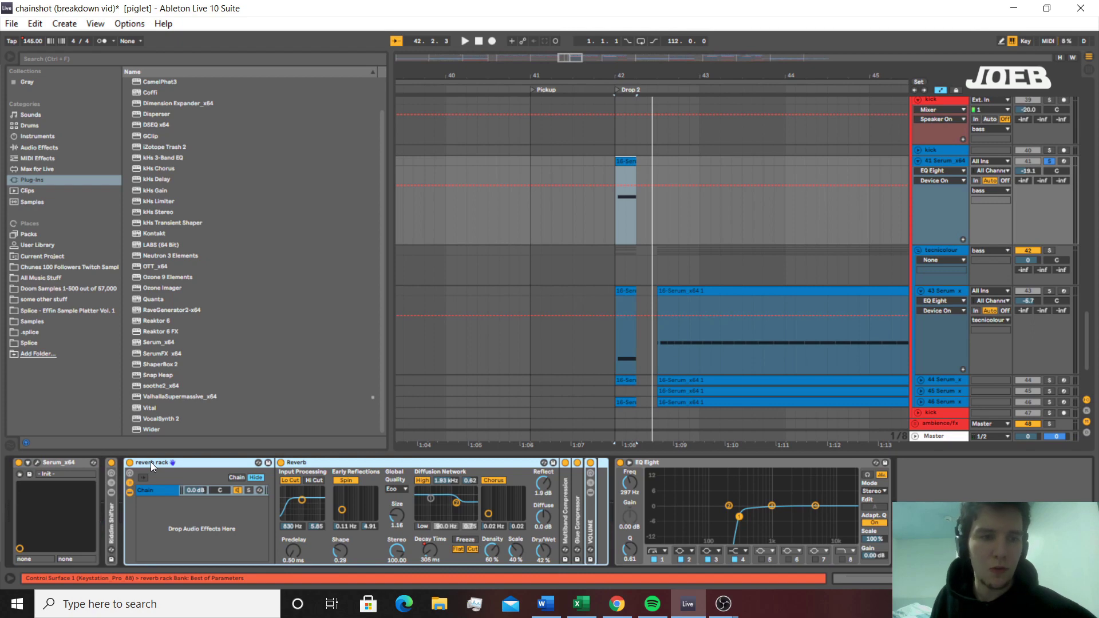
{"action": "left_click", "coordinate": [628, 163]}
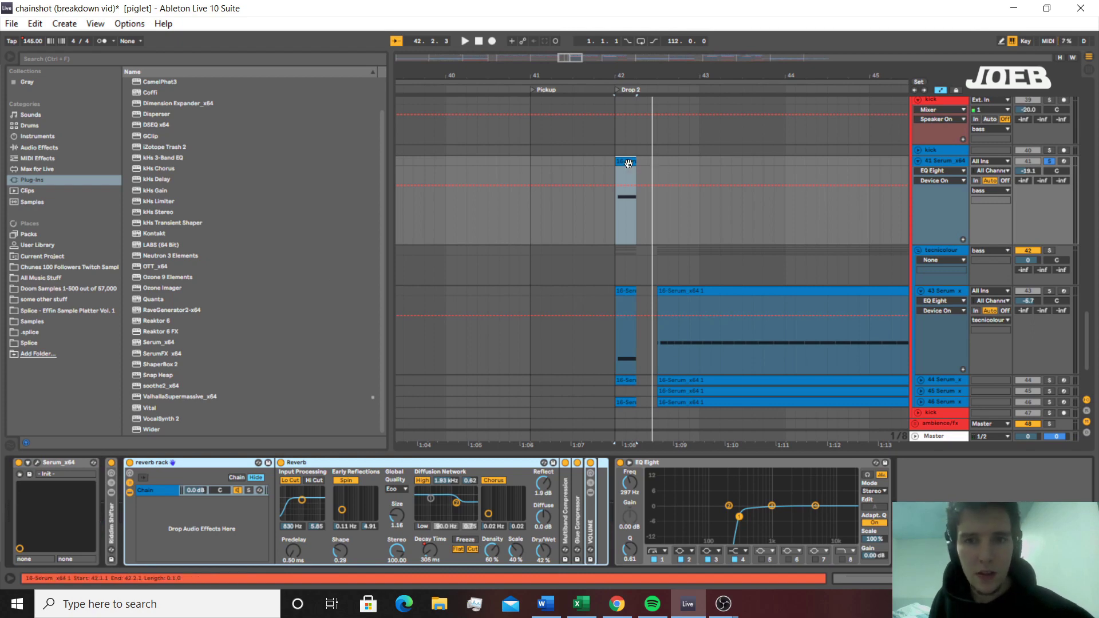
{"action": "key", "text": "space"}
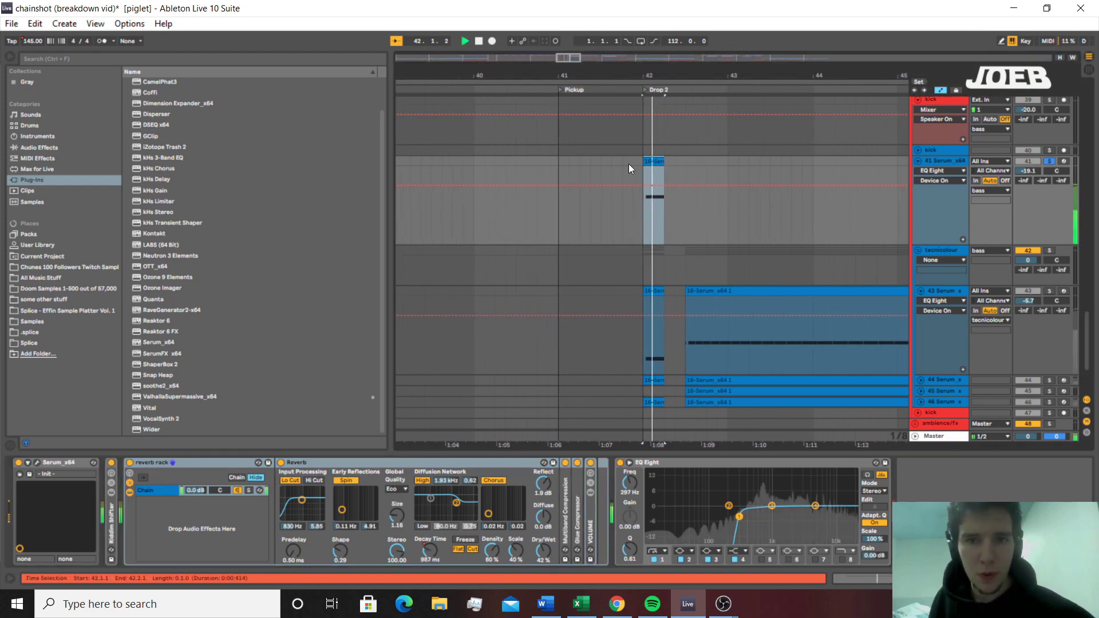
{"action": "key", "text": "space"}
Examine track 41's Serum oscillator, FM and LFO 1 settings while playing the sound, and close the plug-in
{"action": "left_click", "coordinate": [36, 462]}
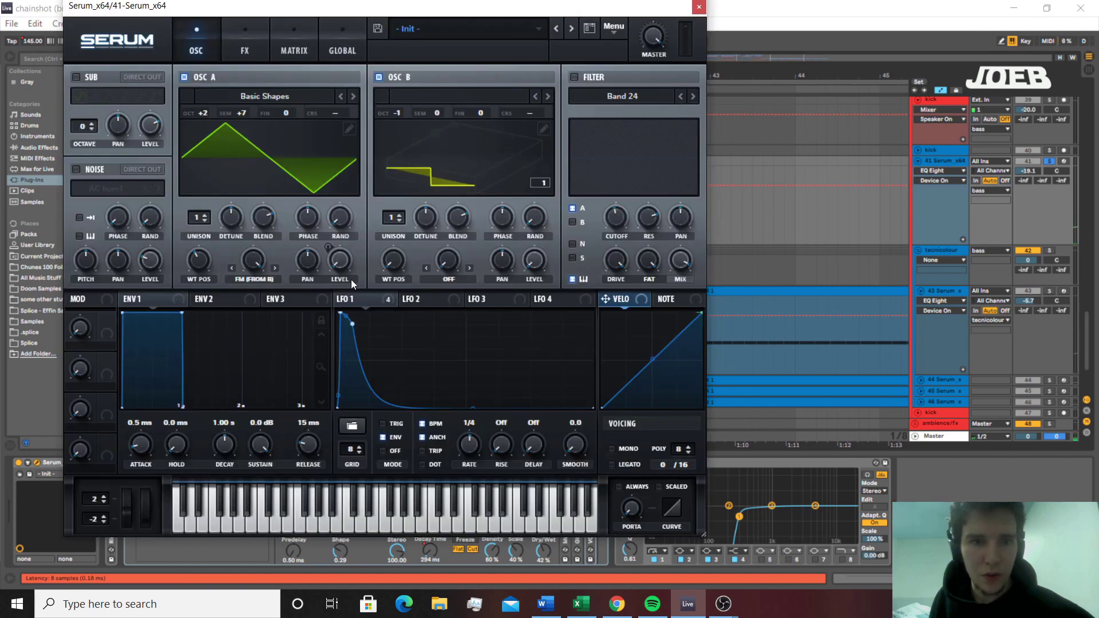
{"action": "left_click", "coordinate": [295, 188]}
{"action": "left_click", "coordinate": [295, 187]}
{"action": "key", "text": "space"}
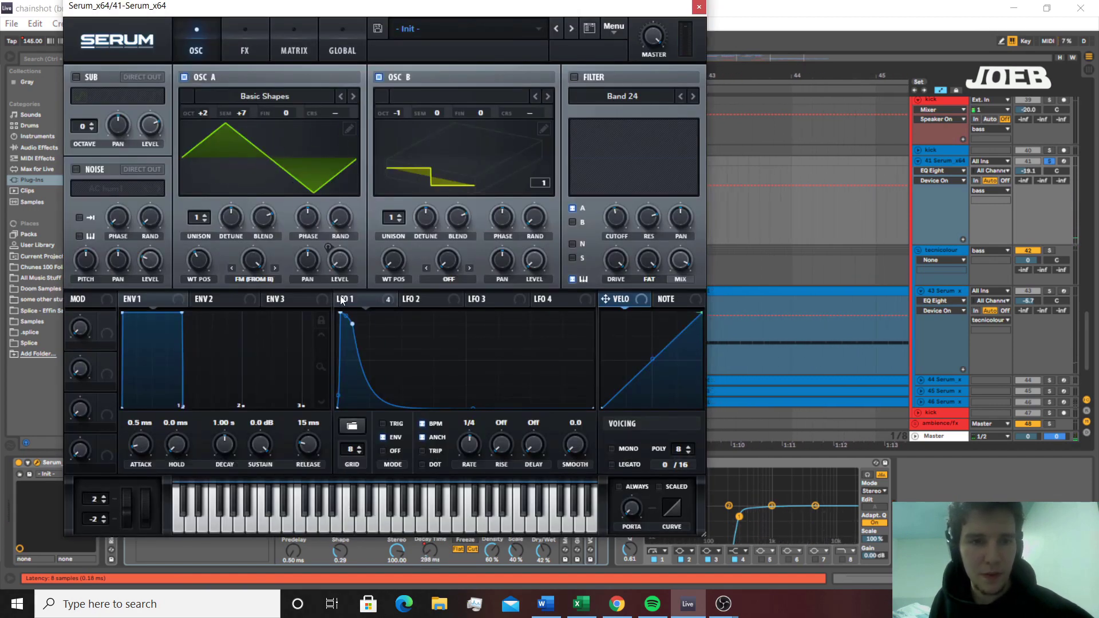
{"action": "left_click", "coordinate": [699, 6]}
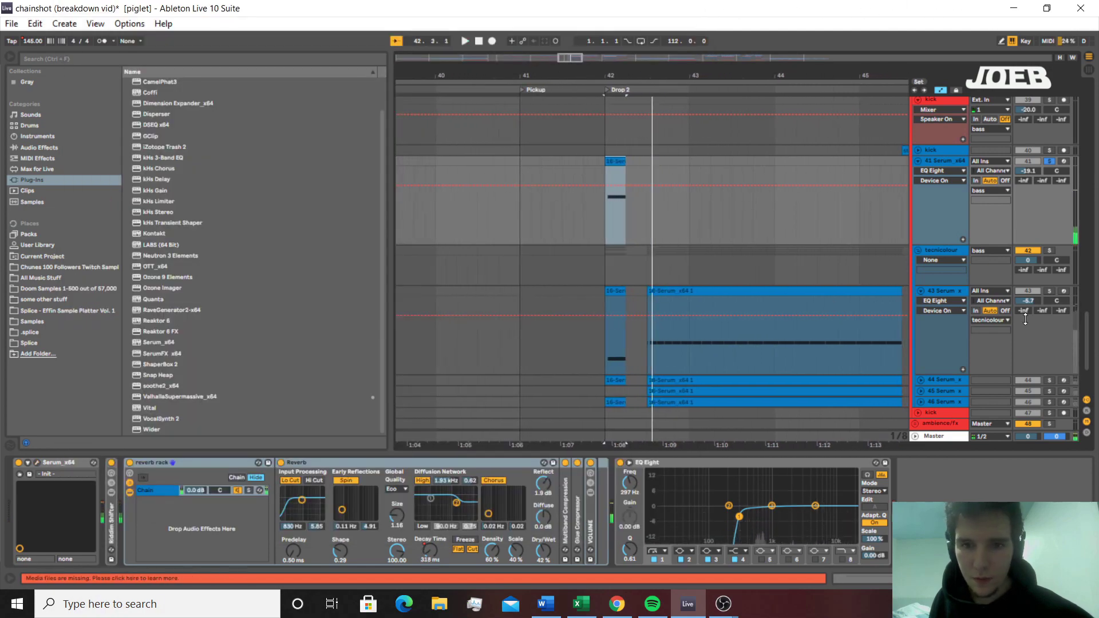
Solo Serum track 43 and play its short clip at bar 42 several times
{"action": "left_click", "coordinate": [1050, 292]}
{"action": "left_click", "coordinate": [617, 293]}
{"action": "key", "text": "space"}
{"action": "scroll", "coordinate": [617, 296], "scroll_direction": "down", "scroll_amount": 1}
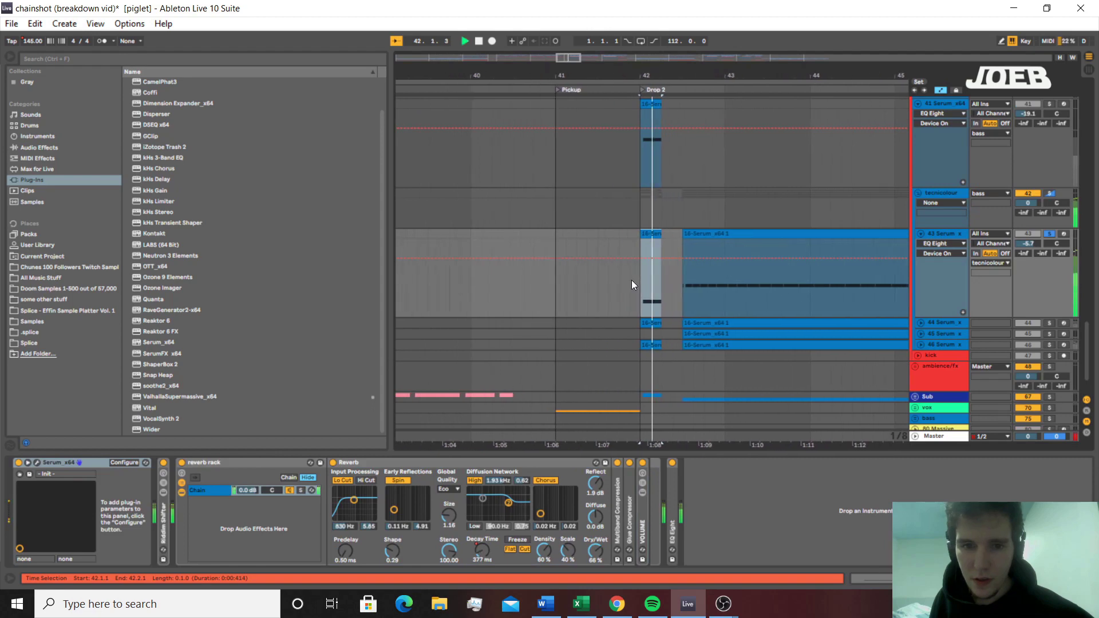
{"action": "scroll", "coordinate": [664, 269], "scroll_direction": "up", "scroll_amount": 1}
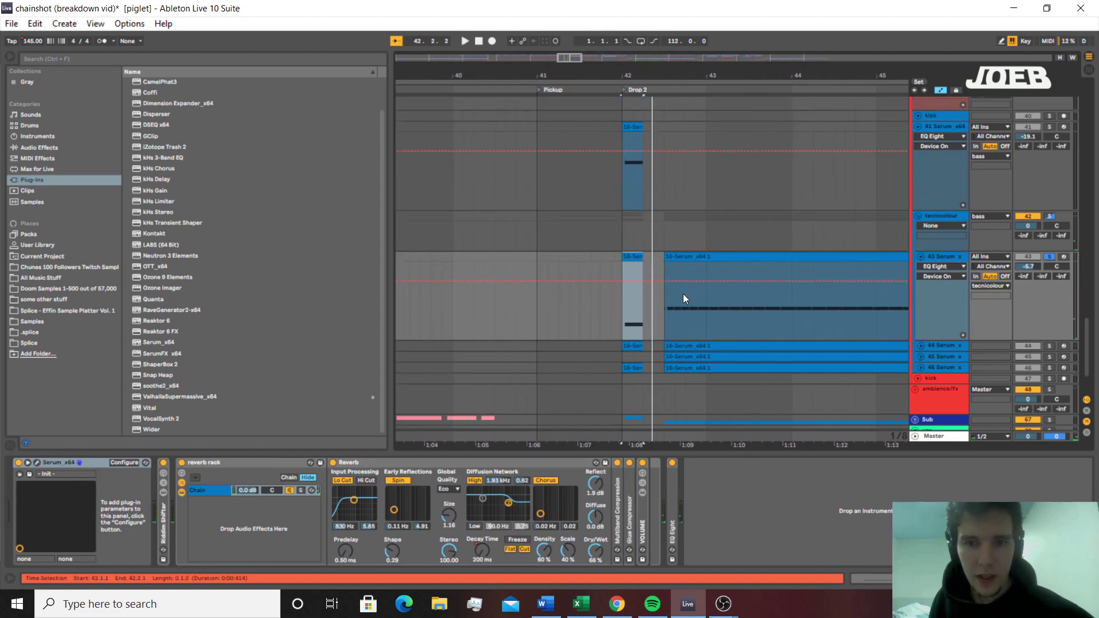
{"action": "key", "text": "space"}
{"action": "key", "text": "space"}
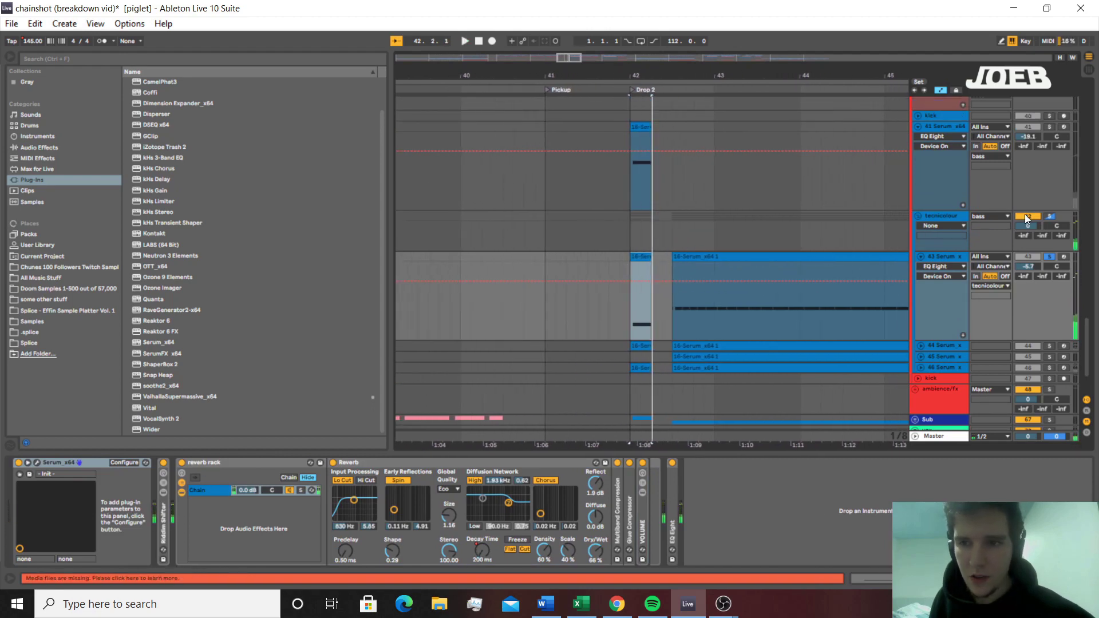
Solo the whole tecnicolour group, play its long Serum clips from bar 42.3 and return to the start of Drop 2
{"action": "left_click", "coordinate": [1046, 216]}
{"action": "left_click", "coordinate": [769, 256]}
{"action": "key", "text": "space"}
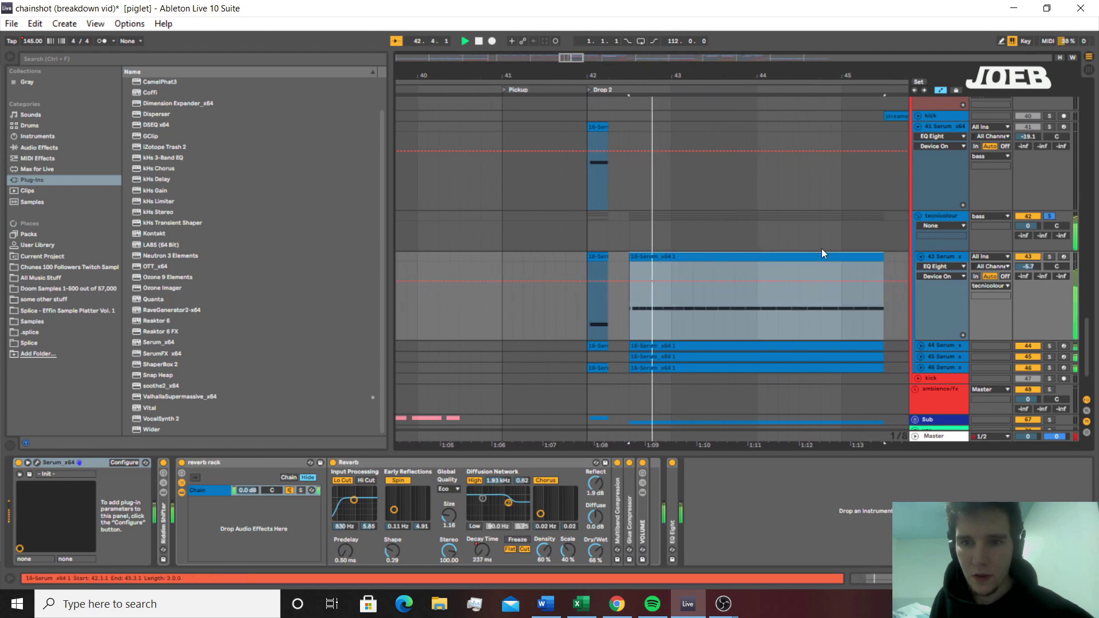
{"action": "key", "text": "space"}
{"action": "scroll", "coordinate": [576, 342], "scroll_direction": "down", "scroll_amount": 3}
{"action": "left_click", "coordinate": [576, 336]}
{"action": "scroll", "coordinate": [566, 328], "scroll_direction": "up", "scroll_amount": 2}
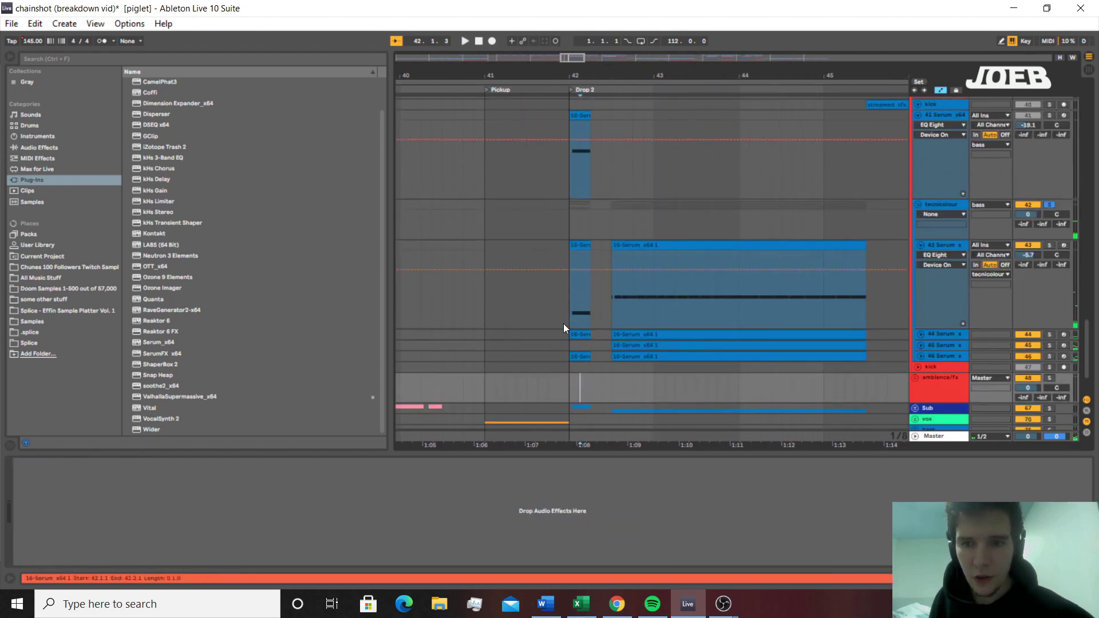
Solo track 25 and play its MUSTDIE bass clip at the start of Drop 2
{"action": "scroll", "coordinate": [573, 329], "scroll_direction": "up", "scroll_amount": 10}
{"action": "scroll", "coordinate": [584, 321], "scroll_direction": "down", "scroll_amount": 4}
{"action": "left_click", "coordinate": [569, 336]}
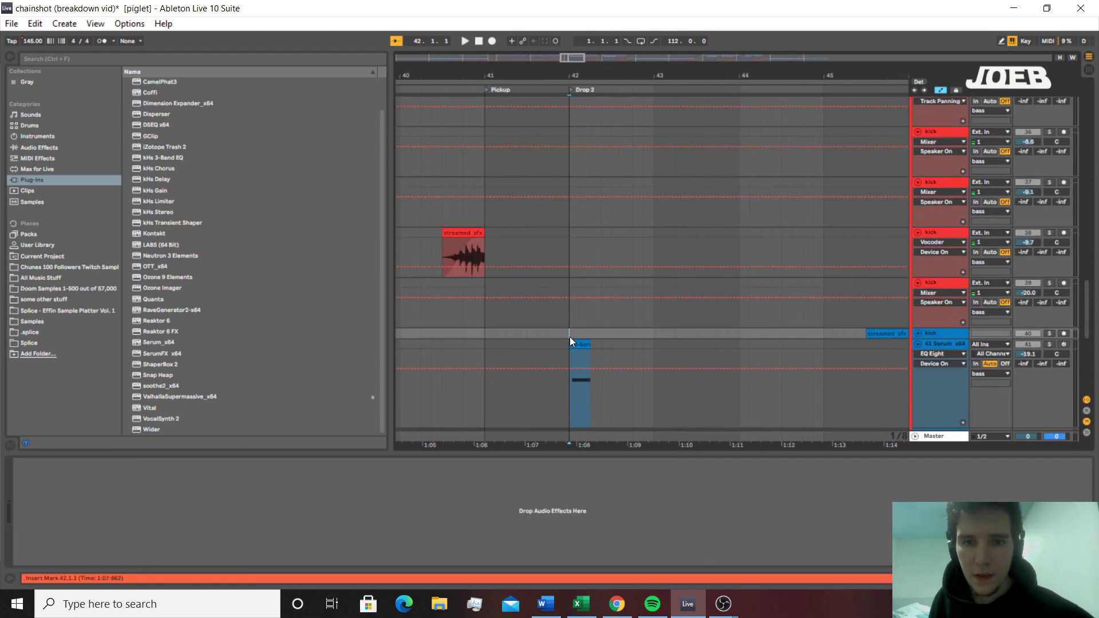
{"action": "scroll", "coordinate": [575, 321], "scroll_direction": "up", "scroll_amount": 8}
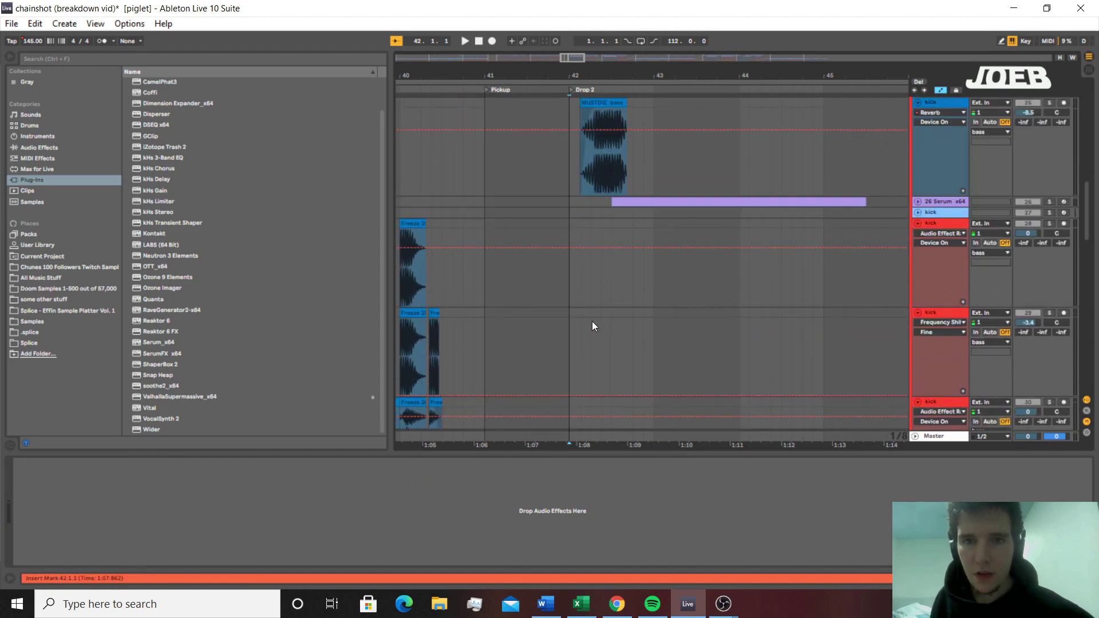
{"action": "scroll", "coordinate": [598, 286], "scroll_direction": "up", "scroll_amount": 4}
{"action": "left_click", "coordinate": [598, 225]}
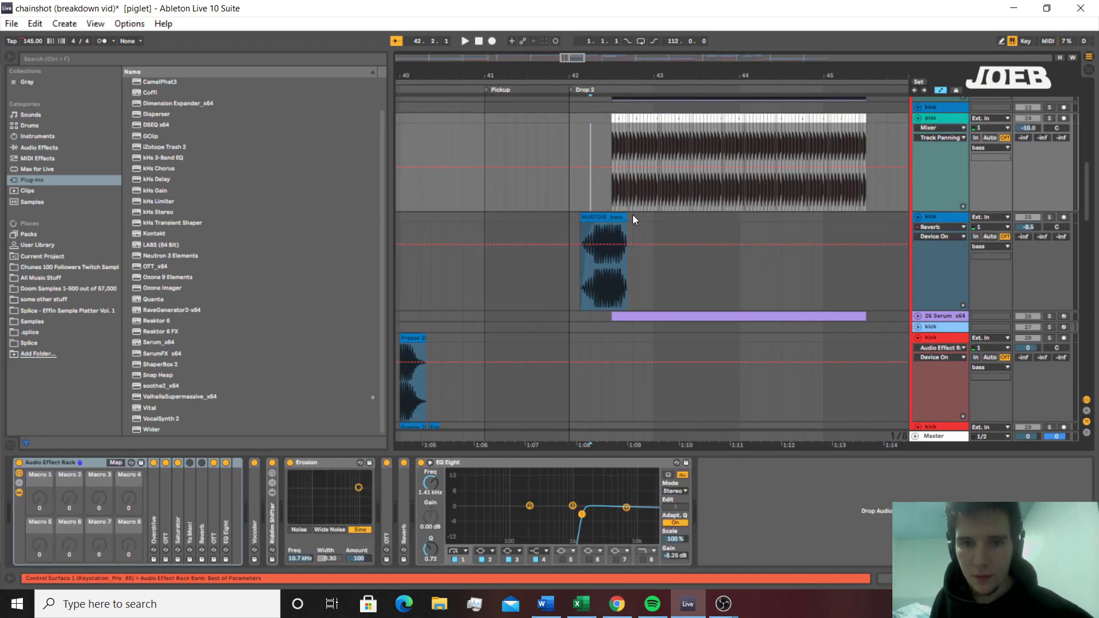
{"action": "left_click", "coordinate": [622, 216]}
{"action": "left_click", "coordinate": [1050, 217]}
{"action": "key", "text": "space"}
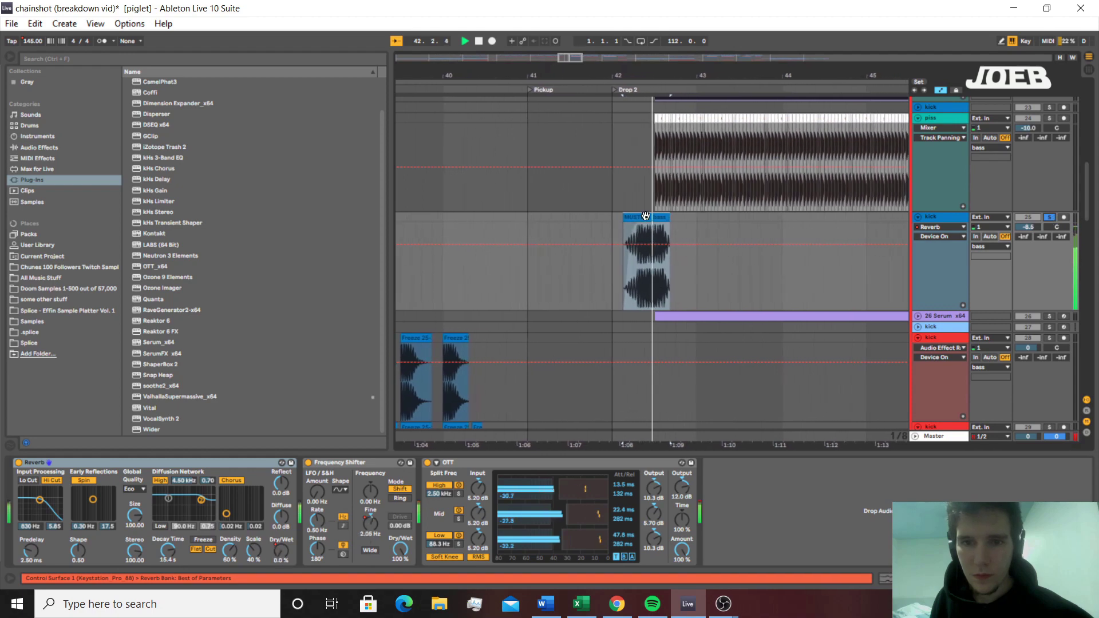
{"action": "scroll", "coordinate": [647, 244], "scroll_direction": "up", "scroll_amount": 2}
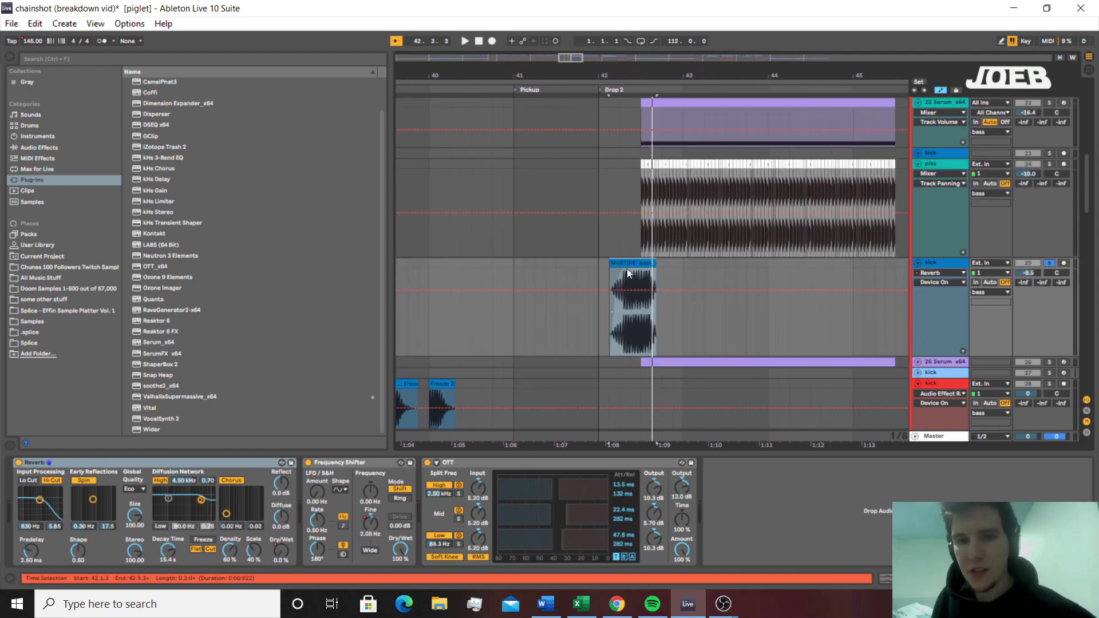
Try the MUSTDIE bass sample at its original pitch with Transpose at 0 st and play it repeatedly
{"action": "double_click", "coordinate": [629, 264]}
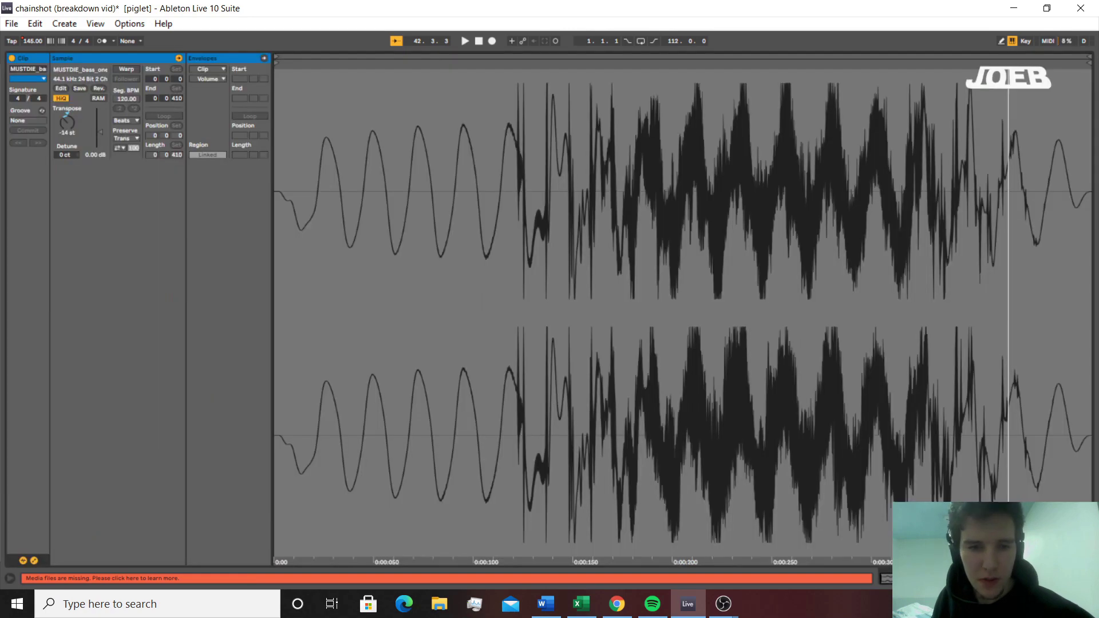
{"action": "double_click", "coordinate": [72, 122]}
{"action": "key", "text": "space"}
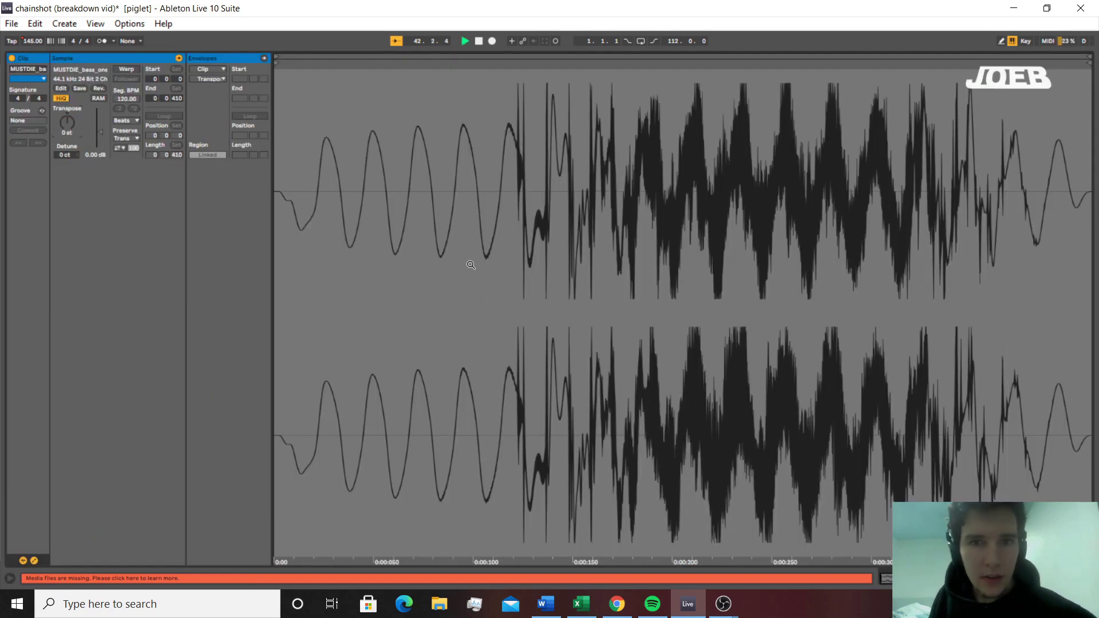
{"action": "key", "text": "space"}
{"action": "key", "text": "space"}
{"action": "key", "text": "space"}
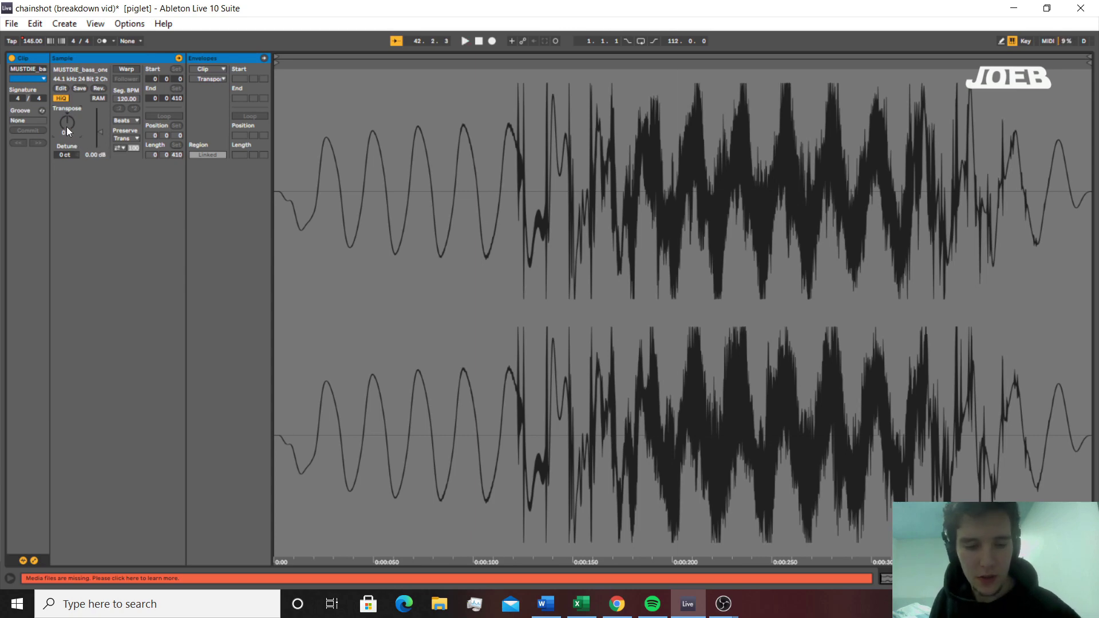
{"action": "key", "text": "space"}
{"action": "key", "text": "shift+Tab"}
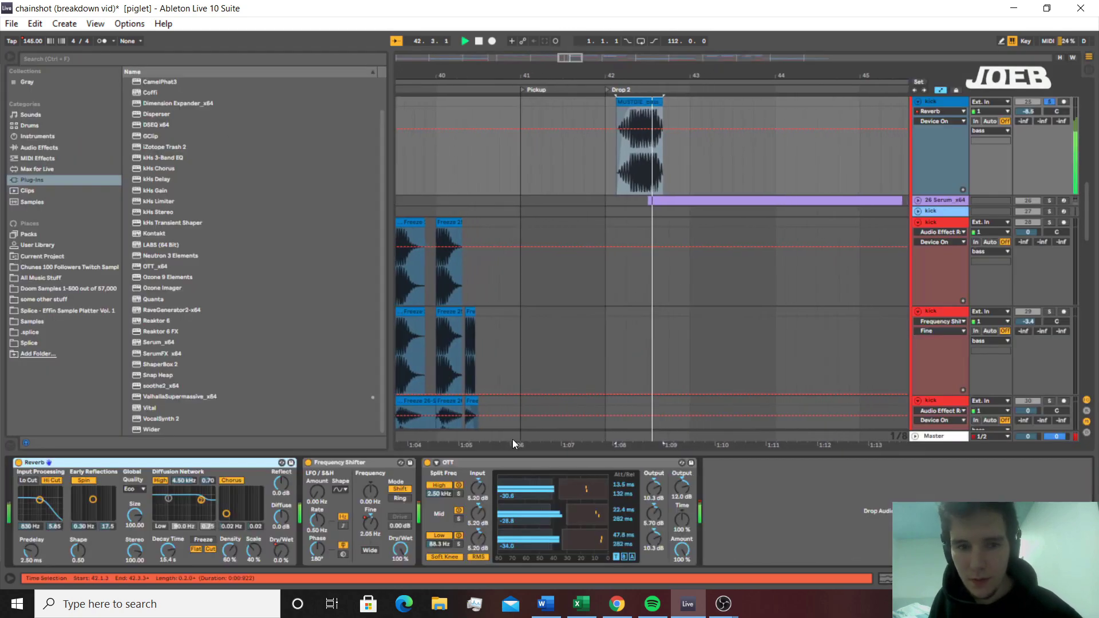
Show the Reverb Dry/Wet automation on track 25 and replay the MUSTDIE bass clip
{"action": "key", "text": "space"}
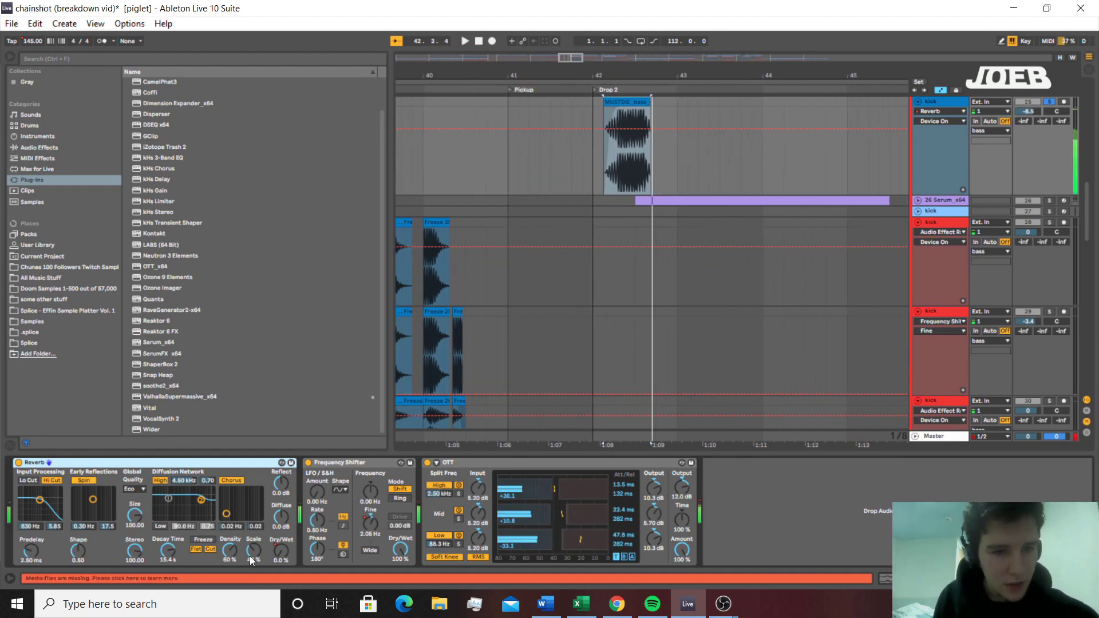
{"action": "right_click", "coordinate": [276, 556]}
{"action": "left_click", "coordinate": [115, 461]}
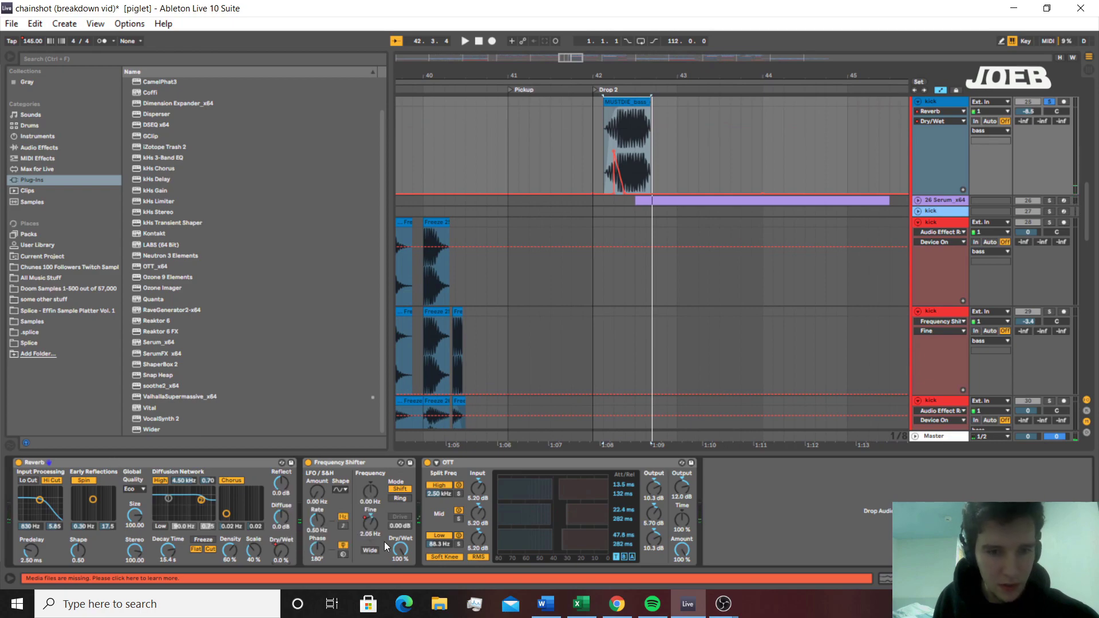
{"action": "scroll", "coordinate": [603, 230], "scroll_direction": "up", "scroll_amount": 2}
{"action": "key", "text": "space"}
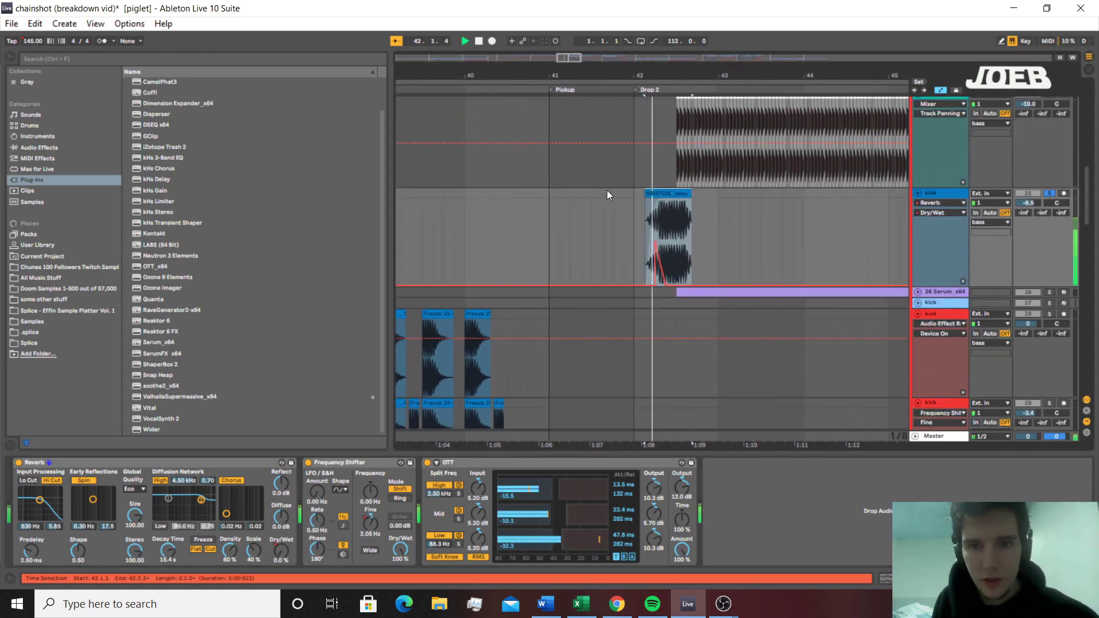
{"action": "scroll", "coordinate": [651, 229], "scroll_direction": "up", "scroll_amount": 3}
{"action": "key", "text": "space"}
Solo track 34, play its "cant allow dem basses" clip from bar 42.3, and remove the solo
{"action": "left_click", "coordinate": [628, 221]}
{"action": "scroll", "coordinate": [586, 315], "scroll_direction": "down", "scroll_amount": 12}
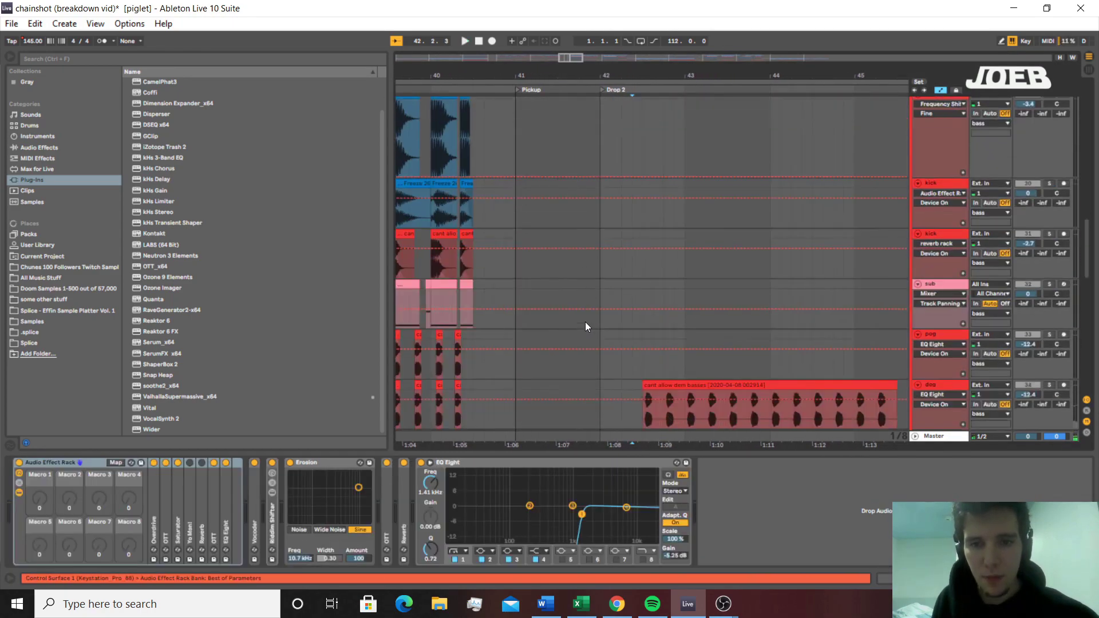
{"action": "left_click", "coordinate": [667, 216]}
{"action": "scroll", "coordinate": [859, 240], "scroll_direction": "up", "scroll_amount": 2}
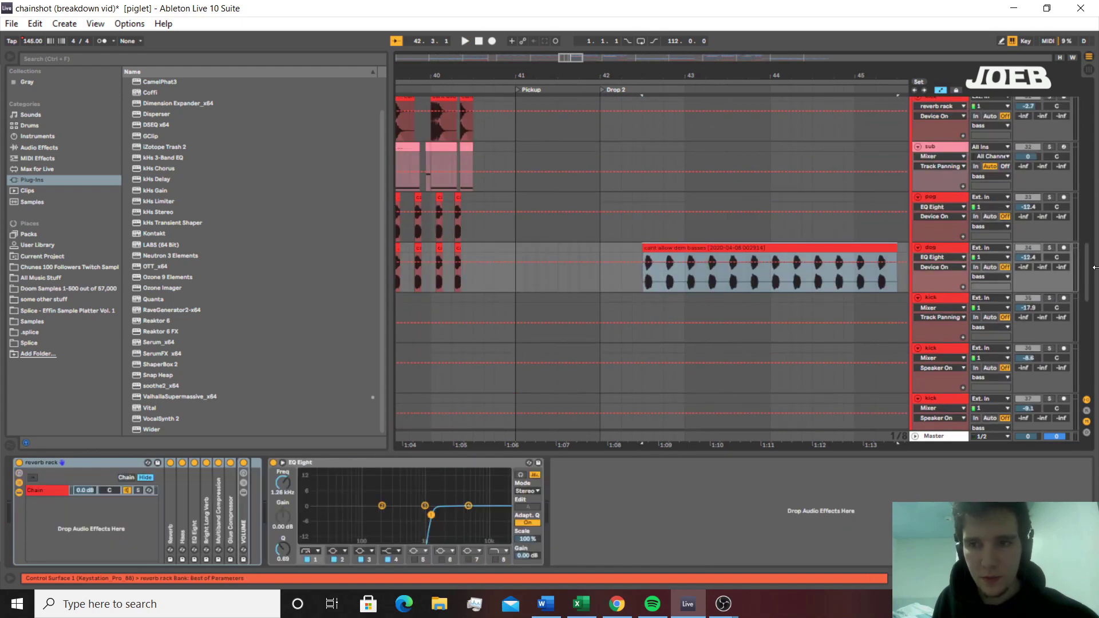
{"action": "key", "text": "space"}
{"action": "left_click", "coordinate": [1052, 247]}
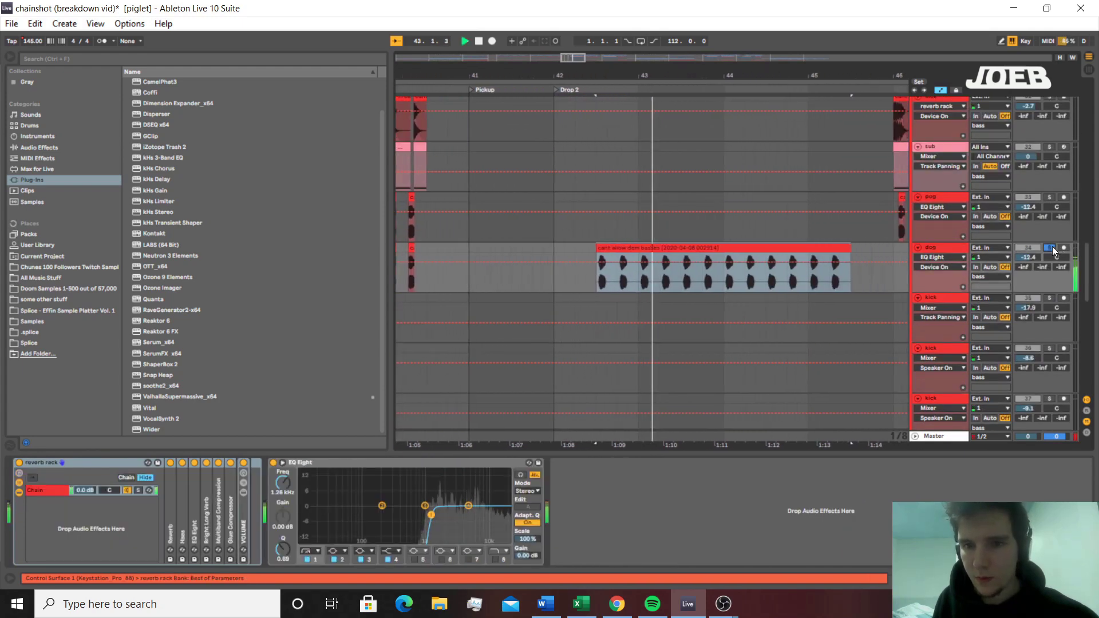
{"action": "left_click", "coordinate": [1052, 248]}
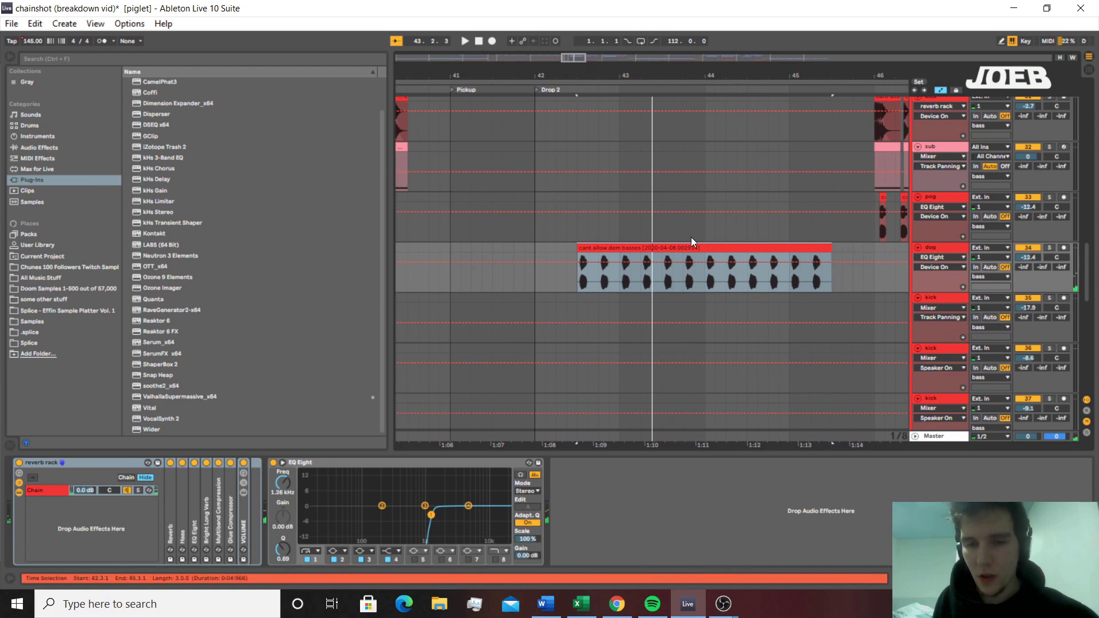
Solo and unfold the Sub group, play sub 2's clip from bar 42.3 and compare it with the earlier sub clips
{"action": "scroll", "coordinate": [685, 373], "scroll_direction": "down", "scroll_amount": 10}
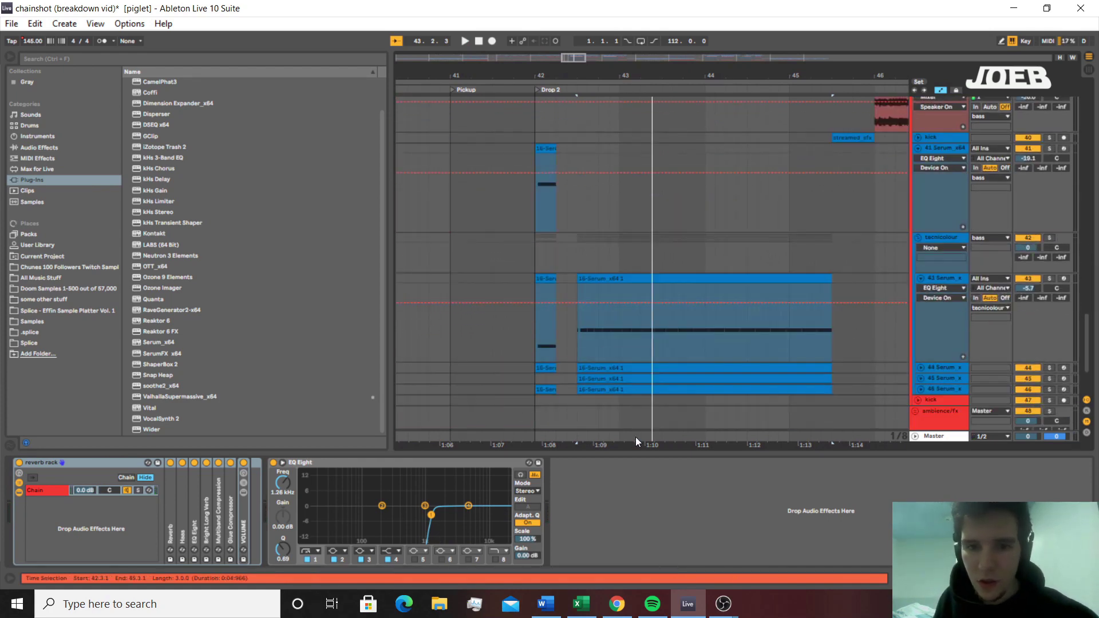
{"action": "key", "text": "space"}
{"action": "left_click", "coordinate": [926, 343]}
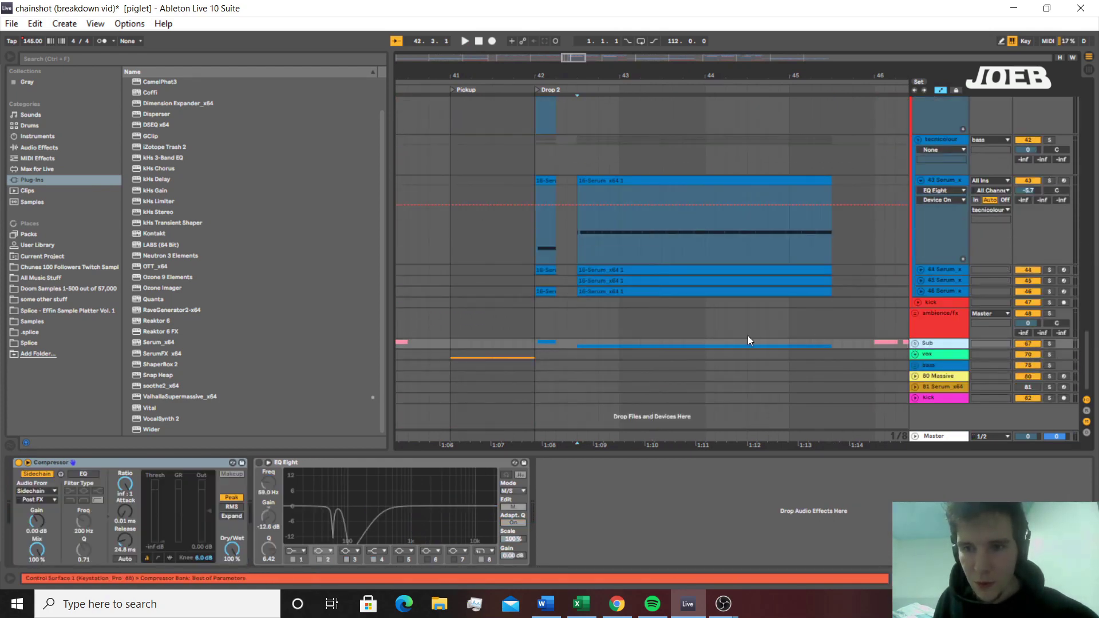
{"action": "left_click", "coordinate": [1049, 344]}
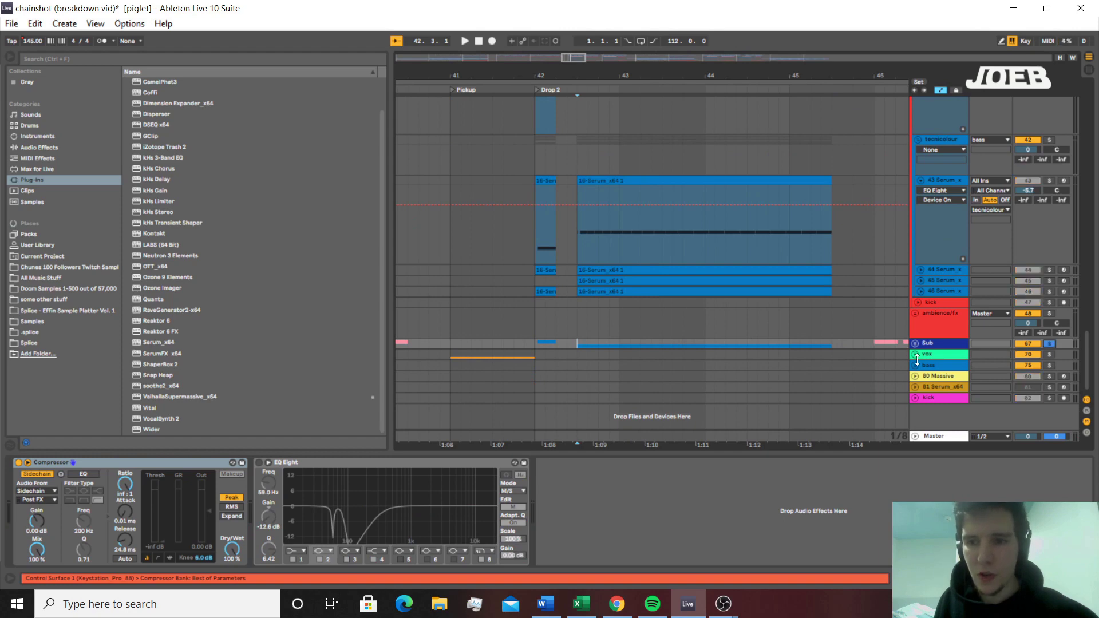
{"action": "key", "text": "space"}
{"action": "left_click", "coordinate": [915, 343]}
{"action": "left_click", "coordinate": [619, 355]}
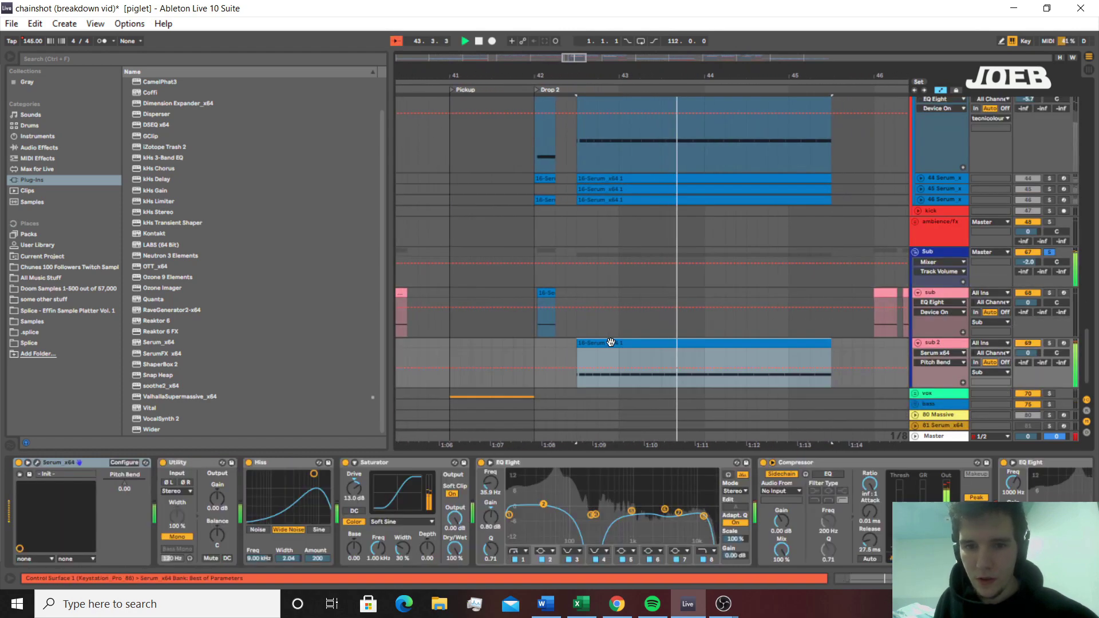
{"action": "key", "text": "minus"}
{"action": "key", "text": "minus"}
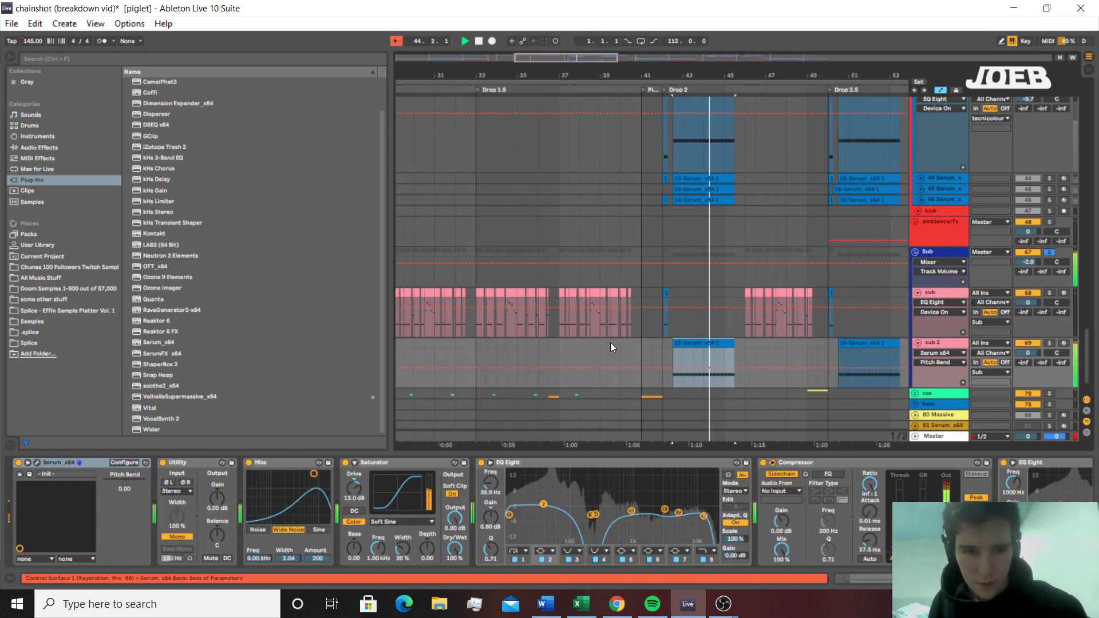
{"action": "left_click", "coordinate": [563, 315]}
{"action": "key", "text": "space"}
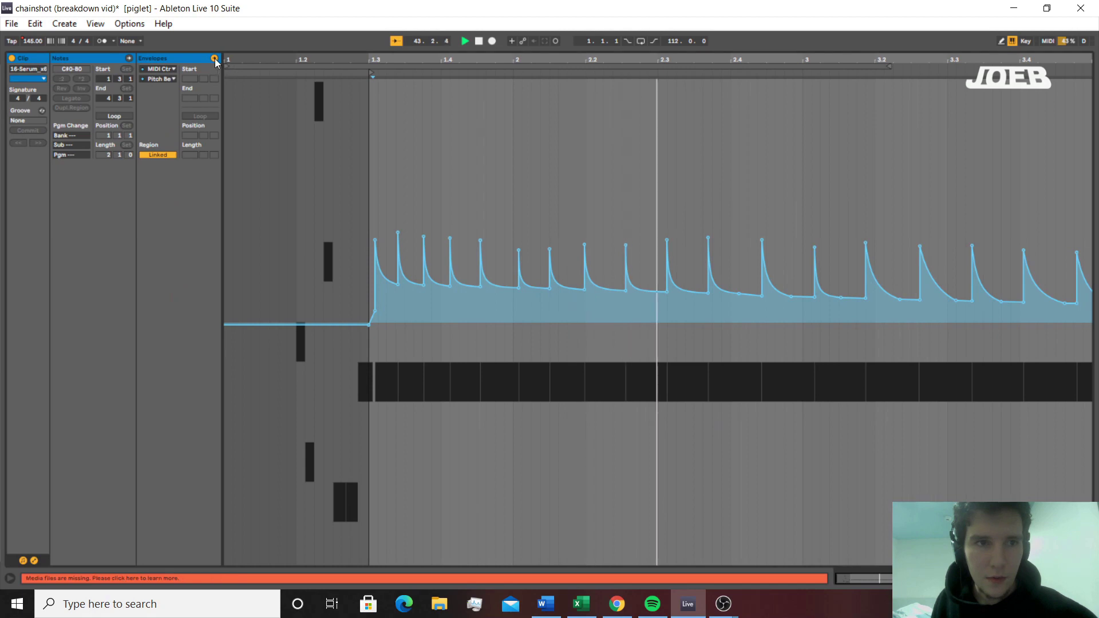
Examine the Pitch Bend envelope across the first spikes in sub 2's Serum clip
{"action": "left_click", "coordinate": [214, 59]}
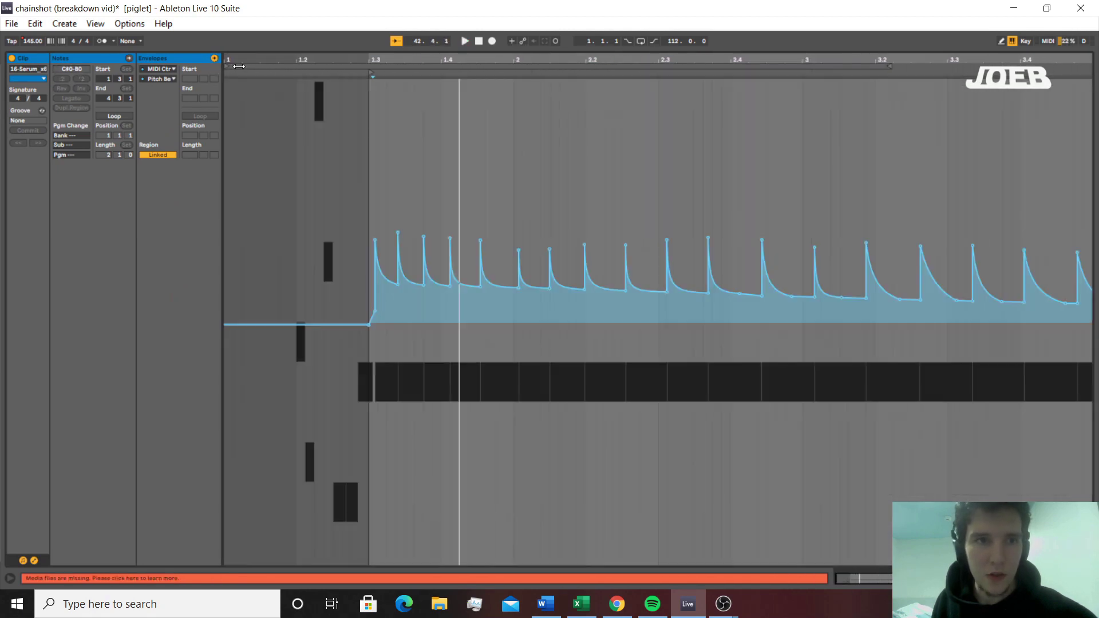
{"action": "left_click", "coordinate": [214, 58]}
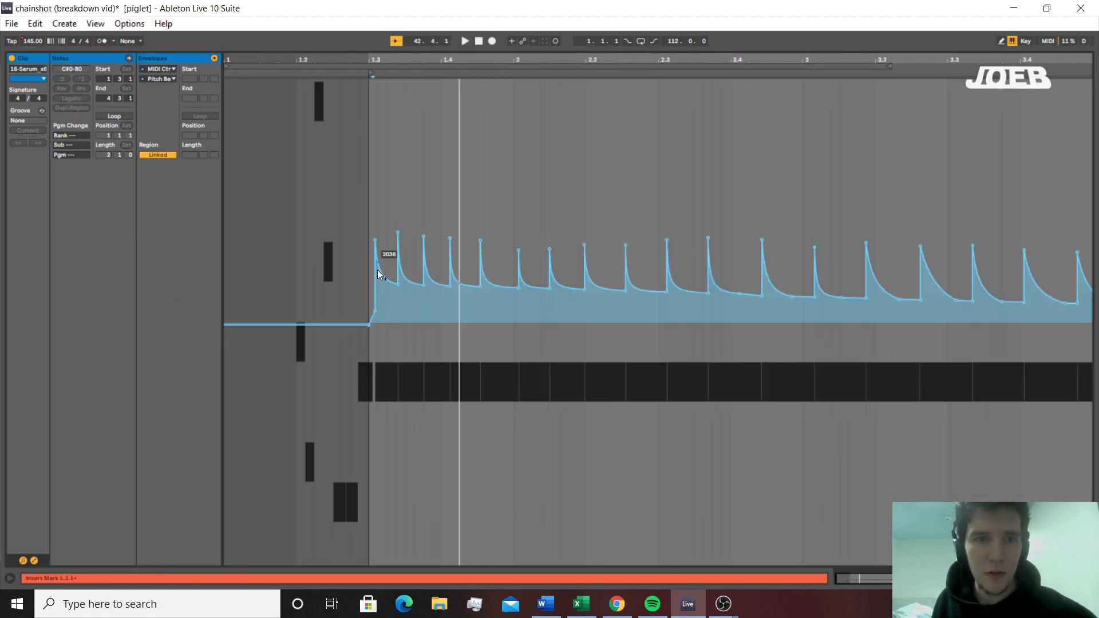
{"action": "left_click_drag", "start_coordinate": [379, 209], "coordinate": [722, 193]}
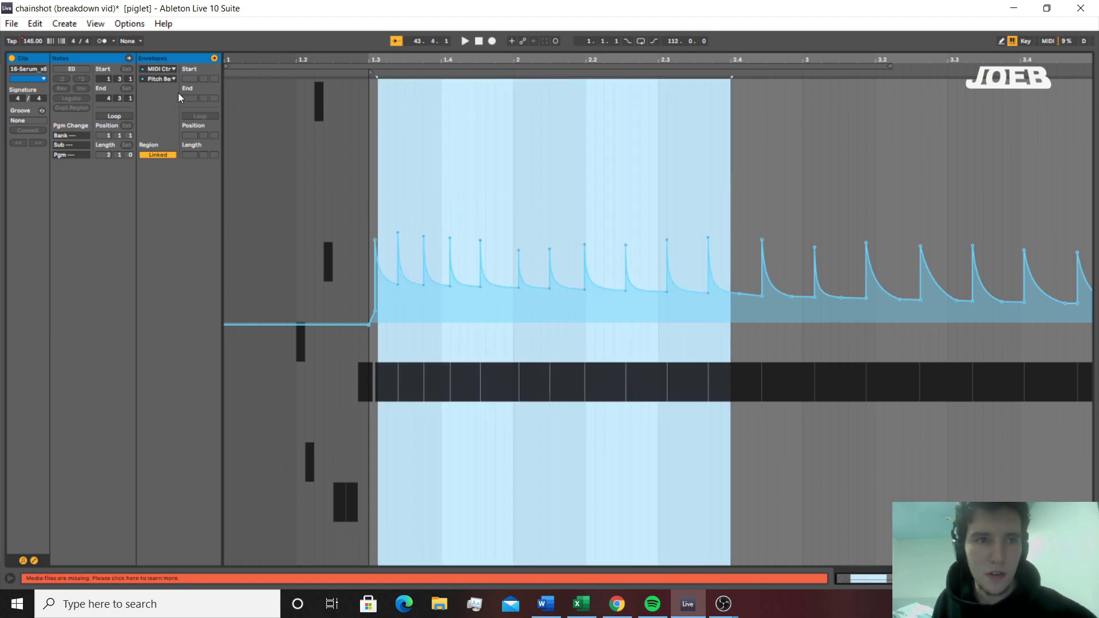
{"action": "mouse_move", "coordinate": [369, 181]}
{"action": "left_mouse_down"}
{"action": "mouse_move", "coordinate": [520, 194]}
{"action": "mouse_move", "coordinate": [369, 181]}
{"action": "left_mouse_up"}
{"action": "key", "text": "plus"}
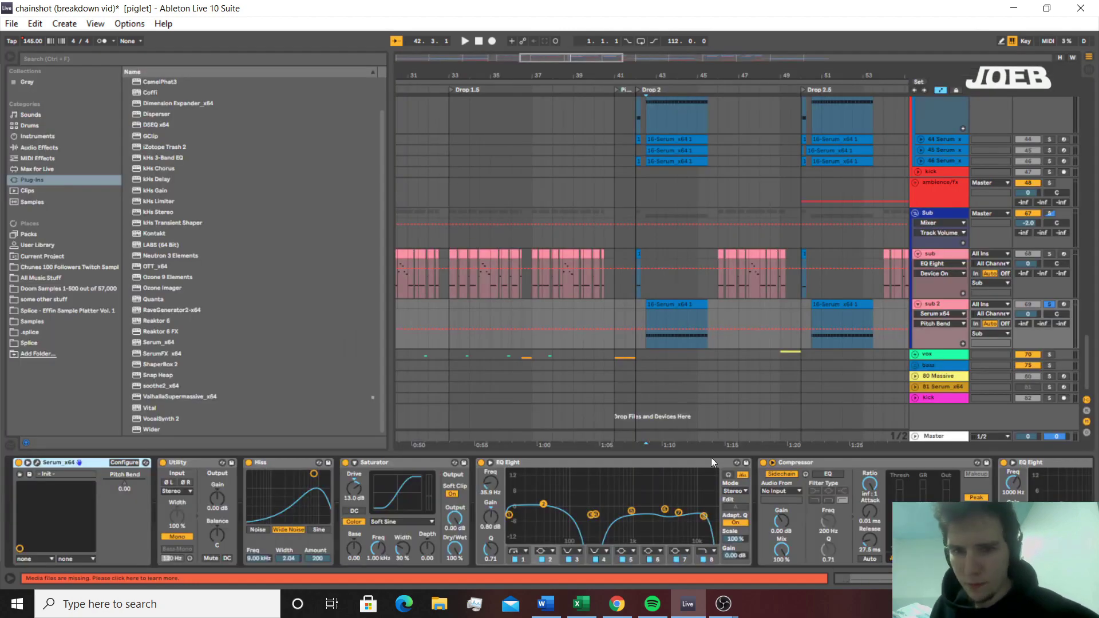
Select sub 2's clip at Drop 2 and play it on its own from bar 42.3
{"action": "left_click", "coordinate": [653, 304]}
{"action": "key", "text": "plus"}
{"action": "key", "text": "plus"}
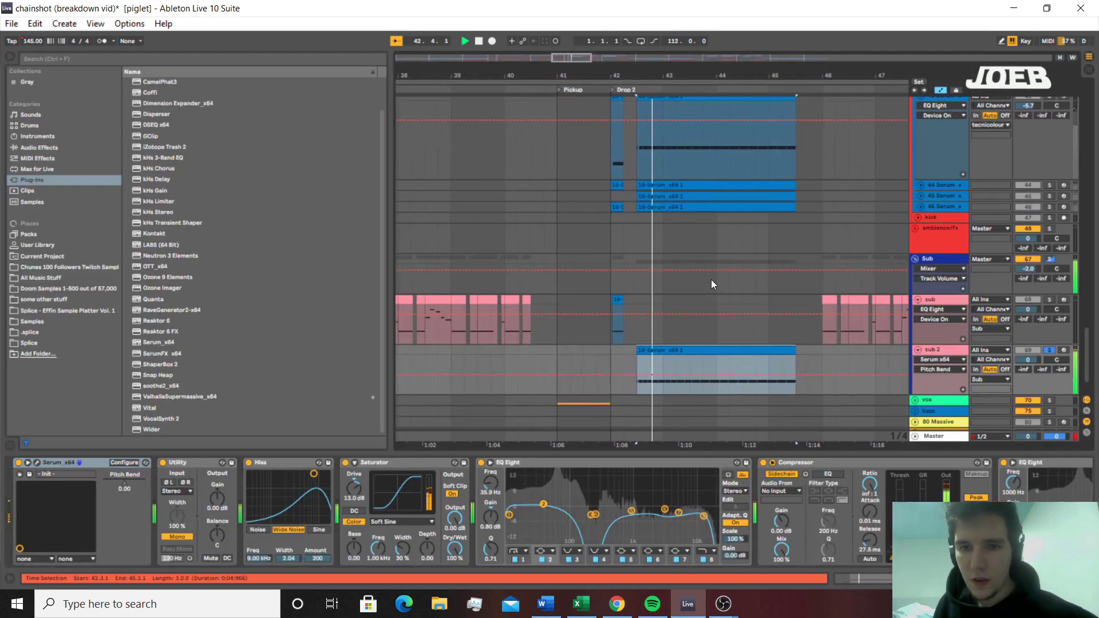
{"action": "scroll", "coordinate": [627, 206], "scroll_direction": "up", "scroll_amount": 4}
{"action": "key", "text": "space"}
Solo Serum track 43 in the tecnicolour group and inspect its reverb rack and unfolded EQ Eight
{"action": "left_click", "coordinate": [633, 149]}
{"action": "scroll", "coordinate": [710, 194], "scroll_direction": "up", "scroll_amount": 5}
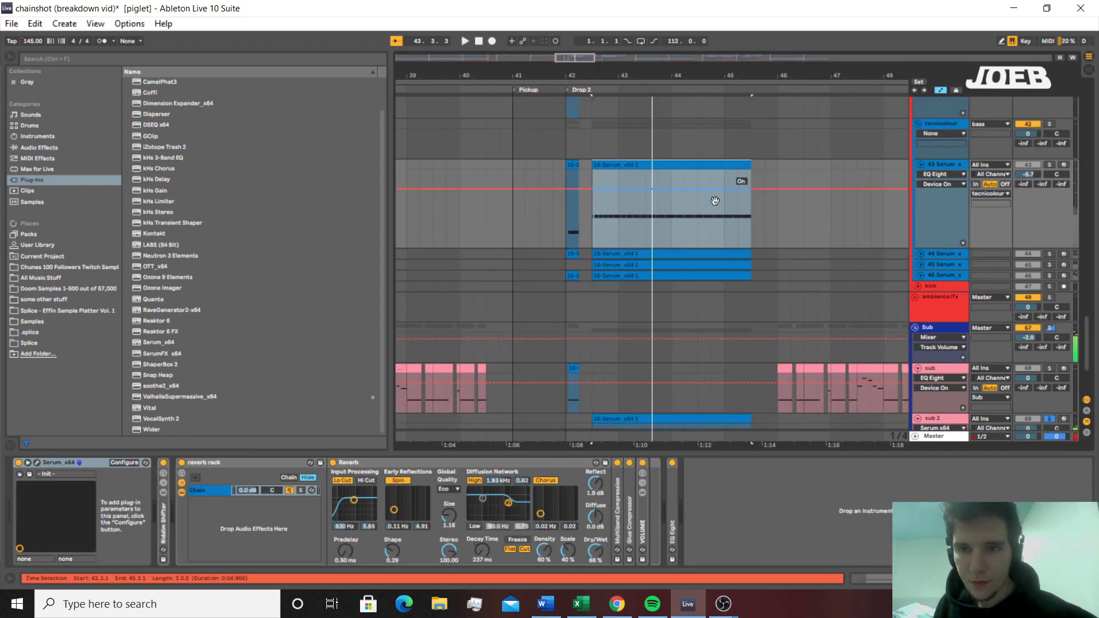
{"action": "left_click", "coordinate": [1048, 159]}
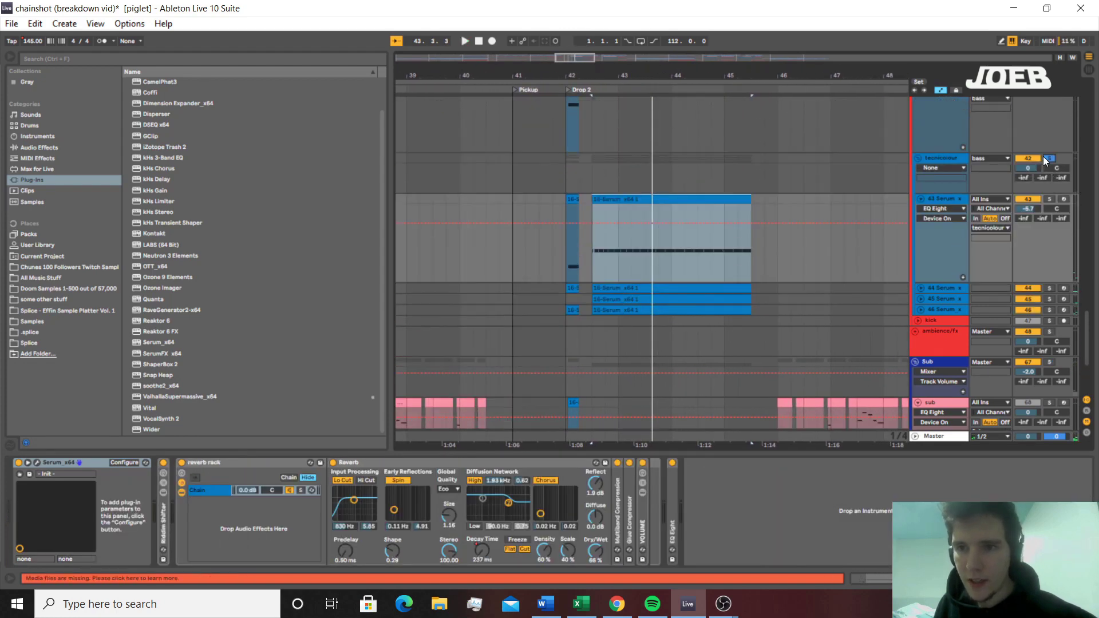
{"action": "left_click", "coordinate": [1050, 200]}
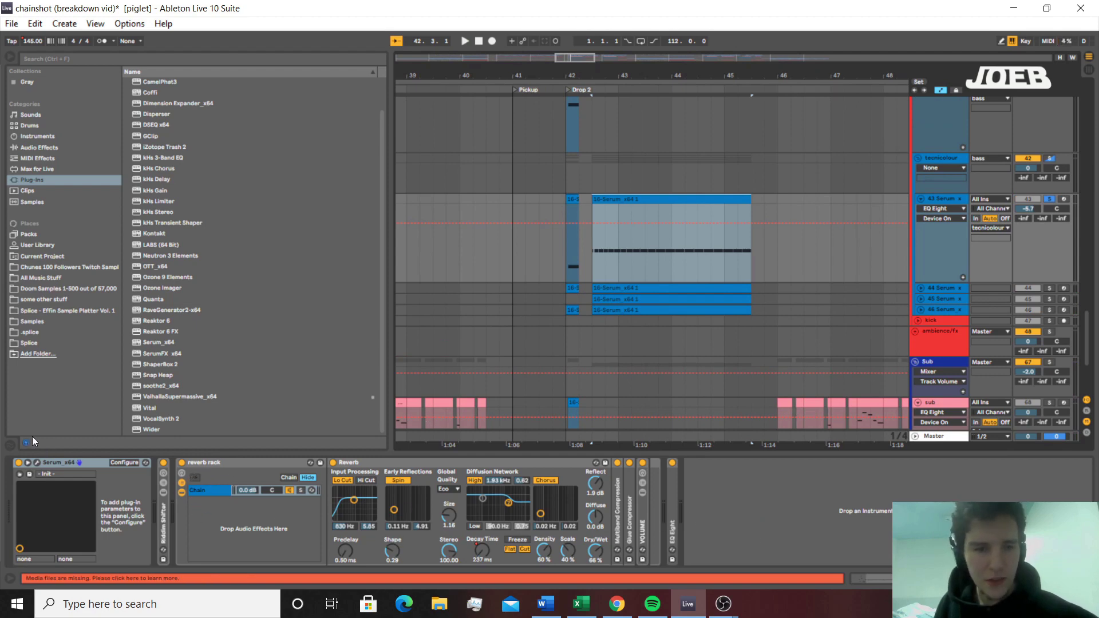
{"action": "left_click", "coordinate": [167, 531]}
{"action": "left_click", "coordinate": [226, 464]}
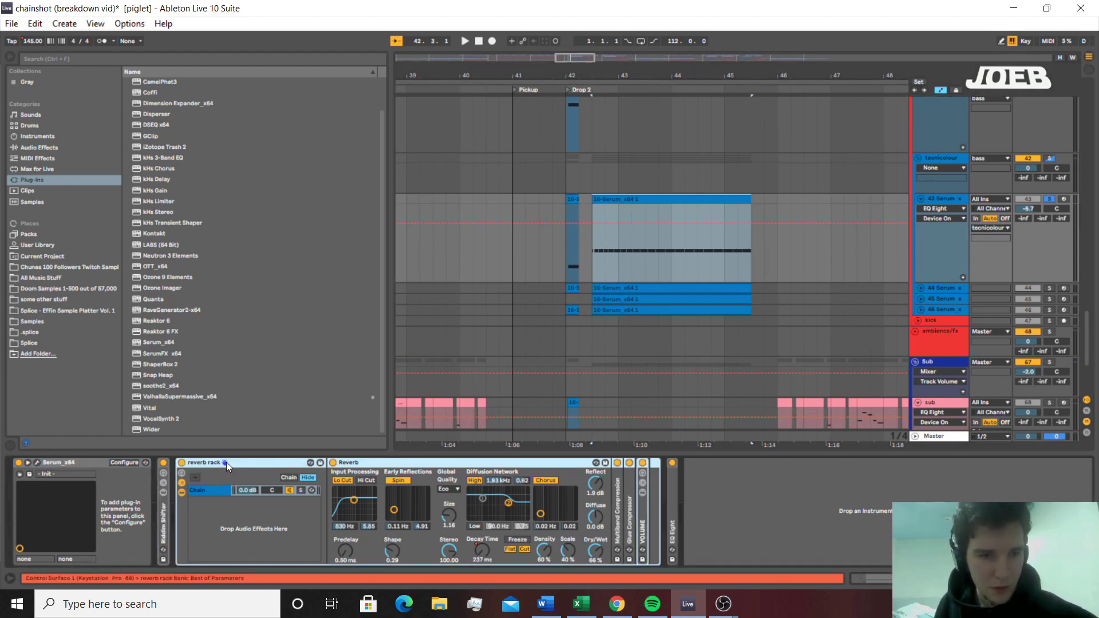
{"action": "double_click", "coordinate": [673, 526]}
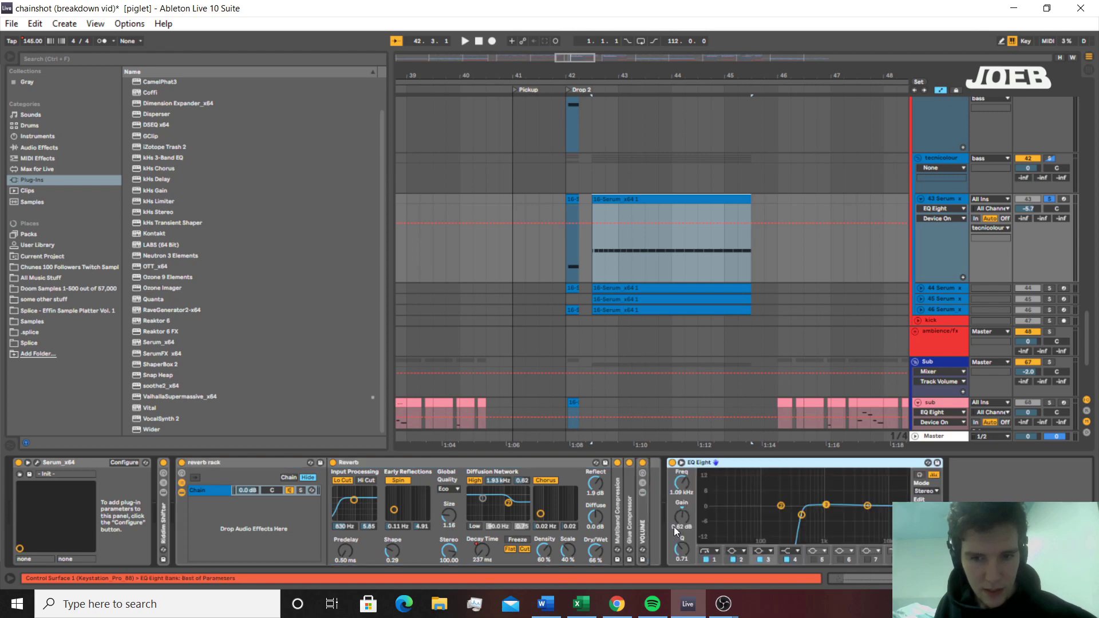
Play track 43's long clip and inspect Serum's Osc A Basic Shapes wavetable in 3D and single-wave view
{"action": "key", "text": "space"}
{"action": "left_click", "coordinate": [37, 462]}
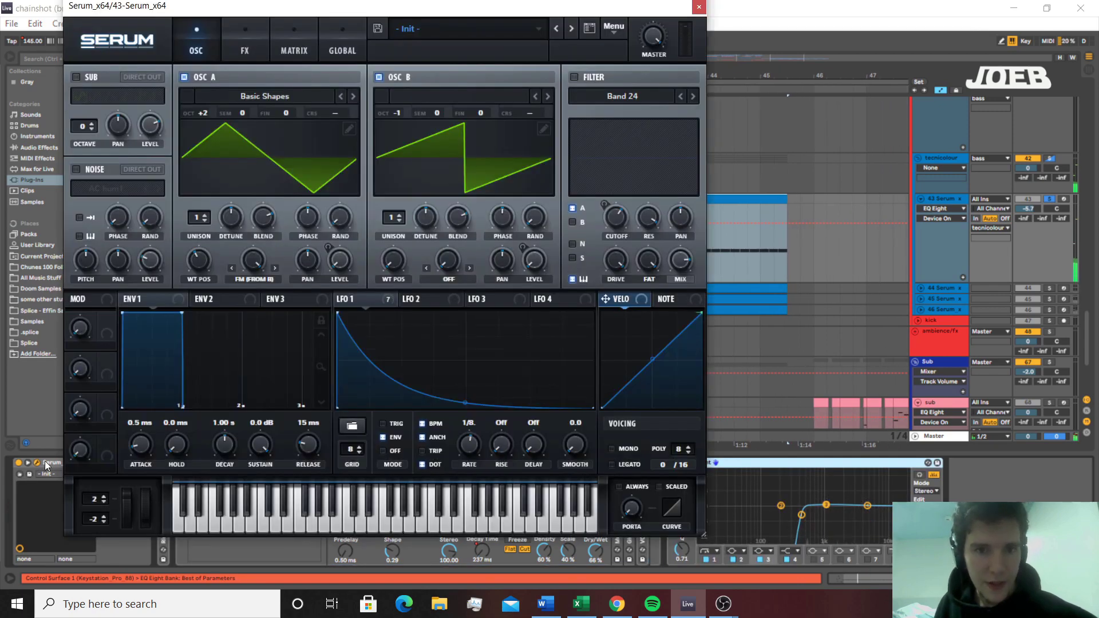
{"action": "left_click", "coordinate": [261, 155]}
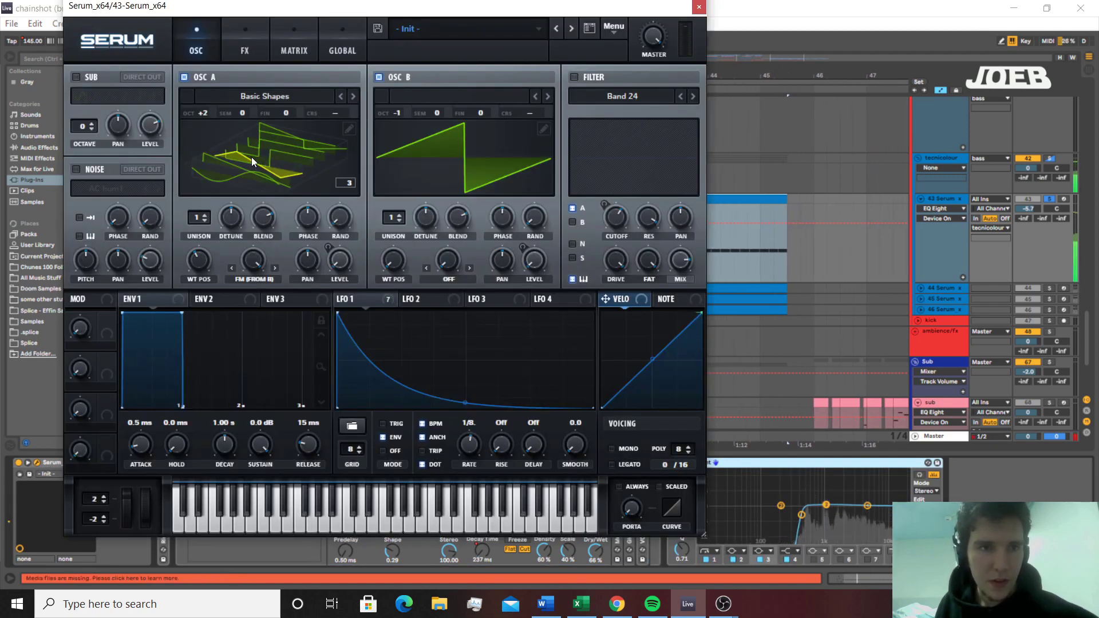
{"action": "left_click", "coordinate": [252, 157]}
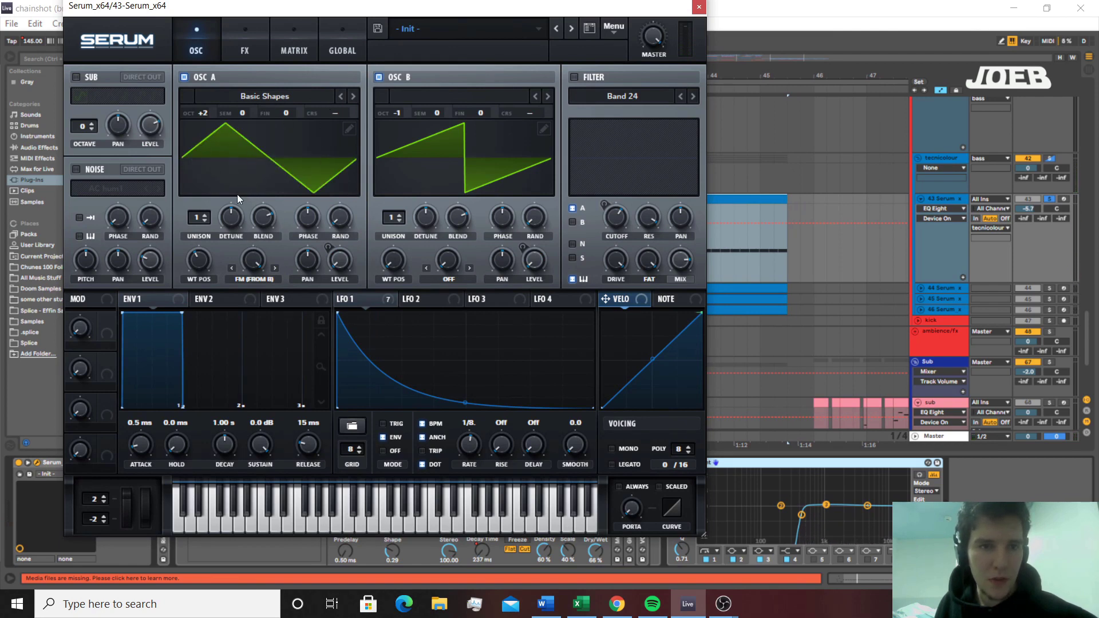
Examine Osc A's FM (From B) warp on track 43's Serum and compare its oscillator settings with its effects chain during playback
{"action": "left_click", "coordinate": [259, 271]}
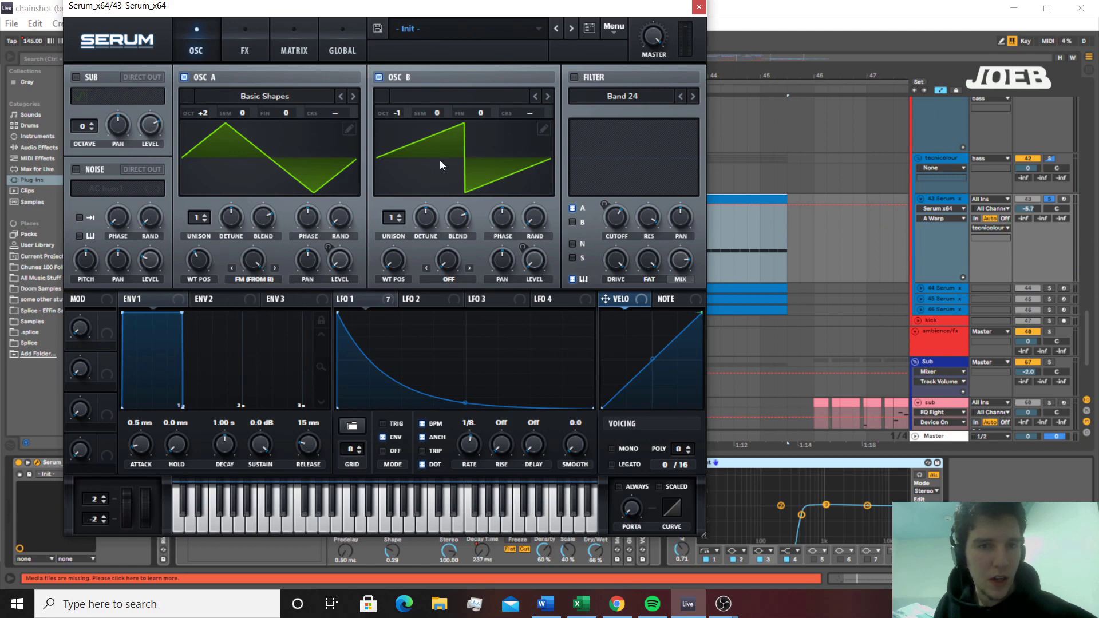
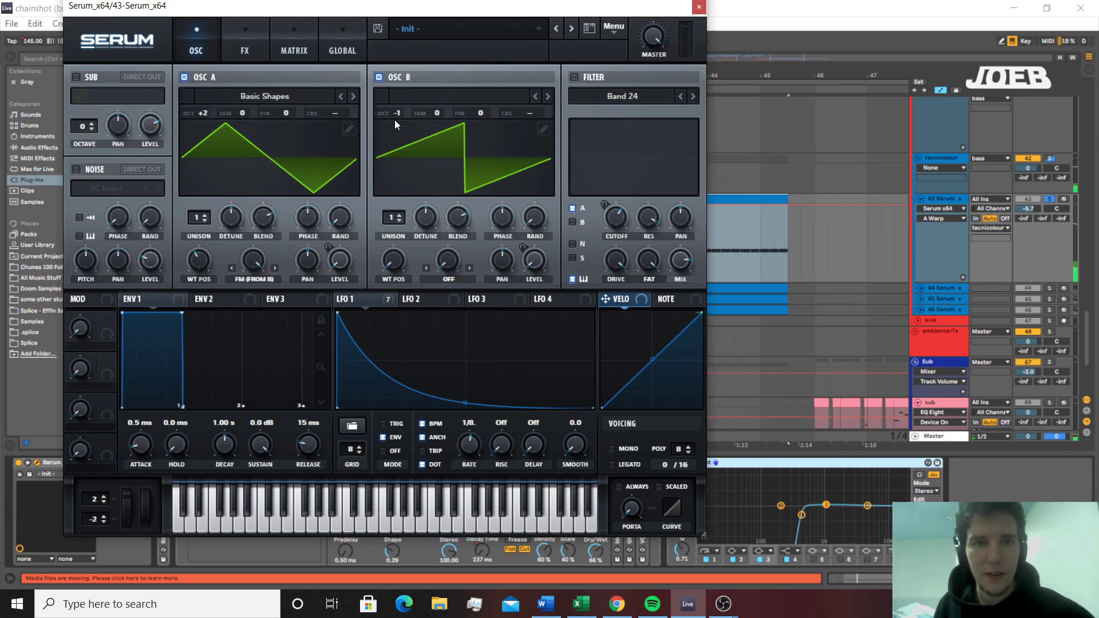
{"action": "left_click", "coordinate": [257, 42]}
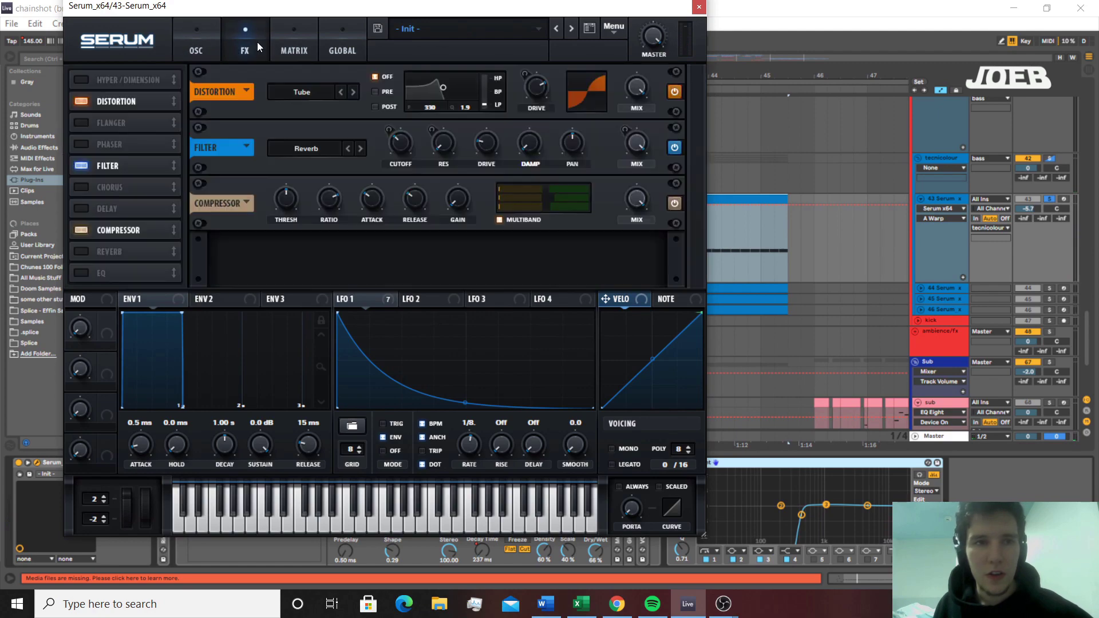
{"action": "left_click", "coordinate": [219, 41]}
{"action": "left_click", "coordinate": [233, 38]}
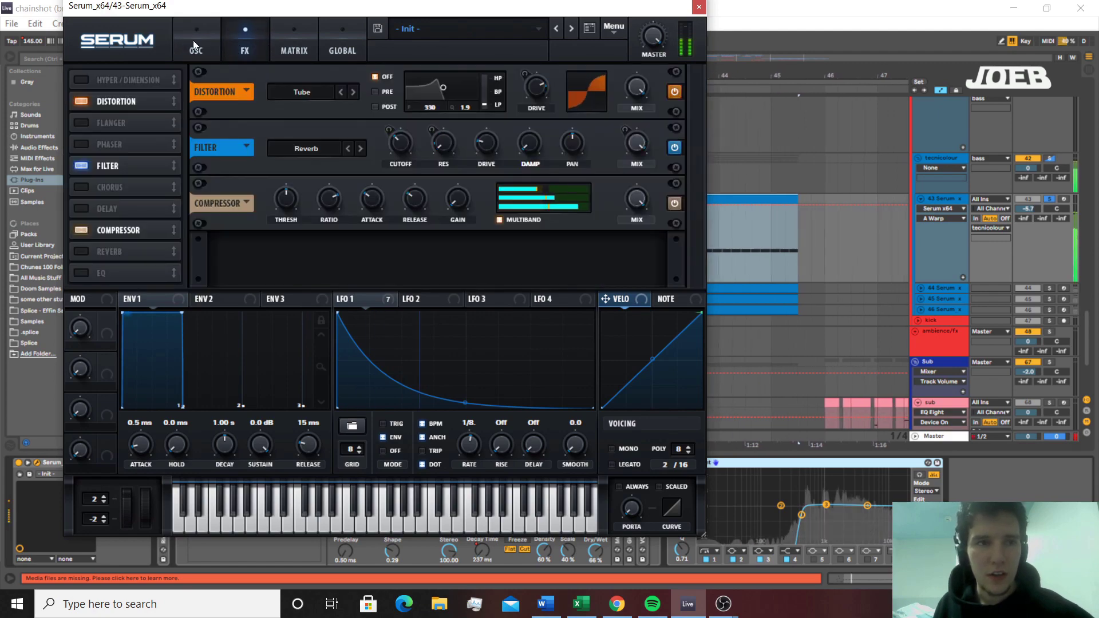
{"action": "left_click", "coordinate": [194, 40]}
{"action": "left_click", "coordinate": [236, 56]}
{"action": "left_click", "coordinate": [221, 55]}
{"action": "left_click", "coordinate": [229, 56]}
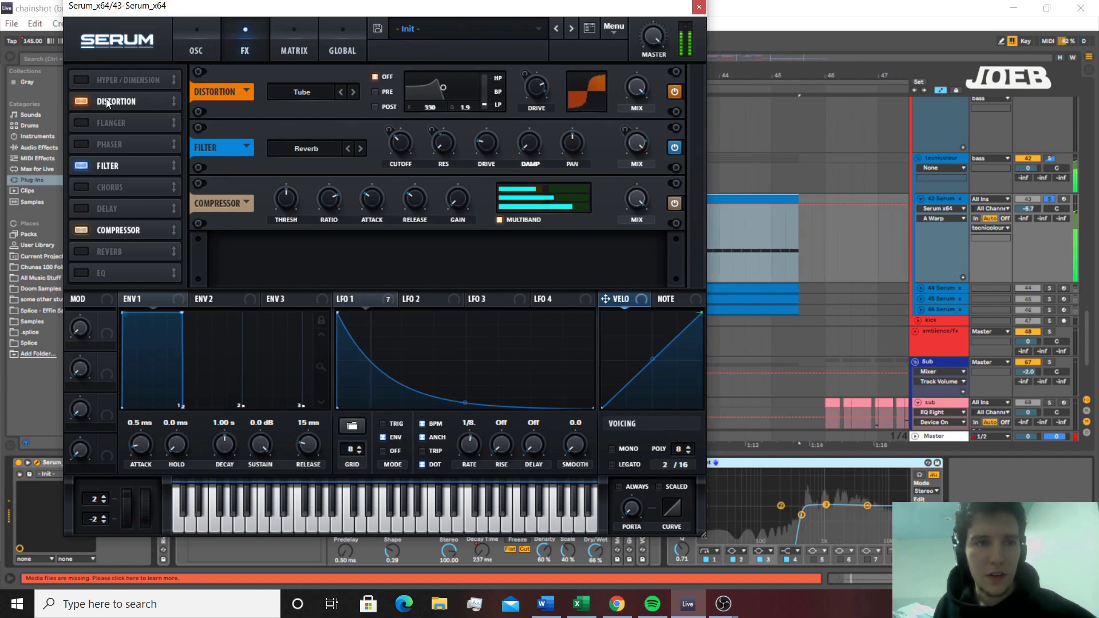
{"action": "left_click", "coordinate": [202, 49]}
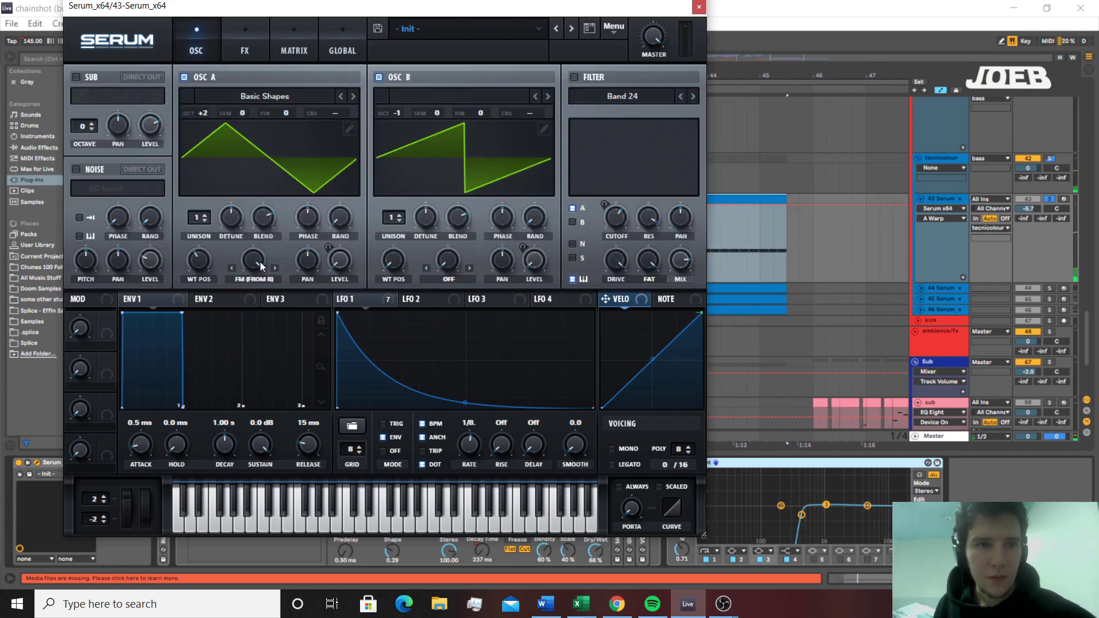
{"action": "left_click", "coordinate": [232, 46]}
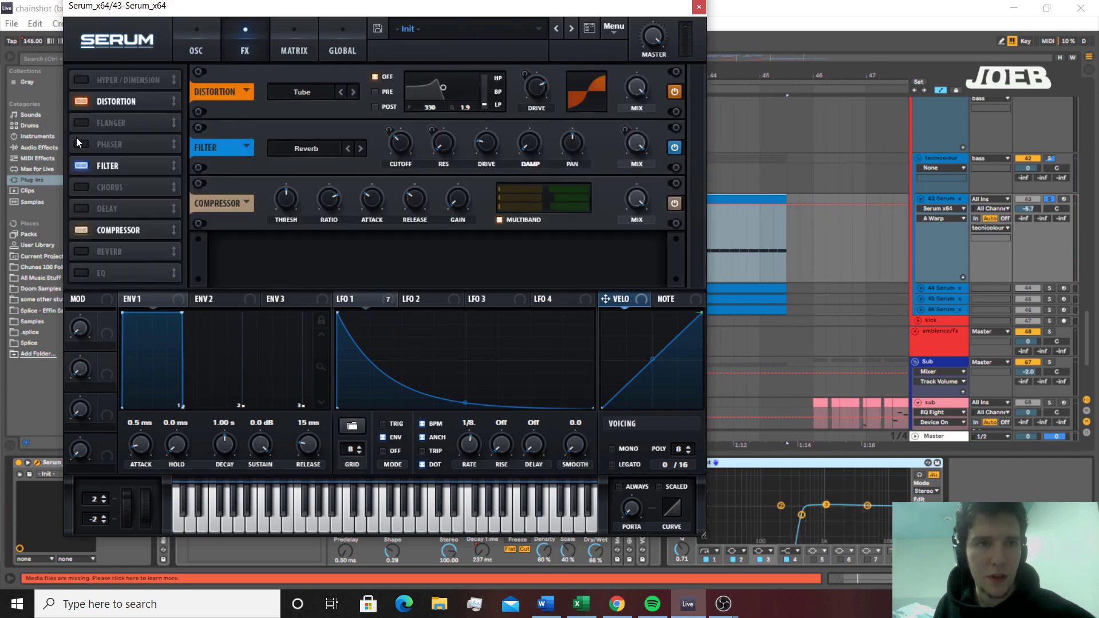
Bypass and re-enable the Reverb filter in track 43's Serum effects to compare the sound, check its cutoff modulation, and close Serum
{"action": "left_click", "coordinate": [85, 169]}
{"action": "left_click", "coordinate": [85, 168]}
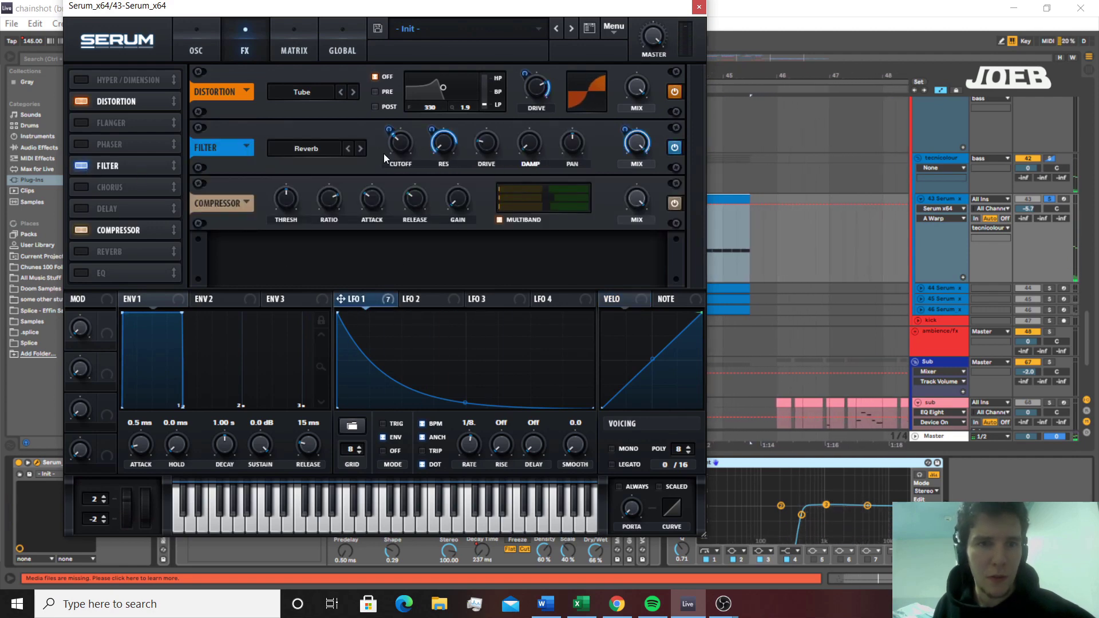
{"action": "left_click", "coordinate": [85, 166]}
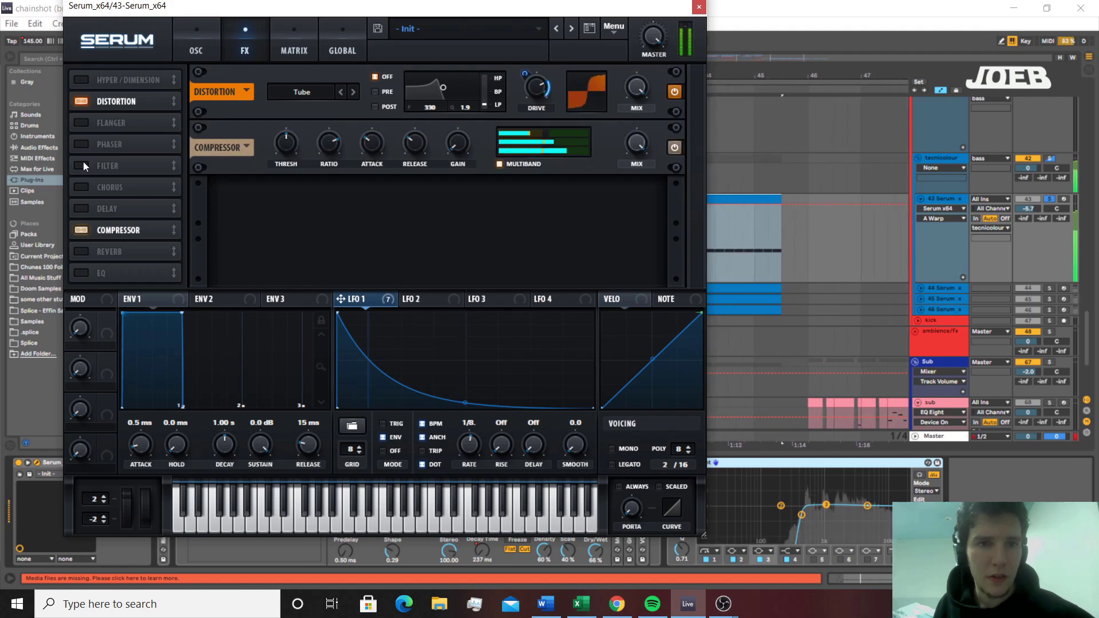
{"action": "left_click", "coordinate": [85, 166]}
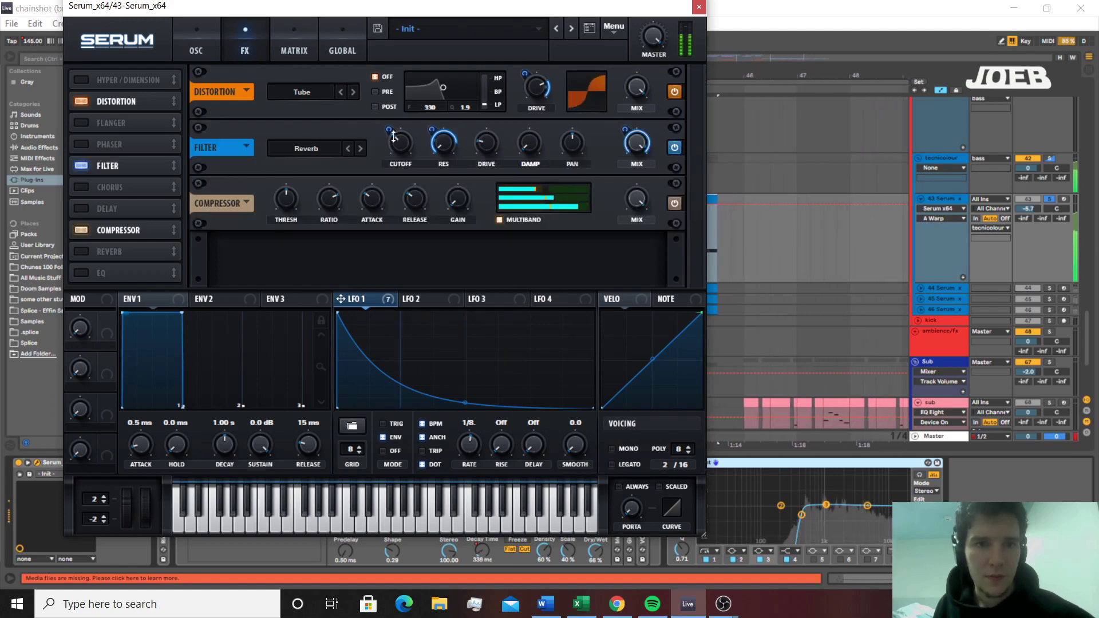
{"action": "right_click", "coordinate": [386, 136]}
{"action": "left_click", "coordinate": [219, 215]}
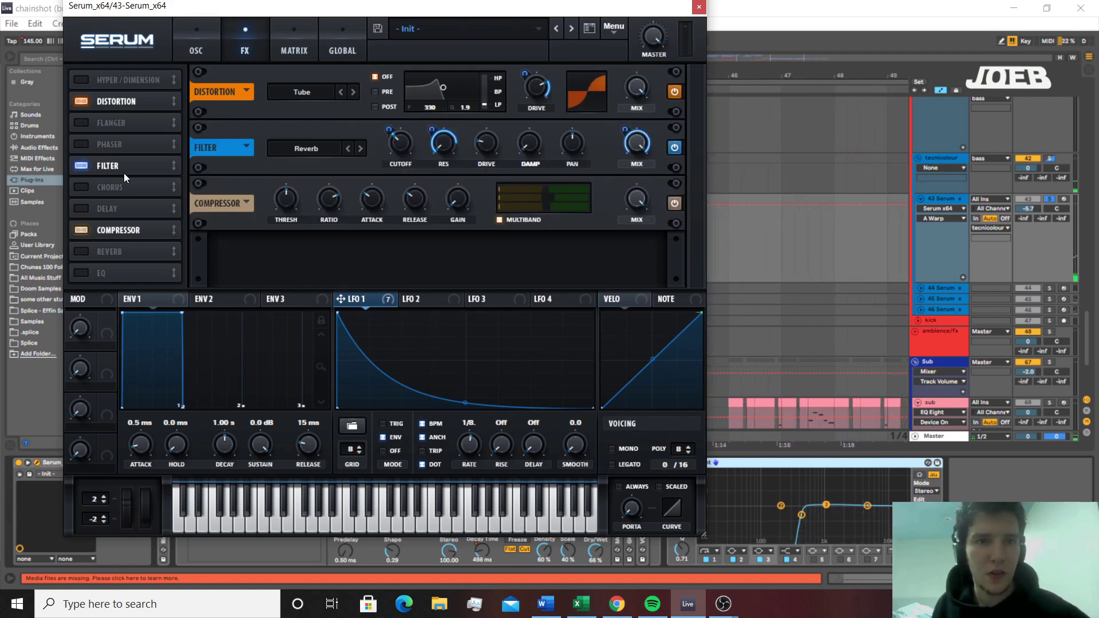
{"action": "left_click", "coordinate": [699, 7]}
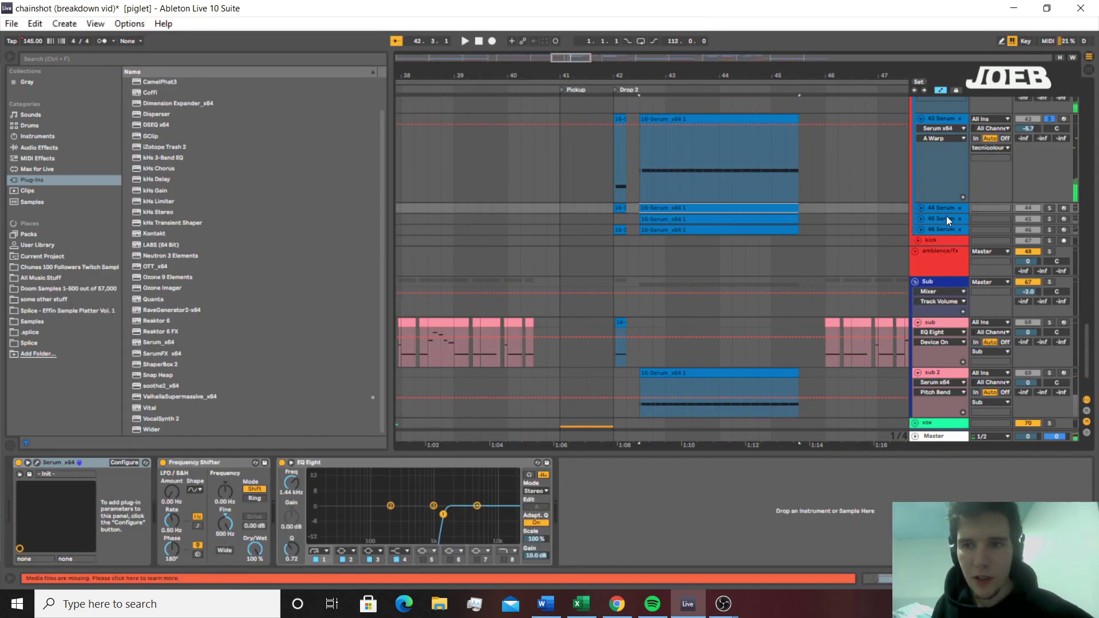
Solo Serum track 44 in the tecnicolour group and unfold it to show its notes
{"action": "left_click", "coordinate": [1049, 208]}
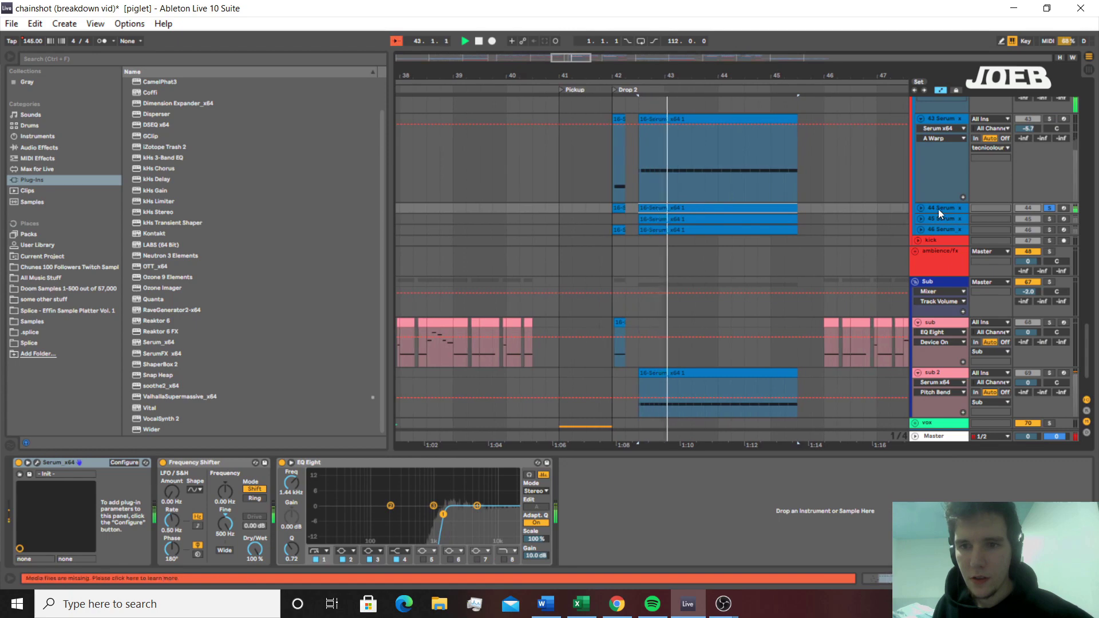
{"action": "left_click", "coordinate": [921, 208]}
{"action": "key", "text": "space"}
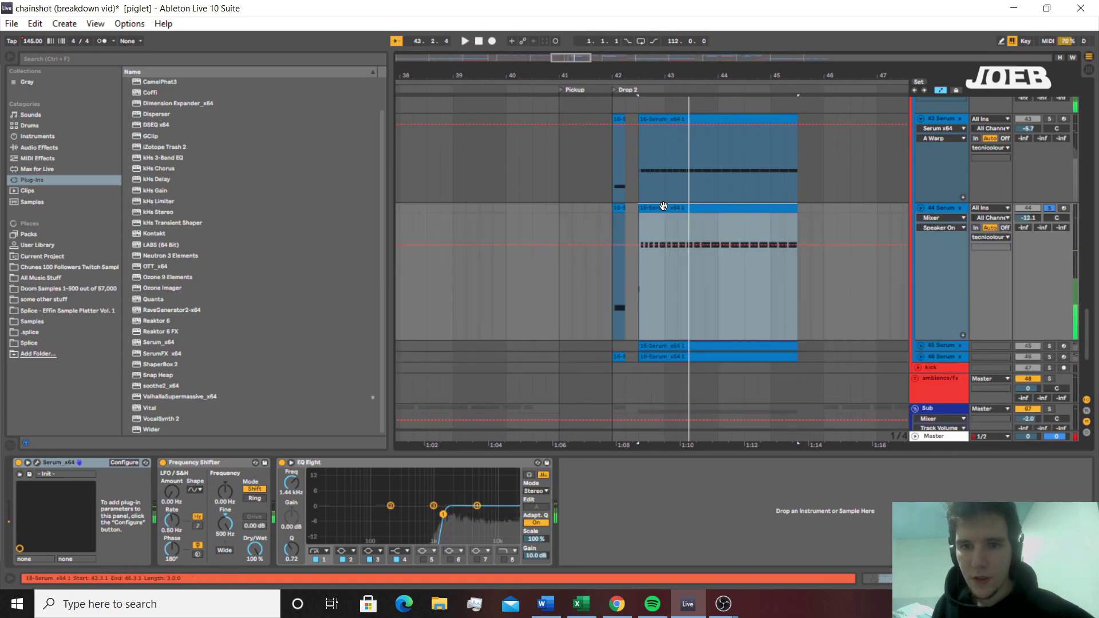
Inspect the AC hum1 noise source in track 44's Serum, close the plug-in and play the clip
{"action": "left_click", "coordinate": [37, 462]}
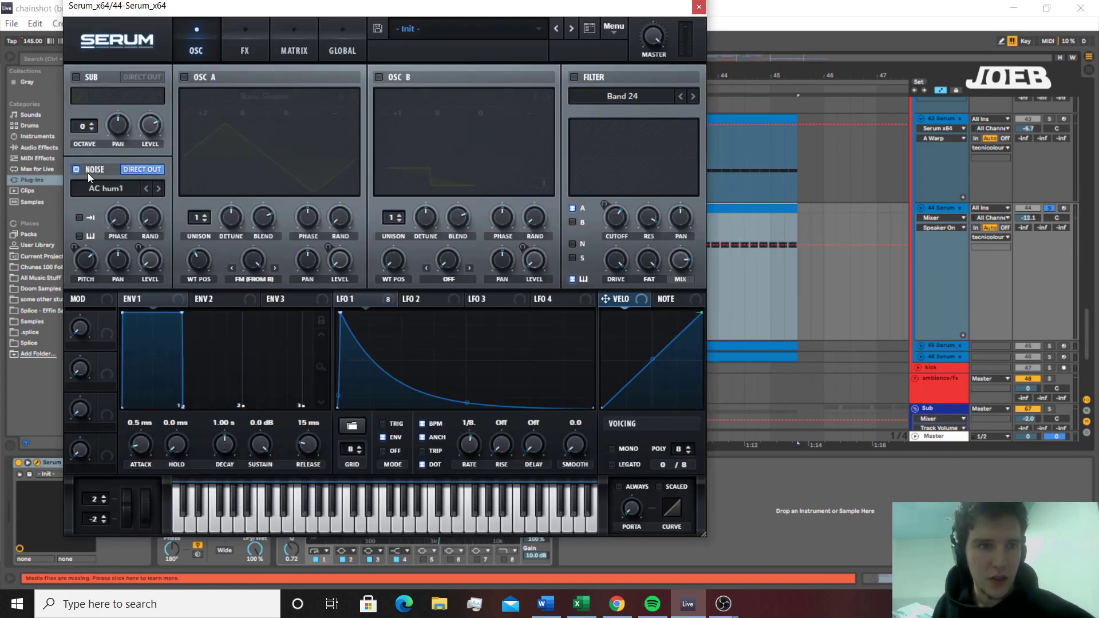
{"action": "left_click", "coordinate": [696, 9]}
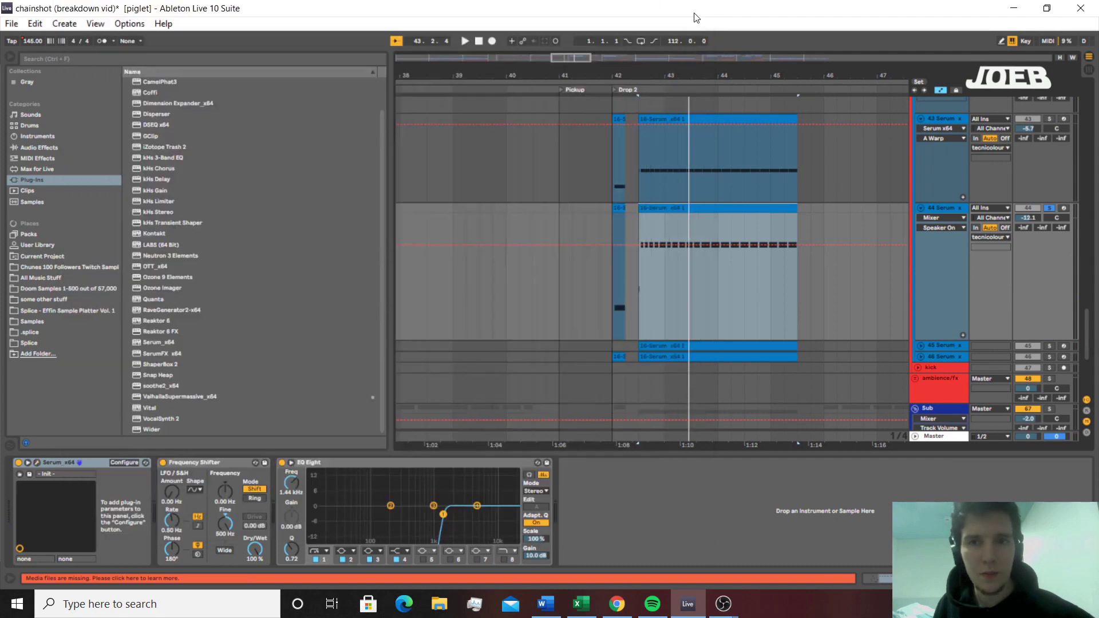
{"action": "key", "text": "space"}
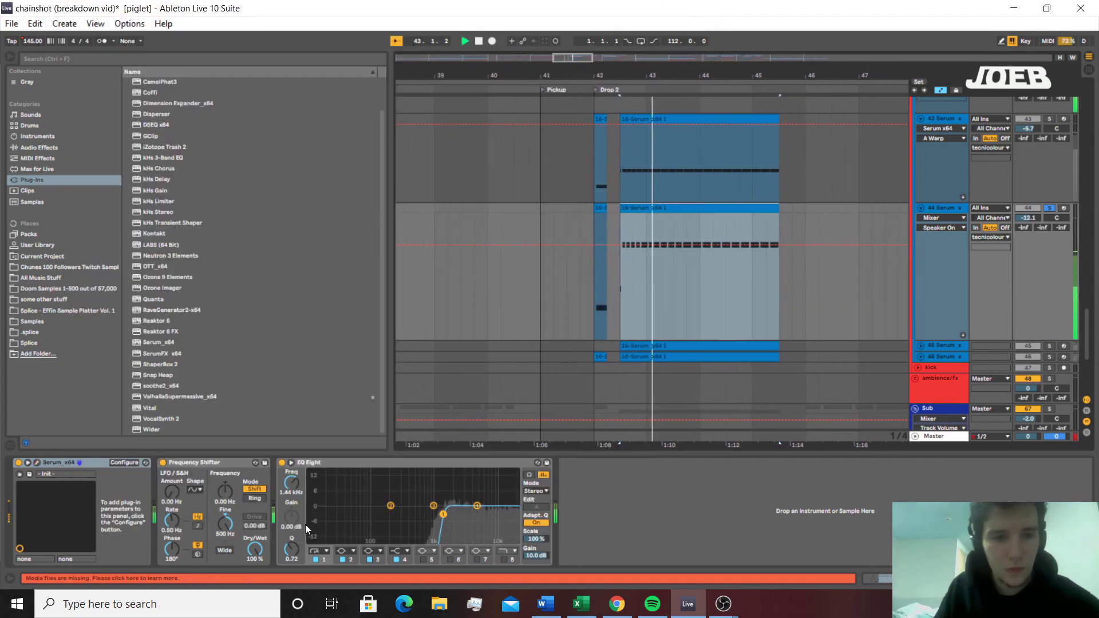
Examine the Frequency Shifter's Fine setting on track 44 and replay the Drop 2 clip to hear it
{"action": "key", "text": "space"}
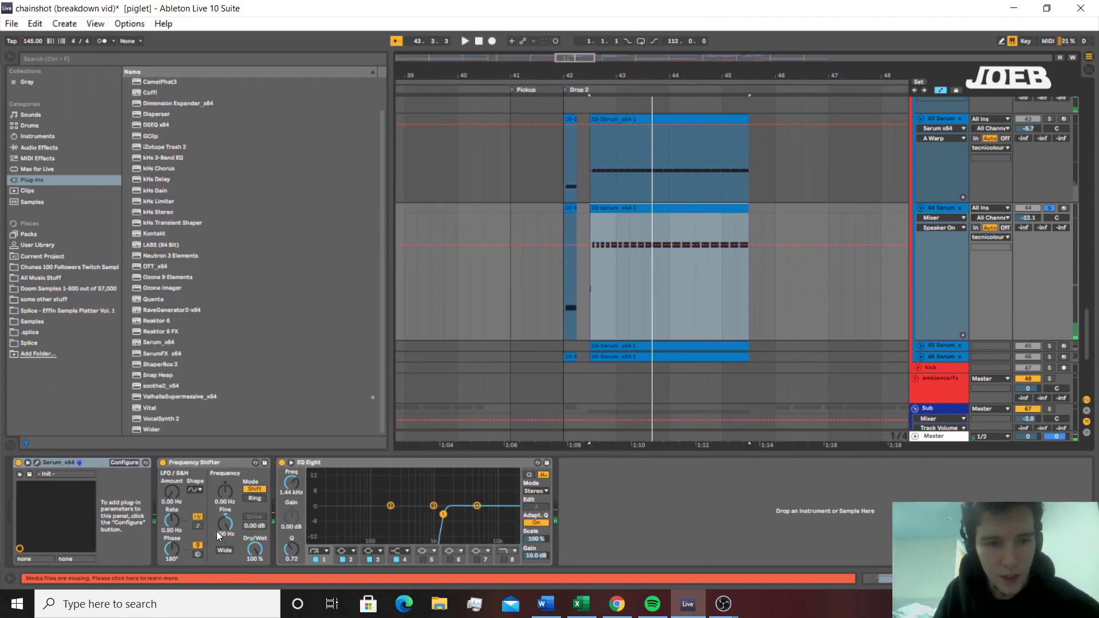
{"action": "left_click", "coordinate": [222, 530]}
{"action": "scroll", "coordinate": [528, 297], "scroll_direction": "down", "scroll_amount": 2}
{"action": "key", "text": "space"}
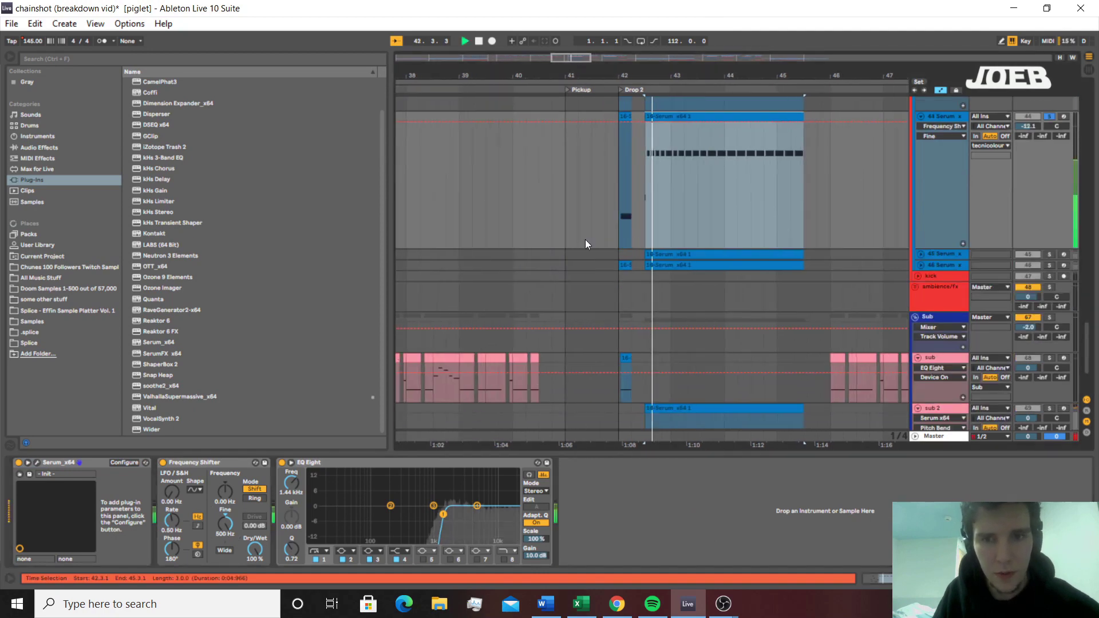
{"action": "key", "text": "space"}
Solo Serum track 45, play its Drop 2 clip and unfold the track
{"action": "left_click", "coordinate": [659, 254]}
{"action": "left_click", "coordinate": [1049, 255]}
{"action": "key", "text": "space"}
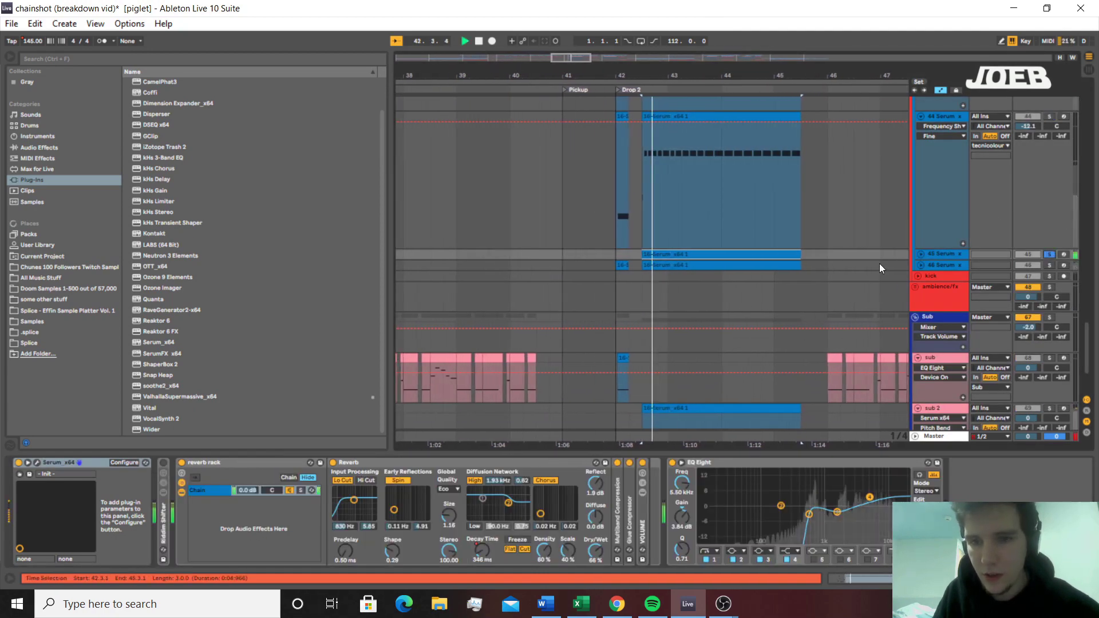
{"action": "left_click", "coordinate": [921, 254]}
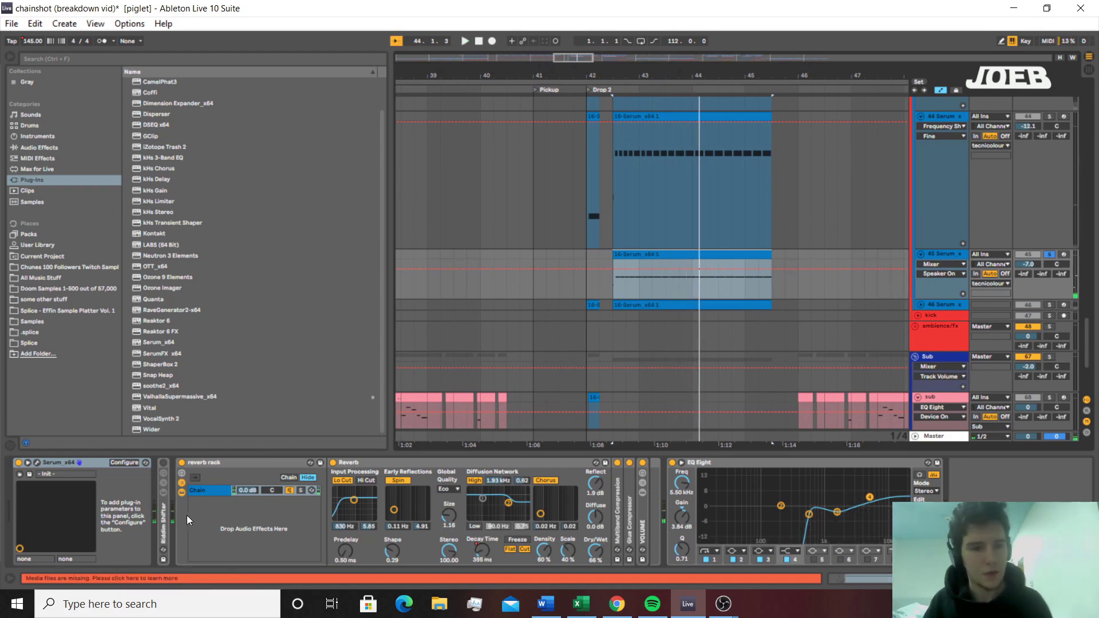
Inspect the Basic Shapes wavetable in Osc A and the Band 24 filter in track 45's Serum
{"action": "left_click", "coordinate": [33, 466]}
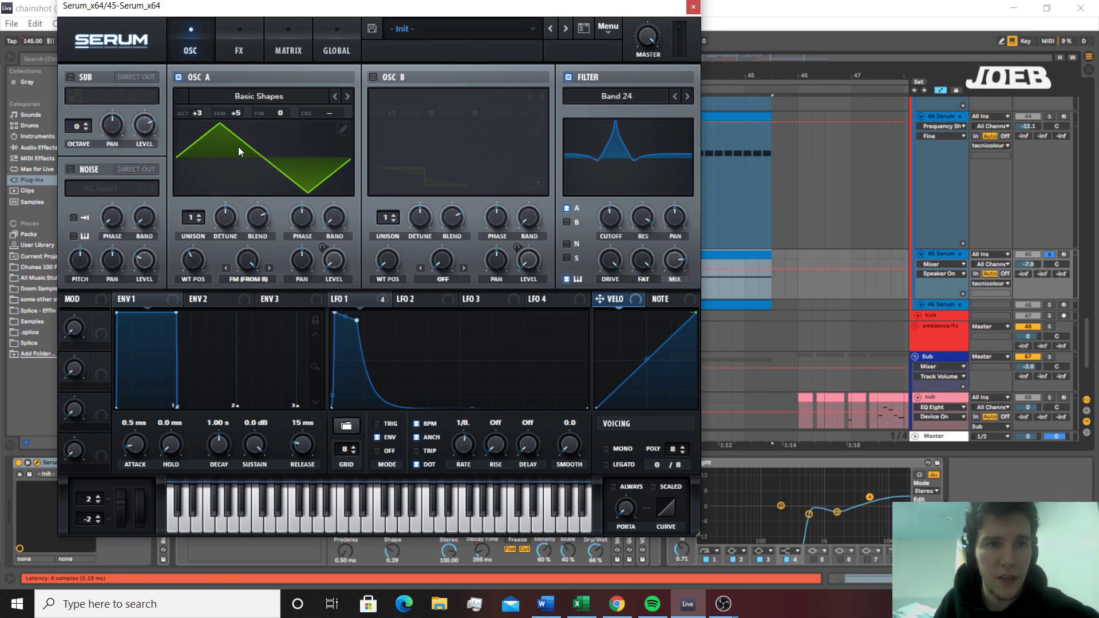
{"action": "left_click", "coordinate": [187, 153]}
{"action": "left_click", "coordinate": [186, 152]}
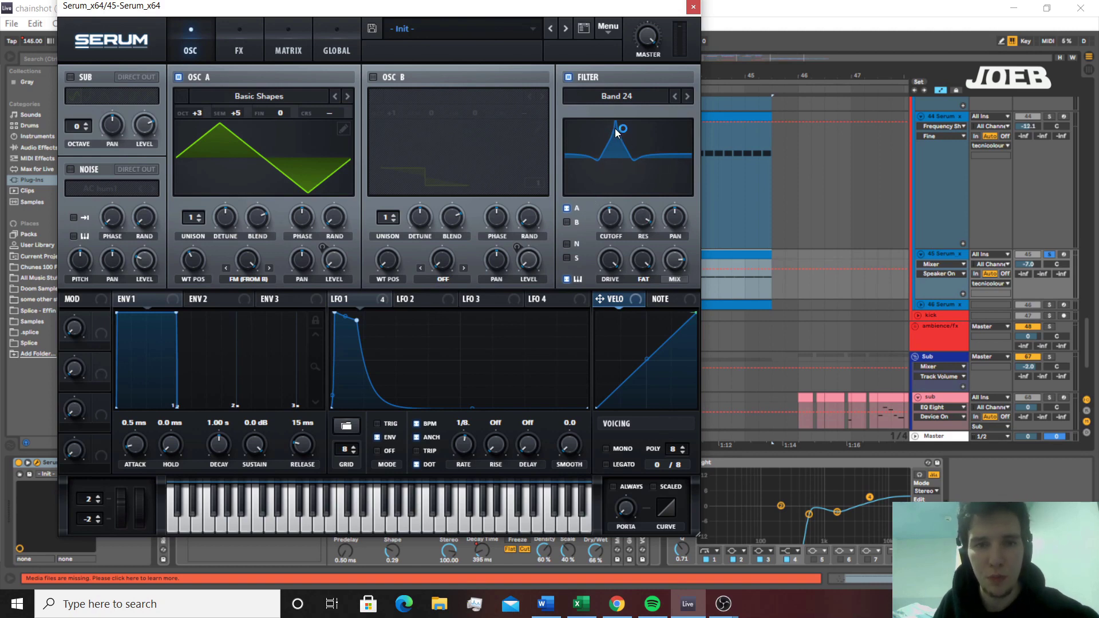
Review track 45's Serum effects, bypassing and re-enabling the Reverb filter during playback to compare the sound
{"action": "left_click", "coordinate": [226, 41]}
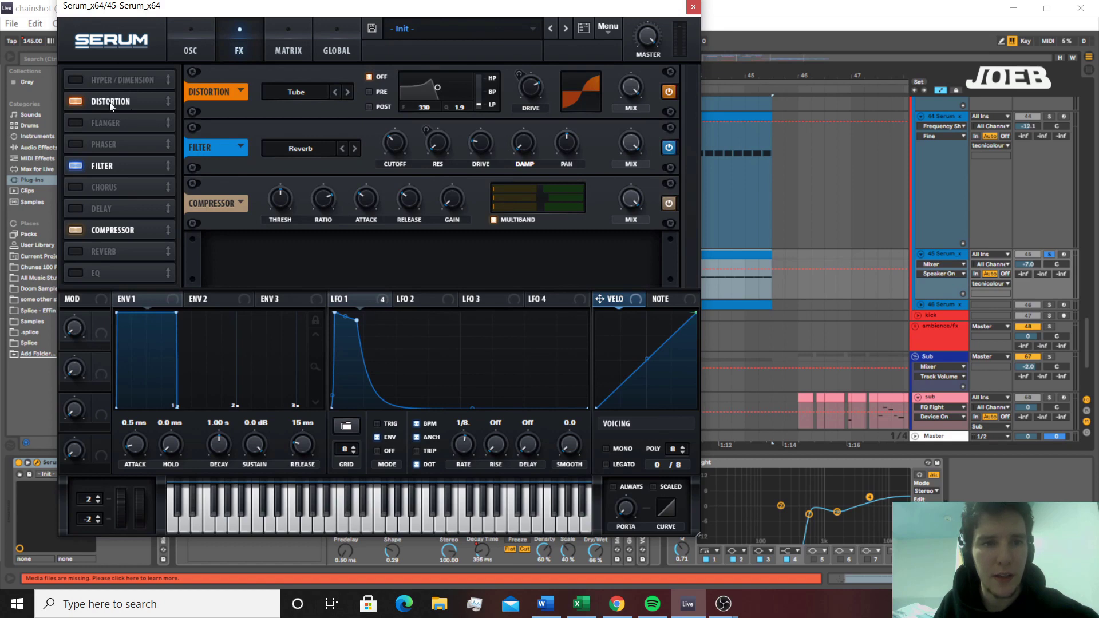
{"action": "left_click", "coordinate": [77, 172]}
{"action": "left_click", "coordinate": [77, 172]}
{"action": "left_click", "coordinate": [77, 171]}
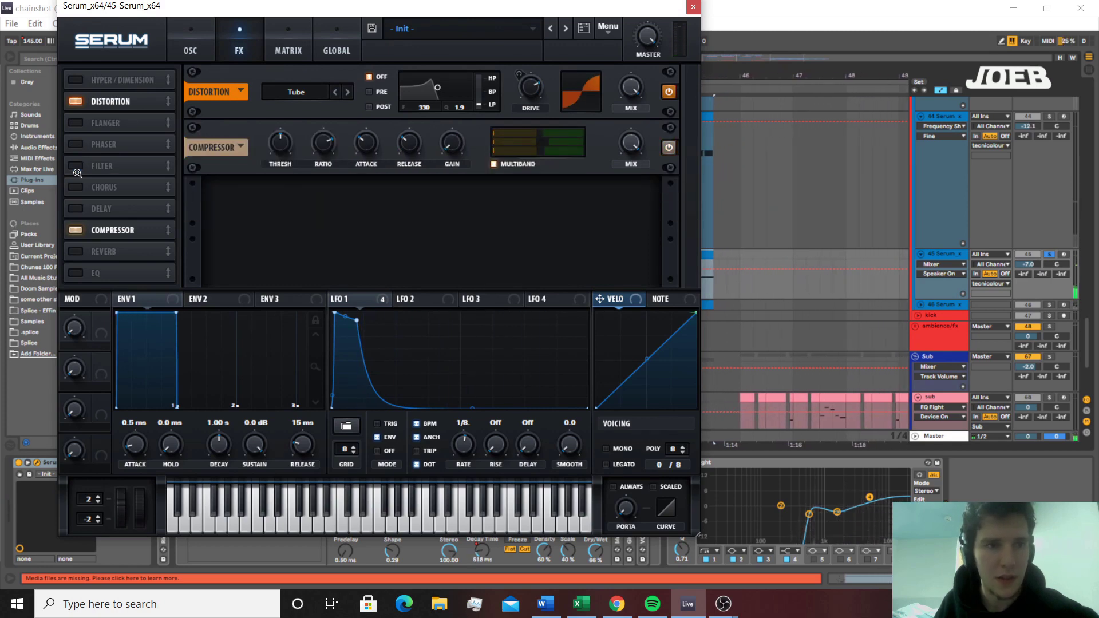
{"action": "left_click", "coordinate": [76, 172]}
{"action": "key", "text": "space"}
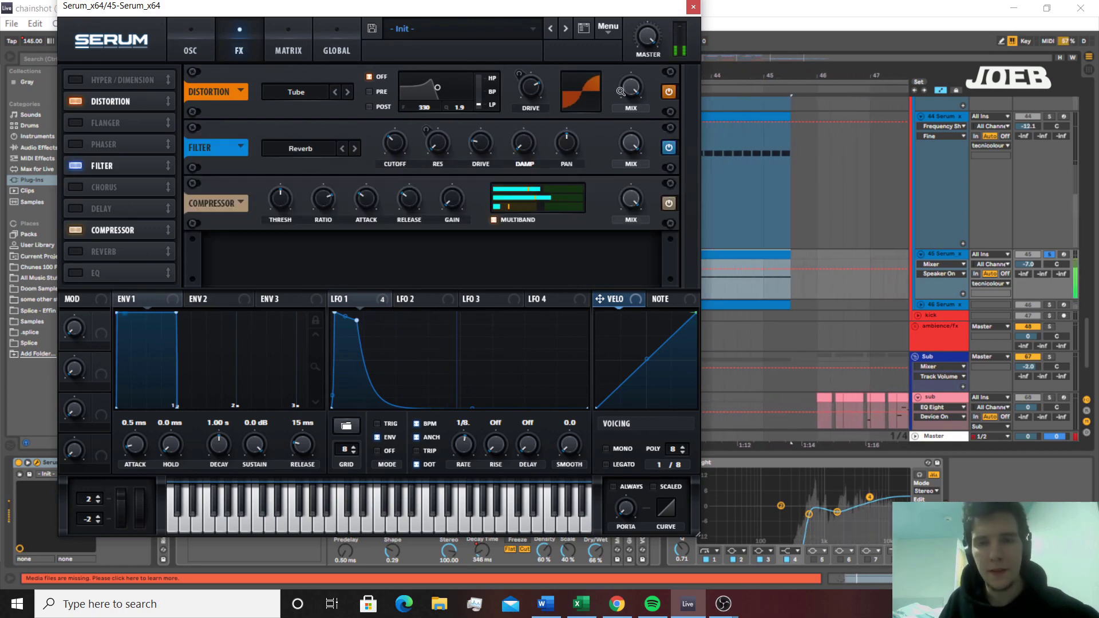
Close Serum and switch track 45's reverb rack off and back on to compare the sound
{"action": "left_click", "coordinate": [693, 7]}
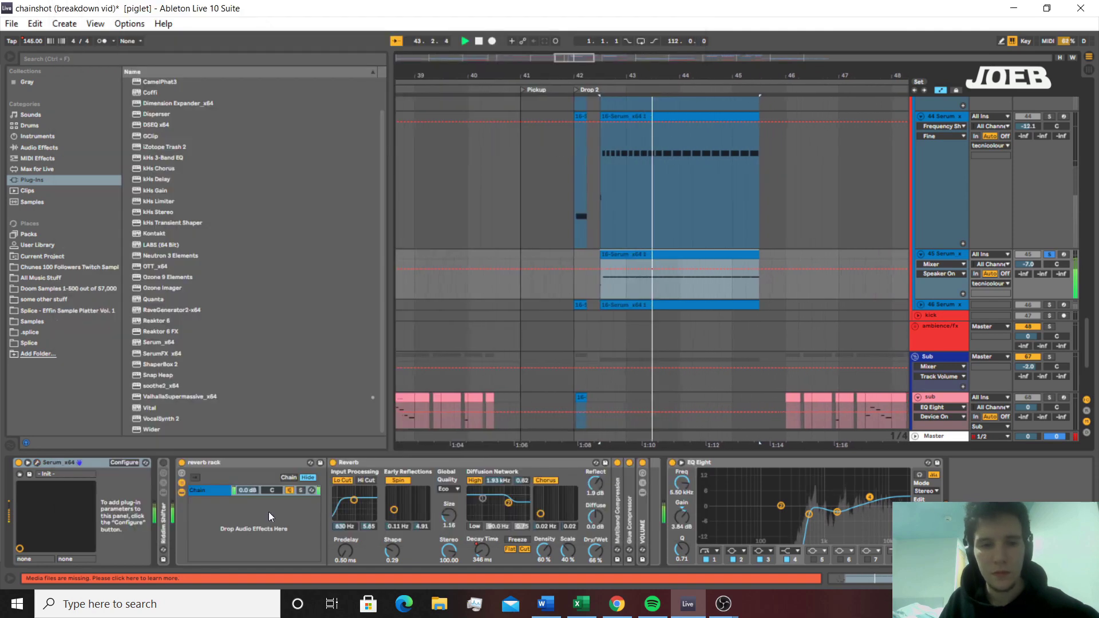
{"action": "left_click", "coordinate": [182, 463]}
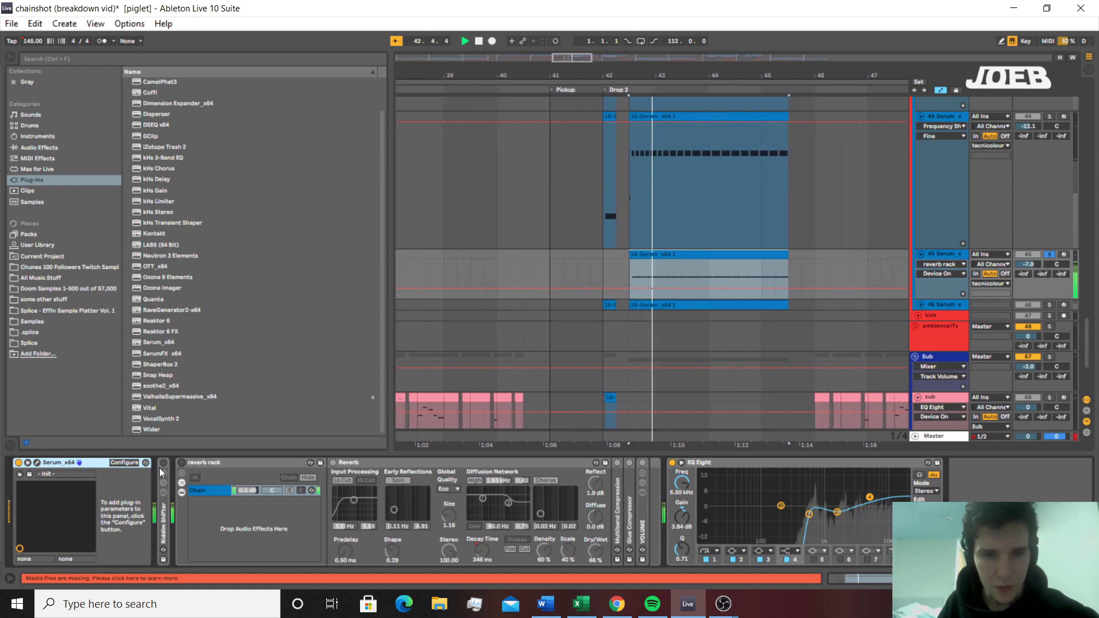
{"action": "left_click", "coordinate": [182, 463]}
{"action": "left_click", "coordinate": [183, 463]}
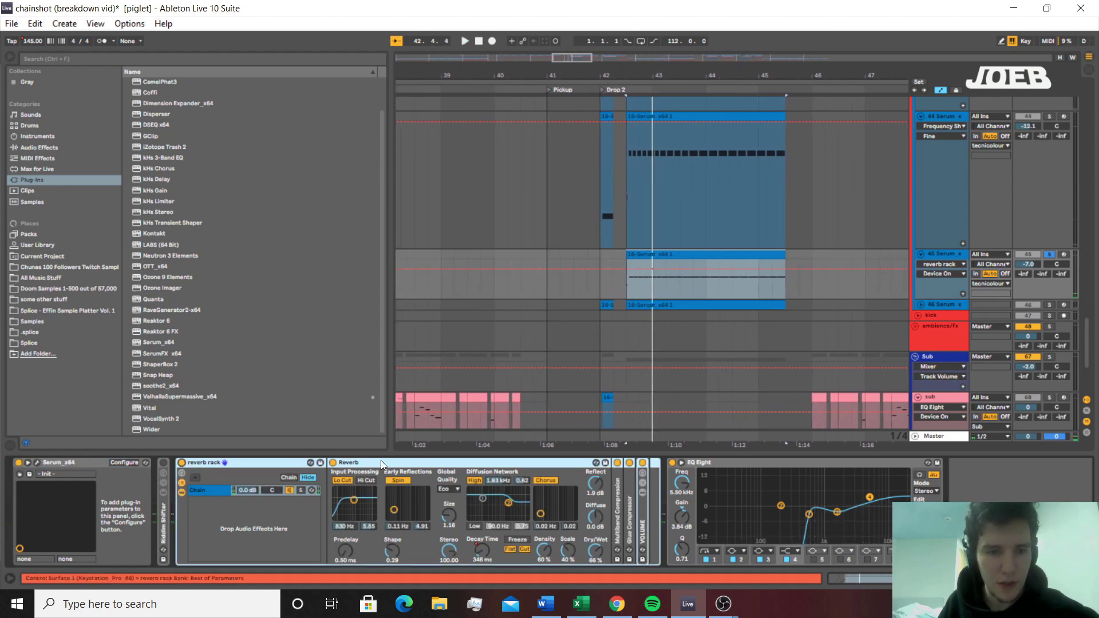
Fold the Reverb device inside track 45's reverb rack and play the clip
{"action": "double_click", "coordinate": [390, 463]}
{"action": "key", "text": "space"}
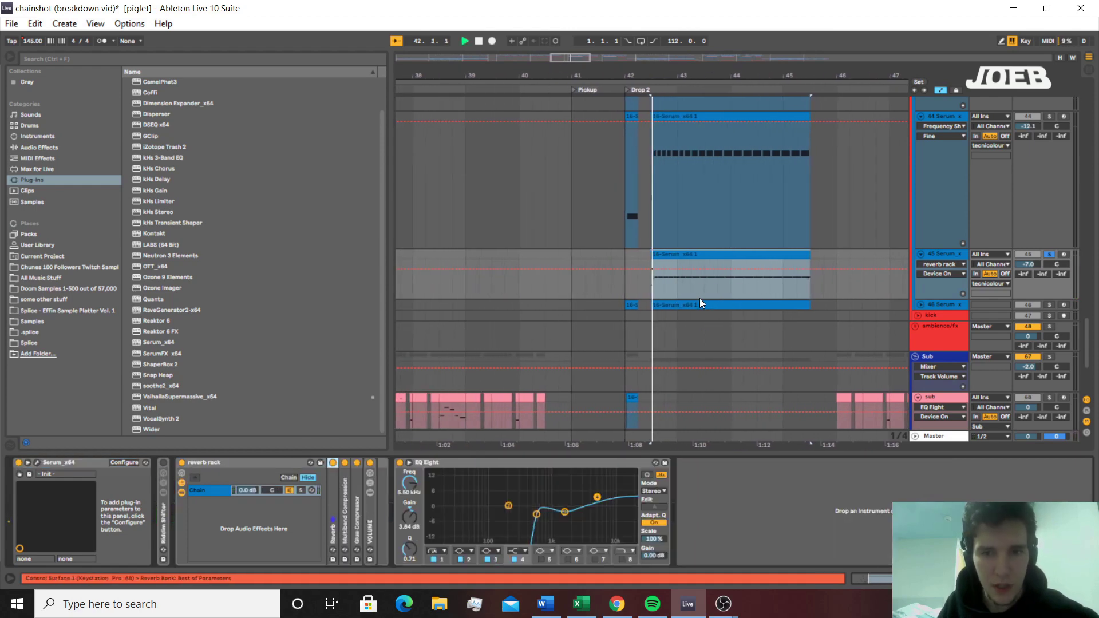
{"action": "key", "text": "space"}
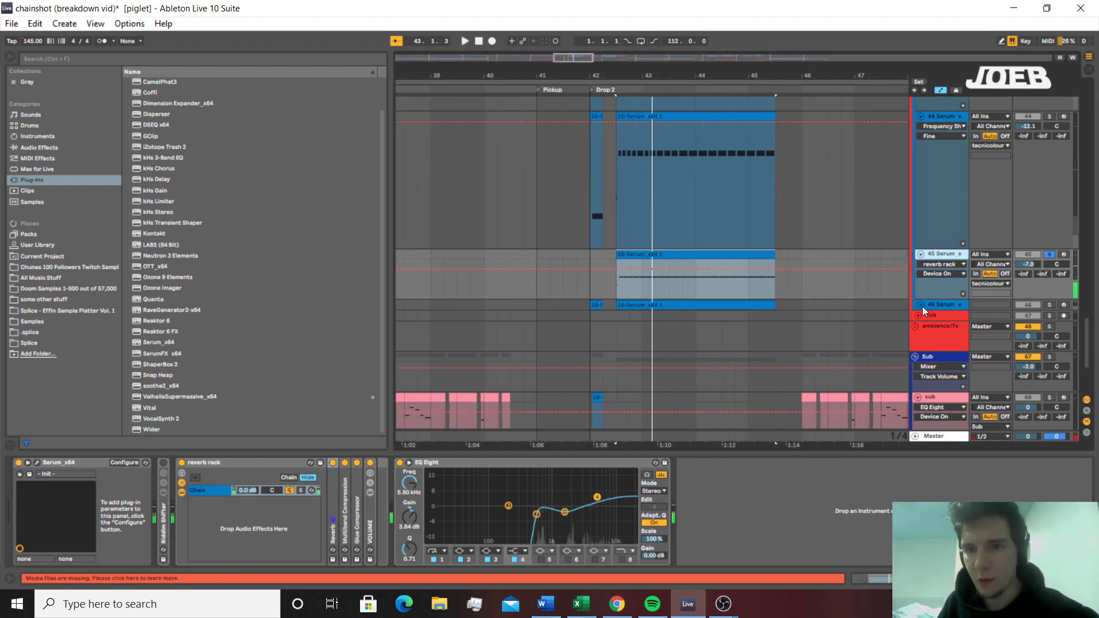
Unfold and solo Serum track 46, select its long Drop 2 clip and play it on its own
{"action": "left_click", "coordinate": [922, 307]}
{"action": "left_click", "coordinate": [1056, 309]}
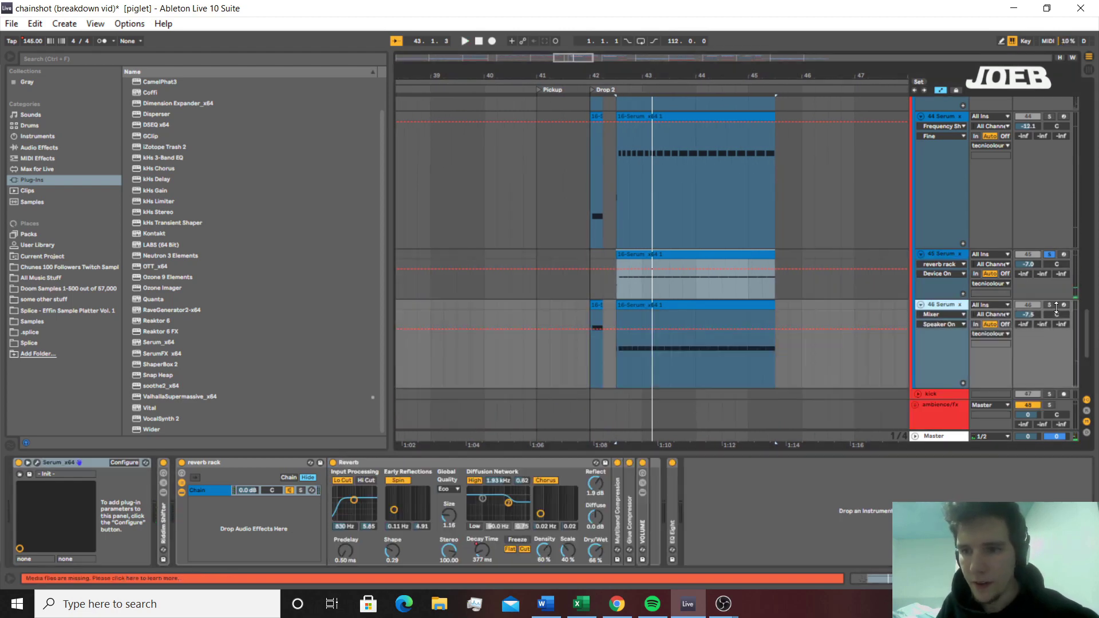
{"action": "left_click", "coordinate": [660, 305]}
{"action": "scroll", "coordinate": [664, 305], "scroll_direction": "up", "scroll_amount": 5}
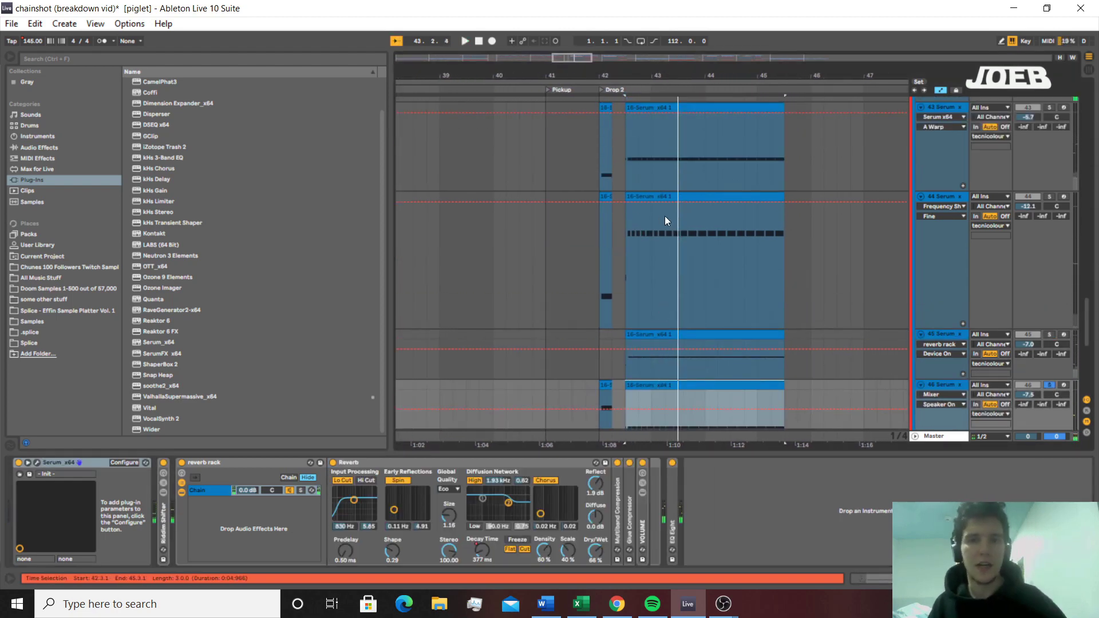
{"action": "scroll", "coordinate": [1050, 342], "scroll_direction": "down", "scroll_amount": 3}
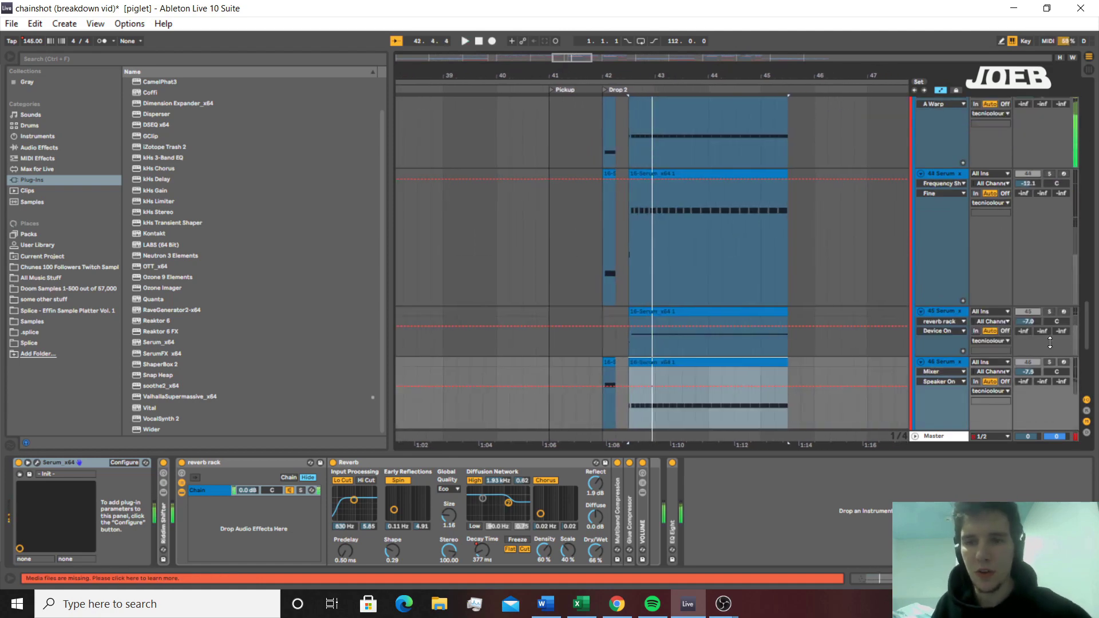
{"action": "left_click", "coordinate": [1050, 362]}
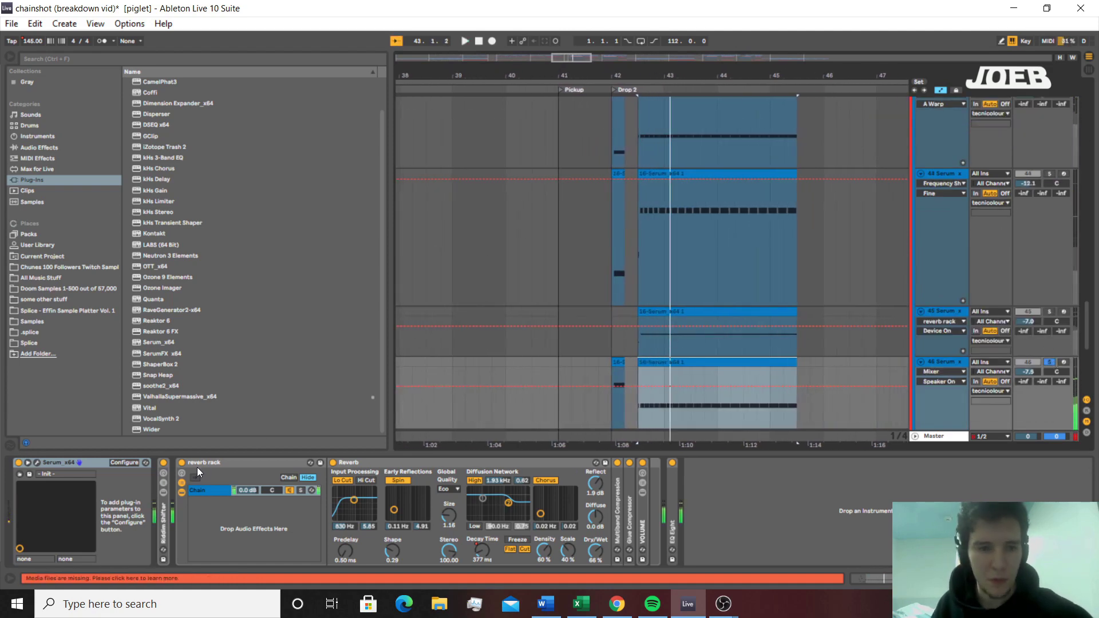
Unfold the EQ Eight on Serum track 46 and play the clip to examine its filtering
{"action": "double_click", "coordinate": [671, 559]}
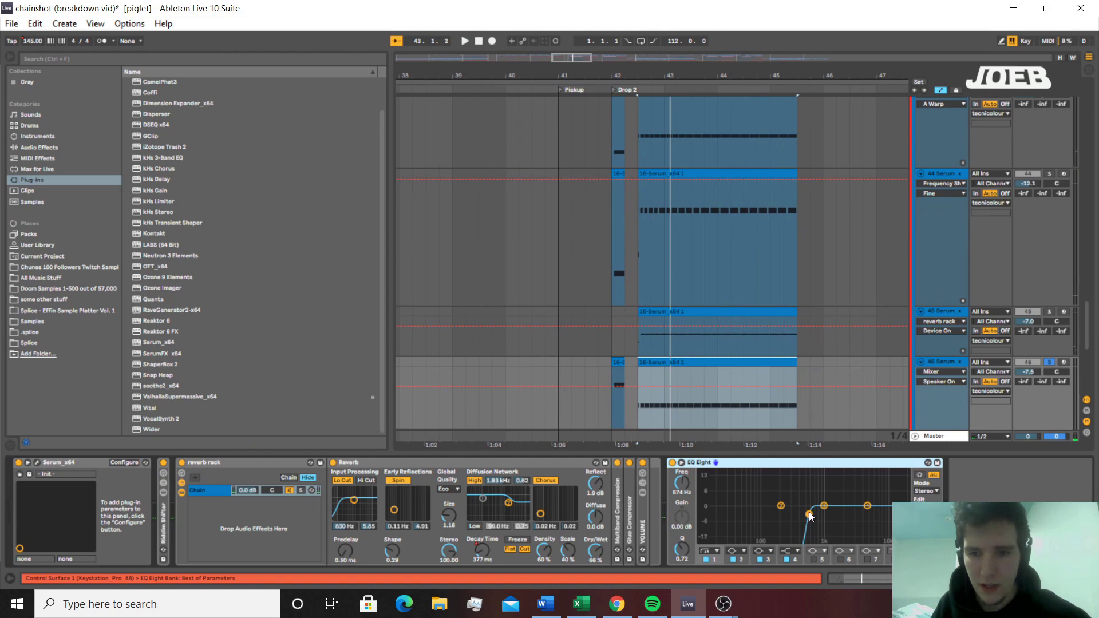
{"action": "scroll", "coordinate": [973, 332], "scroll_direction": "down", "scroll_amount": 3}
{"action": "key", "text": "space"}
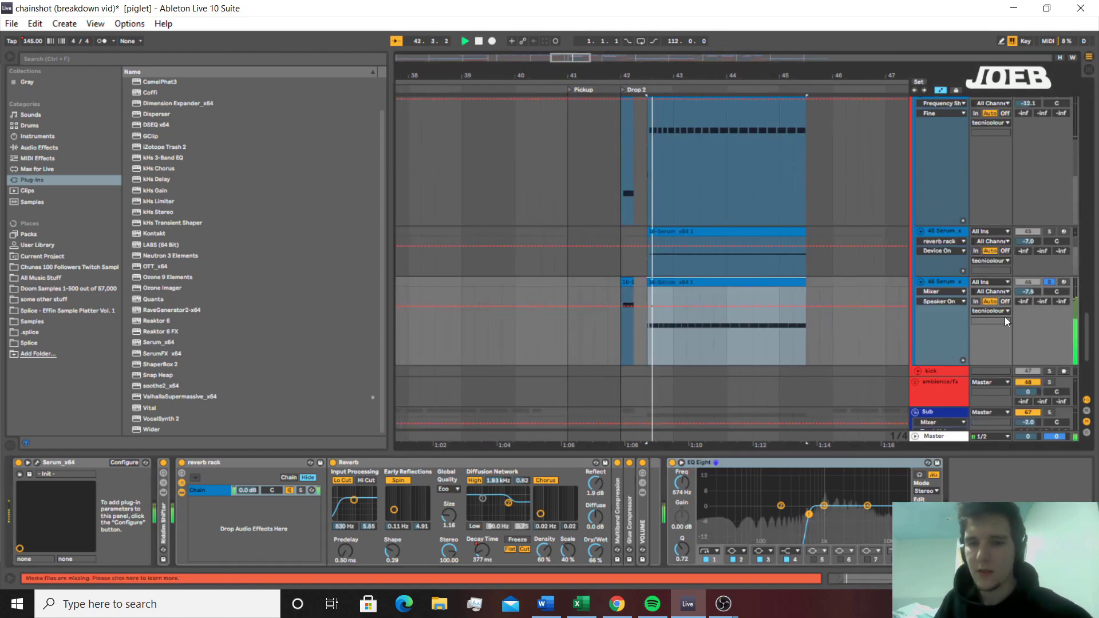
Unsolo track 46, then fold and solo the tecnicolour group to hear its layers together
{"action": "left_click", "coordinate": [1051, 283]}
{"action": "scroll", "coordinate": [825, 268], "scroll_direction": "up", "scroll_amount": 5}
{"action": "scroll", "coordinate": [812, 268], "scroll_direction": "up", "scroll_amount": 2}
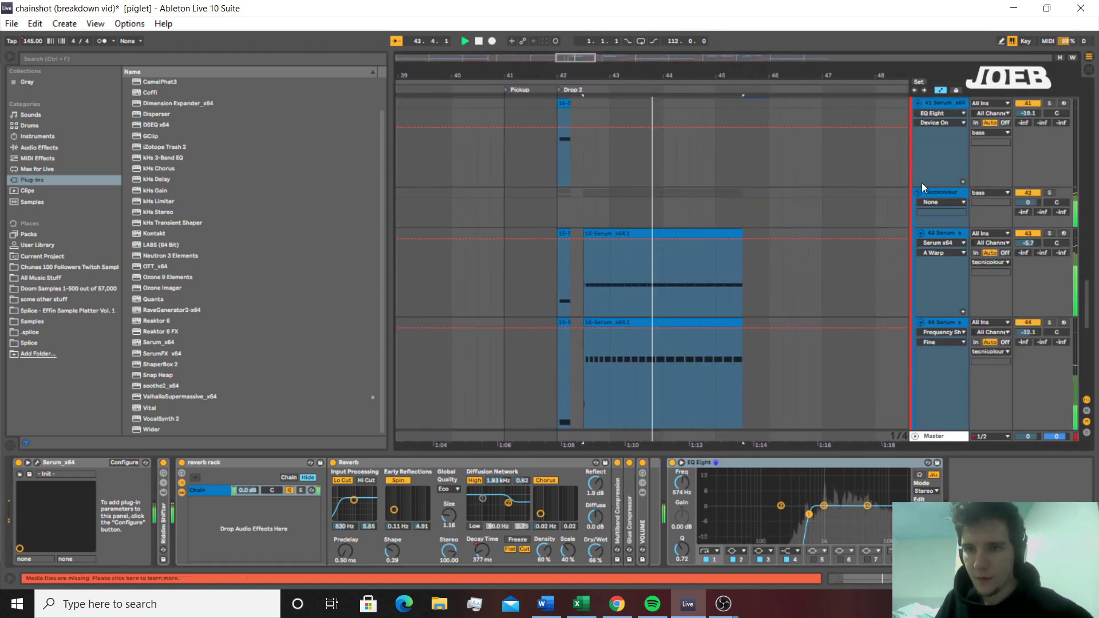
{"action": "left_click", "coordinate": [918, 192]}
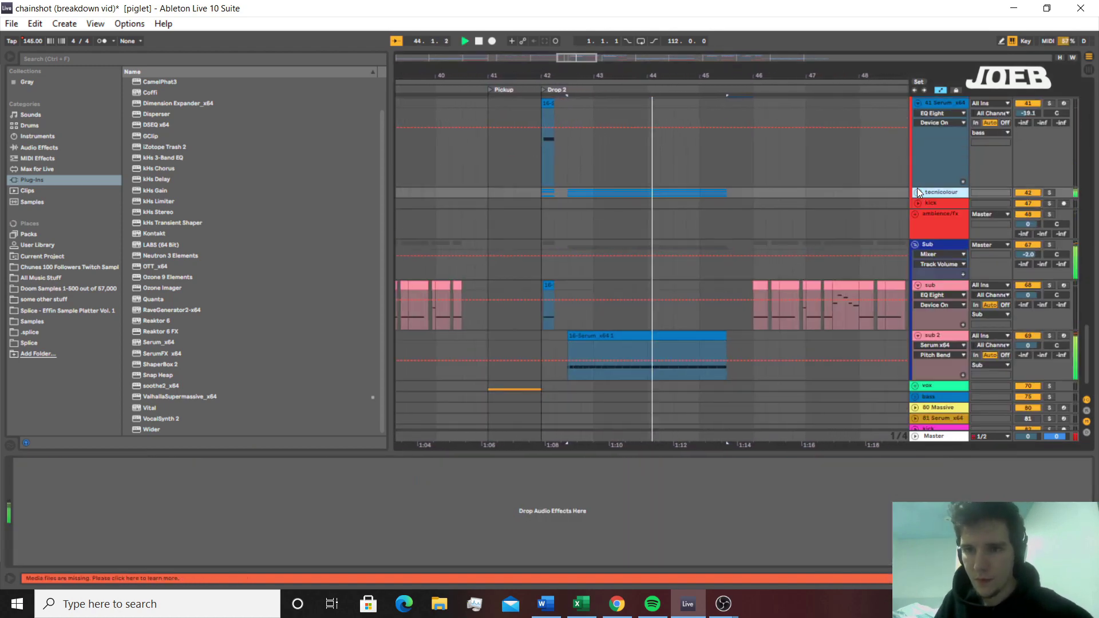
{"action": "left_click", "coordinate": [1051, 193]}
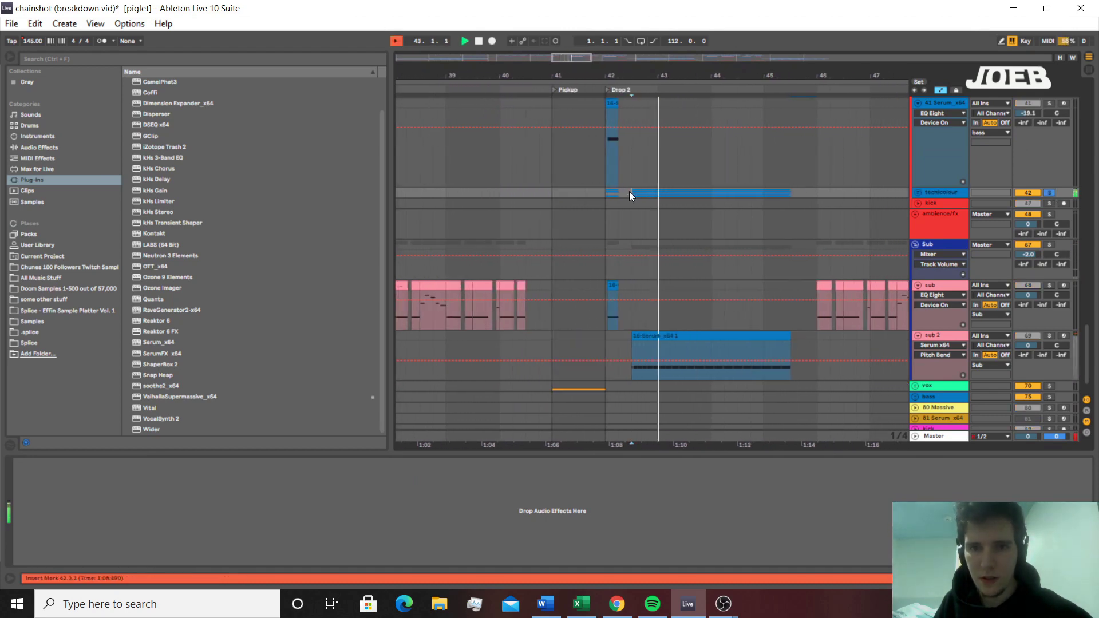
Solo dog track 34 and play its short clips from bar 39 and its long Drop 2 clip
{"action": "scroll", "coordinate": [629, 191], "scroll_direction": "up", "scroll_amount": 3}
{"action": "scroll", "coordinate": [761, 216], "scroll_direction": "up", "scroll_amount": 5}
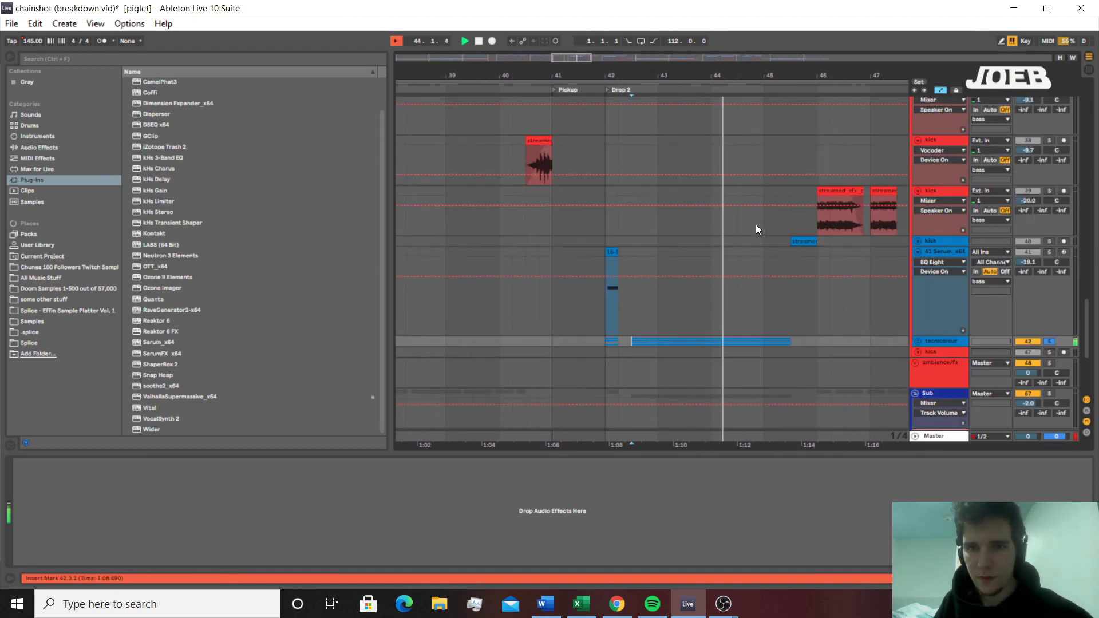
{"action": "scroll", "coordinate": [718, 276], "scroll_direction": "up", "scroll_amount": 4}
{"action": "scroll", "coordinate": [706, 284], "scroll_direction": "up", "scroll_amount": 2}
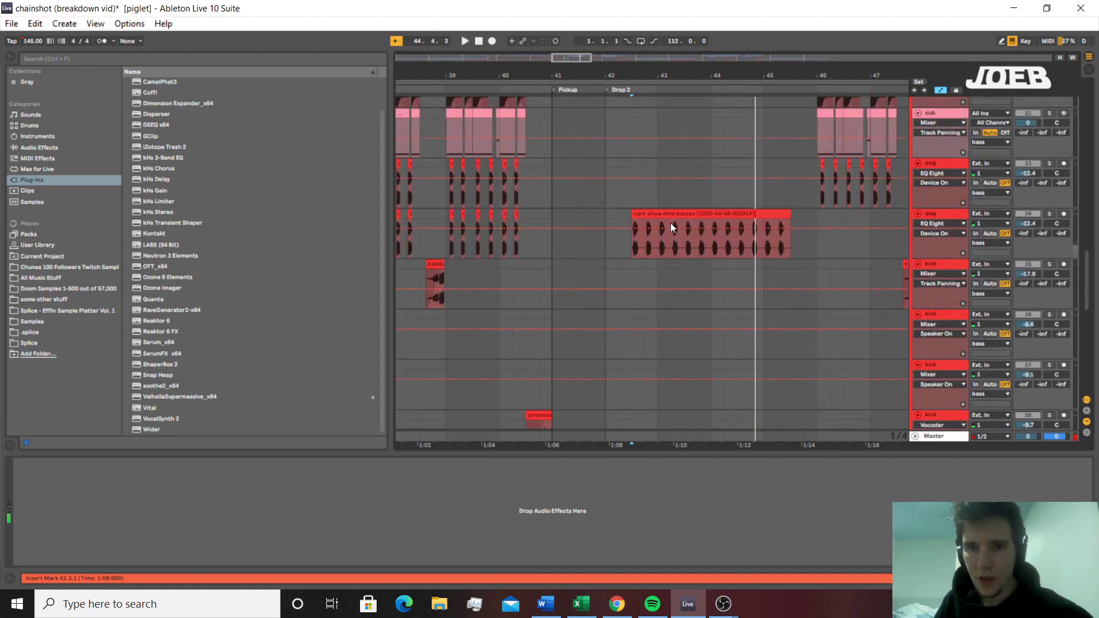
{"action": "left_click", "coordinate": [671, 222]}
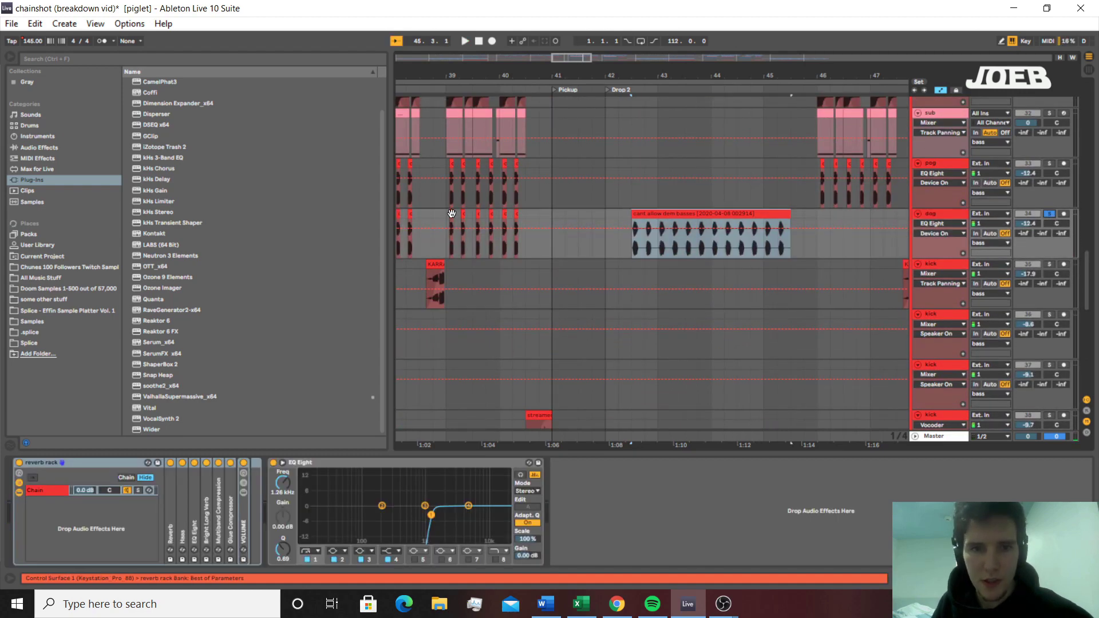
{"action": "left_click", "coordinate": [452, 214]}
{"action": "key", "text": "space"}
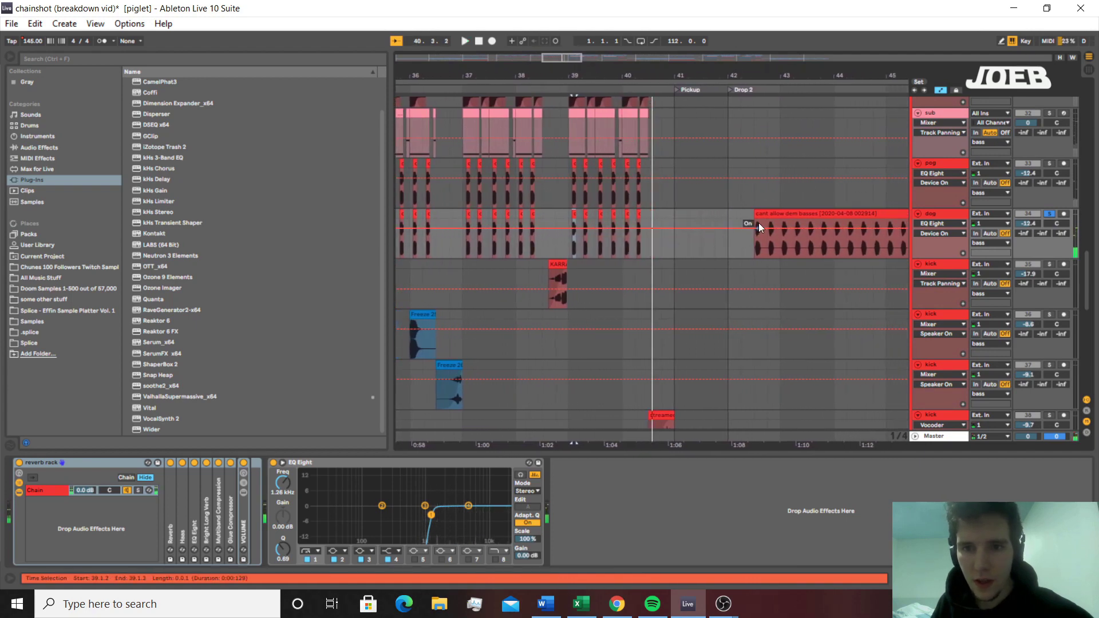
{"action": "left_click", "coordinate": [761, 214]}
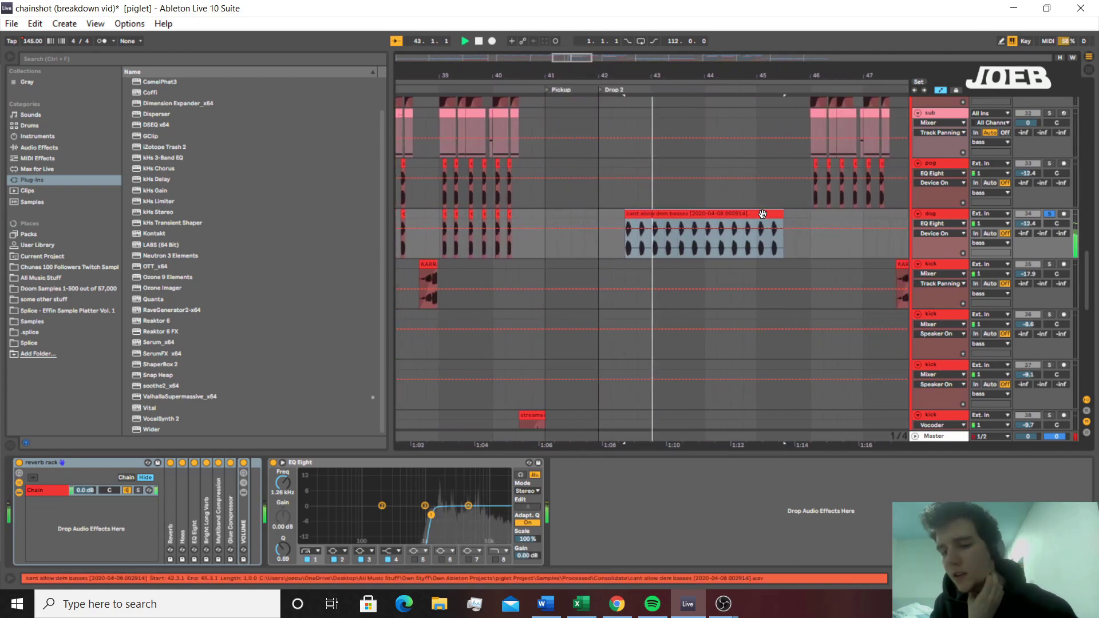
{"action": "key", "text": "space"}
Display the Transposition envelope of track 34's long clip and mark its stretch from 1.3 to 4
{"action": "key", "text": "shift+Tab"}
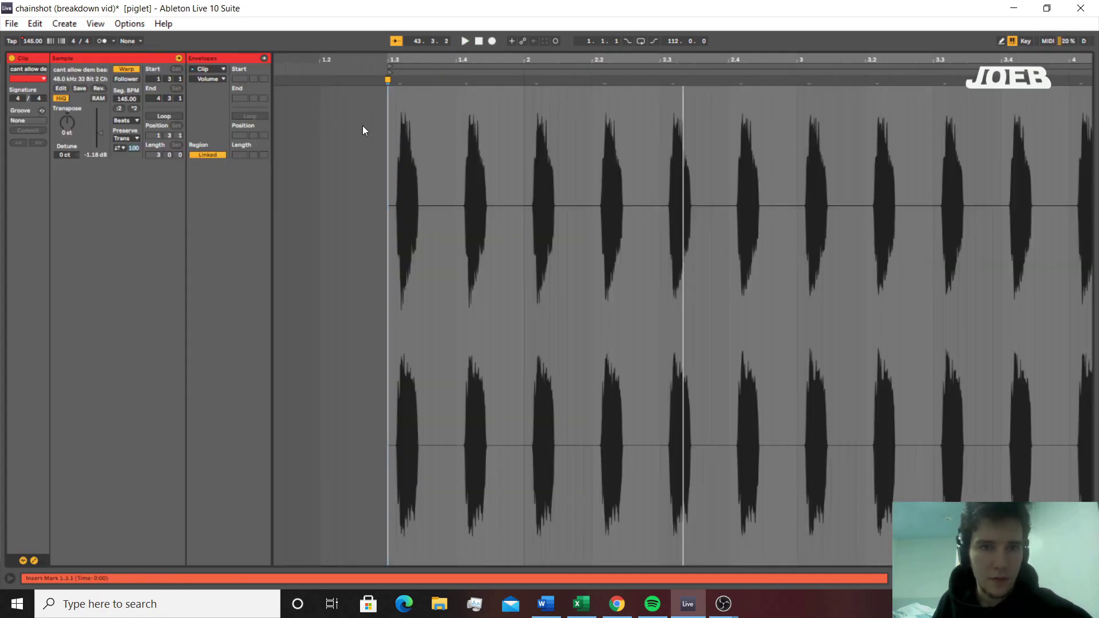
{"action": "left_click", "coordinate": [222, 69]}
{"action": "left_click", "coordinate": [220, 78]}
{"action": "left_click", "coordinate": [218, 81]}
{"action": "left_click", "coordinate": [221, 95]}
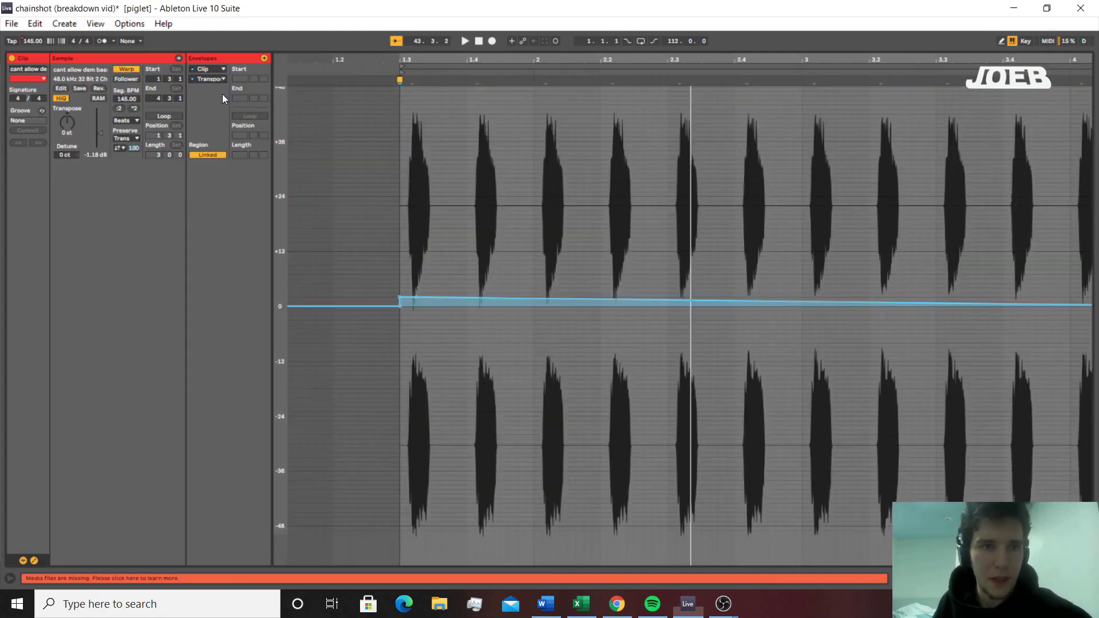
{"action": "left_click_drag", "start_coordinate": [400, 273], "coordinate": [1071, 510]}
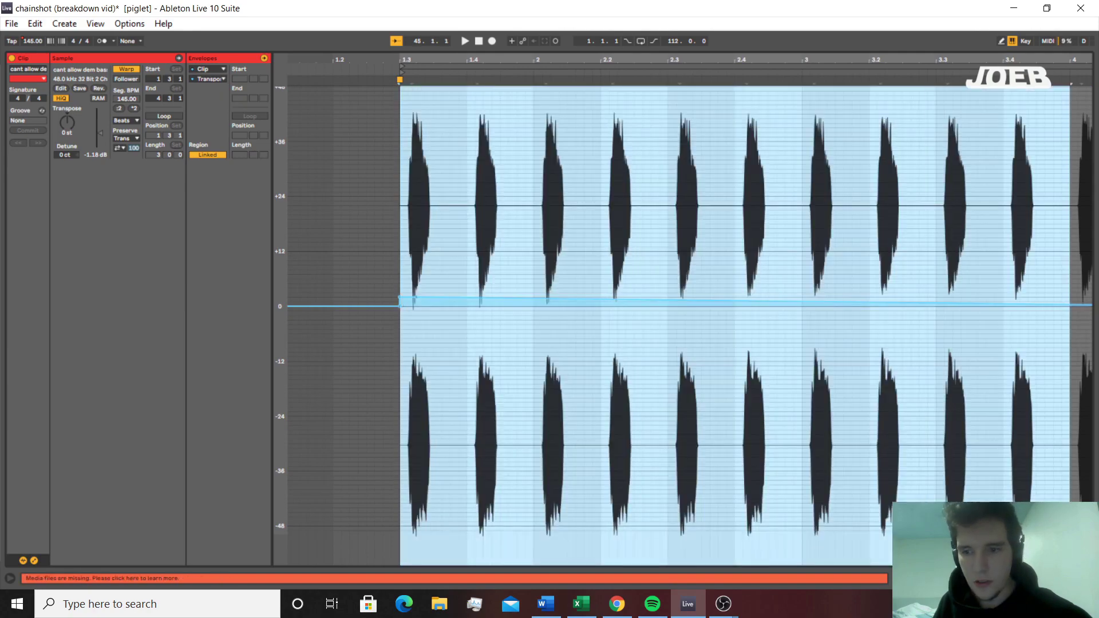
Return from track 34's clip envelope to its device chain and play the long Drop 2 clip
{"action": "key", "text": "space"}
{"action": "left_click", "coordinate": [1050, 503]}
{"action": "key", "text": "shift+Tab"}
{"action": "key", "text": "space"}
Select the Drop 2 clip on Serum track 26, play it soloed and unfold the track
{"action": "scroll", "coordinate": [701, 140], "scroll_direction": "up", "scroll_amount": 8}
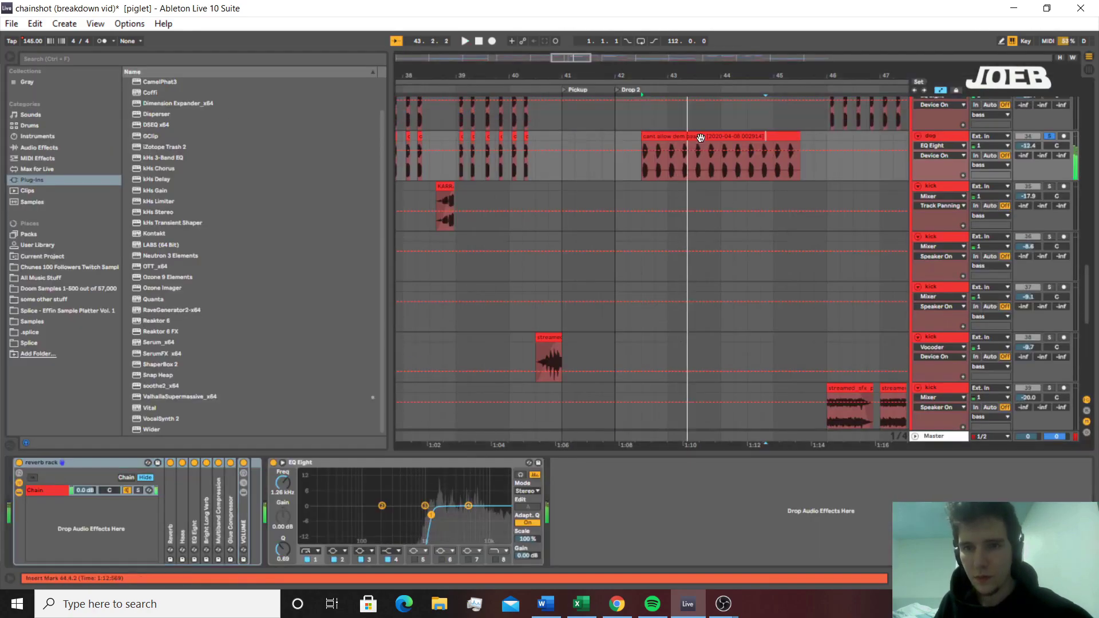
{"action": "scroll", "coordinate": [736, 173], "scroll_direction": "up", "scroll_amount": 5}
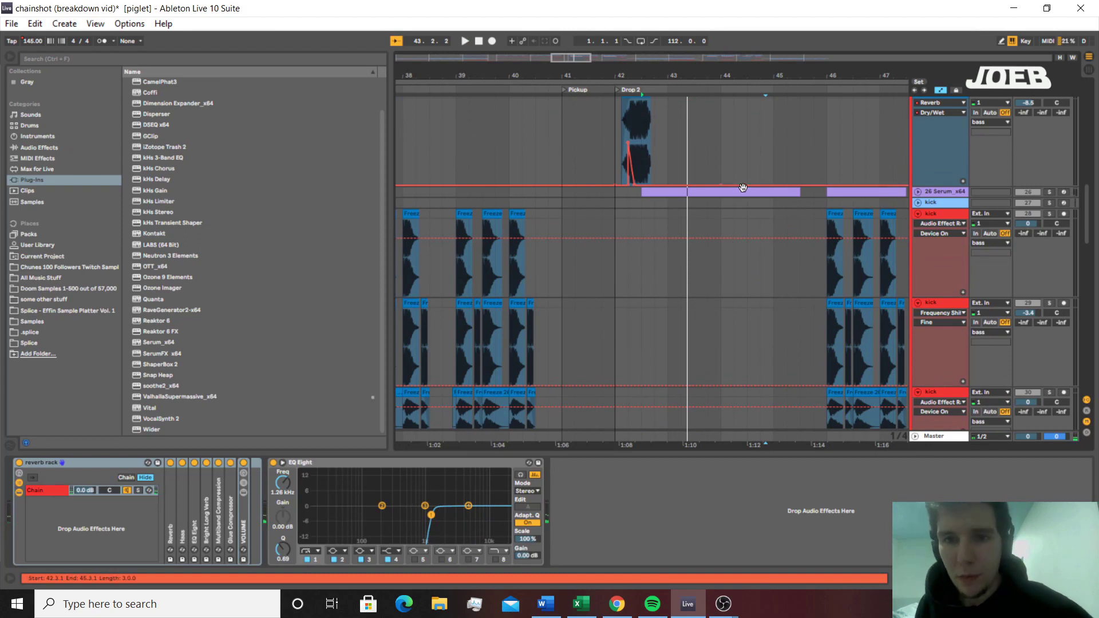
{"action": "left_click", "coordinate": [740, 194]}
{"action": "scroll", "coordinate": [740, 192], "scroll_direction": "up", "scroll_amount": 3}
{"action": "left_click", "coordinate": [733, 259]}
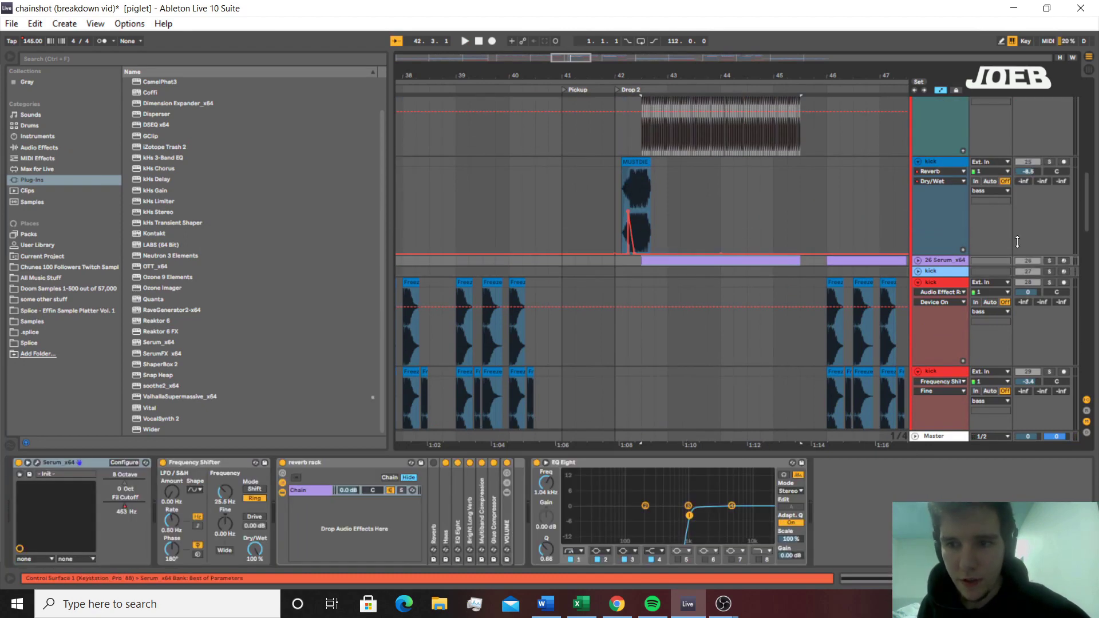
{"action": "key", "text": "space"}
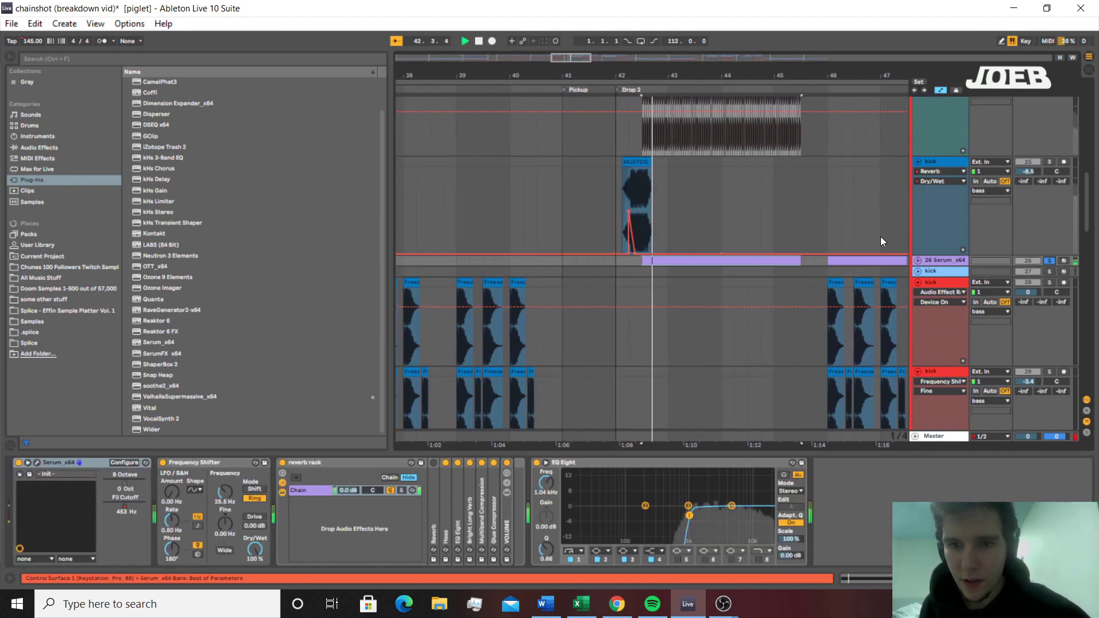
{"action": "left_click", "coordinate": [916, 260]}
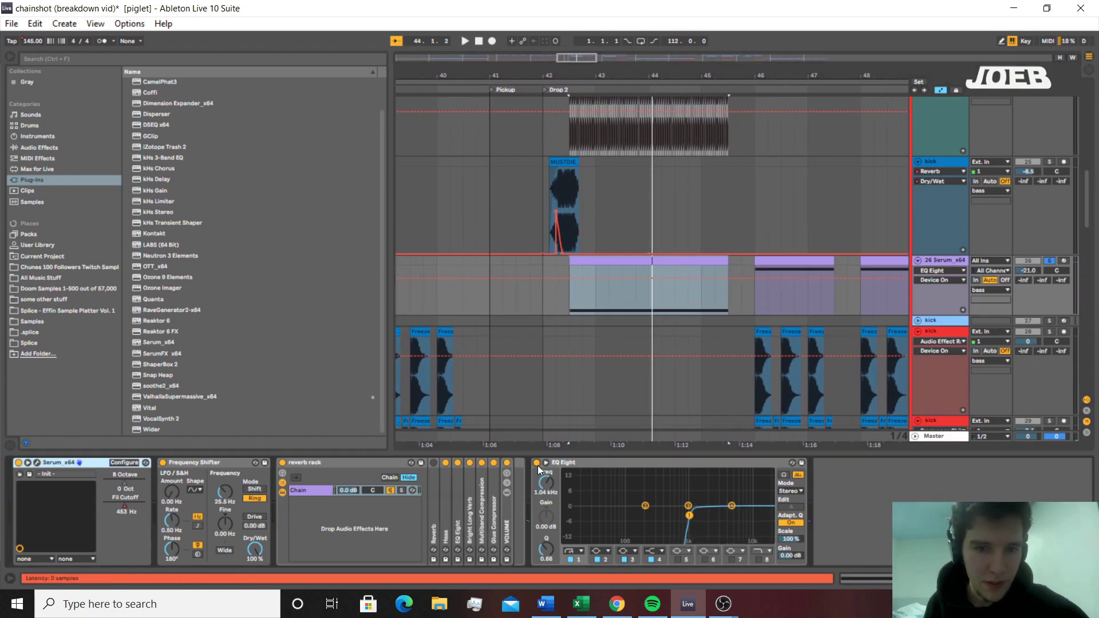
Bypass track 26's Frequency Shifter, reverb rack and EQ Eight, and compare its Serum sound with Osc B off and on
{"action": "left_click", "coordinate": [282, 463]}
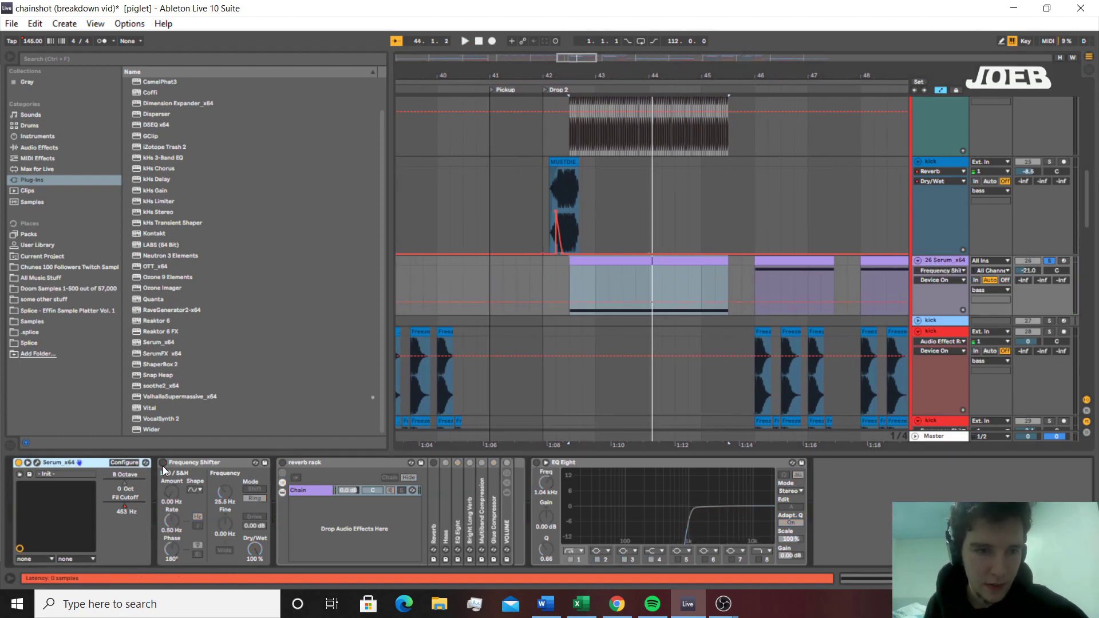
{"action": "left_click", "coordinate": [36, 463]}
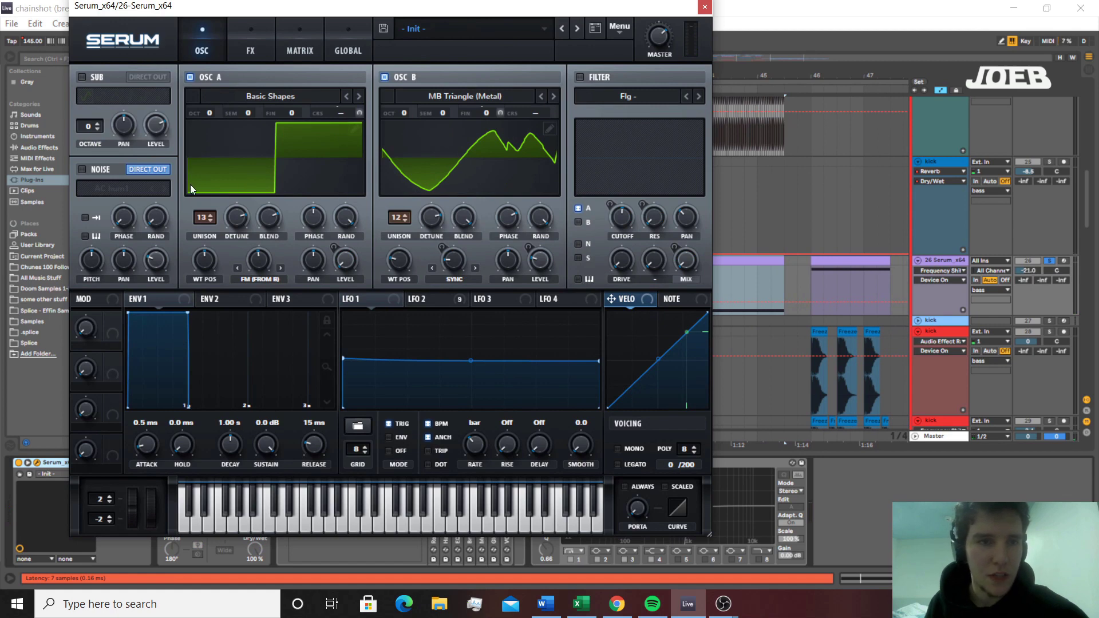
{"action": "left_click", "coordinate": [397, 80]}
{"action": "left_click", "coordinate": [397, 80]}
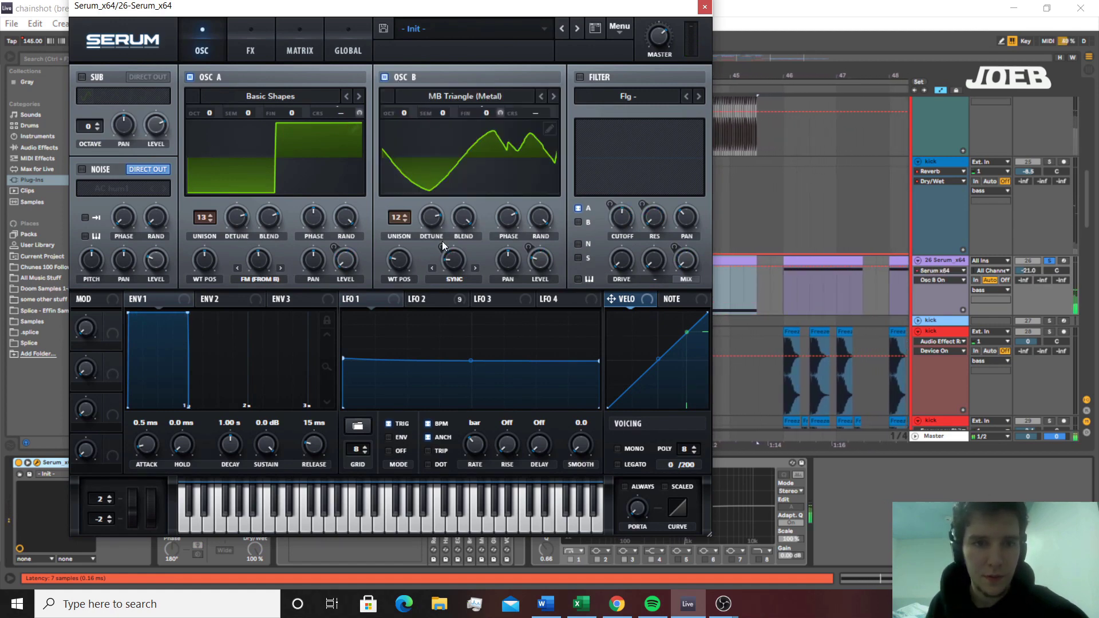
Show Serum's LFO 2 shape and its distortion and multiband compressor effects while auditioning the patch, and close the plugin window
{"action": "left_click", "coordinate": [444, 300]}
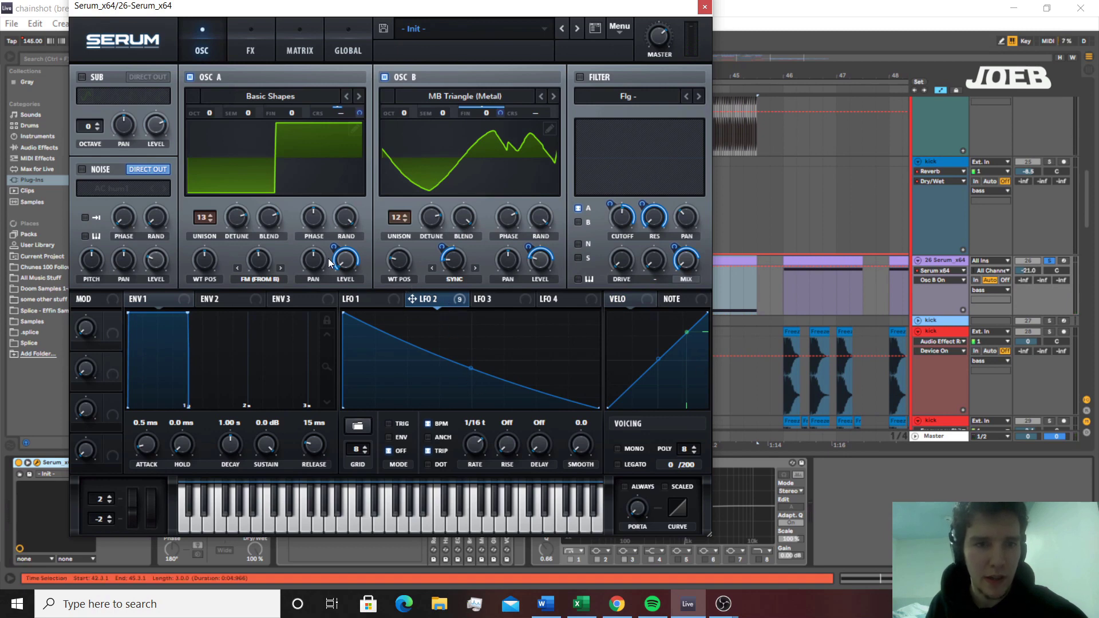
{"action": "key", "text": "space"}
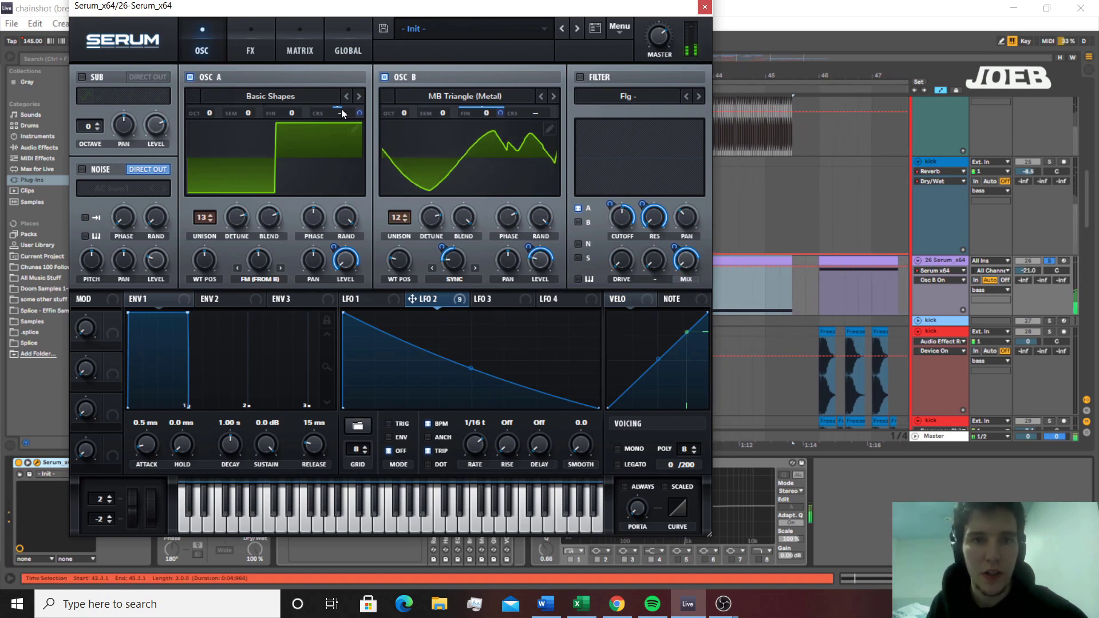
{"action": "left_click_drag", "start_coordinate": [179, 13], "coordinate": [190, 18]}
{"action": "left_click", "coordinate": [256, 43]}
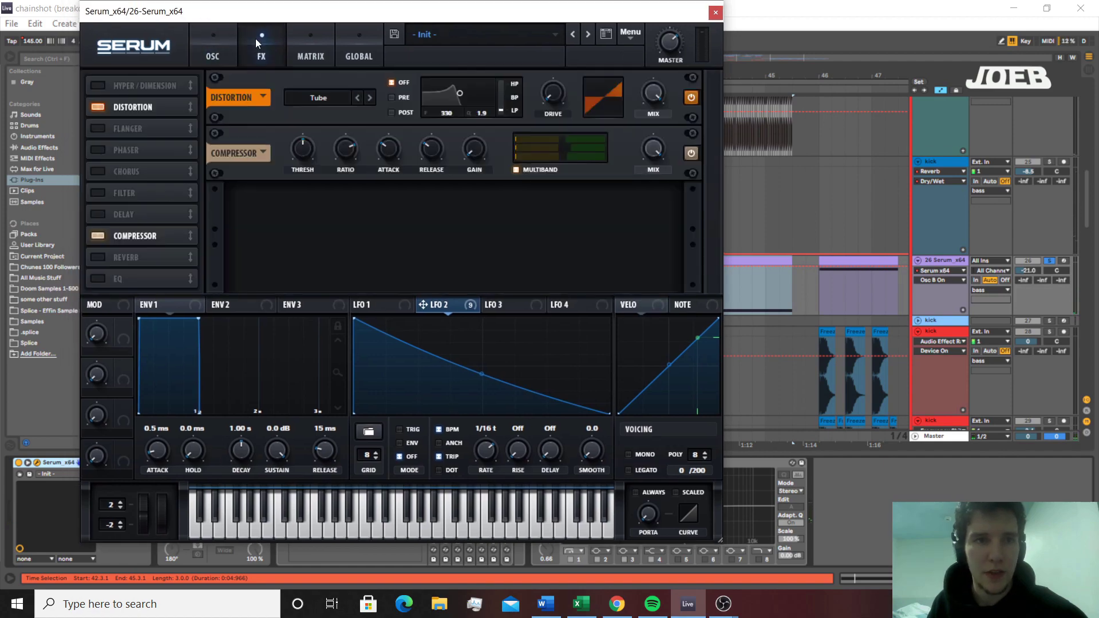
{"action": "left_click", "coordinate": [716, 12]}
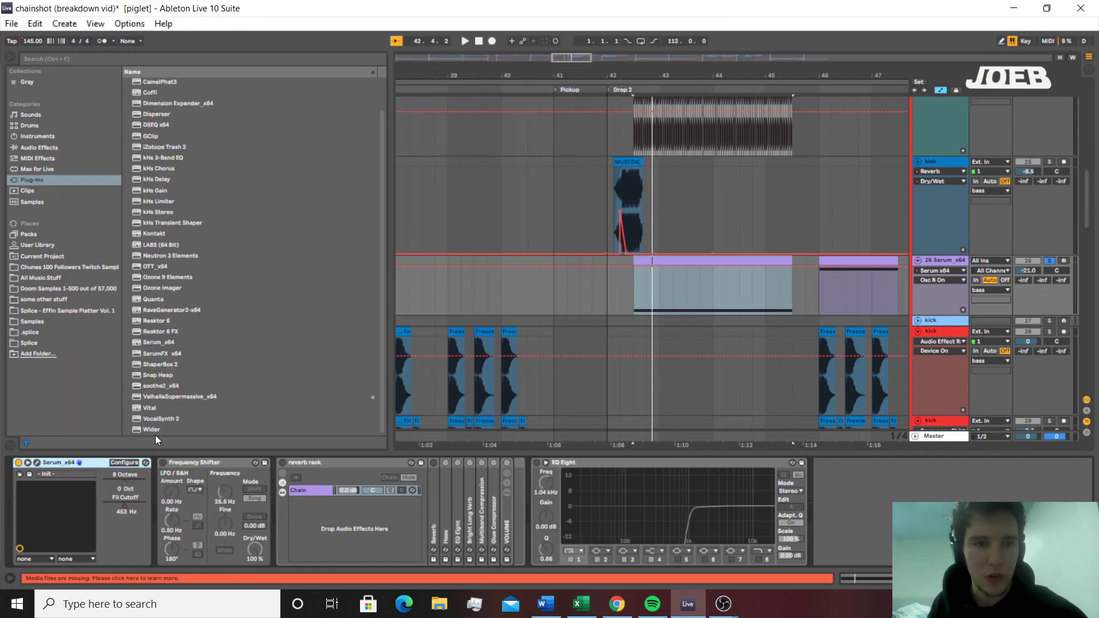
Turn on the Frequency Shifter after Serum and audition the bass with its Ring mode
{"action": "left_click", "coordinate": [172, 464]}
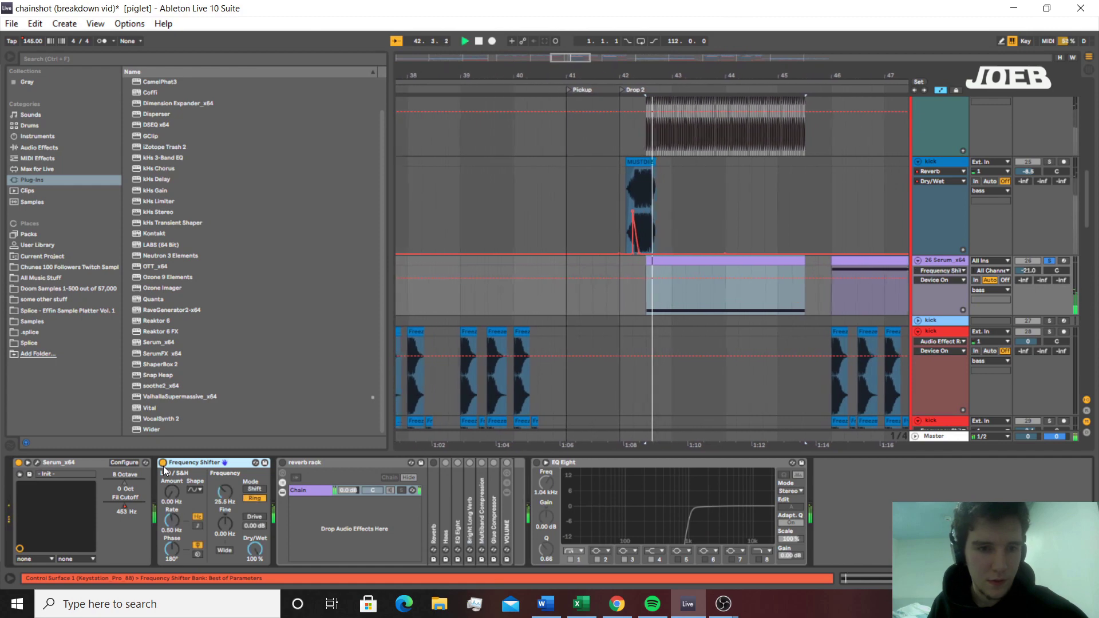
{"action": "left_click", "coordinate": [163, 464]}
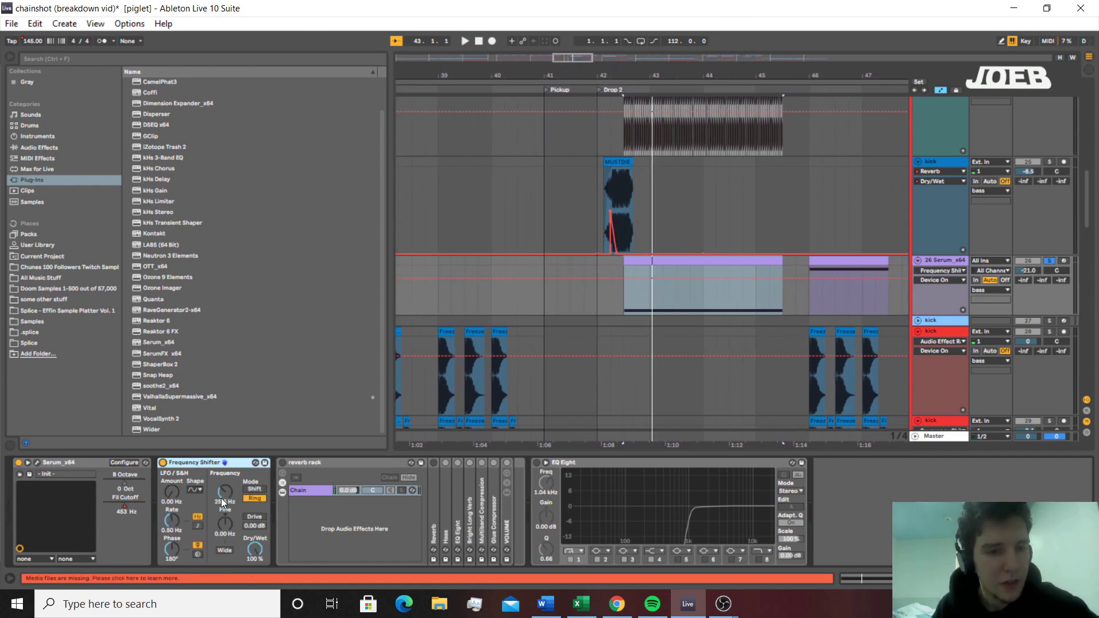
{"action": "key", "text": "space"}
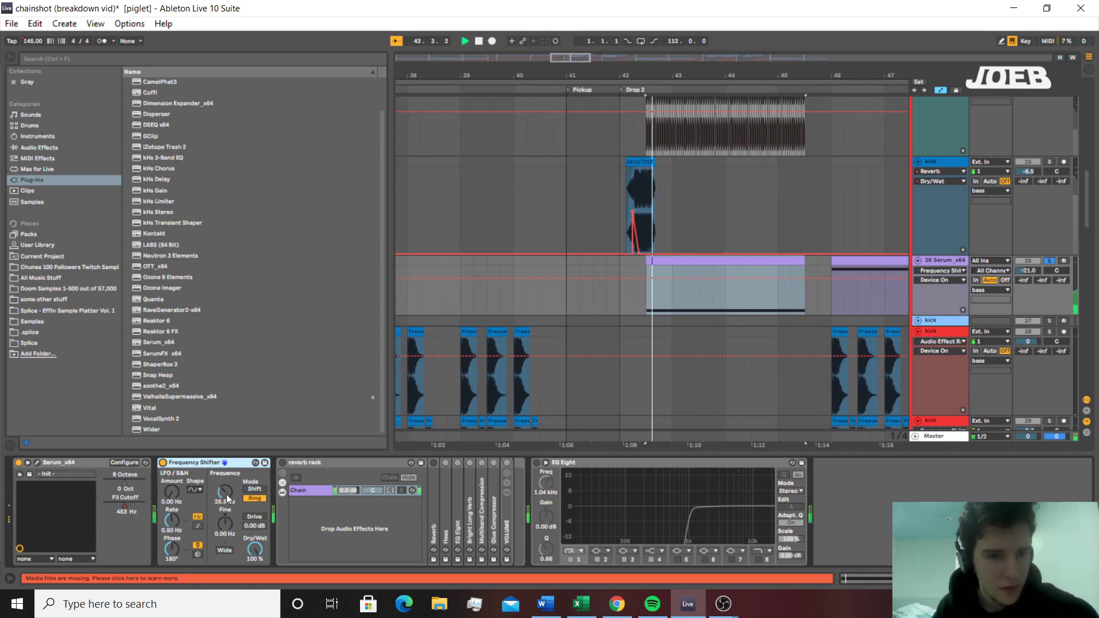
{"action": "key", "text": "space"}
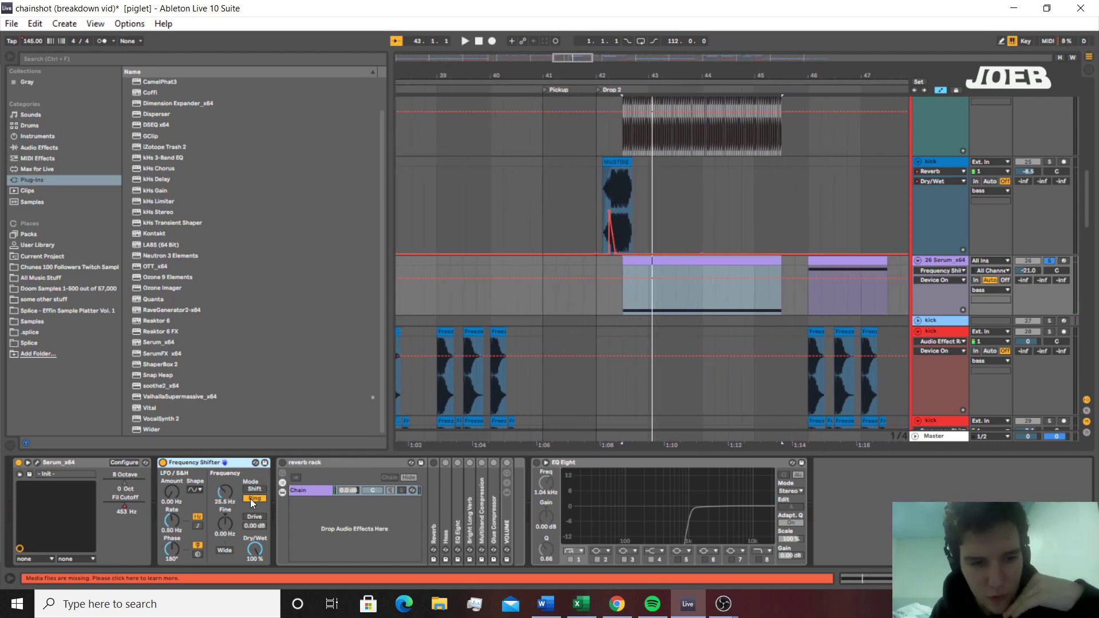
{"action": "key", "text": "space"}
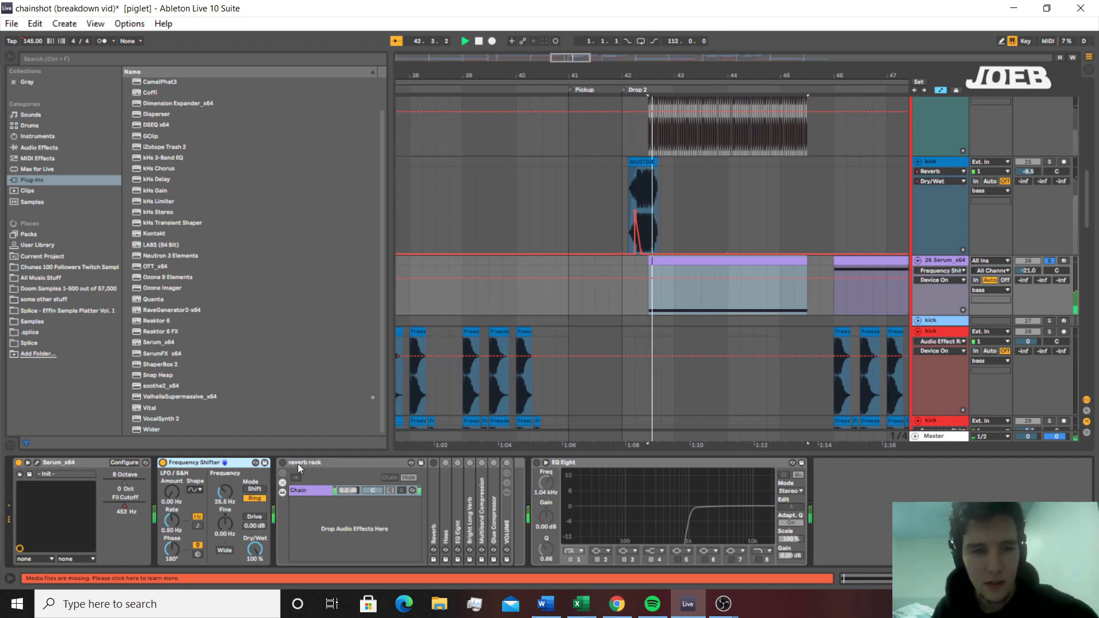
Turn on the reverb rack on the Serum track and briefly expand its Haas delay to show the settings
{"action": "left_click", "coordinate": [284, 463]}
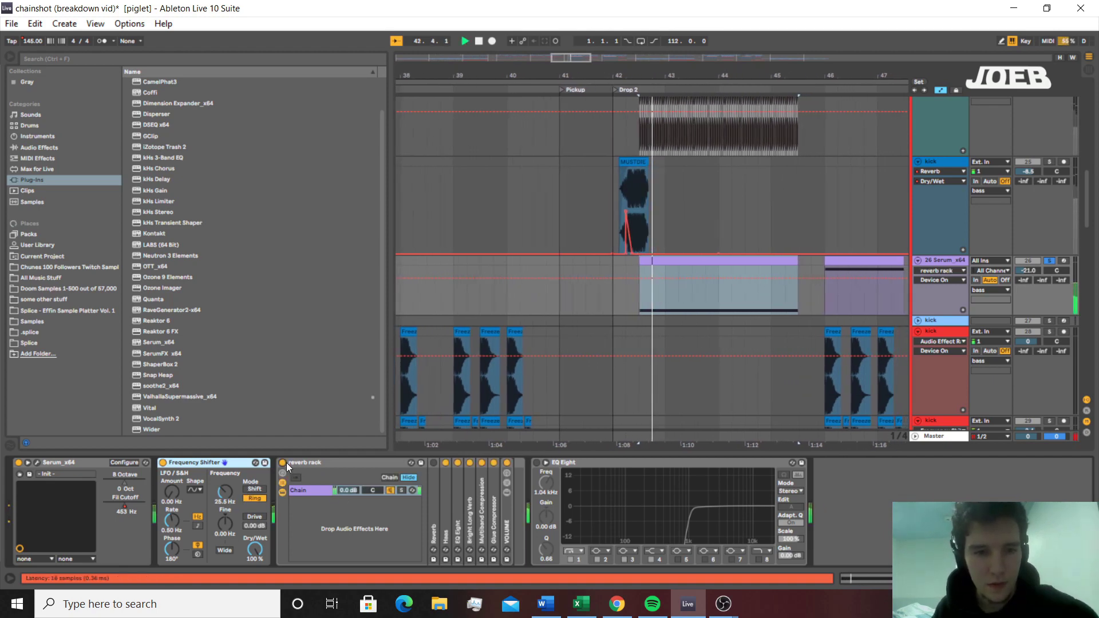
{"action": "double_click", "coordinate": [450, 526]}
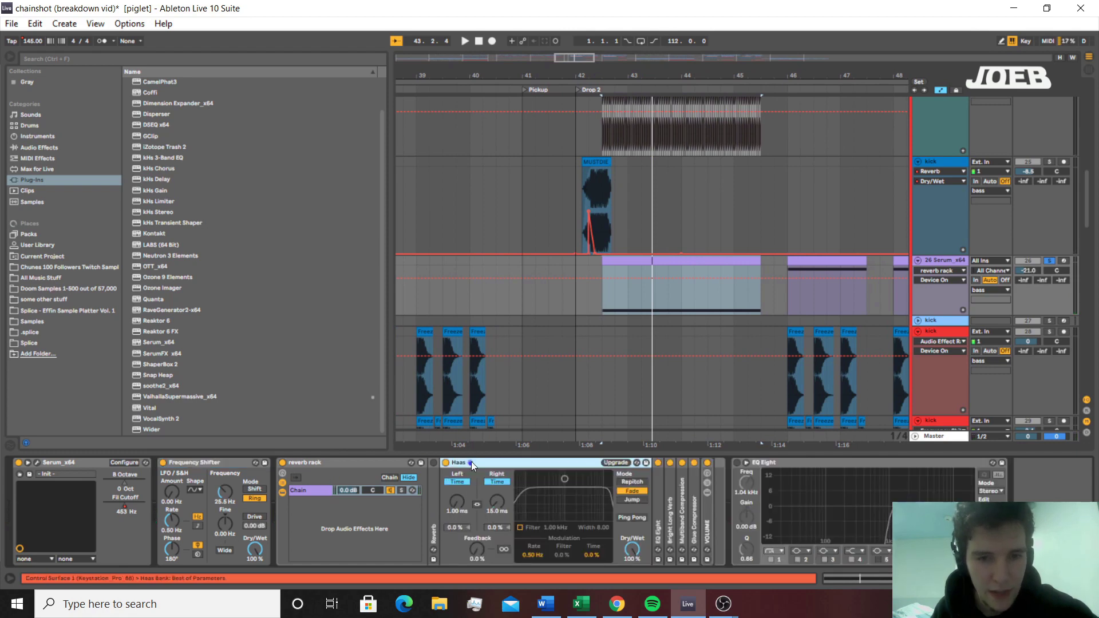
{"action": "double_click", "coordinate": [471, 461]}
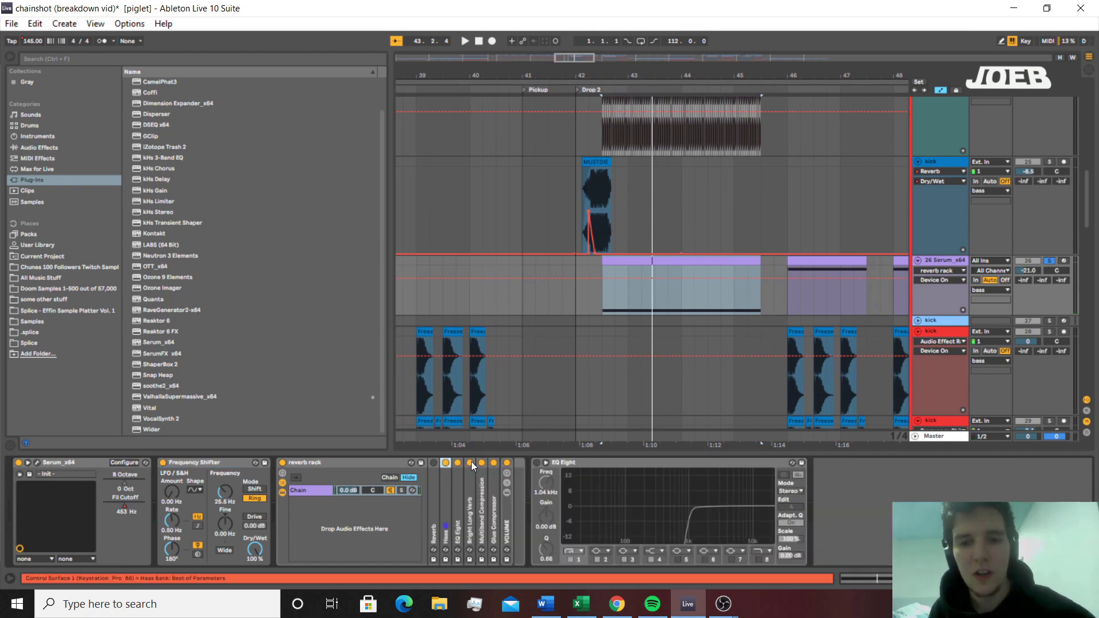
Turn on the EQ Eight at the end of the Serum chain and audition the complete sound
{"action": "left_click", "coordinate": [538, 465]}
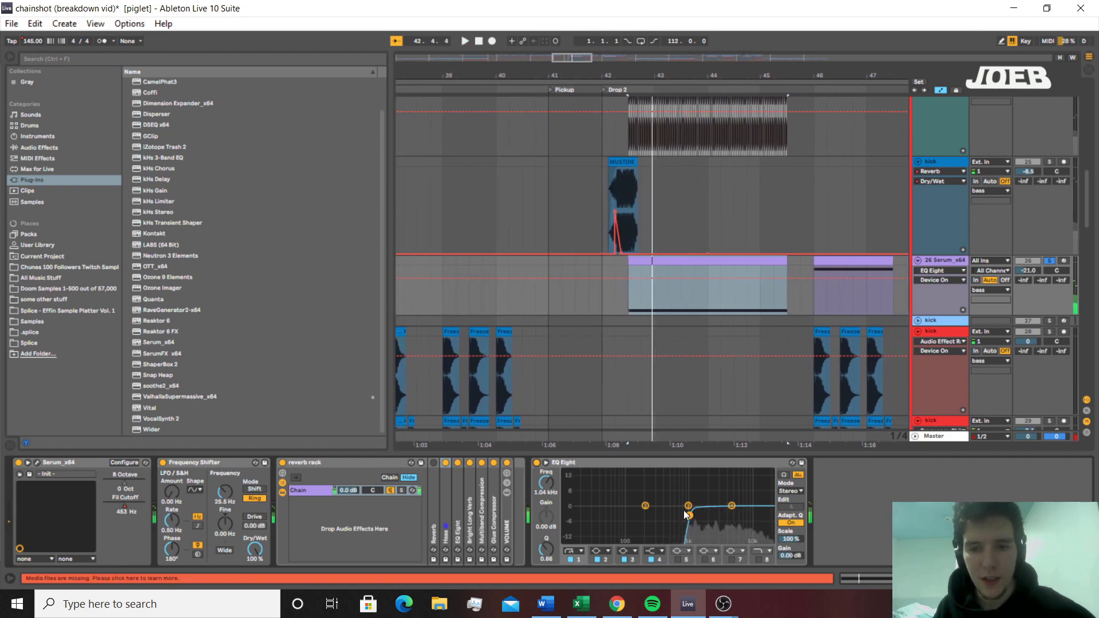
{"action": "key", "text": "space"}
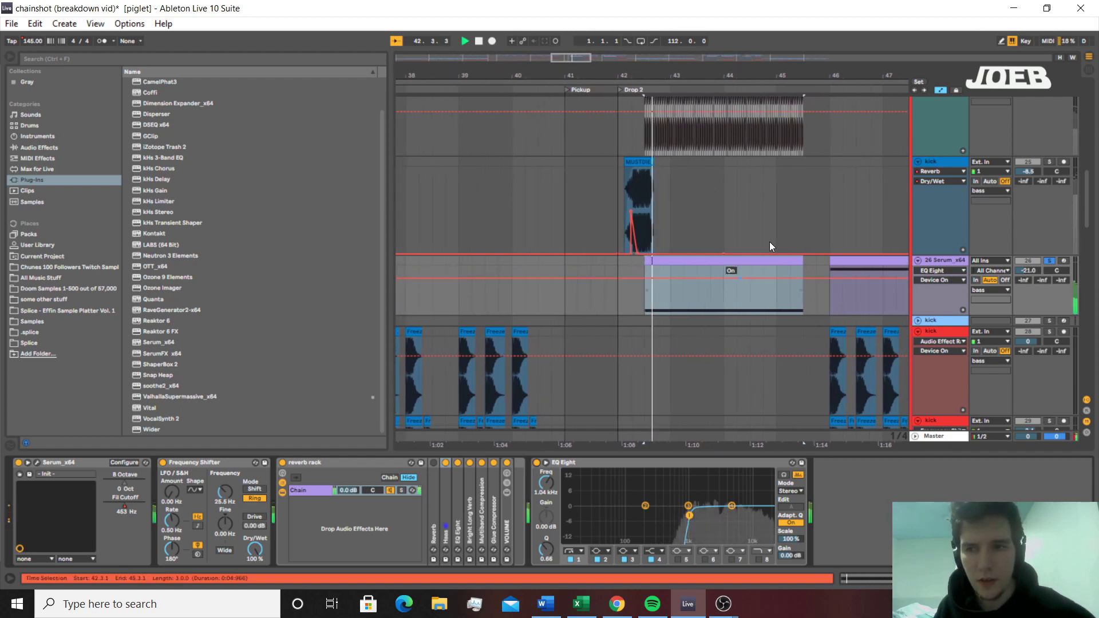
{"action": "key", "text": "space"}
Solo the teal audio track of chopped frozen clips and play it from its first clip at 42.3
{"action": "scroll", "coordinate": [654, 291], "scroll_direction": "up", "scroll_amount": 3}
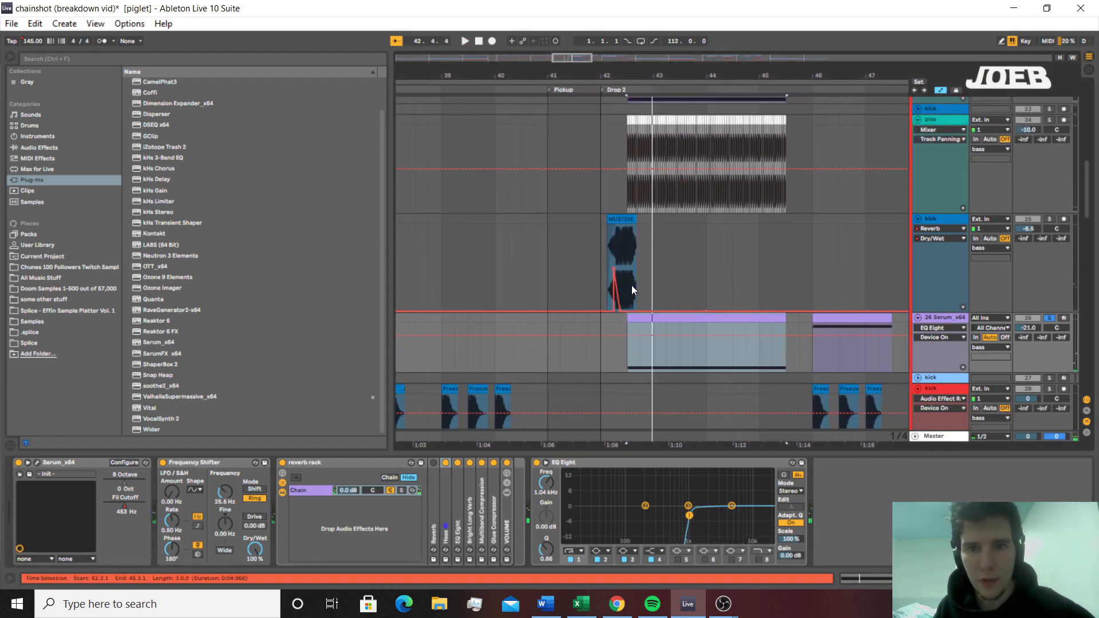
{"action": "scroll", "coordinate": [630, 285], "scroll_direction": "down", "scroll_amount": 1}
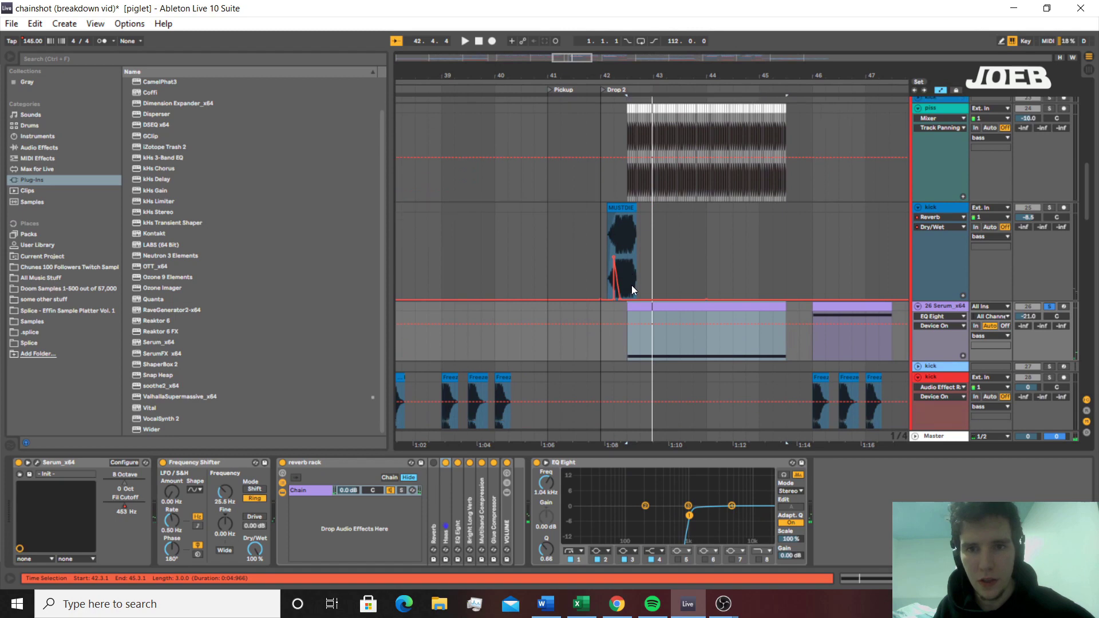
{"action": "left_click", "coordinate": [626, 129]}
{"action": "left_click", "coordinate": [1050, 106]}
{"action": "key", "text": "space"}
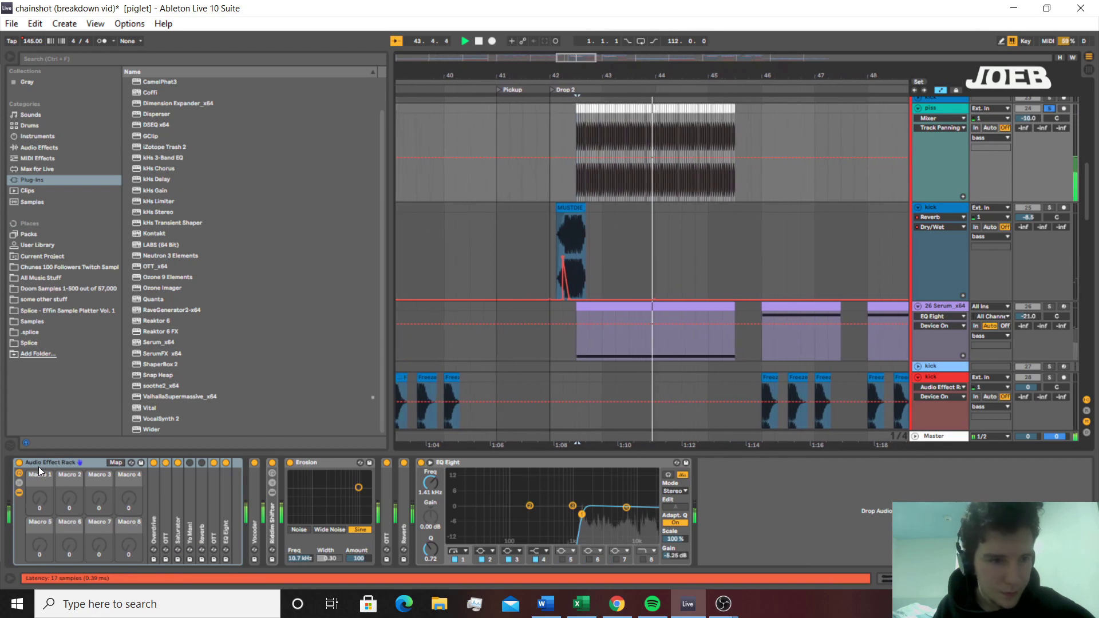
{"action": "key", "text": "space"}
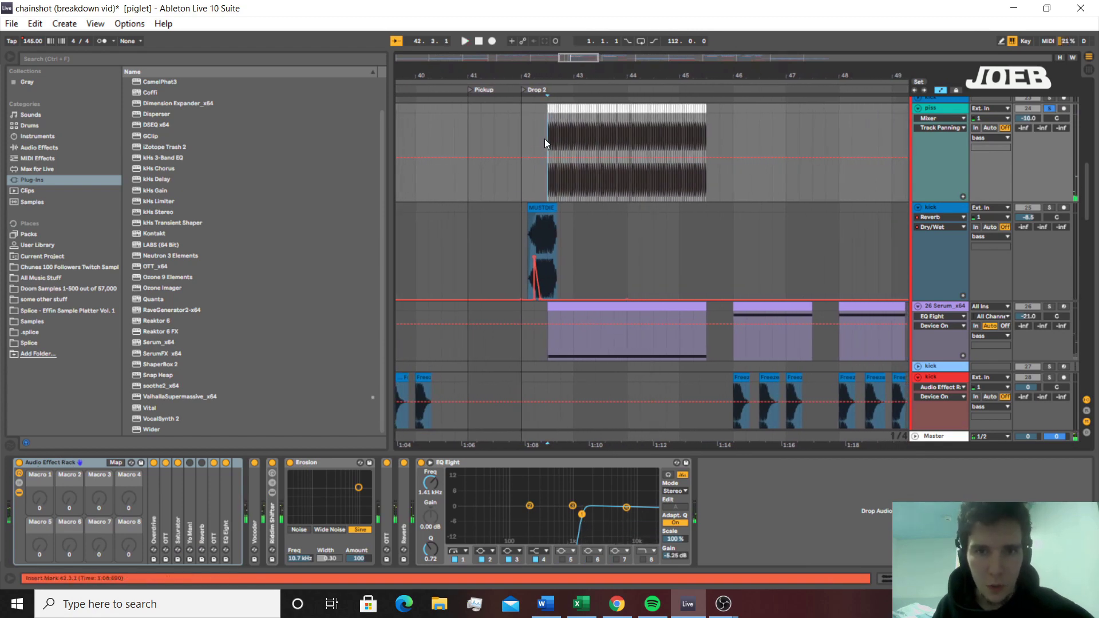
Examine and audition the individual frozen clip repeated at 42.3, and return the insert marker to the start of the chopped clips
{"action": "scroll", "coordinate": [545, 139], "scroll_direction": "up", "scroll_amount": 9}
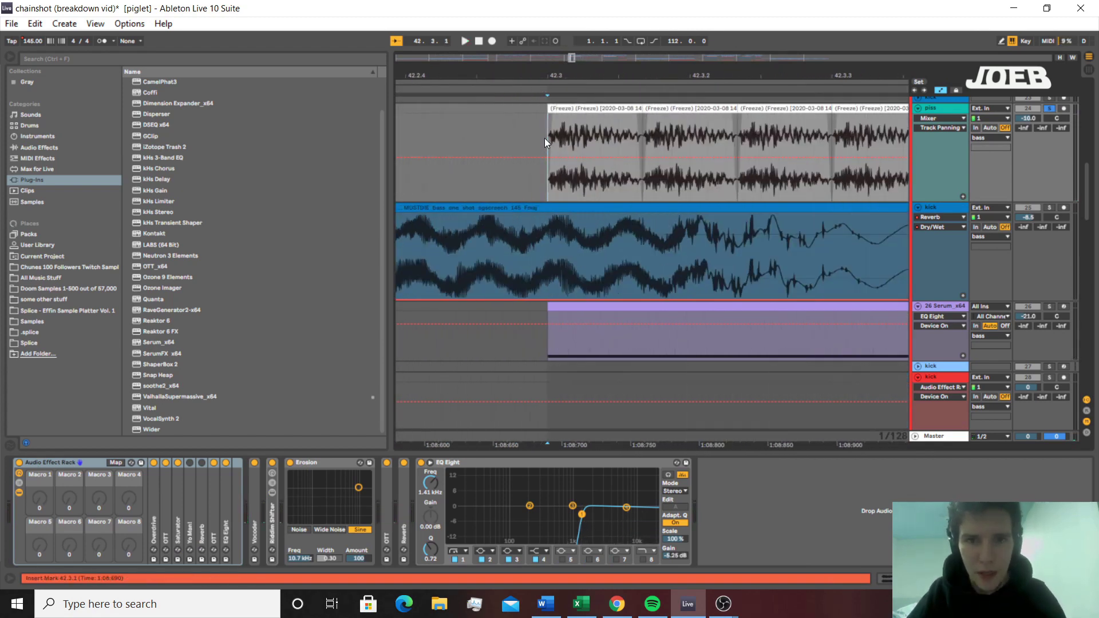
{"action": "key", "text": "space"}
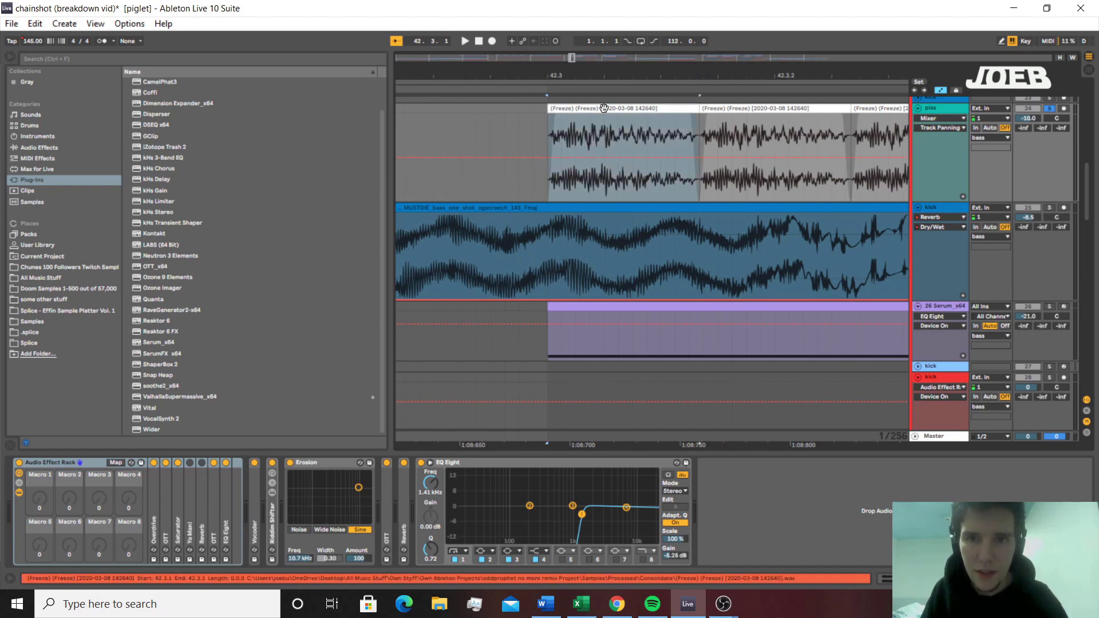
{"action": "left_click", "coordinate": [604, 108]}
{"action": "key", "text": "space"}
{"action": "key", "text": "minus"}
{"action": "key", "text": "minus"}
{"action": "key", "text": "minus"}
{"action": "key", "text": "minus"}
{"action": "key", "text": "minus"}
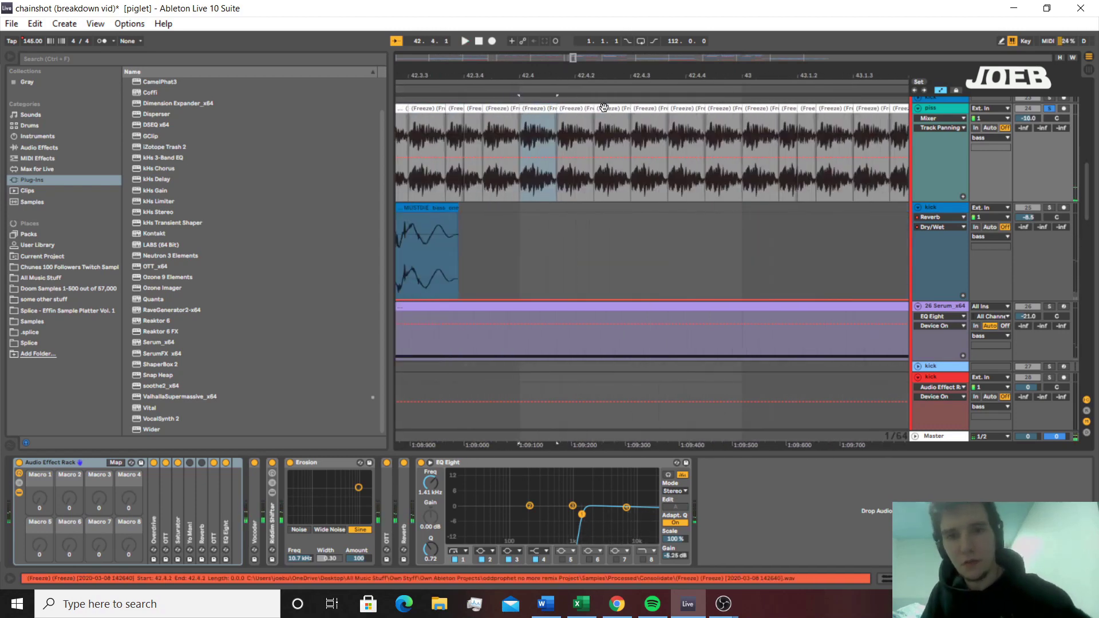
{"action": "scroll", "coordinate": [551, 122], "scroll_direction": "down", "scroll_amount": 5}
{"action": "left_click", "coordinate": [514, 126]}
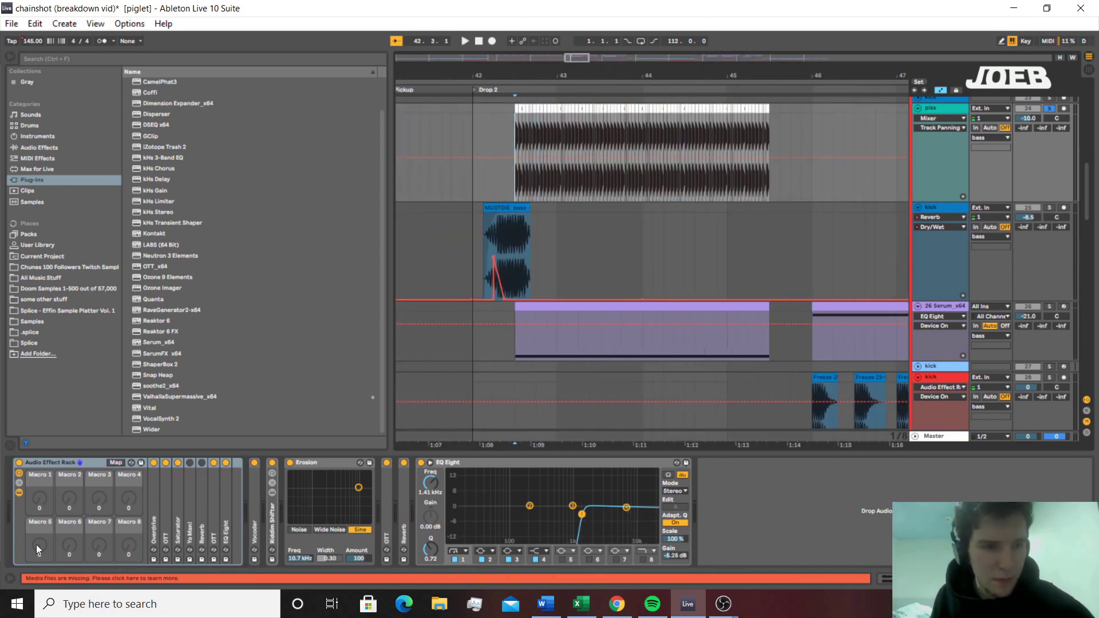
Bypass the Audio Effect Rack, Vocoder, Riddim Shifter, Erosion, OTT, Reverb and EQ Eight, and audition the dry chopped clips
{"action": "left_click", "coordinate": [59, 460]}
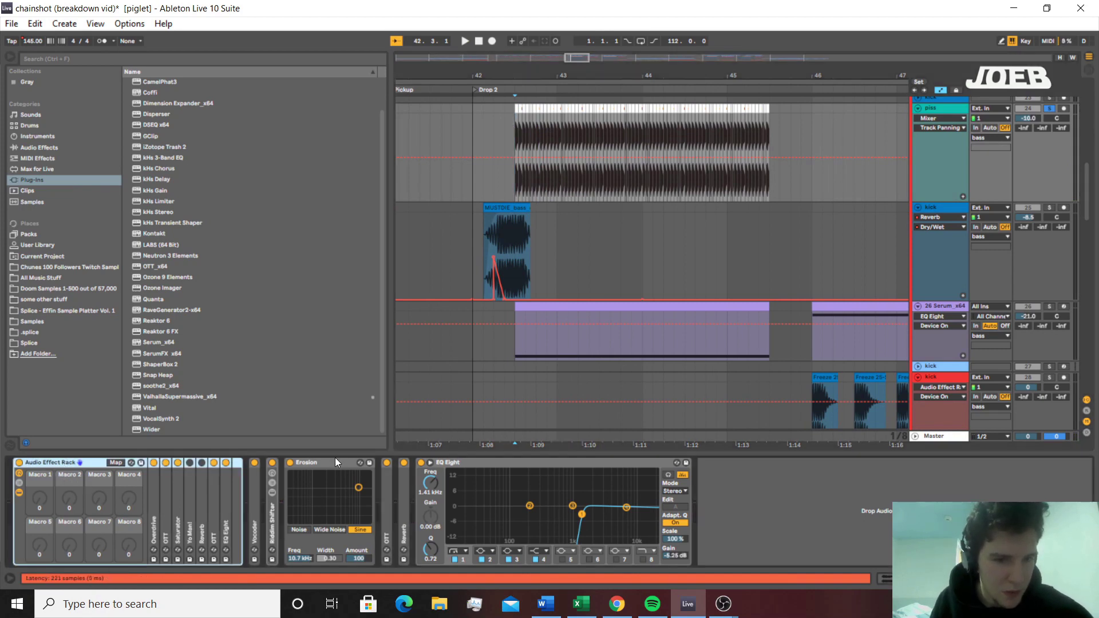
{"action": "key", "text": "space"}
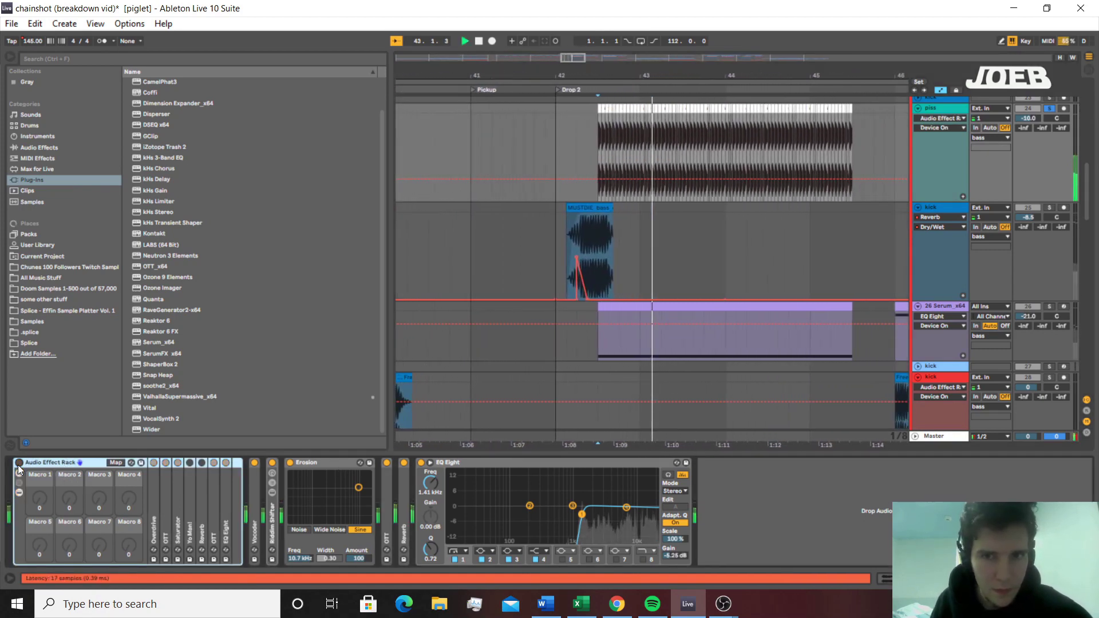
{"action": "left_click", "coordinate": [19, 463]}
{"action": "left_click", "coordinate": [429, 463]}
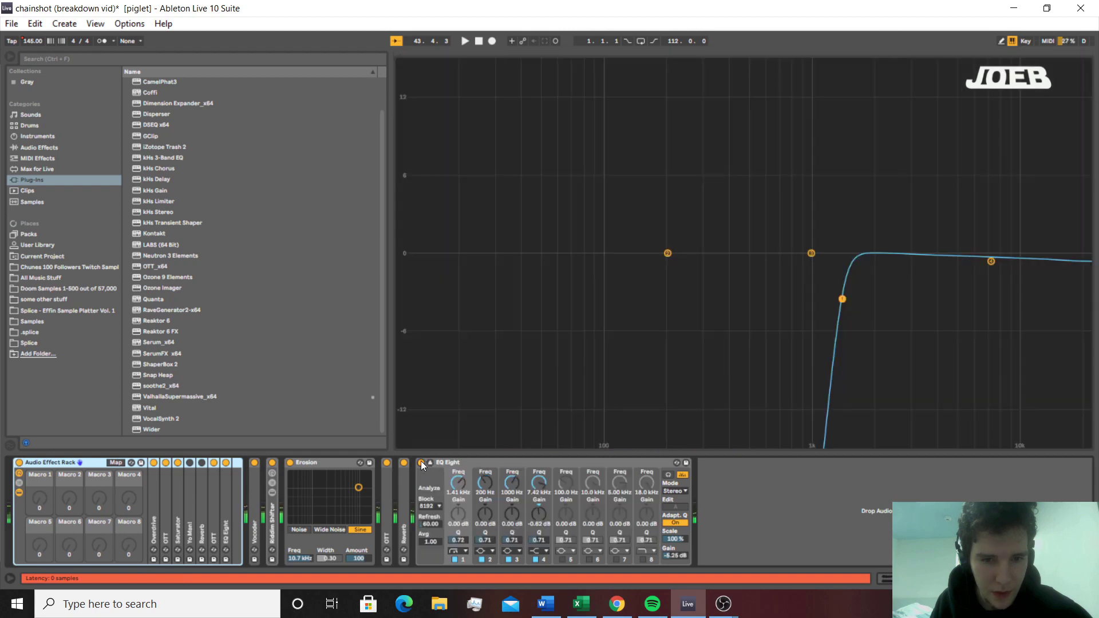
{"action": "left_click", "coordinate": [422, 463]}
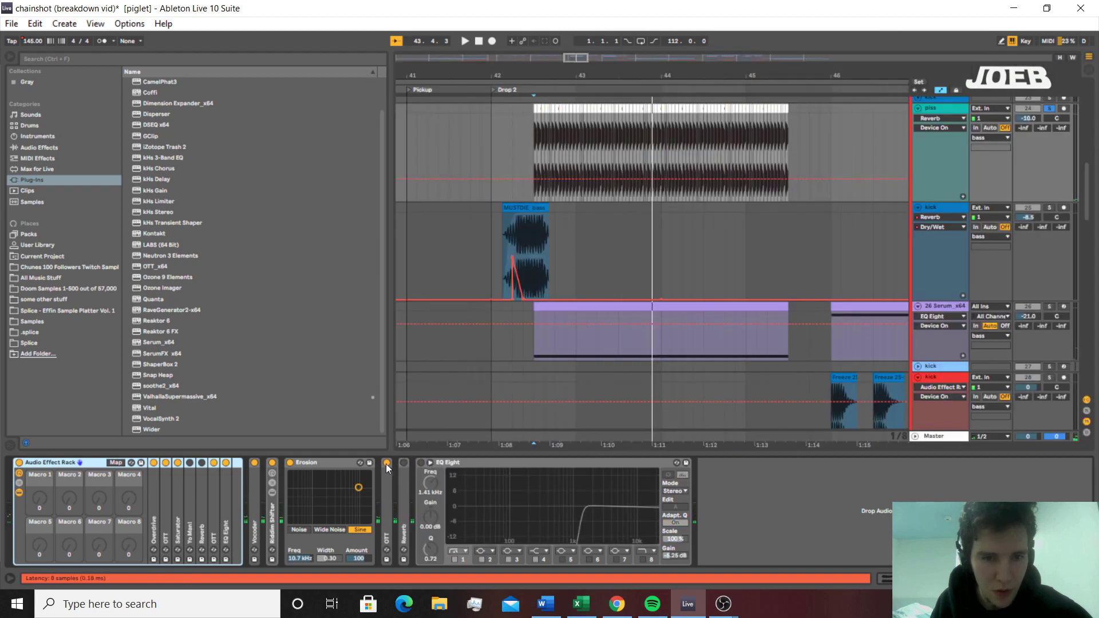
{"action": "left_click", "coordinate": [289, 463]}
{"action": "left_click", "coordinate": [271, 463]}
{"action": "left_click", "coordinate": [254, 463]}
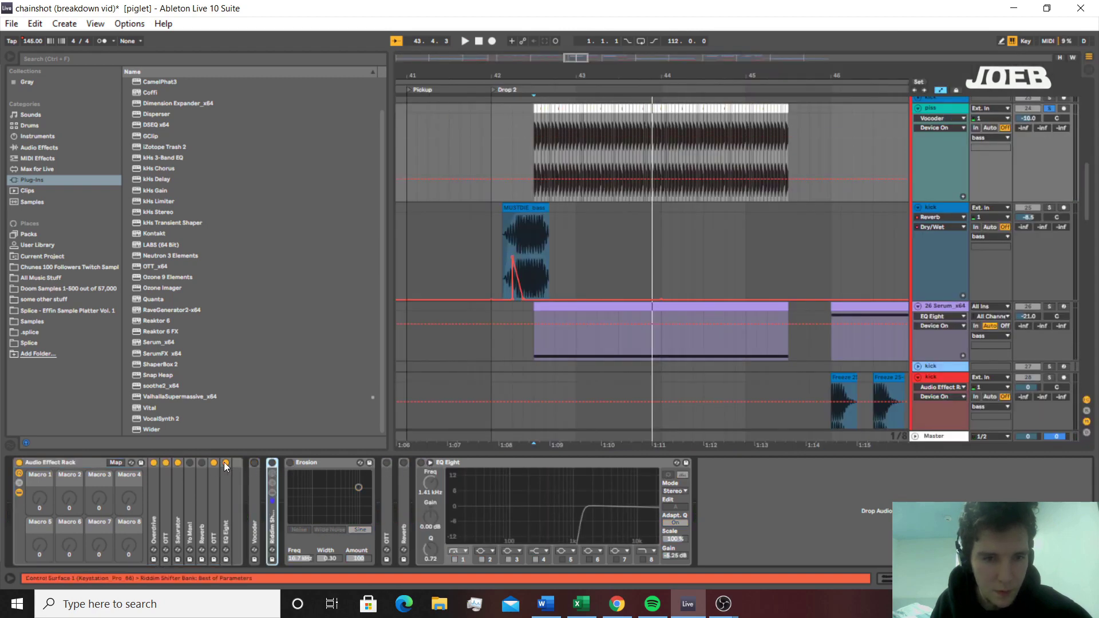
{"action": "left_click", "coordinate": [19, 463]}
{"action": "key", "text": "space"}
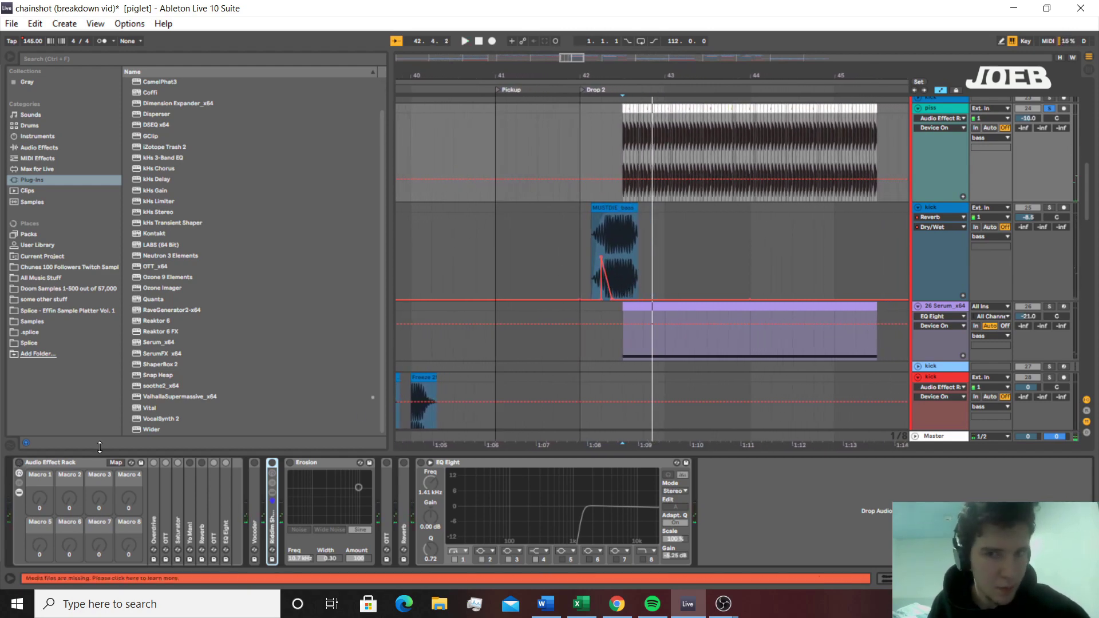
Turn the Audio Effect Rack back on and expand its Overdrive, Saturator, EQ Eight and both OTT devices to show their settings
{"action": "left_click", "coordinate": [20, 464]}
{"action": "double_click", "coordinate": [155, 506]}
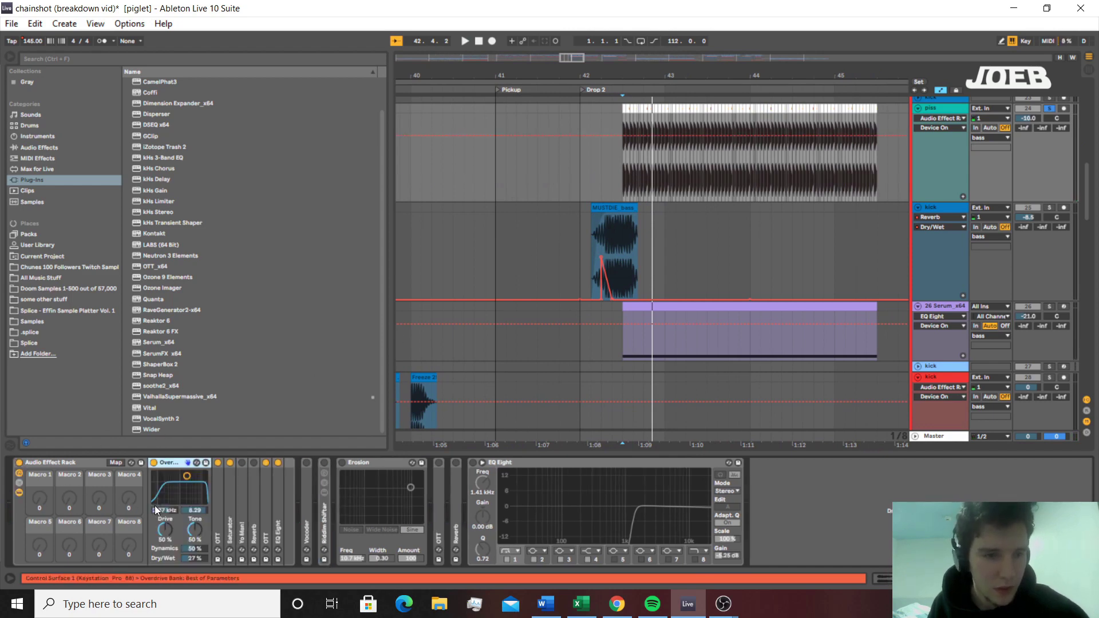
{"action": "double_click", "coordinate": [221, 493]}
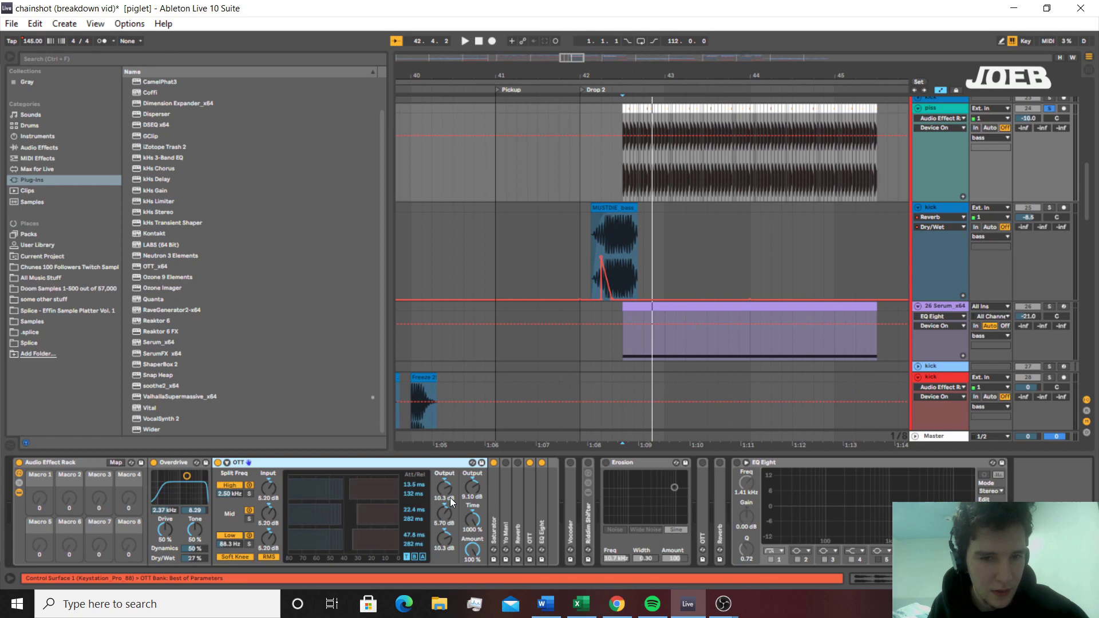
{"action": "double_click", "coordinate": [492, 489]}
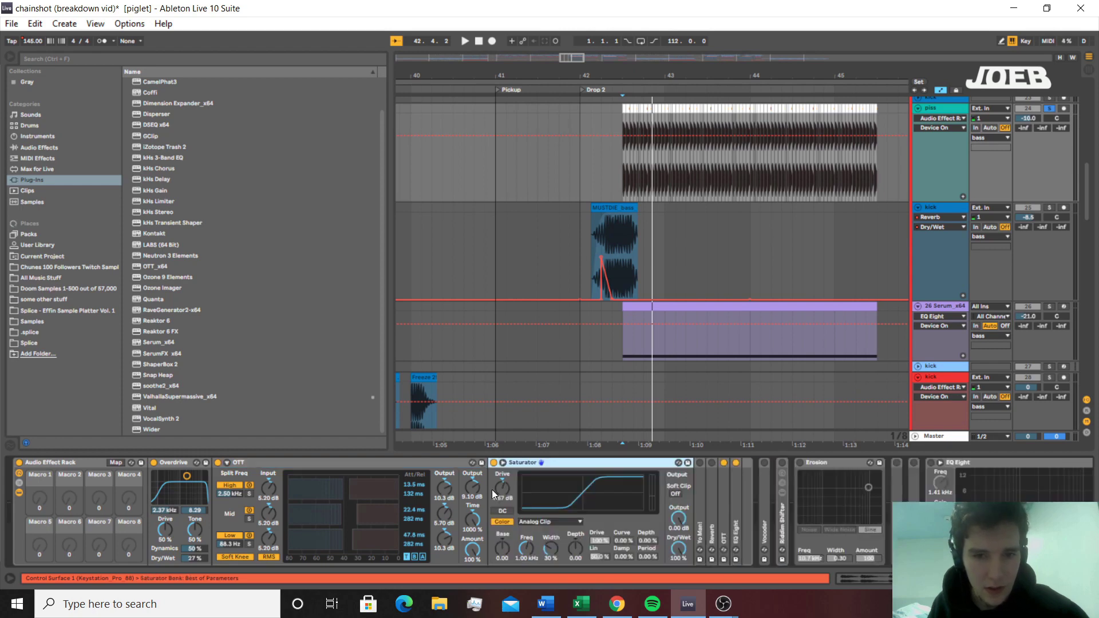
{"action": "double_click", "coordinate": [722, 527]}
{"action": "double_click", "coordinate": [998, 499]}
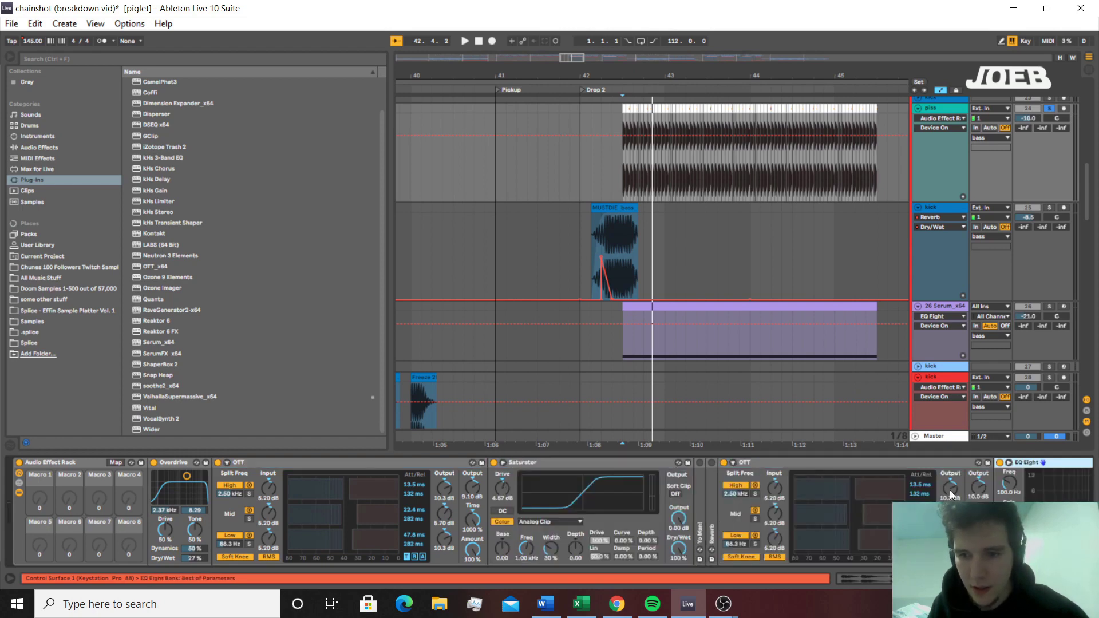
Collapse and audition the Audio Effect Rack, and turn on the Vocoder with its settings expanded
{"action": "double_click", "coordinate": [17, 462]}
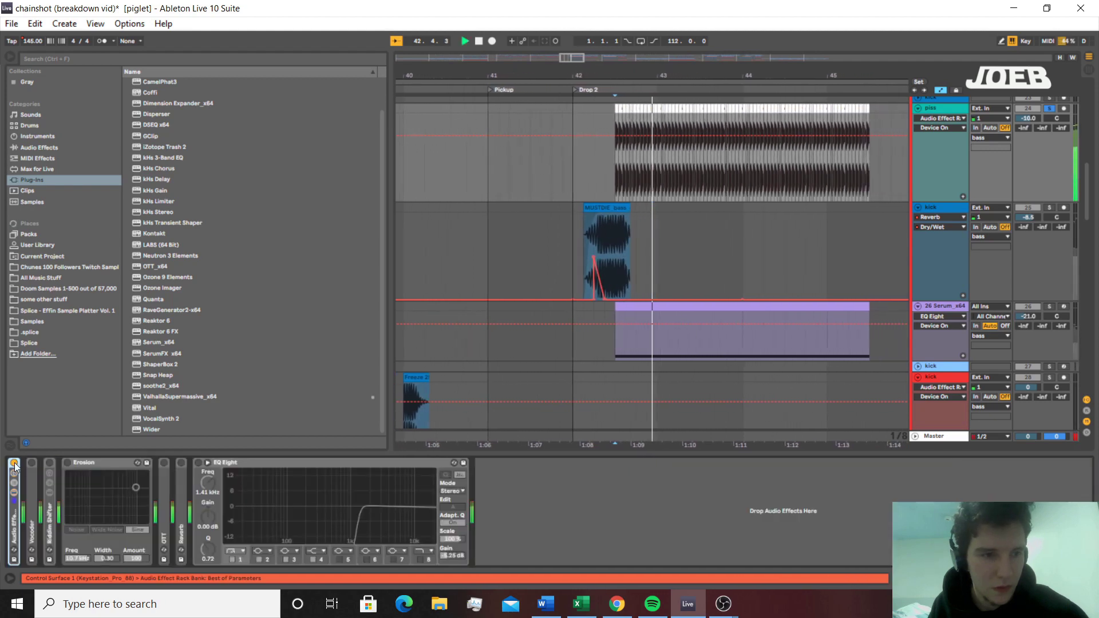
{"action": "left_click", "coordinate": [14, 463]}
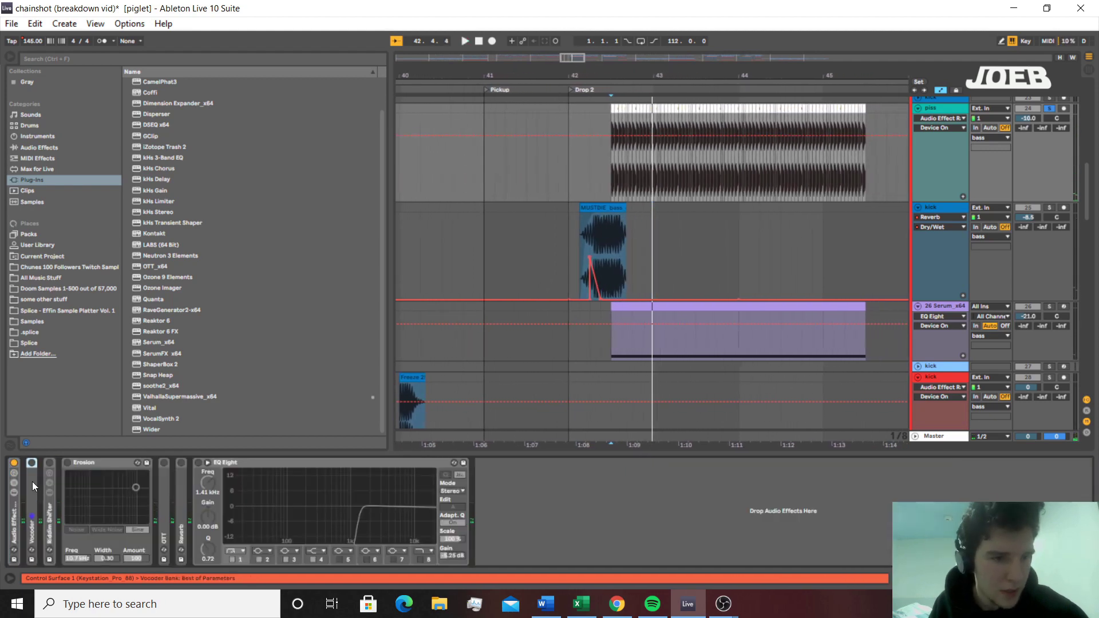
{"action": "double_click", "coordinate": [30, 471]}
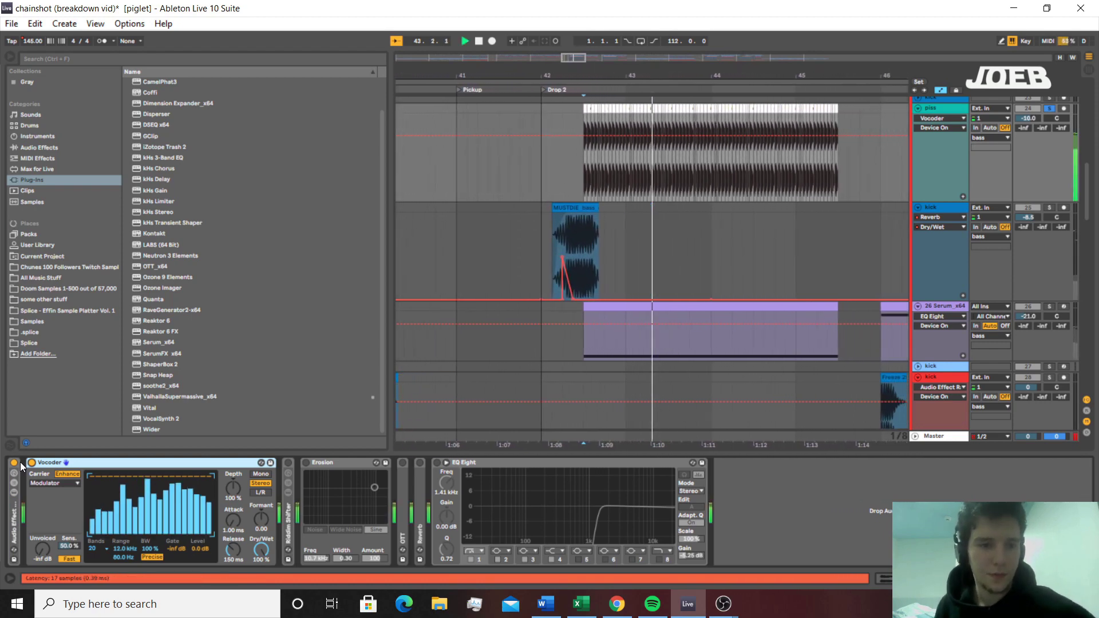
Inspect the Riddim Shifter's Frequency Shifter chain, turn on the rack and Erosion, and audition the chopped clips
{"action": "double_click", "coordinate": [295, 525]}
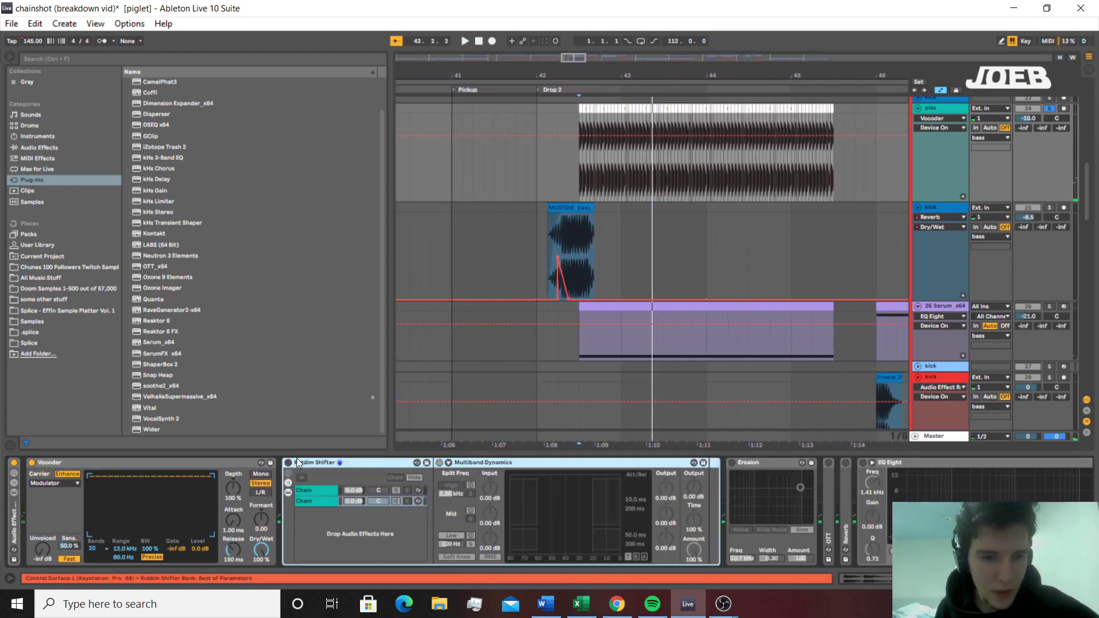
{"action": "left_click", "coordinate": [337, 490]}
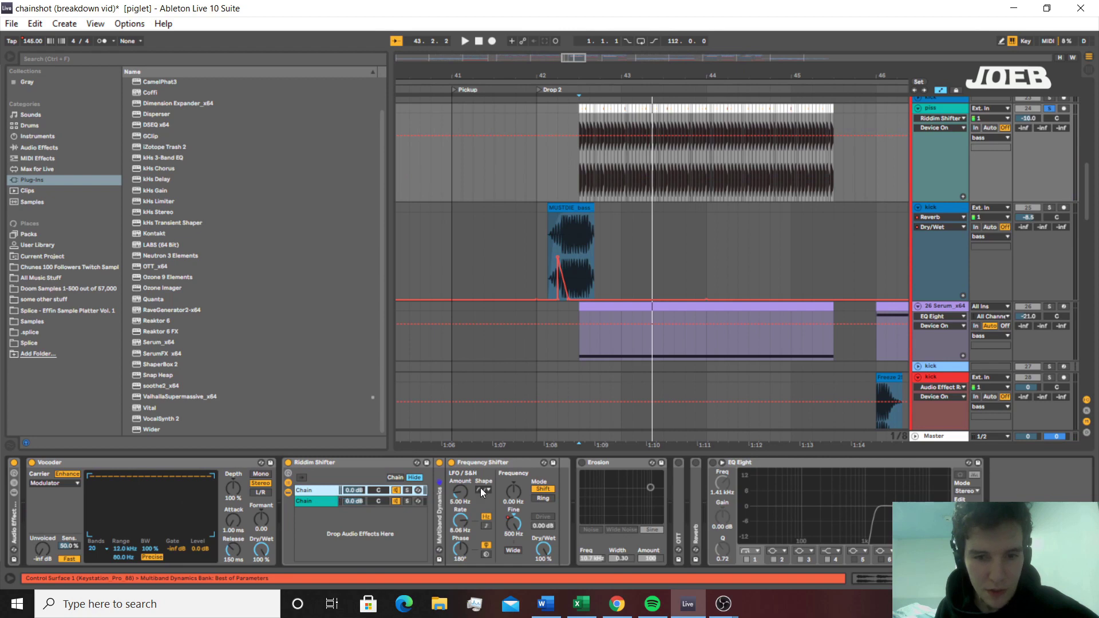
{"action": "left_click", "coordinate": [517, 523]}
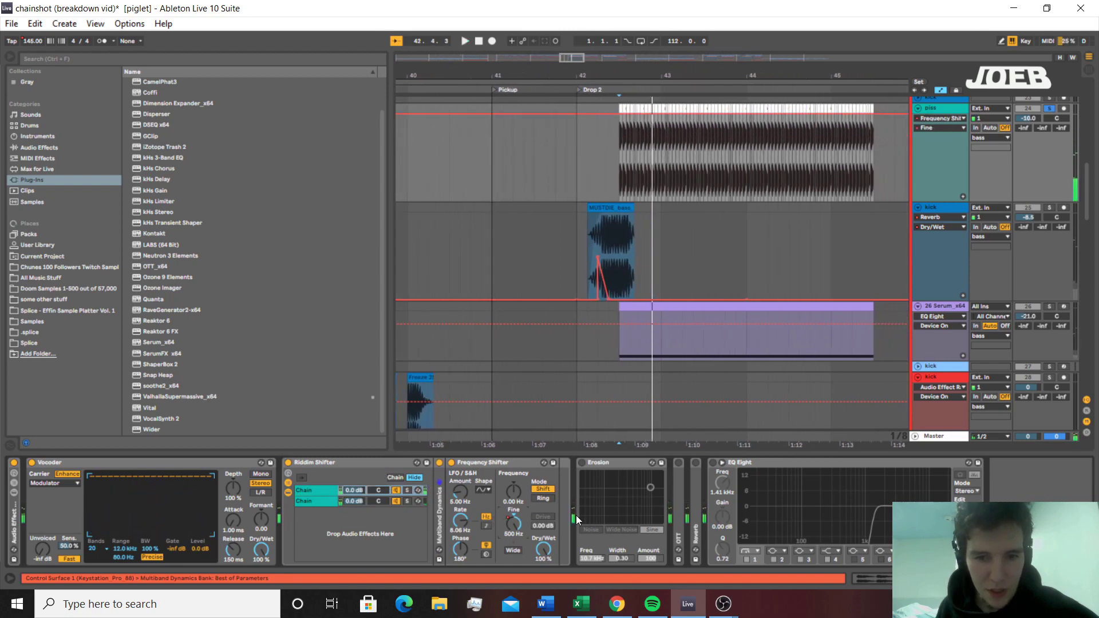
{"action": "double_click", "coordinate": [334, 462]}
{"action": "left_click", "coordinate": [314, 462]}
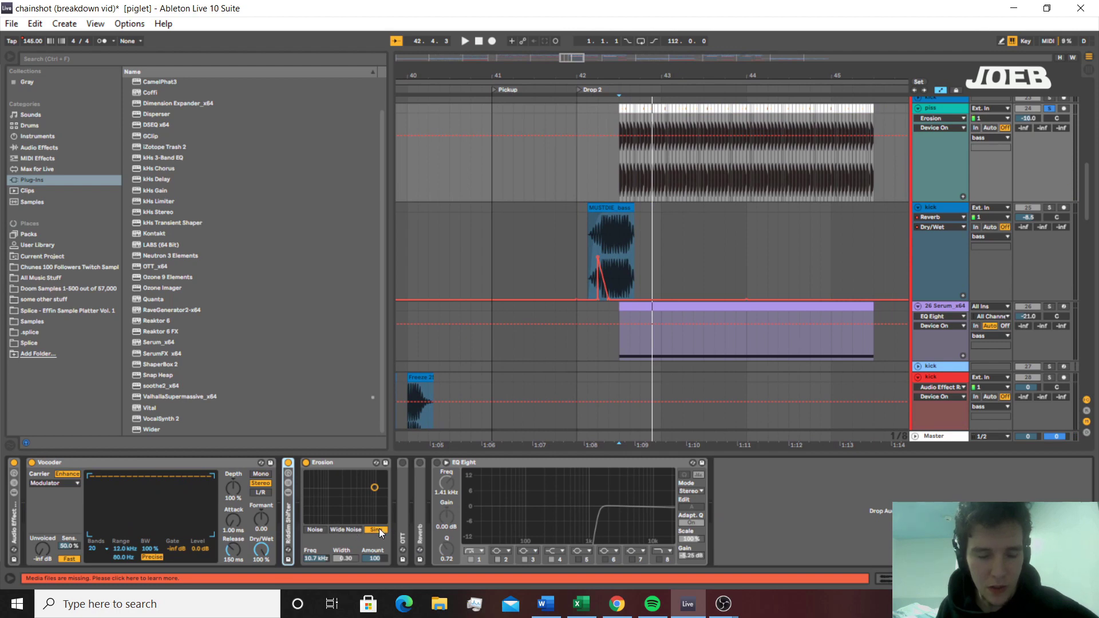
{"action": "key", "text": "space"}
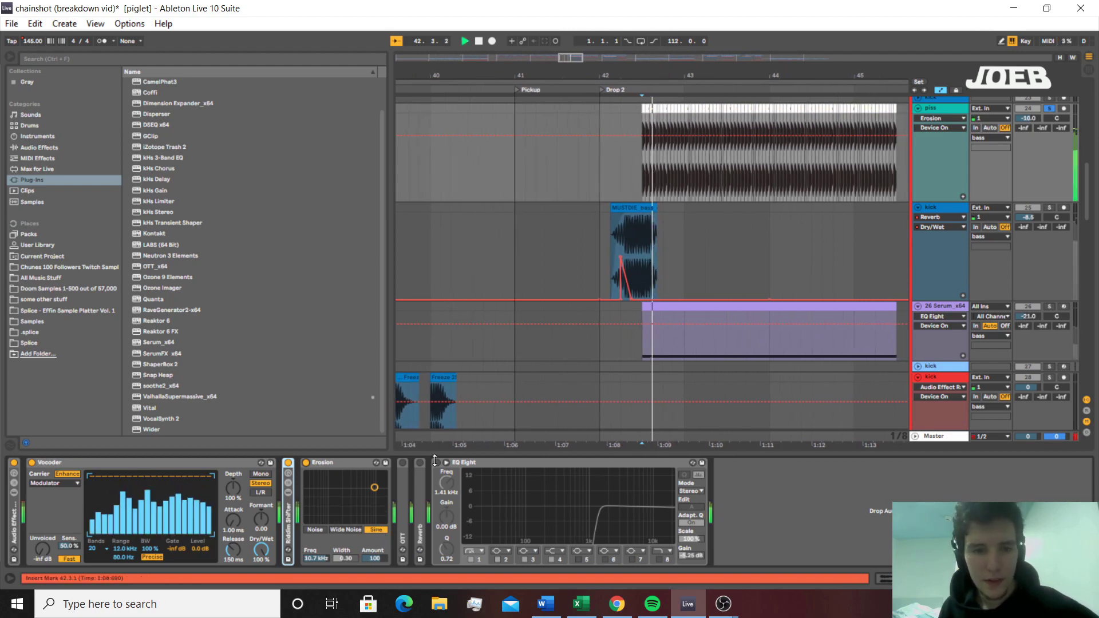
Expand OTT and Reverb one after the other to show their settings while auditioning the clips, turning OTT on and collapsing both
{"action": "double_click", "coordinate": [407, 507]}
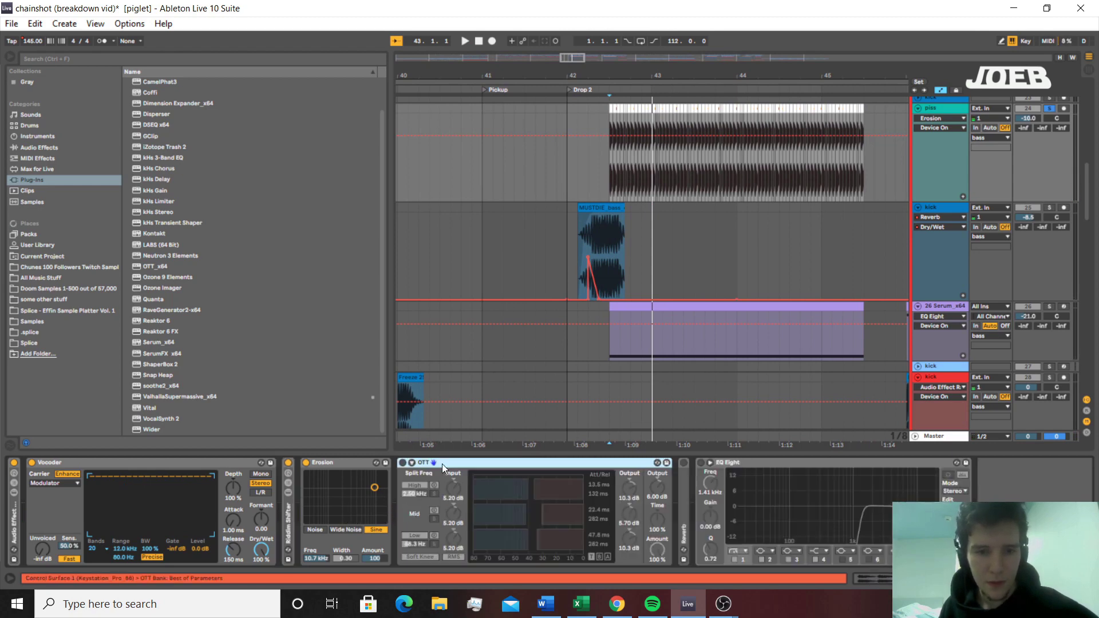
{"action": "key", "text": "space"}
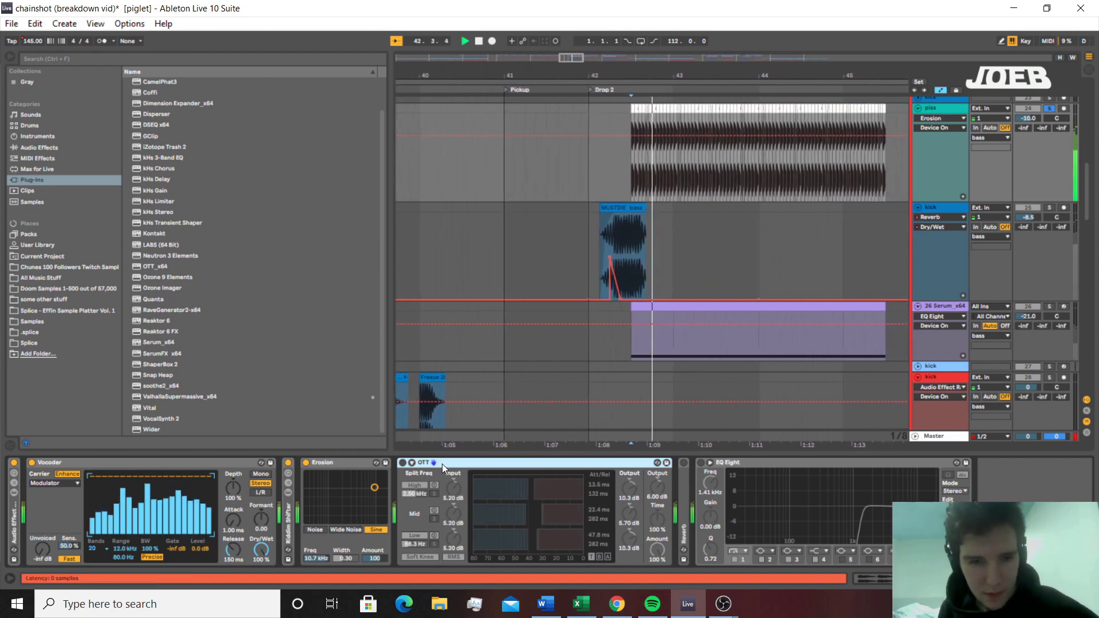
{"action": "double_click", "coordinate": [423, 466]}
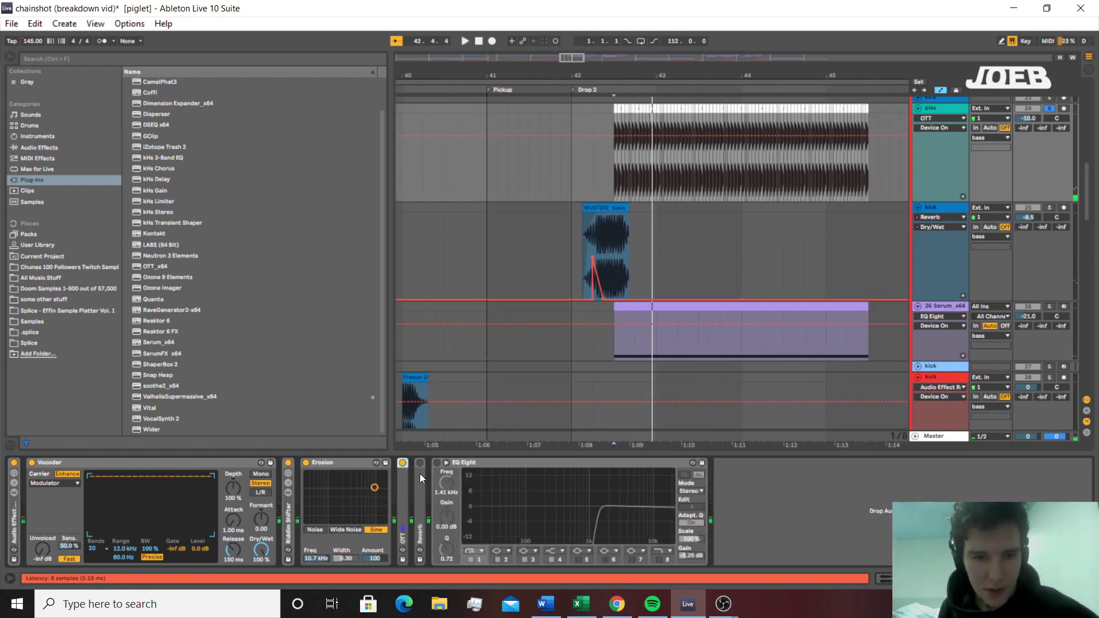
{"action": "double_click", "coordinate": [420, 473]}
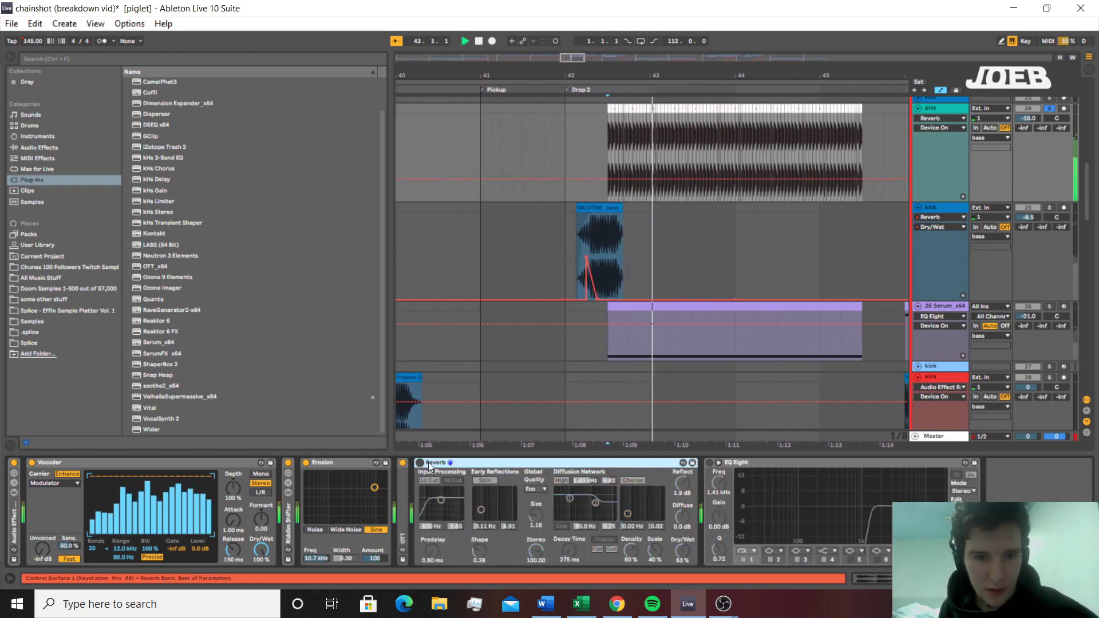
{"action": "double_click", "coordinate": [429, 462]}
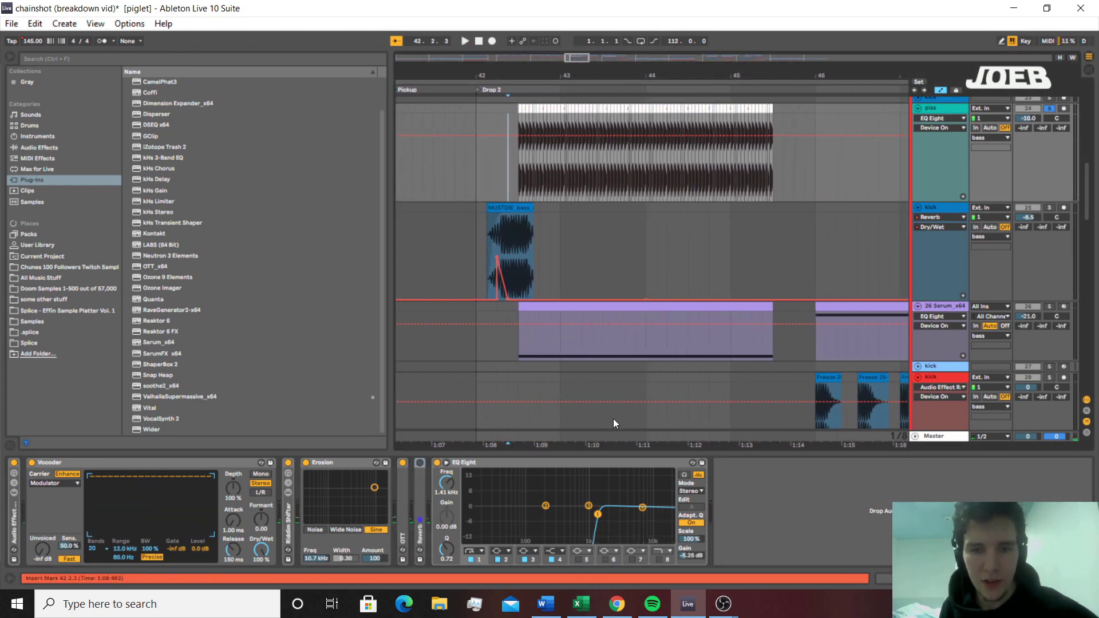
Audition the chopped clips through EQ Eight with filter band 1 switched off and back on
{"action": "key", "text": "space"}
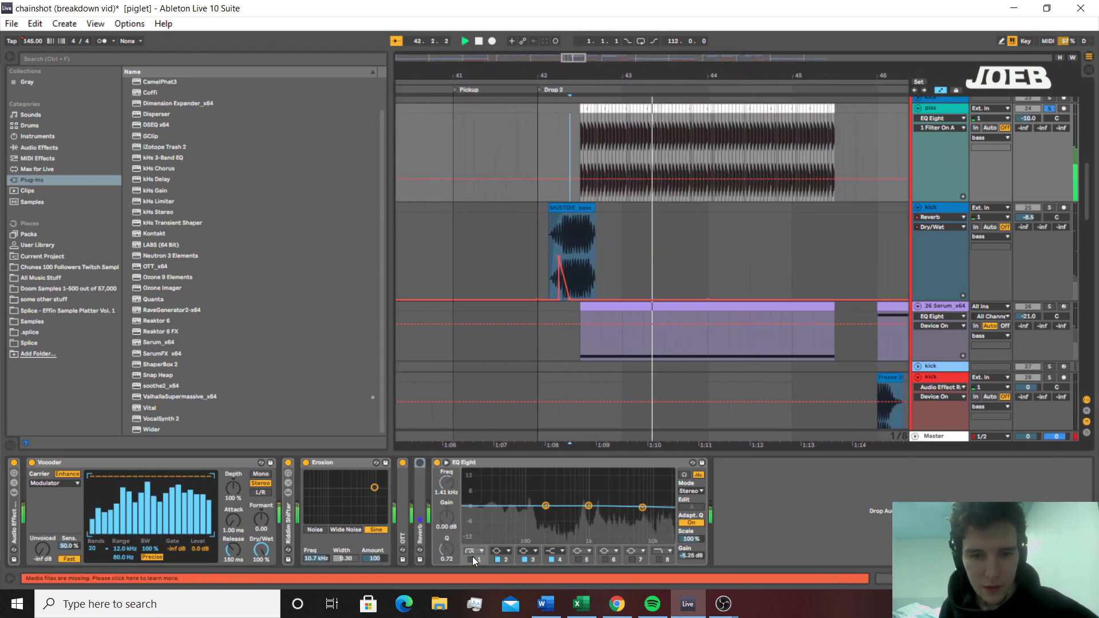
{"action": "key", "text": "space"}
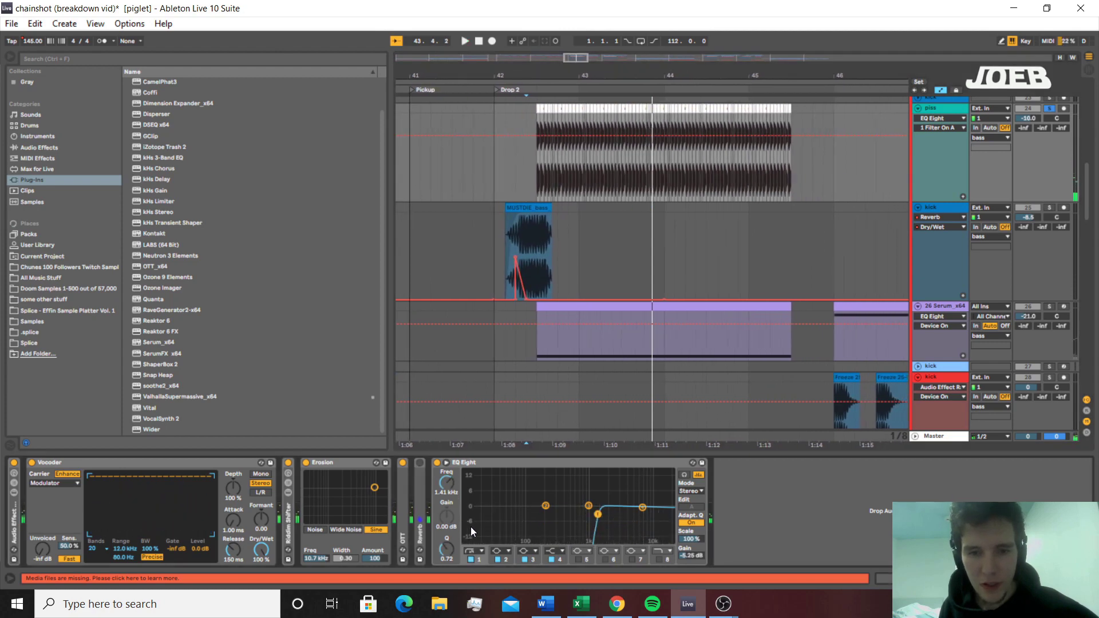
{"action": "scroll", "coordinate": [727, 257], "scroll_direction": "up", "scroll_amount": 5}
{"action": "key", "text": "space"}
Locate the layers below the chopped clips, toggle the fold of the 26 Serum track, and audition the frozen kick clips at bar 46
{"action": "scroll", "coordinate": [858, 217], "scroll_direction": "down", "scroll_amount": 10}
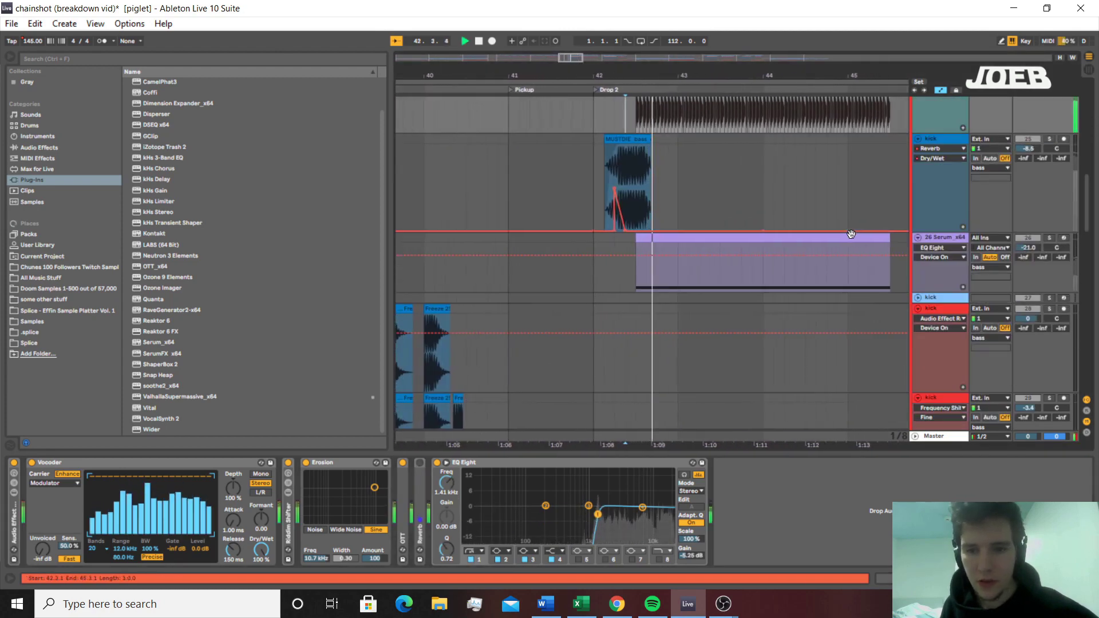
{"action": "scroll", "coordinate": [939, 265], "scroll_direction": "up", "scroll_amount": 2}
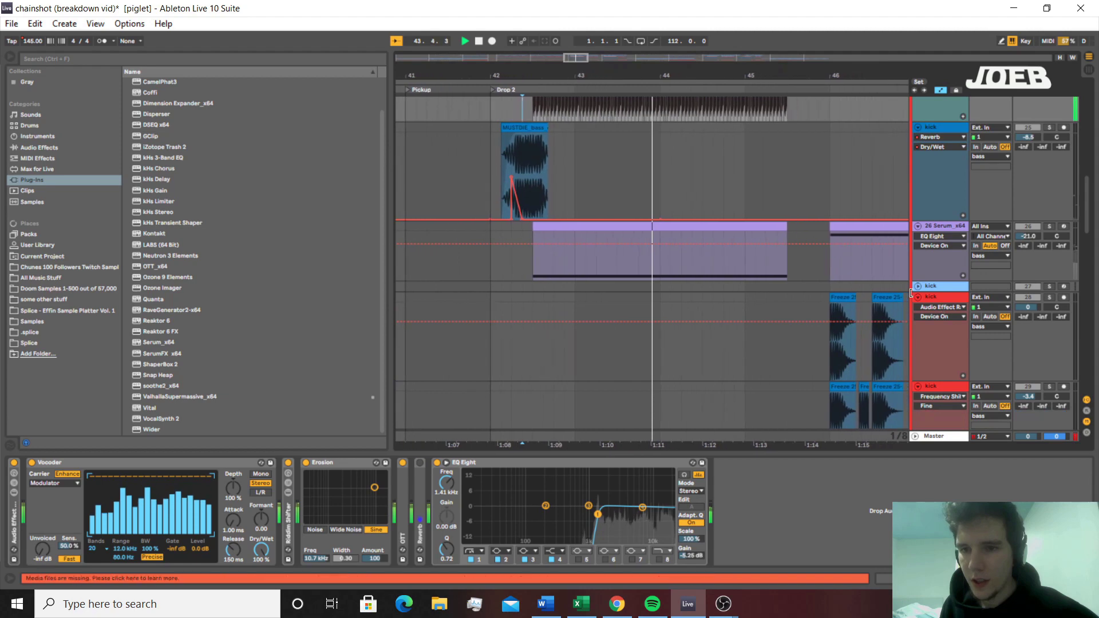
{"action": "key", "text": "space"}
{"action": "scroll", "coordinate": [913, 294], "scroll_direction": "up", "scroll_amount": 1}
{"action": "left_click", "coordinate": [918, 261]}
{"action": "left_click", "coordinate": [918, 261]}
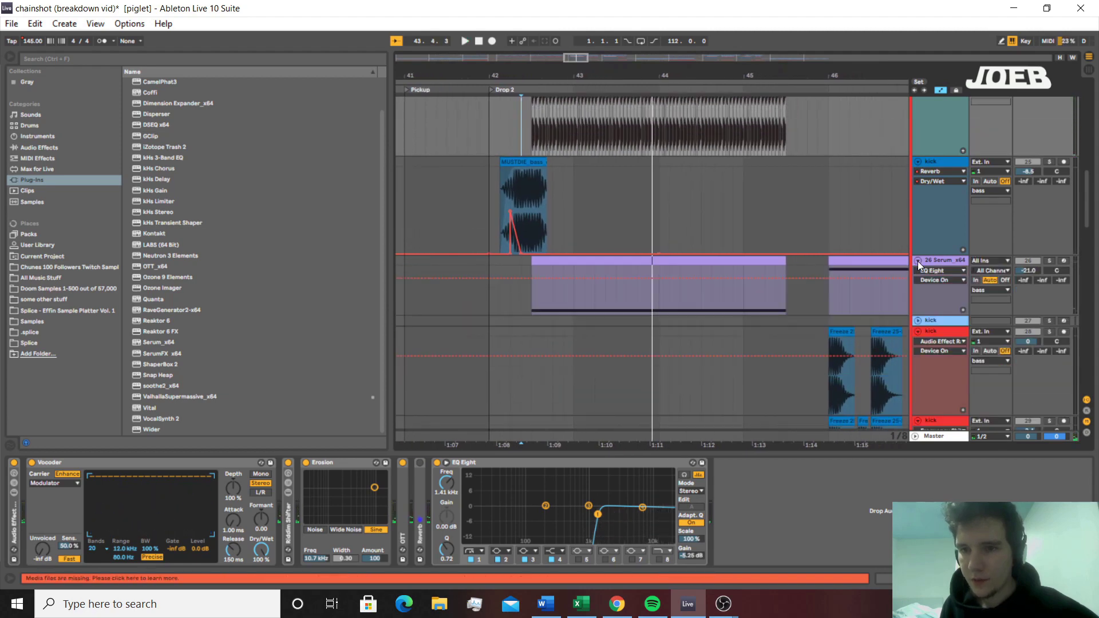
{"action": "scroll", "coordinate": [854, 293], "scroll_direction": "down", "scroll_amount": 5}
{"action": "key", "text": "space"}
{"action": "key", "text": "space"}
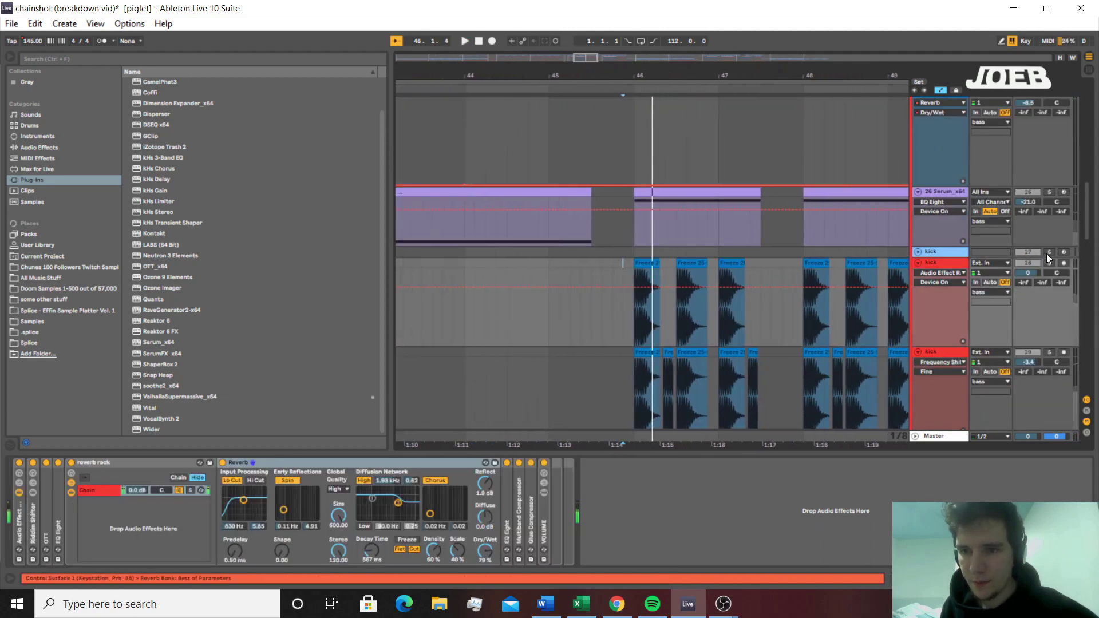
Clear the track solo, select the 26 Serum clip from 42.3.1 to 45.3.1, and play the full mix
{"action": "left_click", "coordinate": [1048, 253]}
{"action": "left_click", "coordinate": [1048, 252]}
{"action": "left_click", "coordinate": [546, 188]}
{"action": "key", "text": "space"}
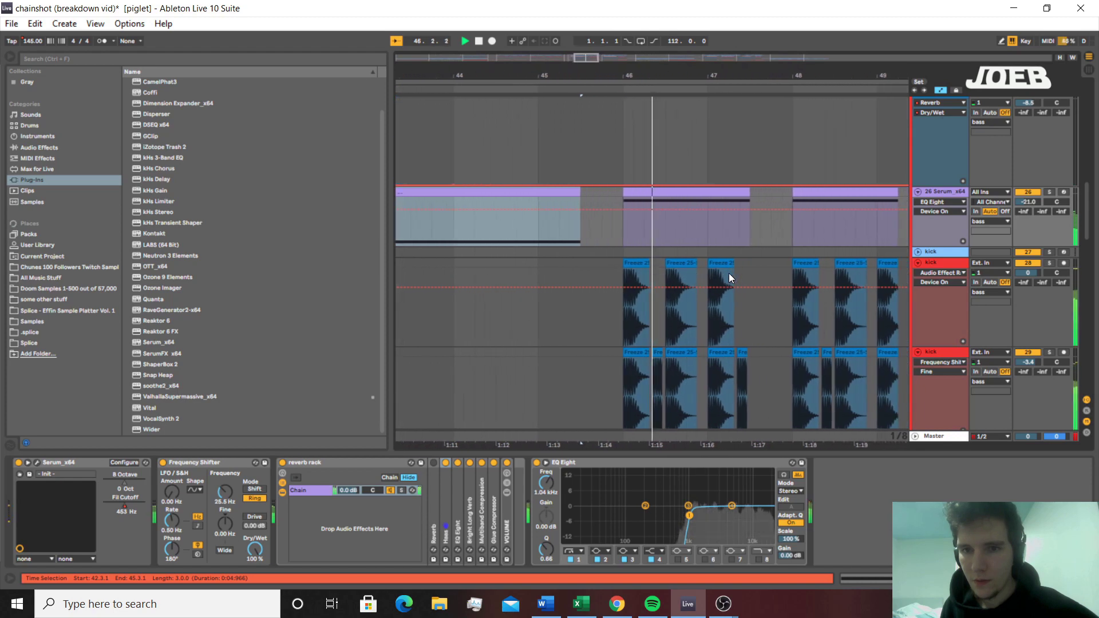
Collapse the bass and Sub groups during playback, and stop with the insert marker at 49.1.1 on the bass group
{"action": "scroll", "coordinate": [740, 275], "scroll_direction": "up", "scroll_amount": 2}
{"action": "scroll", "coordinate": [771, 287], "scroll_direction": "up", "scroll_amount": 8}
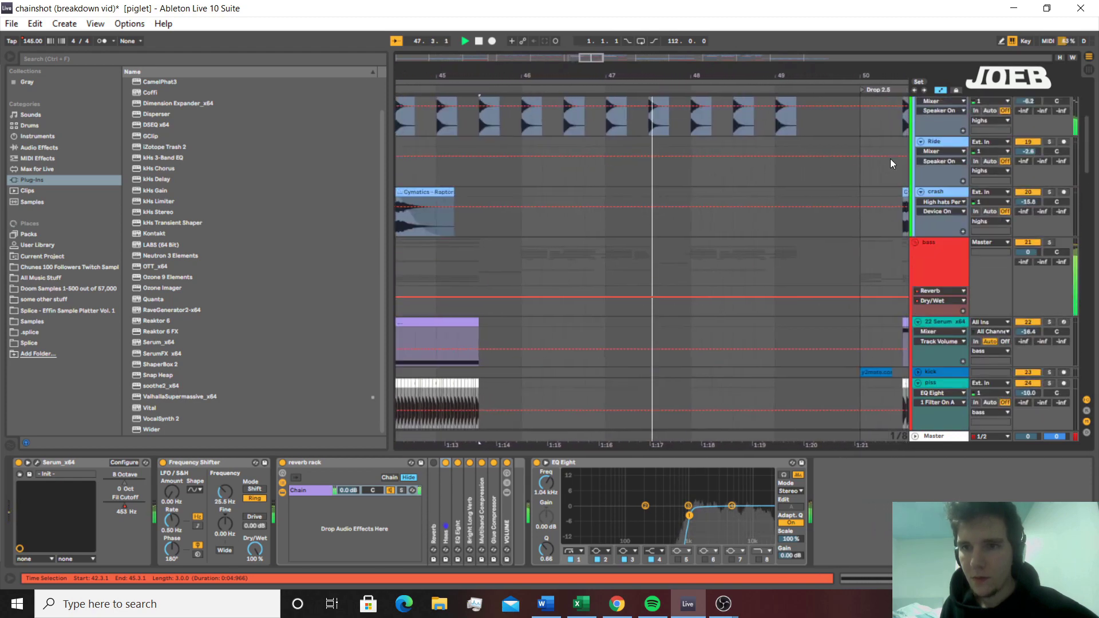
{"action": "left_click", "coordinate": [917, 311]}
{"action": "left_click", "coordinate": [764, 339]}
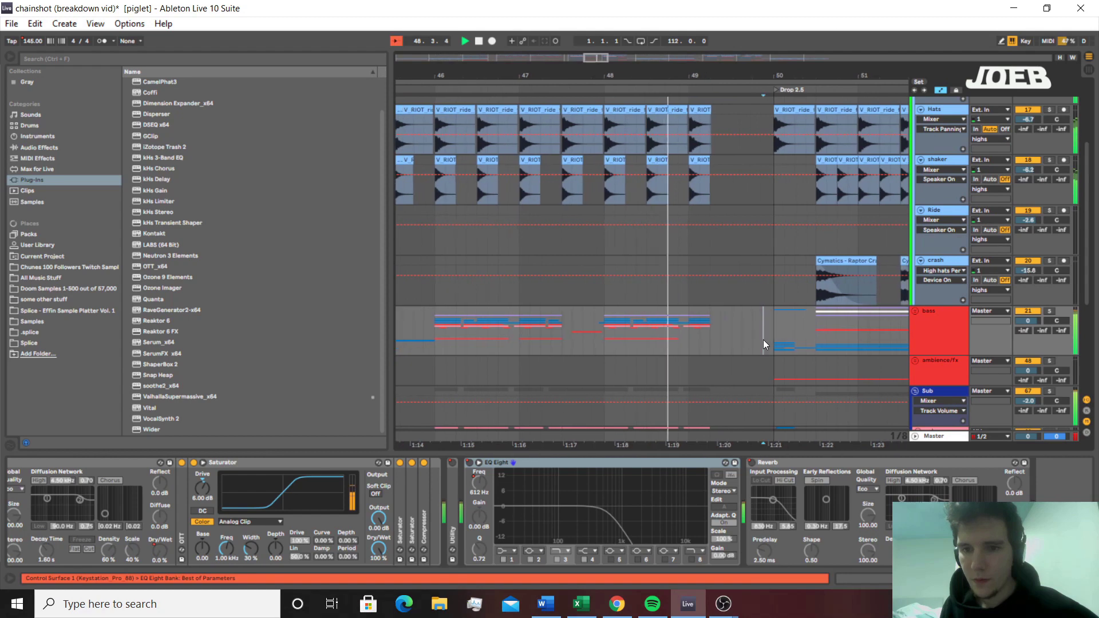
{"action": "left_click", "coordinate": [770, 339]}
{"action": "scroll", "coordinate": [770, 340], "scroll_direction": "down", "scroll_amount": 4}
{"action": "scroll", "coordinate": [771, 343], "scroll_direction": "down", "scroll_amount": 3}
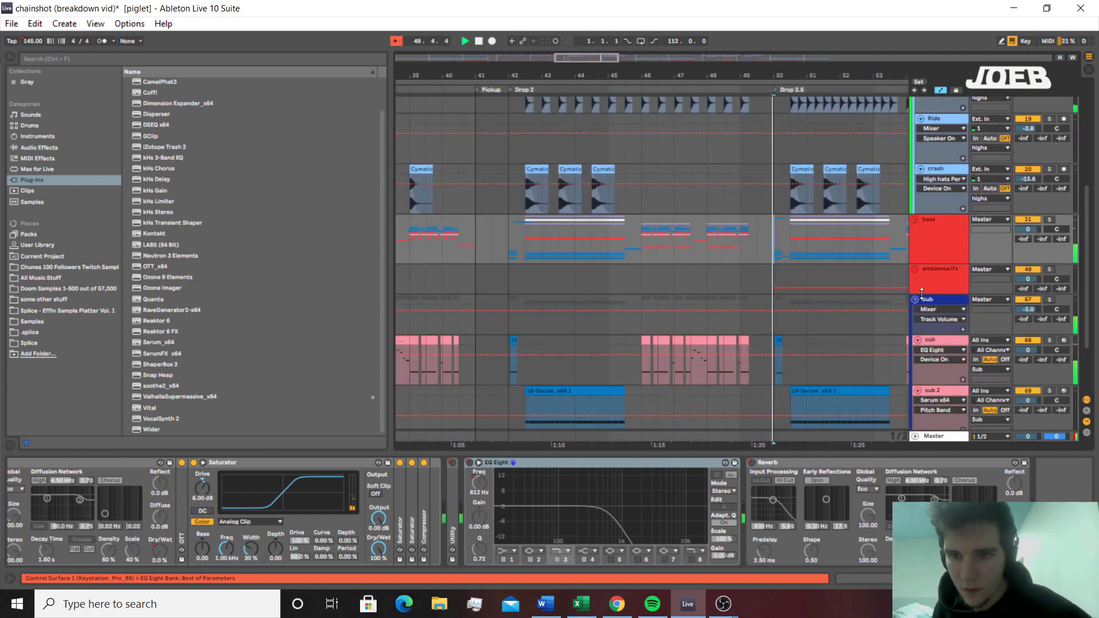
{"action": "left_click", "coordinate": [915, 300]}
{"action": "key", "text": "space"}
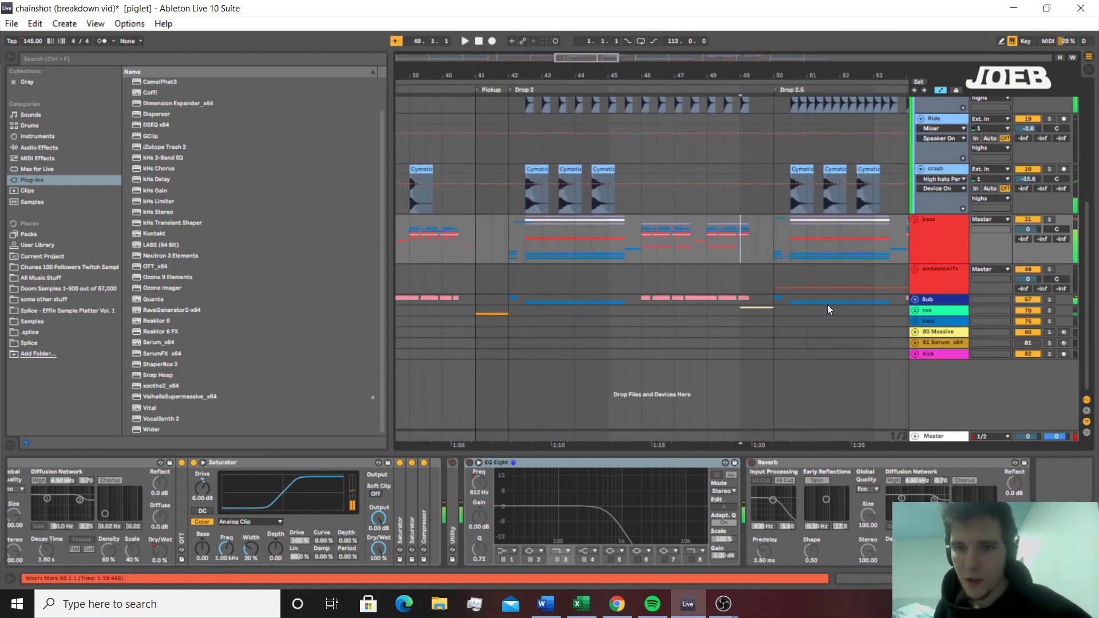
Expand the vox group, select the Italy clip at bar 49, and play it with its track soloed
{"action": "left_click", "coordinate": [769, 314]}
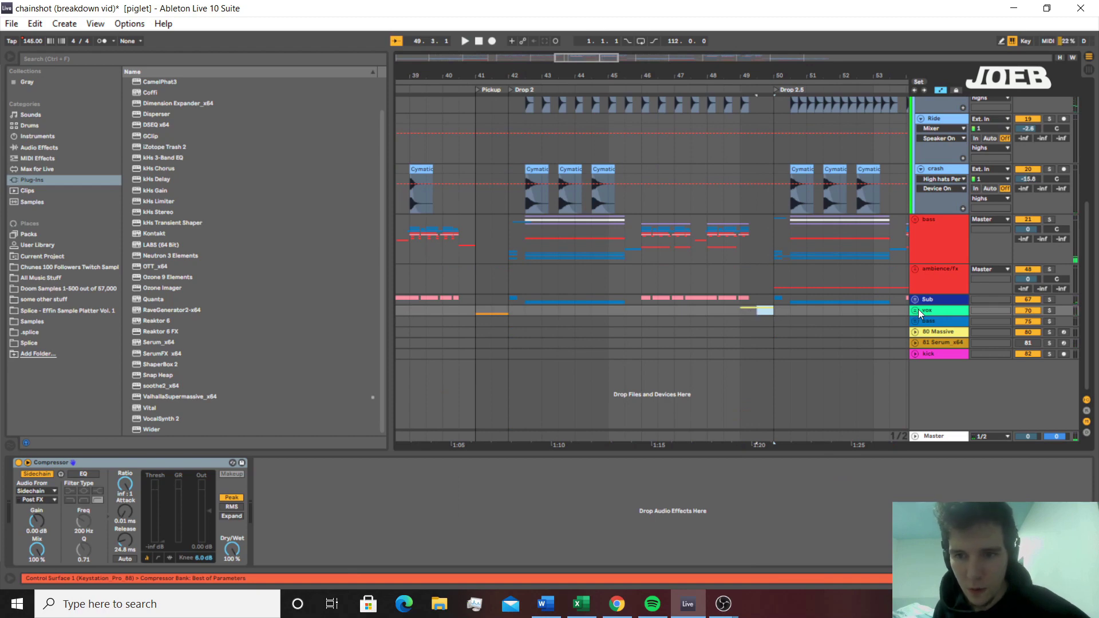
{"action": "left_click", "coordinate": [914, 310]}
{"action": "scroll", "coordinate": [744, 349], "scroll_direction": "down", "scroll_amount": 3}
{"action": "left_click", "coordinate": [748, 262]}
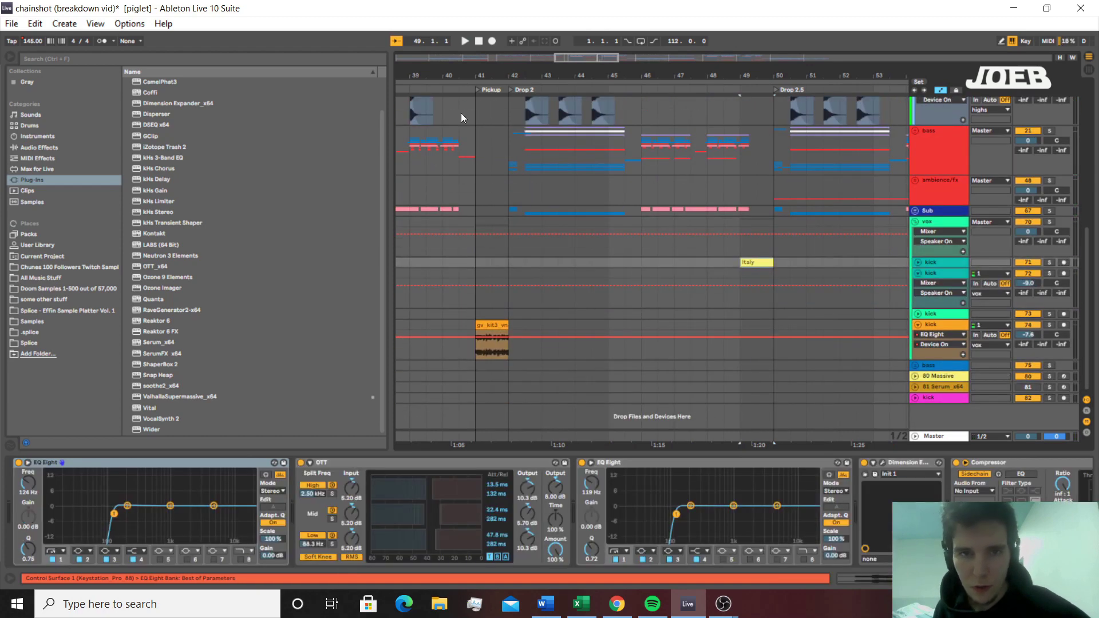
{"action": "mouse_move", "coordinate": [568, 57]}
{"action": "left_mouse_down"}
{"action": "mouse_move", "coordinate": [448, 57]}
{"action": "mouse_move", "coordinate": [578, 57]}
{"action": "left_mouse_up"}
{"action": "key", "text": "space"}
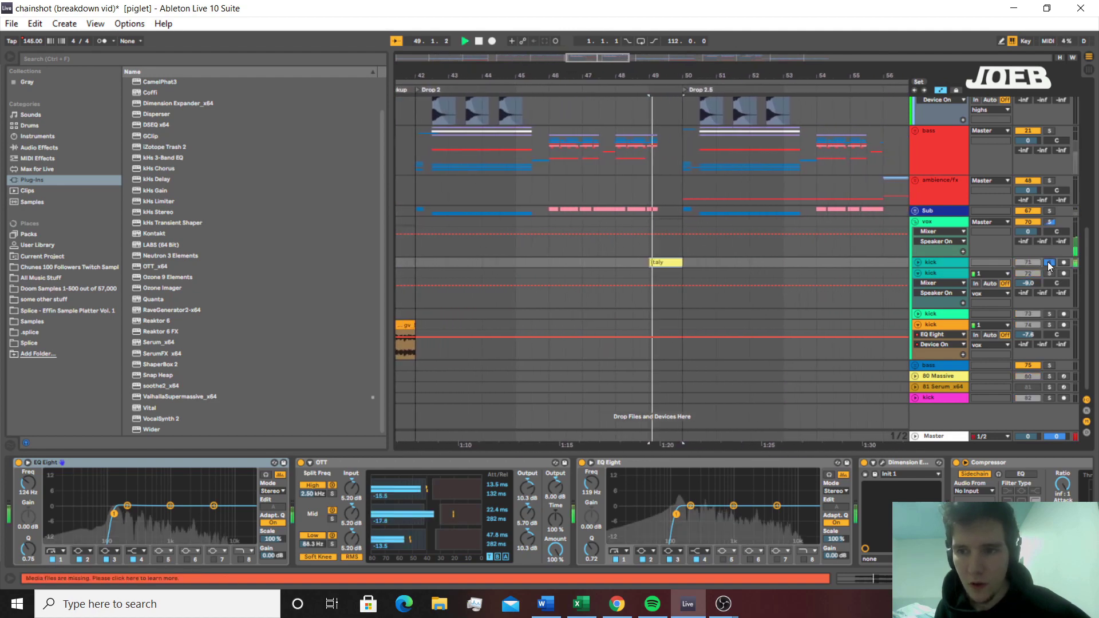
{"action": "left_click", "coordinate": [1049, 263]}
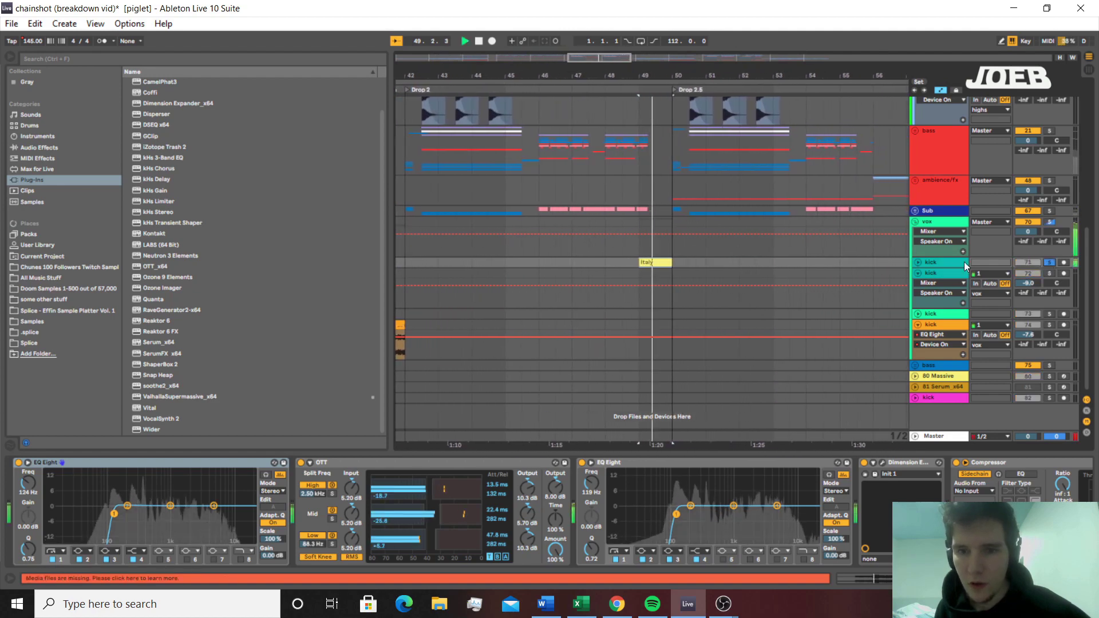
Collapse the second EQ Eight on the Italy clip's track and audition the clip with OTT's settings expanded
{"action": "double_click", "coordinate": [356, 463]}
{"action": "left_click", "coordinate": [359, 462]}
{"action": "double_click", "coordinate": [359, 464]}
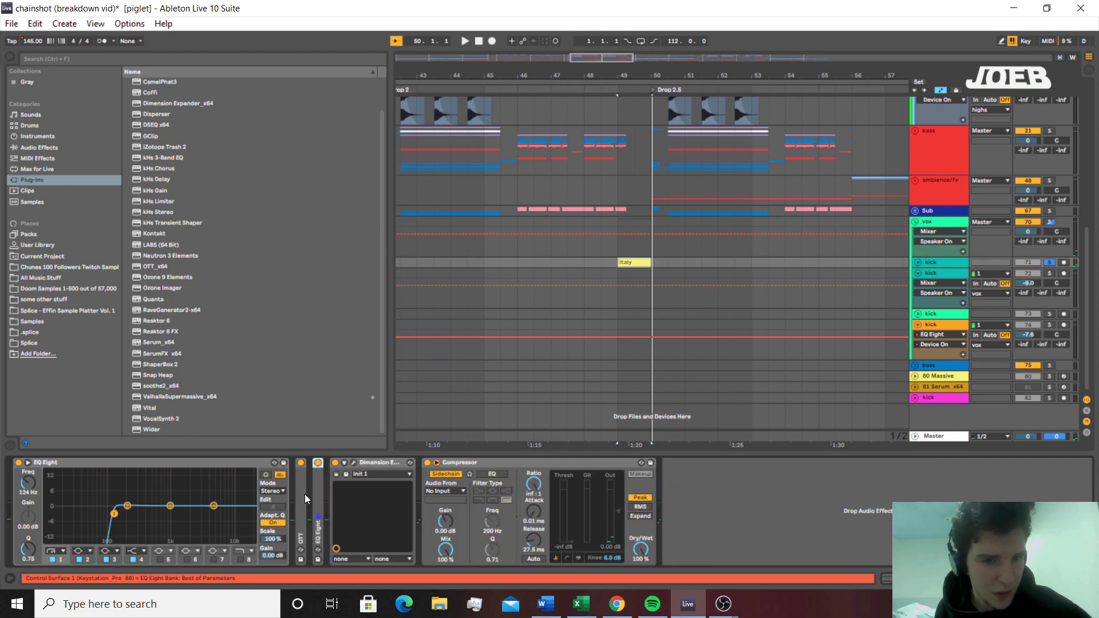
{"action": "double_click", "coordinate": [304, 495]}
{"action": "key", "text": "space"}
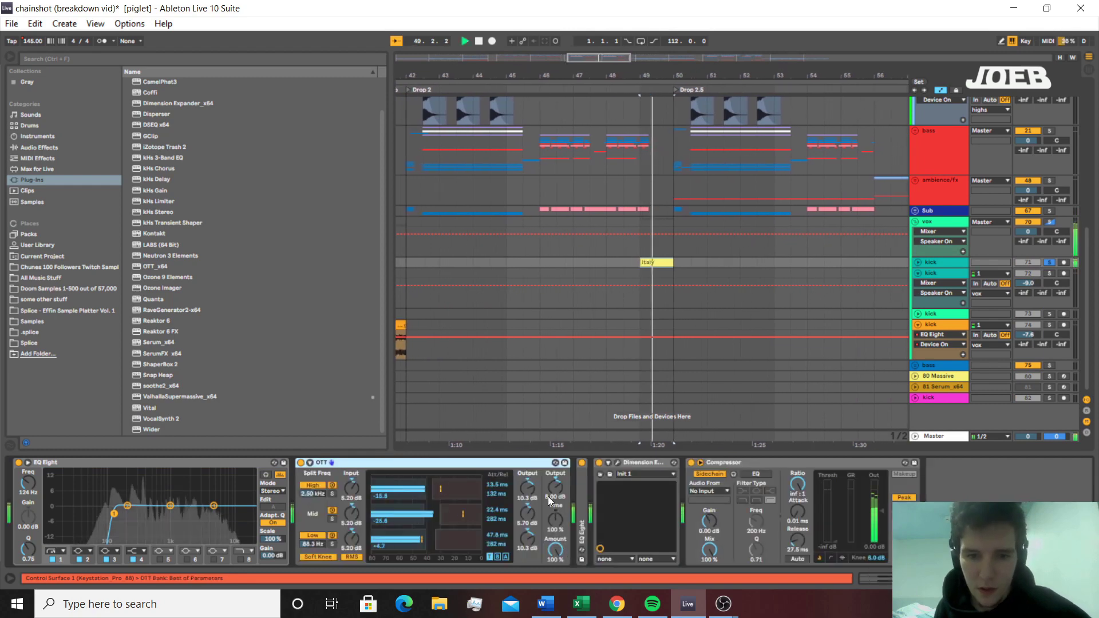
{"action": "key", "text": "space"}
Return the insert marker to 49.1.1 and show the Italy track's device chain again
{"action": "scroll", "coordinate": [959, 202], "scroll_direction": "up", "scroll_amount": 1}
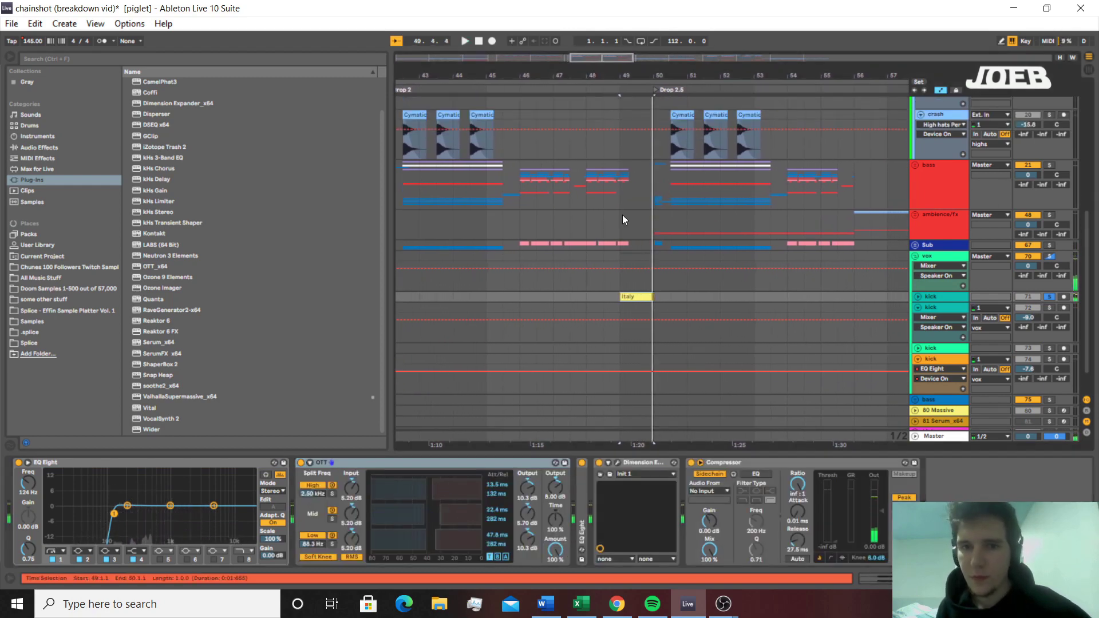
{"action": "left_click", "coordinate": [620, 232]}
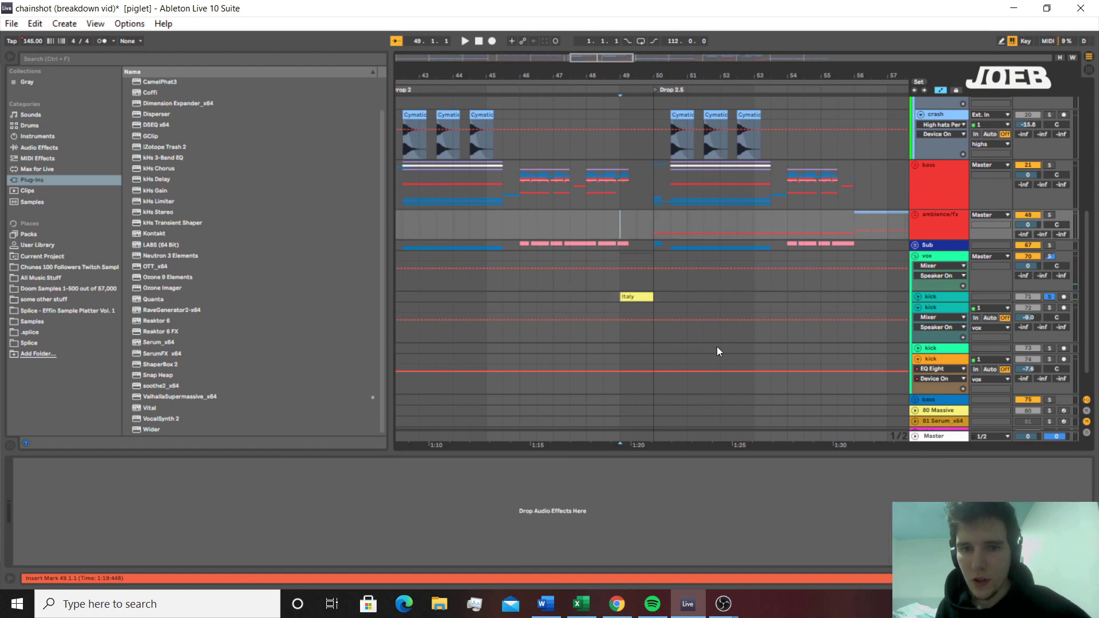
{"action": "left_click", "coordinate": [946, 298]}
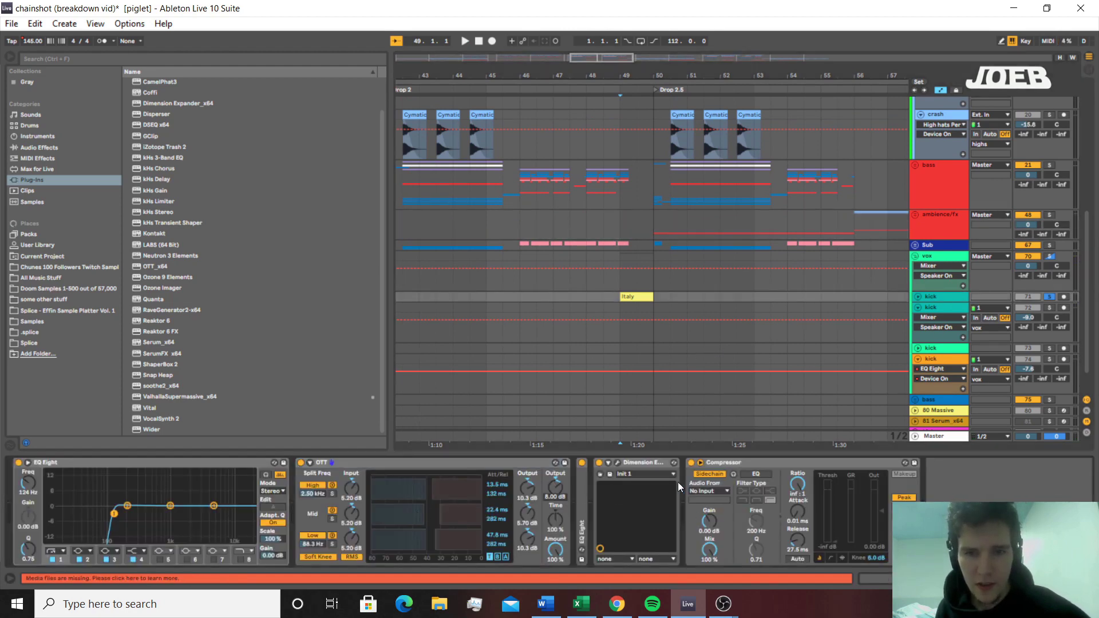
Mark the half bar from 49.3.1 to 50.1.1 on the ambience/fx group, and reset the insert marker to 49.1.1
{"action": "scroll", "coordinate": [678, 487], "scroll_direction": "up", "scroll_amount": 1}
{"action": "scroll", "coordinate": [801, 280], "scroll_direction": "up", "scroll_amount": 1}
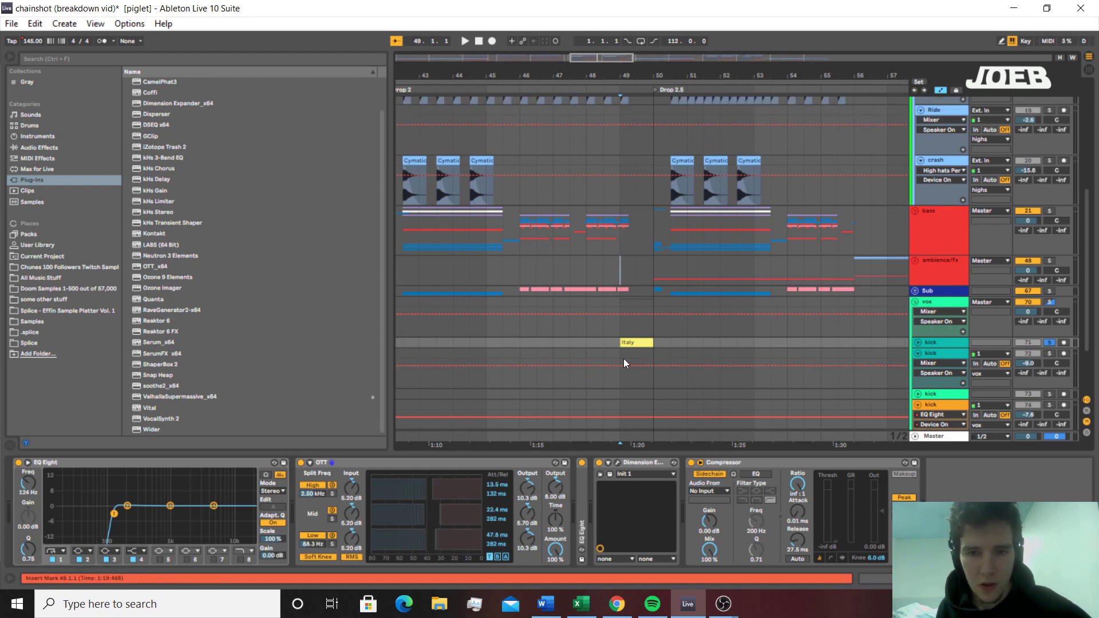
{"action": "mouse_move", "coordinate": [624, 281]}
{"action": "left_mouse_down"}
{"action": "mouse_move", "coordinate": [651, 277]}
{"action": "mouse_move", "coordinate": [630, 291]}
{"action": "left_mouse_up"}
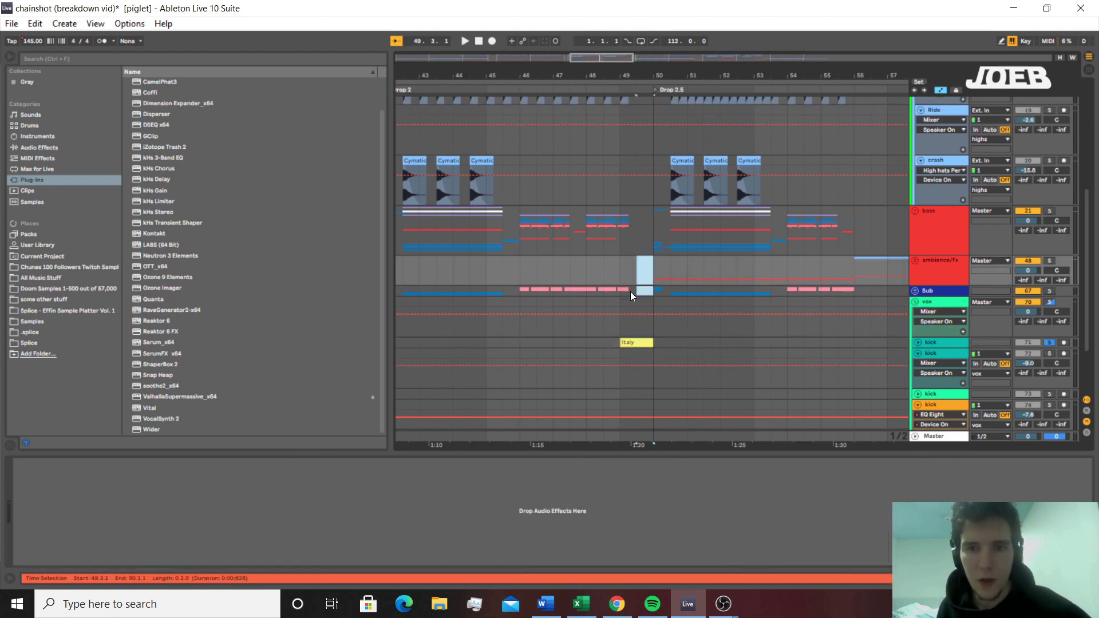
{"action": "left_click", "coordinate": [630, 291]}
{"action": "left_click", "coordinate": [627, 277]}
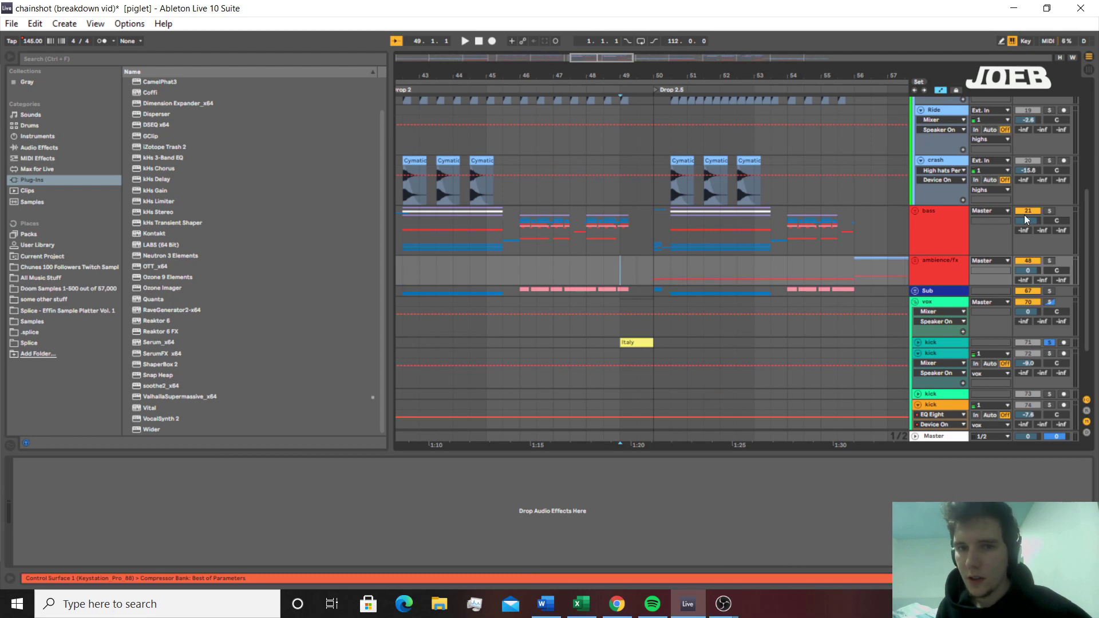
Play Drop 2.5 with the vocal solo cleared, and place the insert marker at bar 50 on the bass group
{"action": "left_click", "coordinate": [655, 229]}
{"action": "scroll", "coordinate": [656, 252], "scroll_direction": "up", "scroll_amount": 2}
{"action": "key", "text": "space"}
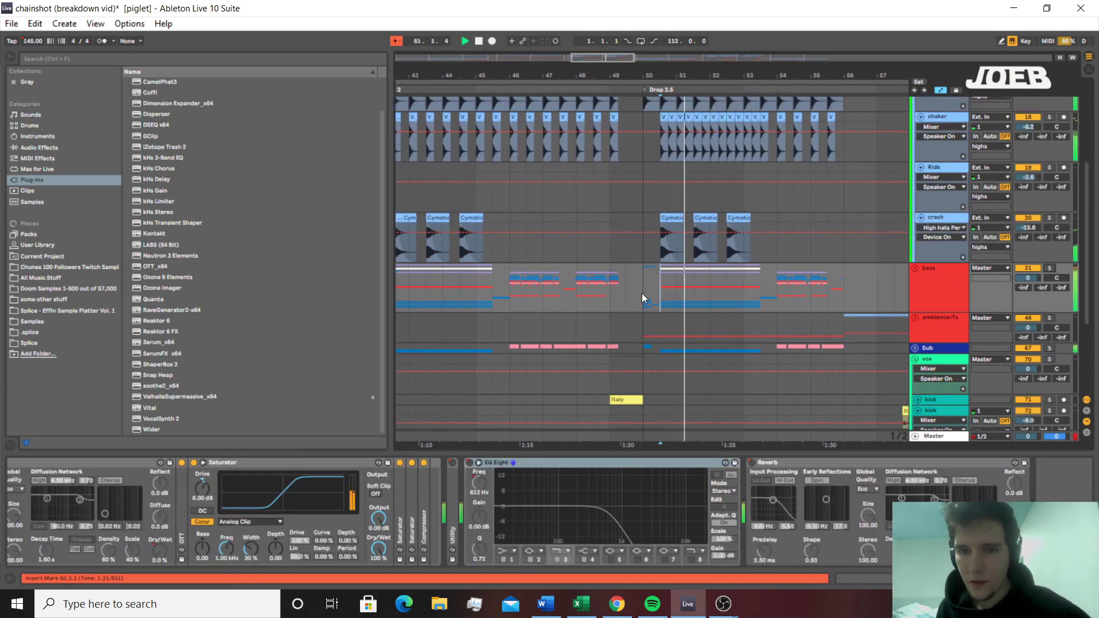
{"action": "left_click", "coordinate": [642, 293]}
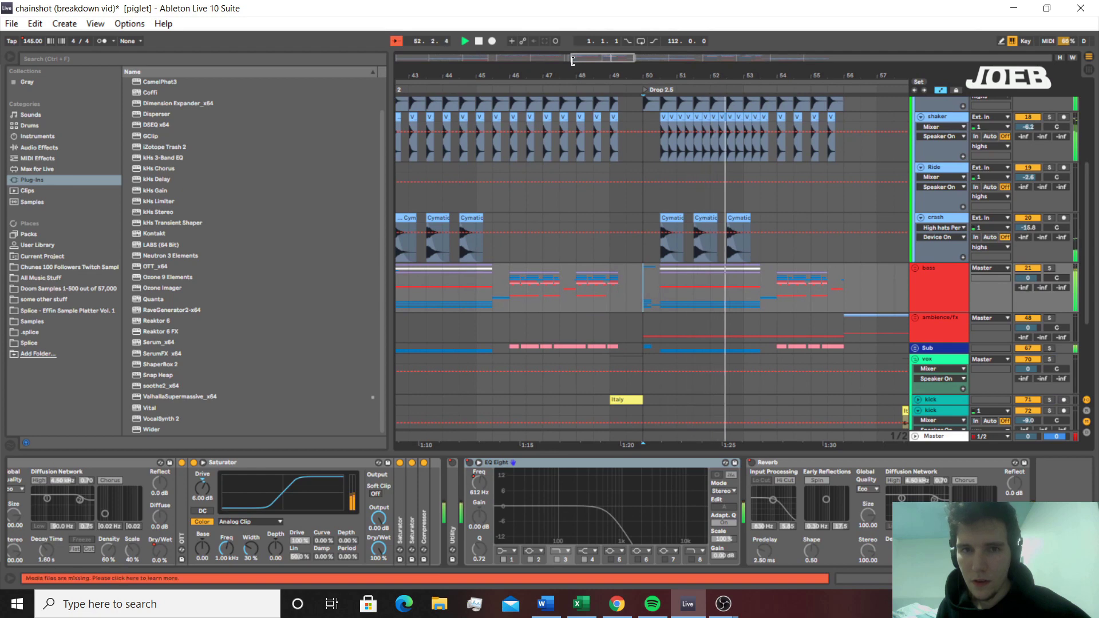
Unfold the bass group, select the "cant allow dem basses" clip in Drop 2 and check the bass layers around it
{"action": "left_click_drag", "start_coordinate": [572, 59], "coordinate": [534, 60]}
{"action": "scroll", "coordinate": [801, 360], "scroll_direction": "down", "scroll_amount": 2}
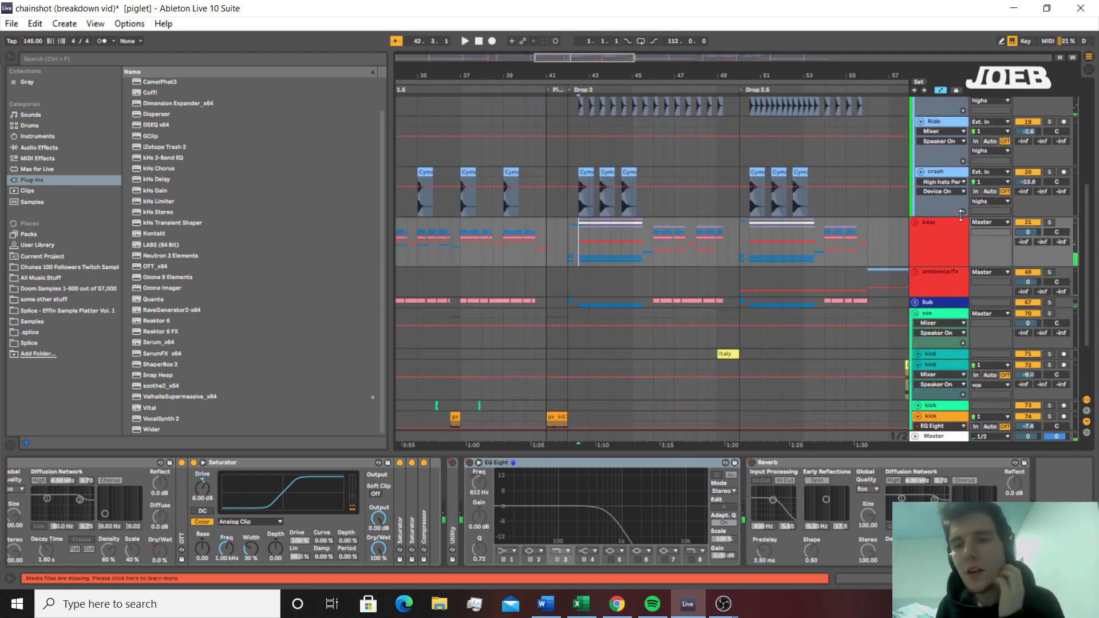
{"action": "left_click", "coordinate": [915, 223]}
{"action": "scroll", "coordinate": [881, 287], "scroll_direction": "down", "scroll_amount": 15}
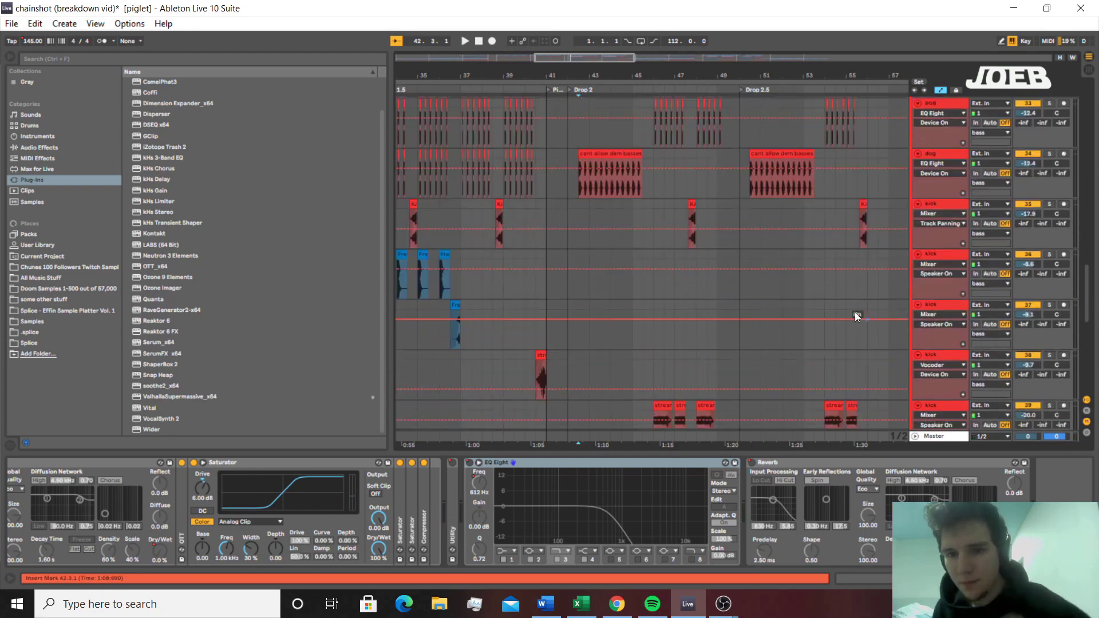
{"action": "scroll", "coordinate": [743, 192], "scroll_direction": "up", "scroll_amount": 3}
{"action": "left_click", "coordinate": [580, 165]}
{"action": "scroll", "coordinate": [808, 240], "scroll_direction": "down", "scroll_amount": 13}
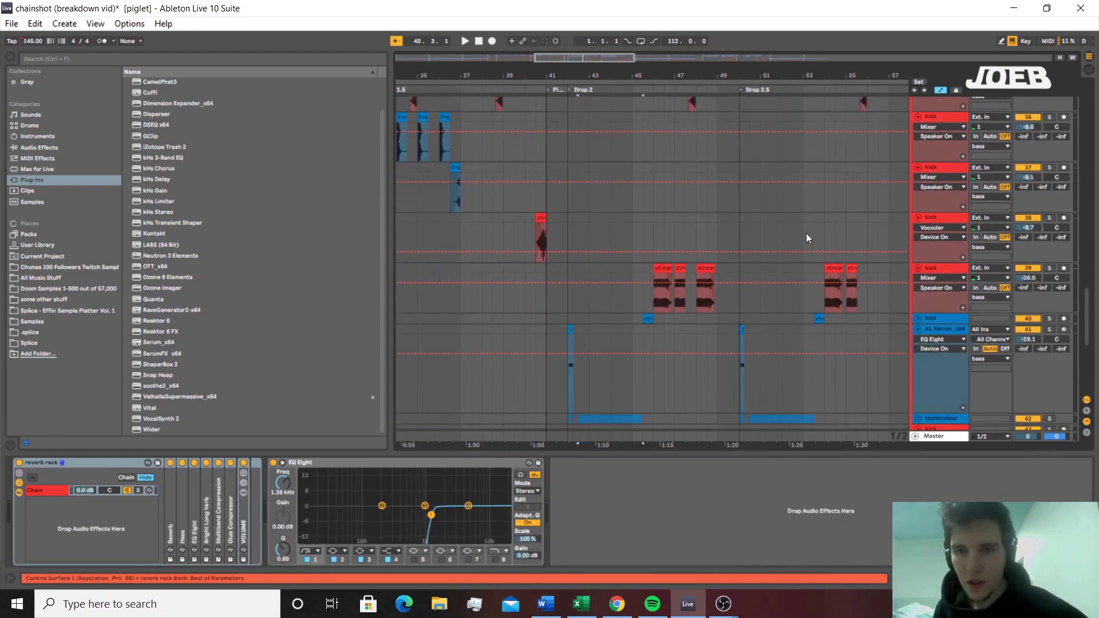
{"action": "scroll", "coordinate": [801, 269], "scroll_direction": "up", "scroll_amount": 5}
{"action": "scroll", "coordinate": [782, 261], "scroll_direction": "up", "scroll_amount": 3}
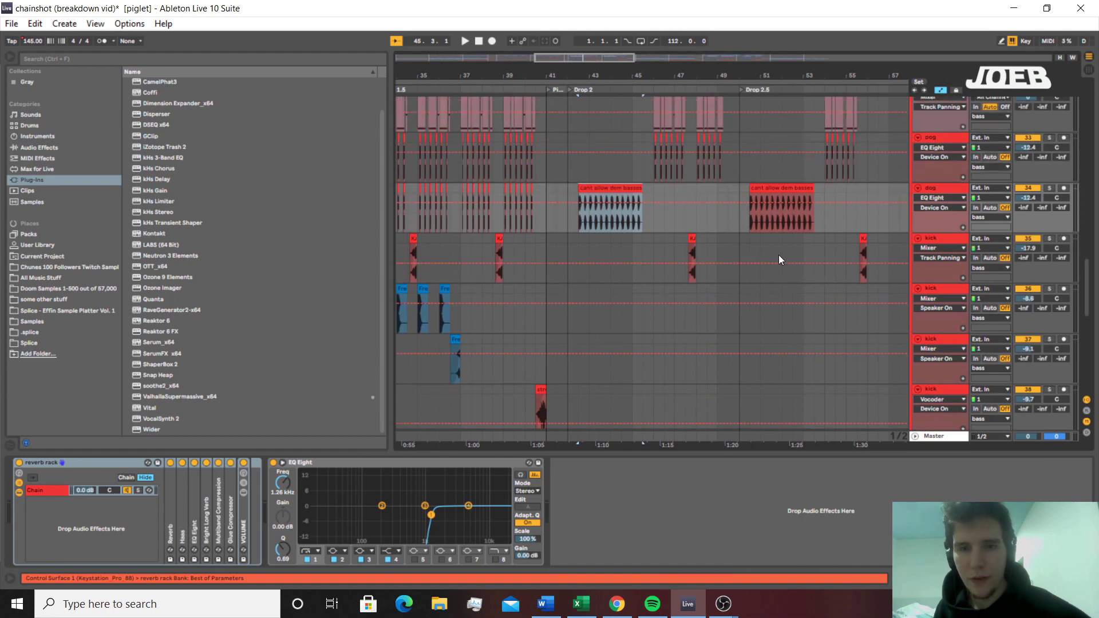
Inspect the sample and envelope of Drop 2.5's "cant allow dem basses" clip, and return to its track's device chain
{"action": "left_click", "coordinate": [767, 189]}
{"action": "double_click", "coordinate": [767, 189]}
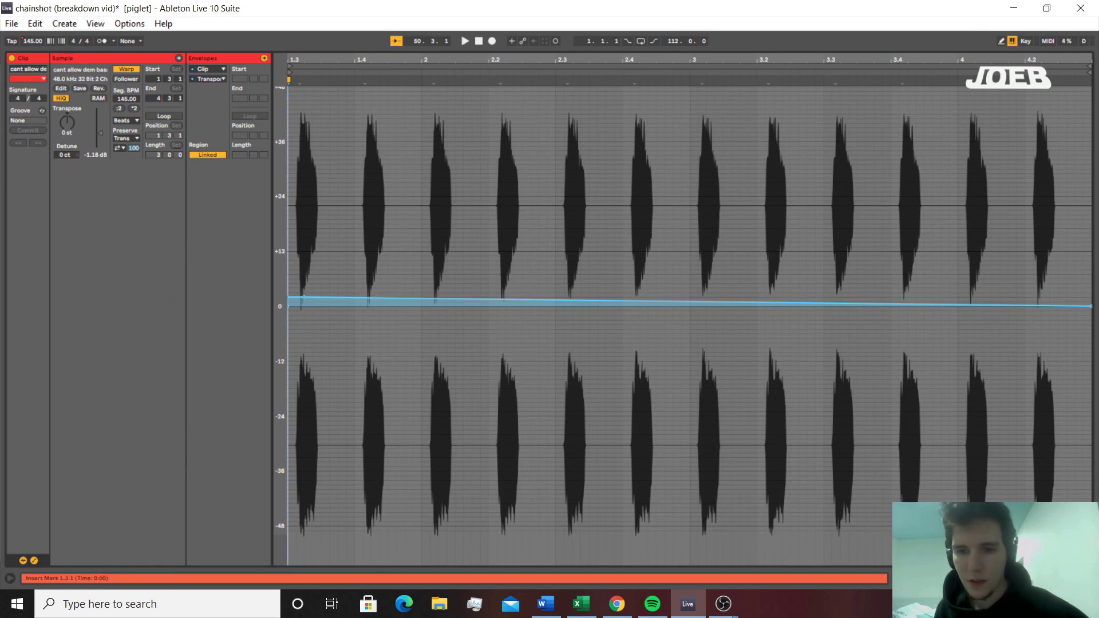
{"action": "key", "text": "shift+Tab"}
Unfold the tecnicolour group and select the long Drop 2.5 clip on Serum track 43 to show its devices
{"action": "scroll", "coordinate": [814, 308], "scroll_direction": "down", "scroll_amount": 8}
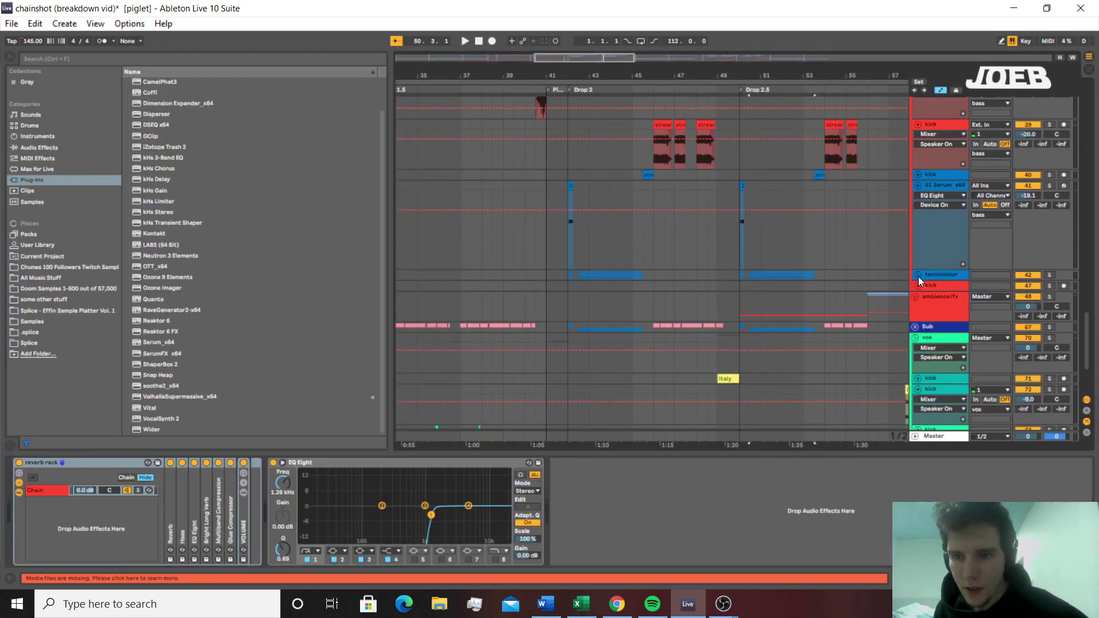
{"action": "left_click", "coordinate": [918, 276]}
{"action": "scroll", "coordinate": [887, 309], "scroll_direction": "down", "scroll_amount": 2}
{"action": "left_click", "coordinate": [785, 260]}
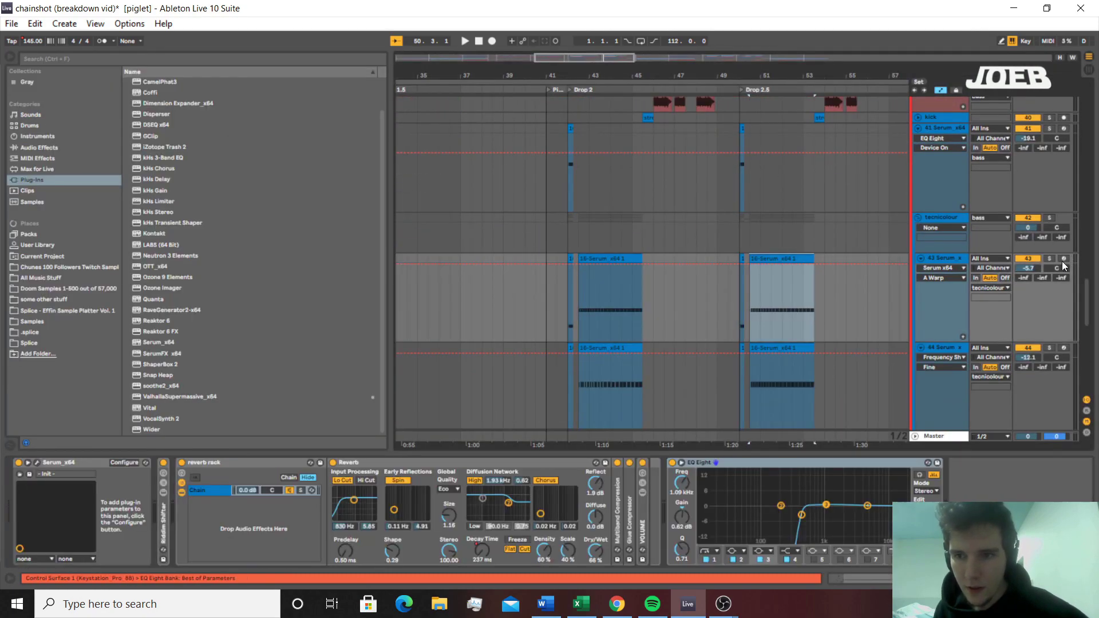
Solo Serum track 43 and audition its long clip in Drop 2
{"action": "left_click", "coordinate": [1051, 259]}
{"action": "key", "text": "space"}
{"action": "left_click", "coordinate": [527, 256]}
{"action": "key", "text": "space"}
{"action": "key", "text": "space"}
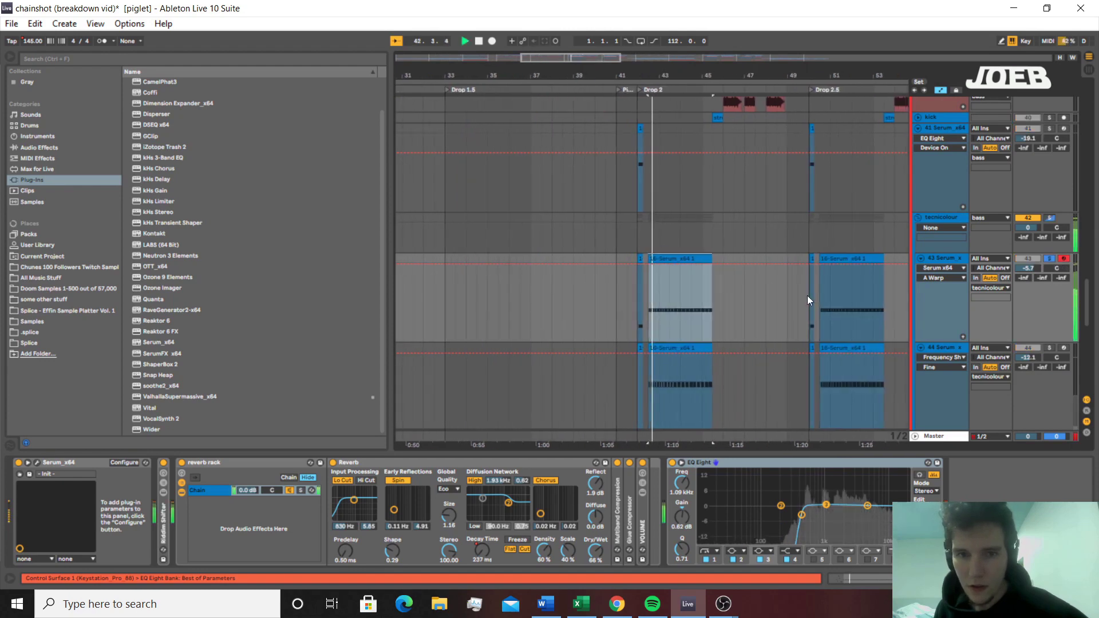
Solo Serum track 45, audition its Drop 2 clip, and select its matching clip in Drop 2.5
{"action": "scroll", "coordinate": [840, 319], "scroll_direction": "down", "scroll_amount": 3}
{"action": "scroll", "coordinate": [840, 323], "scroll_direction": "down", "scroll_amount": 1}
{"action": "left_click", "coordinate": [838, 331]}
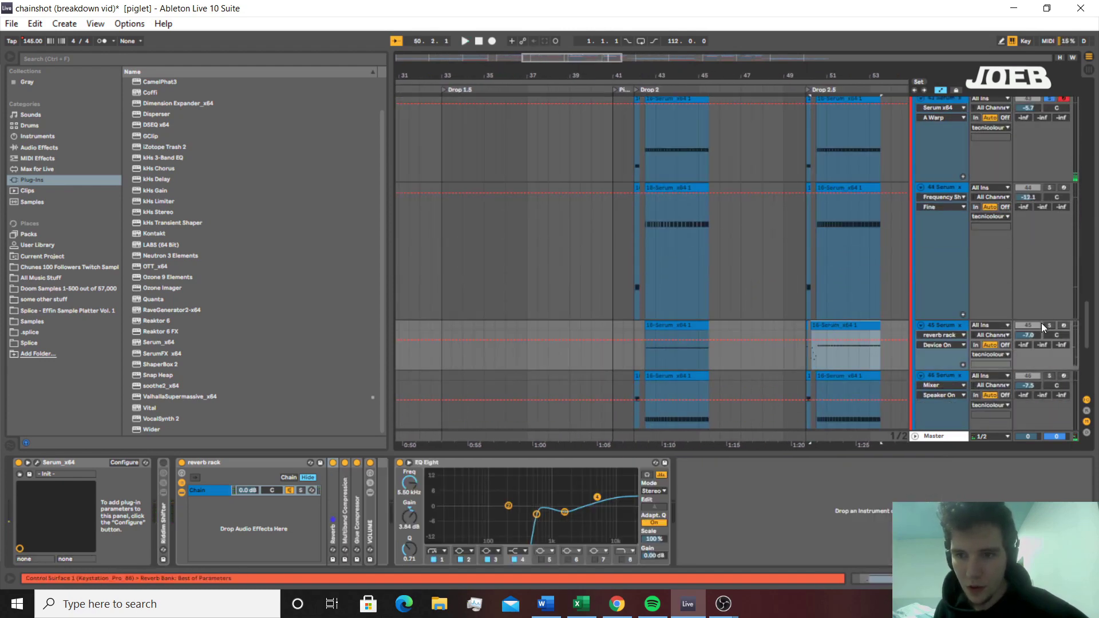
{"action": "left_click", "coordinate": [1049, 325]}
{"action": "left_click", "coordinate": [504, 344]}
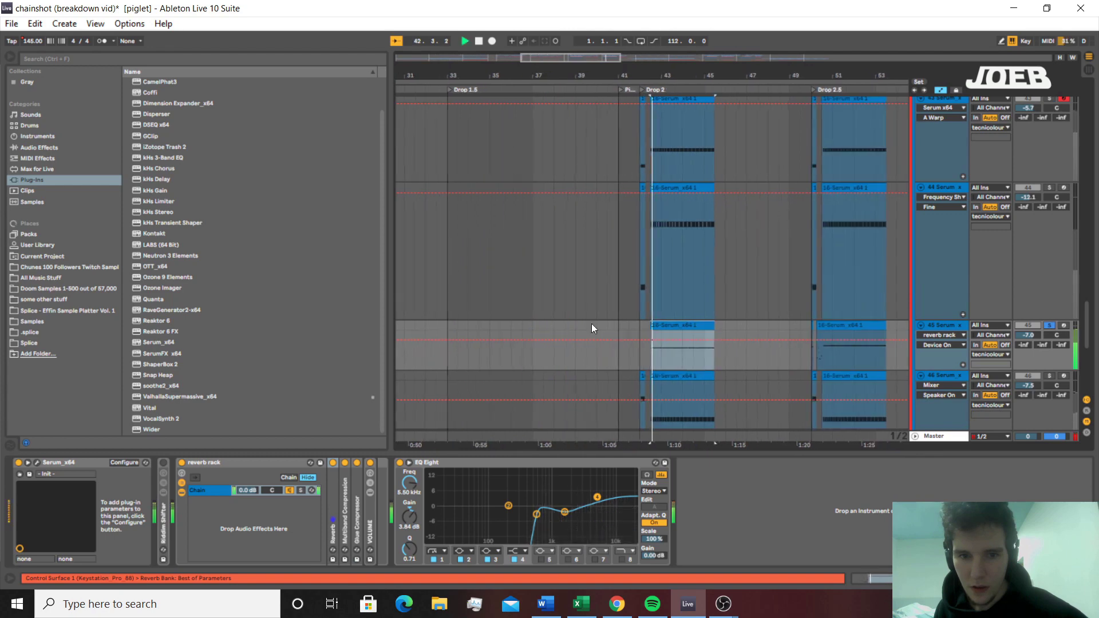
{"action": "left_click", "coordinate": [826, 327]}
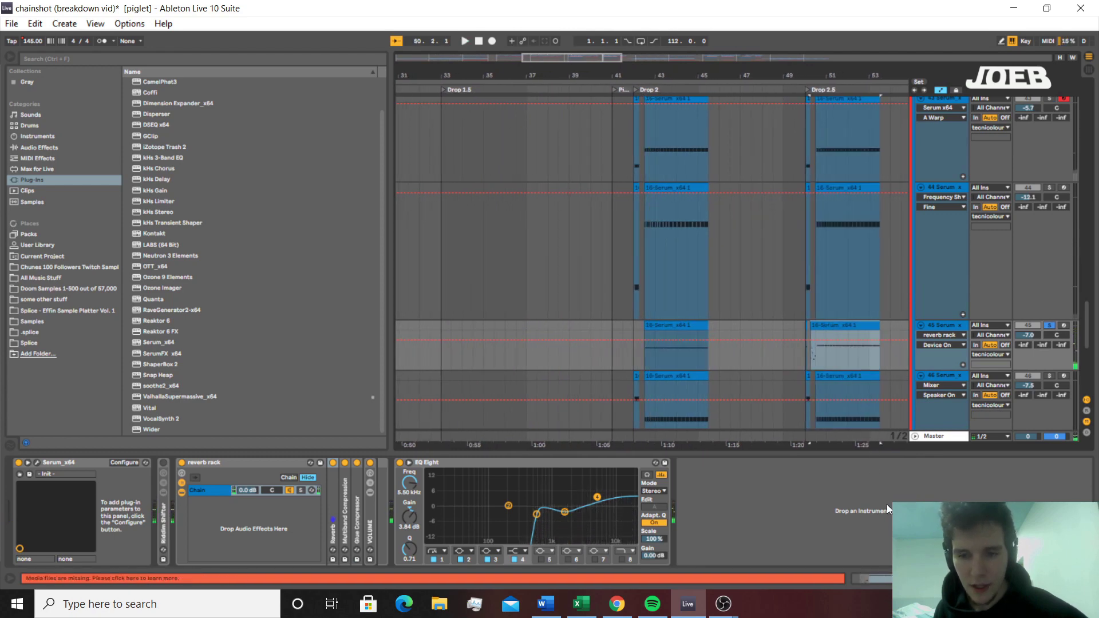
Clear the solo on Serum track 45, play the start of Drop 2.5 from bar 50, and inspect its clips up close
{"action": "left_click", "coordinate": [1048, 318]}
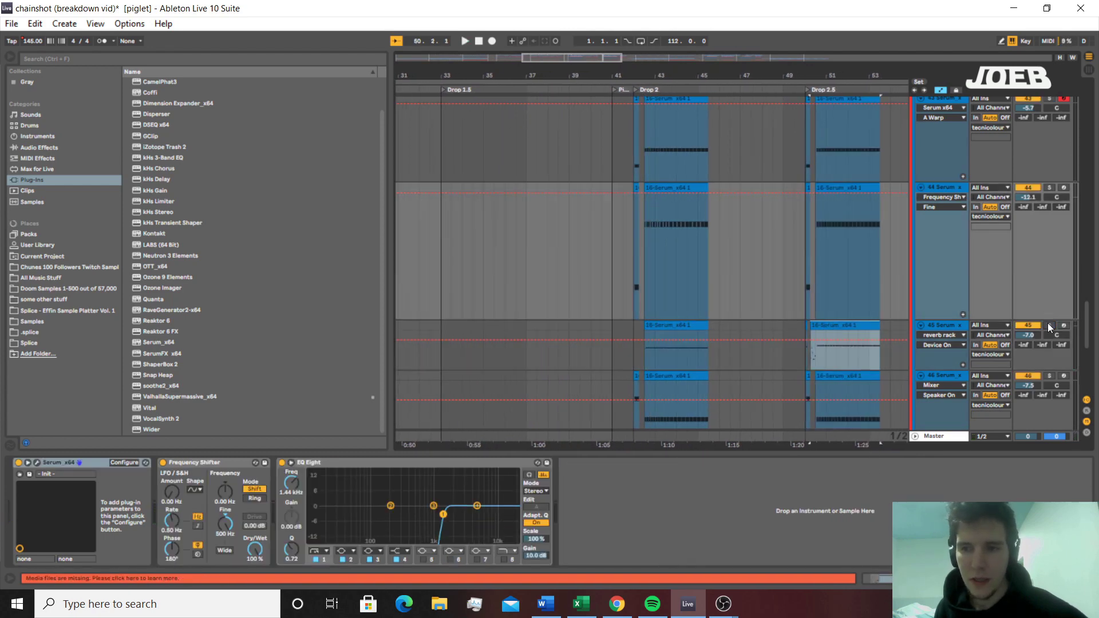
{"action": "key", "text": "space"}
{"action": "left_click", "coordinate": [637, 352]}
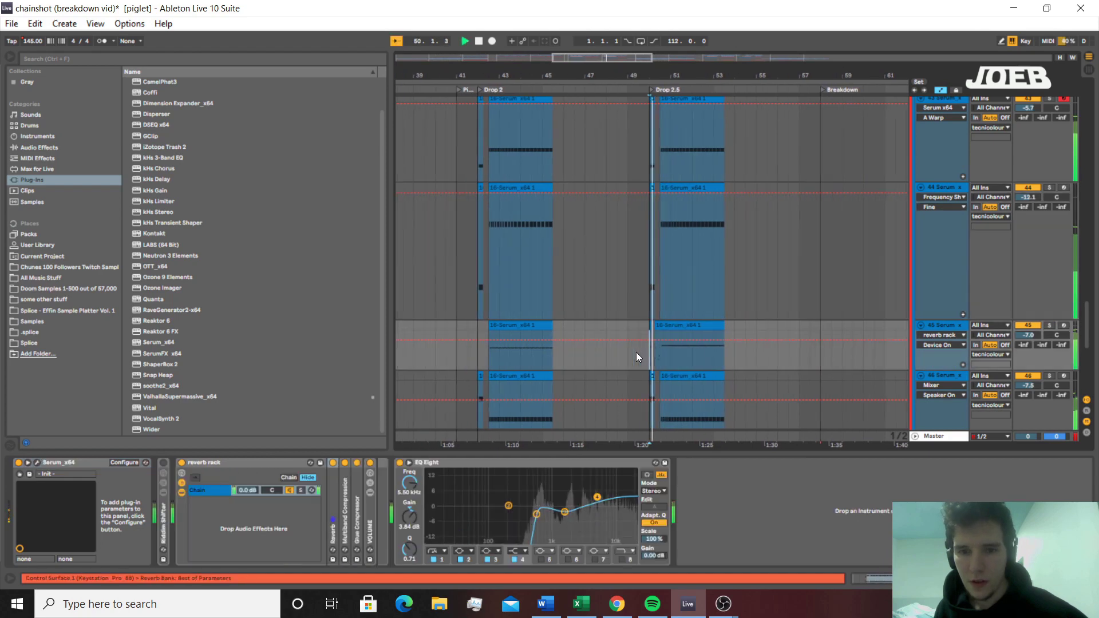
{"action": "key", "text": "space"}
{"action": "scroll", "coordinate": [637, 352], "scroll_direction": "up", "scroll_amount": 6}
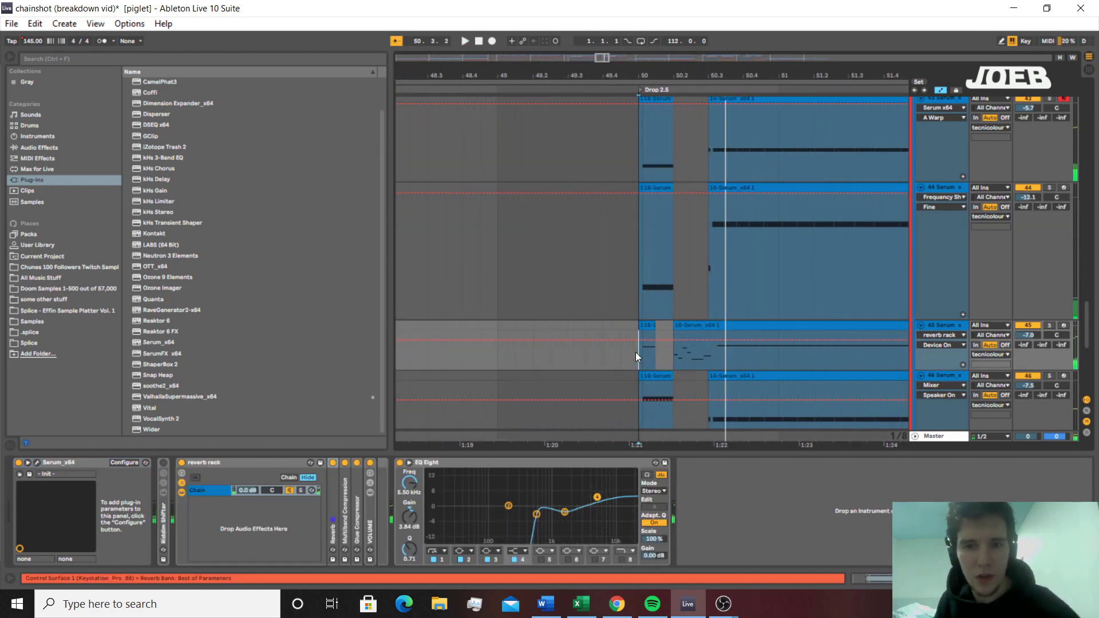
Audition Serum track 45 from 50.2.1, first within the full mix and again with the track soloed
{"action": "scroll", "coordinate": [668, 366], "scroll_direction": "down", "scroll_amount": 1}
{"action": "left_click", "coordinate": [678, 317]}
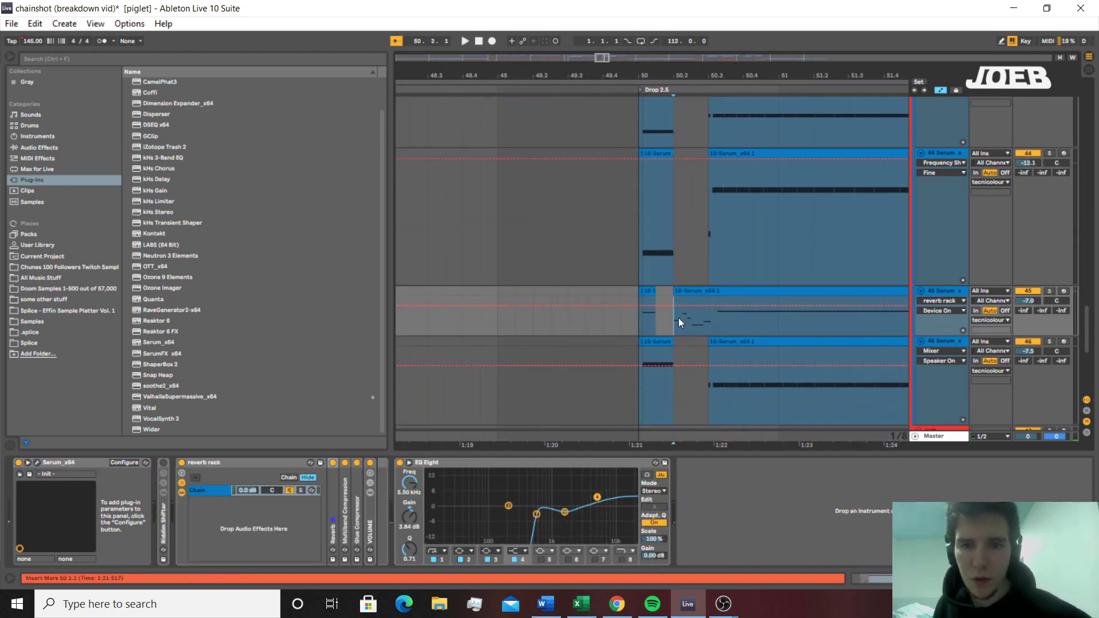
{"action": "key", "text": "space"}
{"action": "key", "text": "space"}
{"action": "key", "text": "space"}
{"action": "key", "text": "space"}
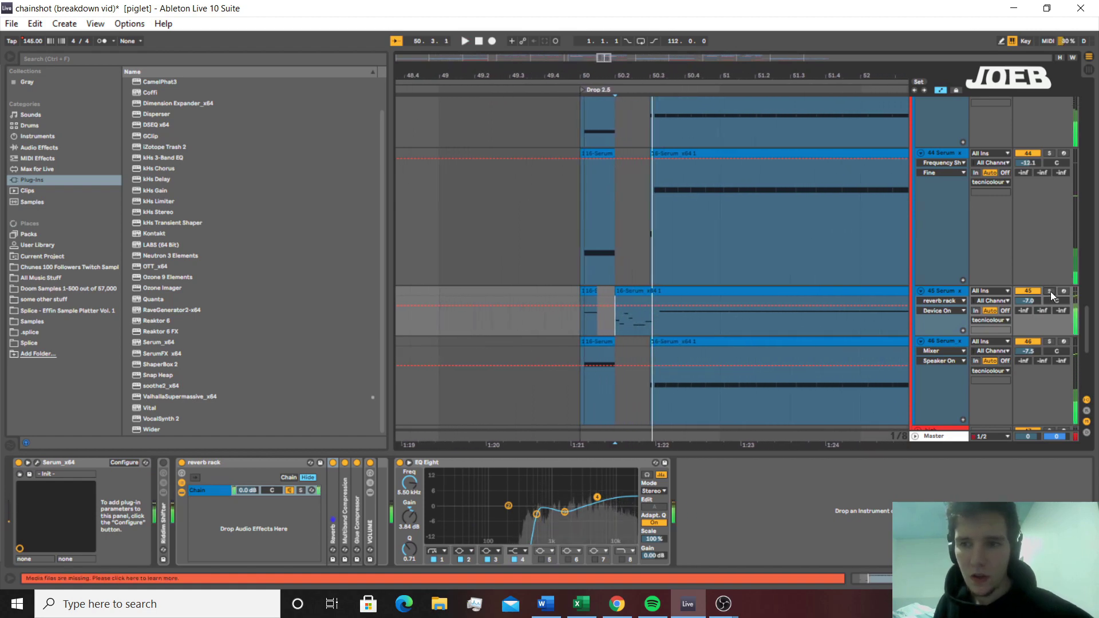
{"action": "left_click", "coordinate": [1050, 291]}
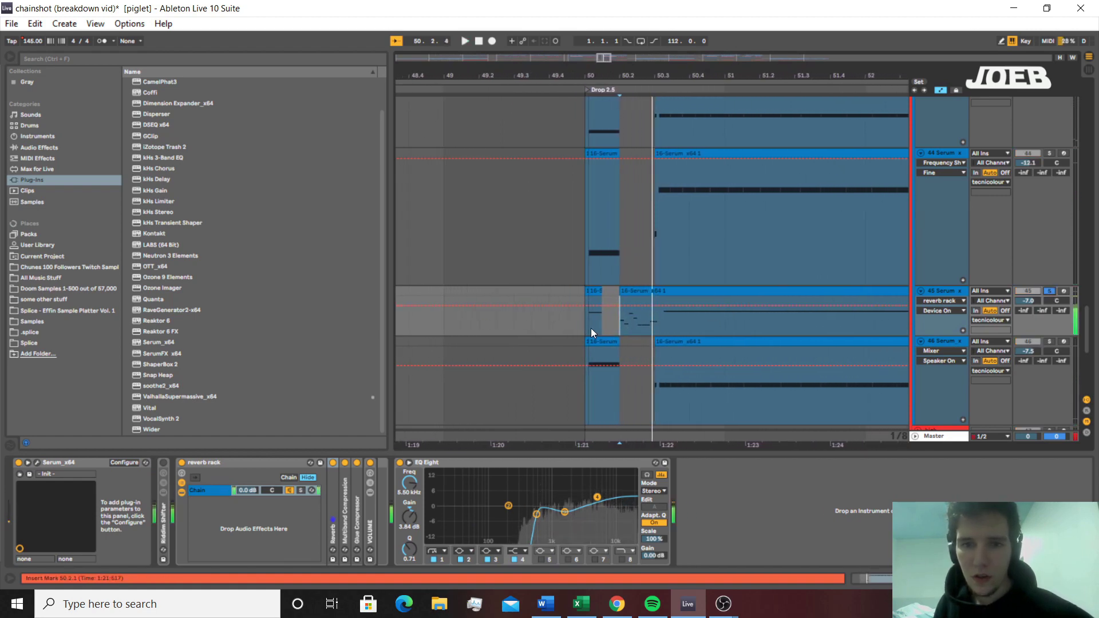
{"action": "key", "text": "space"}
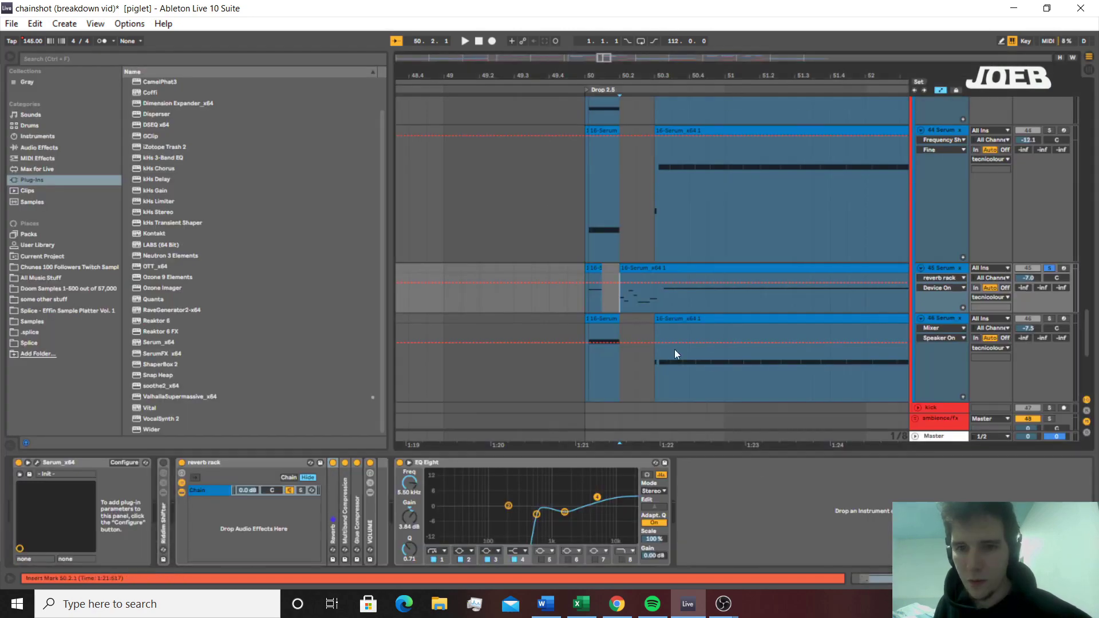
Unfold the ambience/fx group and examine its tracks at the start of Drop 2.5
{"action": "scroll", "coordinate": [622, 346], "scroll_direction": "down", "scroll_amount": 5}
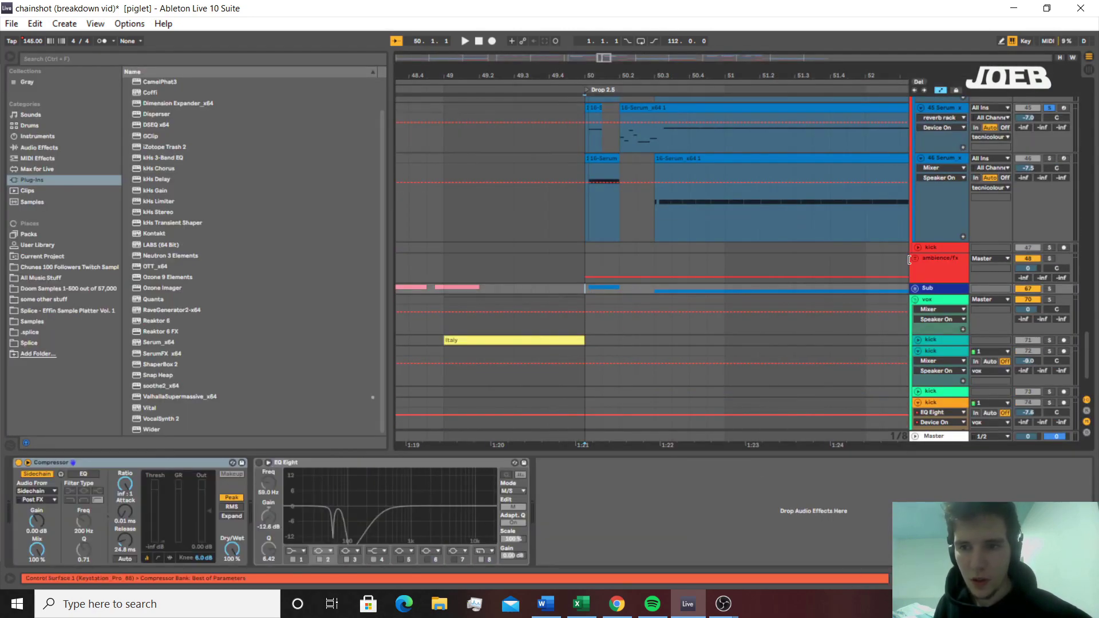
{"action": "scroll", "coordinate": [916, 260], "scroll_direction": "down", "scroll_amount": 10}
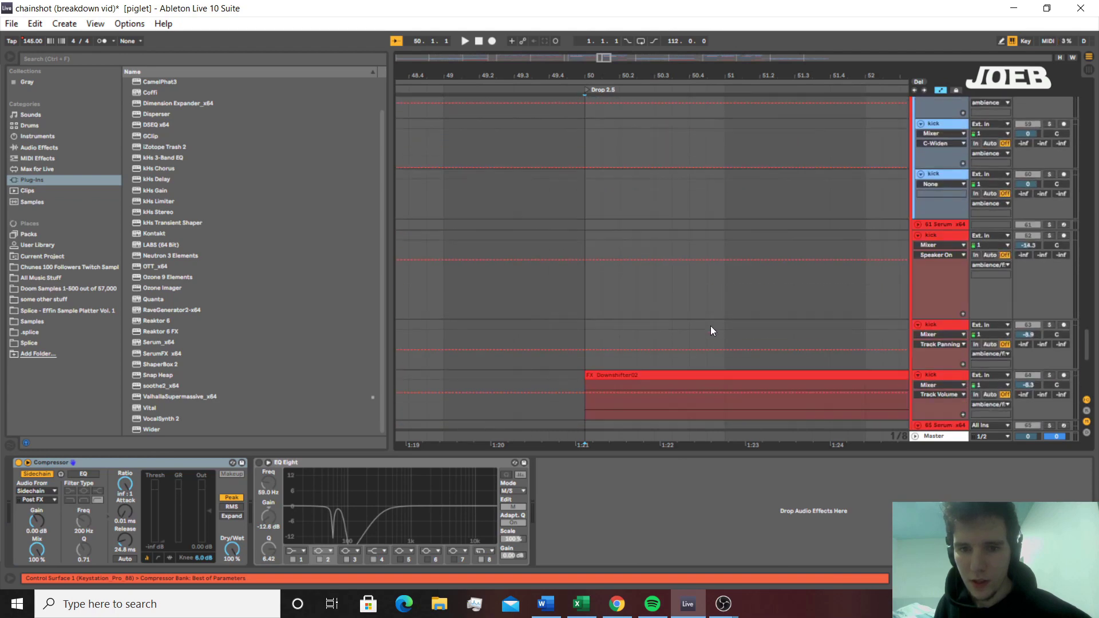
{"action": "scroll", "coordinate": [687, 346], "scroll_direction": "up", "scroll_amount": 5}
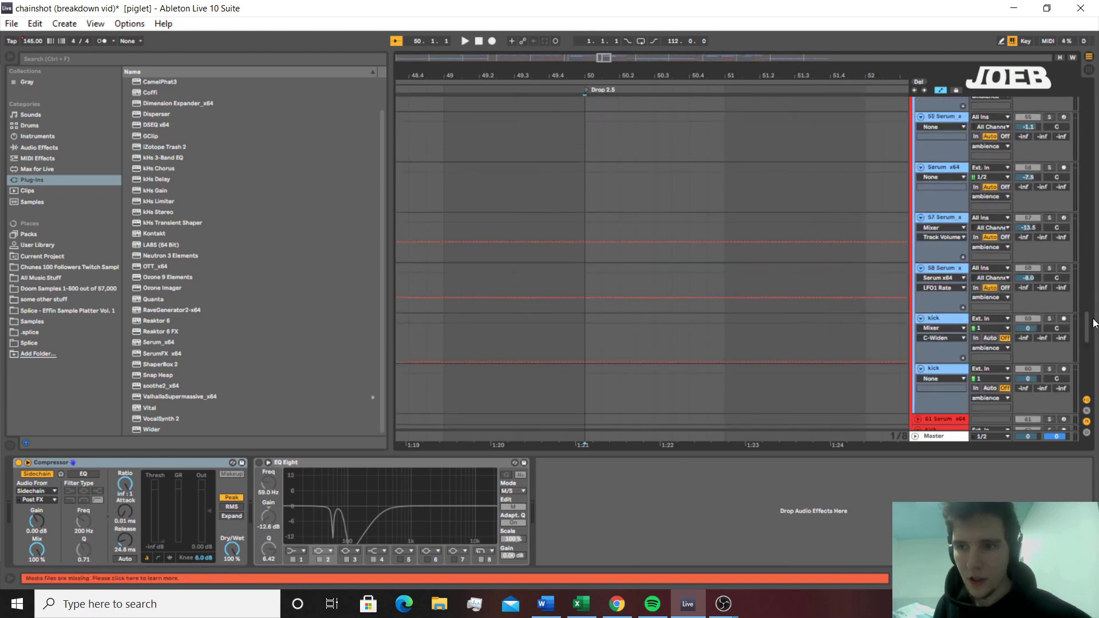
Select the short clip starting Drop 2.5 on kick track 23, unfold the track, and audition the clip soloed
{"action": "left_click_drag", "start_coordinate": [1090, 323], "coordinate": [1078, 135]}
{"action": "left_click", "coordinate": [599, 100]}
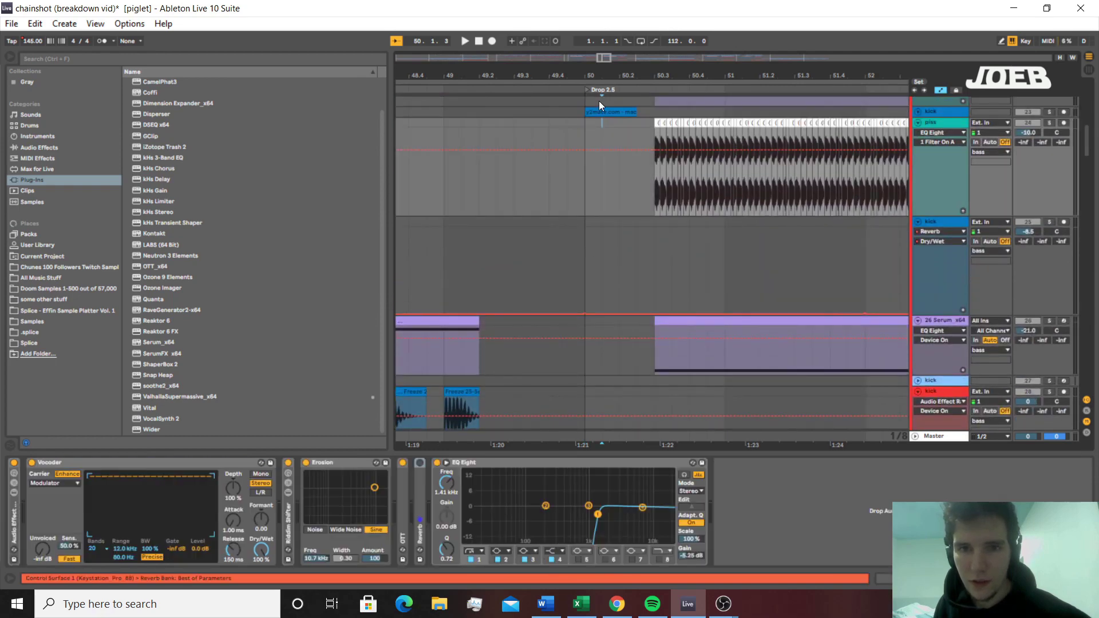
{"action": "left_click", "coordinate": [633, 111]}
{"action": "left_click", "coordinate": [918, 111]}
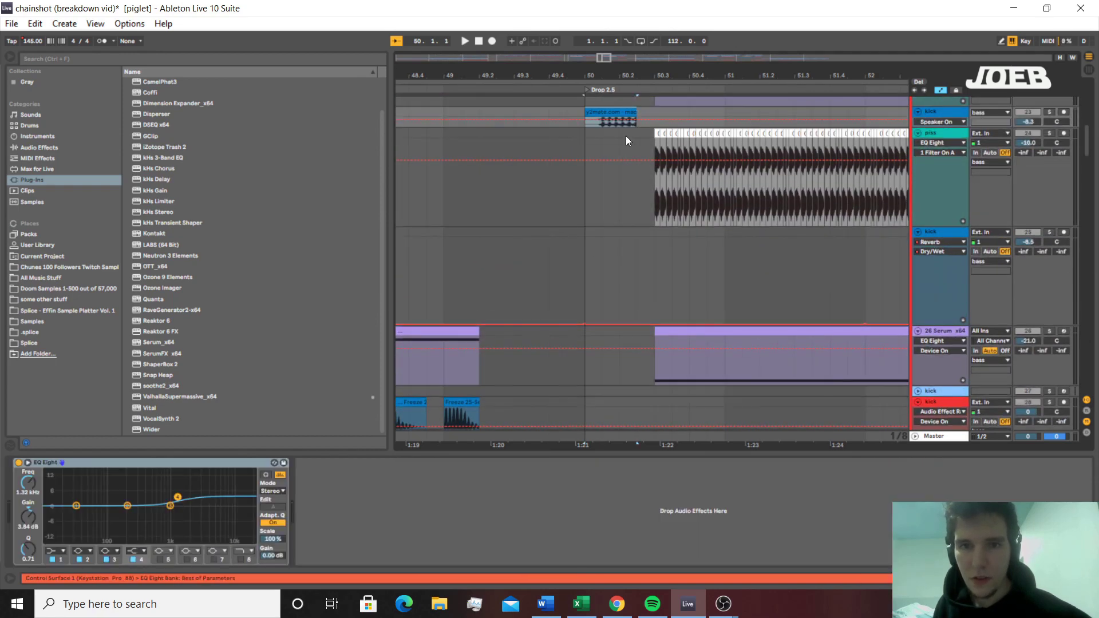
{"action": "left_click", "coordinate": [1060, 112]}
{"action": "key", "text": "space"}
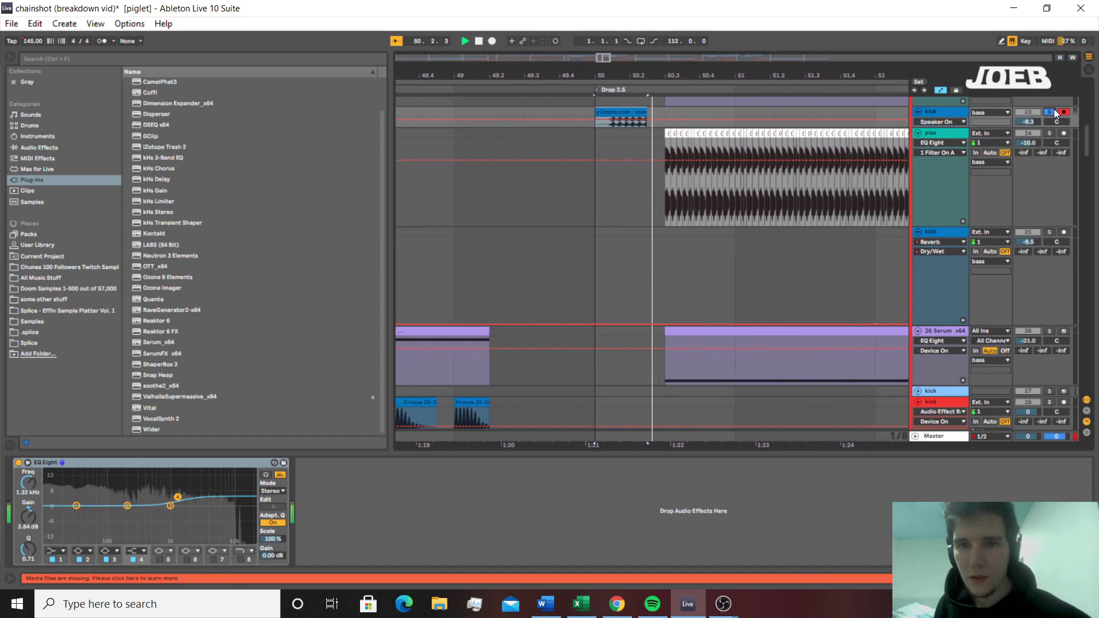
Clear the solo on kick track 23 and fold the bass group
{"action": "scroll", "coordinate": [760, 158], "scroll_direction": "down", "scroll_amount": 1}
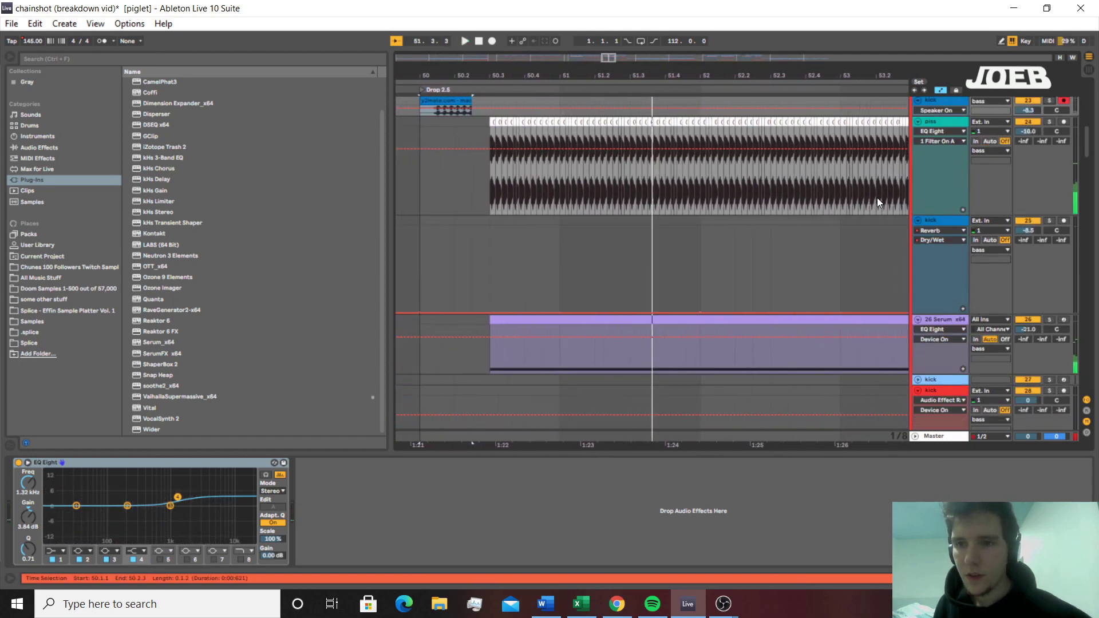
{"action": "scroll", "coordinate": [932, 195], "scroll_direction": "up", "scroll_amount": 5}
{"action": "left_click", "coordinate": [915, 199]}
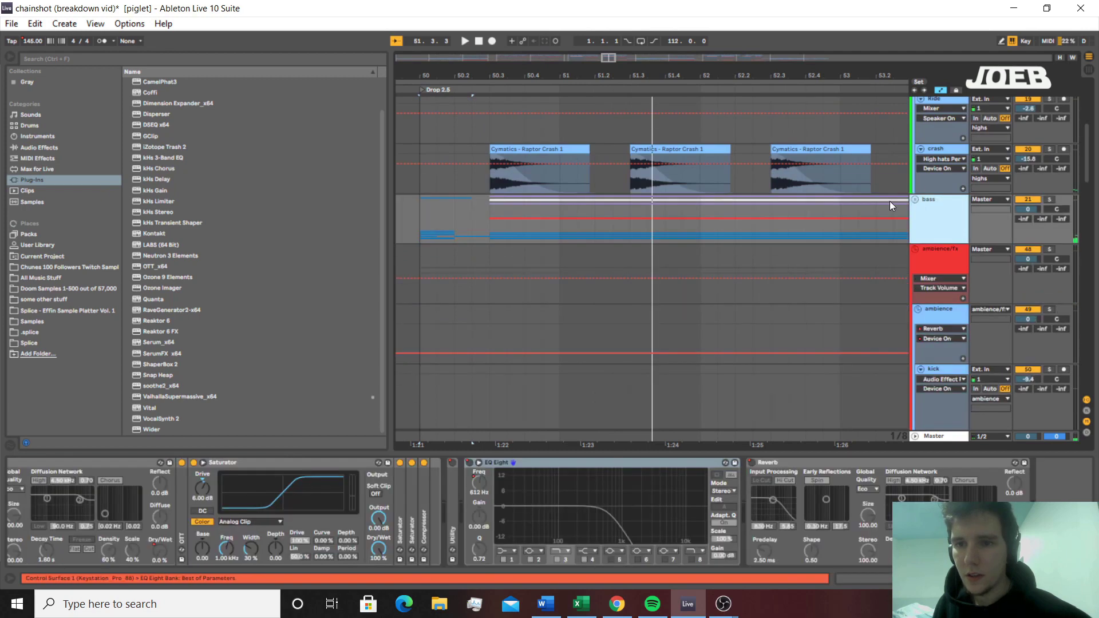
Move to Drop 3.5 and play the arrangement from about bar 86 on the bass group
{"action": "scroll", "coordinate": [846, 218], "scroll_direction": "down", "scroll_amount": 10}
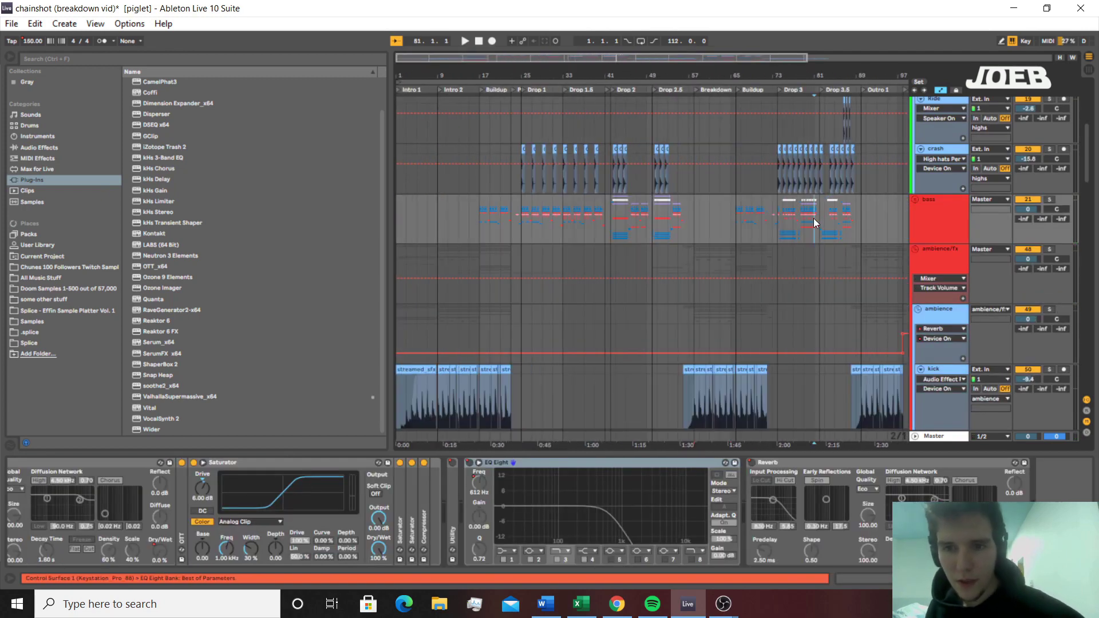
{"action": "left_click", "coordinate": [820, 218]}
{"action": "scroll", "coordinate": [820, 218], "scroll_direction": "up", "scroll_amount": 8}
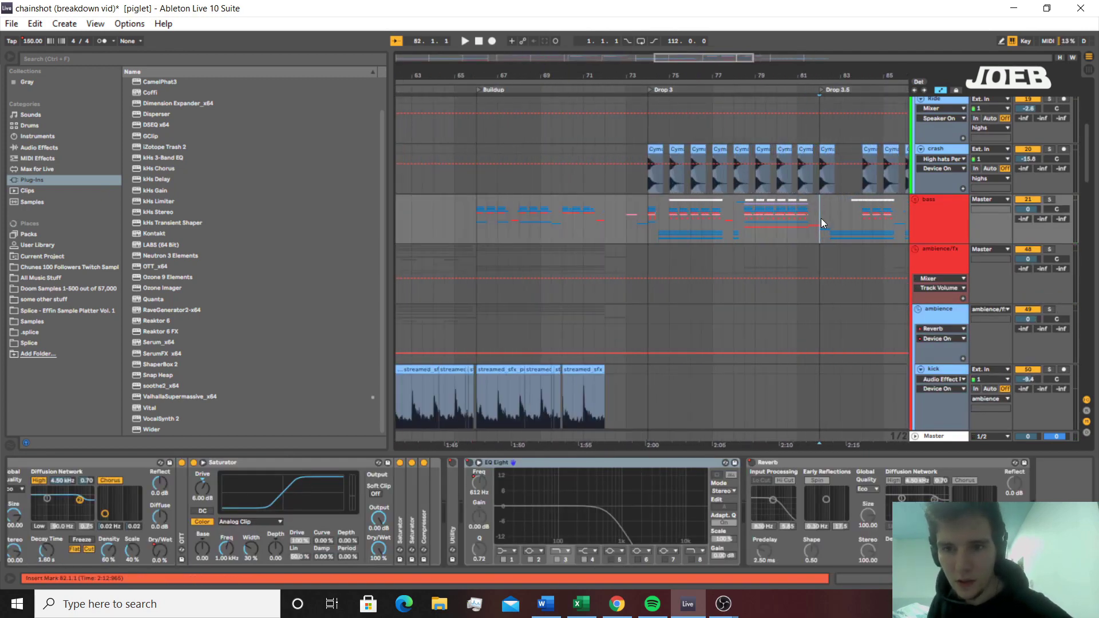
{"action": "left_click_drag", "start_coordinate": [689, 57], "coordinate": [711, 58]}
{"action": "left_click", "coordinate": [795, 209]}
{"action": "key", "text": "space"}
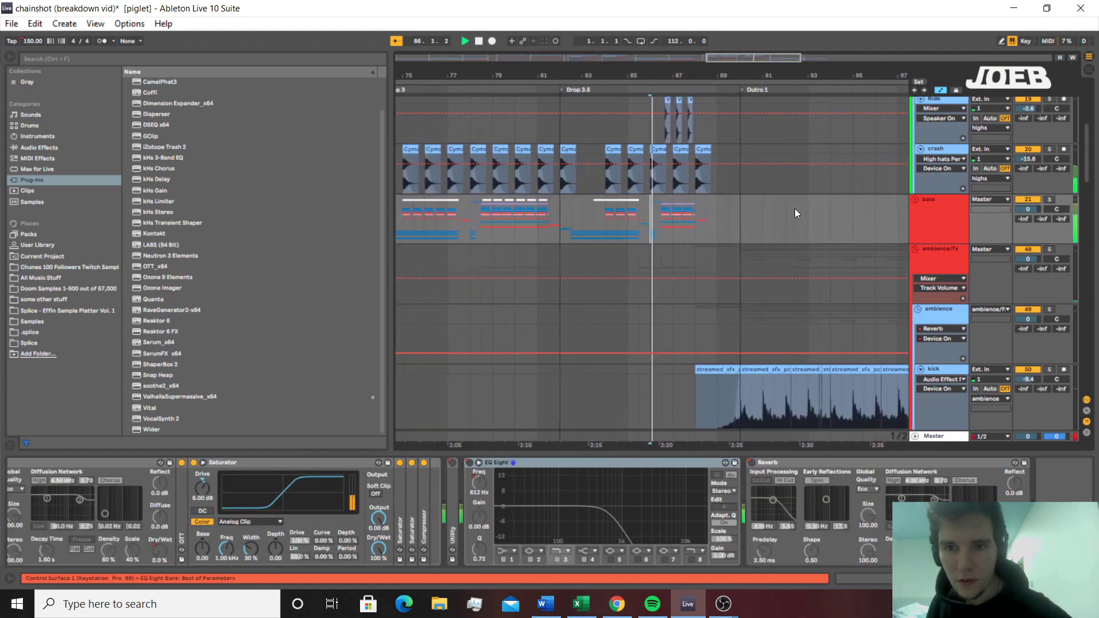
Place the insert marker at 86.3.1 on the bass group and audition the end of Drop 3.5
{"action": "left_click", "coordinate": [679, 229]}
{"action": "left_click", "coordinate": [650, 232]}
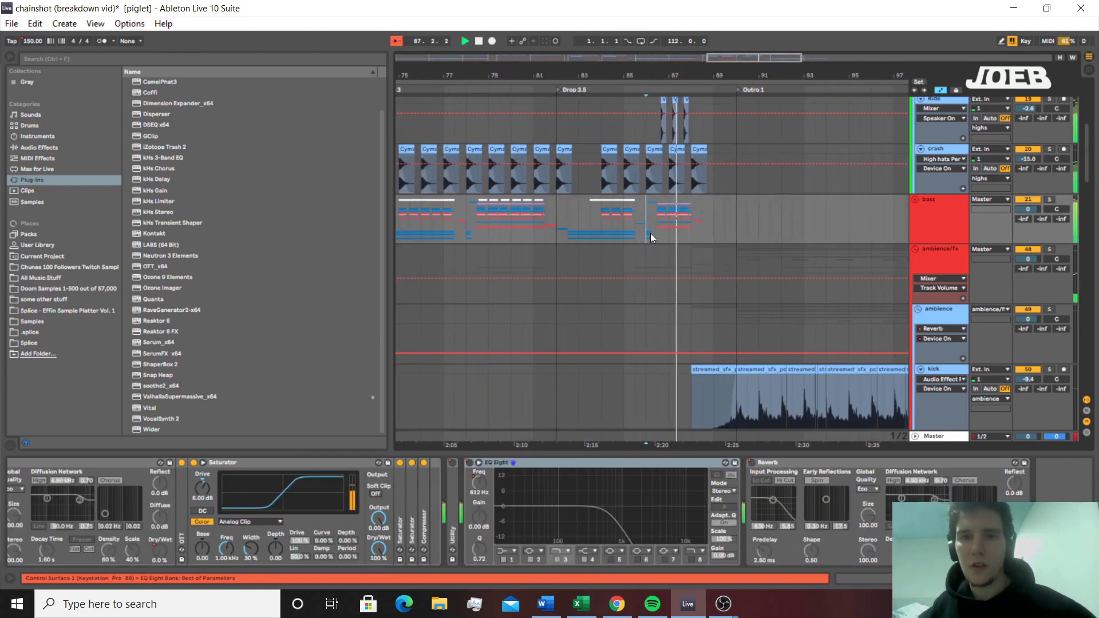
{"action": "scroll", "coordinate": [712, 262], "scroll_direction": "up", "scroll_amount": 2}
{"action": "left_click", "coordinate": [695, 276]}
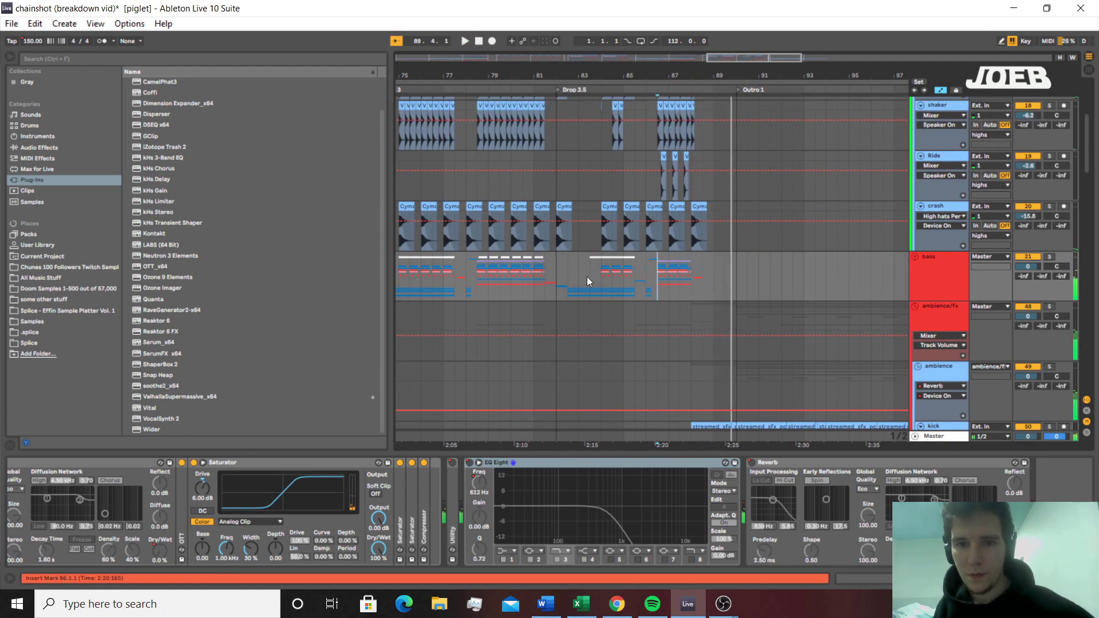
{"action": "key", "text": "space"}
Mark bars 82.1.1 to 88.1.1 on the bass group, and place the insert marker at 88.1.1
{"action": "left_click", "coordinate": [567, 281]}
{"action": "left_click_drag", "start_coordinate": [685, 287], "coordinate": [692, 288]}
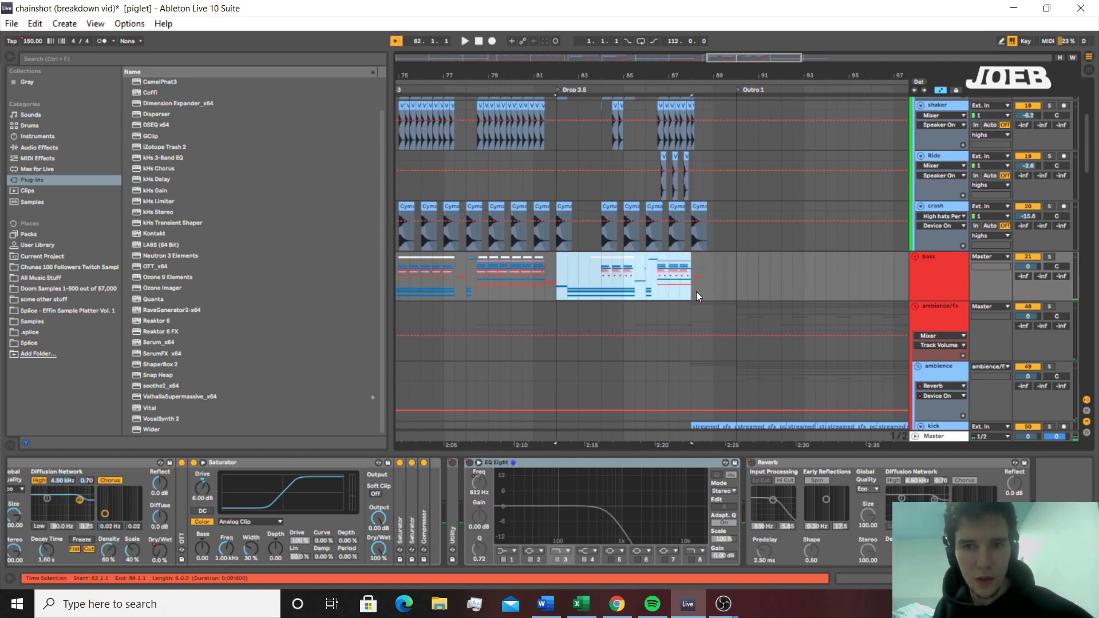
{"action": "left_click", "coordinate": [697, 291]}
Unfold the bass group, play from 88.1.1, and select the short clip at bar 88 on kick track 35
{"action": "scroll", "coordinate": [709, 254], "scroll_direction": "down", "scroll_amount": 2}
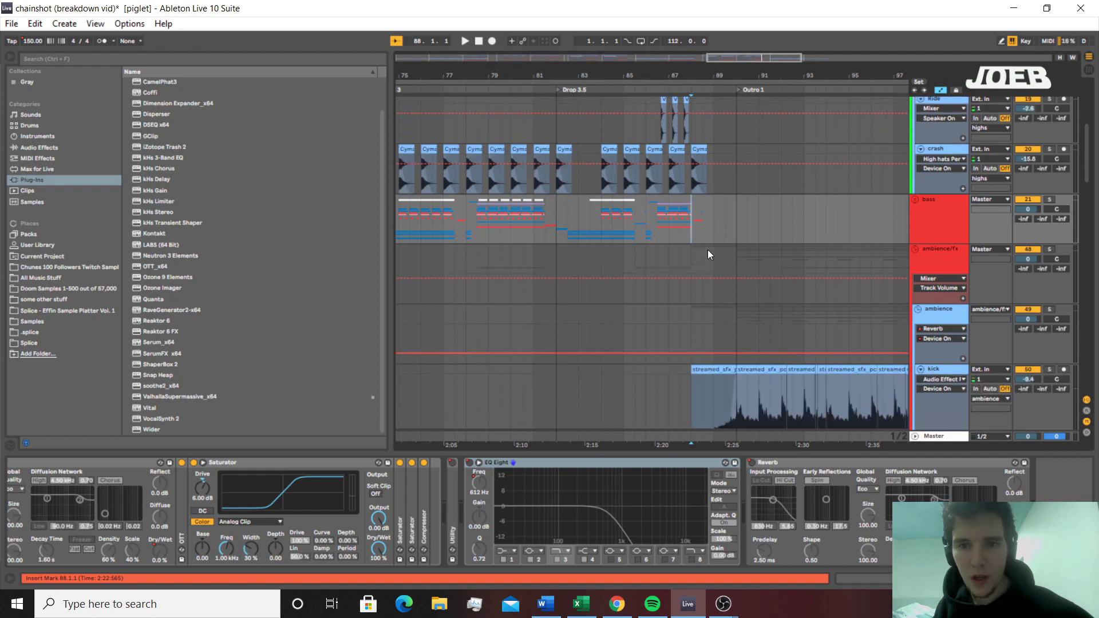
{"action": "left_click", "coordinate": [918, 201]}
{"action": "scroll", "coordinate": [712, 247], "scroll_direction": "down", "scroll_amount": 5}
{"action": "key", "text": "space"}
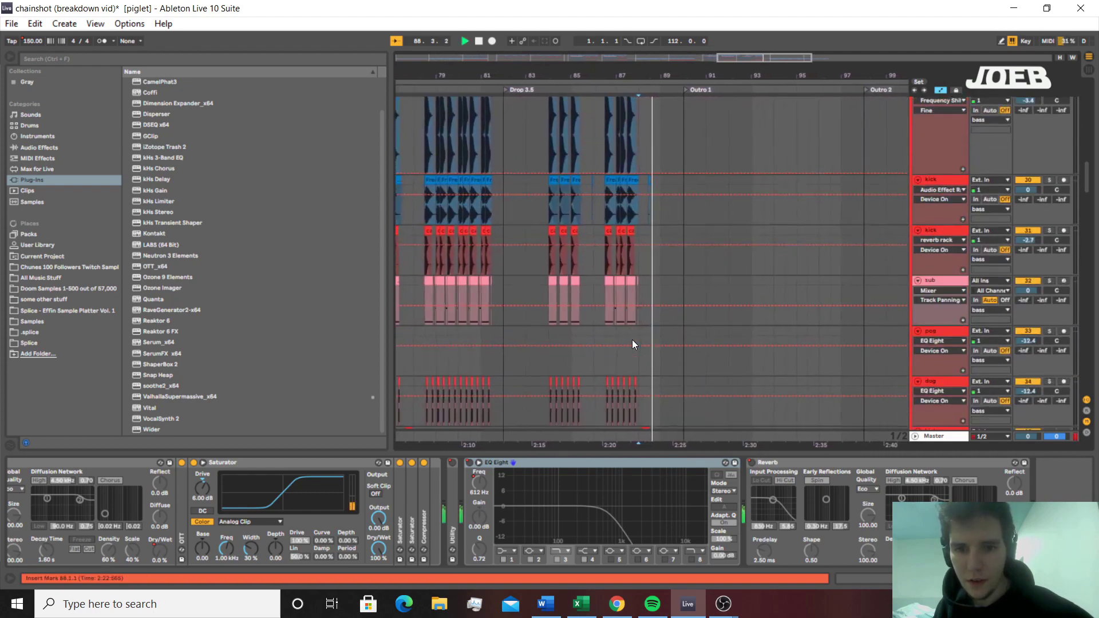
{"action": "scroll", "coordinate": [632, 339], "scroll_direction": "down", "scroll_amount": 3}
{"action": "left_click", "coordinate": [634, 255]}
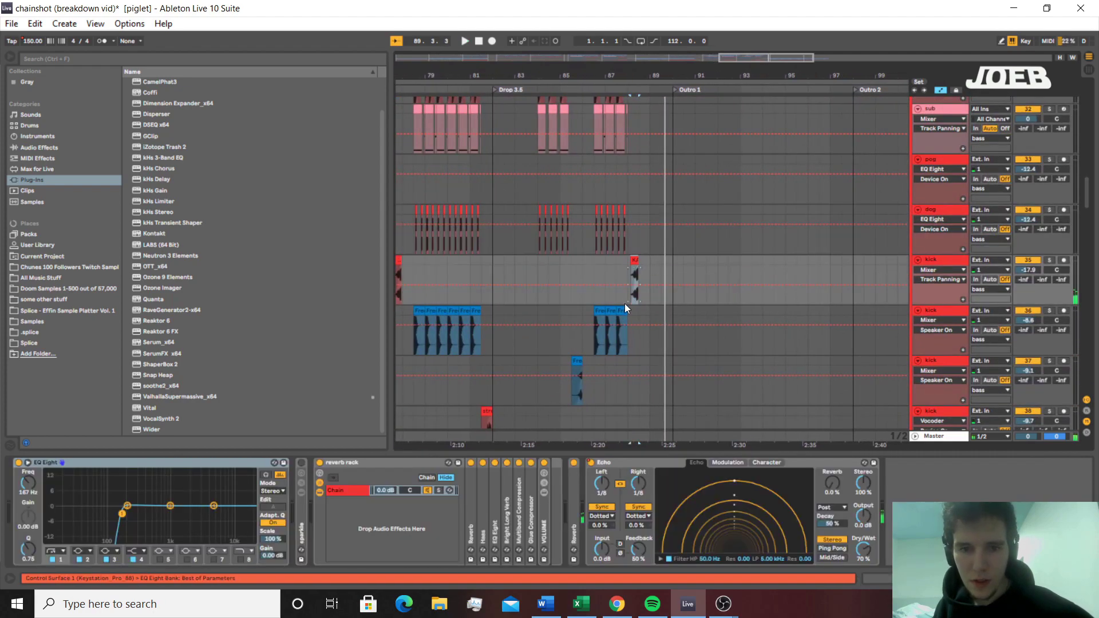
Show the Echo's Device On automation on kick track 35 and audition its short clip at bar 88
{"action": "right_click", "coordinate": [591, 462]}
{"action": "left_click", "coordinate": [599, 466]}
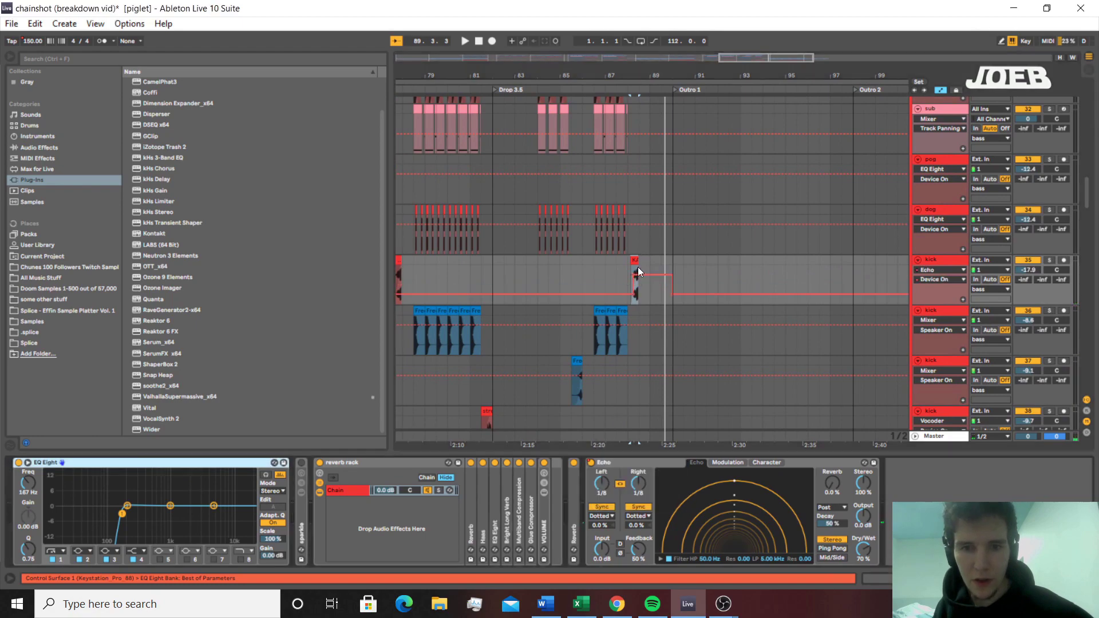
{"action": "left_click", "coordinate": [629, 261]}
{"action": "key", "text": "space"}
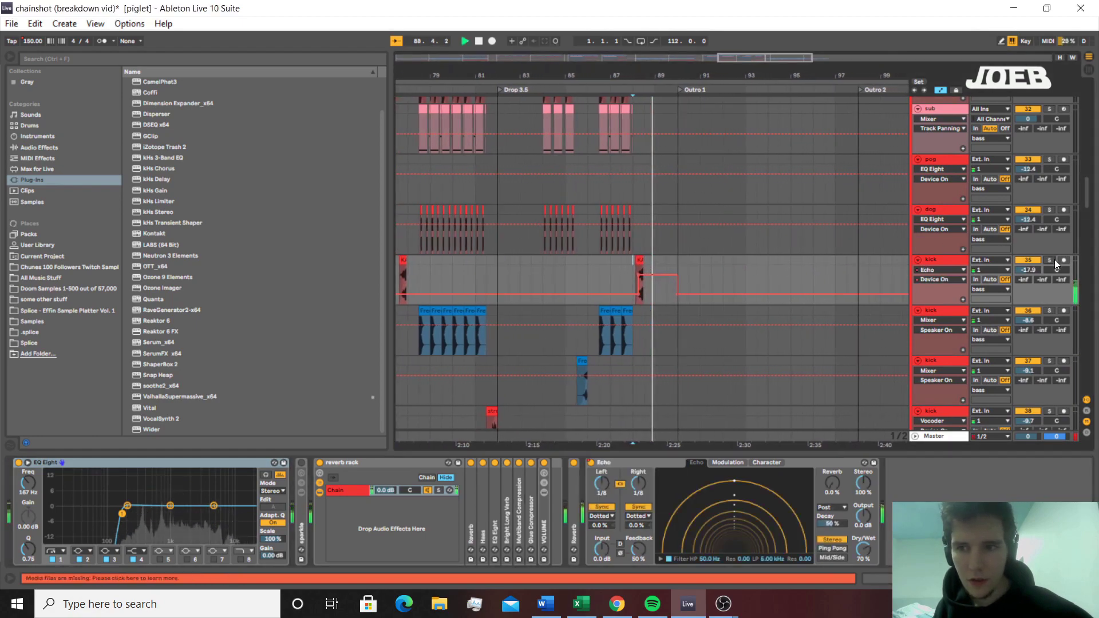
{"action": "left_click", "coordinate": [1053, 260]}
Fold the bass group and the drums group in the arrangement
{"action": "scroll", "coordinate": [745, 255], "scroll_direction": "up", "scroll_amount": 15}
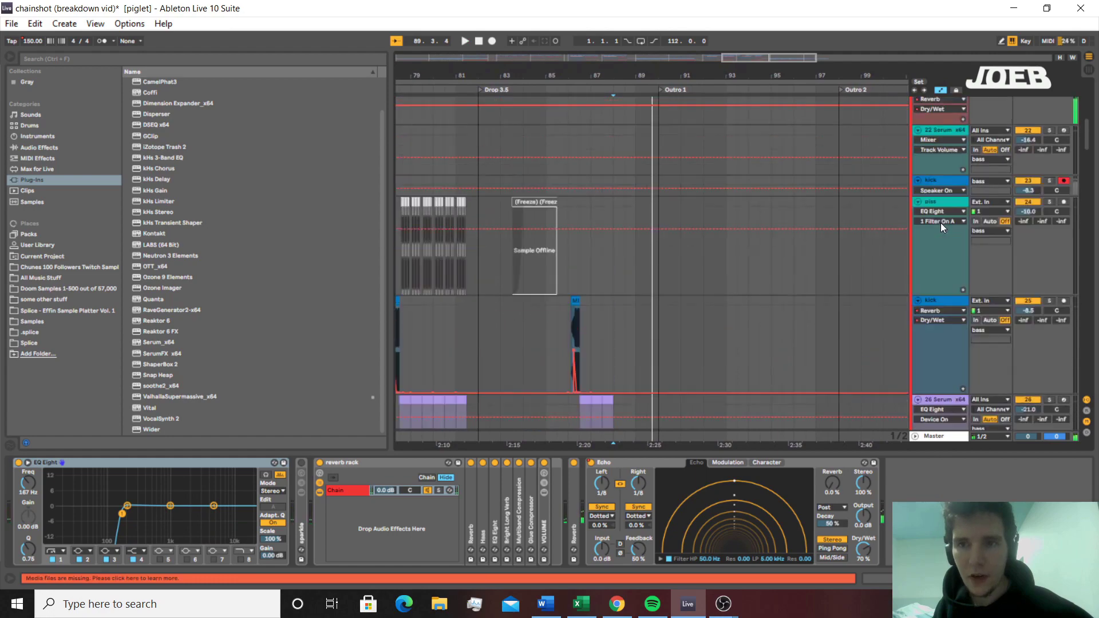
{"action": "scroll", "coordinate": [947, 213], "scroll_direction": "up", "scroll_amount": 2}
{"action": "left_click", "coordinate": [915, 255]}
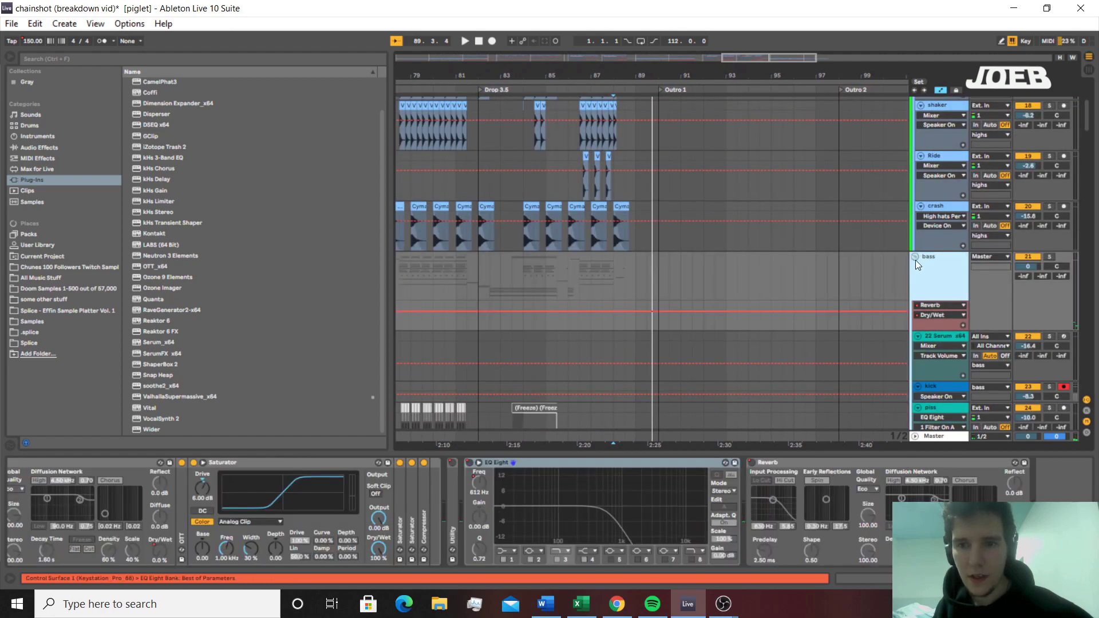
{"action": "scroll", "coordinate": [950, 191], "scroll_direction": "up", "scroll_amount": 5}
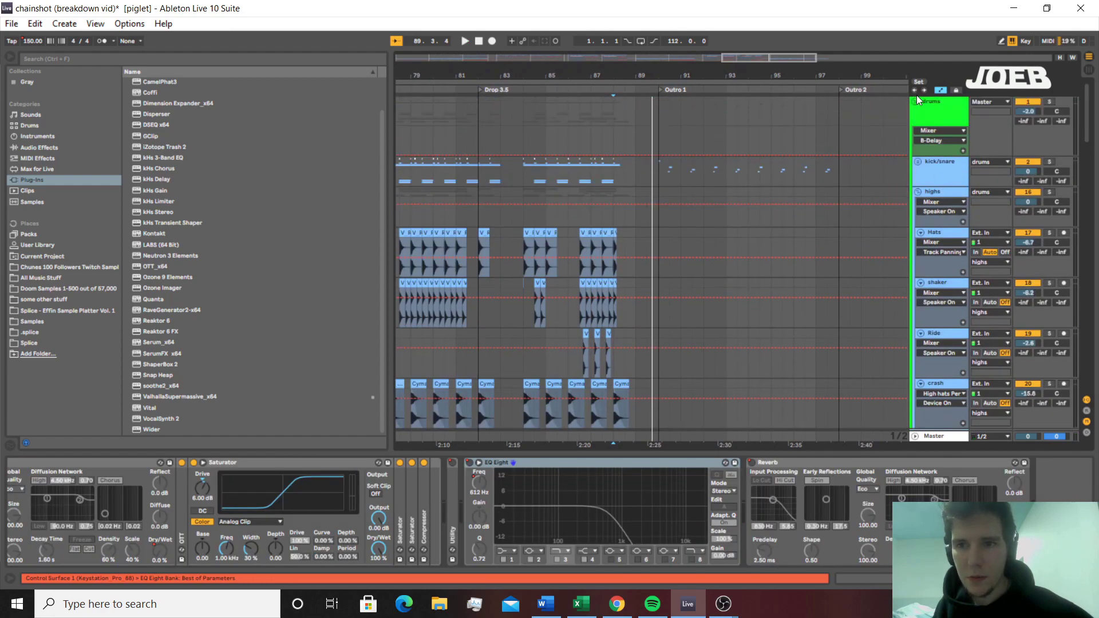
{"action": "left_click", "coordinate": [916, 101]}
Audition the ambience clips from bar 88, and fold the ambience and ambience/fx groups
{"action": "left_click", "coordinate": [613, 336]}
{"action": "key", "text": "space"}
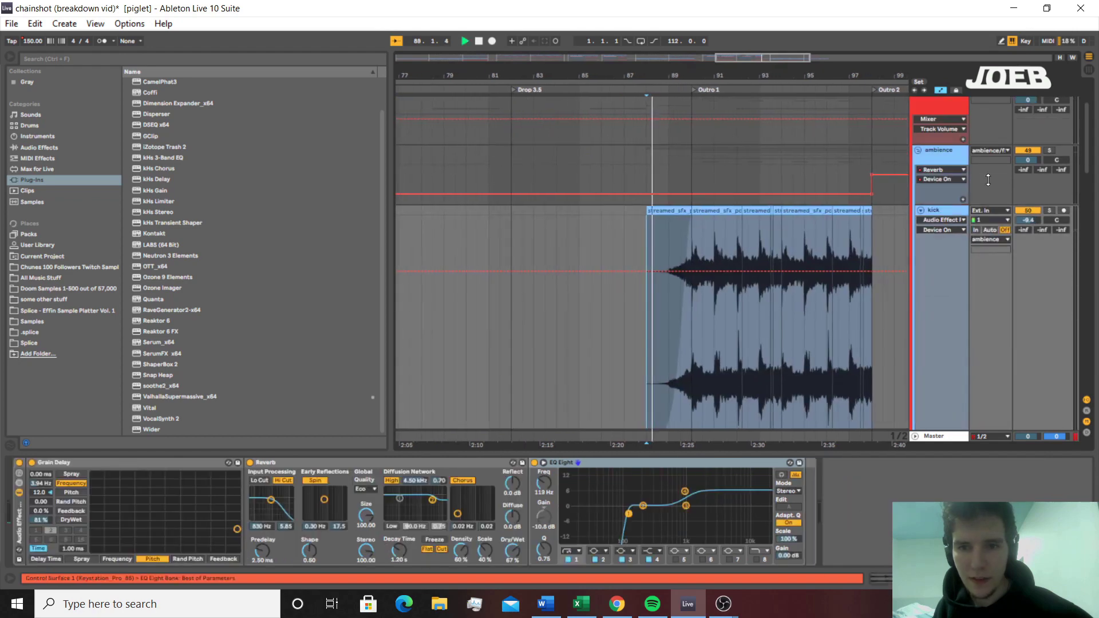
{"action": "left_click", "coordinate": [917, 148]}
{"action": "scroll", "coordinate": [917, 148], "scroll_direction": "up", "scroll_amount": 1}
{"action": "left_click", "coordinate": [917, 146]}
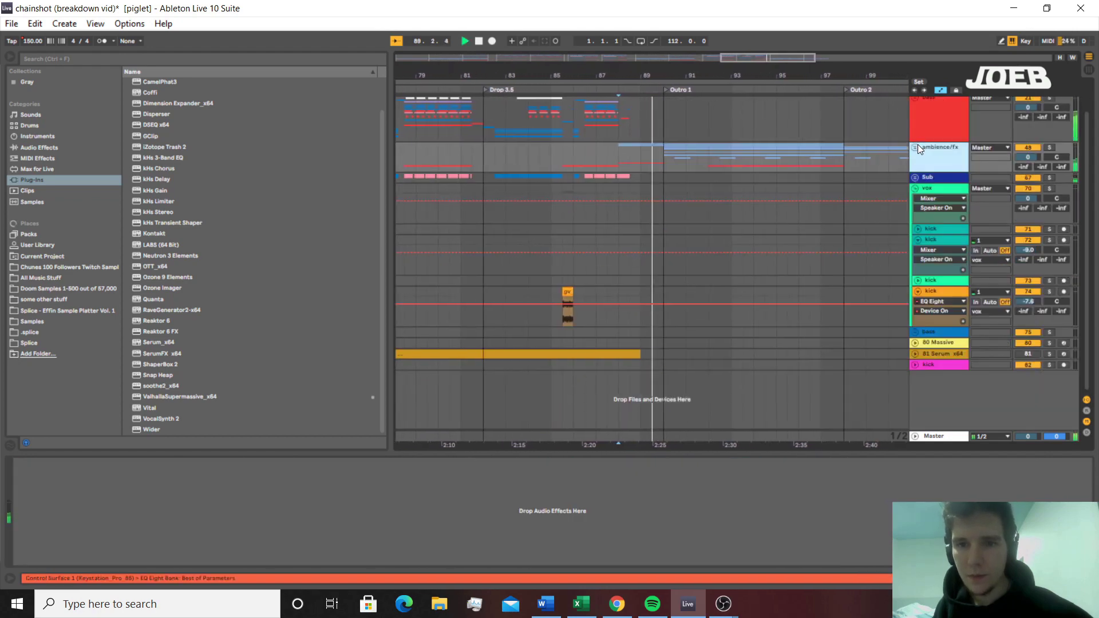
Place the insert marker at 90.1.1 on the ambience/fx group and audition the start of Outro 1
{"action": "left_click", "coordinate": [646, 161]}
{"action": "left_click", "coordinate": [649, 160]}
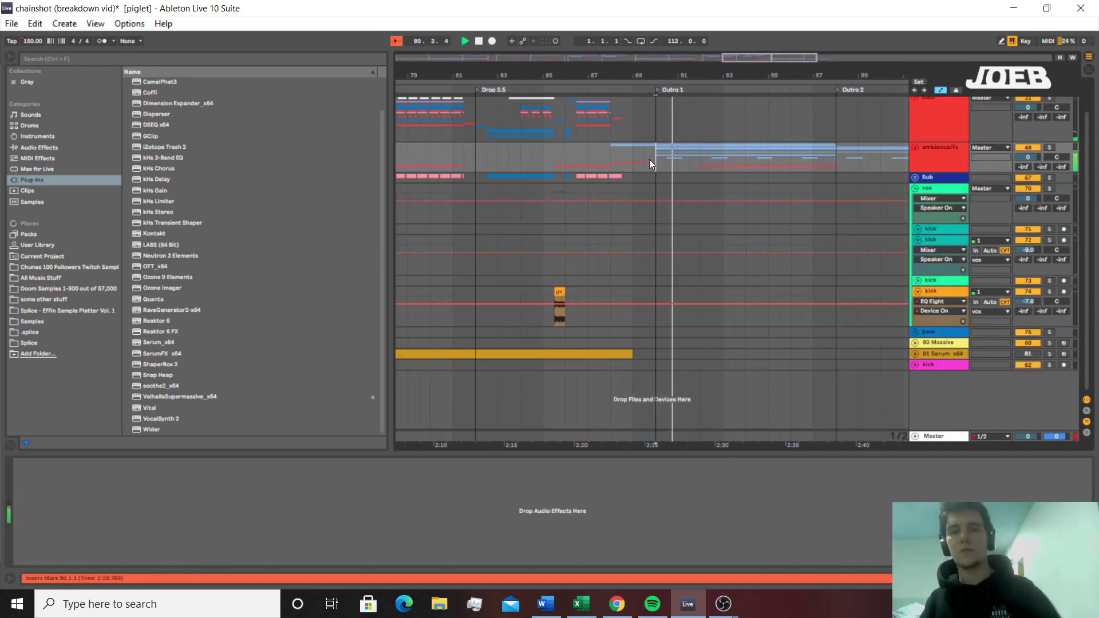
{"action": "scroll", "coordinate": [658, 161], "scroll_direction": "up", "scroll_amount": 2}
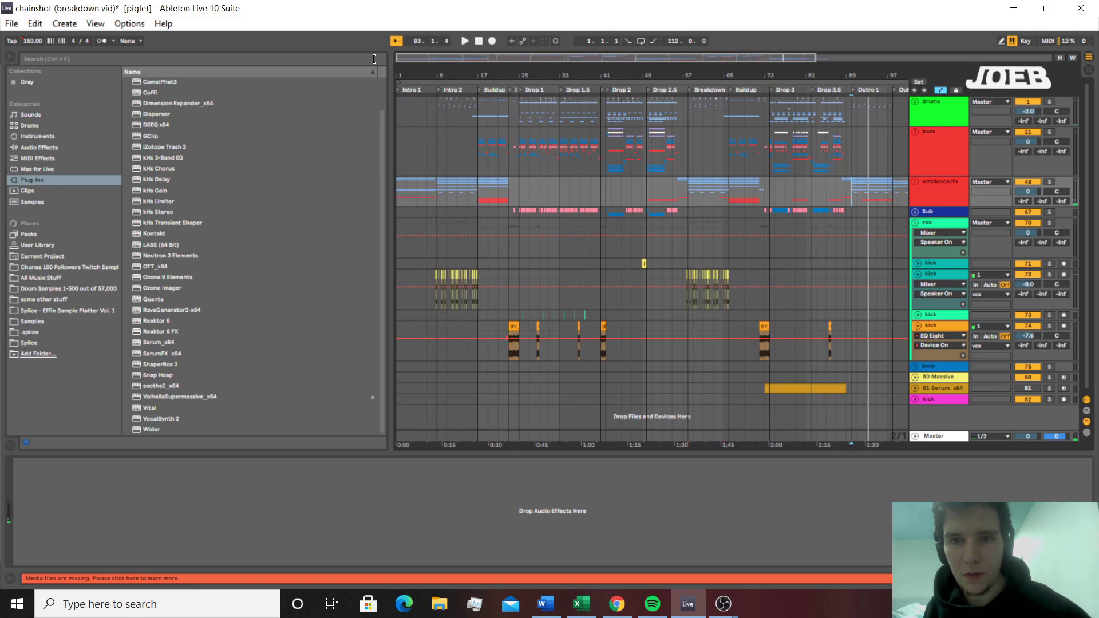
Move back to Drop 2.5 and play the arrangement from about bar 53 on the bass group
{"action": "left_click", "coordinate": [793, 122]}
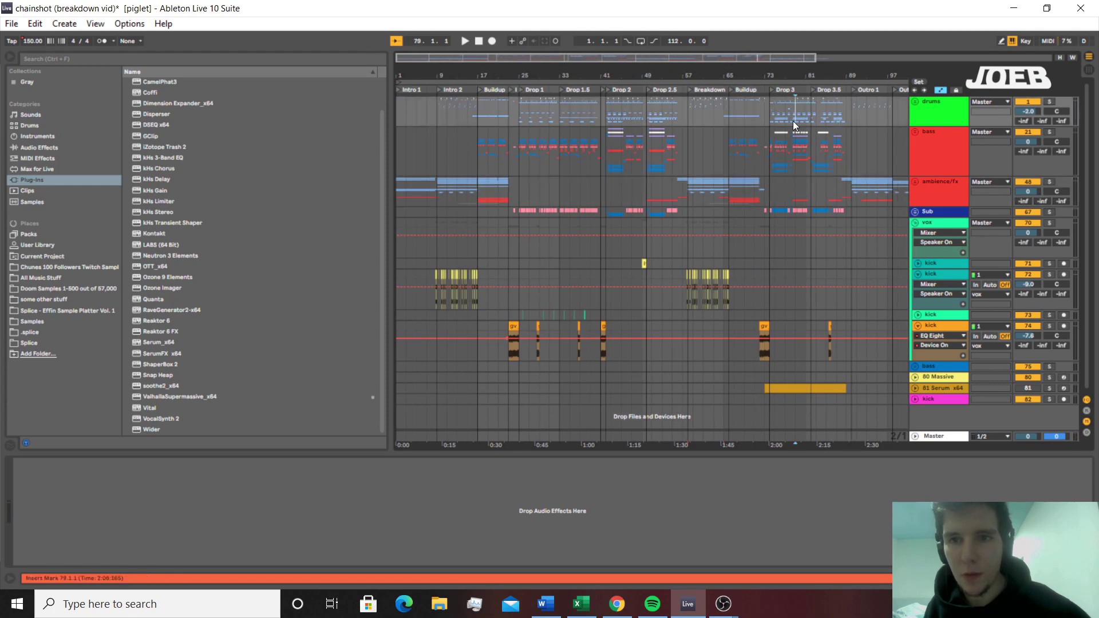
{"action": "left_click", "coordinate": [649, 132]}
{"action": "scroll", "coordinate": [648, 132], "scroll_direction": "up", "scroll_amount": 3}
{"action": "left_click", "coordinate": [686, 157]}
{"action": "key", "text": "space"}
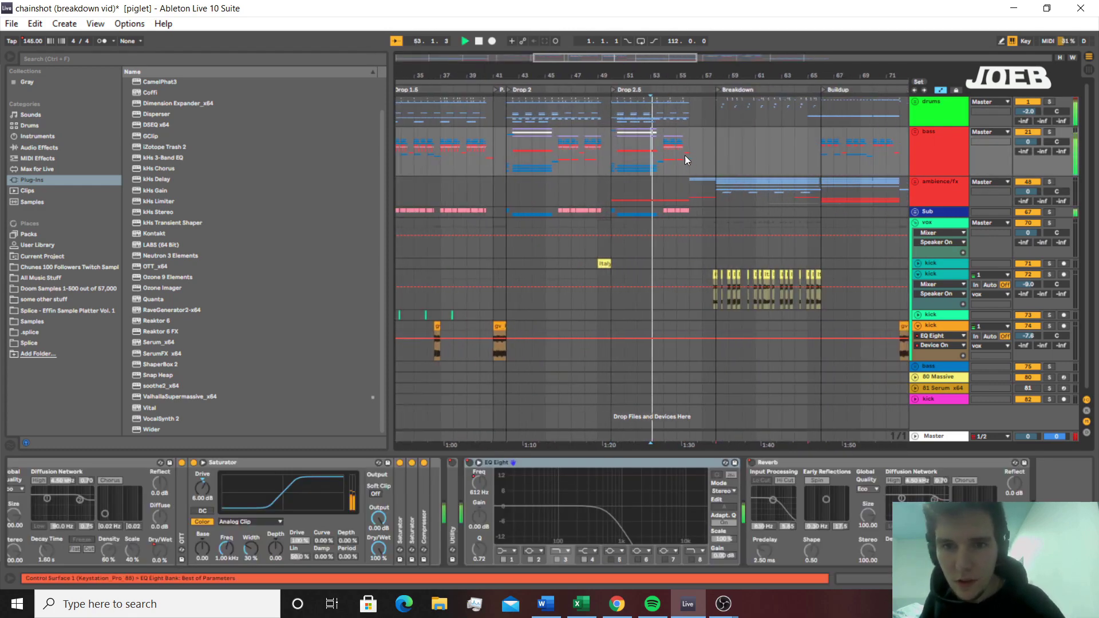
Audition the end of Drop 2.5 on the bass group from 54.1.1 and from 55.3.1
{"action": "left_click", "coordinate": [657, 153]}
{"action": "key", "text": "space"}
{"action": "key", "text": "space"}
{"action": "scroll", "coordinate": [661, 154], "scroll_direction": "up", "scroll_amount": 3}
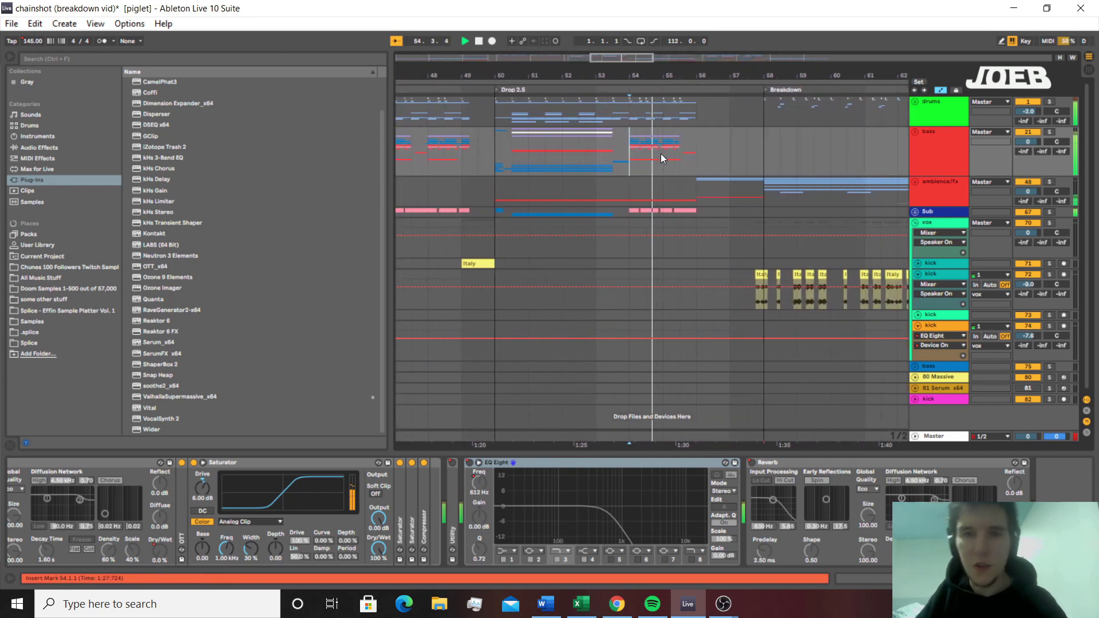
{"action": "left_click", "coordinate": [661, 159]}
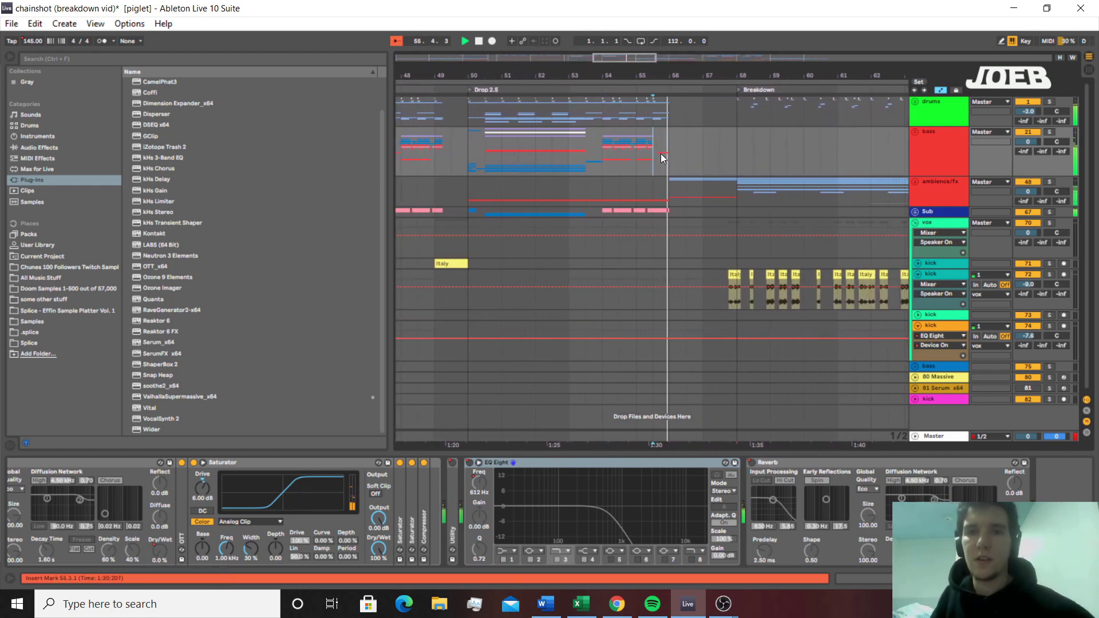
{"action": "left_click", "coordinate": [675, 158]}
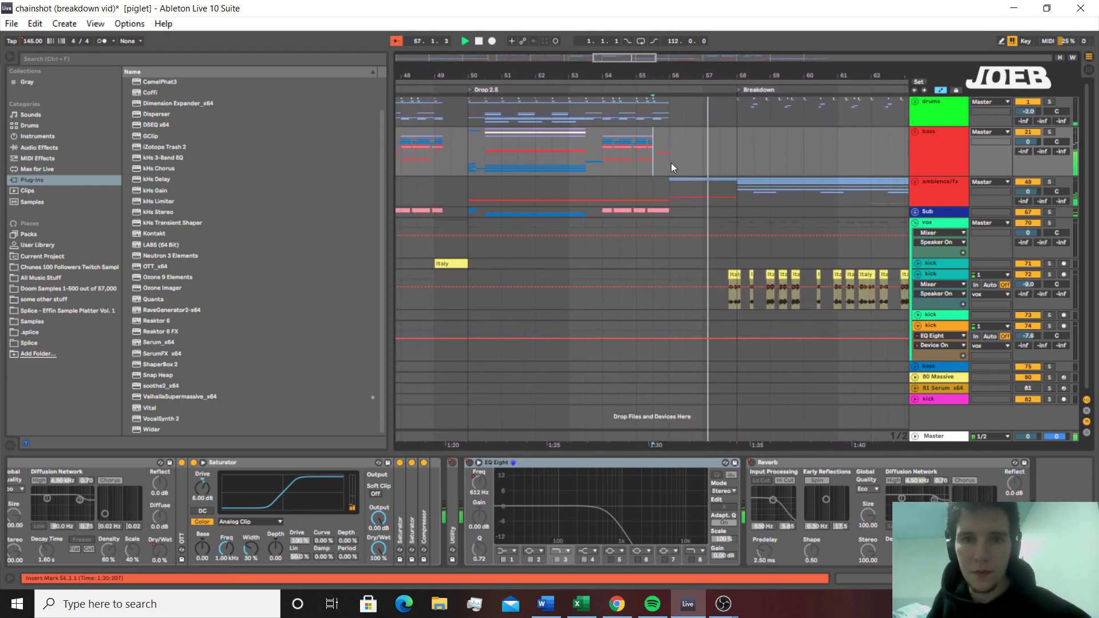
Place the insert marker at bar 56 on the ambience/fx group, unfold it to inspect its tracks, and fold it again
{"action": "left_click", "coordinate": [670, 188]}
{"action": "key", "text": "space"}
{"action": "left_click", "coordinate": [915, 182]}
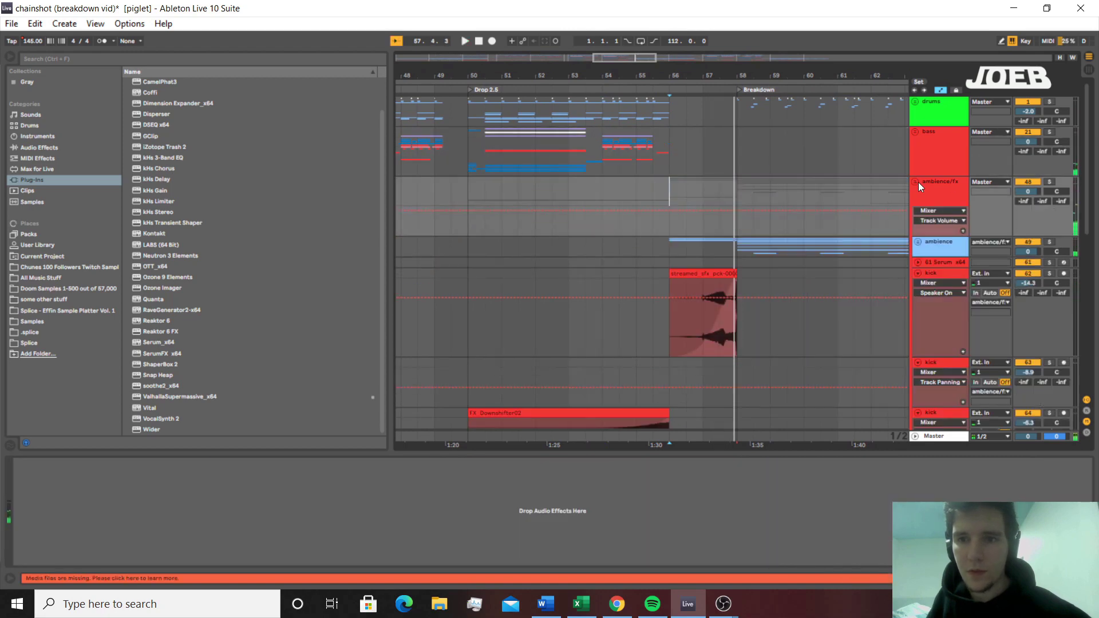
{"action": "scroll", "coordinate": [887, 168], "scroll_direction": "down", "scroll_amount": 2}
{"action": "left_click", "coordinate": [915, 126]}
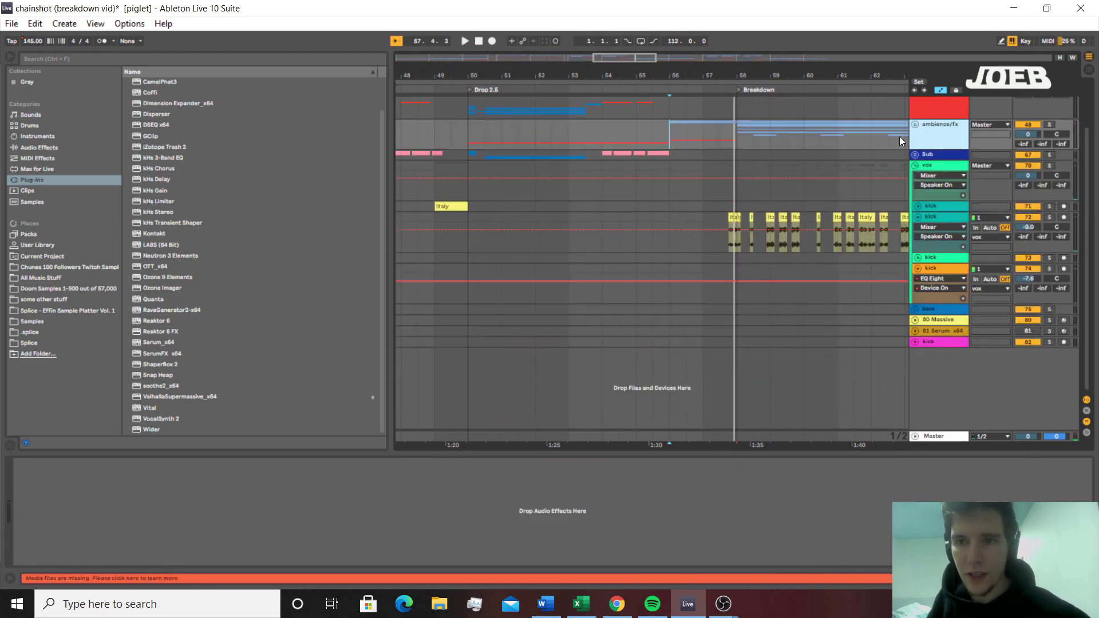
Play the Breakdown from 58.1.1 on the ambience/fx group and unfold the group
{"action": "left_click", "coordinate": [736, 229]}
{"action": "left_click", "coordinate": [736, 190]}
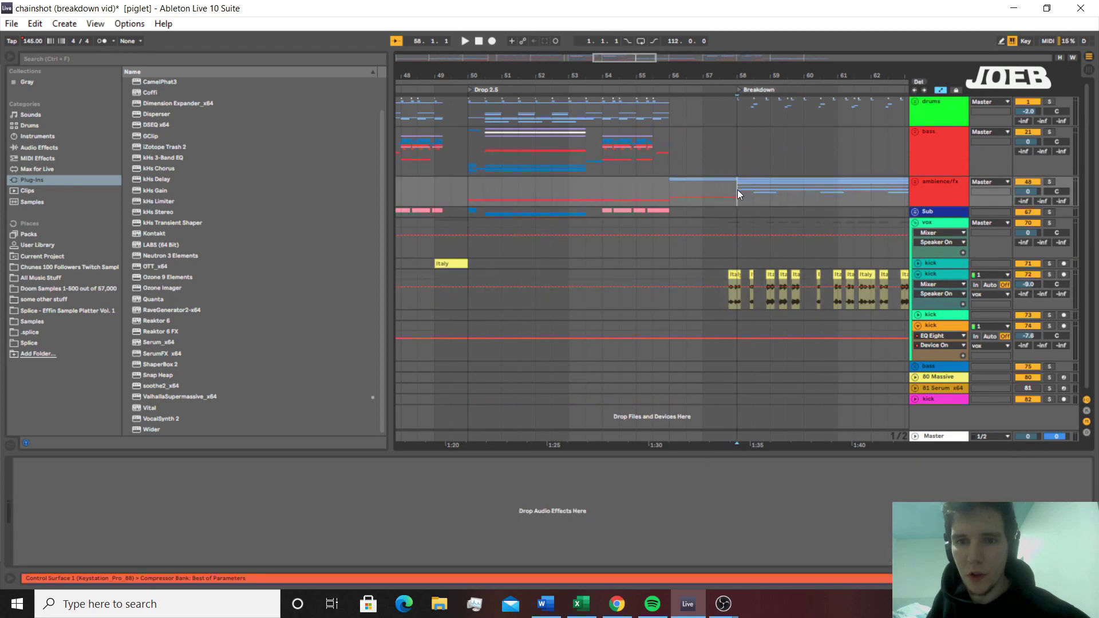
{"action": "key", "text": "space"}
{"action": "left_click", "coordinate": [915, 182]}
{"action": "scroll", "coordinate": [694, 199], "scroll_direction": "down", "scroll_amount": 3}
{"action": "key", "text": "space"}
{"action": "scroll", "coordinate": [694, 200], "scroll_direction": "up", "scroll_amount": 1}
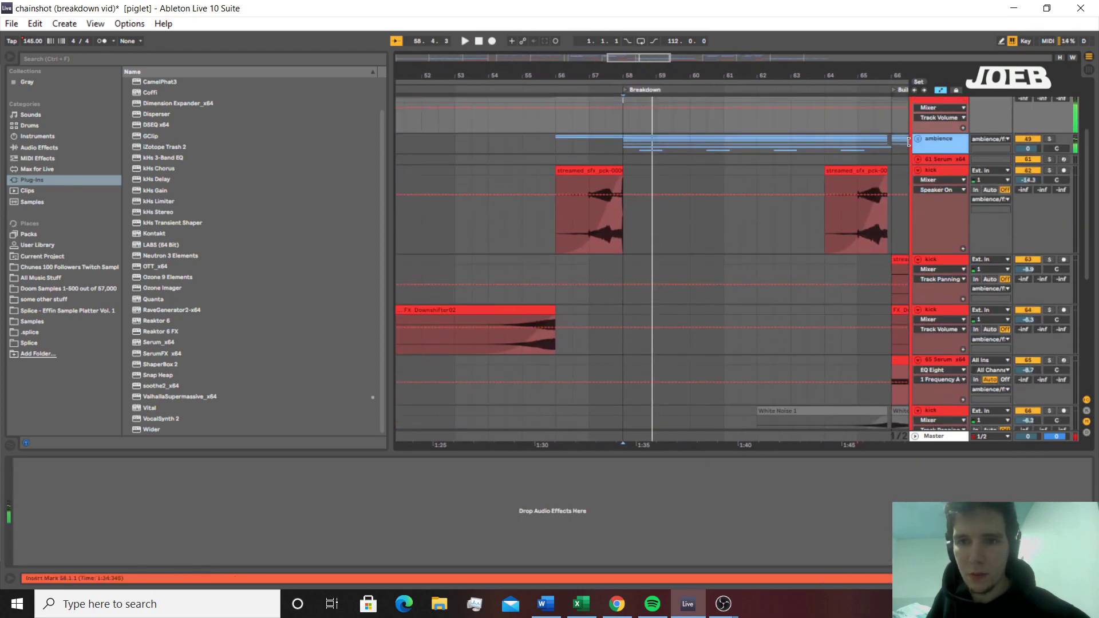
Unfold the ambience subgroup, select the Breakdown clip on Serum track 53, and audition the Serum layers in solo
{"action": "left_click", "coordinate": [916, 140]}
{"action": "scroll", "coordinate": [682, 255], "scroll_direction": "down", "scroll_amount": 7}
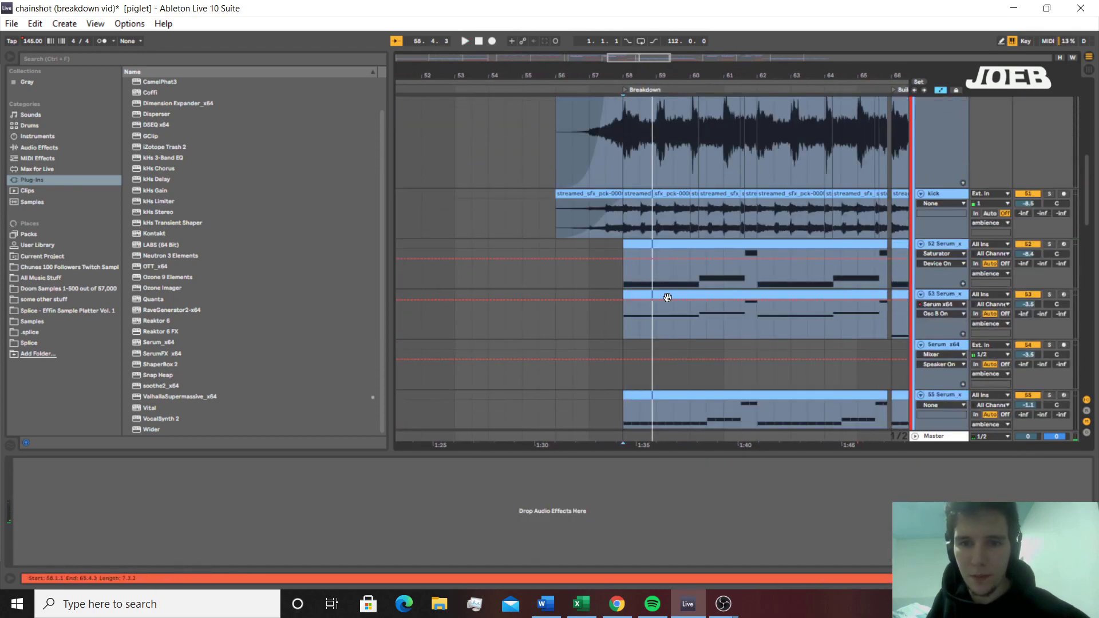
{"action": "left_click", "coordinate": [668, 297]}
{"action": "left_click", "coordinate": [1050, 294]}
{"action": "key", "text": "space"}
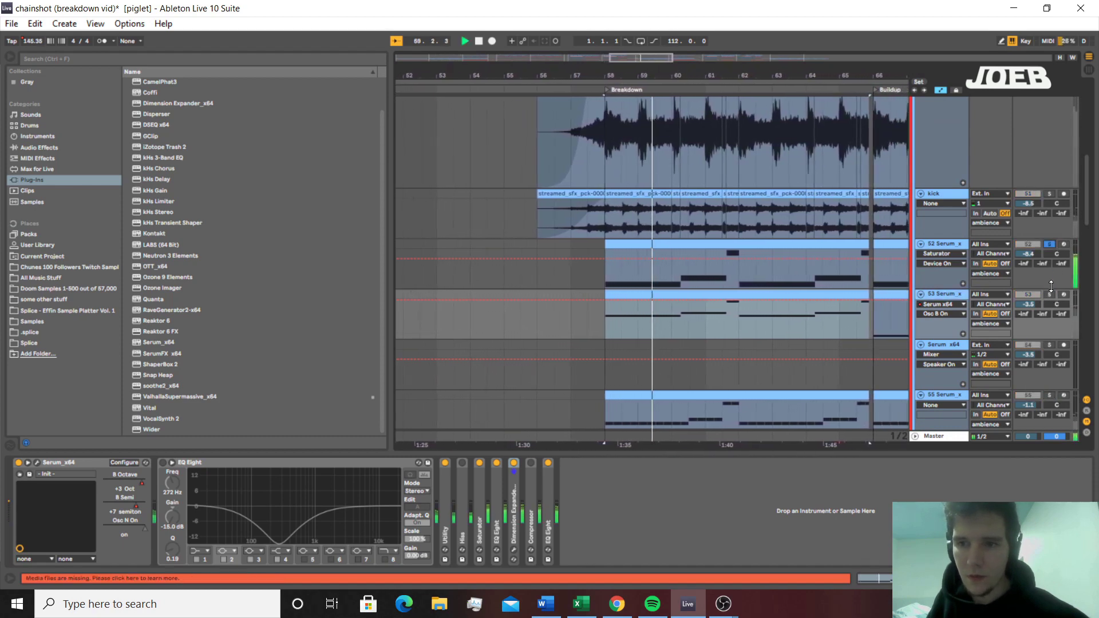
Fold the ambience/fx group and play the full Breakdown from 58.1.1 on the bass group
{"action": "scroll", "coordinate": [1030, 251], "scroll_direction": "up", "scroll_amount": 4}
{"action": "scroll", "coordinate": [1028, 245], "scroll_direction": "up", "scroll_amount": 5}
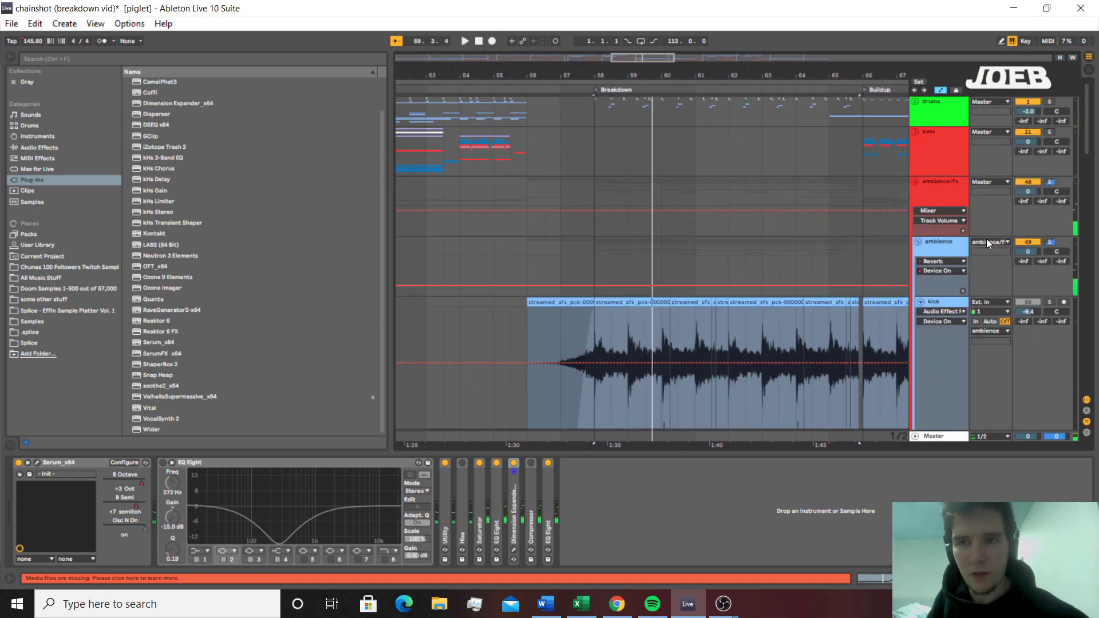
{"action": "left_click", "coordinate": [915, 181]}
{"action": "left_click", "coordinate": [618, 156]}
{"action": "left_click", "coordinate": [601, 155]}
{"action": "key", "text": "space"}
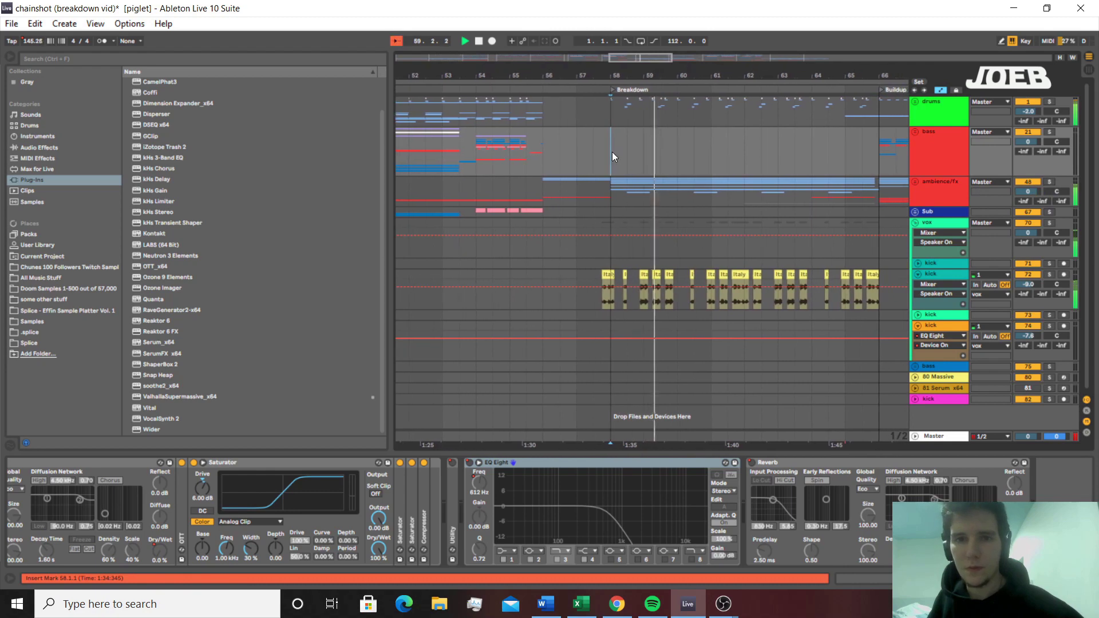
{"action": "scroll", "coordinate": [613, 152], "scroll_direction": "down", "scroll_amount": 4}
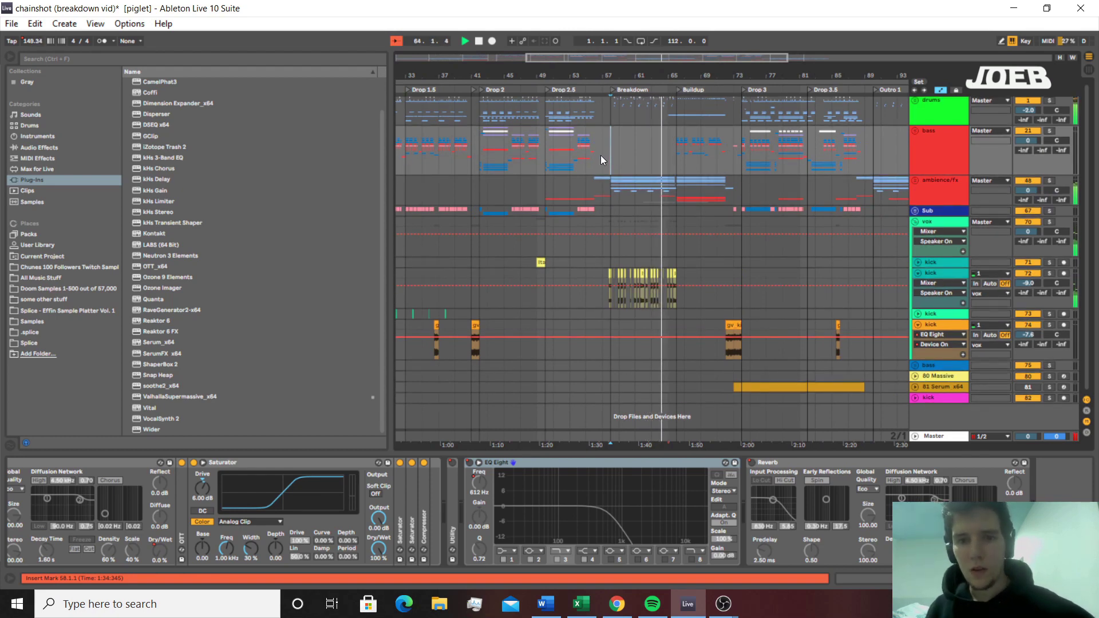
Play the second Buildup from 66.1.1 on the drums group up to Drop 3
{"action": "left_click", "coordinate": [676, 197]}
{"action": "left_click", "coordinate": [680, 118]}
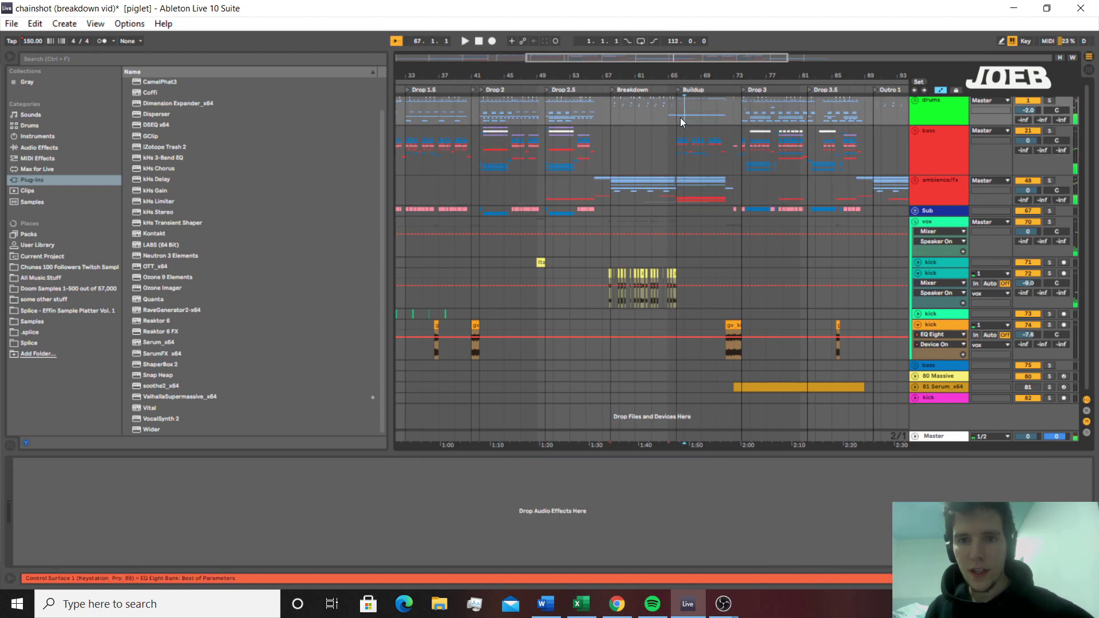
{"action": "key", "text": "space"}
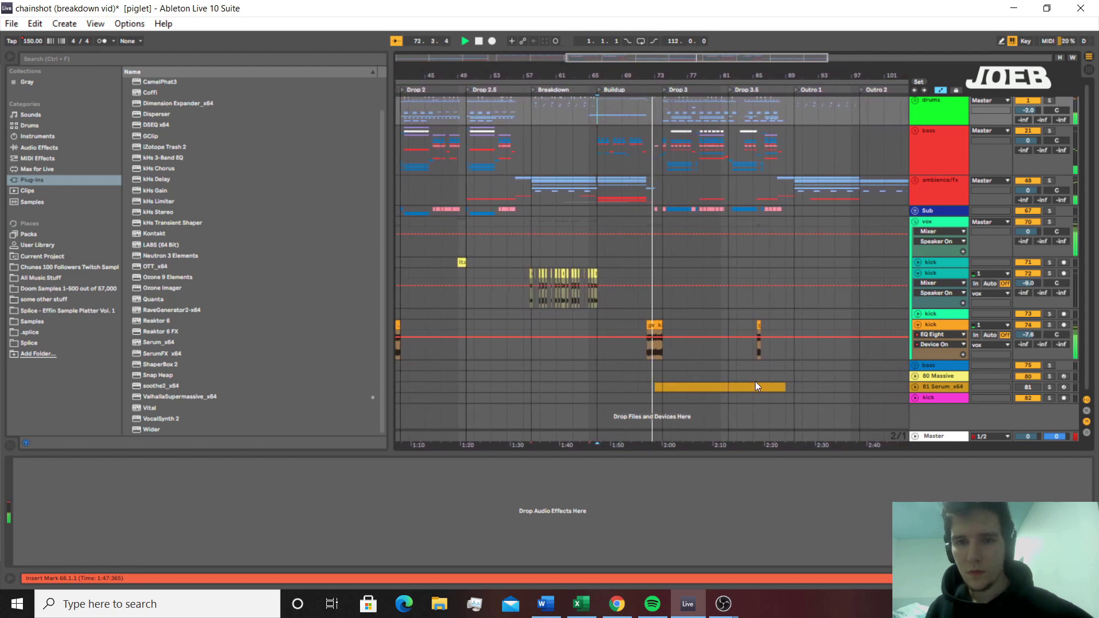
{"action": "key", "text": "space"}
Place the insert marker at 66.1.1 on the bass group, and move it to the start of Drop 3 at 74.1.1 on the drums group
{"action": "left_click", "coordinate": [643, 160]}
{"action": "left_click", "coordinate": [588, 146]}
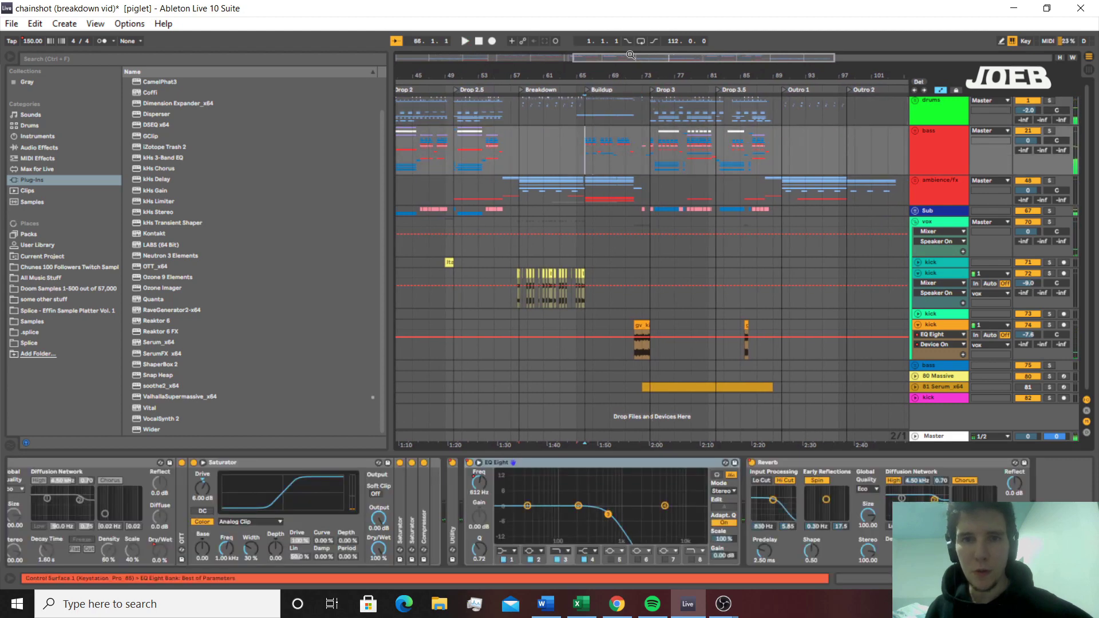
{"action": "mouse_move", "coordinate": [631, 57]}
{"action": "left_mouse_down"}
{"action": "mouse_move", "coordinate": [475, 62]}
{"action": "mouse_move", "coordinate": [634, 63]}
{"action": "mouse_move", "coordinate": [595, 62]}
{"action": "left_mouse_up"}
{"action": "left_click", "coordinate": [731, 145]}
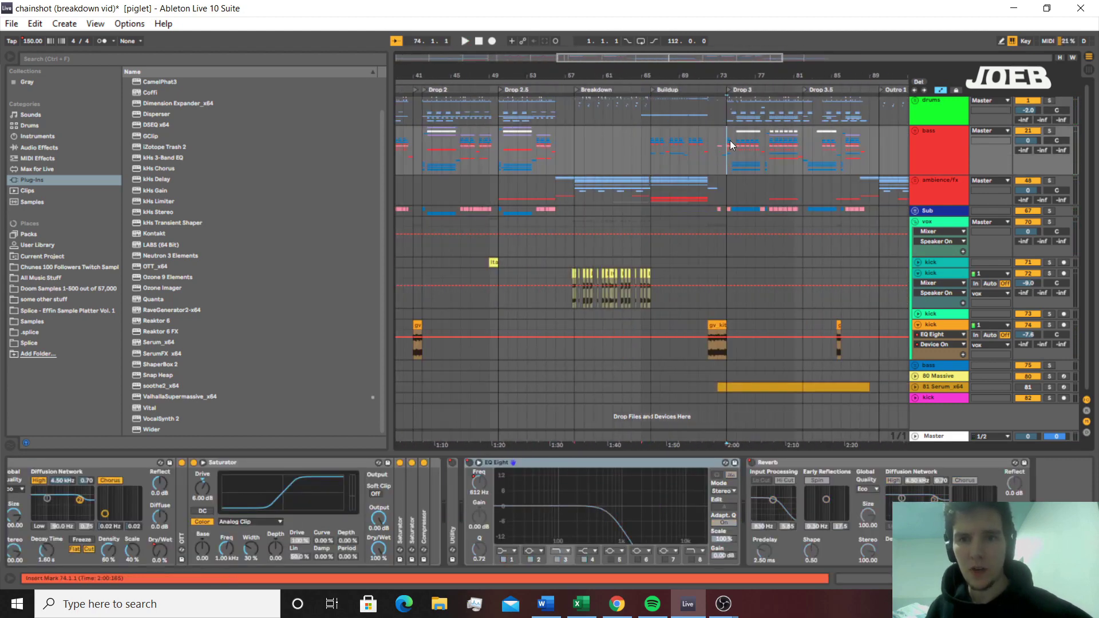
{"action": "key", "text": "plus"}
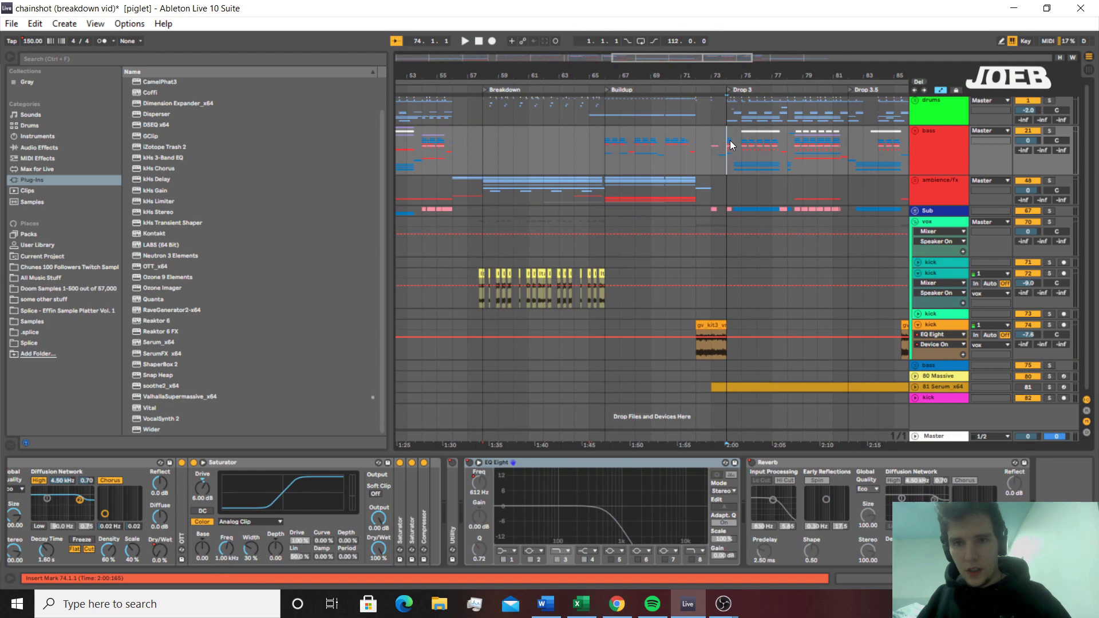
{"action": "left_click", "coordinate": [736, 107]}
Solo the drums group and audition Drop 3 from 74.1.1 and from 75.1.1
{"action": "scroll", "coordinate": [687, 123], "scroll_direction": "right", "scroll_amount": 3}
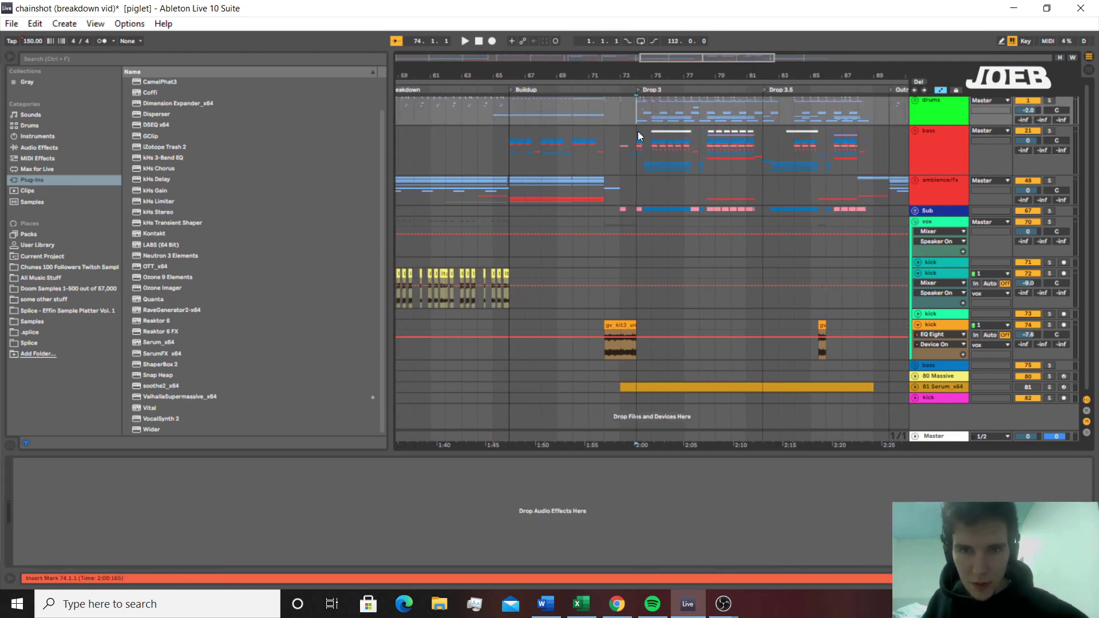
{"action": "scroll", "coordinate": [641, 112], "scroll_direction": "left", "scroll_amount": 1}
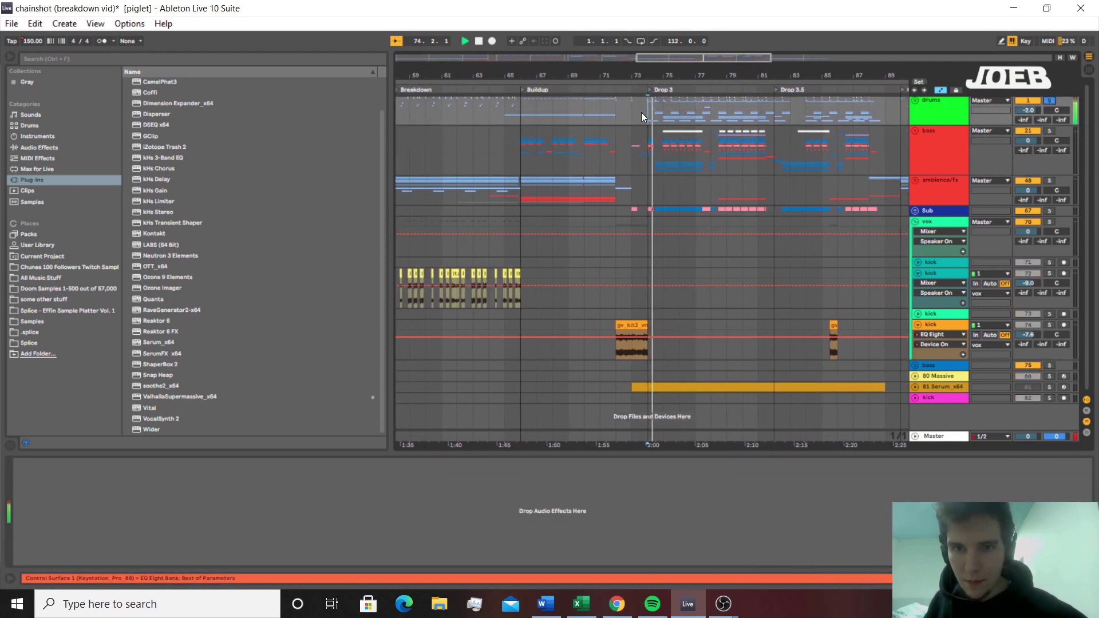
{"action": "left_click", "coordinate": [647, 114]}
{"action": "key", "text": "space"}
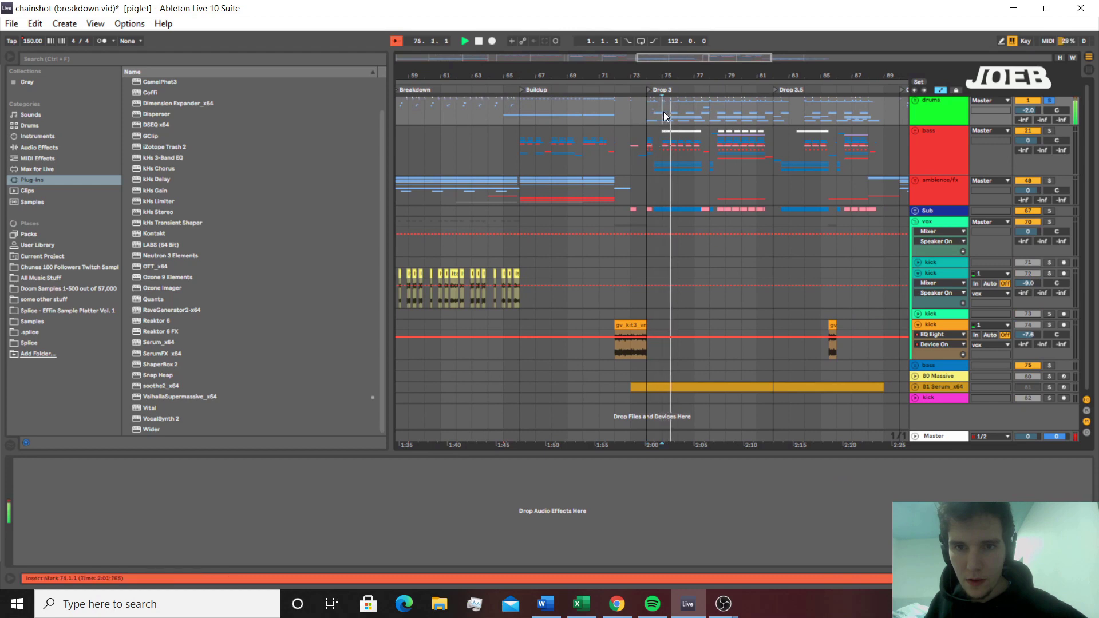
{"action": "left_click", "coordinate": [663, 112]}
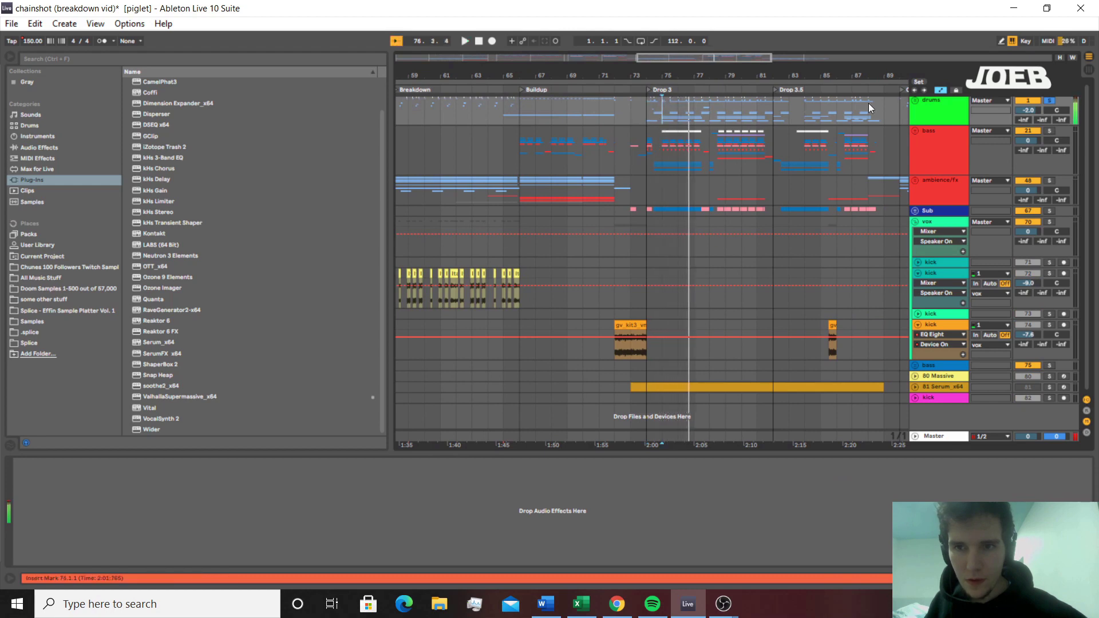
Unfold the drums group and place the insert marker at 75.1.1 on the shaker track and on the crash track
{"action": "left_click", "coordinate": [918, 100]}
{"action": "scroll", "coordinate": [699, 228], "scroll_direction": "down", "scroll_amount": 5}
{"action": "scroll", "coordinate": [672, 226], "scroll_direction": "up", "scroll_amount": 2}
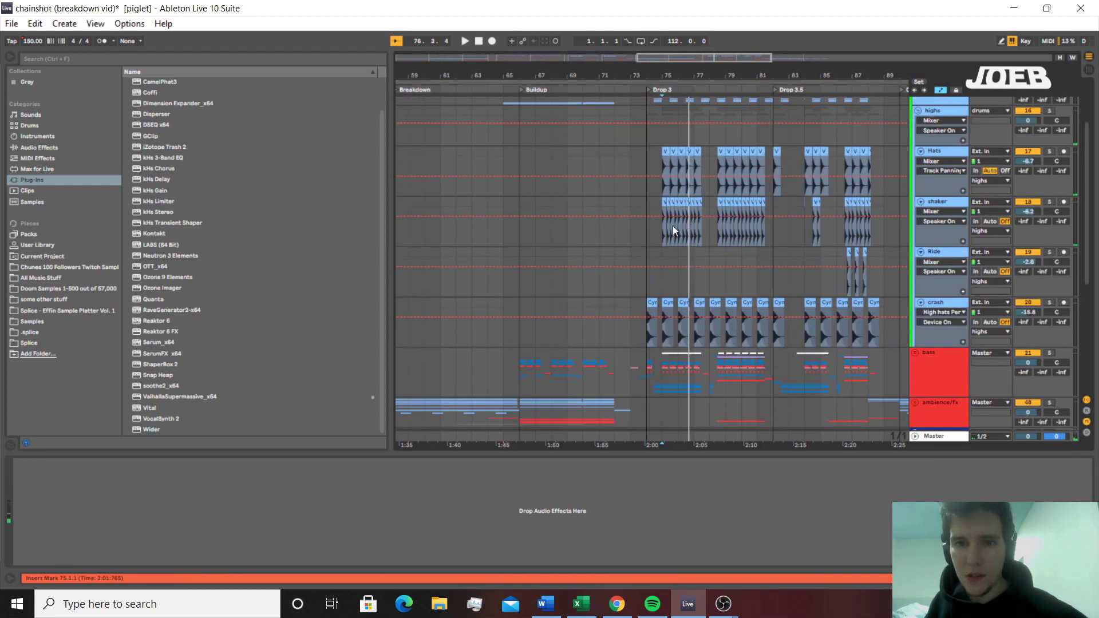
{"action": "left_click", "coordinate": [668, 201]}
{"action": "scroll", "coordinate": [665, 266], "scroll_direction": "down", "scroll_amount": 2}
{"action": "left_click", "coordinate": [664, 250]}
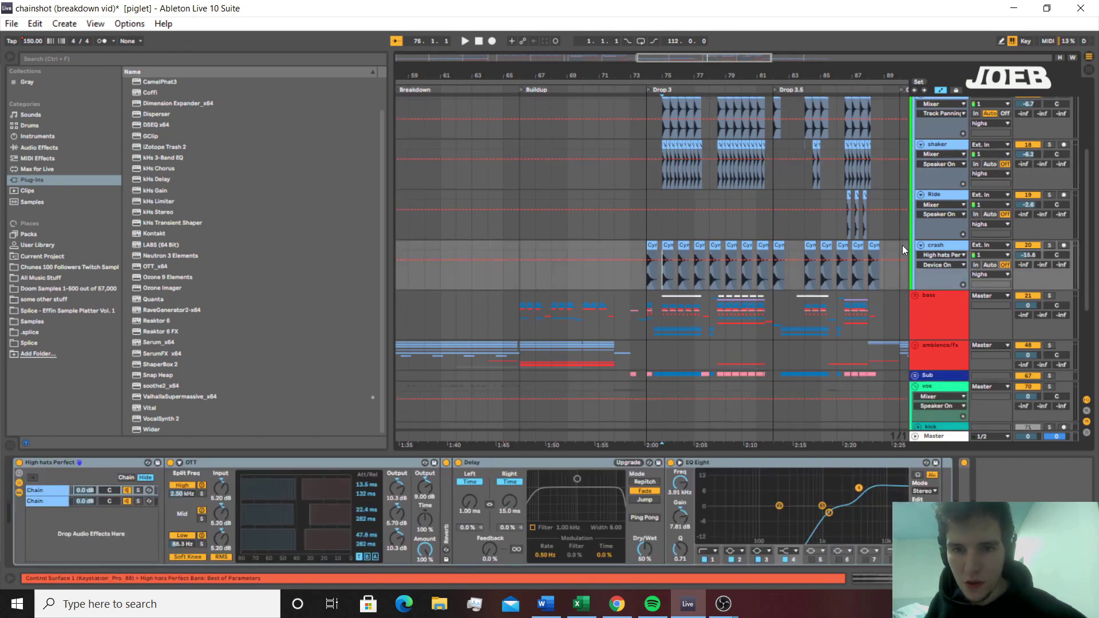
Unfold the kick/snare subgroup and examine its individual kick tracks in Drop 3
{"action": "scroll", "coordinate": [692, 183], "scroll_direction": "up", "scroll_amount": 5}
{"action": "left_click", "coordinate": [917, 164]}
{"action": "scroll", "coordinate": [683, 324], "scroll_direction": "down", "scroll_amount": 3}
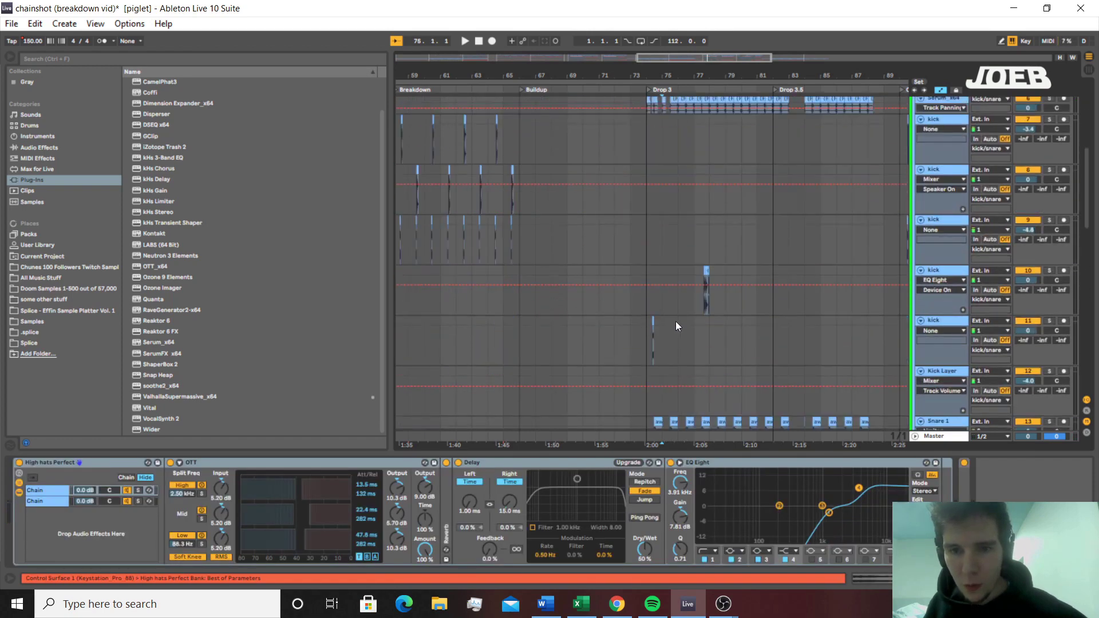
Solo the snare 2 track and audition its hits in Drop 3, starting from 74.3.1
{"action": "left_click", "coordinate": [651, 311]}
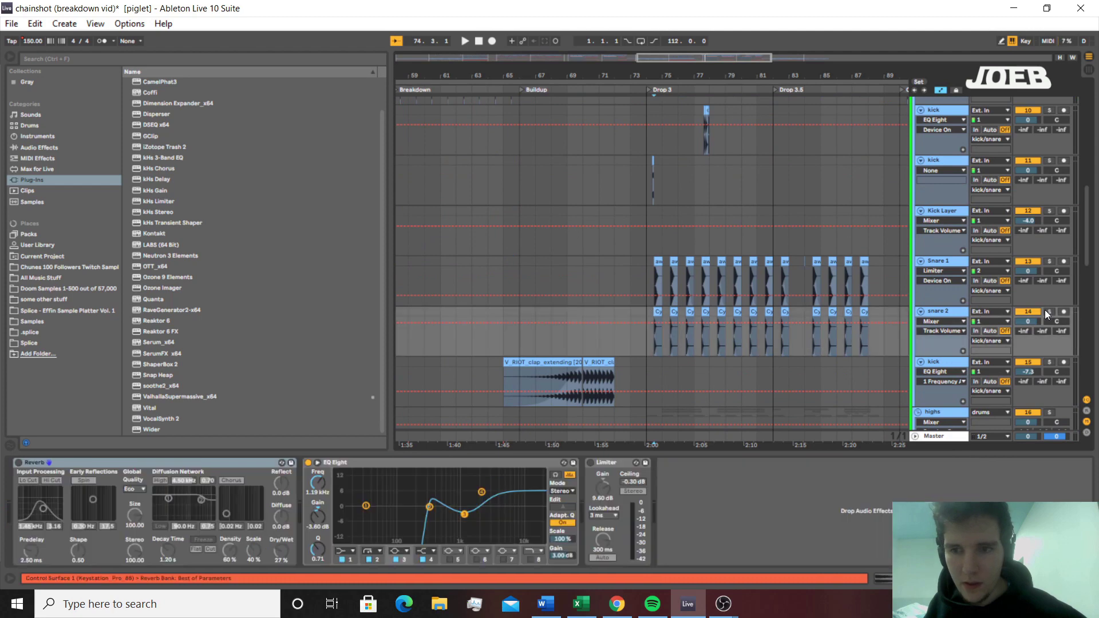
{"action": "left_click", "coordinate": [1050, 311]}
{"action": "key", "text": "space"}
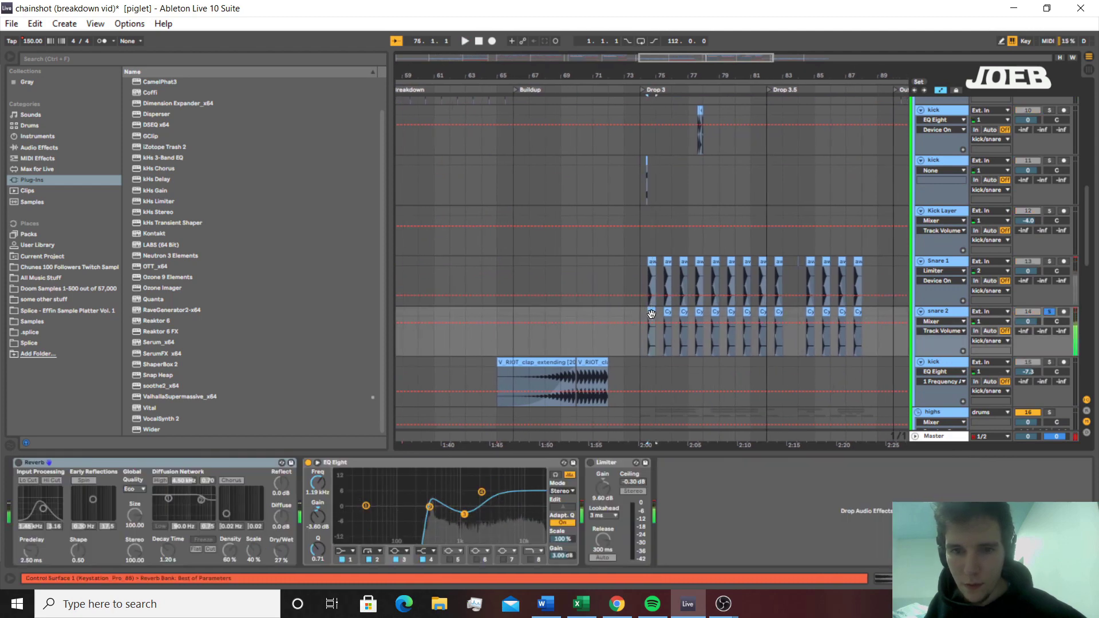
{"action": "key", "text": "space"}
{"action": "scroll", "coordinate": [659, 314], "scroll_direction": "up", "scroll_amount": 10}
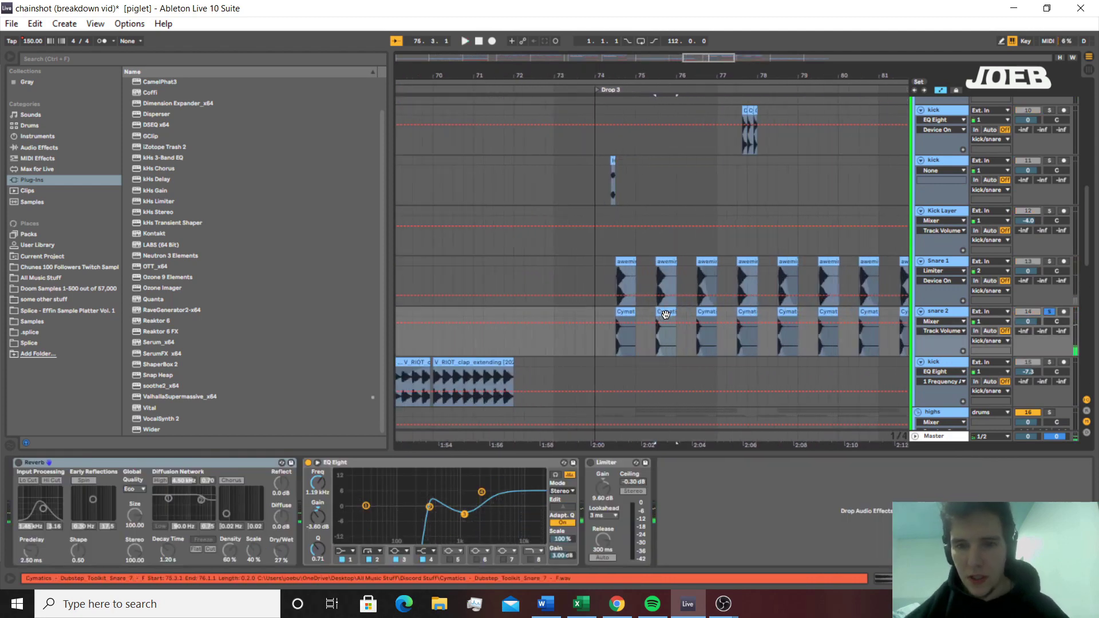
{"action": "scroll", "coordinate": [665, 314], "scroll_direction": "down", "scroll_amount": 10}
{"action": "key", "text": "space"}
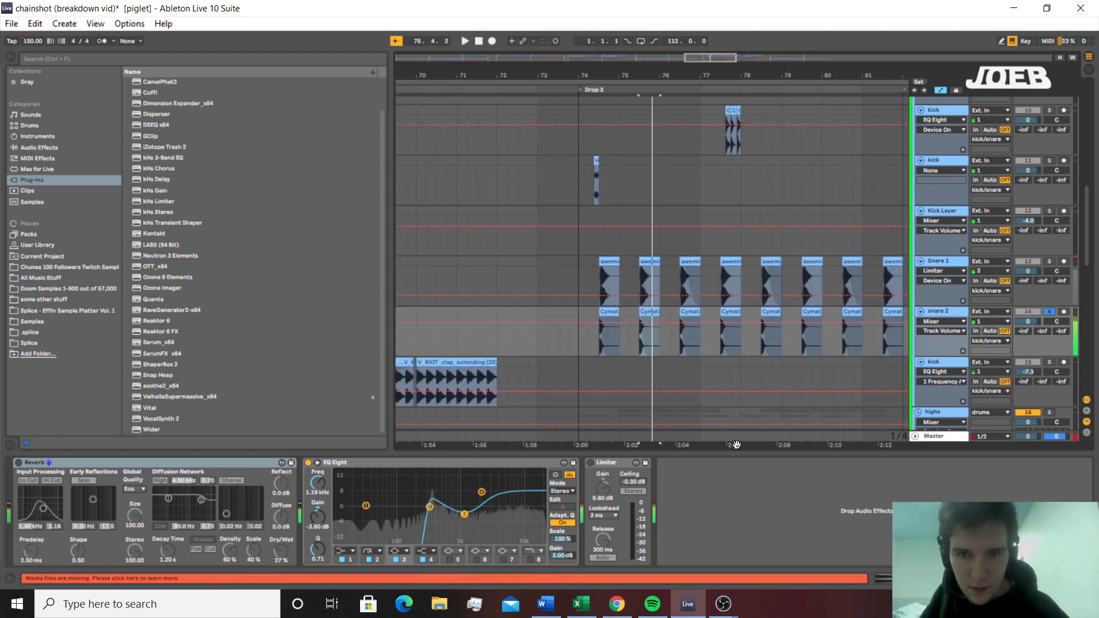
Fold the drums group, then solo the bass group and audition it from 74.2.1 in Drop 3
{"action": "scroll", "coordinate": [767, 378], "scroll_direction": "up", "scroll_amount": 2}
{"action": "scroll", "coordinate": [768, 343], "scroll_direction": "up", "scroll_amount": 6}
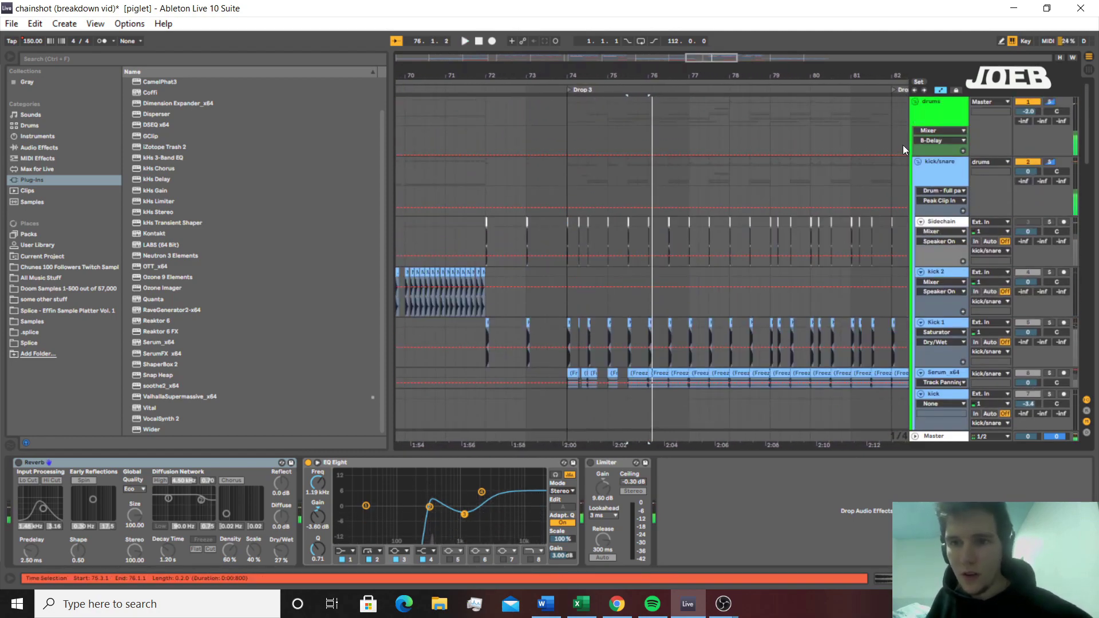
{"action": "left_click", "coordinate": [921, 102]}
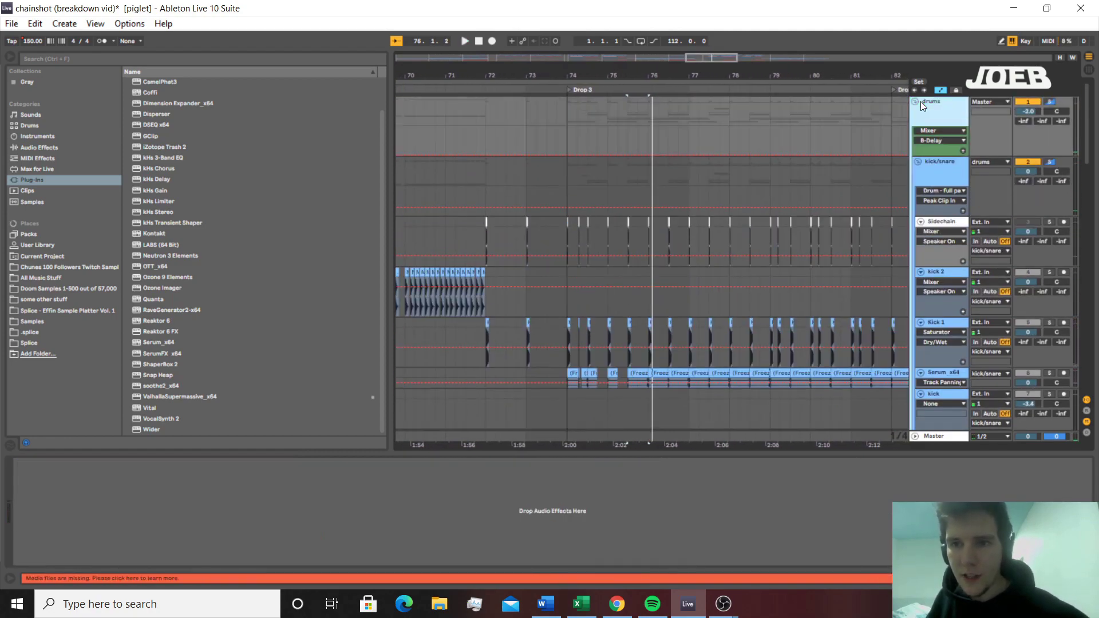
{"action": "left_click", "coordinate": [916, 101]}
{"action": "left_click", "coordinate": [586, 153]}
{"action": "left_click", "coordinate": [576, 154]}
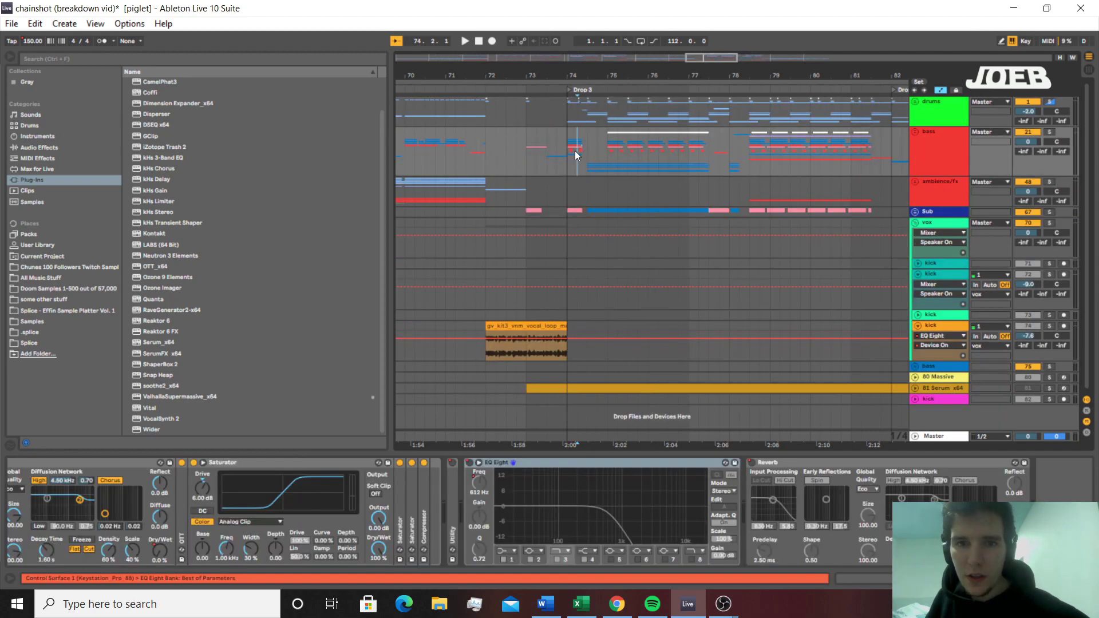
{"action": "left_click", "coordinate": [1049, 131]}
{"action": "key", "text": "space"}
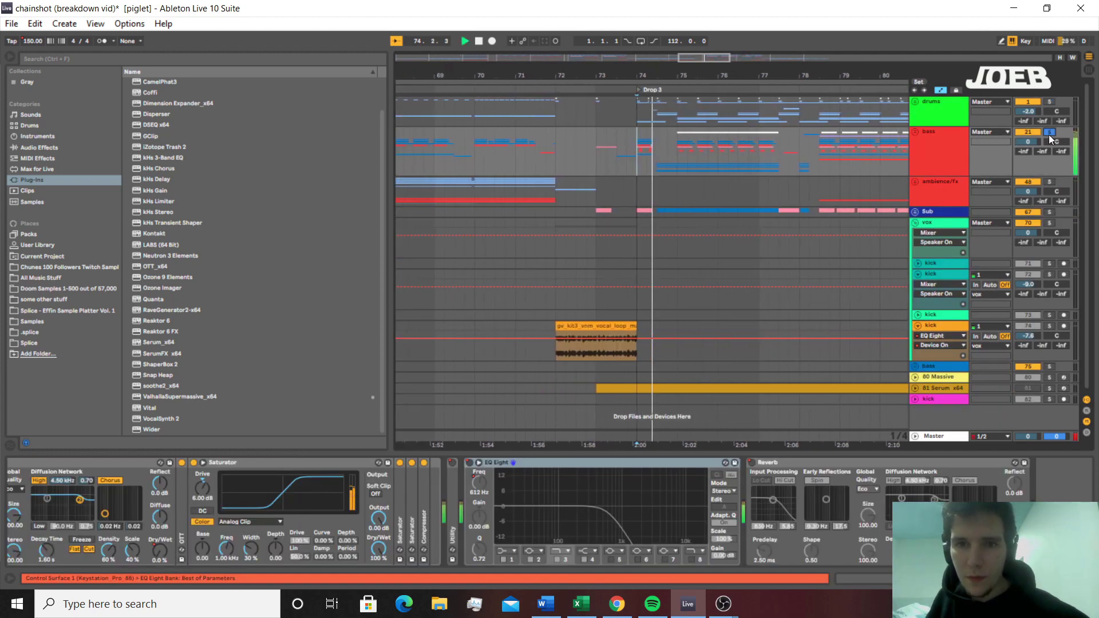
Audition the soloed bass group from the start of Drop 3 at 74.1.1
{"action": "left_click", "coordinate": [915, 133]}
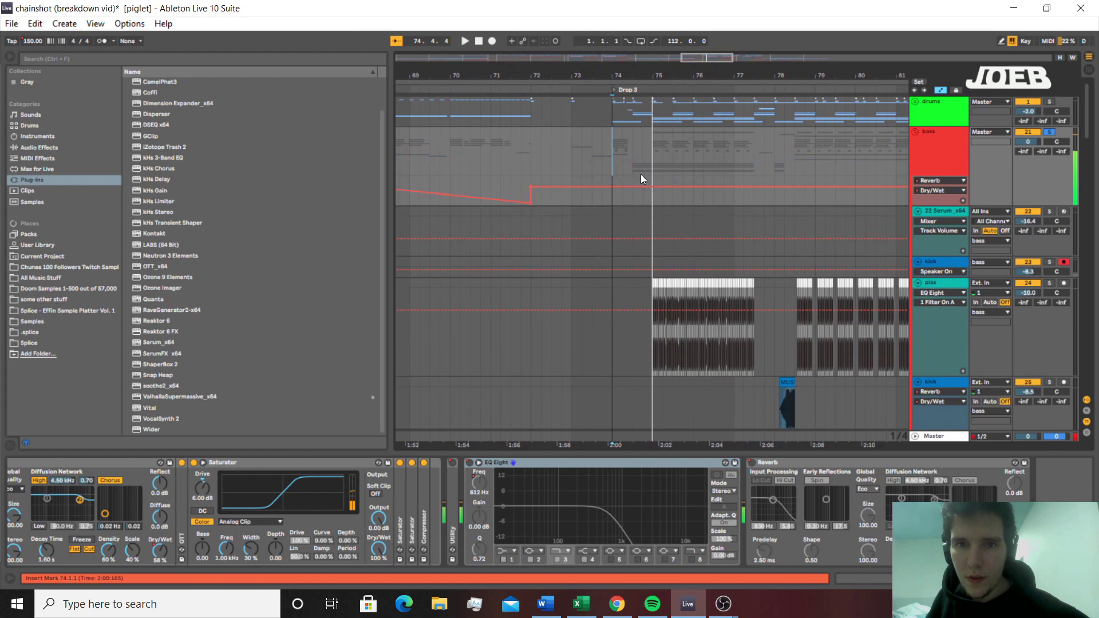
{"action": "key", "text": "space"}
{"action": "left_click", "coordinate": [612, 222]}
{"action": "left_click", "coordinate": [916, 132]}
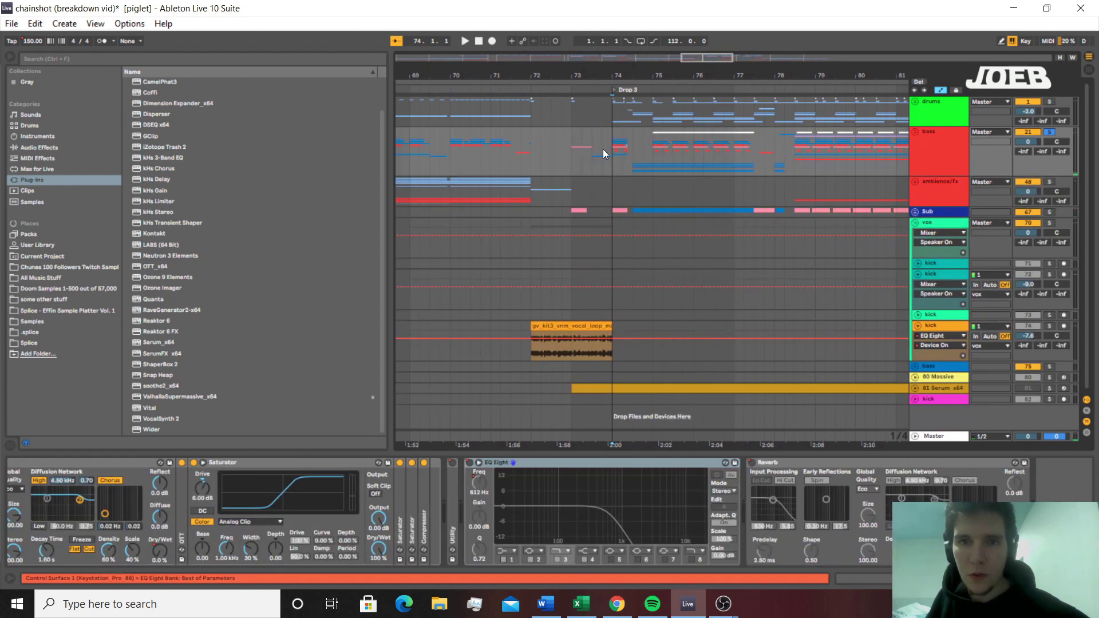
{"action": "key", "text": "space"}
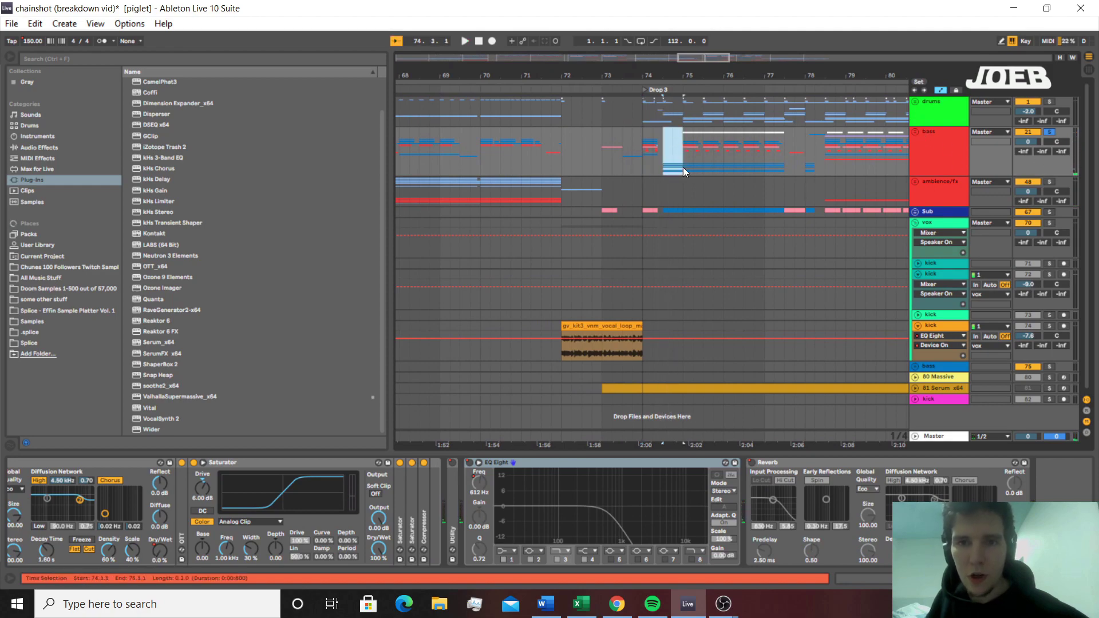
Unfold the bass group and audition the 43 Serum layer's section in Drop 2 for comparison
{"action": "left_click", "coordinate": [916, 132]}
{"action": "scroll", "coordinate": [825, 335], "scroll_direction": "down", "scroll_amount": 10}
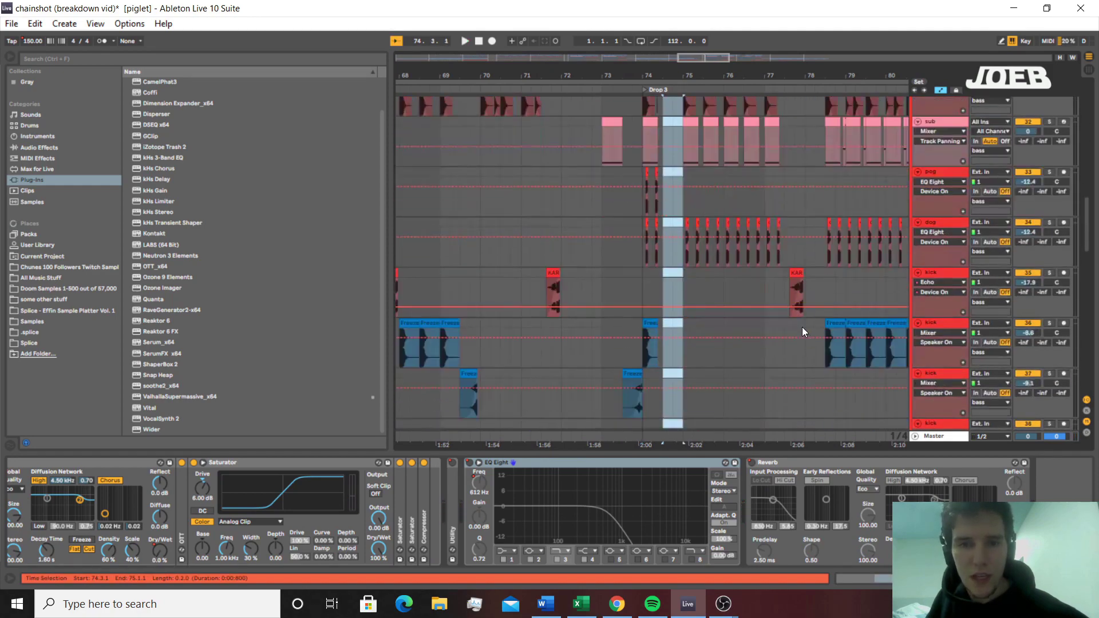
{"action": "scroll", "coordinate": [824, 335], "scroll_direction": "down", "scroll_amount": 5}
{"action": "left_click_drag", "start_coordinate": [675, 54], "coordinate": [644, 344]}
{"action": "left_click", "coordinate": [594, 345]}
{"action": "key", "text": "space"}
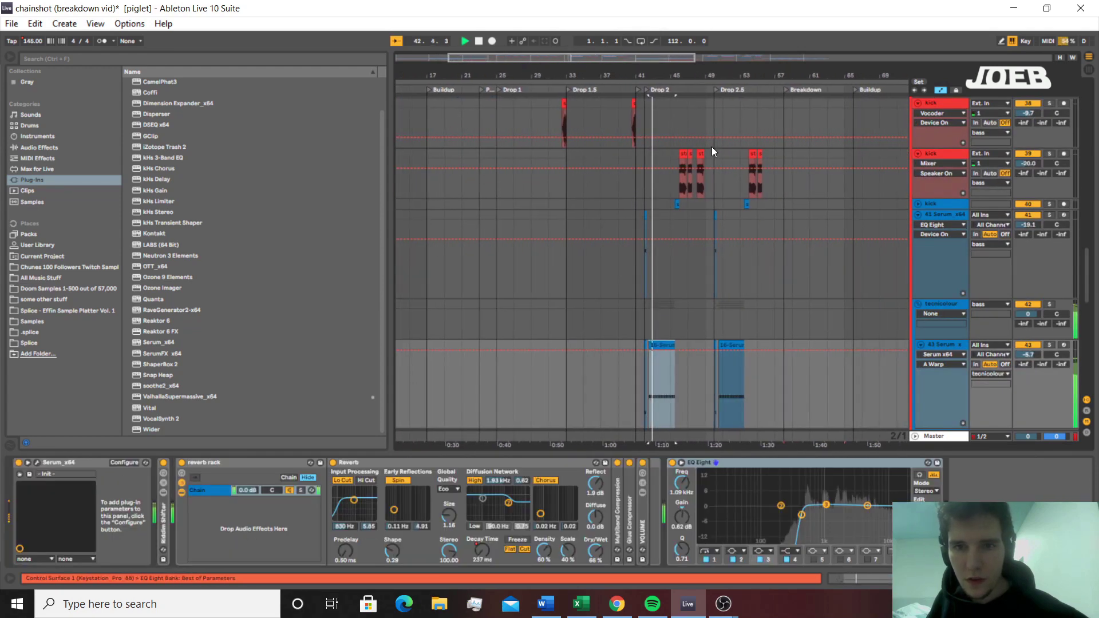
{"action": "key", "text": "space"}
Solo the 41 Serum track to audition its Drop 3 clip, and play the whole bass section from 74.1.1
{"action": "left_click", "coordinate": [722, 60]}
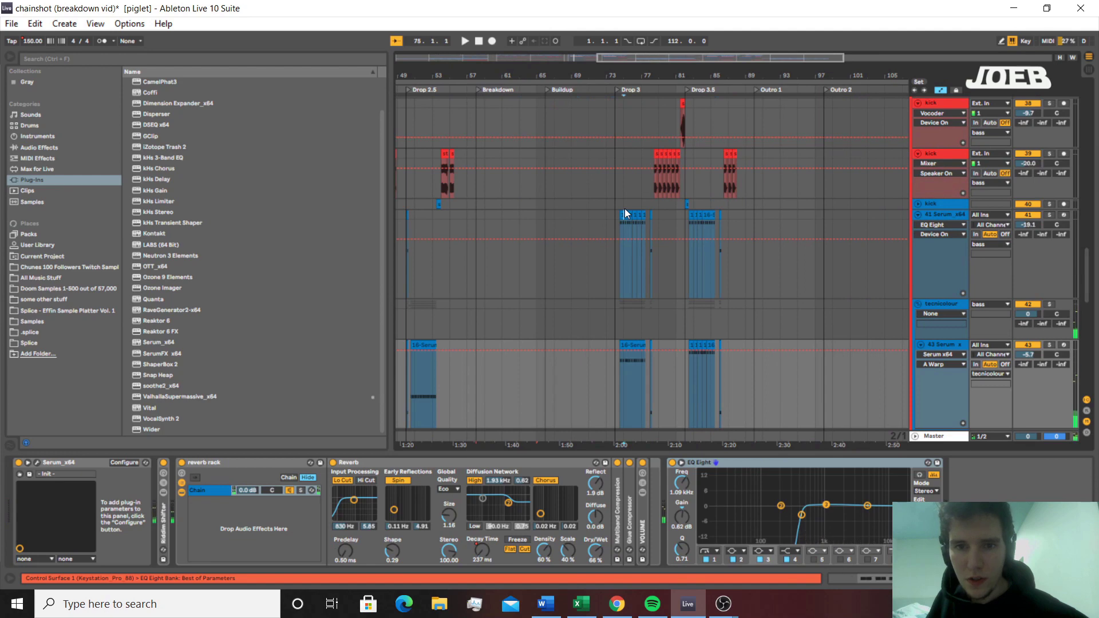
{"action": "left_click", "coordinate": [624, 214]}
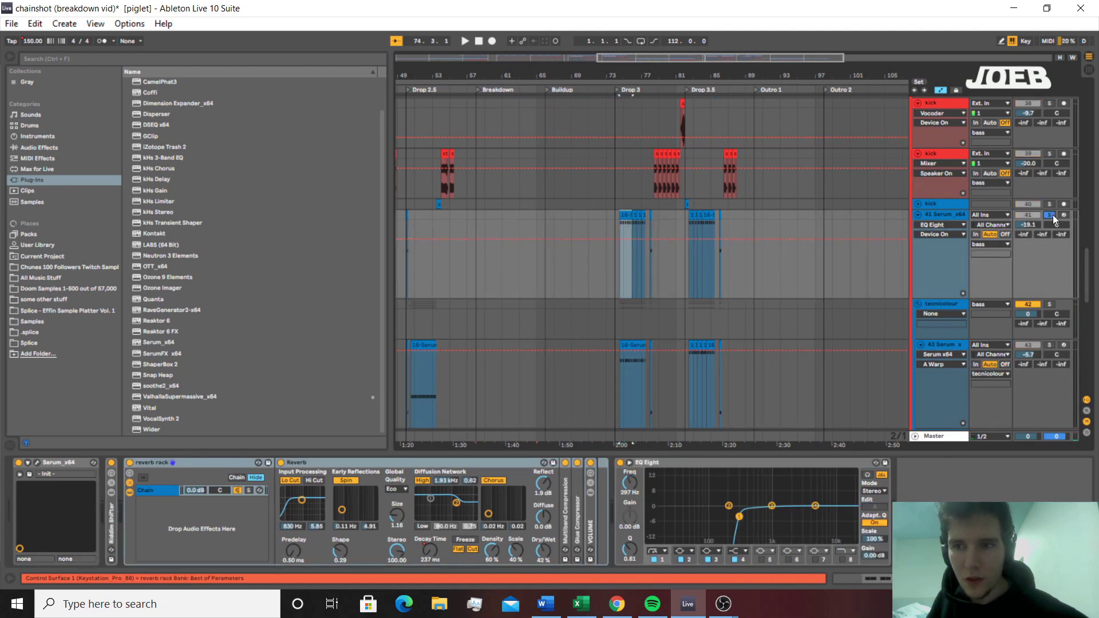
{"action": "key", "text": "space"}
{"action": "left_click", "coordinate": [638, 227]}
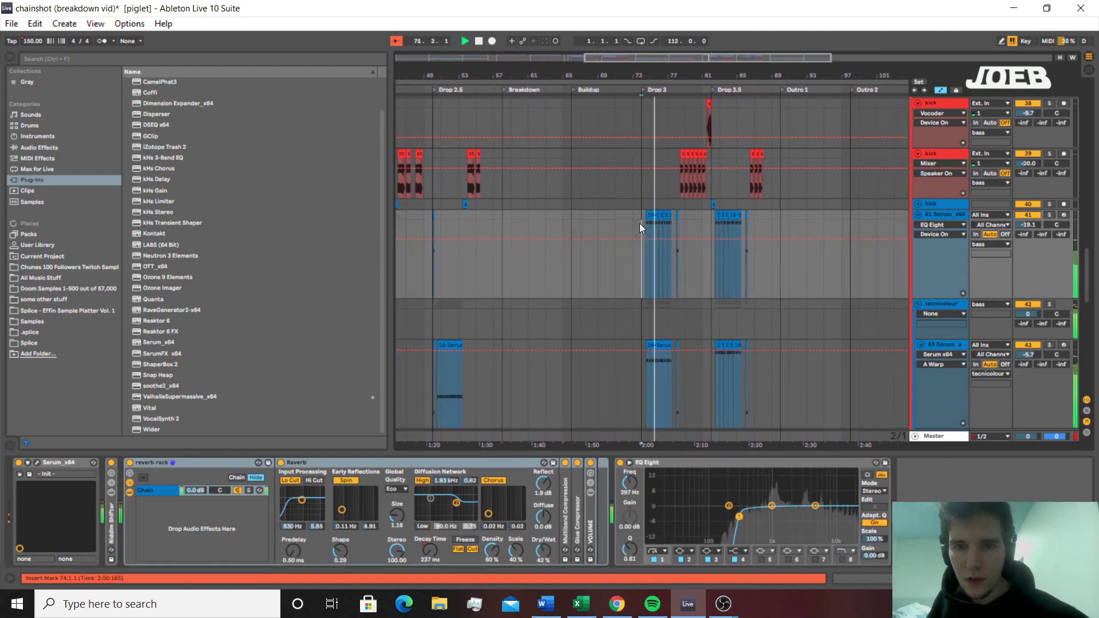
{"action": "scroll", "coordinate": [641, 227], "scroll_direction": "up", "scroll_amount": 6}
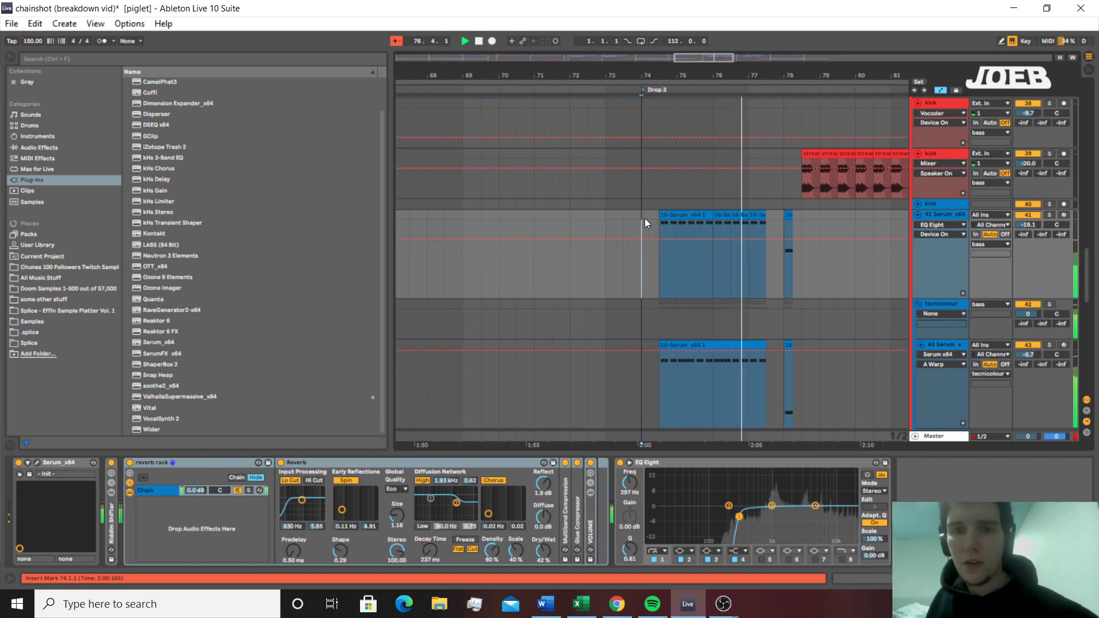
Examine the MIDI notes of the first 41 Serum clip in Drop 3 and audition that track soloed
{"action": "left_click", "coordinate": [664, 215]}
{"action": "scroll", "coordinate": [1053, 220], "scroll_direction": "down", "scroll_amount": 4}
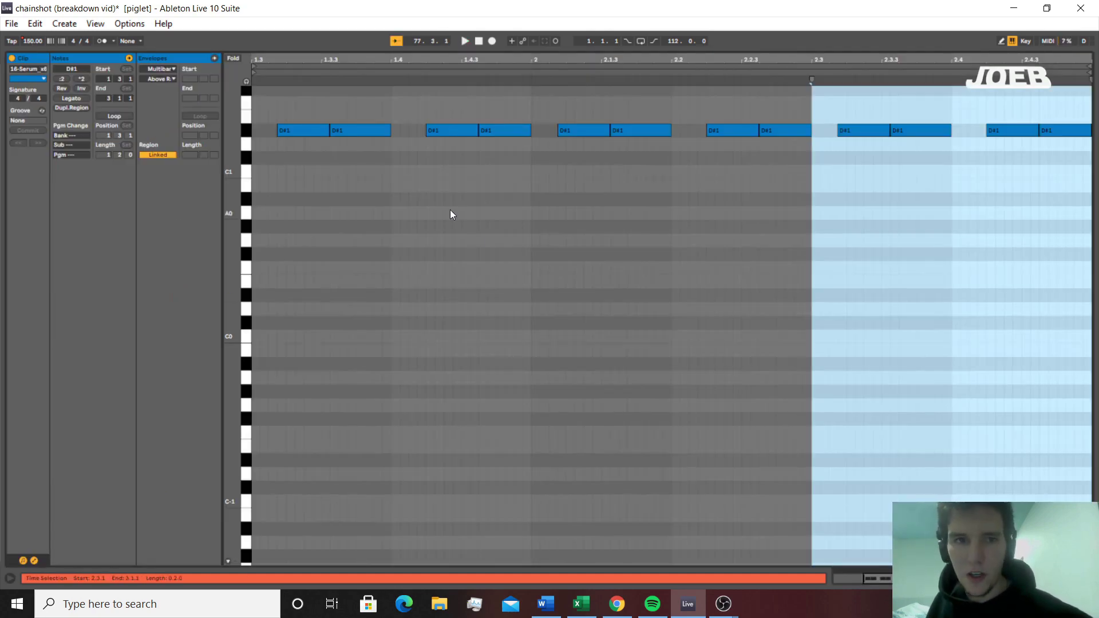
{"action": "key", "text": "space"}
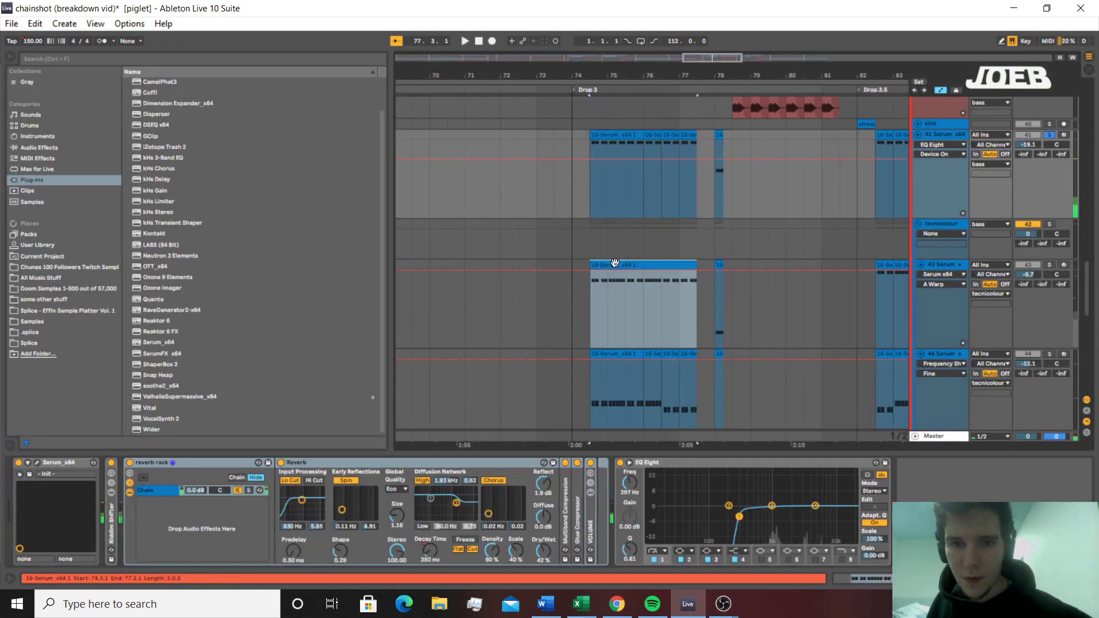
Solo the 43, 44 and 46 Serum layers of the tecnicolour group one at a time and audition each in Drop 3
{"action": "key", "text": "space"}
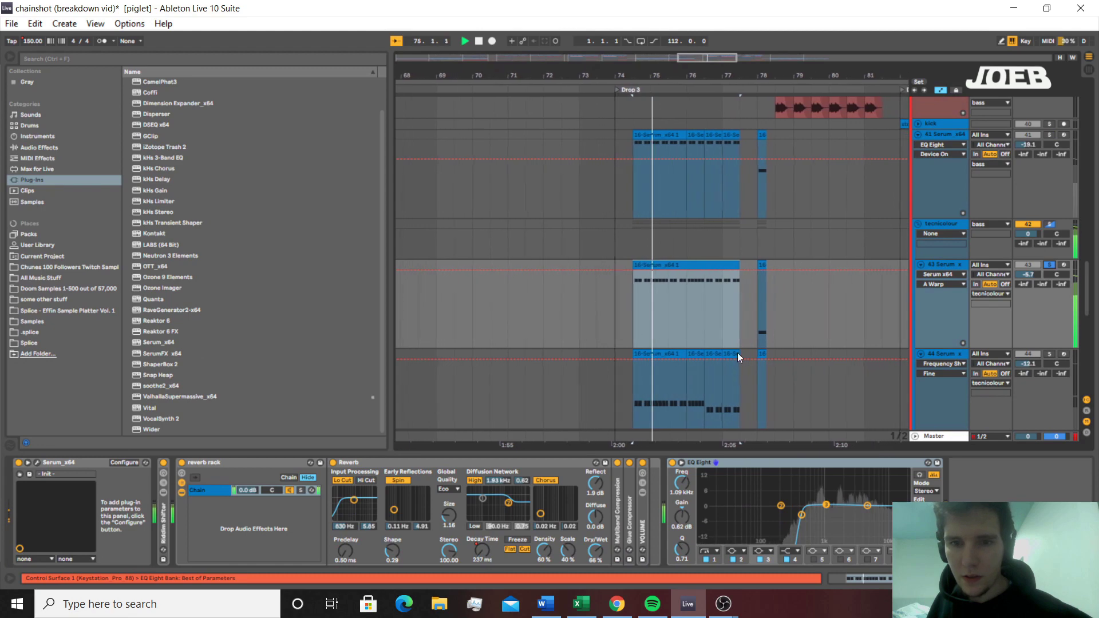
{"action": "scroll", "coordinate": [579, 276], "scroll_direction": "down", "scroll_amount": 2}
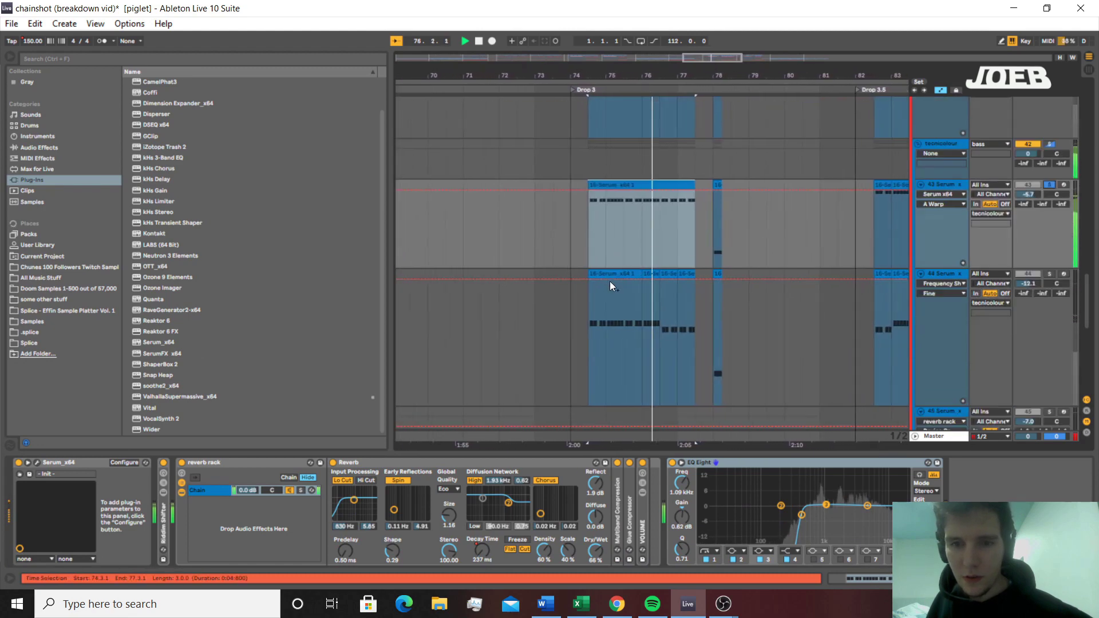
{"action": "left_click", "coordinate": [605, 276]}
{"action": "key", "text": "space"}
{"action": "left_click", "coordinate": [1049, 274]}
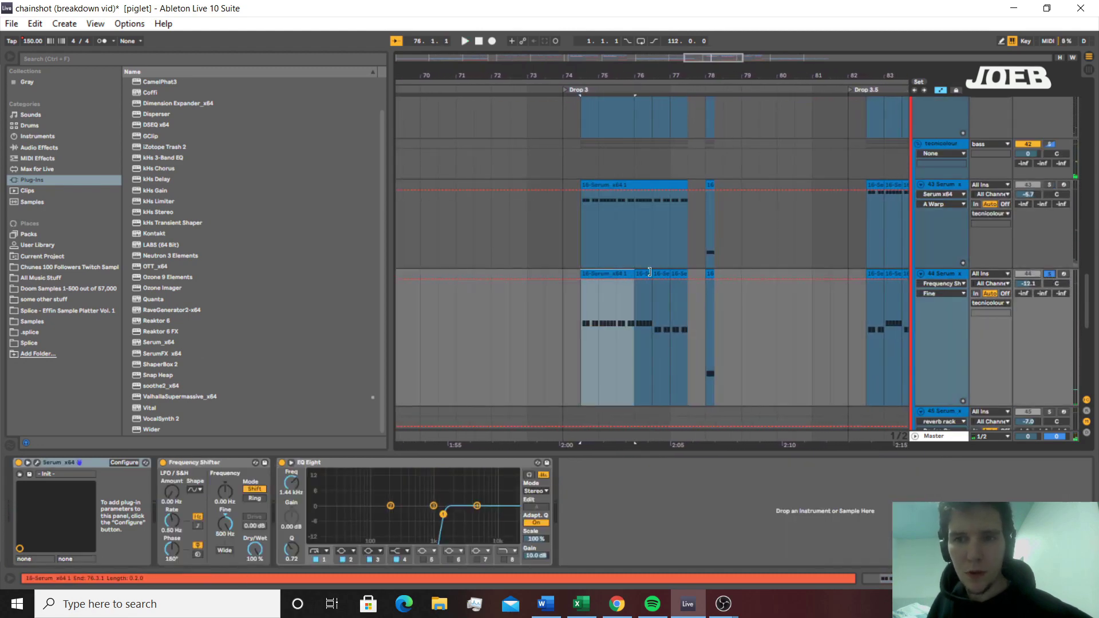
{"action": "key", "text": "space"}
{"action": "scroll", "coordinate": [653, 271], "scroll_direction": "down", "scroll_amount": 4}
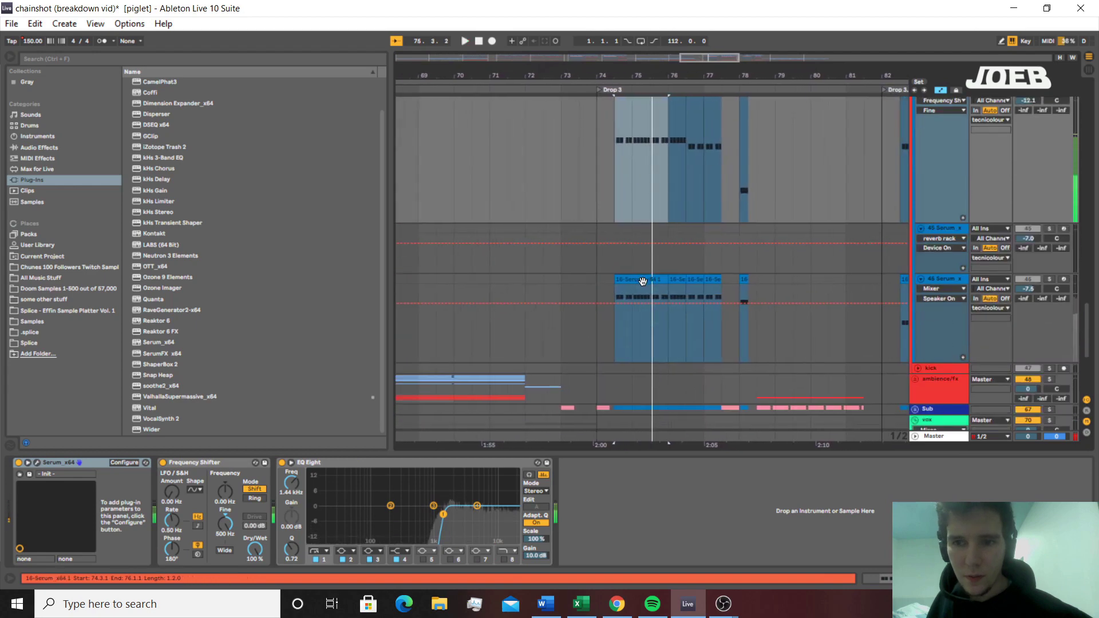
{"action": "left_click", "coordinate": [642, 279]}
{"action": "key", "text": "space"}
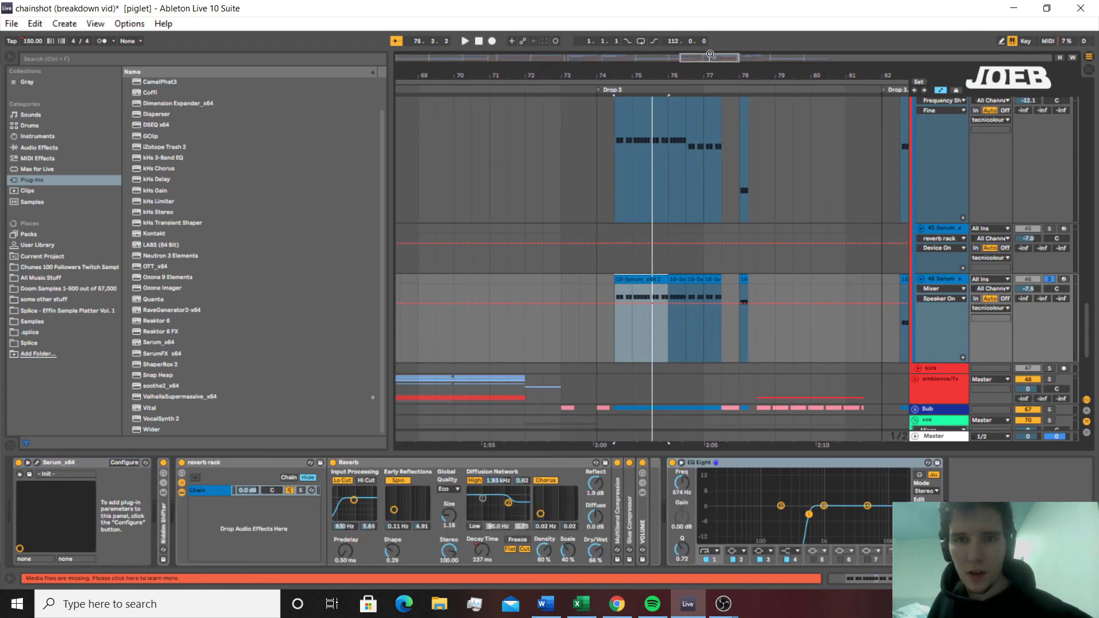
Solo the 45 Serum track and audition it in Drop 2.5 from 53.1.1
{"action": "left_click_drag", "start_coordinate": [723, 58], "coordinate": [640, 64]}
{"action": "left_click", "coordinate": [562, 227]}
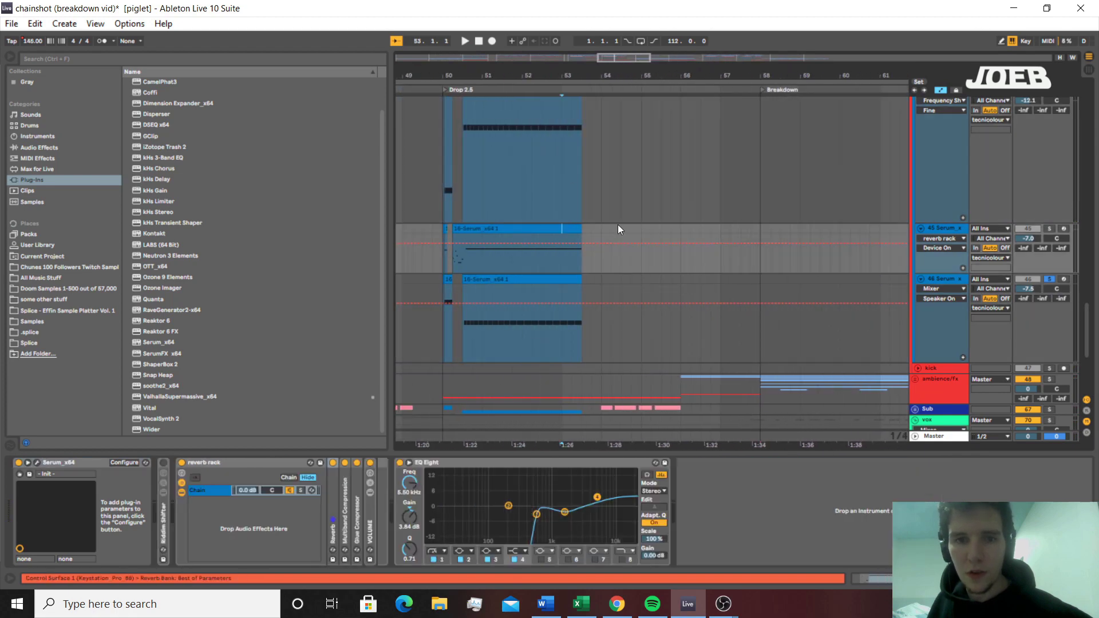
{"action": "left_click", "coordinate": [1048, 229]}
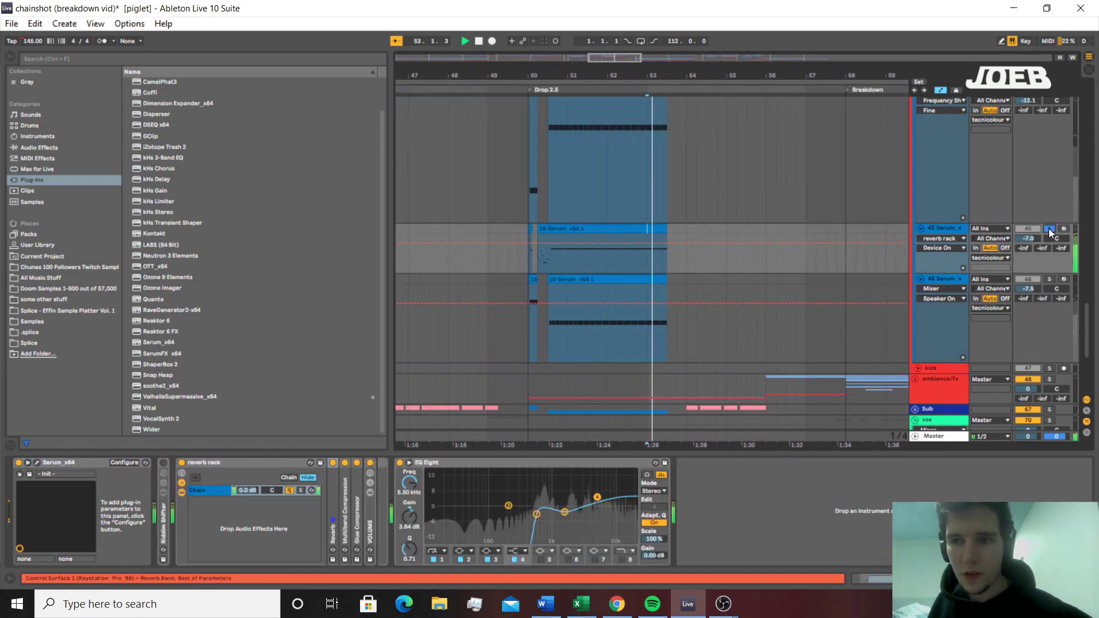
Return to Drop 3, solo the Sub group and audition it from 74.3.1
{"action": "left_click", "coordinate": [676, 57]}
{"action": "left_click_drag", "start_coordinate": [676, 57], "coordinate": [716, 62]}
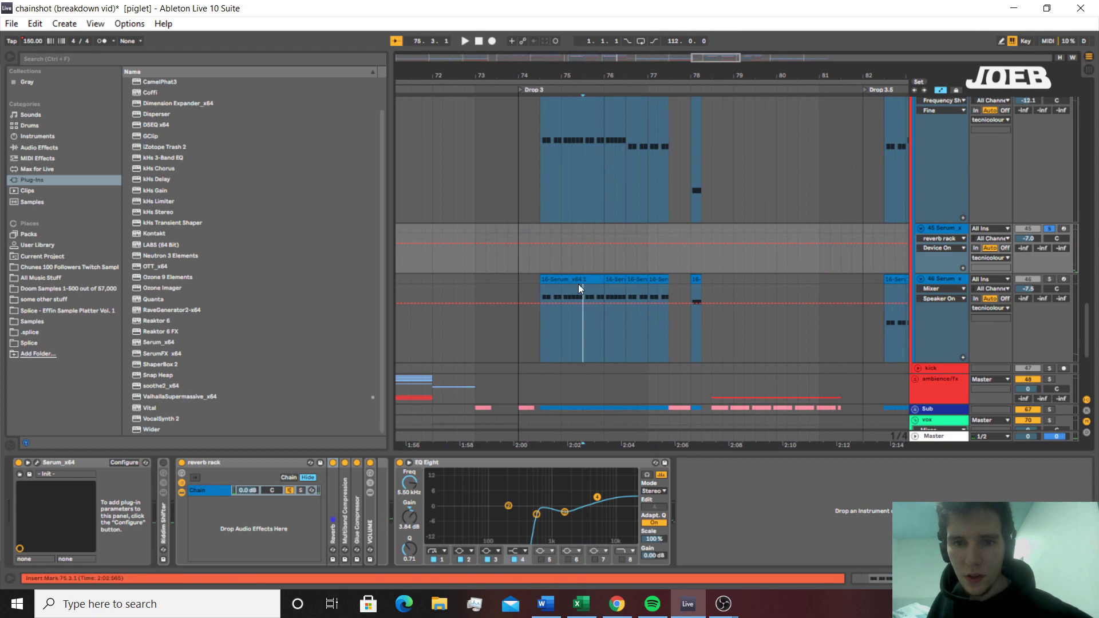
{"action": "left_click", "coordinate": [573, 270]}
{"action": "scroll", "coordinate": [561, 317], "scroll_direction": "down", "scroll_amount": 2}
{"action": "left_click", "coordinate": [542, 328]}
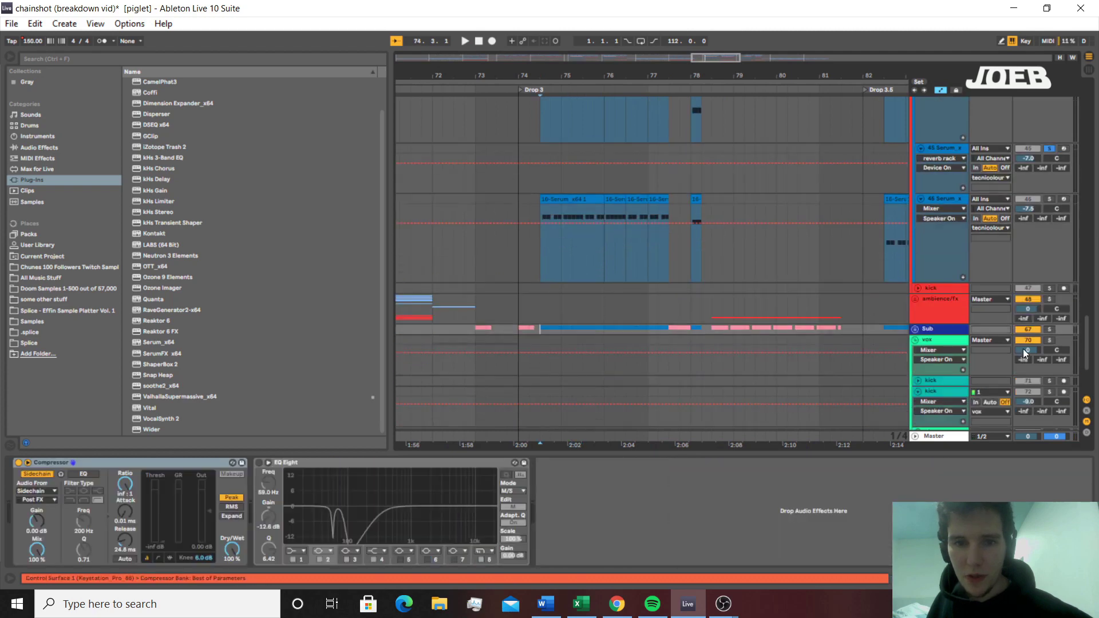
{"action": "left_click", "coordinate": [1048, 328]}
{"action": "key", "text": "space"}
Unfold the Sub group and select the sub track's Serum clip starting at 74.3.1
{"action": "left_click", "coordinate": [915, 329]}
{"action": "scroll", "coordinate": [716, 321], "scroll_direction": "down", "scroll_amount": 2}
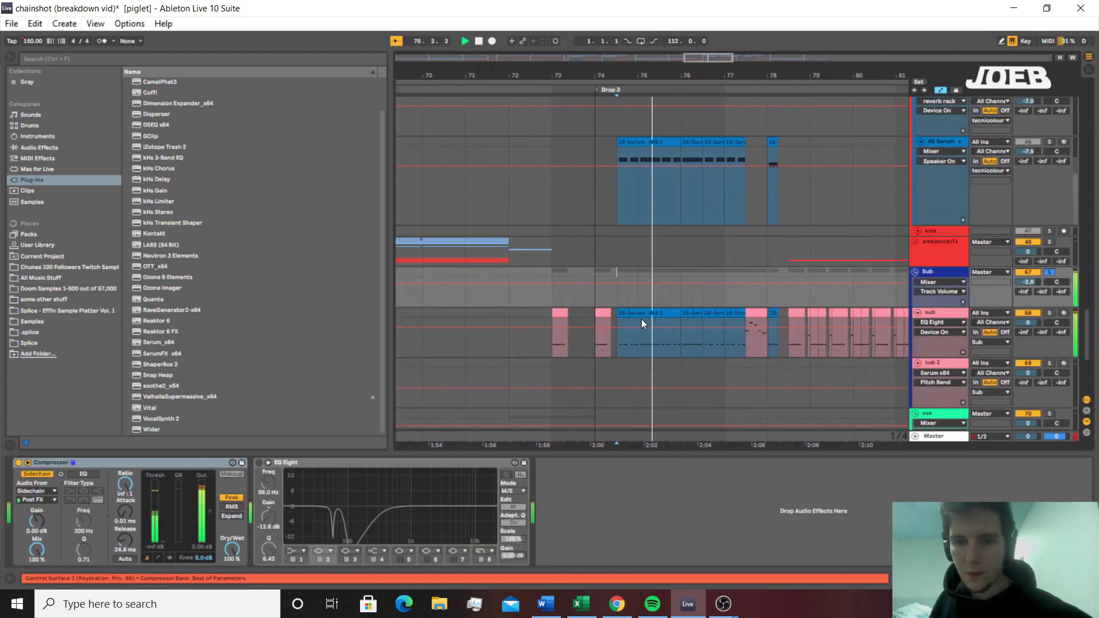
{"action": "left_click", "coordinate": [640, 316]}
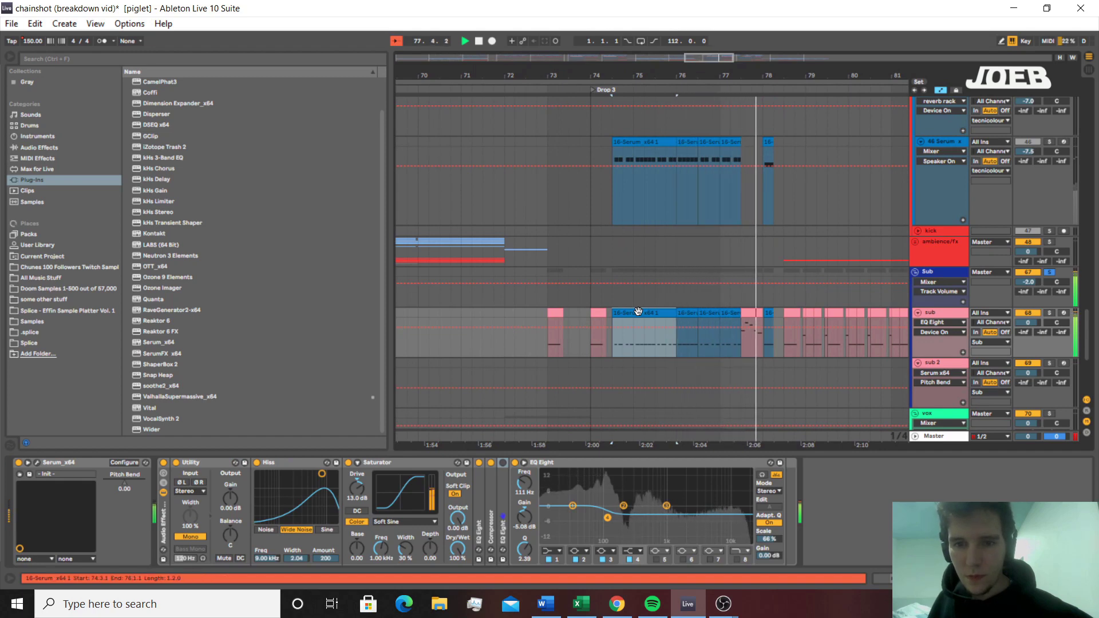
Select the clip at 75.1.1 on kick track 29 in the bass group and examine the bass layers below it
{"action": "scroll", "coordinate": [637, 297], "scroll_direction": "up", "scroll_amount": 6}
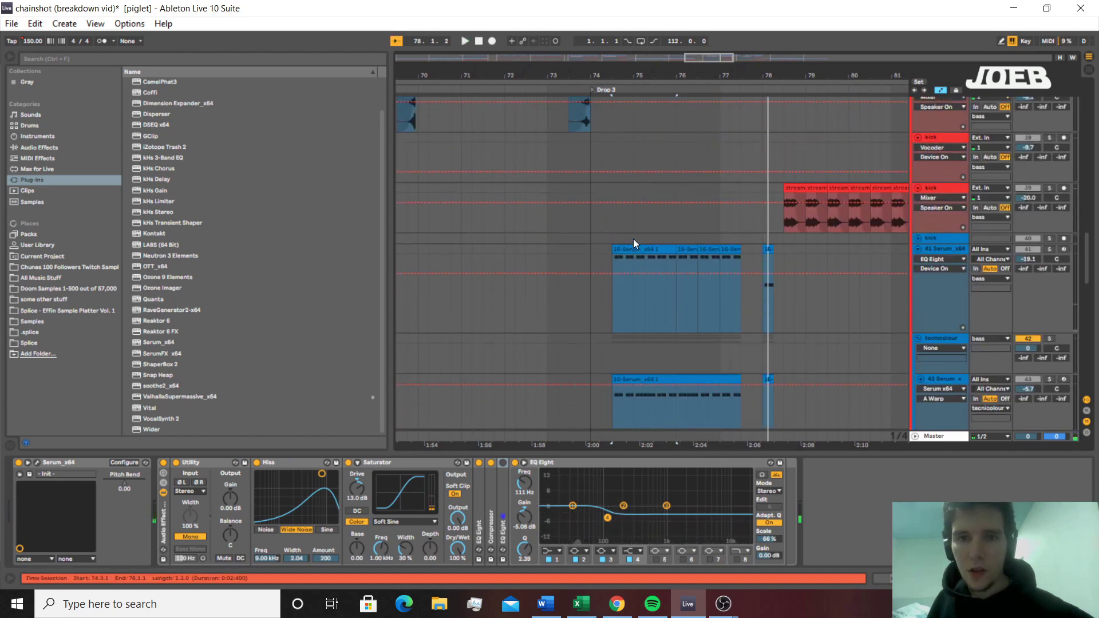
{"action": "scroll", "coordinate": [633, 243], "scroll_direction": "up", "scroll_amount": 10}
{"action": "left_click", "coordinate": [643, 279]}
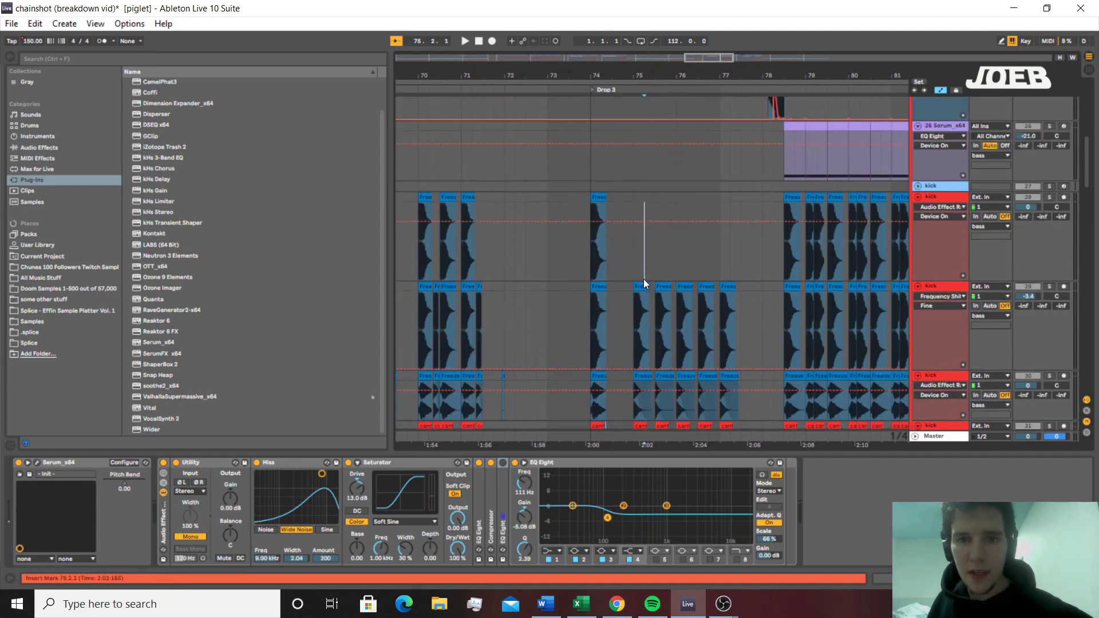
{"action": "left_click", "coordinate": [644, 284]}
{"action": "scroll", "coordinate": [641, 286], "scroll_direction": "down", "scroll_amount": 4}
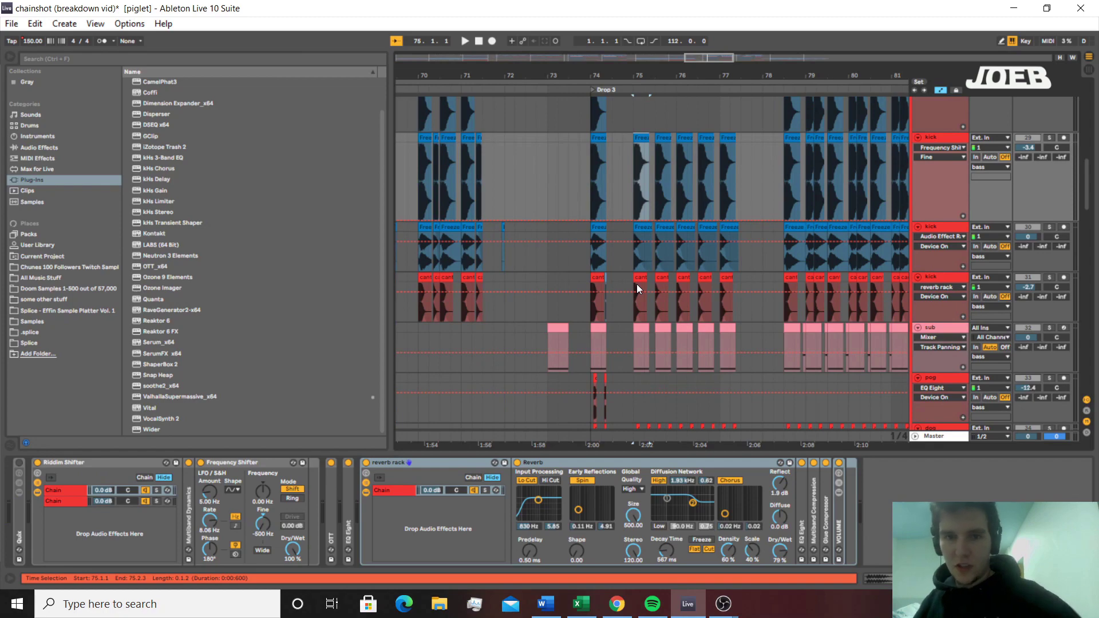
Fold tracks 28 to 34 in the bass group to compact their lanes
{"action": "scroll", "coordinate": [846, 219], "scroll_direction": "up", "scroll_amount": 5}
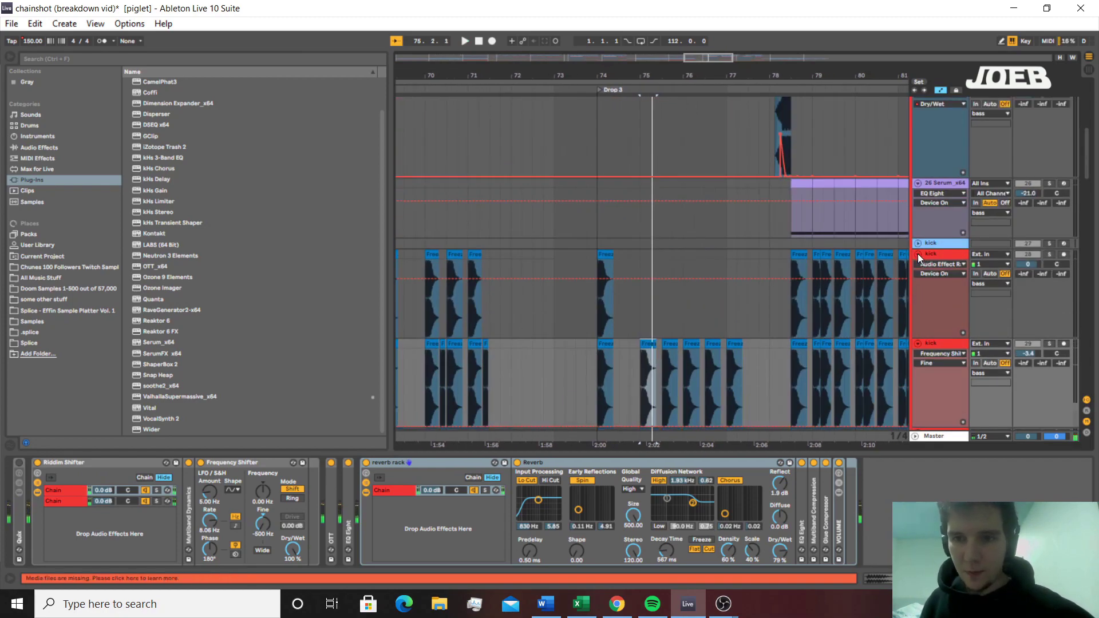
{"action": "left_click", "coordinate": [918, 253]}
{"action": "left_click", "coordinate": [920, 269]}
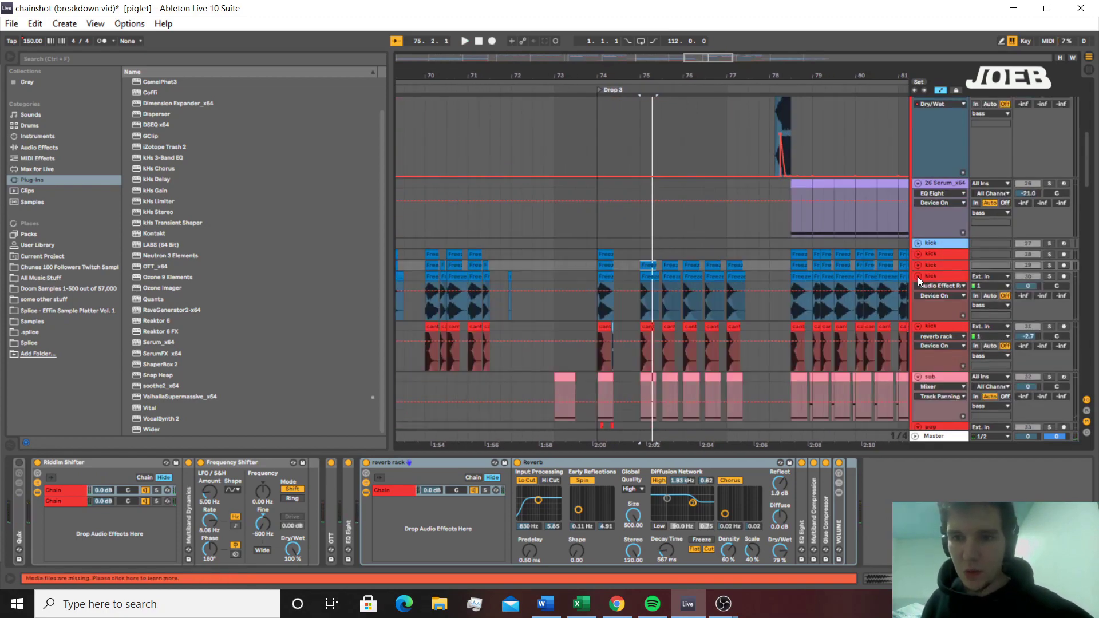
{"action": "left_click", "coordinate": [918, 277]}
{"action": "left_click", "coordinate": [918, 287]}
{"action": "left_click", "coordinate": [917, 304]}
{"action": "left_click", "coordinate": [917, 300]}
{"action": "left_click", "coordinate": [917, 298]}
{"action": "left_click", "coordinate": [919, 309]}
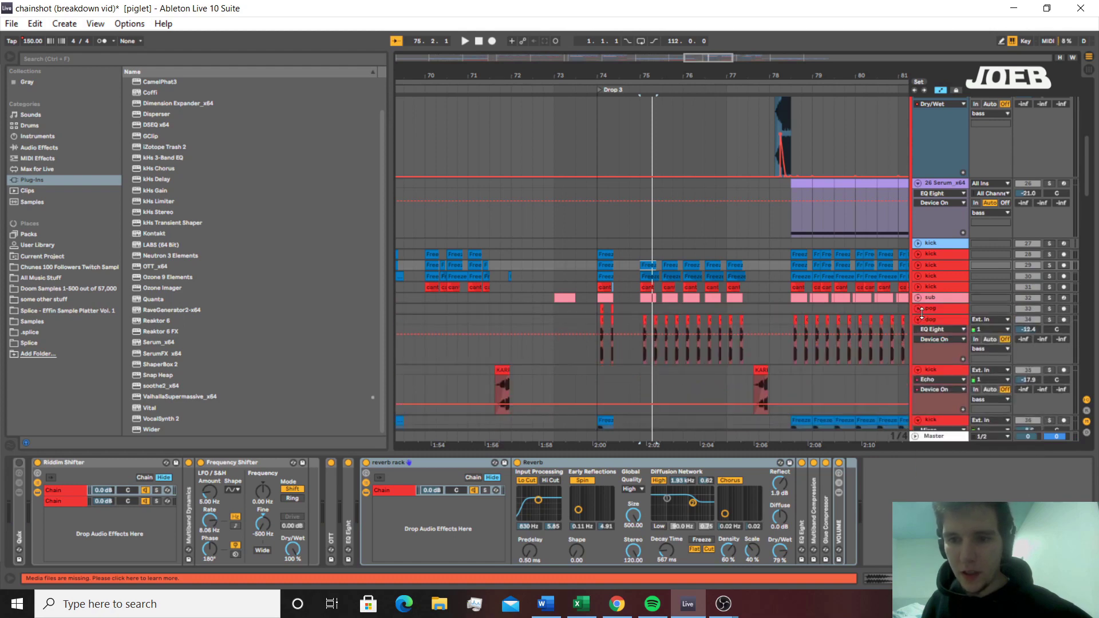
{"action": "left_click", "coordinate": [922, 315]}
{"action": "left_click", "coordinate": [918, 315]}
Fold the remaining bass layers from kick track 35 through 41 Serum and the group on track 42
{"action": "scroll", "coordinate": [777, 337], "scroll_direction": "down", "scroll_amount": 4}
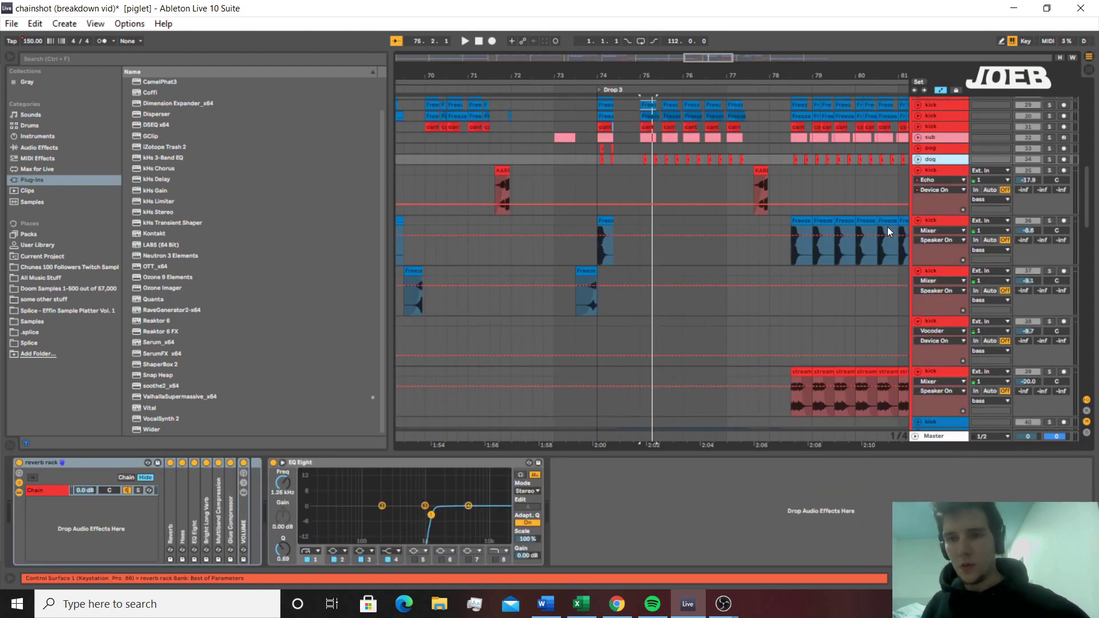
{"action": "left_click", "coordinate": [917, 170]}
{"action": "left_click", "coordinate": [915, 181]}
{"action": "left_click", "coordinate": [914, 192]}
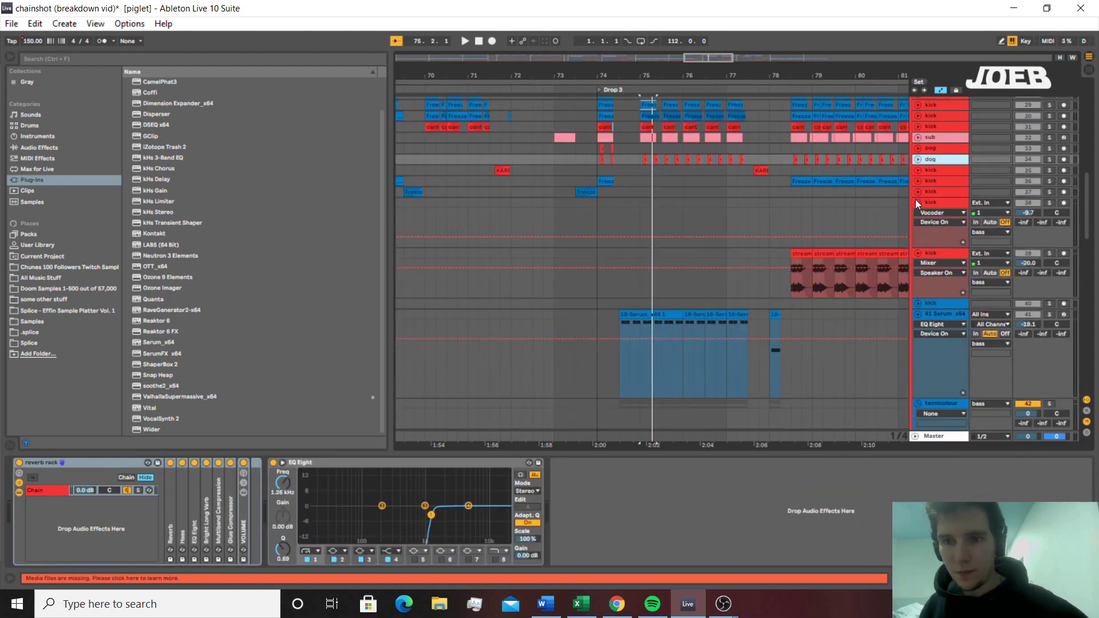
{"action": "left_click", "coordinate": [917, 202]}
{"action": "left_click", "coordinate": [918, 205]}
{"action": "left_click", "coordinate": [918, 213]}
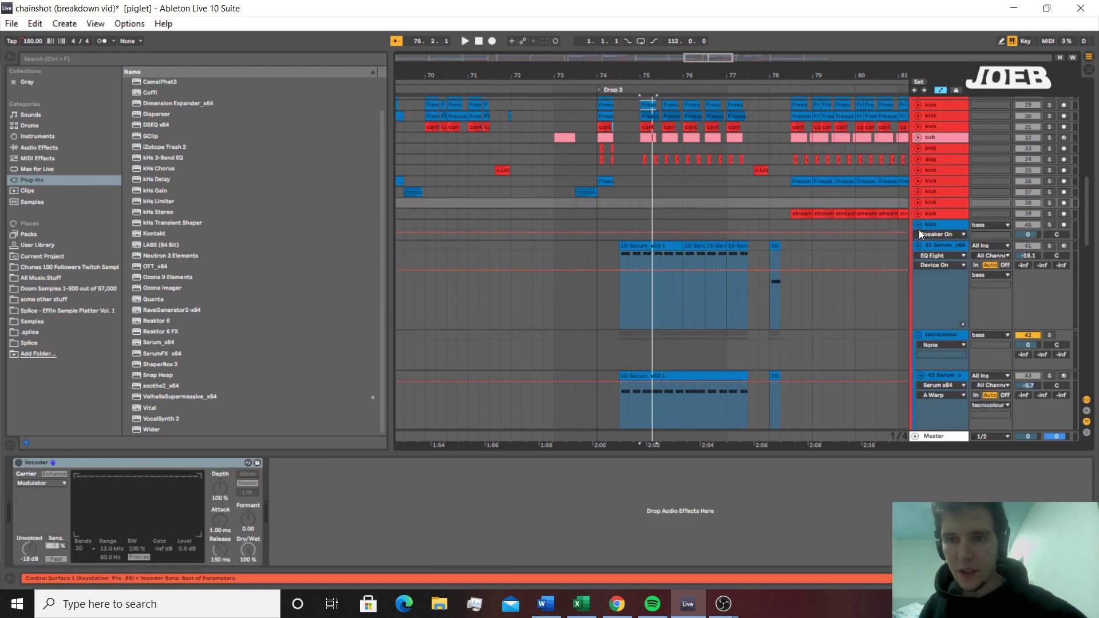
{"action": "left_click", "coordinate": [919, 234]}
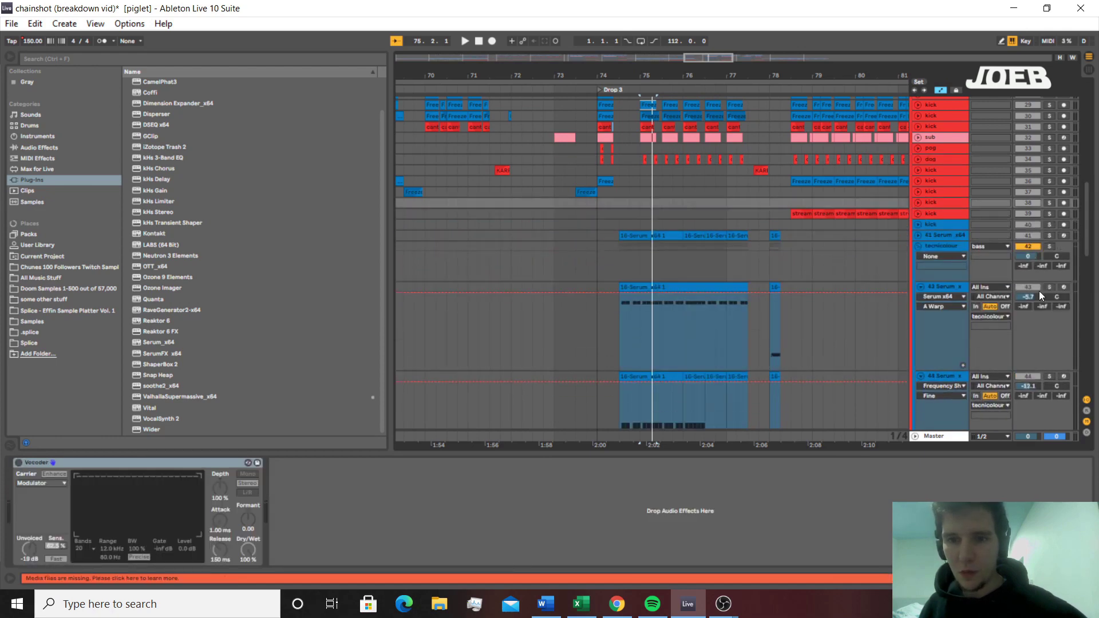
{"action": "left_click", "coordinate": [919, 246]}
Select the time range 75.1.1 to 77.3.1 across the stacked kick layers in the bass group
{"action": "left_click_drag", "start_coordinate": [628, 248], "coordinate": [725, 249]}
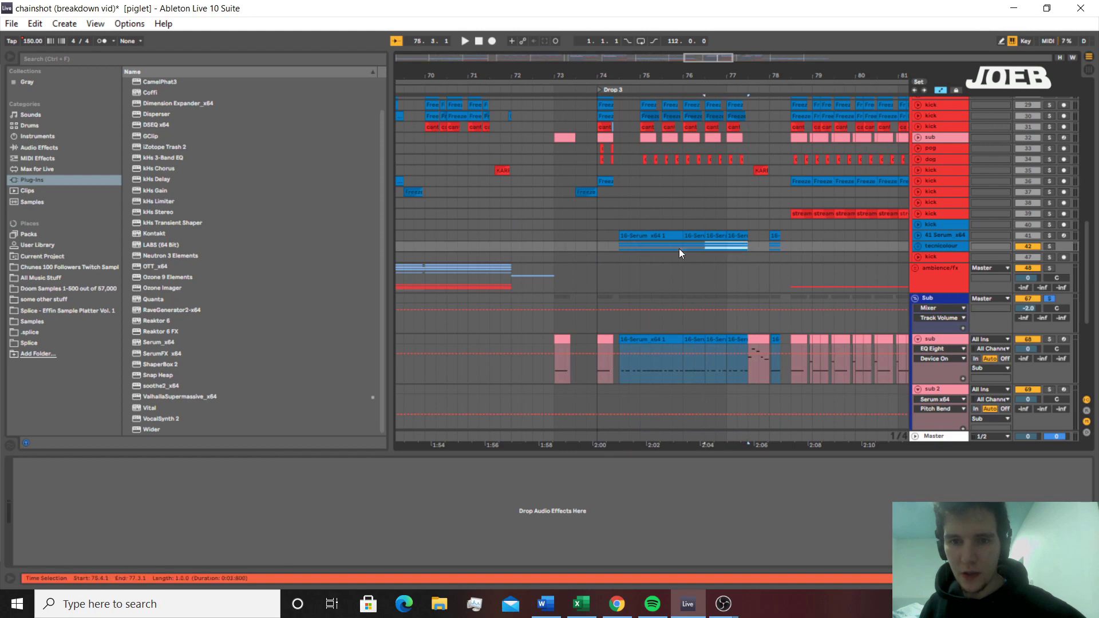
{"action": "scroll", "coordinate": [647, 258], "scroll_direction": "up", "scroll_amount": 3}
{"action": "left_click_drag", "start_coordinate": [655, 263], "coordinate": [750, 194]}
{"action": "left_click", "coordinate": [750, 188]}
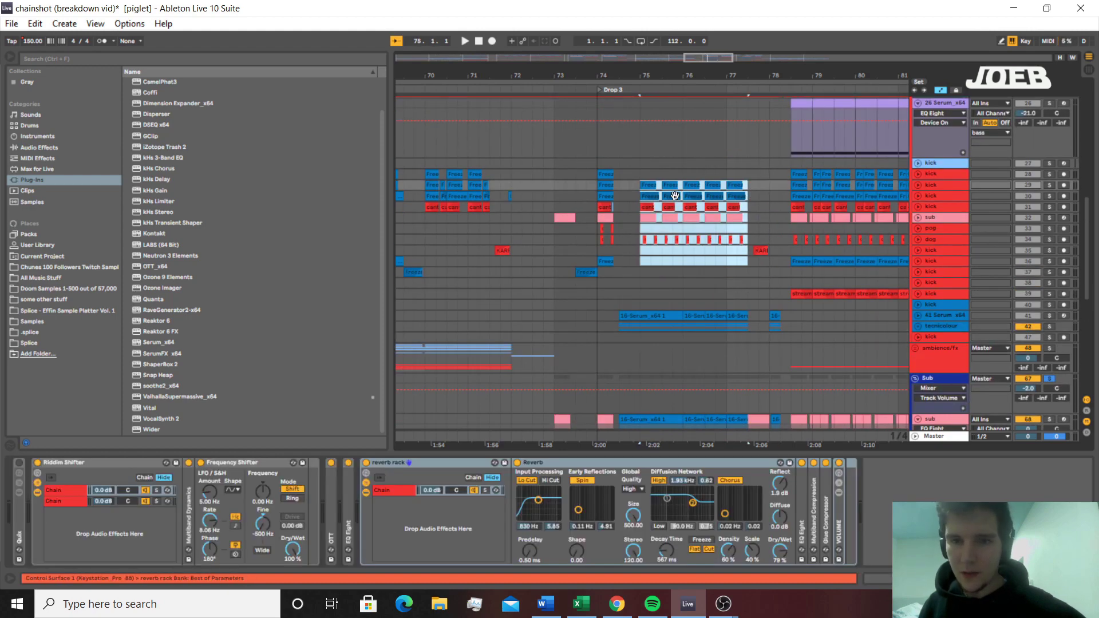
{"action": "scroll", "coordinate": [790, 172], "scroll_direction": "up", "scroll_amount": 2}
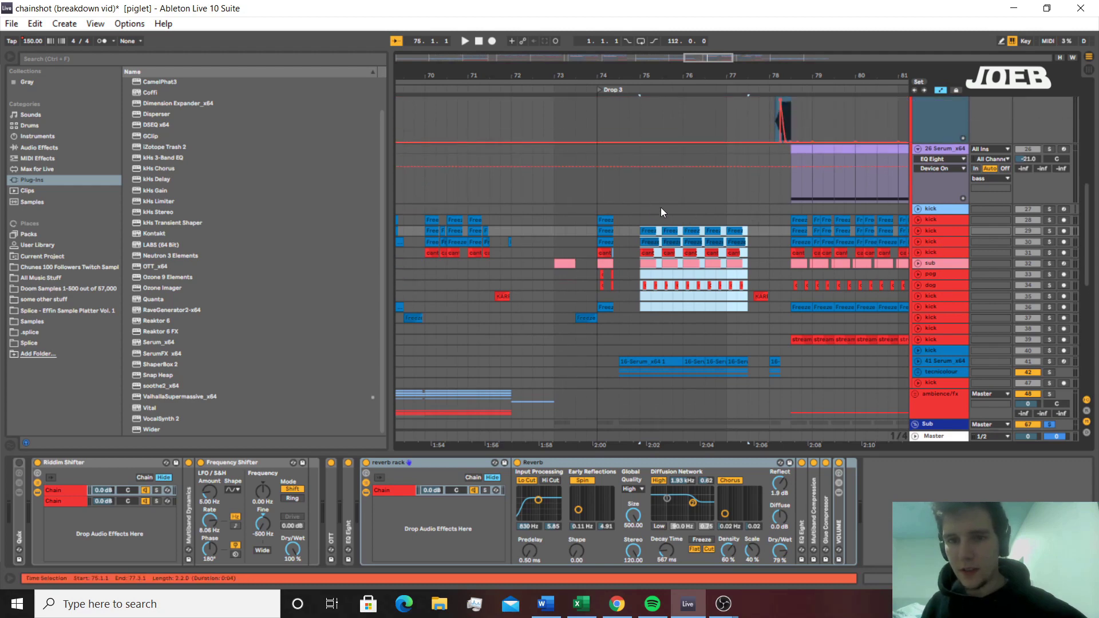
{"action": "left_click", "coordinate": [641, 224]}
{"action": "key", "text": "Down"}
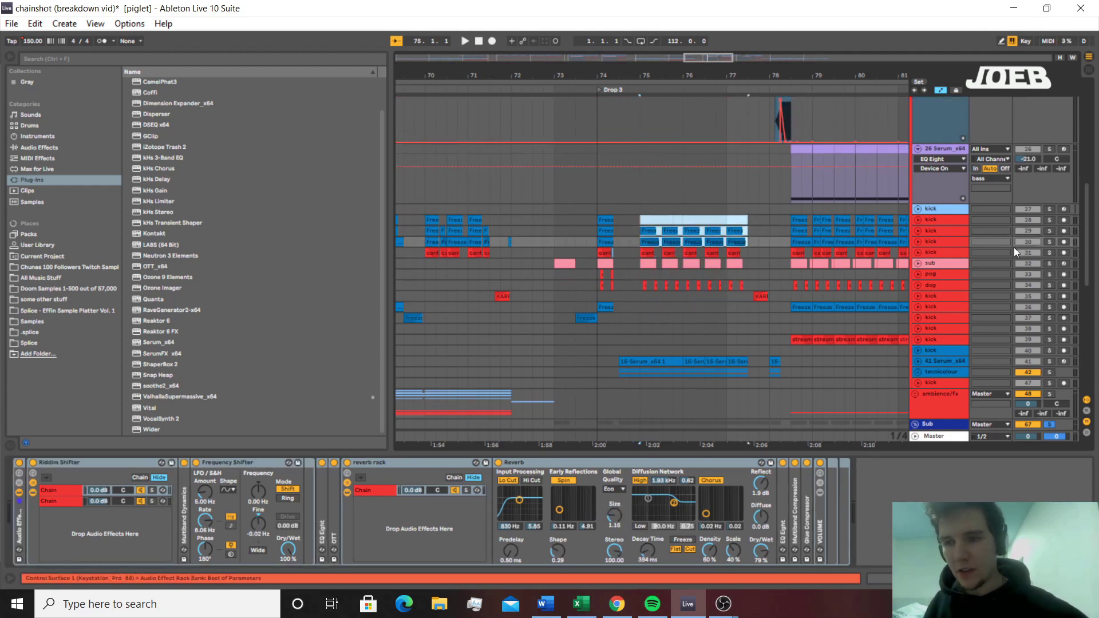
Play from 75.1.1 and solo kick tracks 29, 30 and 31 and sub track 32 one at a time, ending with none soloed
{"action": "key", "text": "space"}
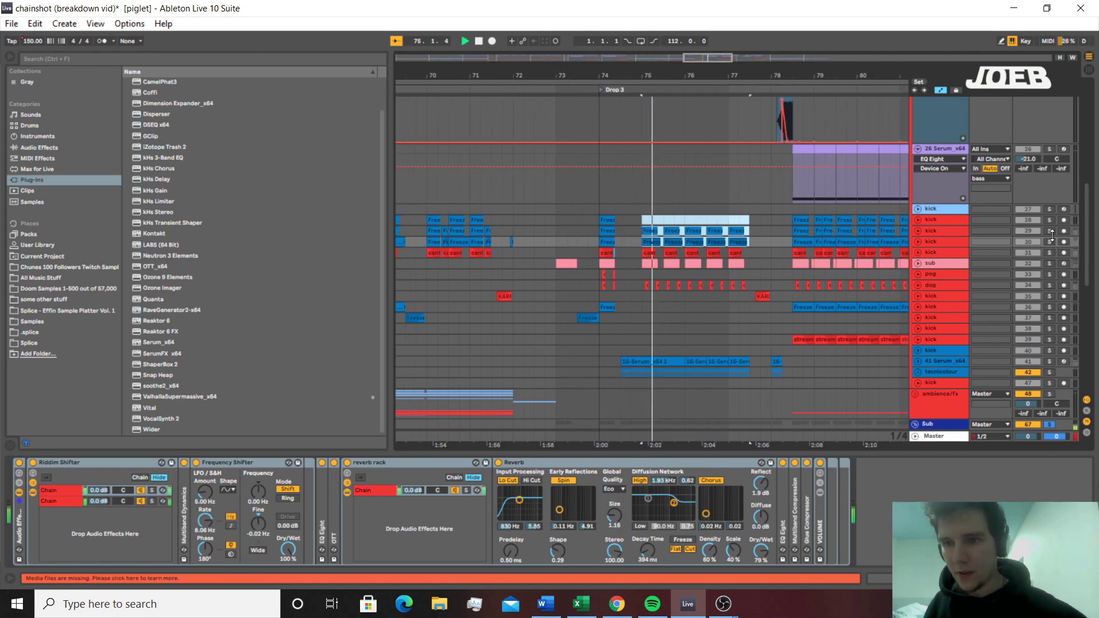
{"action": "left_click", "coordinate": [1051, 231]}
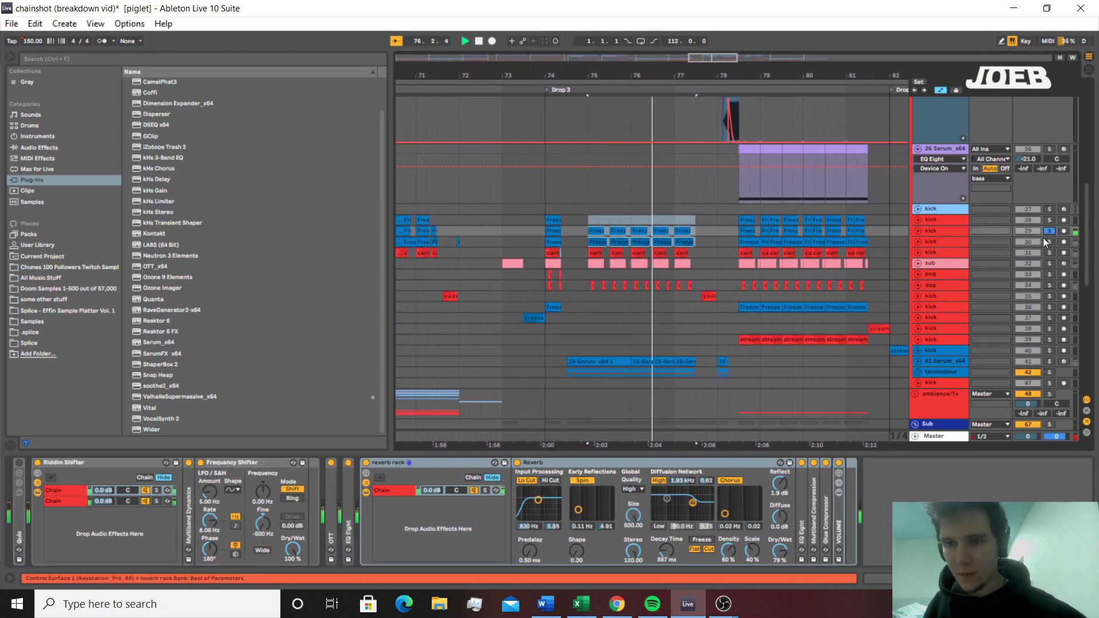
{"action": "left_click", "coordinate": [1051, 241]}
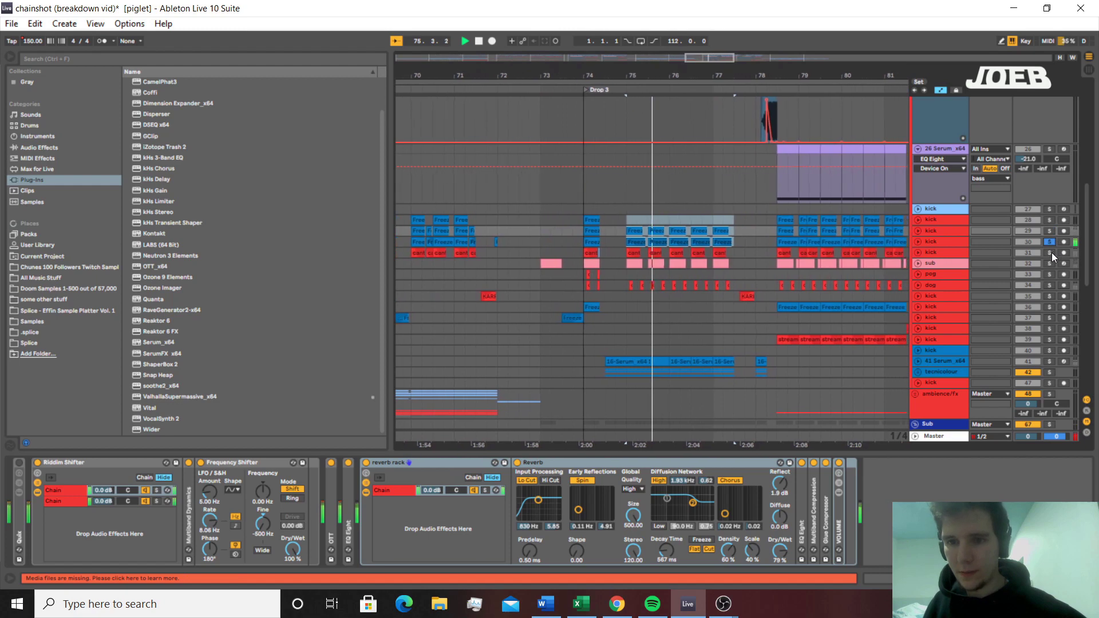
{"action": "left_click", "coordinate": [1051, 252]}
{"action": "left_click", "coordinate": [1051, 265]}
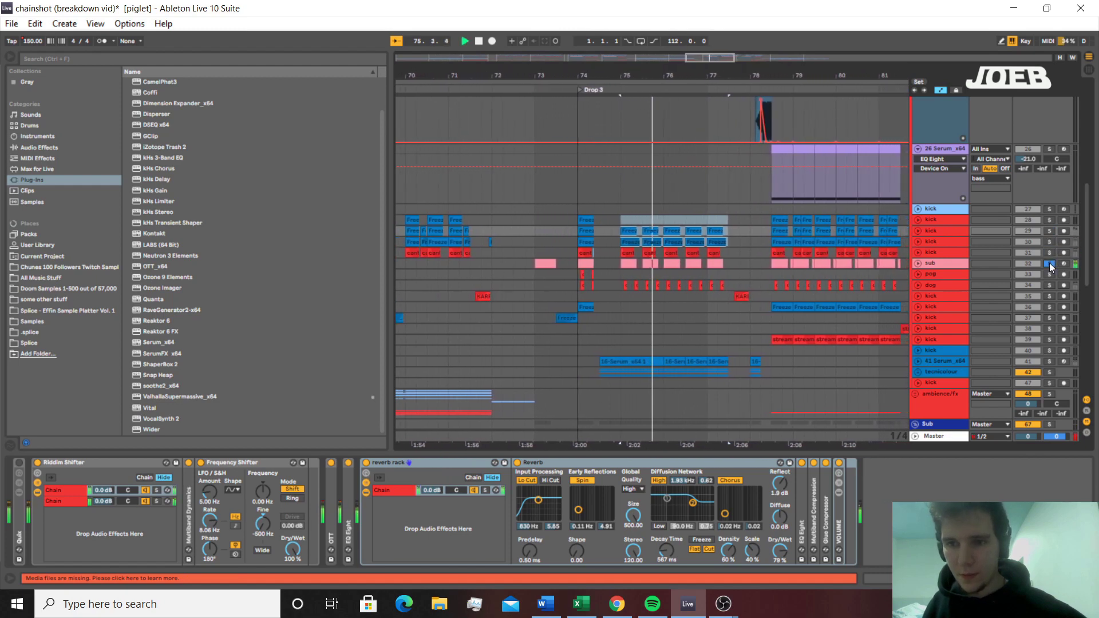
{"action": "left_click", "coordinate": [1051, 265]}
{"action": "key", "text": "space"}
{"action": "key", "text": "space"}
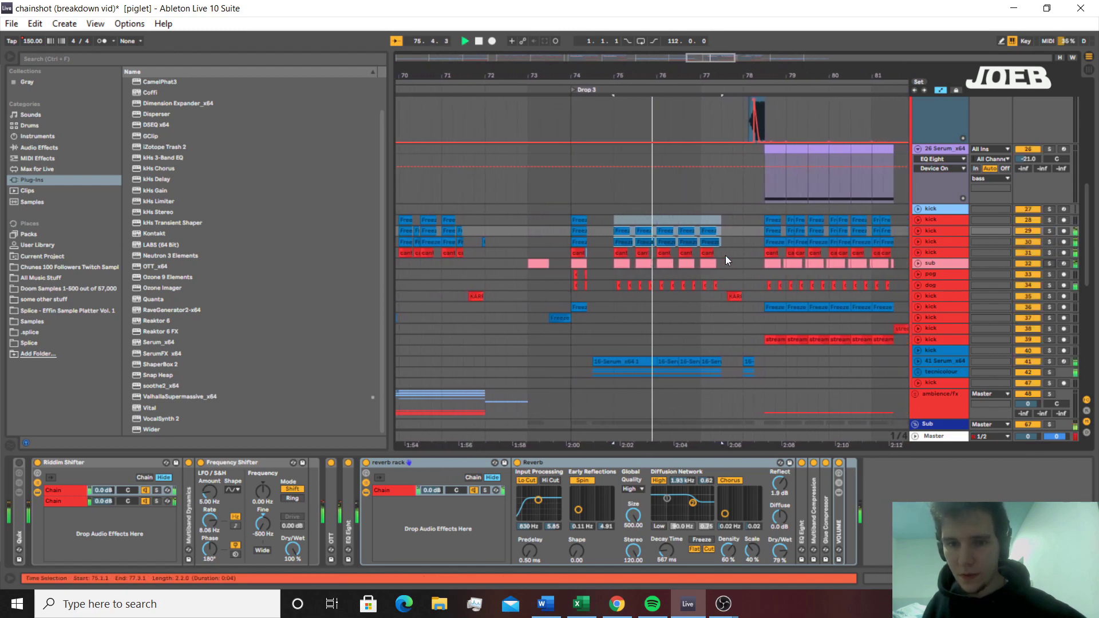
Deactivate tracks 29 to 34 together, audition Drop 3 from 75.1.1 without them, and reactivate them during playback
{"action": "left_click", "coordinate": [934, 221]}
{"action": "left_click", "coordinate": [948, 231]}
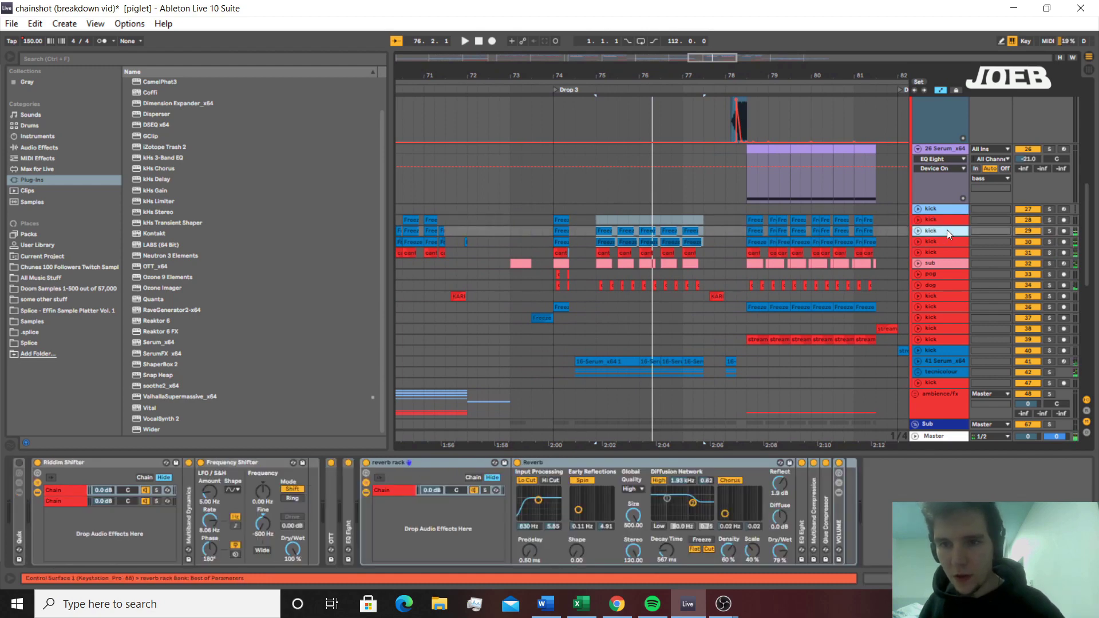
{"action": "left_click", "coordinate": [950, 284], "text": "shift"}
{"action": "left_click", "coordinate": [1017, 286]}
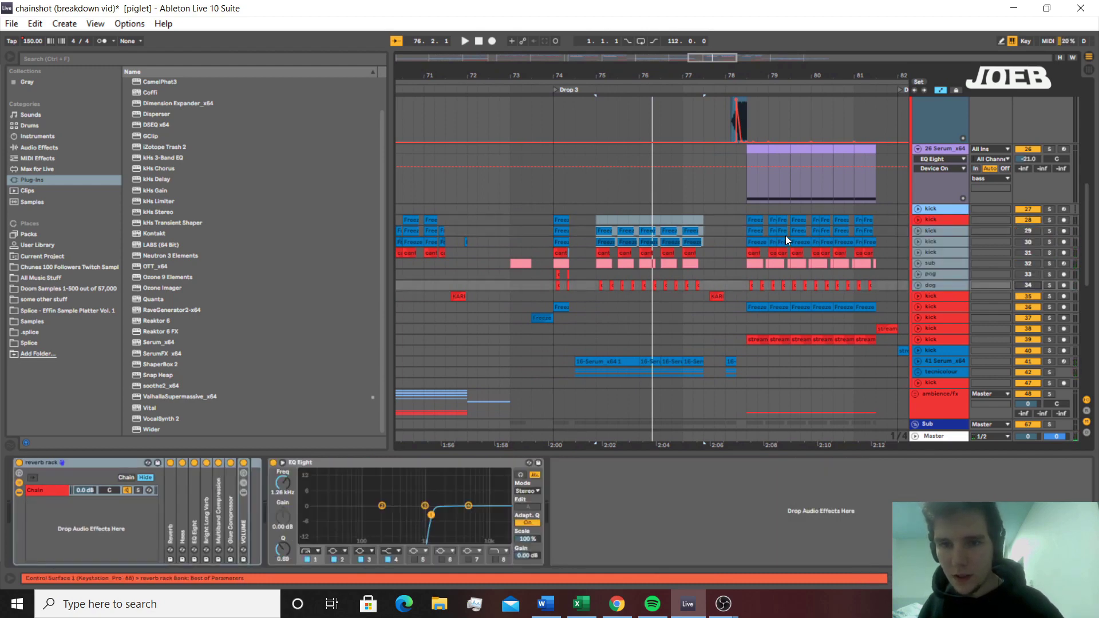
{"action": "key", "text": "space"}
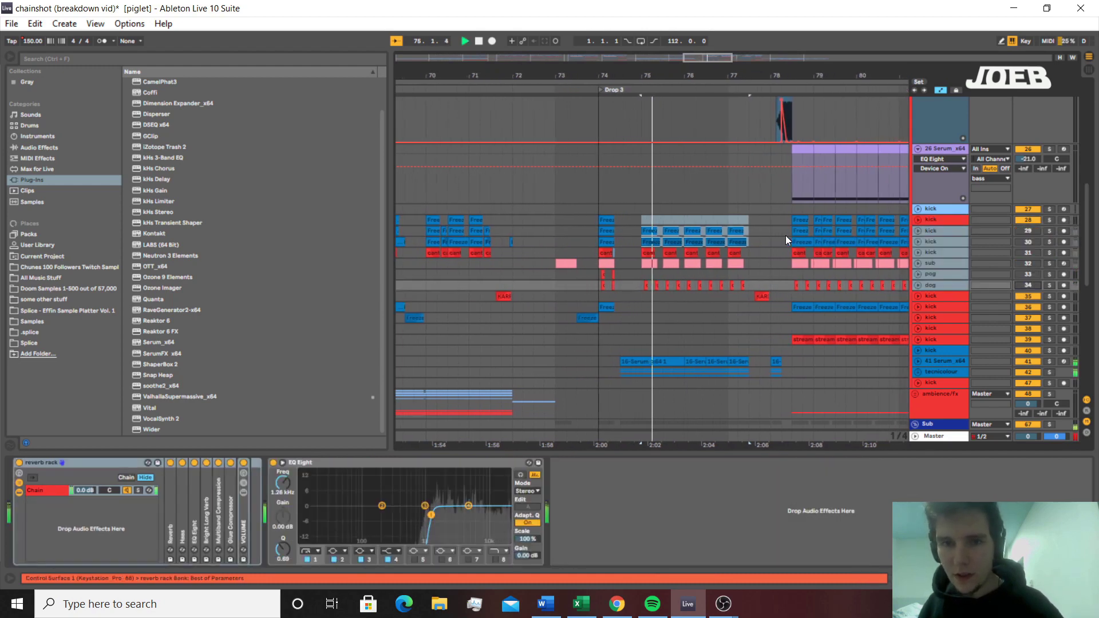
{"action": "left_click", "coordinate": [1026, 229]}
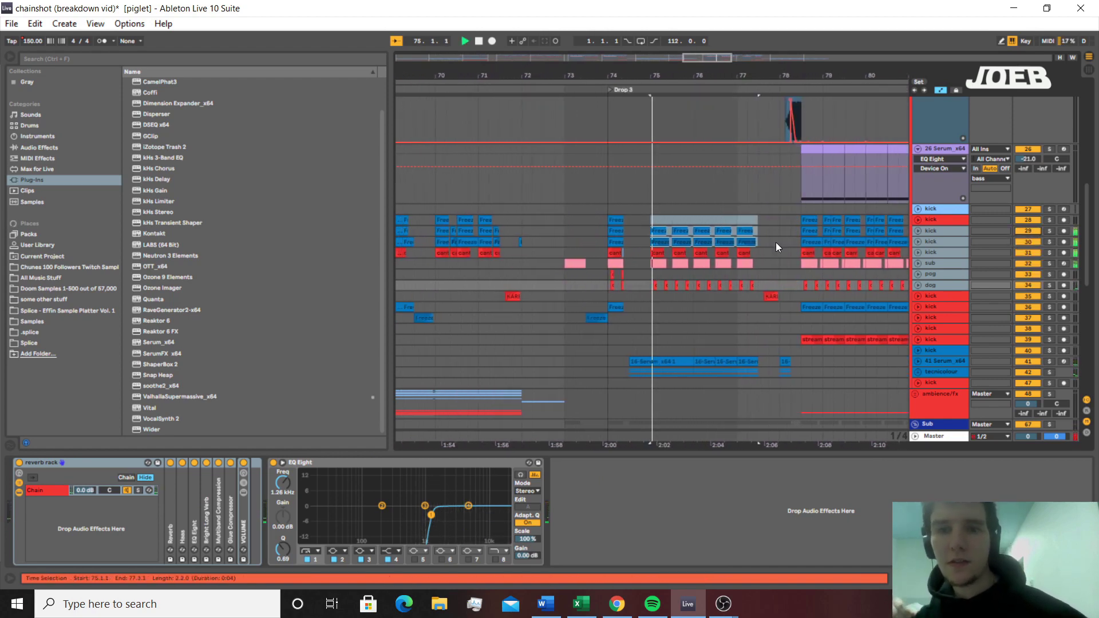
Stop playback and bring up the devices of track 24 at 75.1.1 and kick track 25 at 78.3.1
{"action": "scroll", "coordinate": [758, 246], "scroll_direction": "up", "scroll_amount": 3}
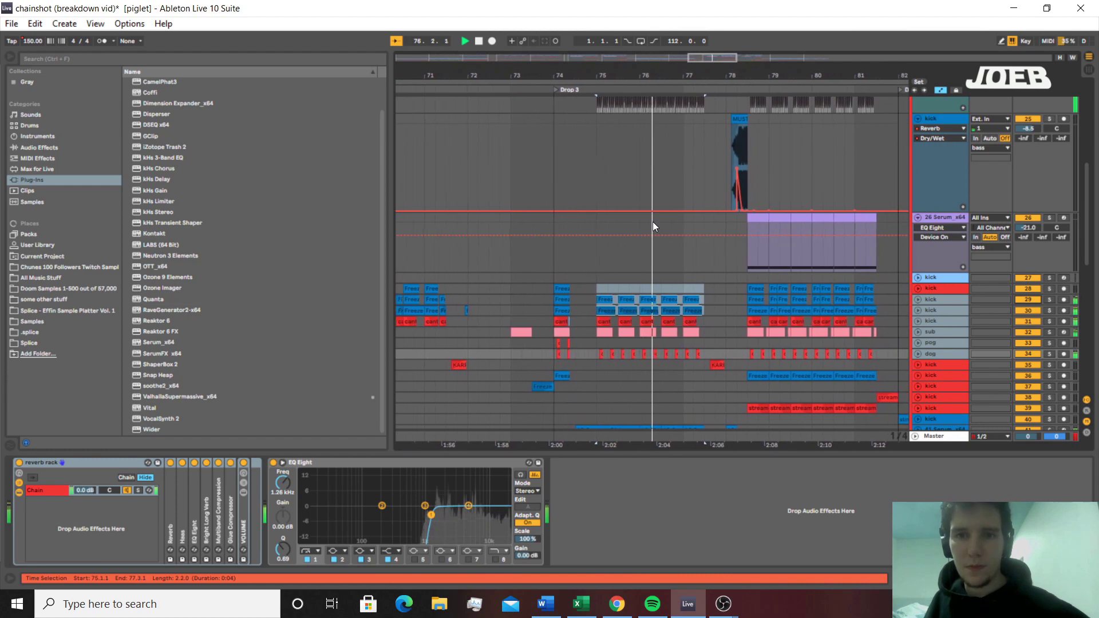
{"action": "scroll", "coordinate": [653, 221], "scroll_direction": "up", "scroll_amount": 4}
{"action": "scroll", "coordinate": [654, 221], "scroll_direction": "up", "scroll_amount": 1}
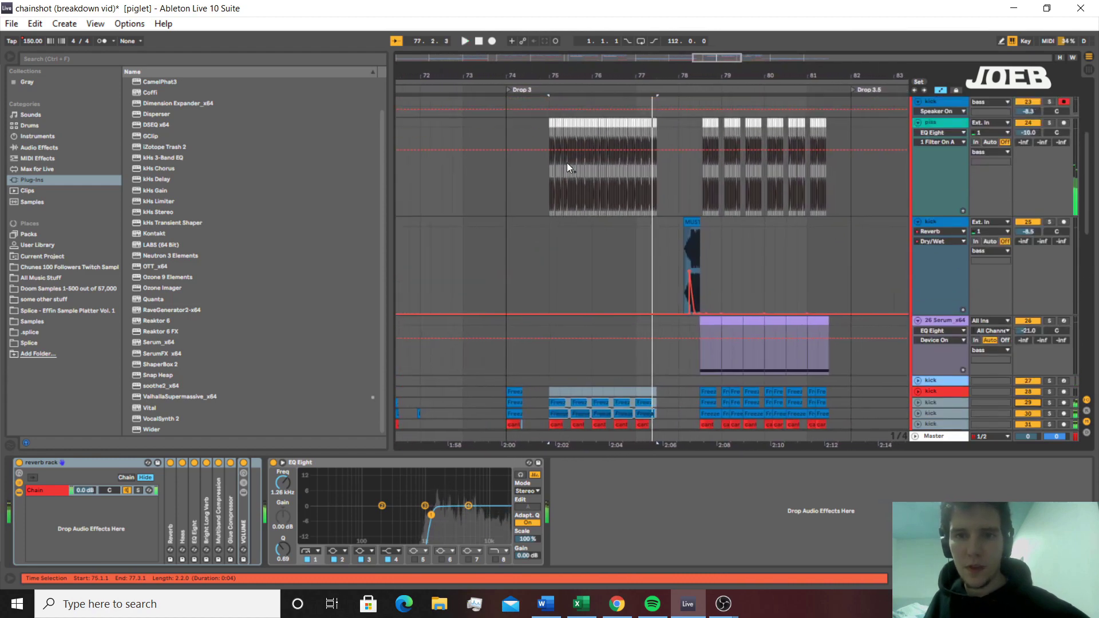
{"action": "key", "text": "space"}
{"action": "left_click", "coordinate": [554, 188]}
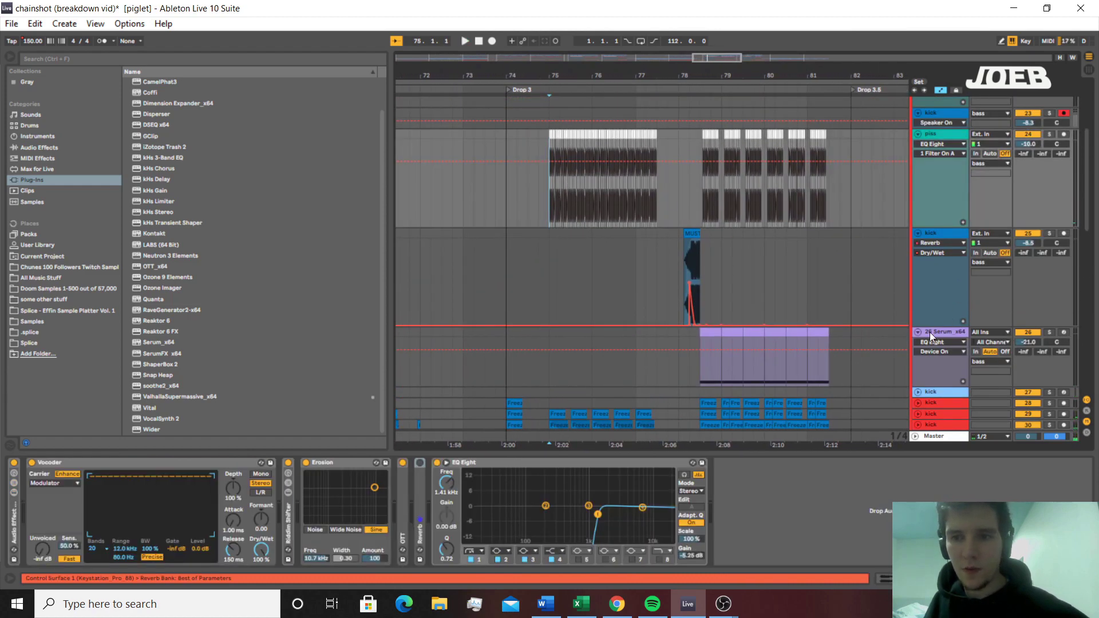
{"action": "left_click", "coordinate": [679, 267]}
{"action": "left_click", "coordinate": [701, 266]}
{"action": "scroll", "coordinate": [687, 252], "scroll_direction": "down", "scroll_amount": 1}
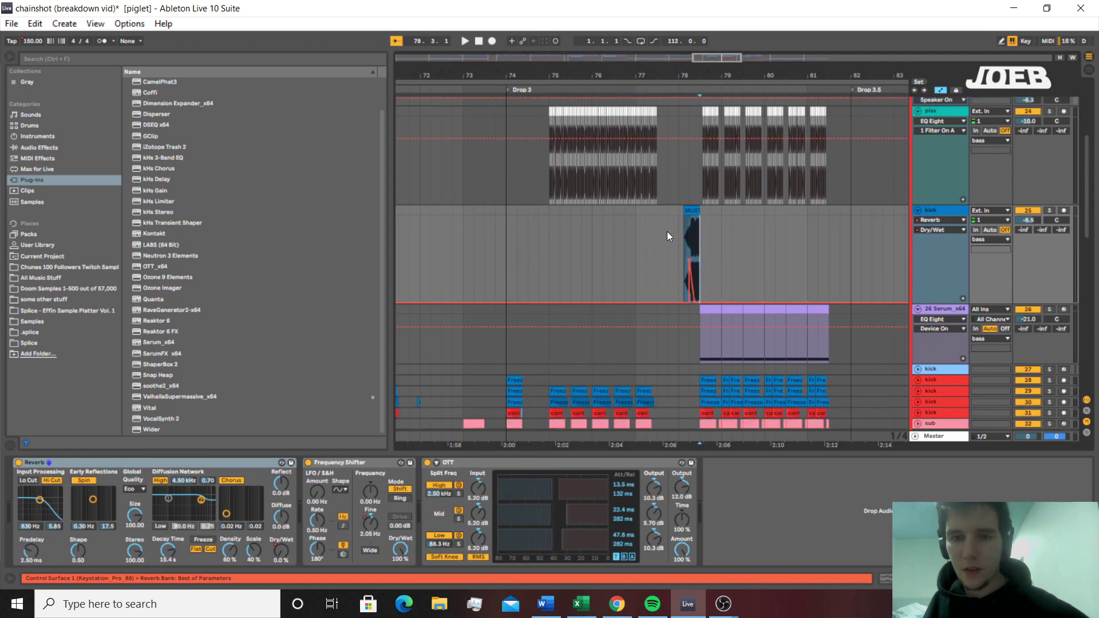
Audition the full mix around kick track 25's clip, from 77.3.1 and again from 78.3.1
{"action": "left_click", "coordinate": [667, 232]}
{"action": "left_click", "coordinate": [553, 235]}
{"action": "key", "text": "space"}
{"action": "left_click", "coordinate": [746, 231]}
{"action": "key", "text": "space"}
{"action": "key", "text": "space"}
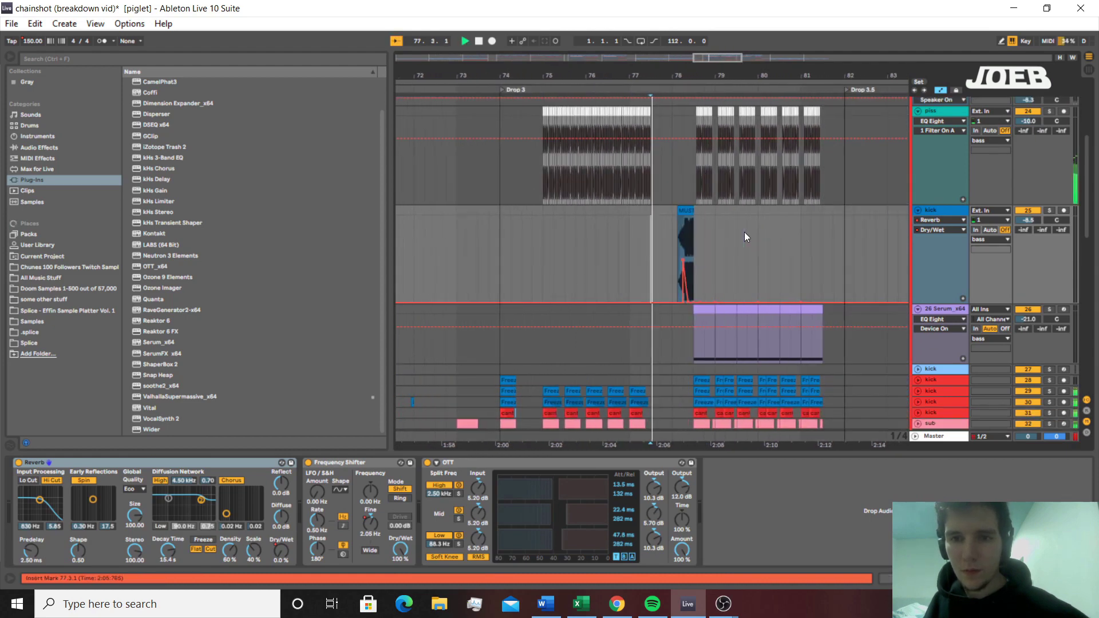
{"action": "left_click", "coordinate": [654, 231]}
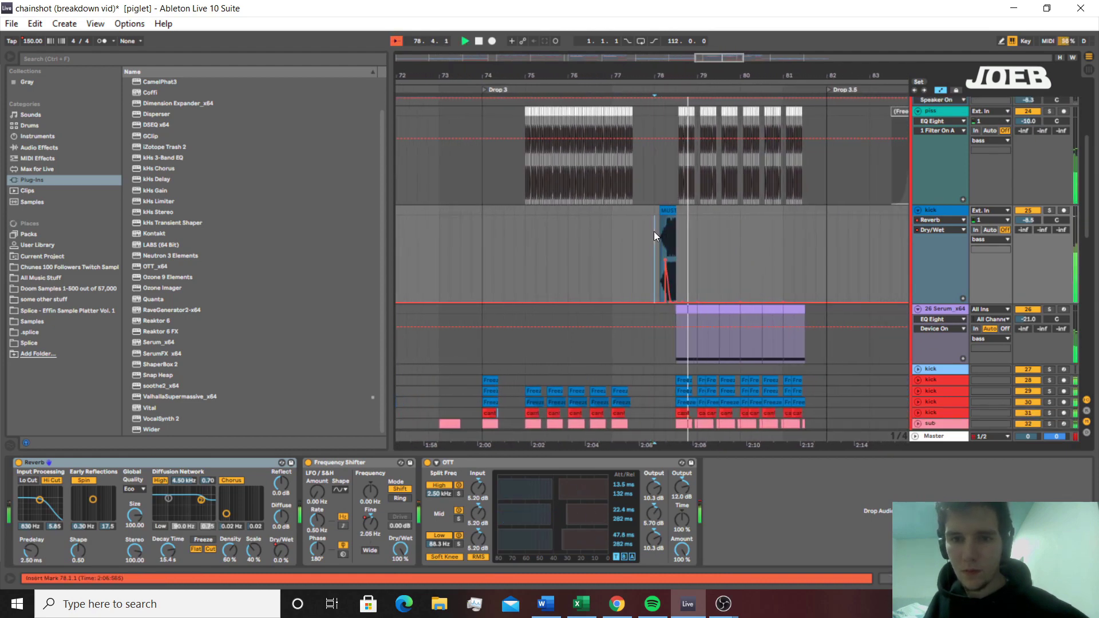
{"action": "left_click", "coordinate": [671, 235]}
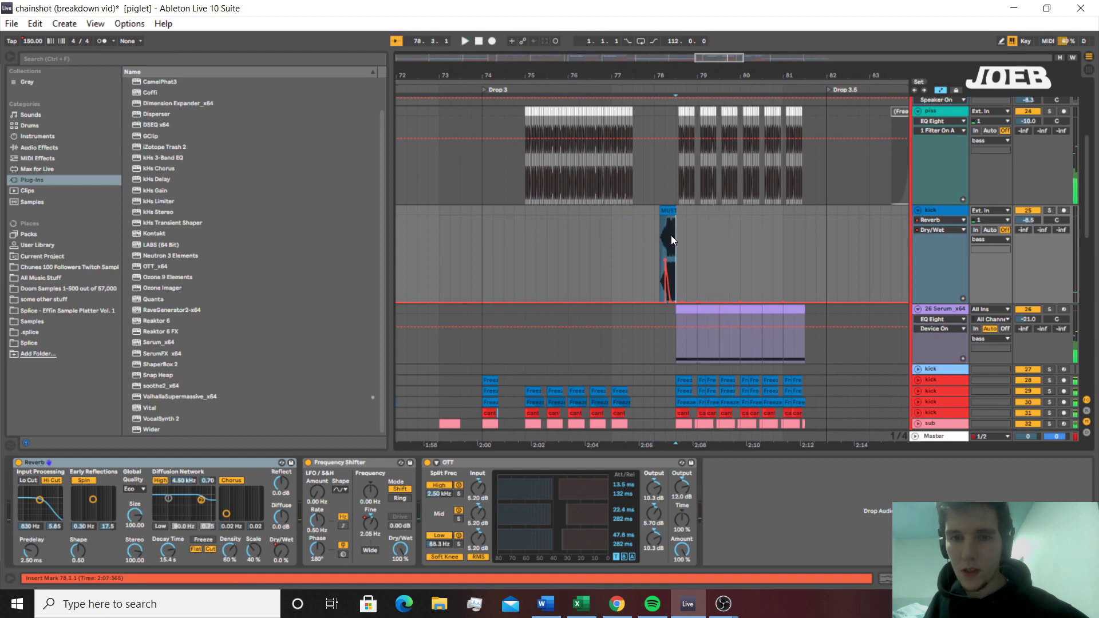
{"action": "key", "text": "space"}
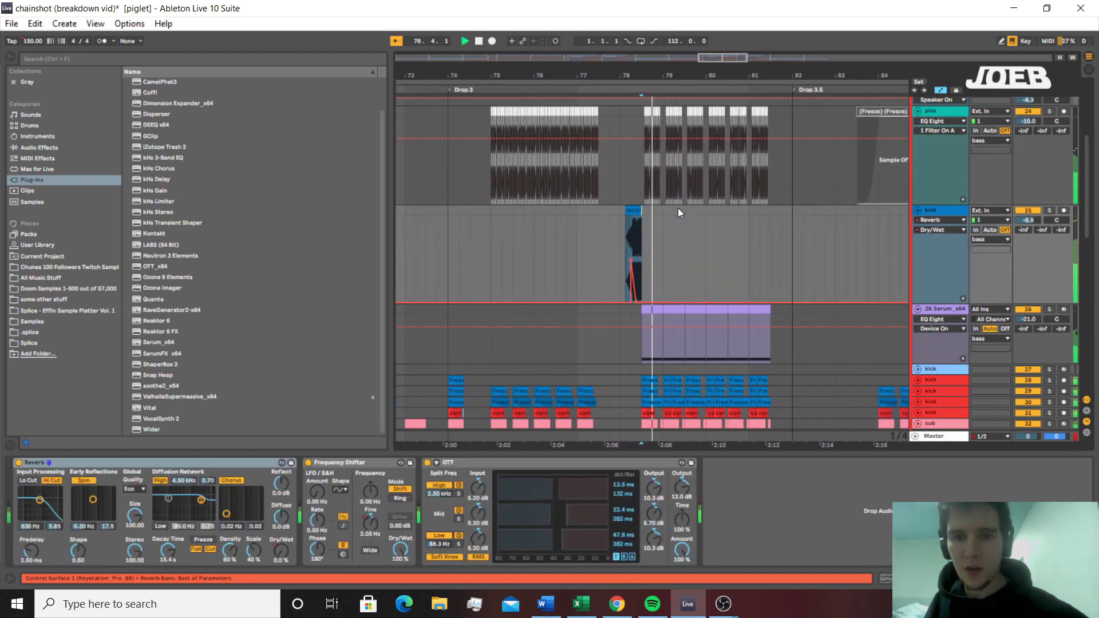
{"action": "key", "text": "space"}
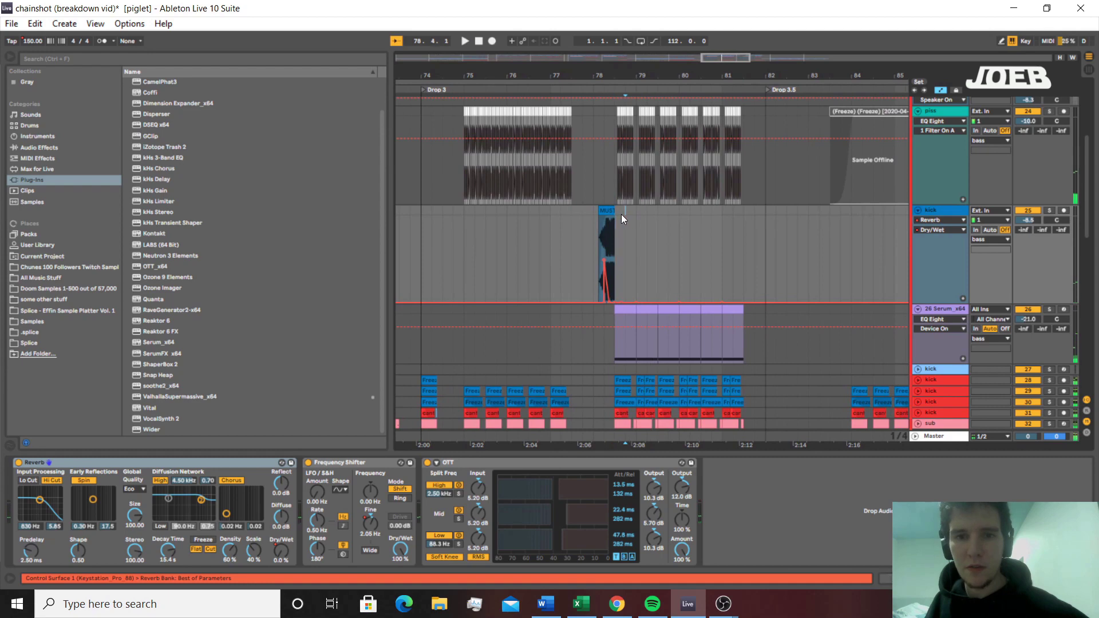
Fold the bass group, solo the drums group and audition it from 78.3.1
{"action": "scroll", "coordinate": [617, 213], "scroll_direction": "up", "scroll_amount": 5}
{"action": "key", "text": "space"}
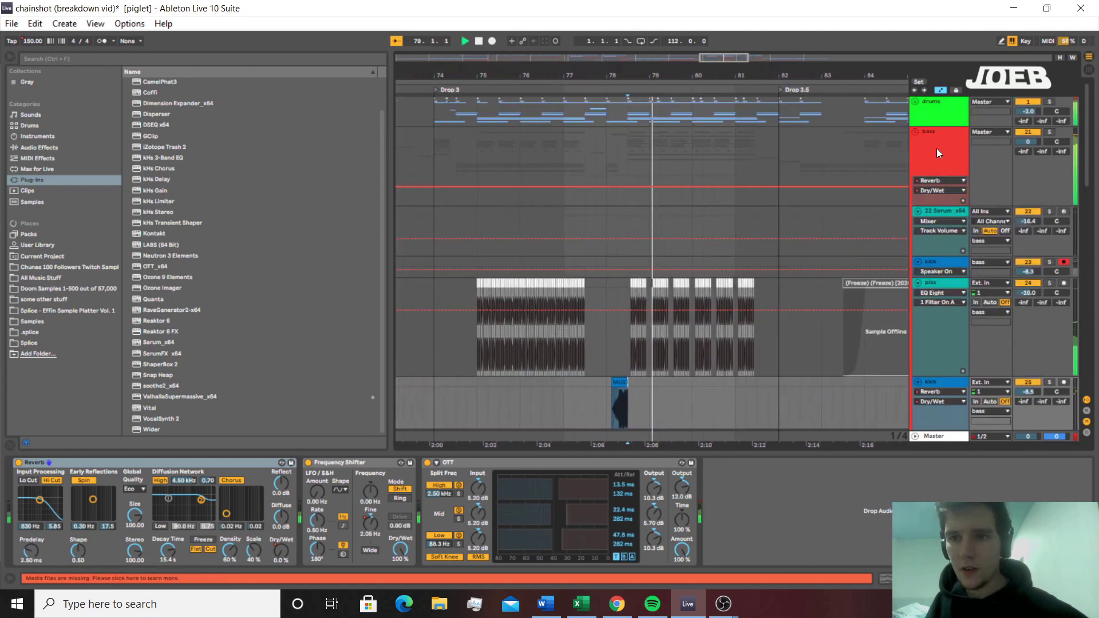
{"action": "left_click", "coordinate": [915, 131]}
{"action": "left_click", "coordinate": [615, 129]}
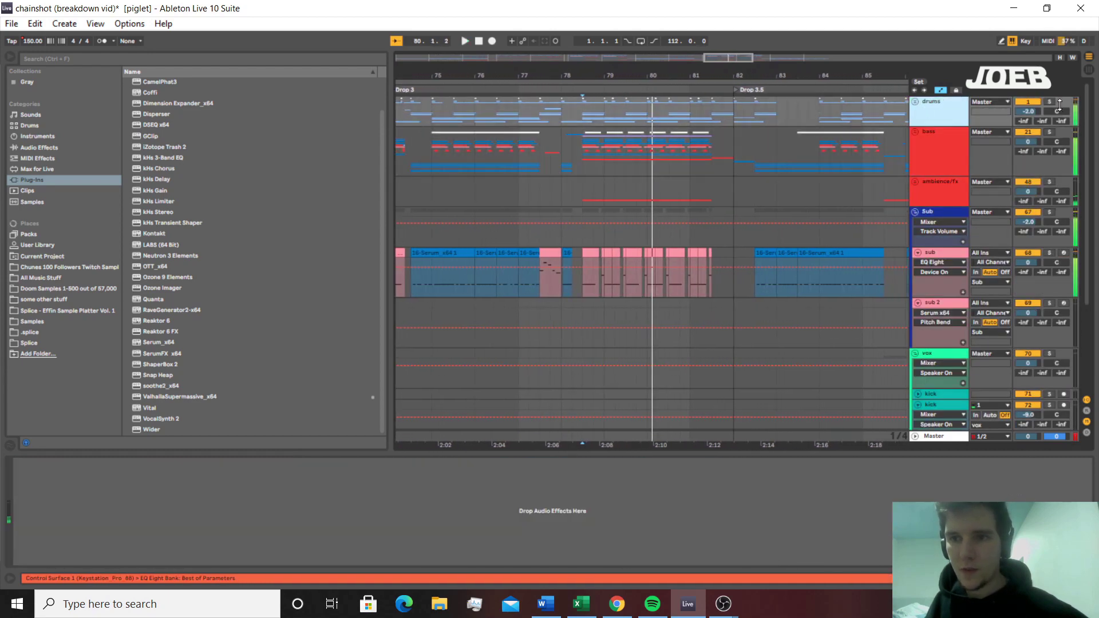
{"action": "left_click_drag", "start_coordinate": [579, 122], "coordinate": [680, 119]}
{"action": "key", "text": "space"}
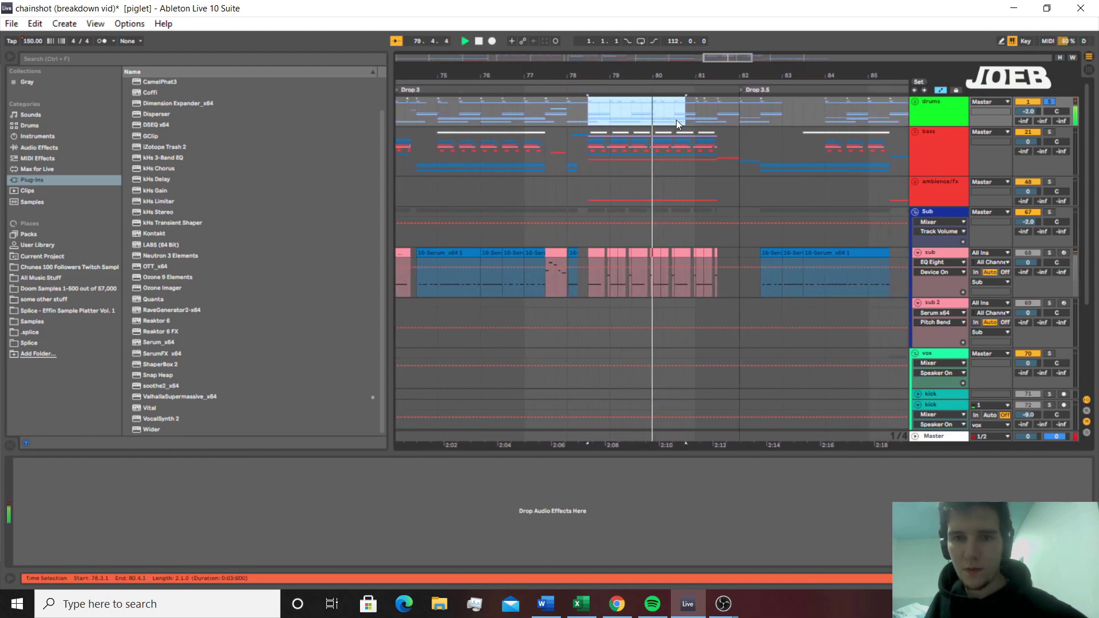
{"action": "key", "text": "space"}
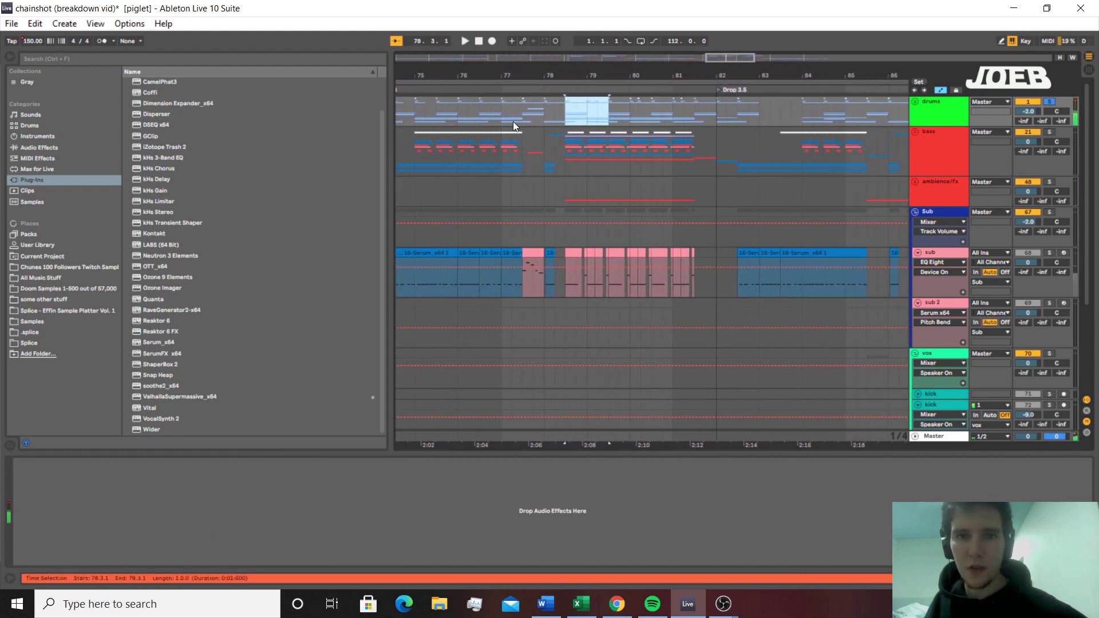
Solo the bass group, audition it from 78.3.1 and unsolo it to bring back the full mix
{"action": "left_click", "coordinate": [561, 153]}
{"action": "left_click", "coordinate": [1053, 133]}
{"action": "key", "text": "space"}
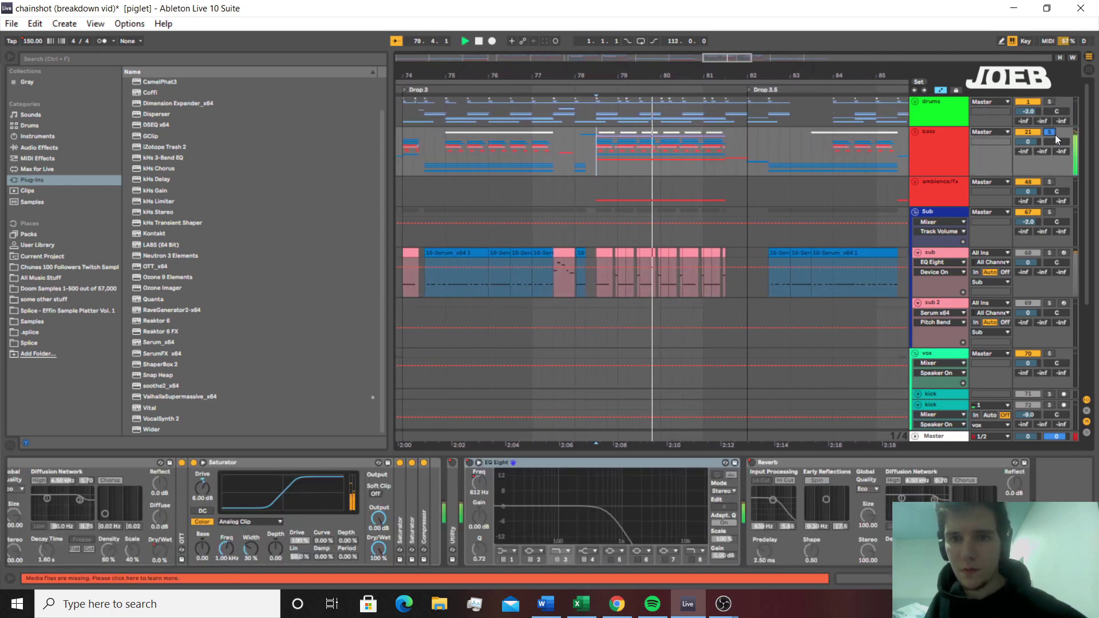
{"action": "left_click", "coordinate": [1055, 135]}
Fold the Sub group and stop playback with the insert mark at 82.1.1, the start of Drop 3.5
{"action": "left_click", "coordinate": [915, 212]}
{"action": "left_click", "coordinate": [678, 152]}
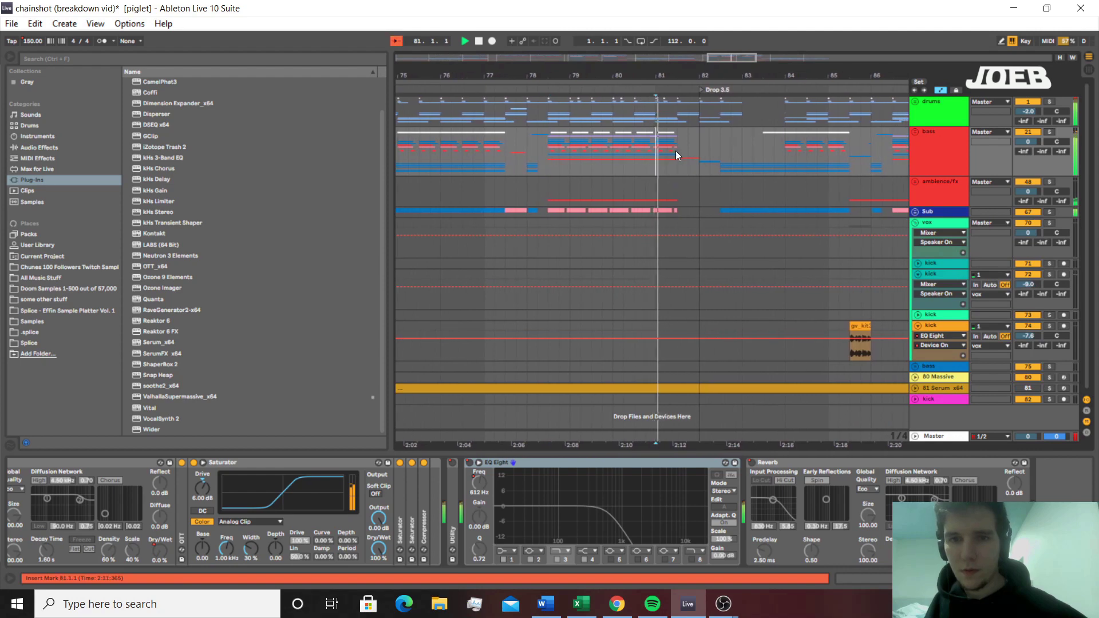
{"action": "scroll", "coordinate": [678, 152], "scroll_direction": "down", "scroll_amount": 3}
{"action": "left_click", "coordinate": [688, 157]}
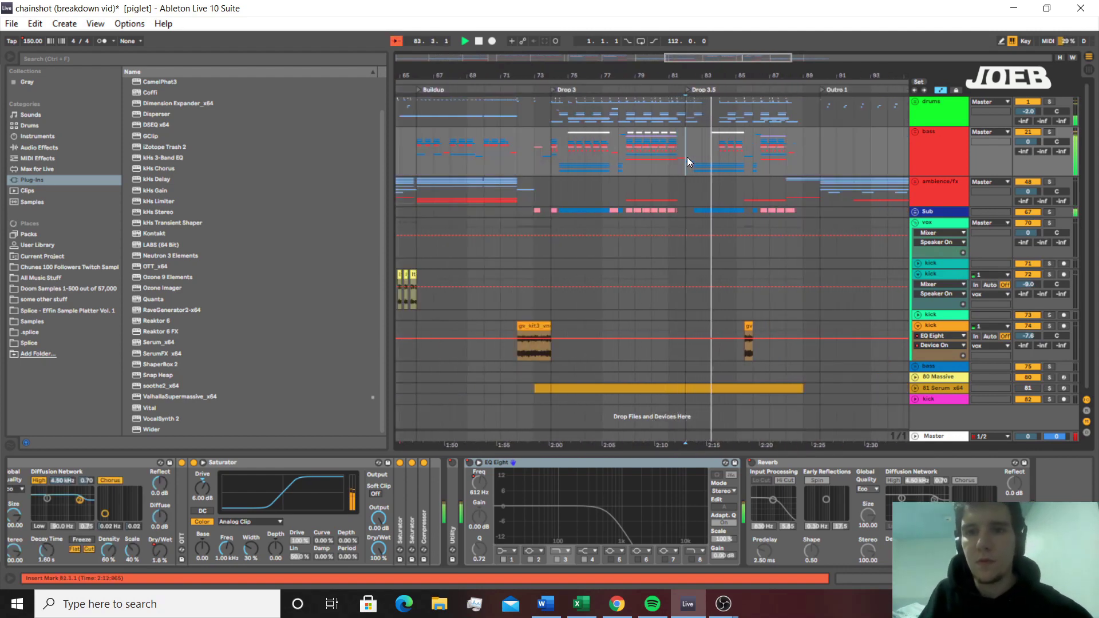
{"action": "key", "text": "space"}
Highlight bar 82 in the bass and drums groups and audition the full mix from 82.1.1
{"action": "scroll", "coordinate": [687, 157], "scroll_direction": "up", "scroll_amount": 2}
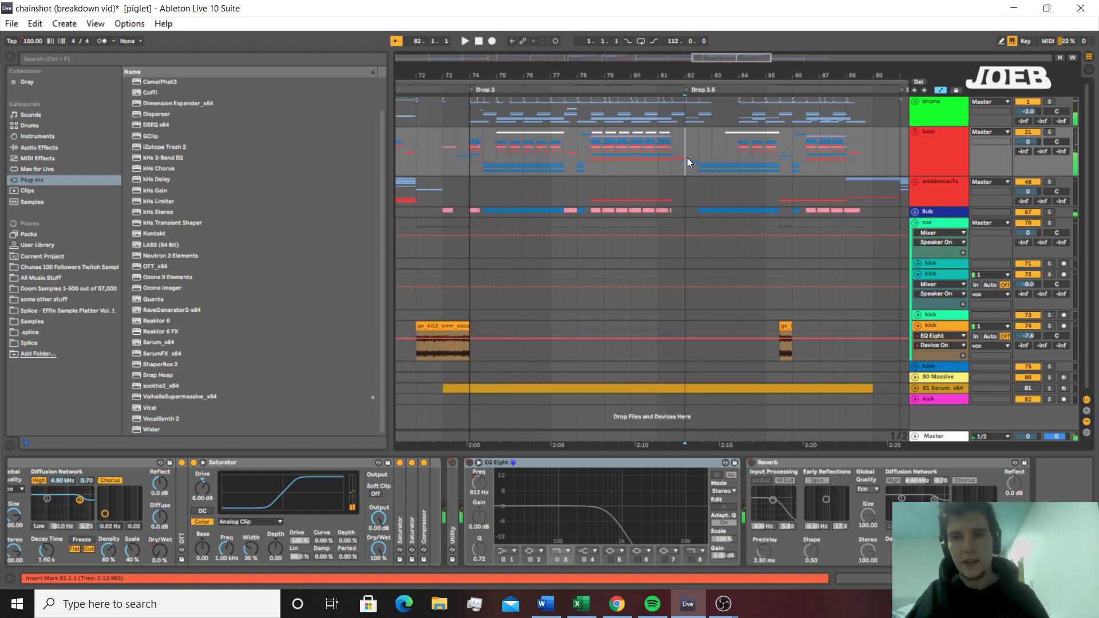
{"action": "mouse_move", "coordinate": [709, 158]}
{"action": "left_mouse_down"}
{"action": "mouse_move", "coordinate": [682, 163]}
{"action": "mouse_move", "coordinate": [718, 167]}
{"action": "left_mouse_up"}
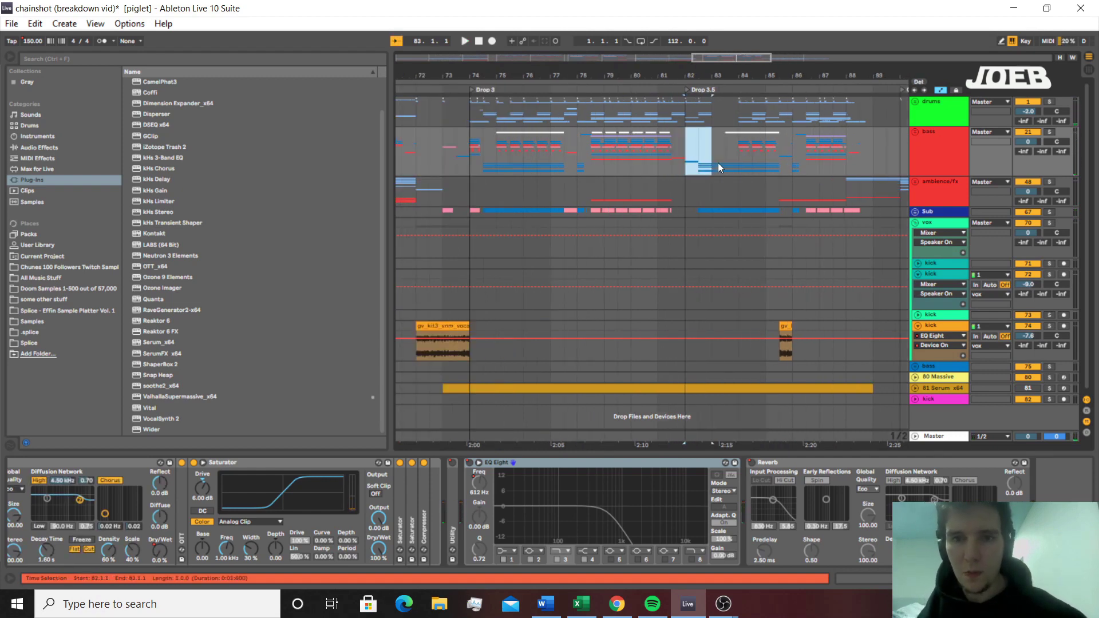
{"action": "left_click_drag", "start_coordinate": [695, 109], "coordinate": [712, 109]}
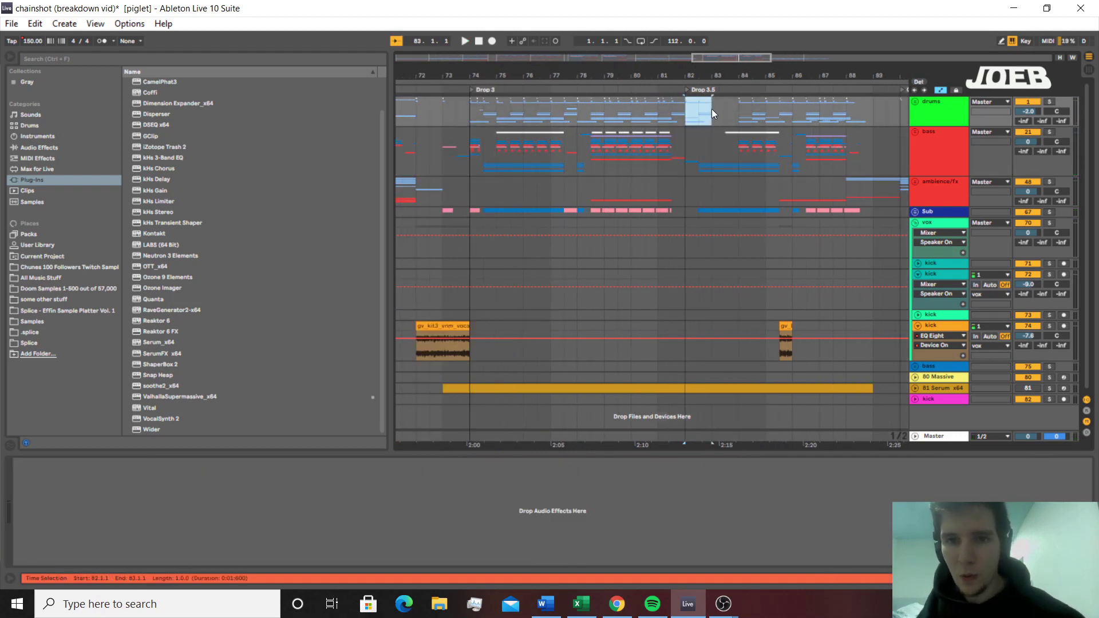
{"action": "left_click", "coordinate": [698, 112]}
{"action": "key", "text": "space"}
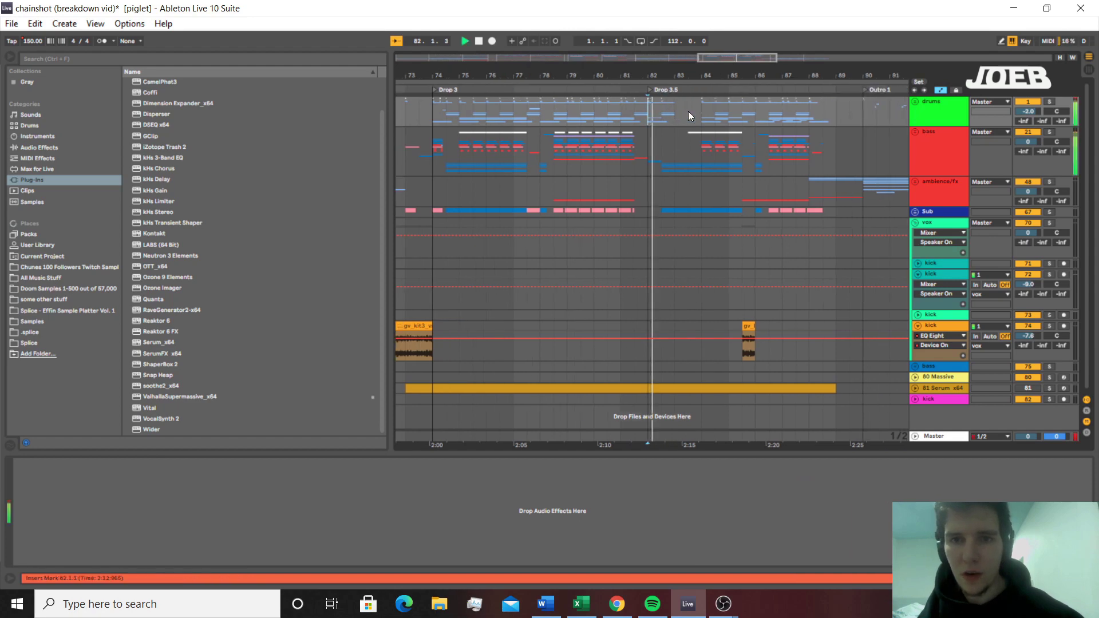
Unfold the bass group, solo kick track 40 and audition its clip from 82.1.1
{"action": "left_click", "coordinate": [640, 150]}
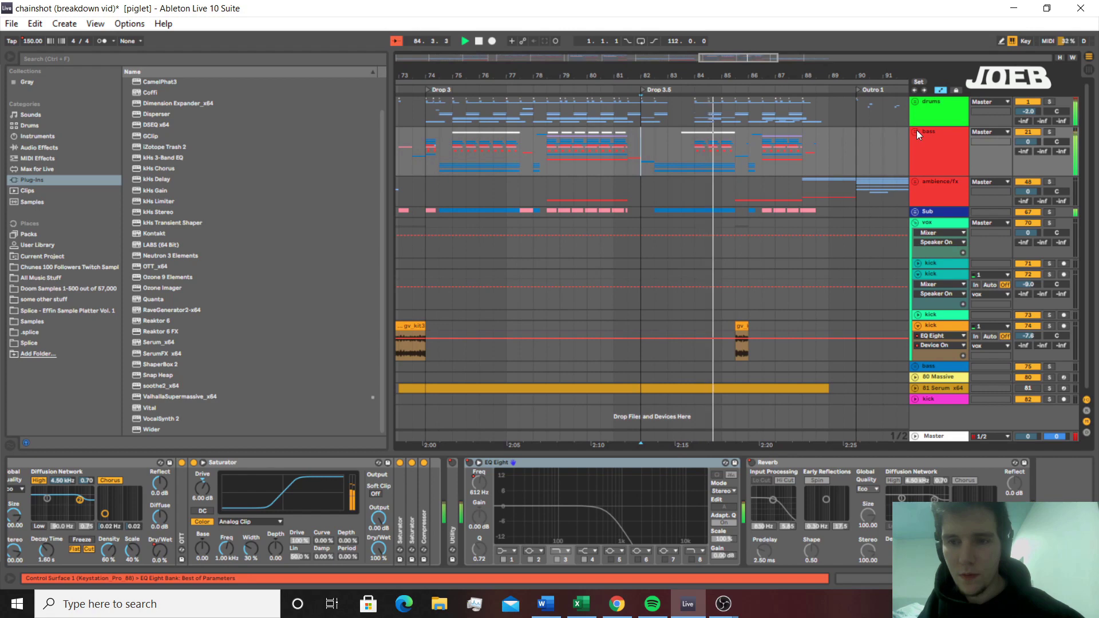
{"action": "left_click", "coordinate": [916, 131]}
{"action": "scroll", "coordinate": [865, 185], "scroll_direction": "down", "scroll_amount": 10}
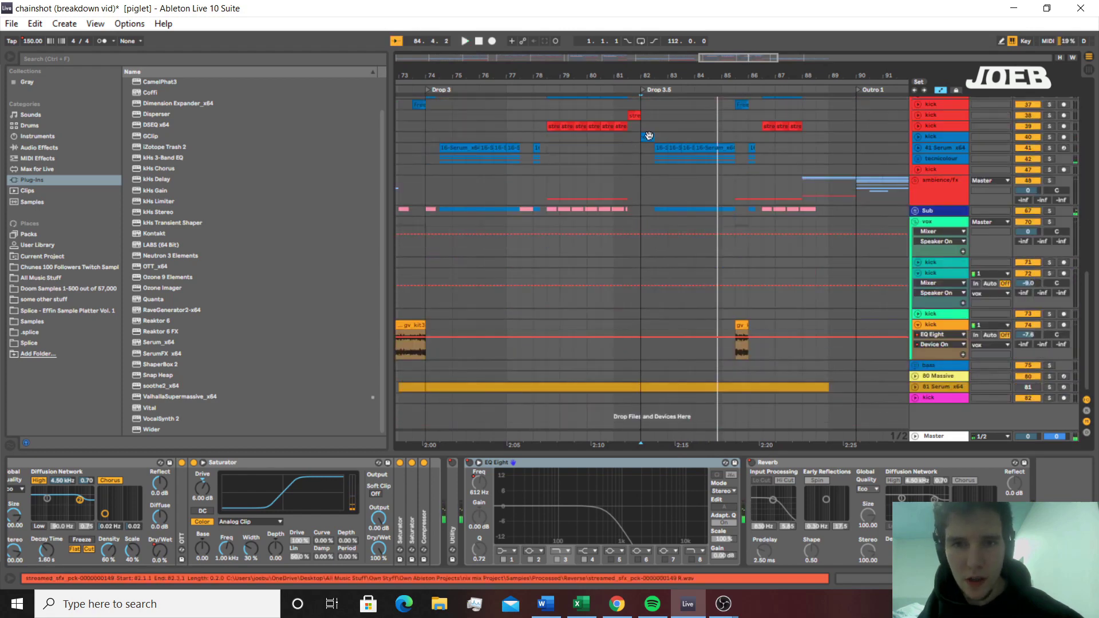
{"action": "left_click", "coordinate": [1050, 138]}
{"action": "key", "text": "space"}
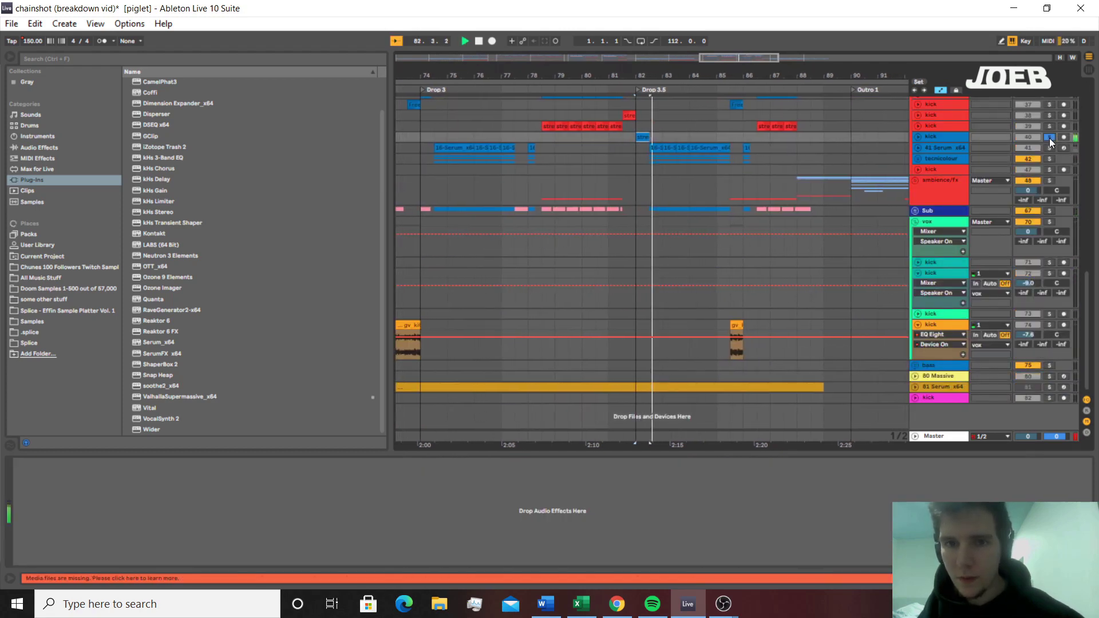
Audition the 41 Serum_x64 track from 82.3.1 in solo and unsolo it to bring back the full mix
{"action": "left_click", "coordinate": [656, 152]}
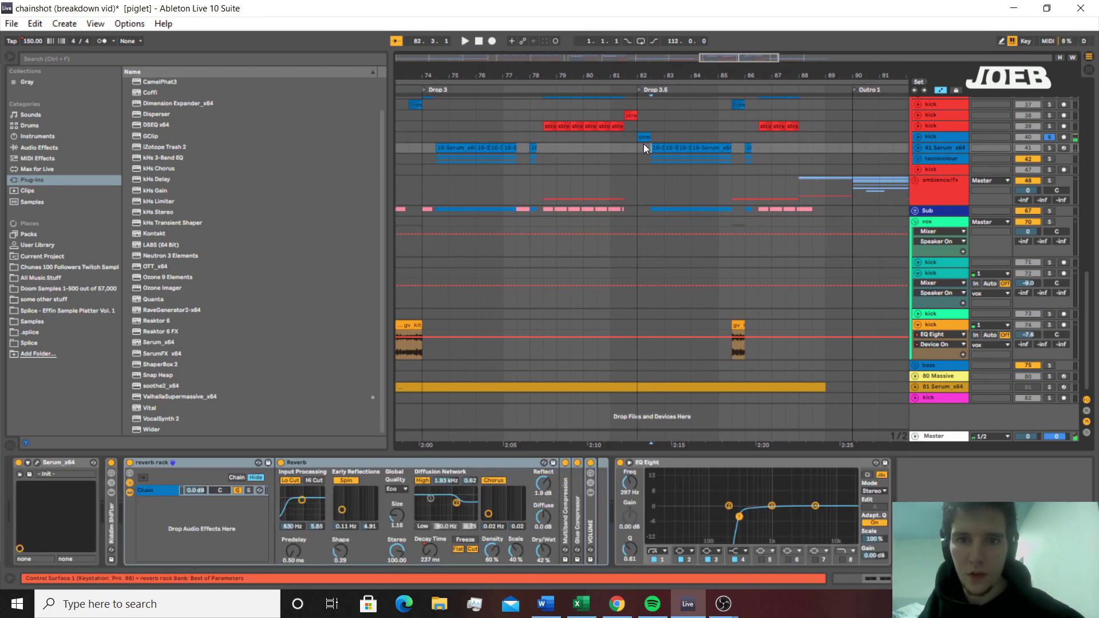
{"action": "key", "text": "space"}
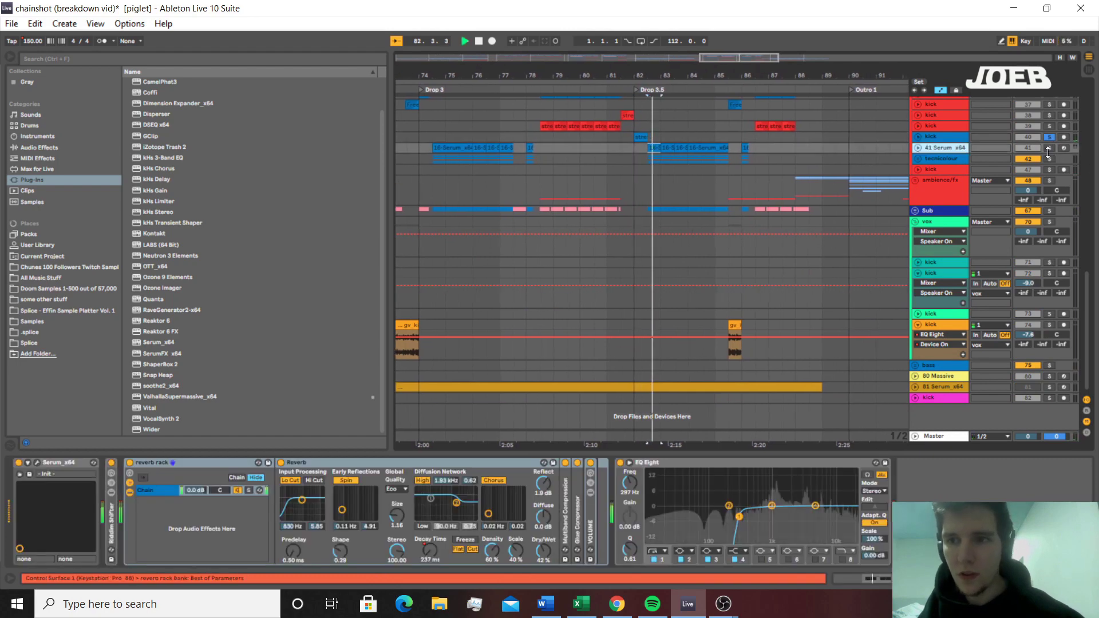
{"action": "left_click", "coordinate": [1049, 149]}
{"action": "key", "text": "space"}
{"action": "key", "text": "space"}
{"action": "left_click", "coordinate": [1049, 151]}
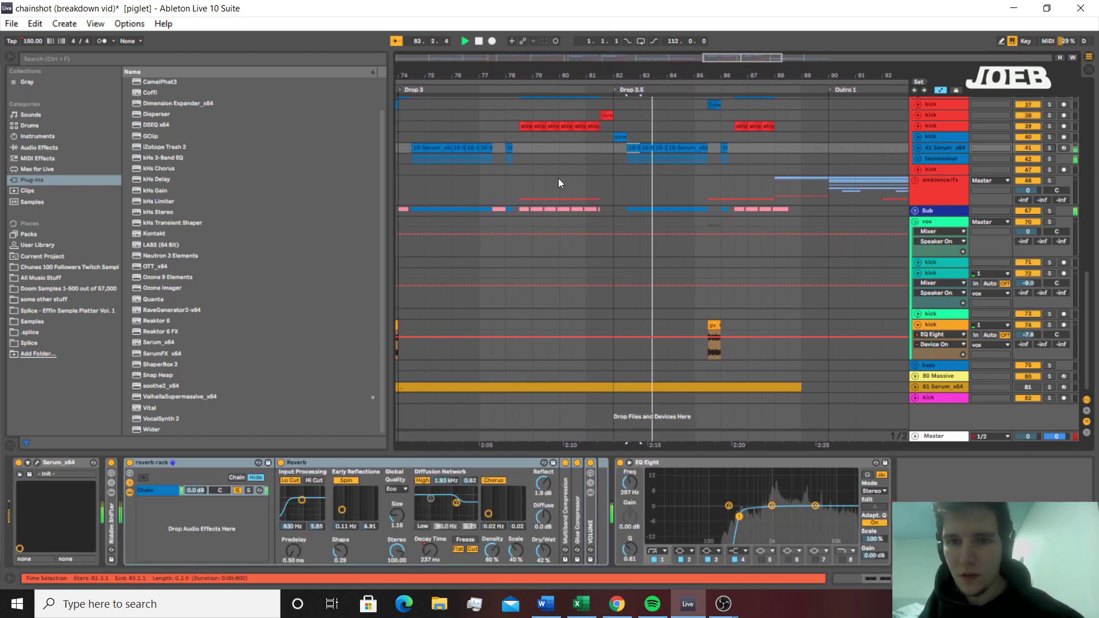
Set the insert mark to 84.1.1 during playback, look over the bass tracks and fold the bass group
{"action": "left_click", "coordinate": [620, 162]}
{"action": "scroll", "coordinate": [667, 172], "scroll_direction": "up", "scroll_amount": 10}
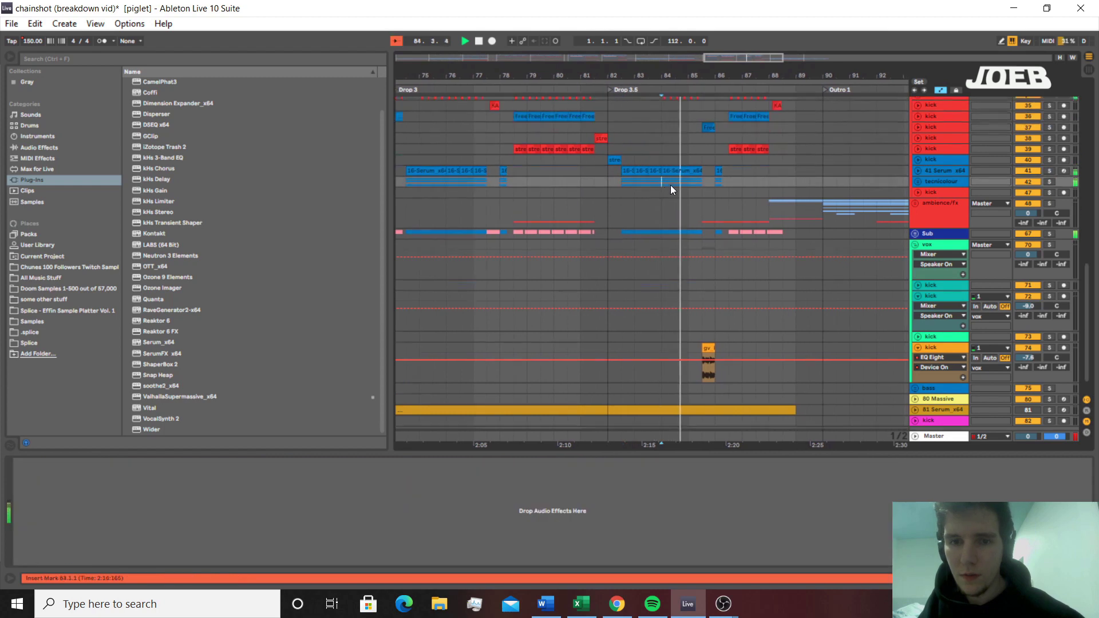
{"action": "scroll", "coordinate": [799, 277], "scroll_direction": "up", "scroll_amount": 5}
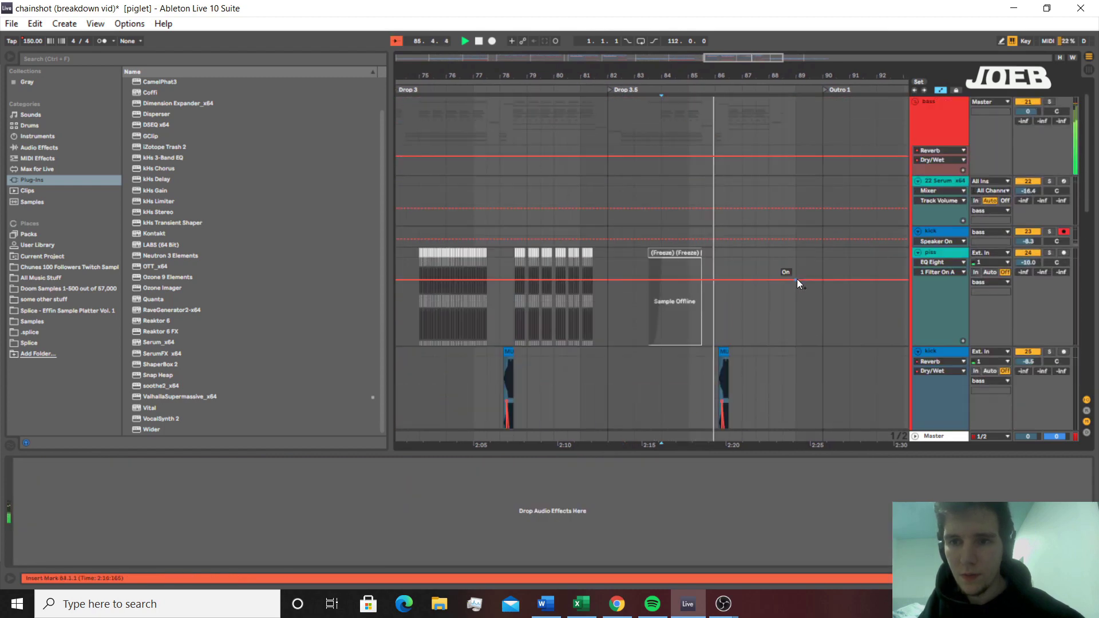
{"action": "scroll", "coordinate": [847, 212], "scroll_direction": "up", "scroll_amount": 2}
{"action": "left_click", "coordinate": [915, 136]}
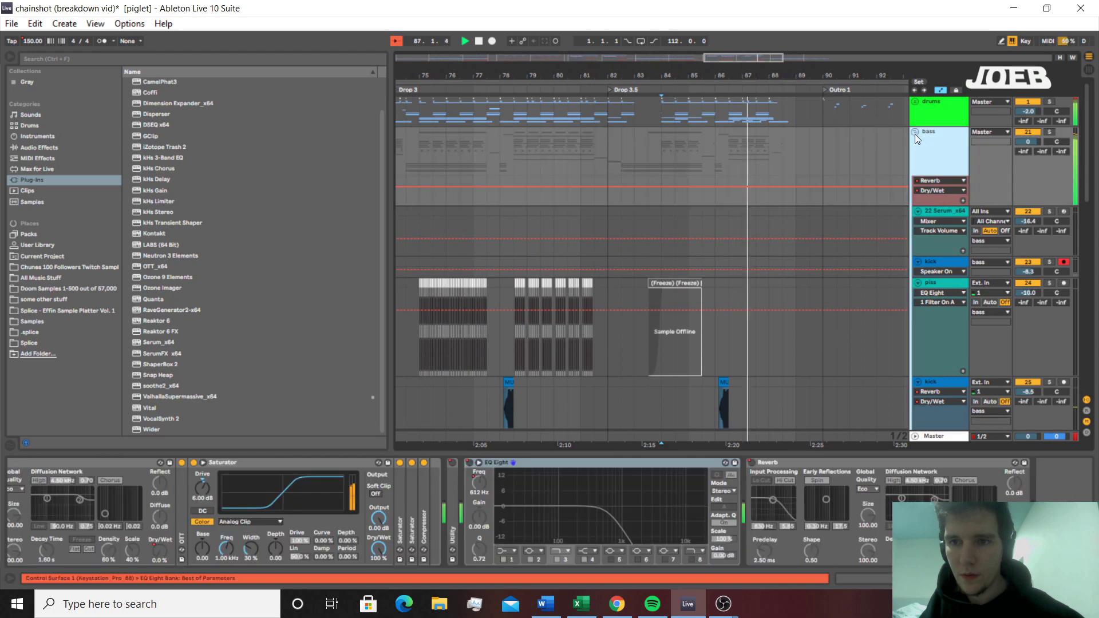
{"action": "left_click", "coordinate": [915, 133]}
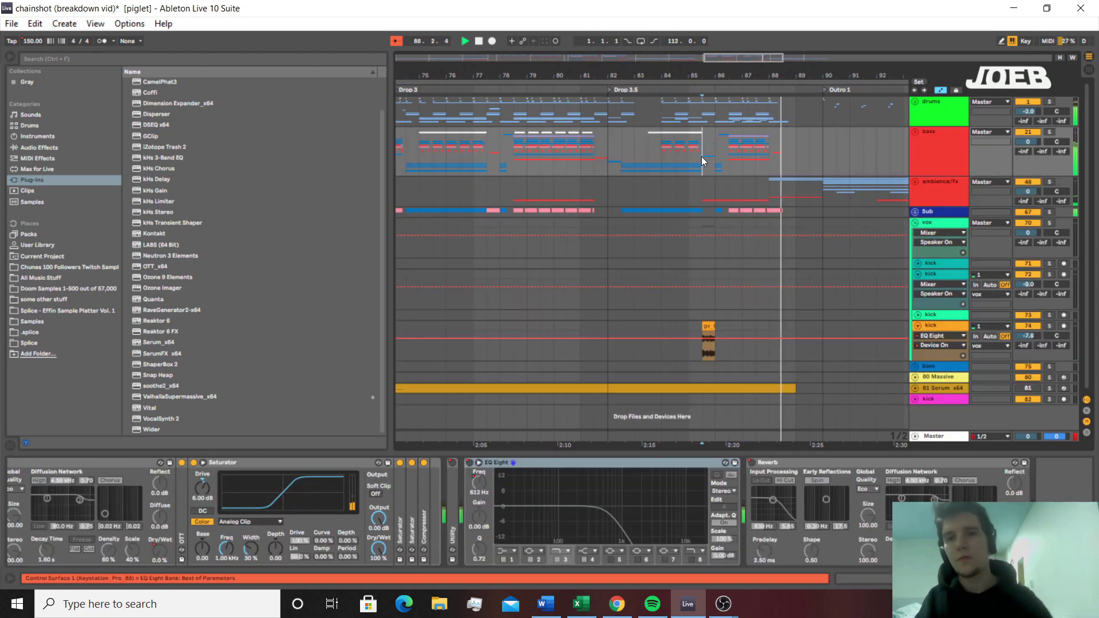
Stop playback and examine the bass at 85.3.1, the clip on kick track 74 and the ambience/fx at 88.1.1
{"action": "left_click", "coordinate": [763, 183]}
{"action": "left_click", "coordinate": [634, 180]}
{"action": "left_click", "coordinate": [626, 174]}
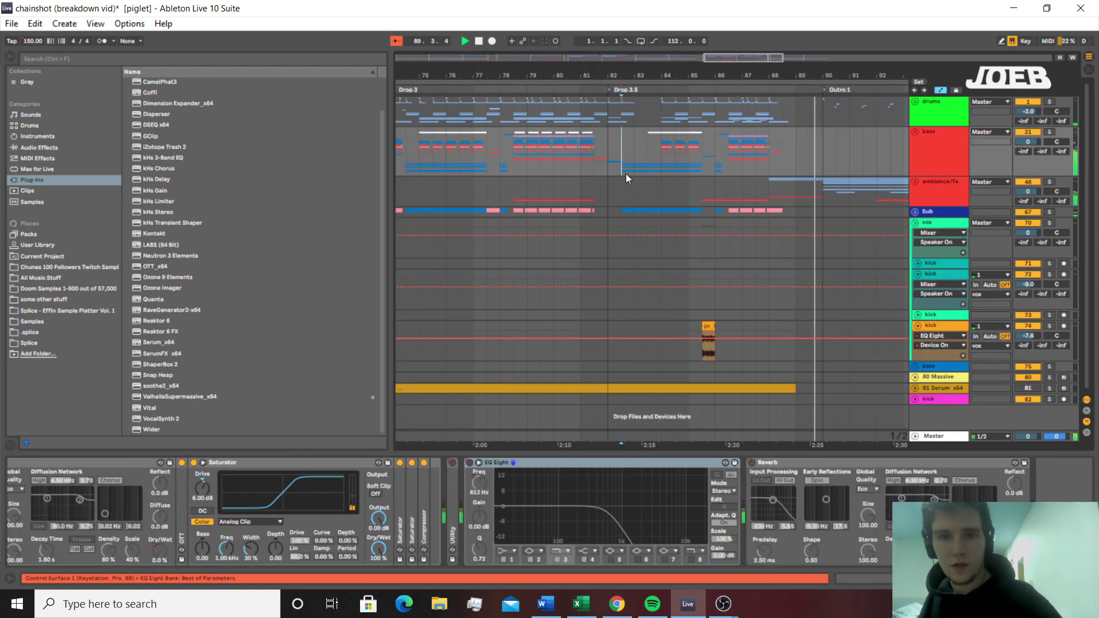
{"action": "key", "text": "space"}
{"action": "left_click", "coordinate": [710, 161]}
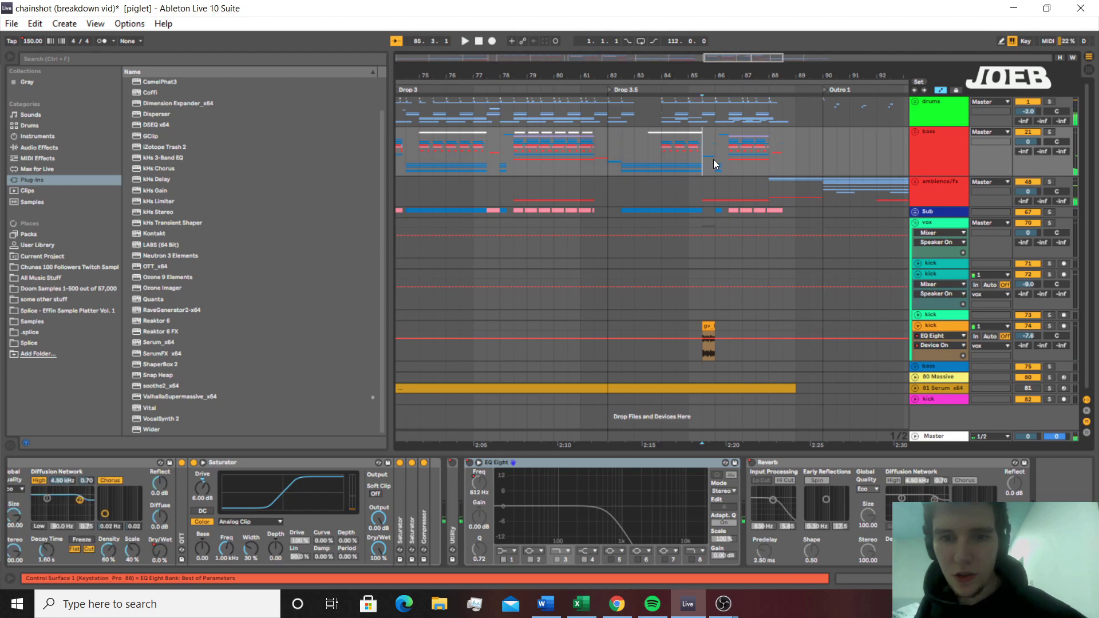
{"action": "left_click", "coordinate": [708, 324]}
{"action": "left_click", "coordinate": [770, 186]}
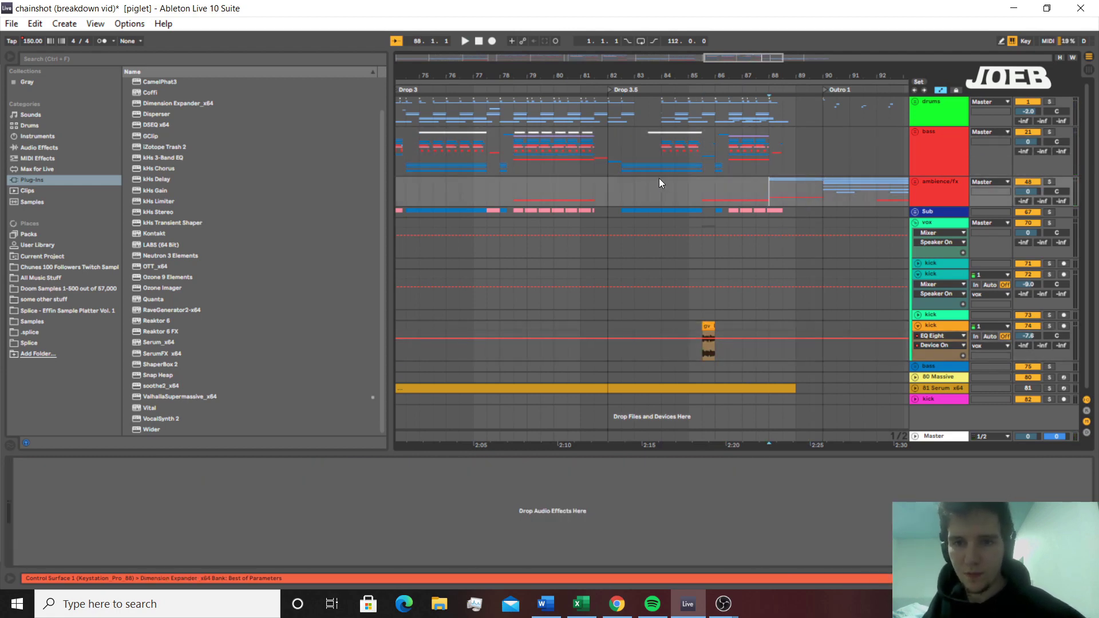
Look over the end of Drop 3.5 in a wider view and audition the transition into Outro 1 from 88.1.1
{"action": "key", "text": "minus"}
{"action": "key", "text": "minus"}
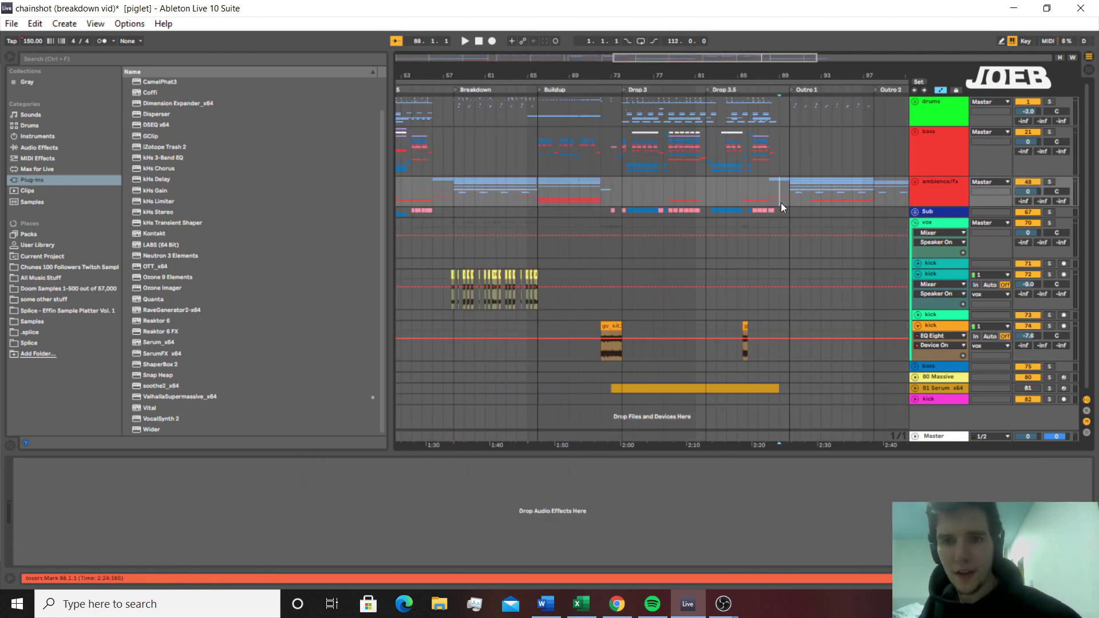
{"action": "left_click_drag", "start_coordinate": [781, 203], "coordinate": [789, 199]}
{"action": "left_click", "coordinate": [744, 172]}
{"action": "left_click", "coordinate": [700, 165]}
{"action": "left_click_drag", "start_coordinate": [707, 166], "coordinate": [747, 169]}
{"action": "left_click", "coordinate": [773, 197]}
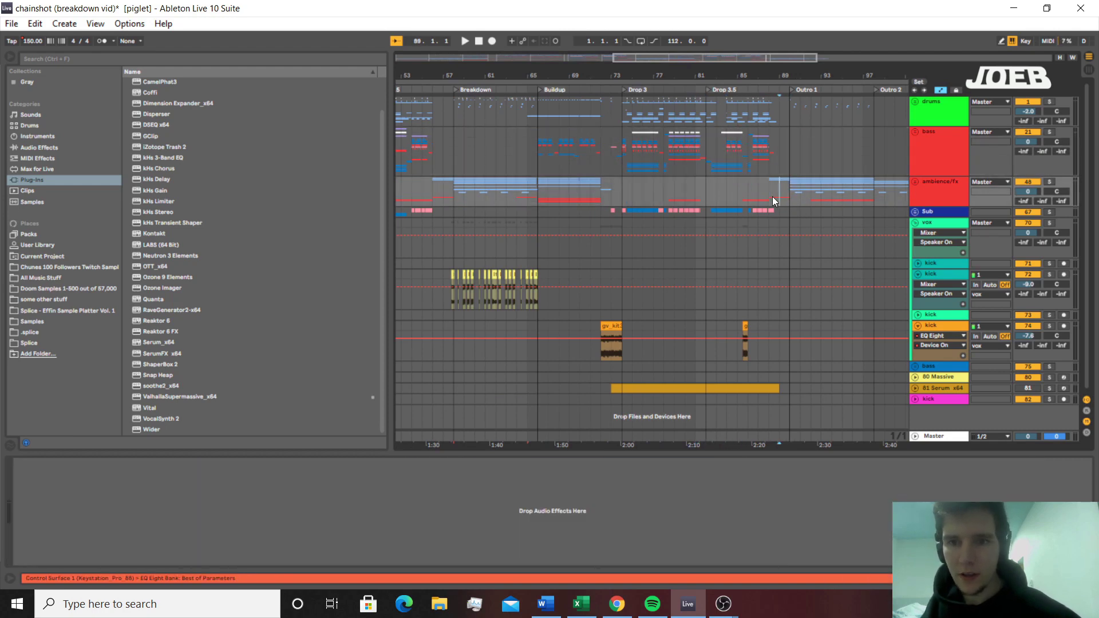
{"action": "key", "text": "space"}
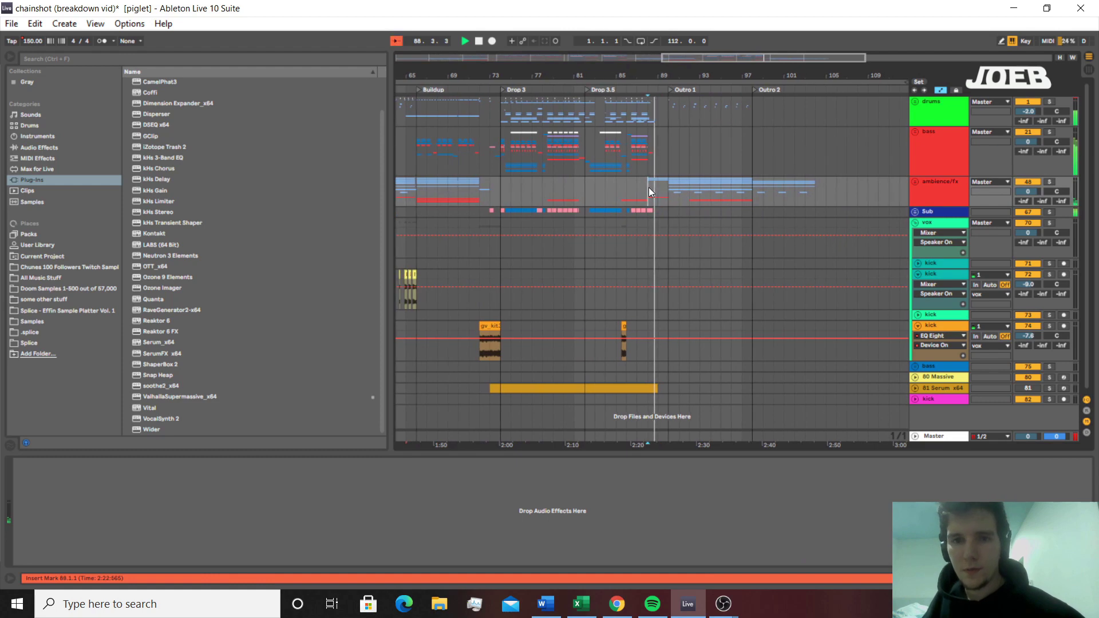
{"action": "left_click", "coordinate": [648, 188]}
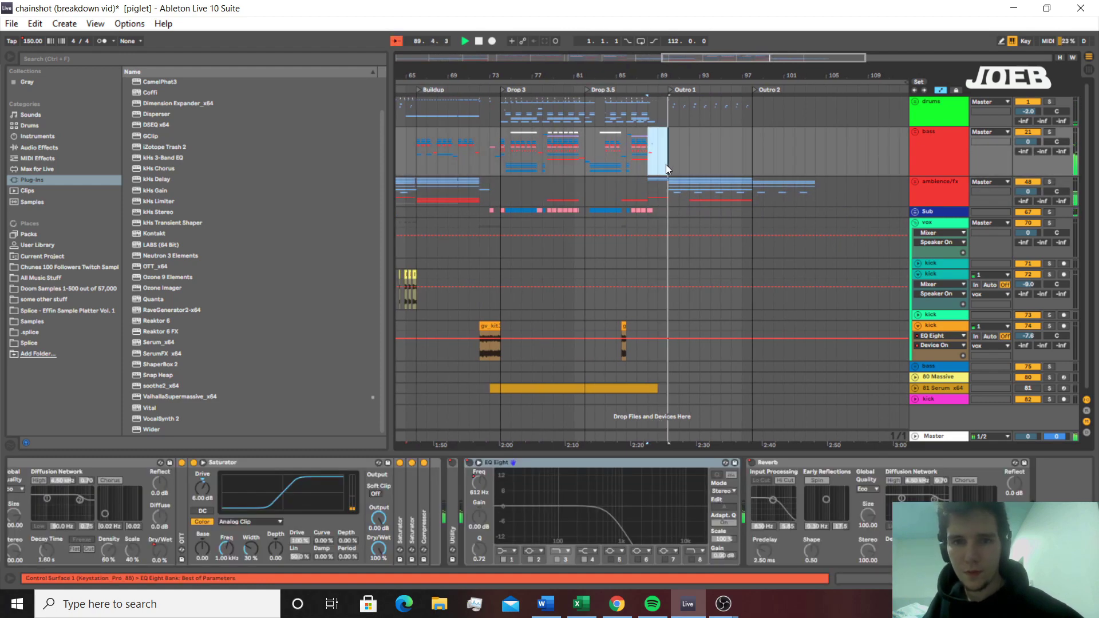
{"action": "key", "text": "space"}
Highlight the ambience/fx transition from 88.1.1 and audition the start of Outro 1 from 90.1.1
{"action": "scroll", "coordinate": [650, 161], "scroll_direction": "up", "scroll_amount": 2}
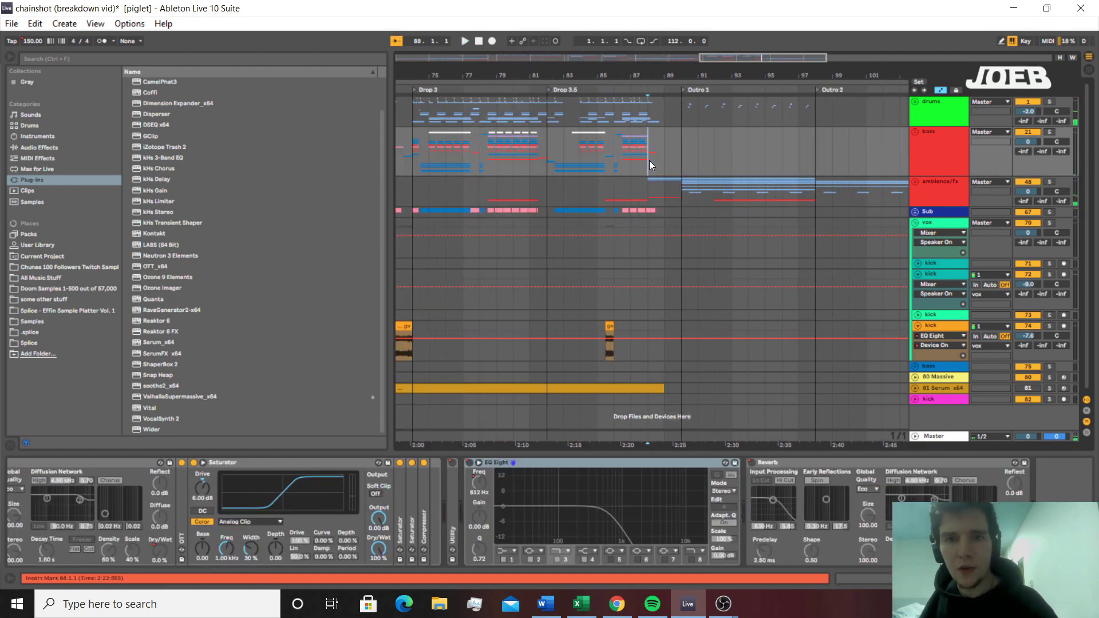
{"action": "left_click_drag", "start_coordinate": [647, 197], "coordinate": [691, 197]}
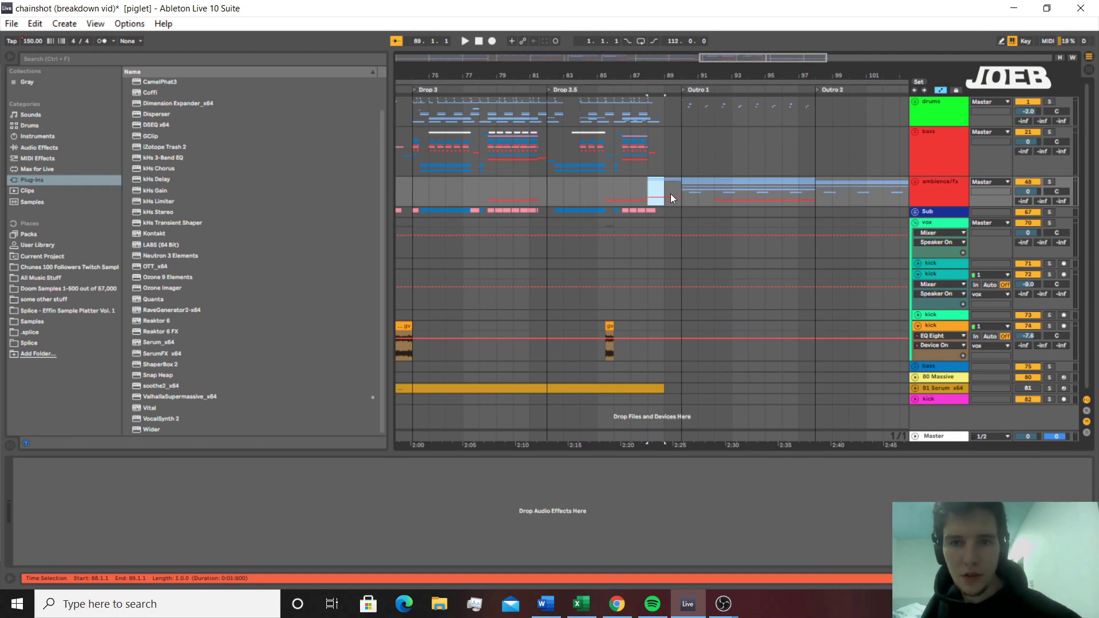
{"action": "left_click", "coordinate": [706, 149]}
{"action": "left_click", "coordinate": [684, 122]}
{"action": "key", "text": "space"}
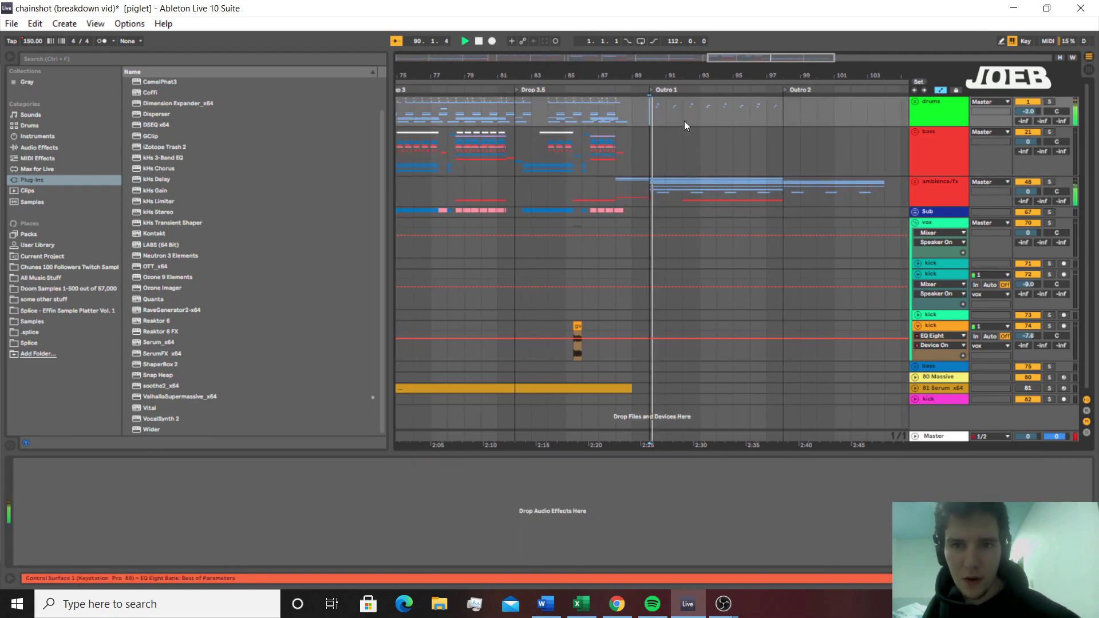
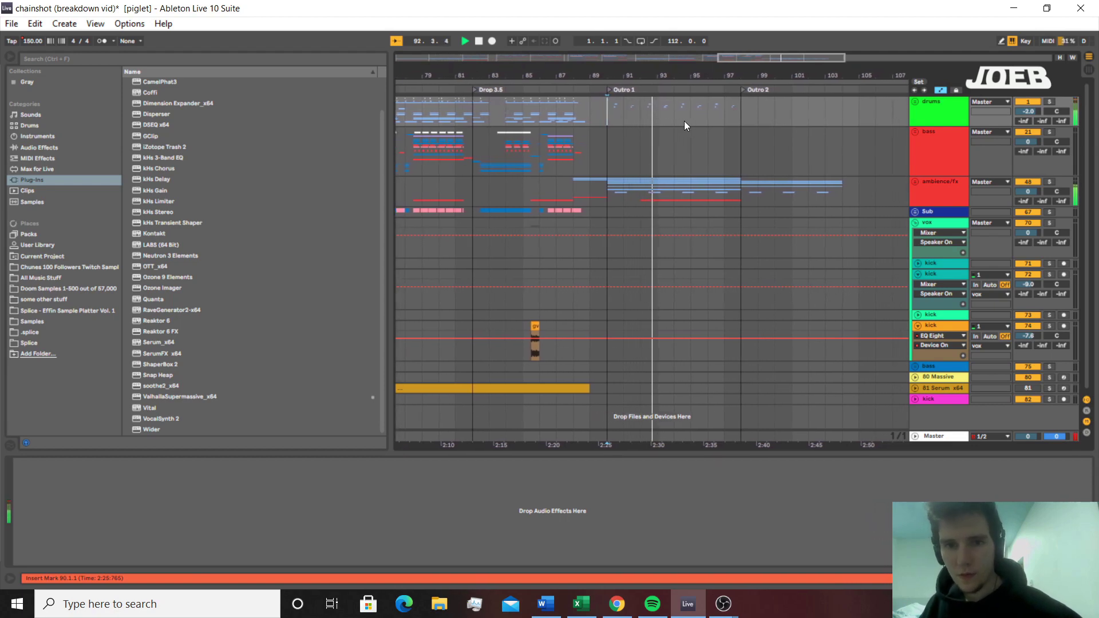
Stop playback and highlight all of Outro 1 across the tracks, from 90.1.1 to 98.1.1
{"action": "scroll", "coordinate": [685, 122], "scroll_direction": "down", "scroll_amount": 2}
{"action": "key", "text": "space"}
{"action": "left_click", "coordinate": [619, 134]}
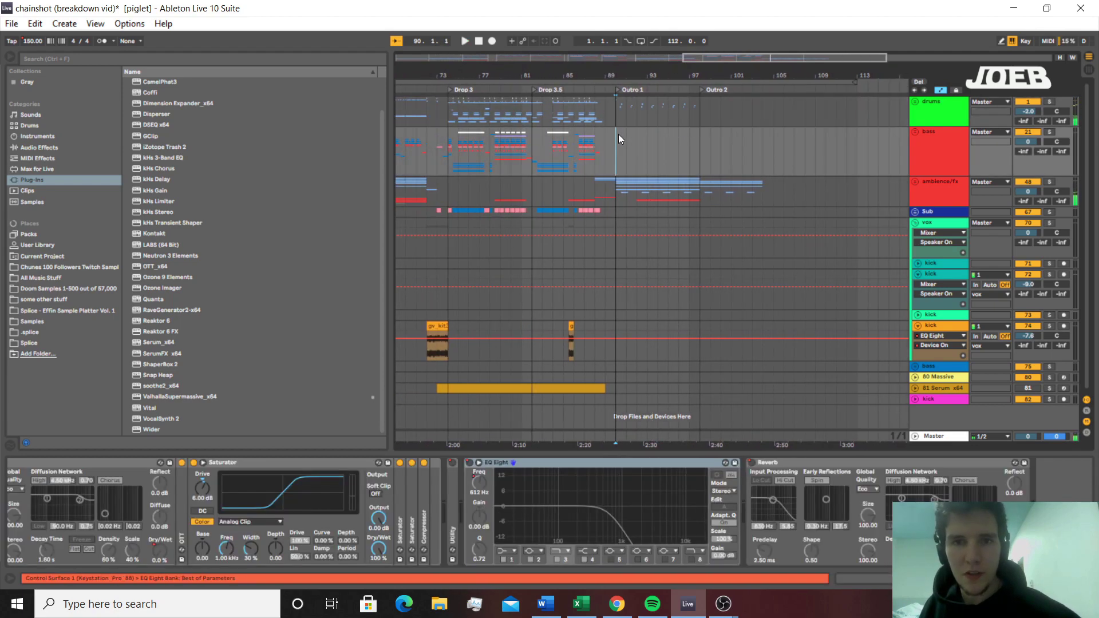
{"action": "left_click", "coordinate": [695, 145]}
{"action": "mouse_move", "coordinate": [614, 119]}
{"action": "left_mouse_down"}
{"action": "mouse_move", "coordinate": [774, 115]}
{"action": "mouse_move", "coordinate": [697, 115]}
{"action": "mouse_move", "coordinate": [697, 175]}
{"action": "mouse_move", "coordinate": [733, 229]}
{"action": "left_mouse_up"}
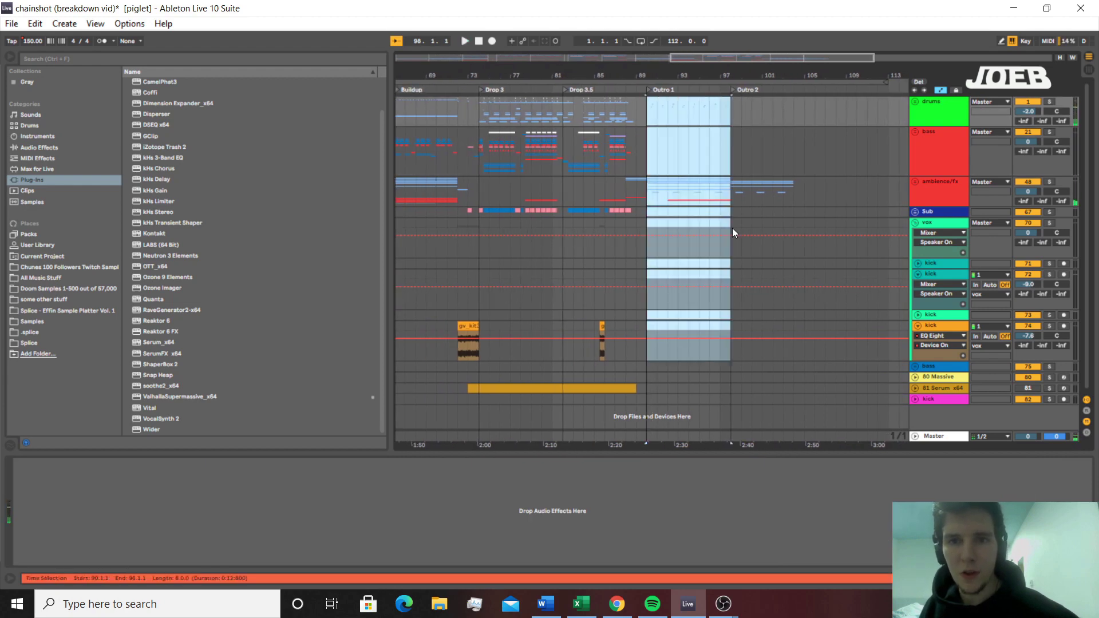
Audition Outro 1 in the full mix from 90.1.1, then stop with the insert mark at 98.1.1
{"action": "left_click", "coordinate": [699, 170]}
{"action": "left_click", "coordinate": [648, 143]}
{"action": "key", "text": "space"}
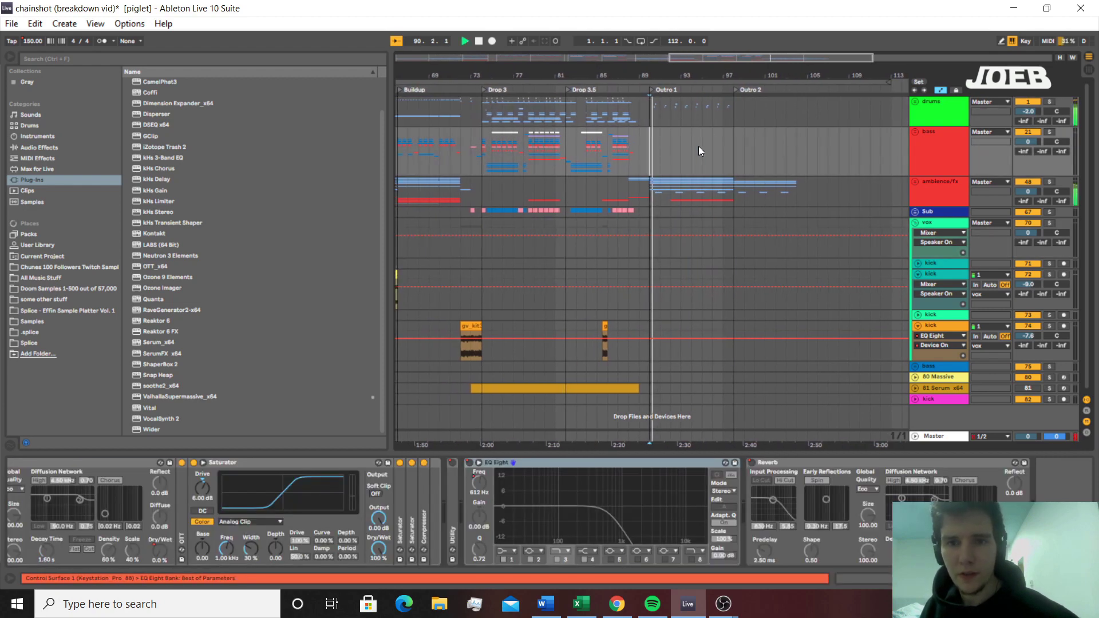
{"action": "left_click", "coordinate": [693, 115]}
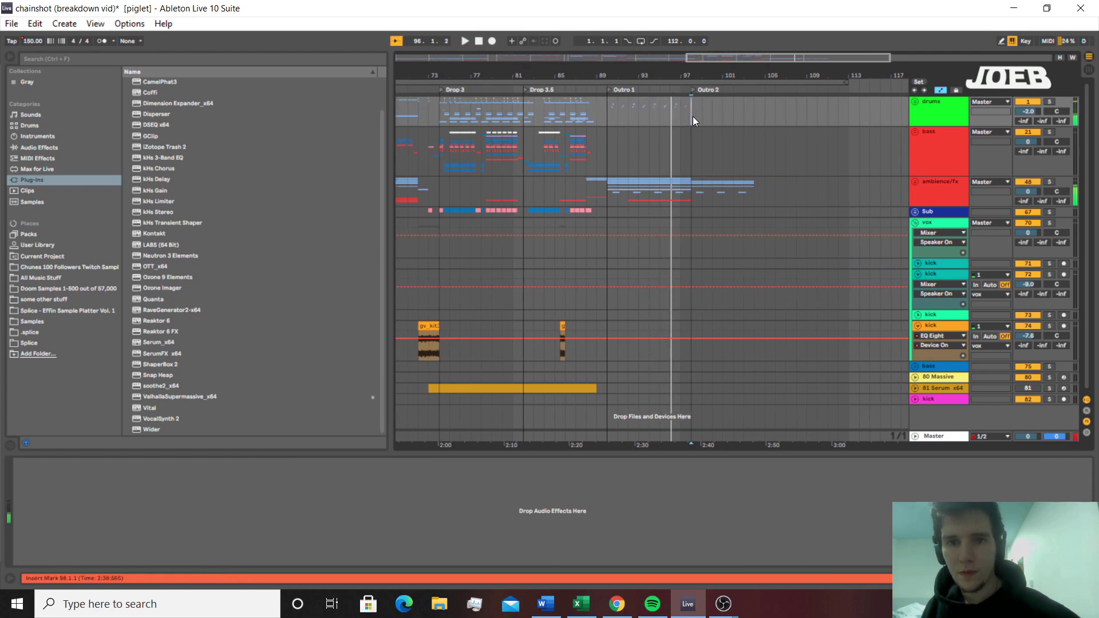
{"action": "key", "text": "space"}
Audition Outro 2 from 98.1.1, highlighting its ambience/fx up to 103.1.1 during playback
{"action": "left_click_drag", "start_coordinate": [693, 116], "coordinate": [758, 190]}
{"action": "left_click", "coordinate": [692, 124]}
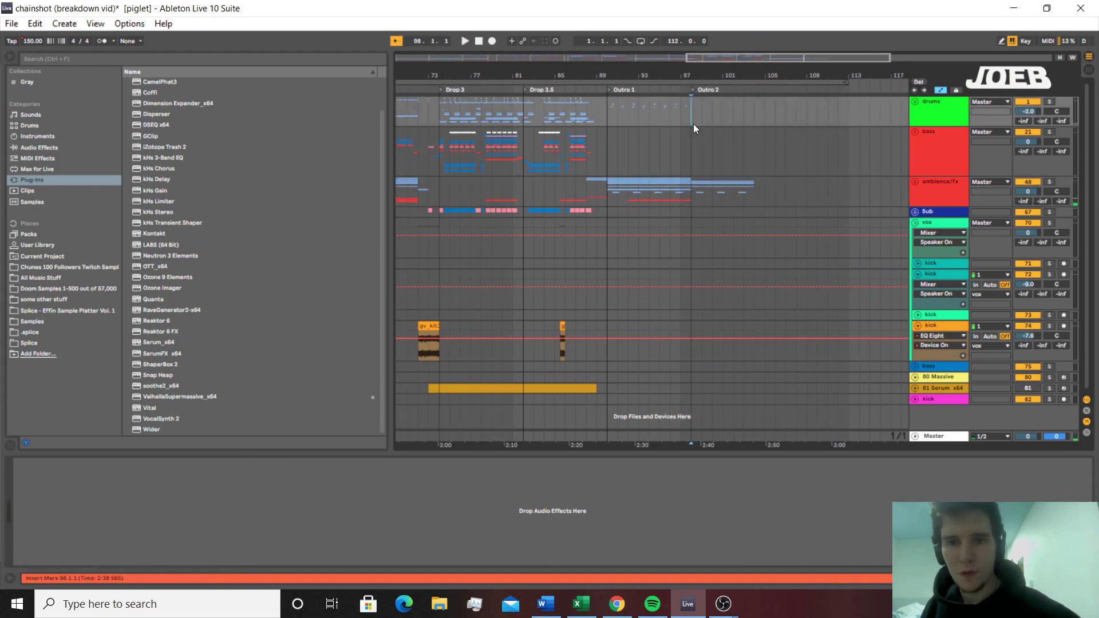
{"action": "key", "text": "space"}
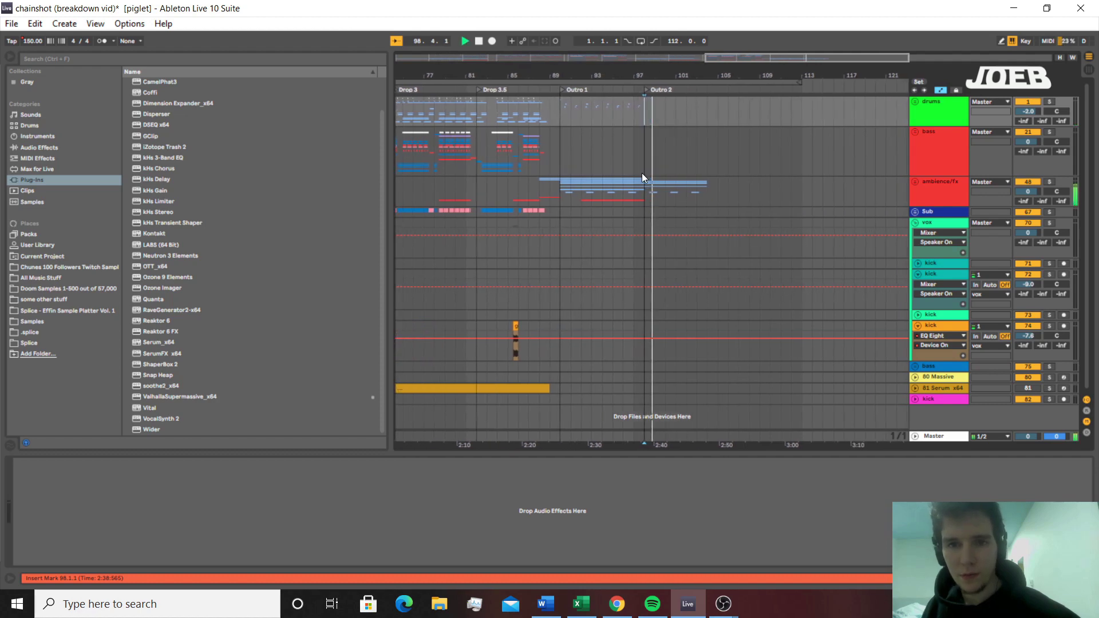
{"action": "left_click_drag", "start_coordinate": [650, 202], "coordinate": [697, 198]}
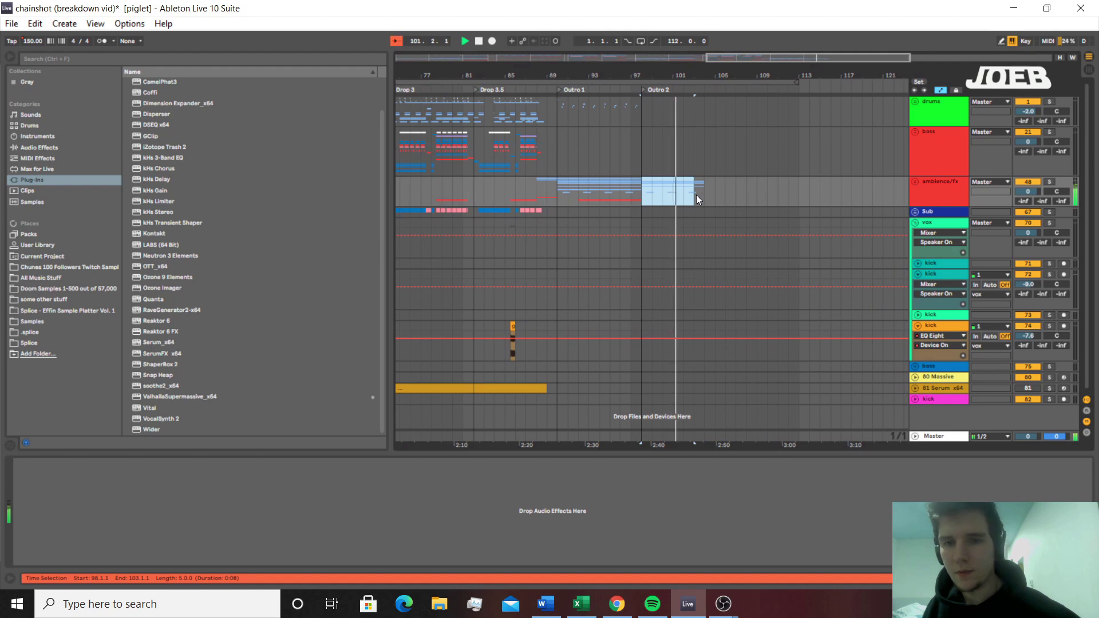
{"action": "left_click", "coordinate": [691, 199]}
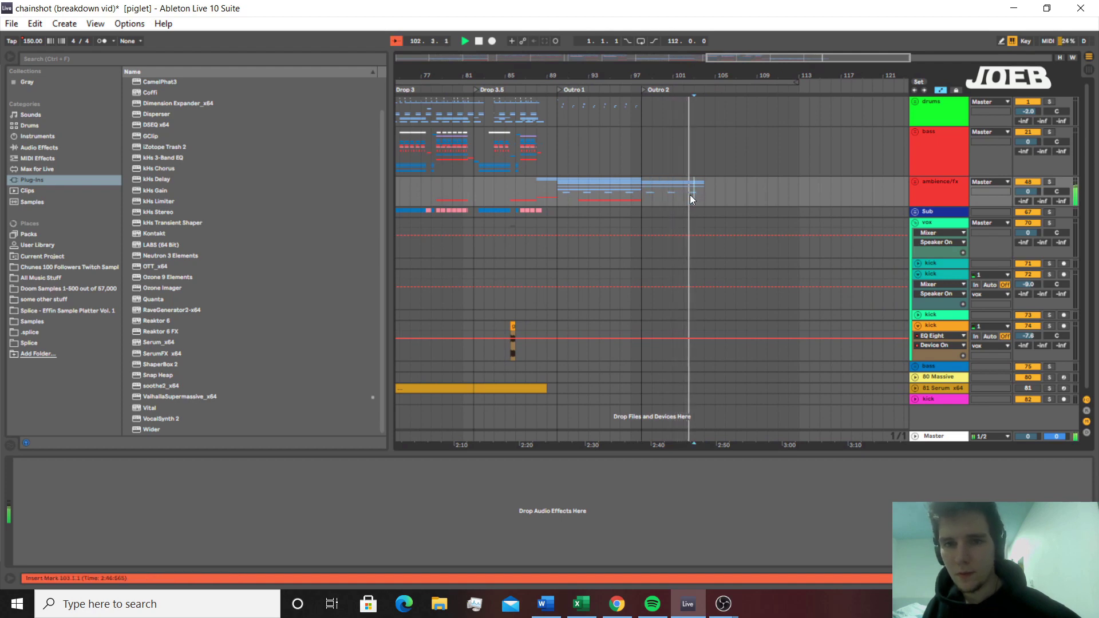
Place the insert mark at 102.1.1 in ambience/fx, stop playback and inspect the Master track's effects chain
{"action": "left_click", "coordinate": [686, 195]}
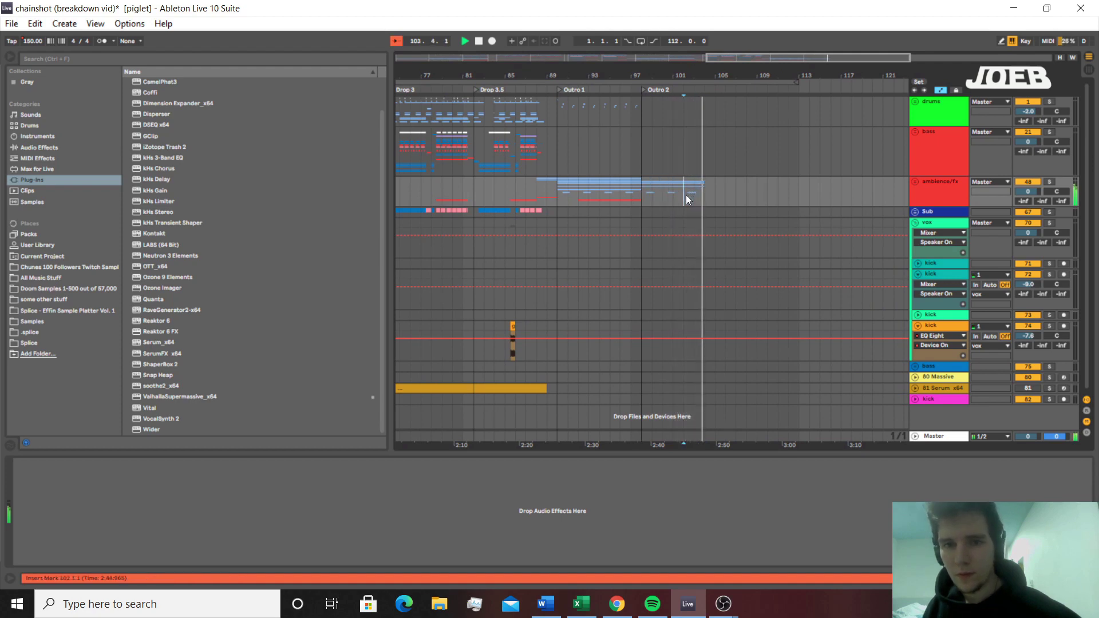
{"action": "left_click", "coordinate": [959, 195]}
{"action": "left_click", "coordinate": [952, 433]}
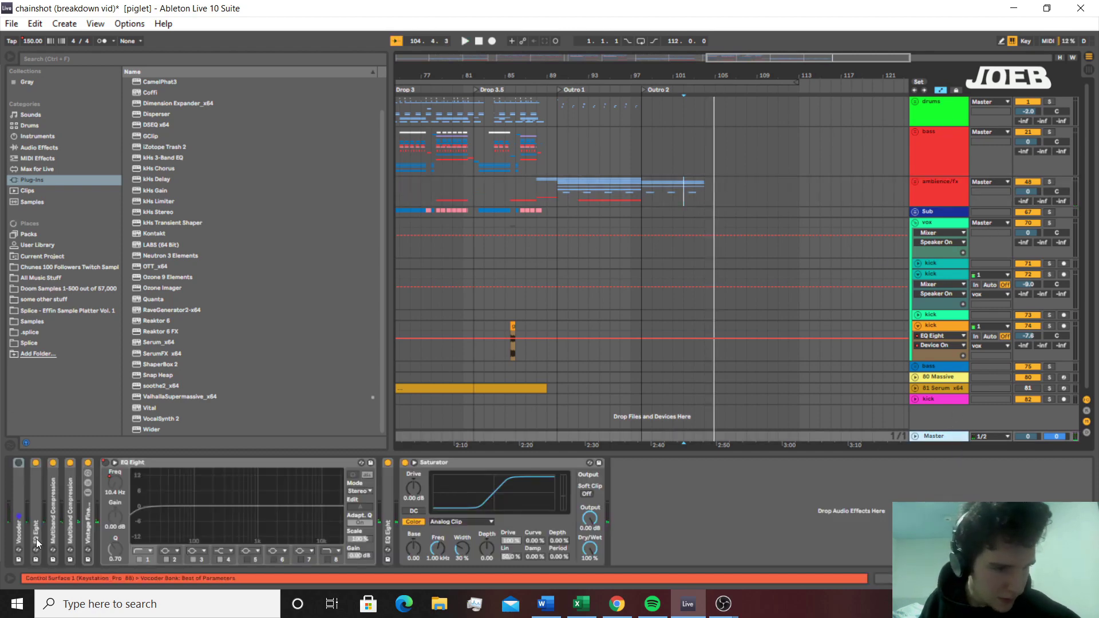
Unfold the ambience/fx group, inspect the ambience subgroup's effects chain and Reverb automation options, and fold that subgroup
{"action": "left_click", "coordinate": [915, 182]}
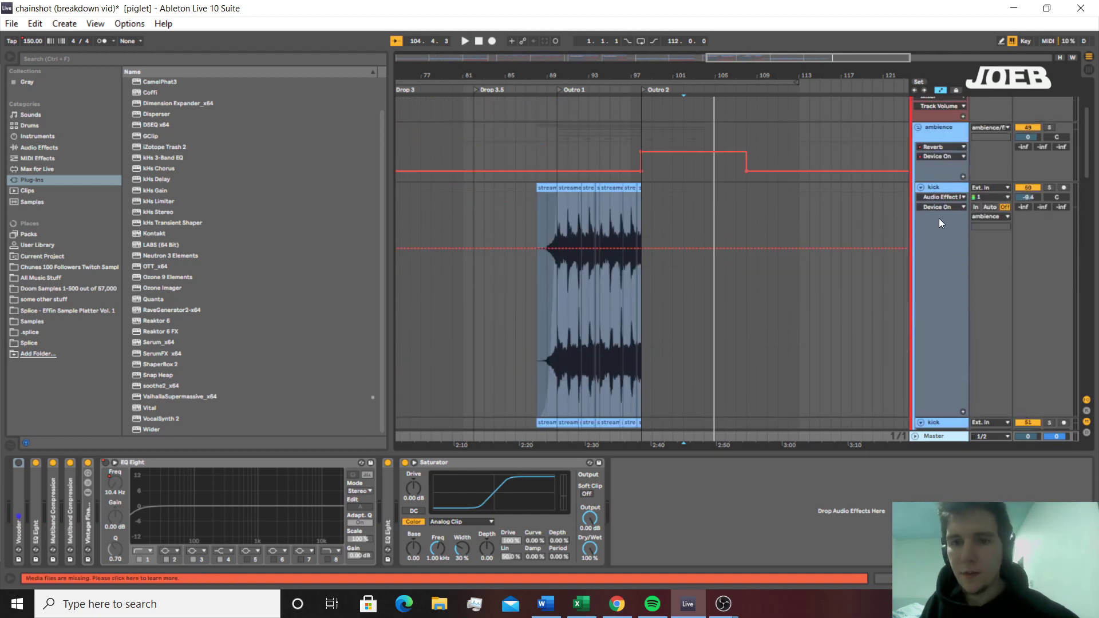
{"action": "left_click", "coordinate": [943, 136]}
{"action": "right_click", "coordinate": [479, 466]}
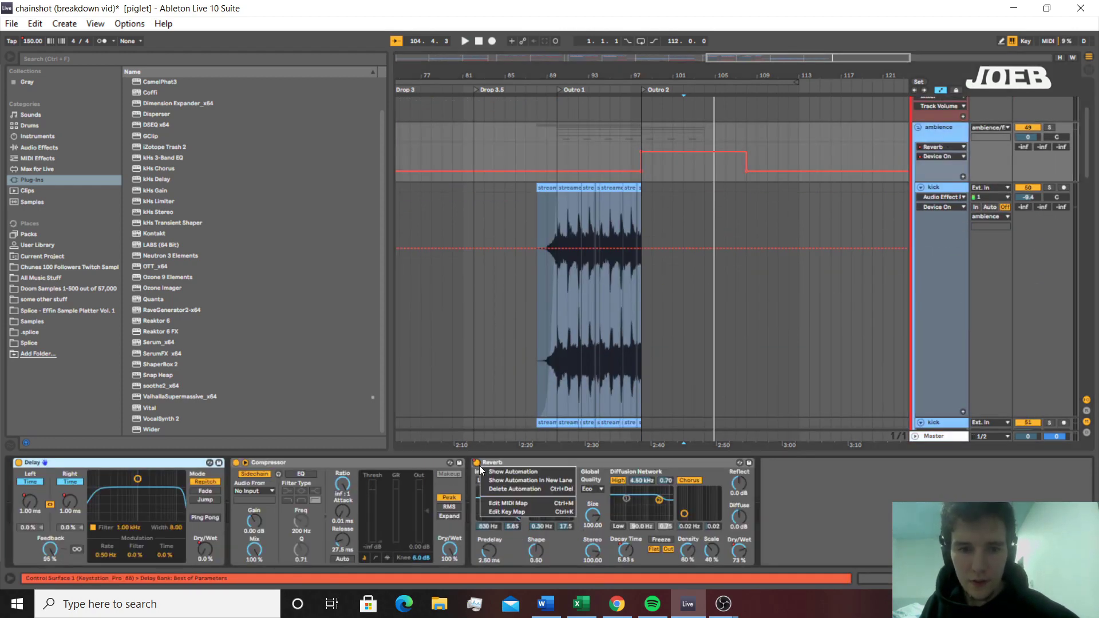
{"action": "left_click", "coordinate": [927, 129]}
{"action": "left_click", "coordinate": [919, 127]}
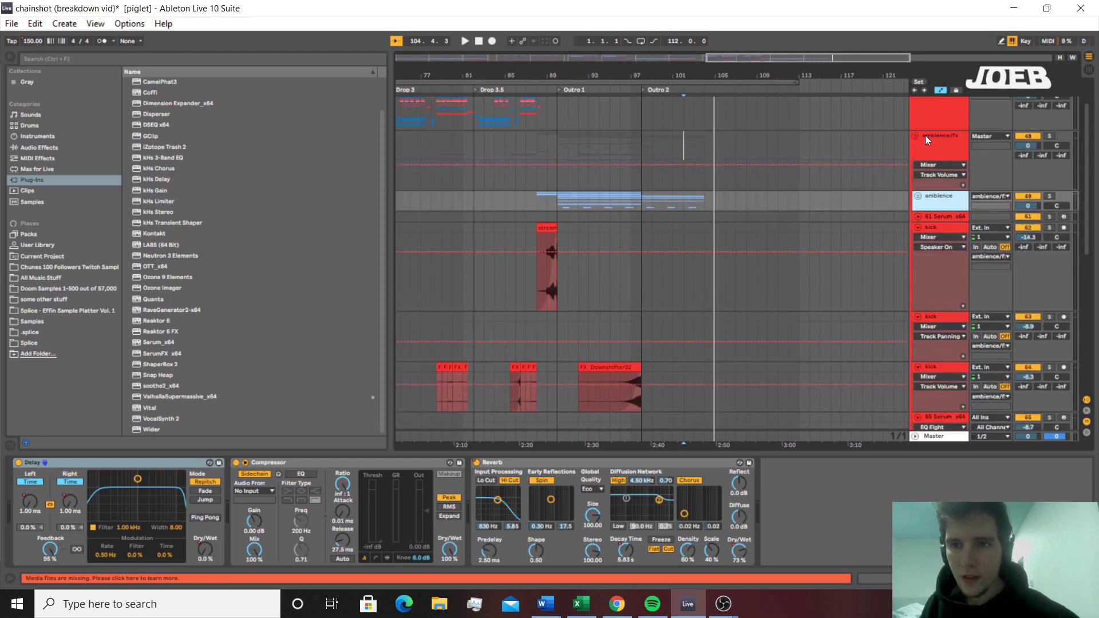
Fold the ambience/fx group and move the insert mark to the start of Drop 3 at 74.1.1 in the drums
{"action": "scroll", "coordinate": [926, 172], "scroll_direction": "up", "scroll_amount": 2}
{"action": "left_click", "coordinate": [915, 182]}
{"action": "left_click", "coordinate": [590, 179]}
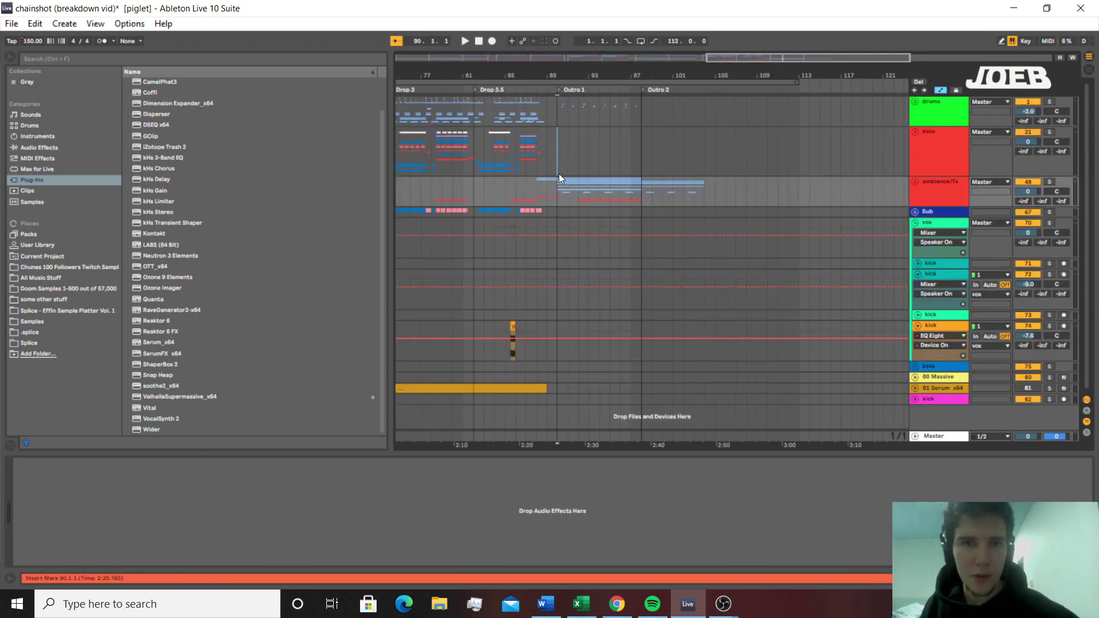
{"action": "left_click", "coordinate": [558, 173]}
{"action": "scroll", "coordinate": [559, 173], "scroll_direction": "down", "scroll_amount": 4}
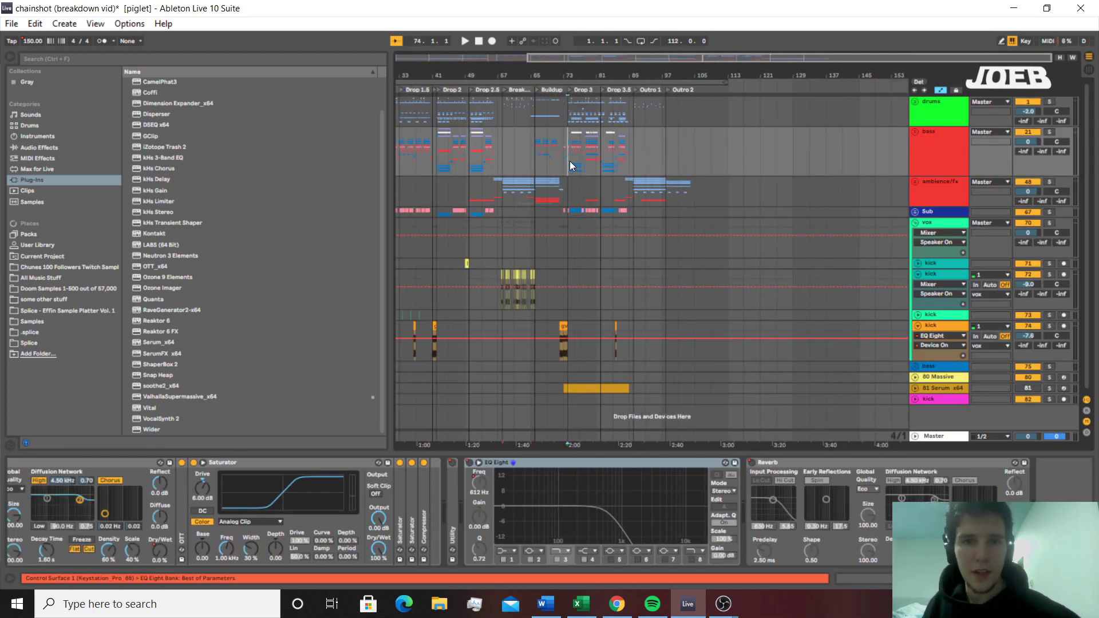
{"action": "left_click", "coordinate": [569, 126]}
Unfold the drums group to inspect the kick/snare subgroup's Drum - full parallel compressor, and fold both groups again
{"action": "left_click", "coordinate": [942, 122]}
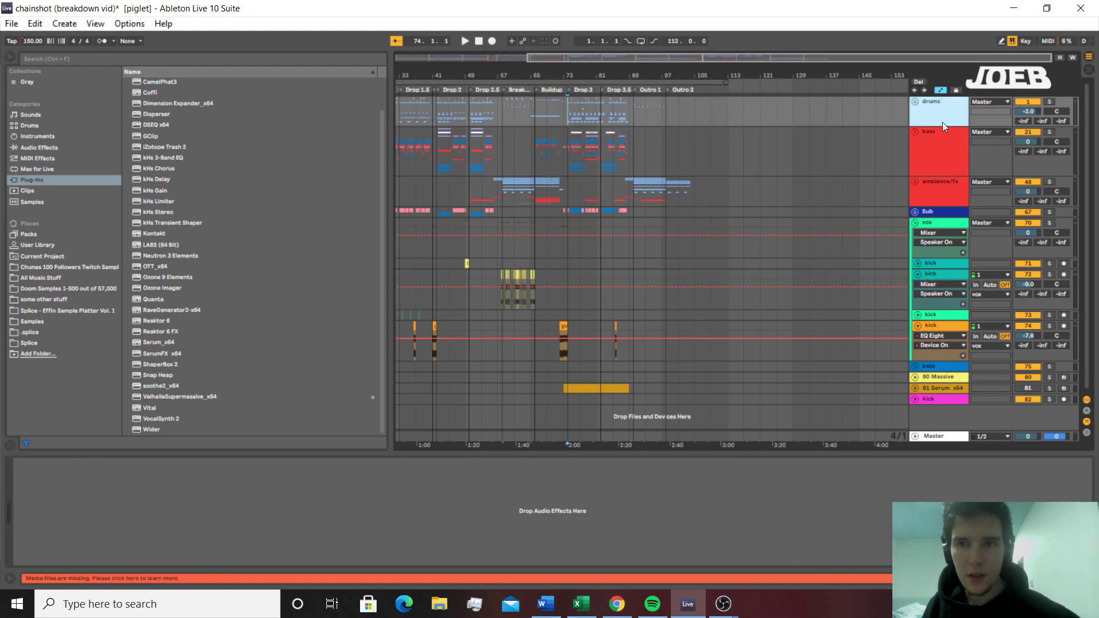
{"action": "left_click", "coordinate": [916, 102]}
{"action": "left_click", "coordinate": [941, 175]}
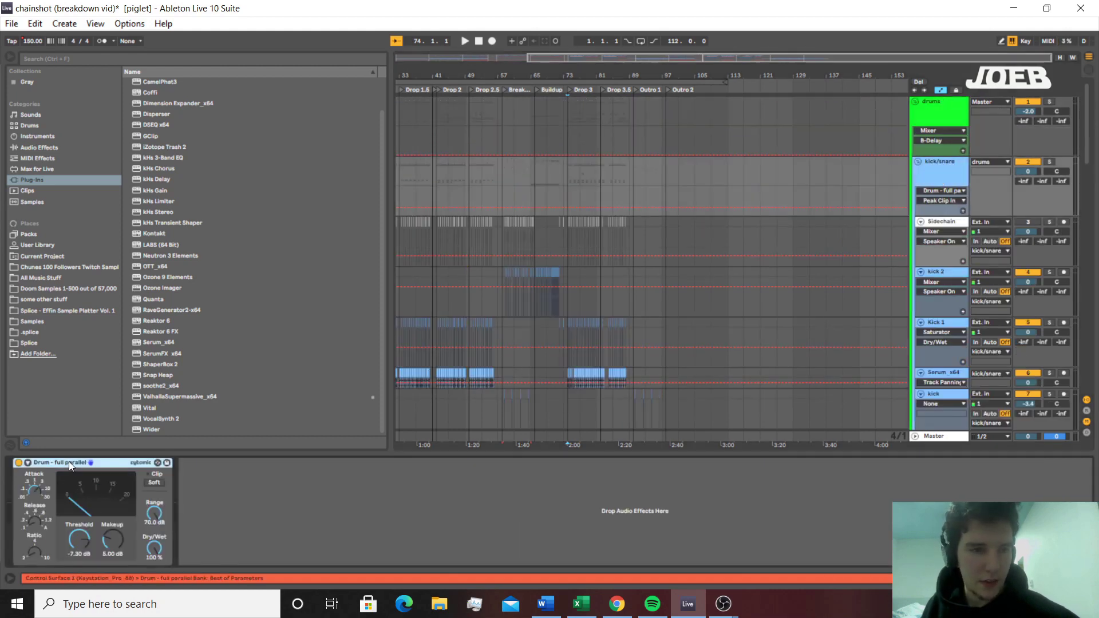
{"action": "left_click", "coordinate": [106, 552]}
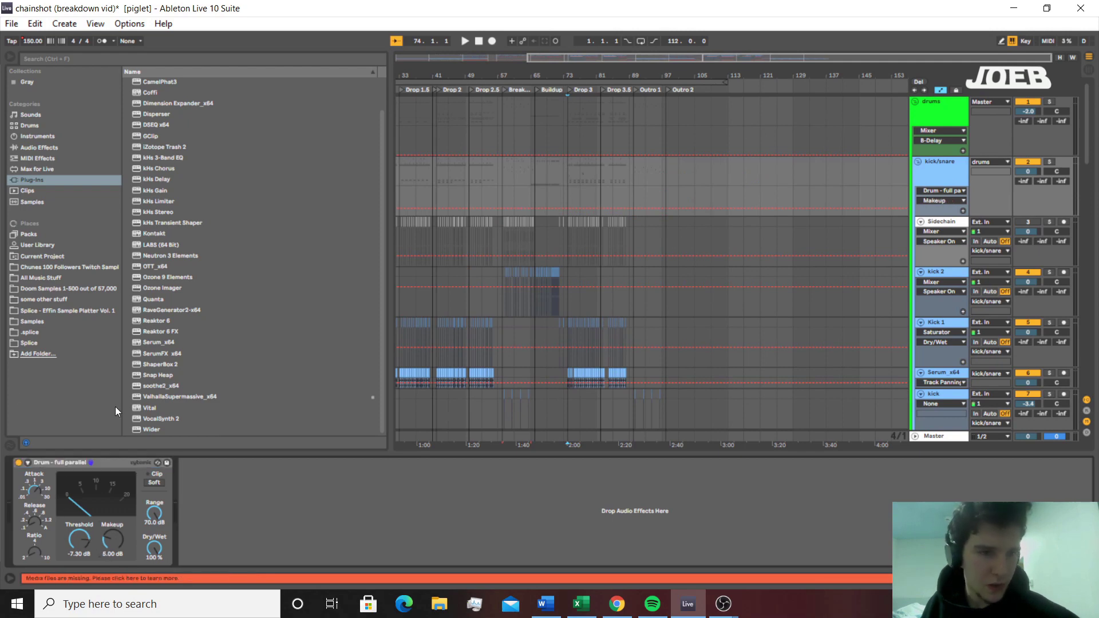
{"action": "left_click", "coordinate": [918, 162]}
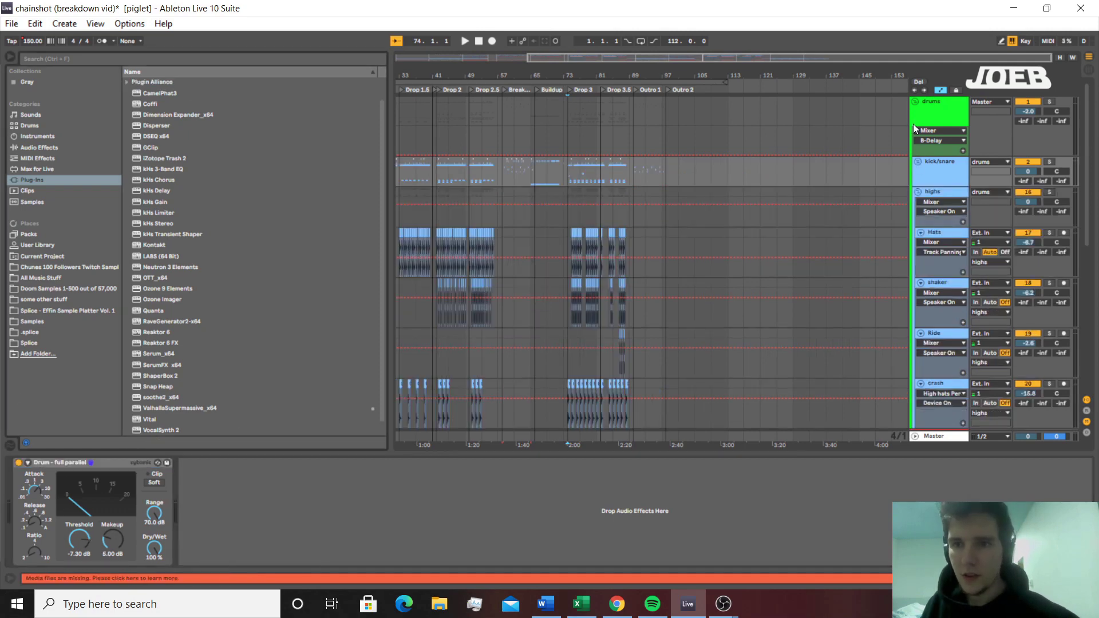
{"action": "left_click", "coordinate": [915, 102]}
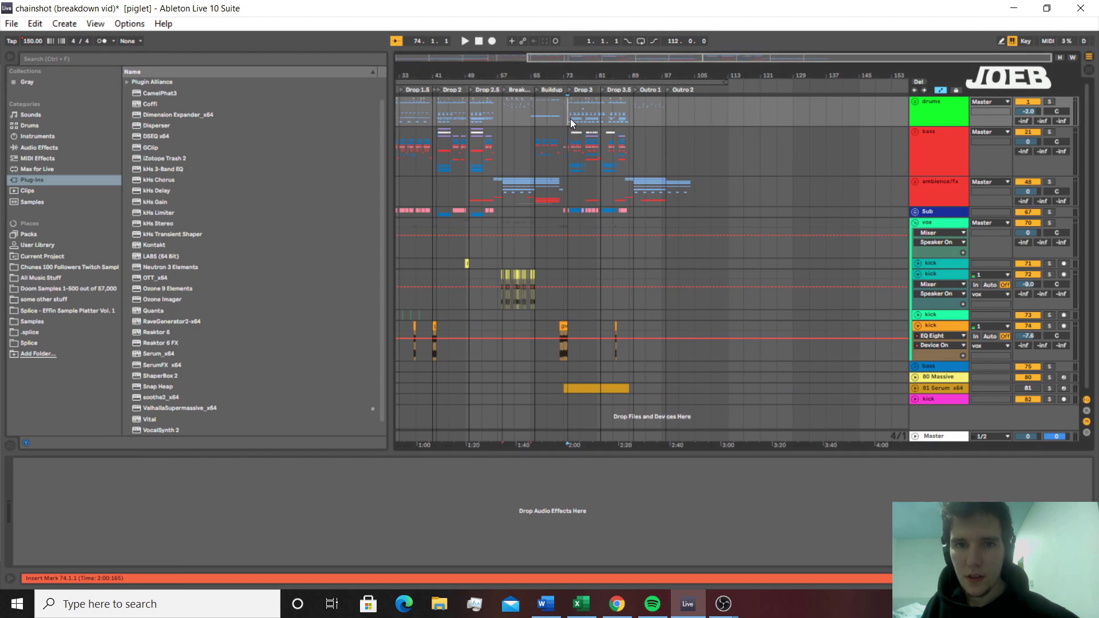
Highlight the drums across Drop 3 and inspect the bass group's effects chain from its beginning
{"action": "left_click_drag", "start_coordinate": [571, 119], "coordinate": [598, 119]}
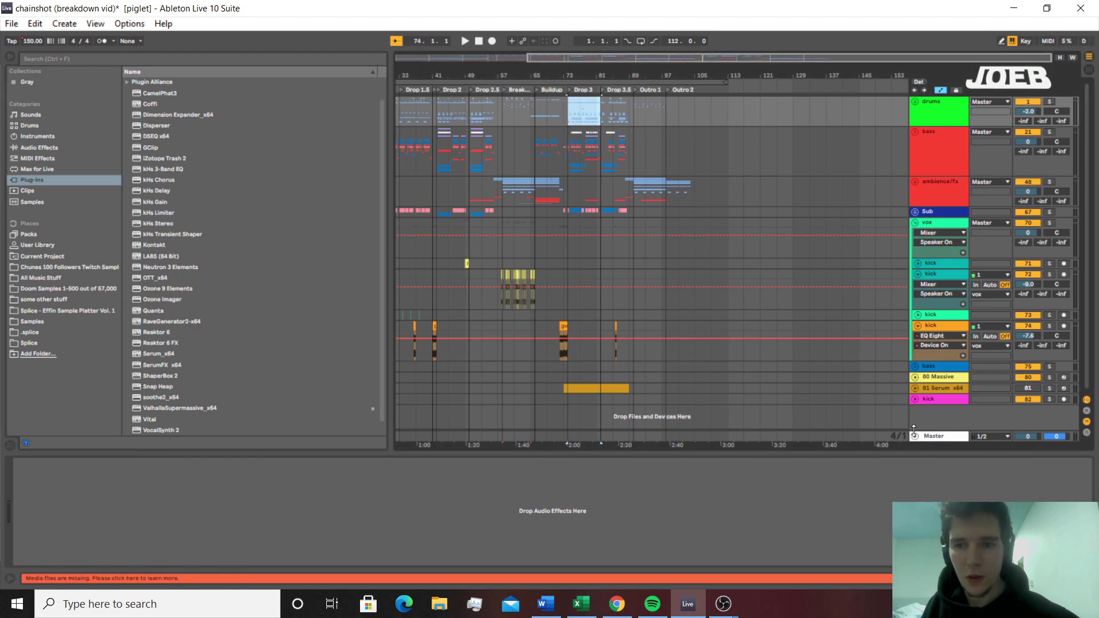
{"action": "left_click", "coordinate": [946, 166]}
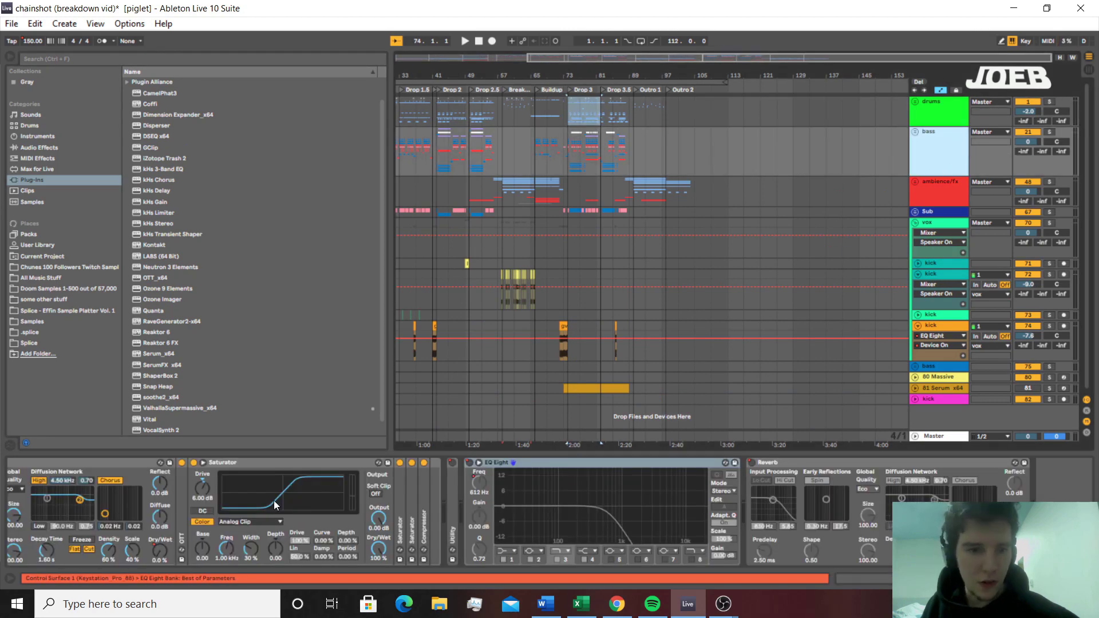
{"action": "left_click", "coordinate": [962, 579]}
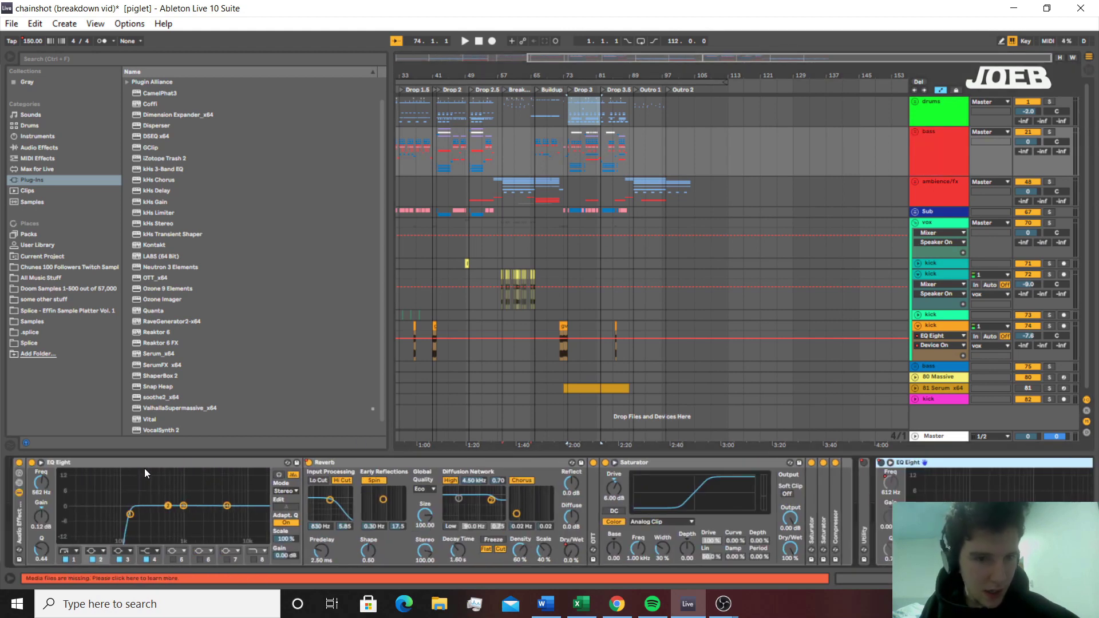
Highlight the bass group's part in Drop 3 from 74.1.1 to 82.1.1
{"action": "left_click", "coordinate": [571, 153]}
{"action": "mouse_move", "coordinate": [570, 153]}
{"action": "left_mouse_down"}
{"action": "mouse_move", "coordinate": [602, 153]}
{"action": "mouse_move", "coordinate": [574, 164]}
{"action": "mouse_move", "coordinate": [600, 166]}
{"action": "mouse_move", "coordinate": [600, 157]}
{"action": "mouse_move", "coordinate": [577, 162]}
{"action": "left_mouse_up"}
{"action": "left_click", "coordinate": [572, 164]}
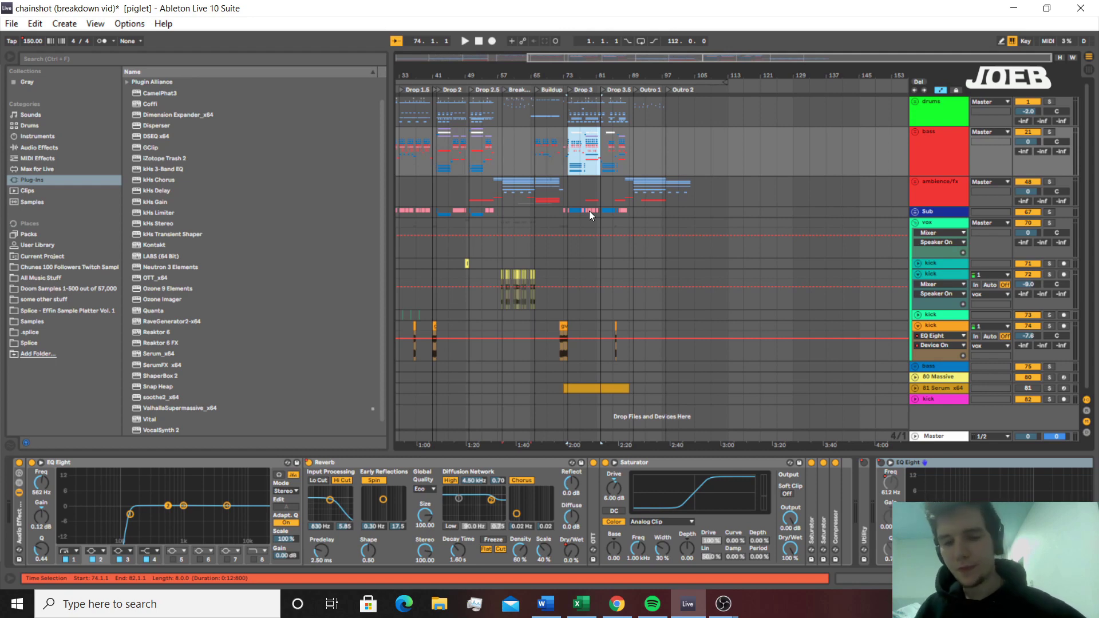
{"action": "left_click_drag", "start_coordinate": [571, 169], "coordinate": [601, 164]}
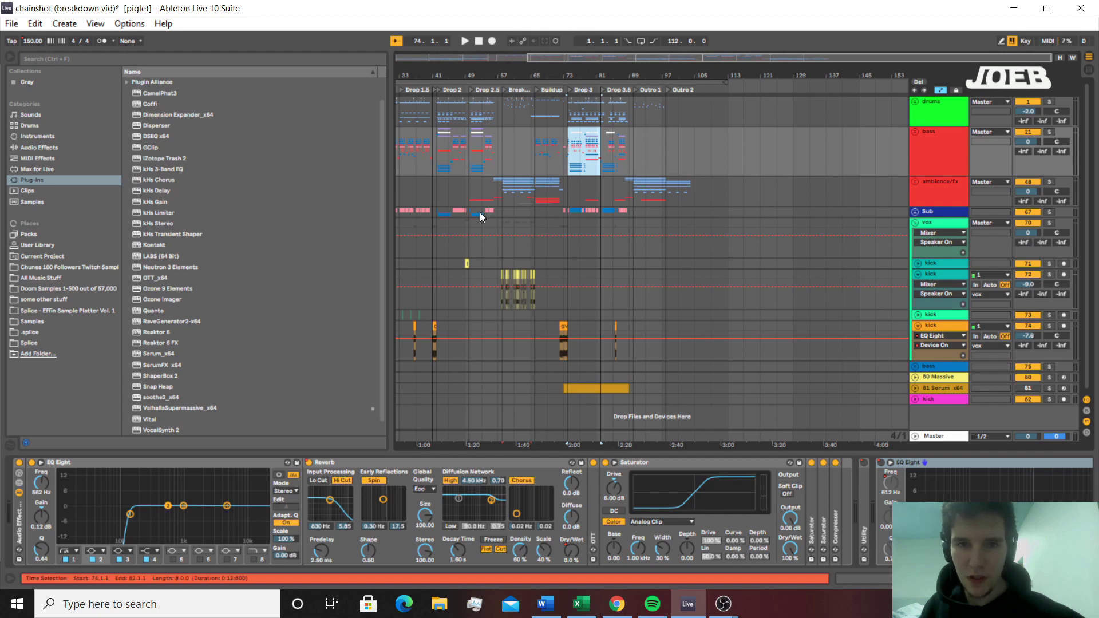
Inspect the bass chain's first EQ Eight low-cut band and its OTT, collapsing Reverb, OTT and the first Saturator
{"action": "left_click", "coordinate": [119, 466]}
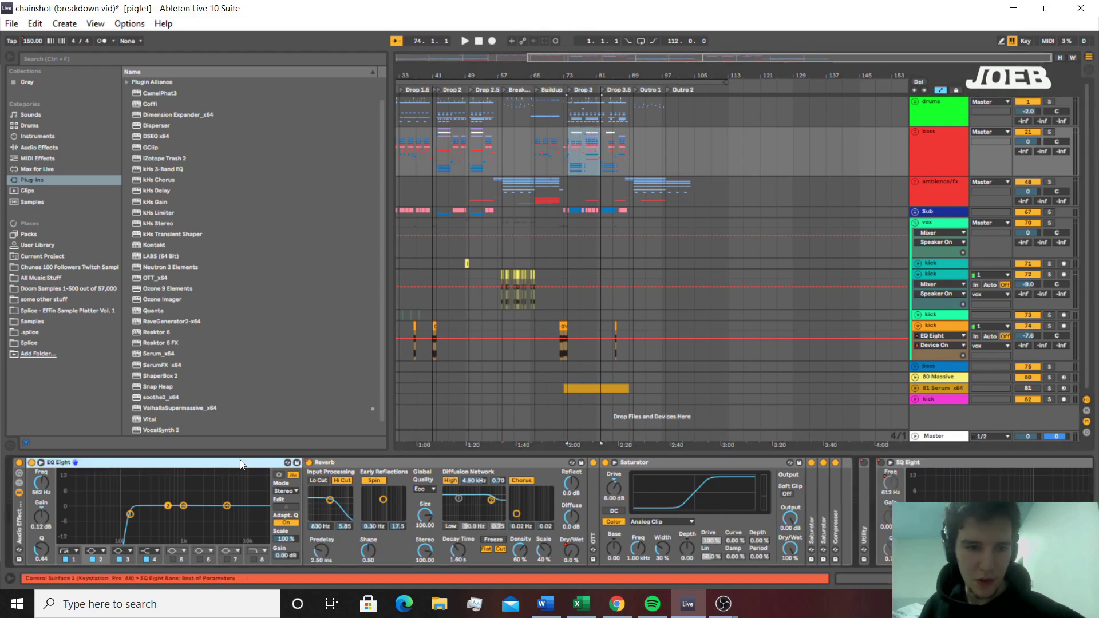
{"action": "left_click", "coordinate": [131, 515]}
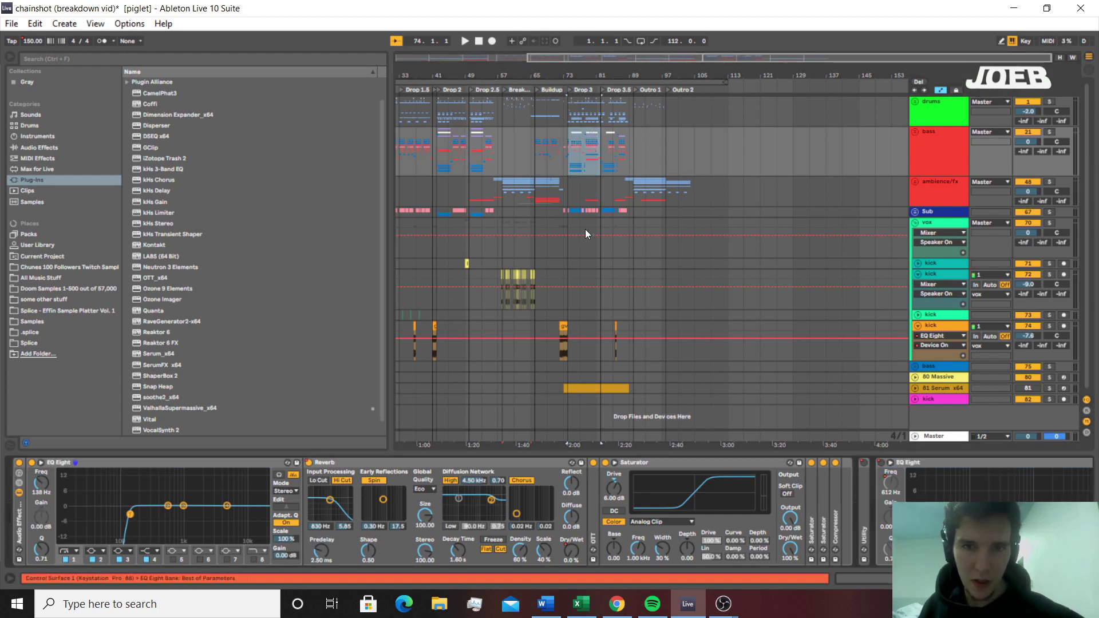
{"action": "double_click", "coordinate": [462, 462]}
{"action": "left_click", "coordinate": [418, 464]}
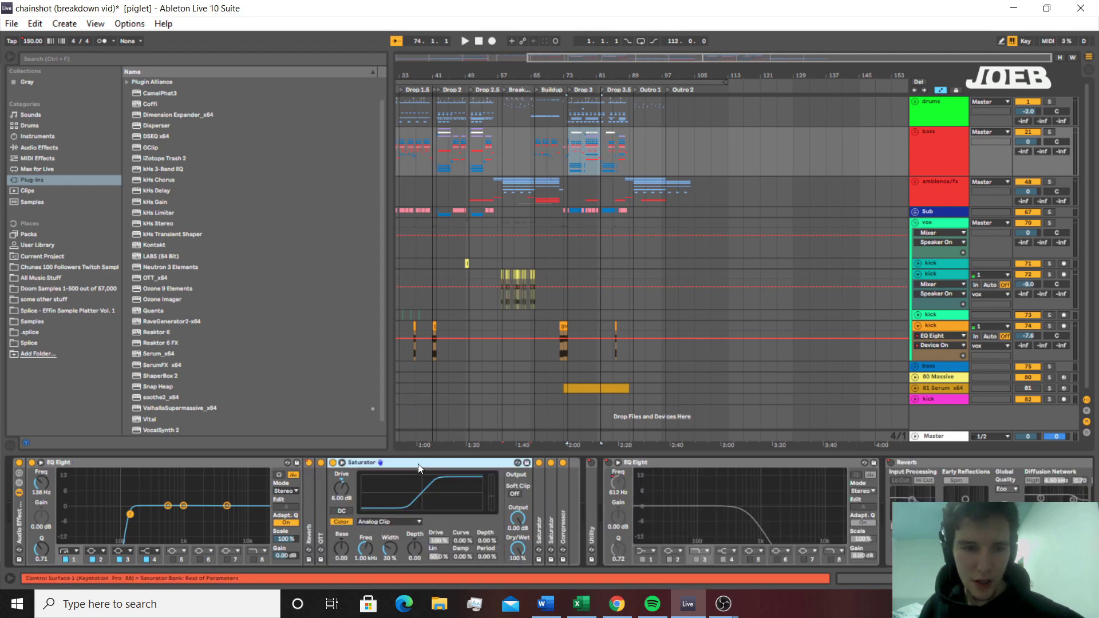
{"action": "double_click", "coordinate": [319, 499]}
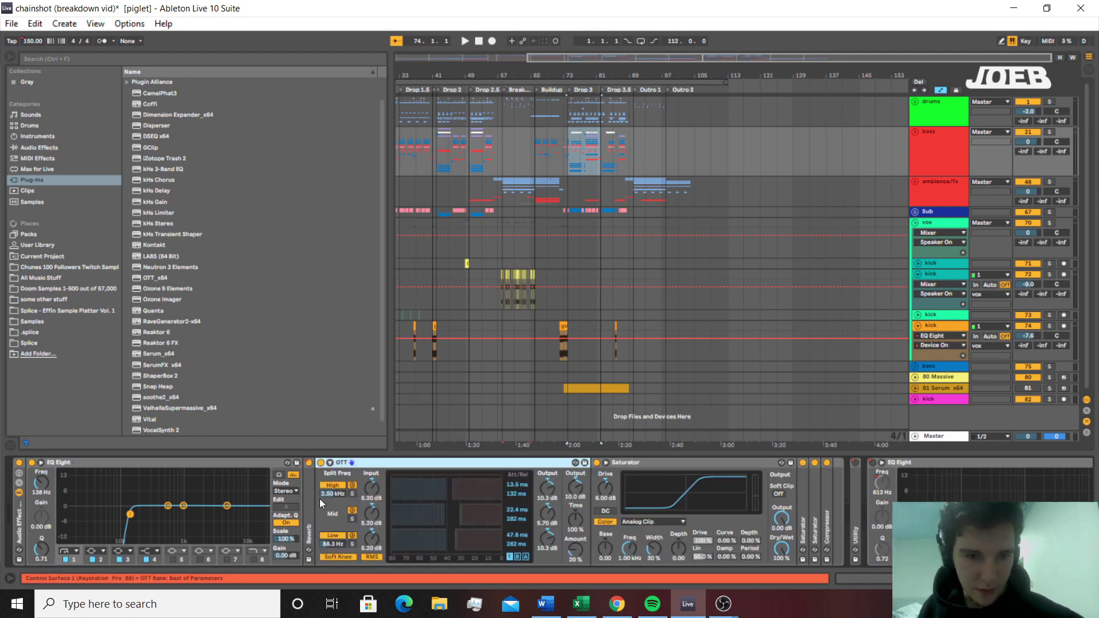
{"action": "double_click", "coordinate": [373, 467]}
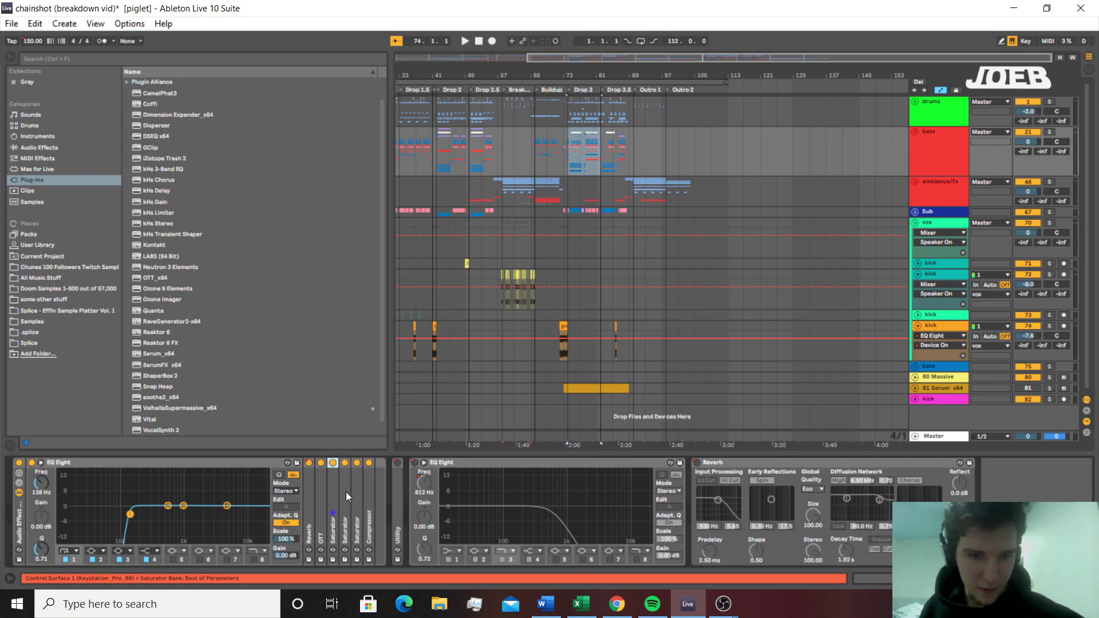
Inspect the remaining Saturators and the sidechained Compressor in the bass chain, collapsing the Compressor
{"action": "double_click", "coordinate": [346, 493]}
{"action": "double_click", "coordinate": [372, 460]}
{"action": "double_click", "coordinate": [357, 496]}
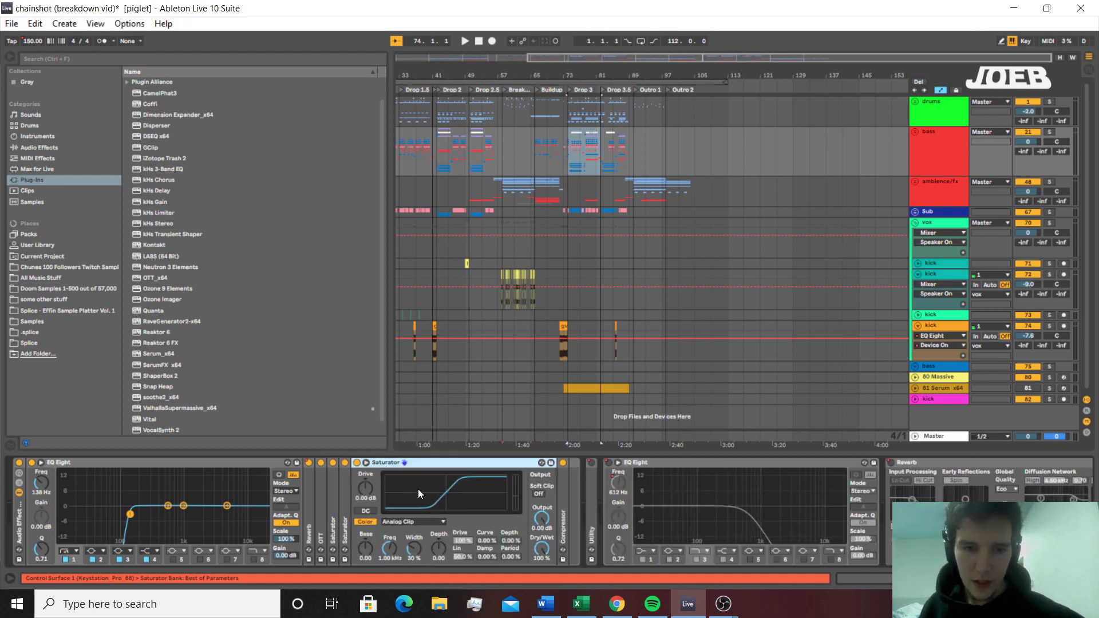
{"action": "double_click", "coordinate": [345, 504]}
{"action": "double_click", "coordinate": [455, 463]}
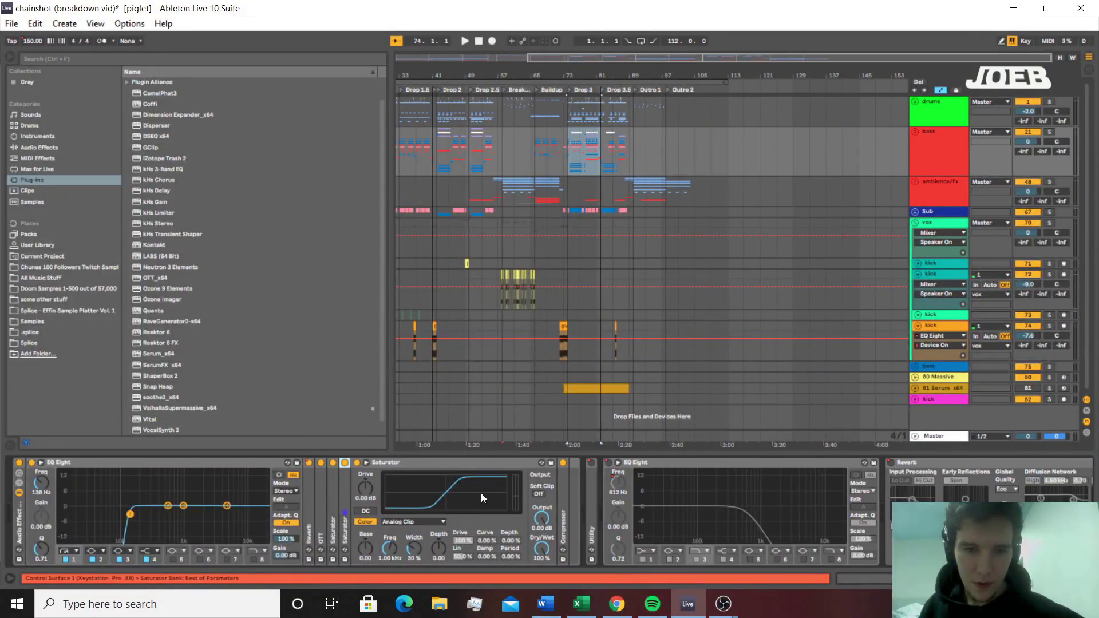
{"action": "double_click", "coordinate": [562, 494]}
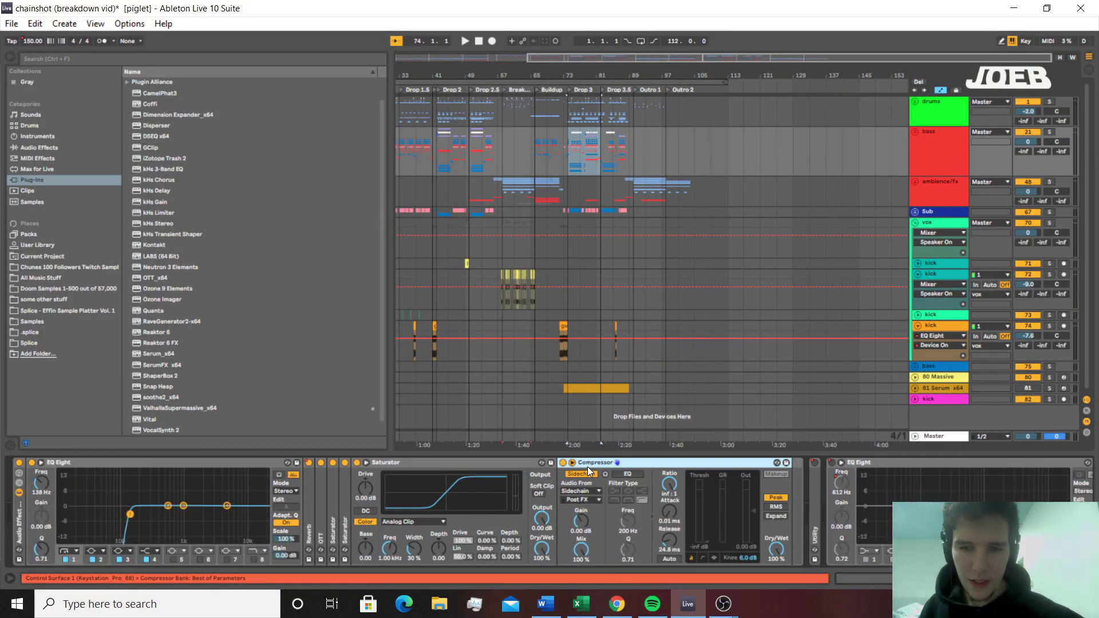
{"action": "double_click", "coordinate": [588, 466]}
Show the second EQ Eight's Device On automation on the bass group, also in a new lane, and collapse the device
{"action": "right_click", "coordinate": [610, 464]}
{"action": "right_click", "coordinate": [610, 463]}
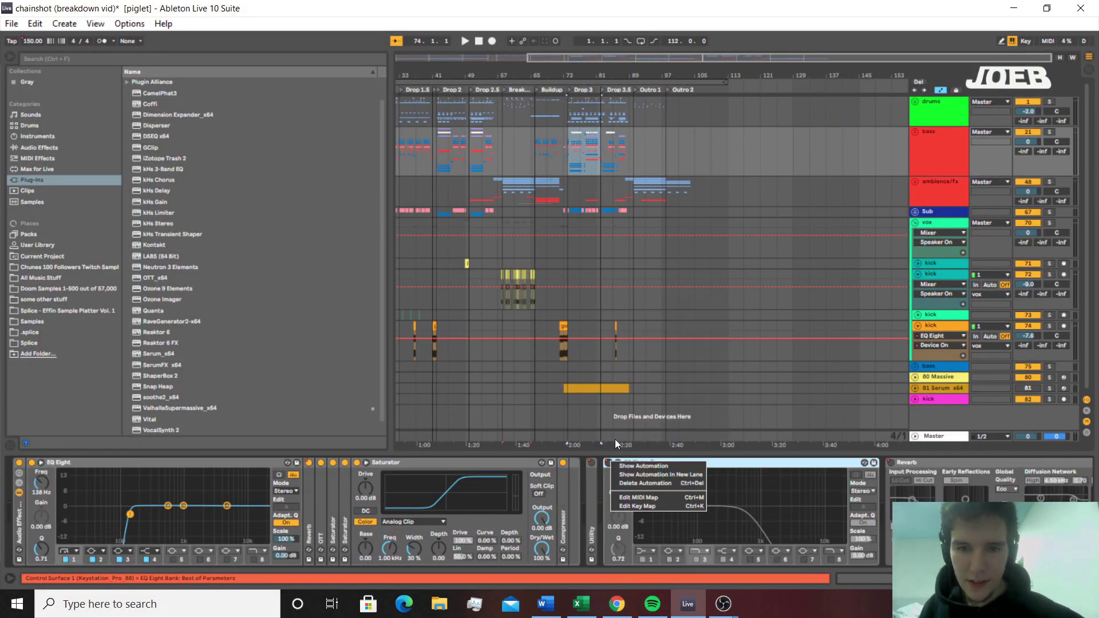
{"action": "left_click", "coordinate": [632, 470]}
{"action": "right_click", "coordinate": [621, 464]}
{"action": "left_click", "coordinate": [667, 460]}
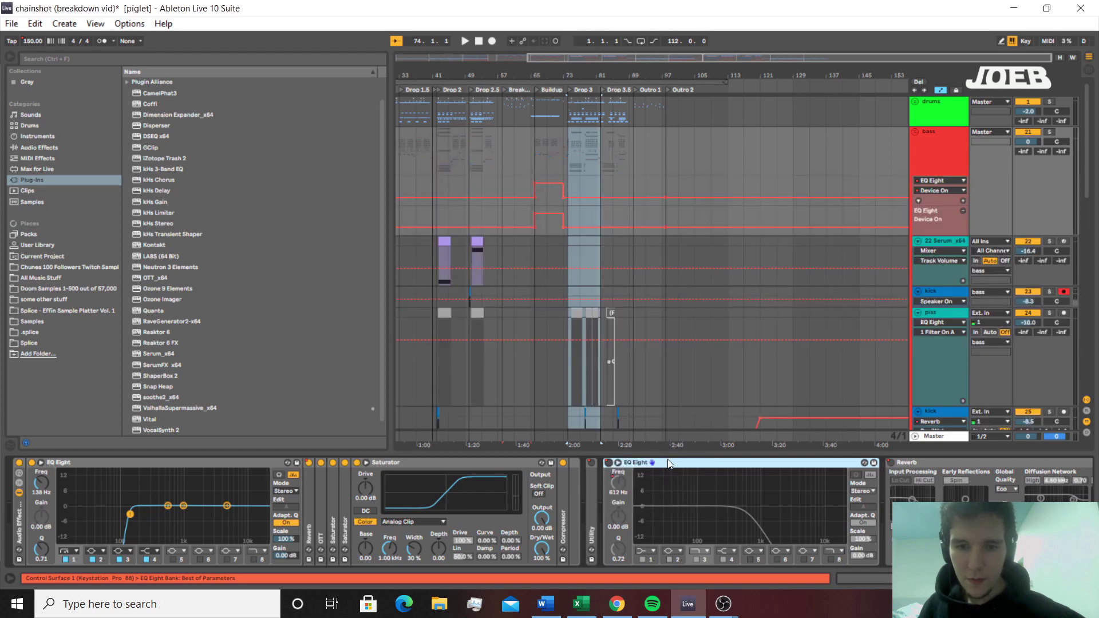
{"action": "double_click", "coordinate": [668, 460]}
{"action": "double_click", "coordinate": [612, 494]}
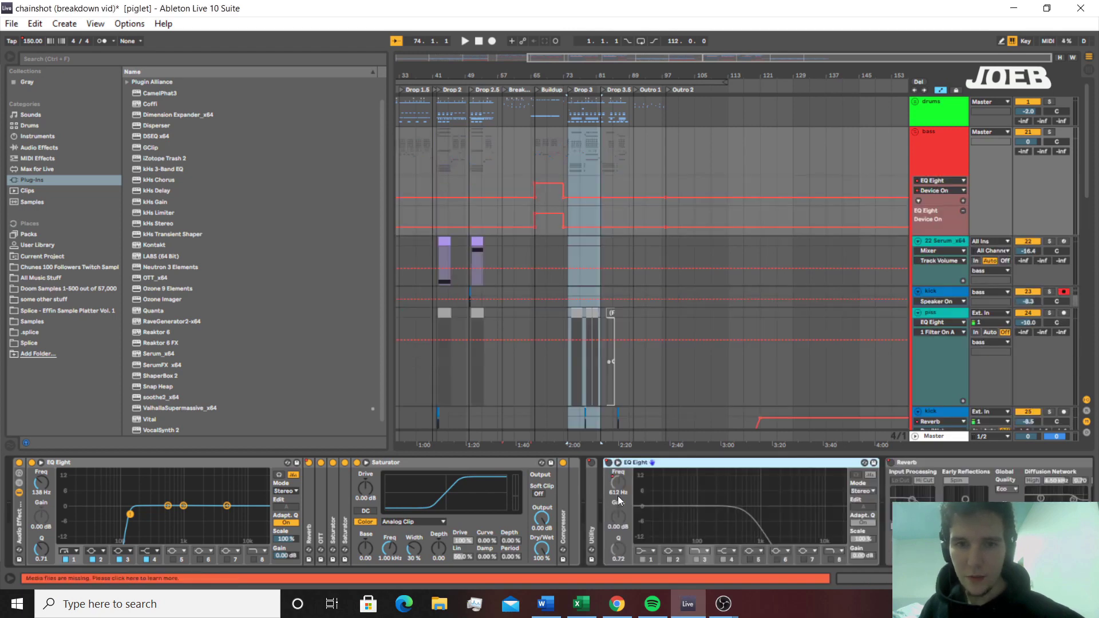
{"action": "double_click", "coordinate": [651, 465]}
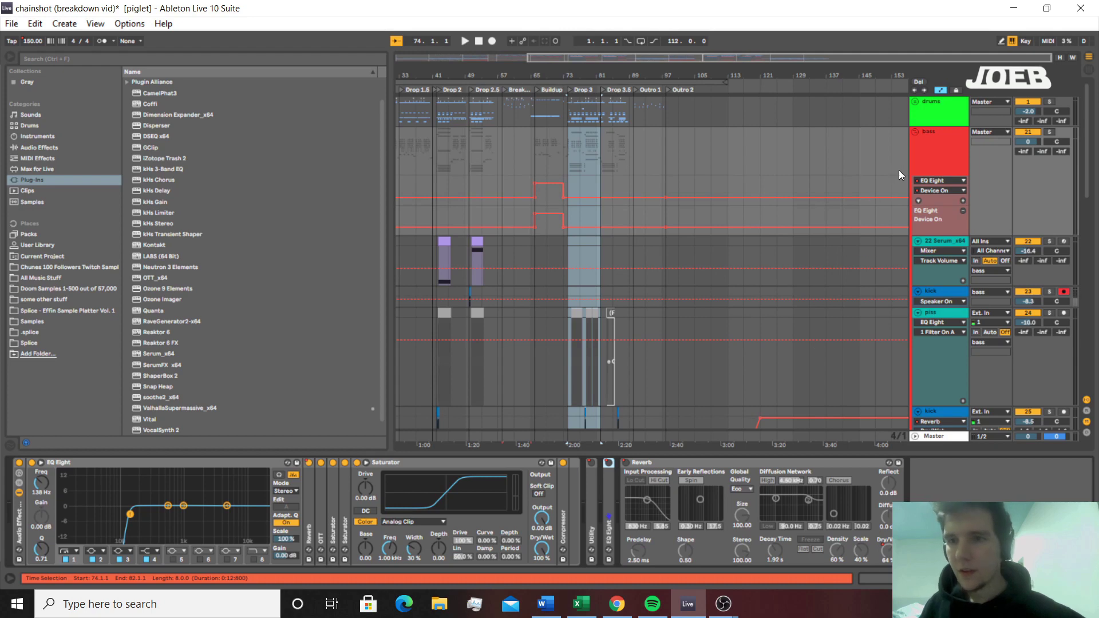
Fold the bass group, check the ambience/fx group for effects, and inspect the Sub group's Compressor and EQ Eight
{"action": "left_click", "coordinate": [915, 131]}
{"action": "left_click", "coordinate": [923, 135]}
{"action": "left_click", "coordinate": [947, 191]}
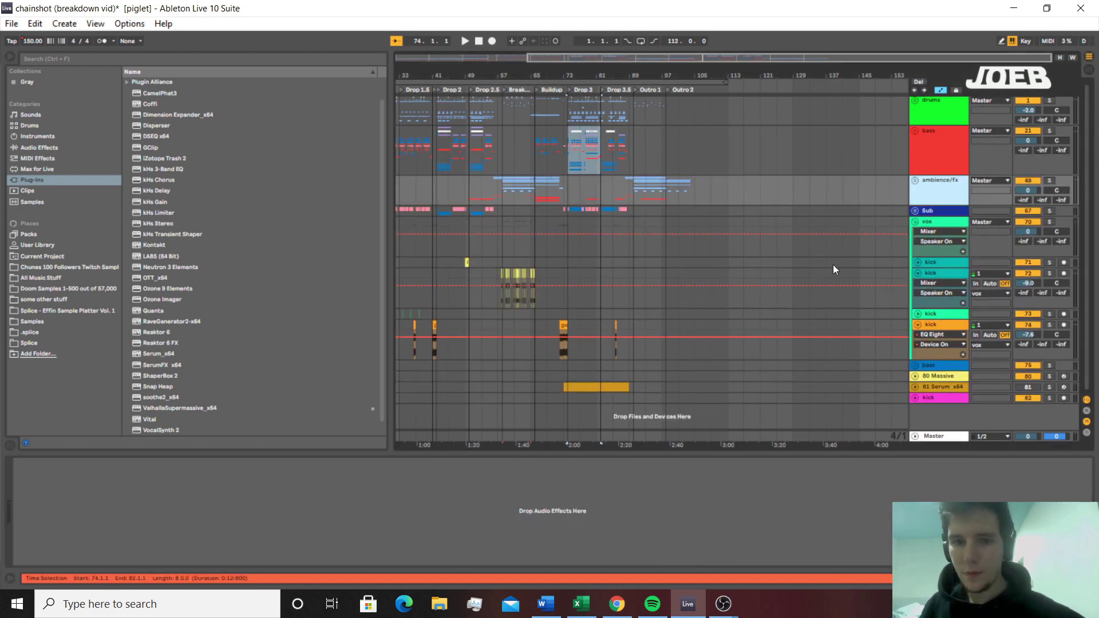
{"action": "left_click", "coordinate": [568, 198]}
{"action": "left_click", "coordinate": [939, 210]}
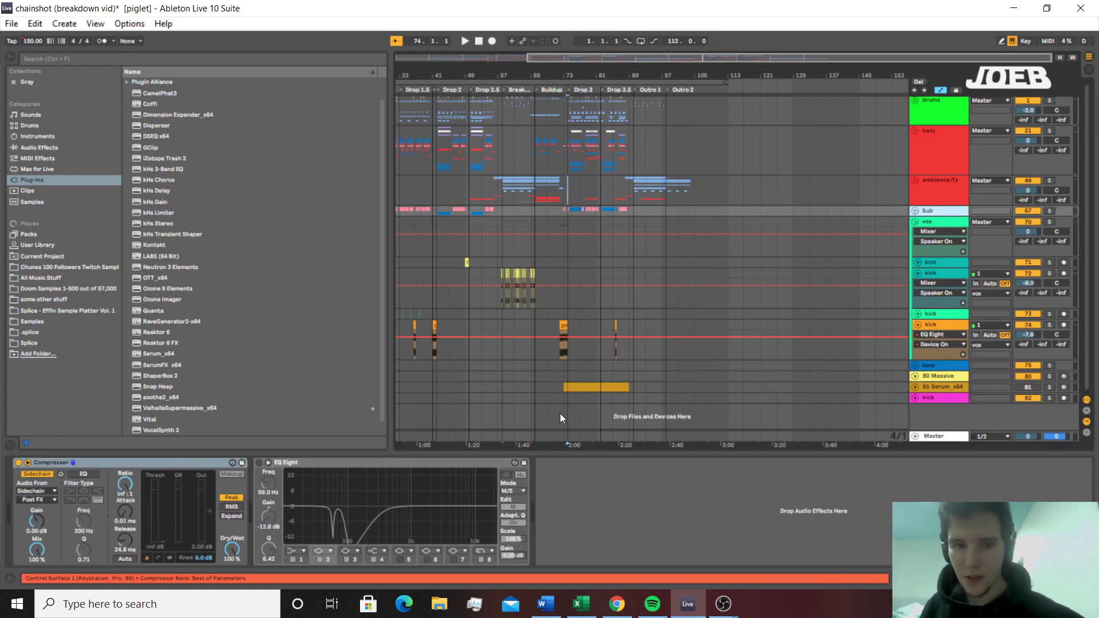
Fold the vox group, inspect the effects of the lower bass group and its 76 Serum_x64 track, and fold that group
{"action": "left_click", "coordinate": [915, 222]}
{"action": "left_click", "coordinate": [948, 234]}
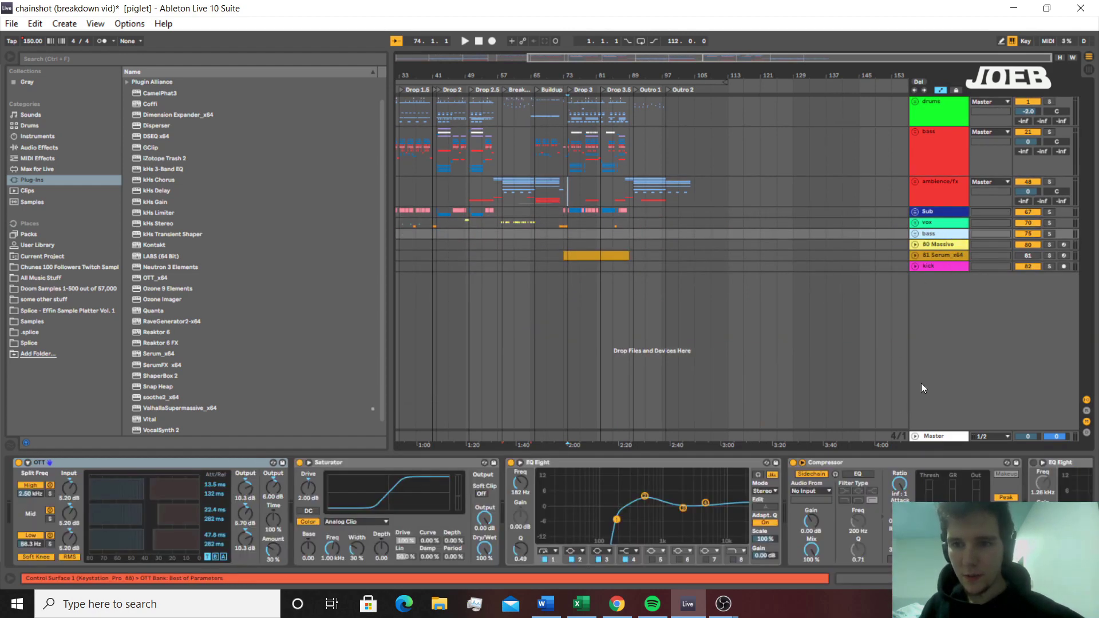
{"action": "left_click", "coordinate": [916, 233]}
{"action": "left_click", "coordinate": [944, 255]}
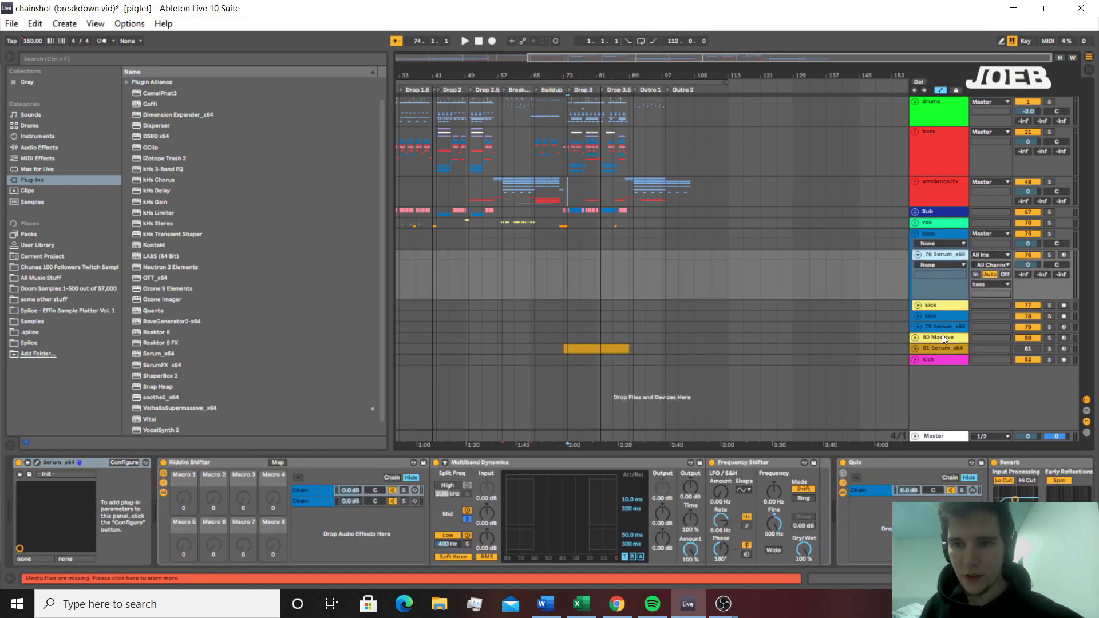
{"action": "left_click", "coordinate": [941, 336]}
{"action": "left_click", "coordinate": [932, 326]}
{"action": "left_click", "coordinate": [935, 233]}
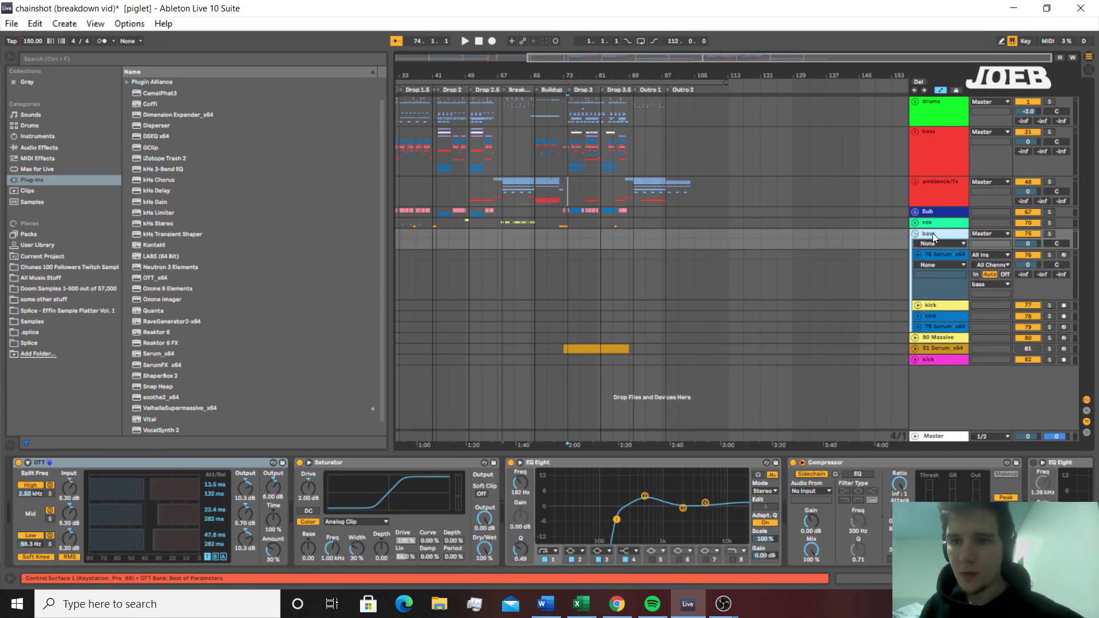
{"action": "left_click", "coordinate": [915, 234]}
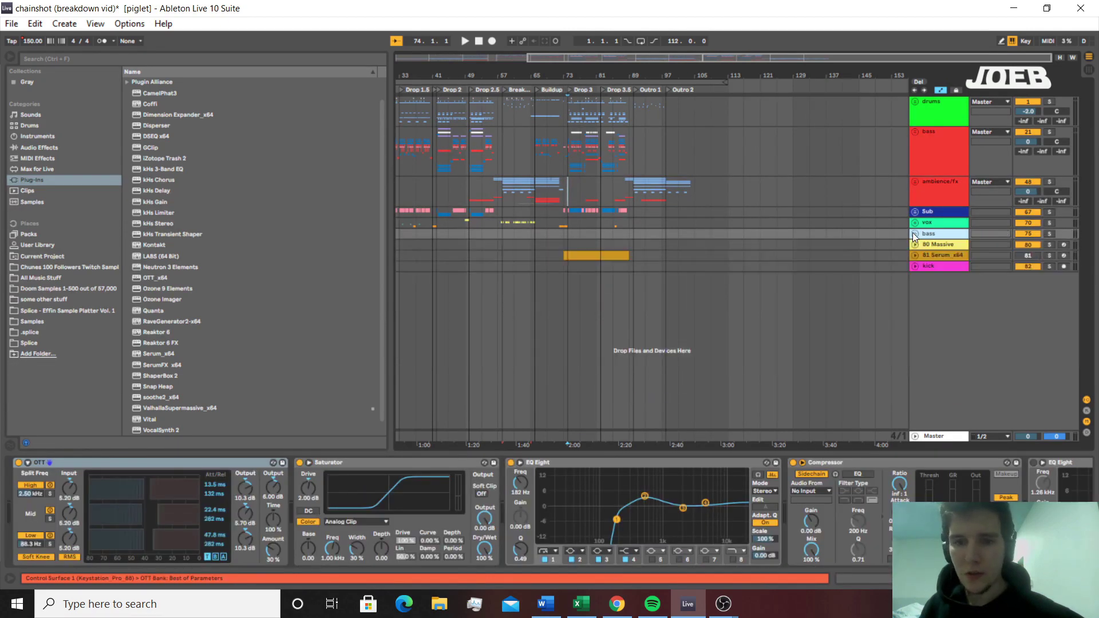
Inspect the Master chain's first EQ Eight and both Multiband Compression devices, collapsing each multiband device after viewing it
{"action": "left_click", "coordinate": [939, 371]}
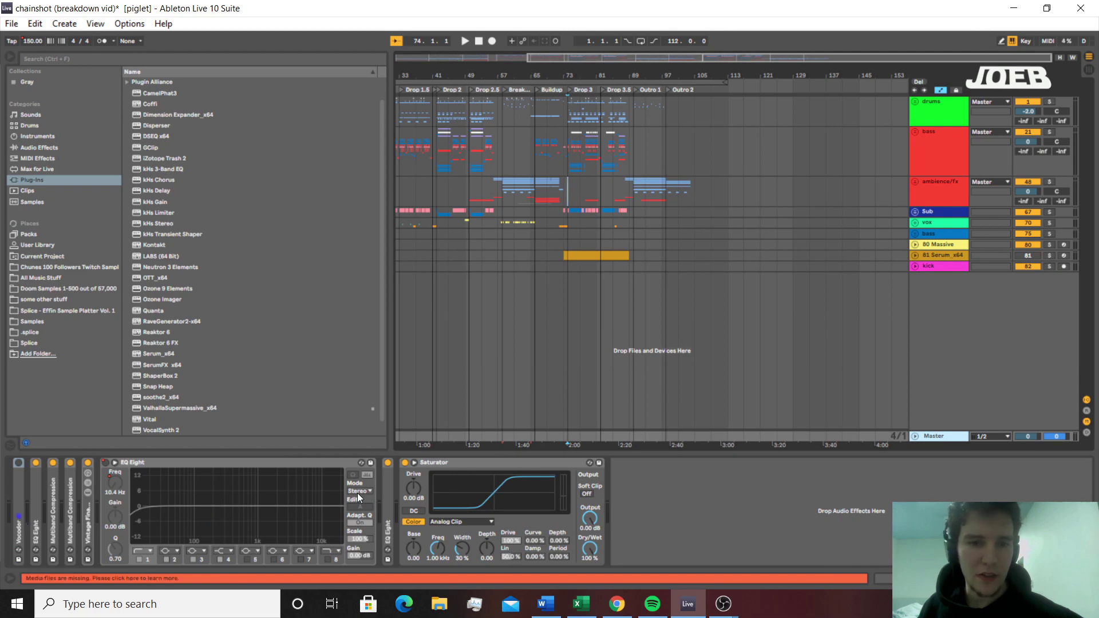
{"action": "left_click", "coordinate": [474, 464]}
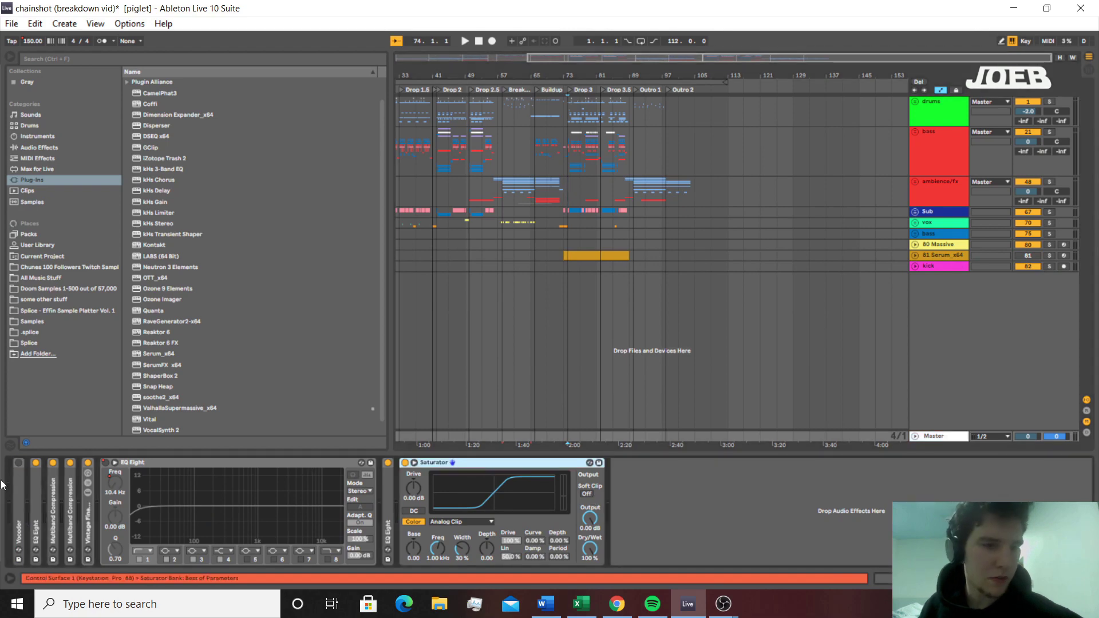
{"action": "double_click", "coordinate": [34, 510]}
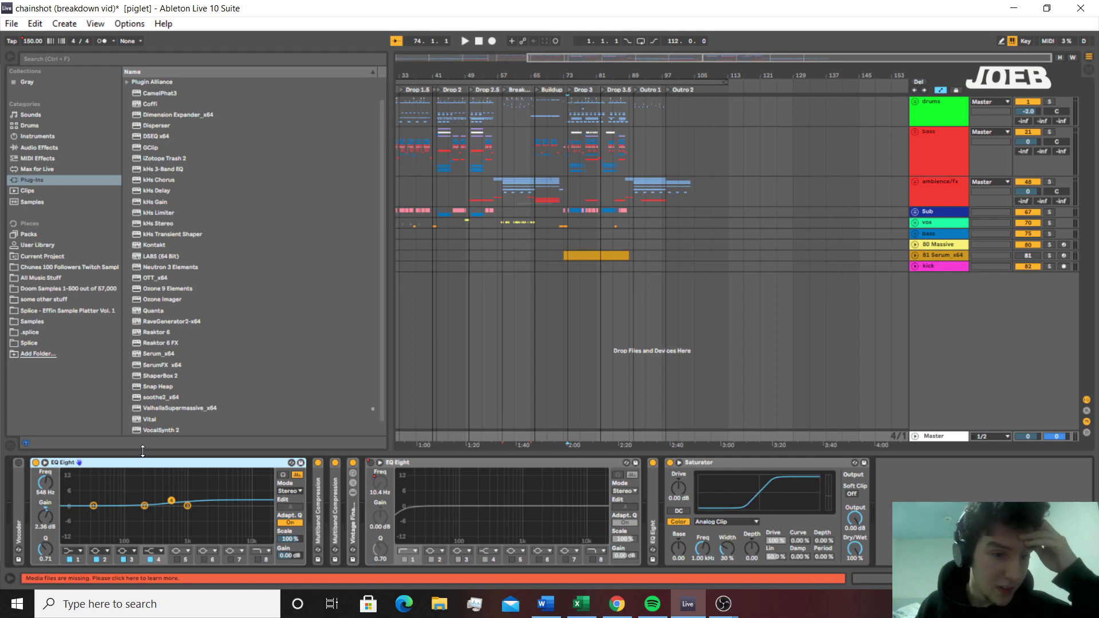
{"action": "double_click", "coordinate": [320, 494]}
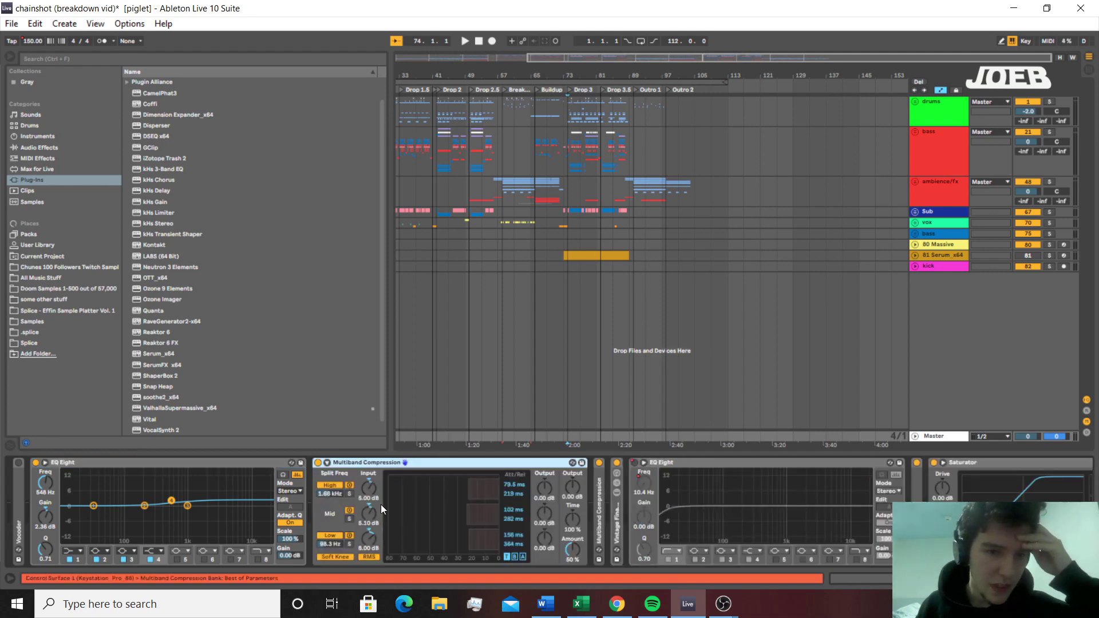
{"action": "double_click", "coordinate": [428, 460]}
{"action": "double_click", "coordinate": [331, 493]}
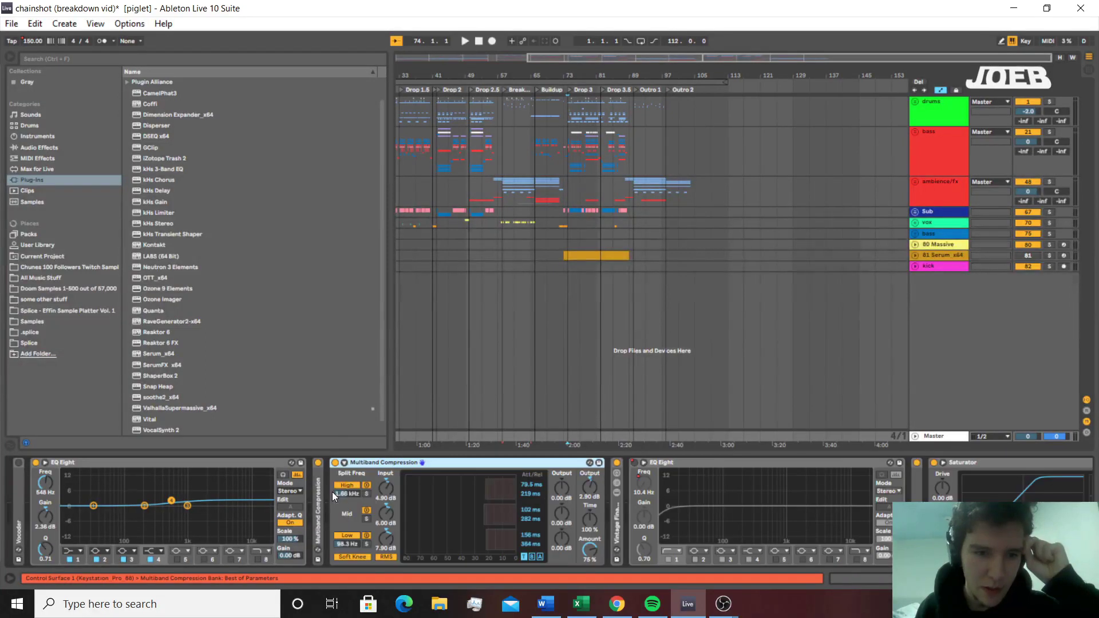
{"action": "double_click", "coordinate": [377, 463]}
Examine the Vintage Finalizer rack on the Master, including its chain list, Compressor and Saturator, and collapse its inner devices
{"action": "double_click", "coordinate": [354, 514]}
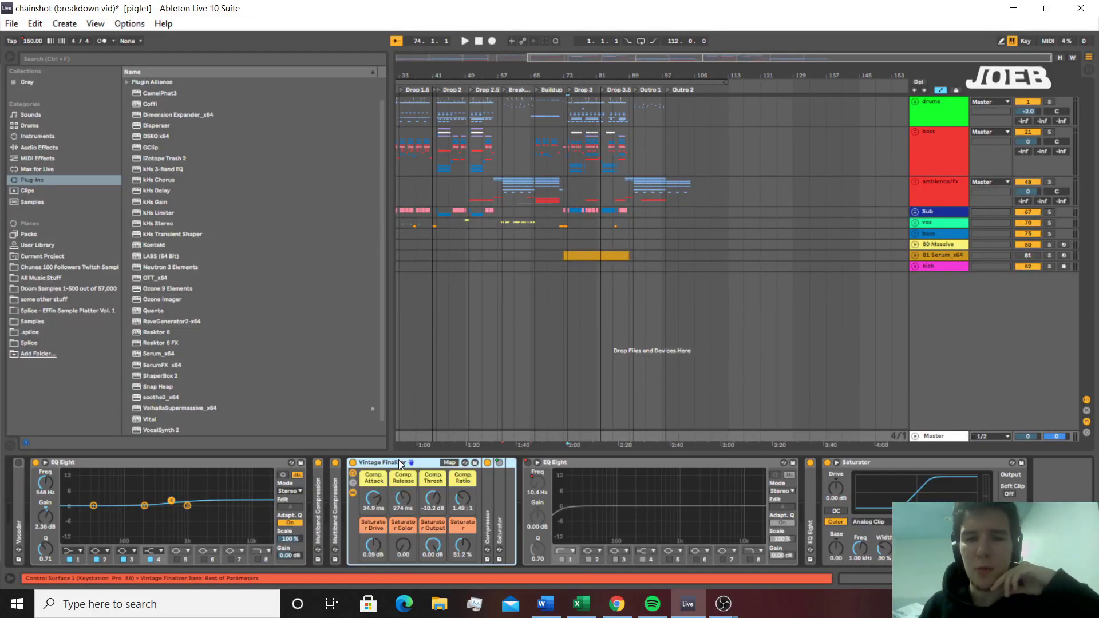
{"action": "left_click", "coordinate": [354, 484]}
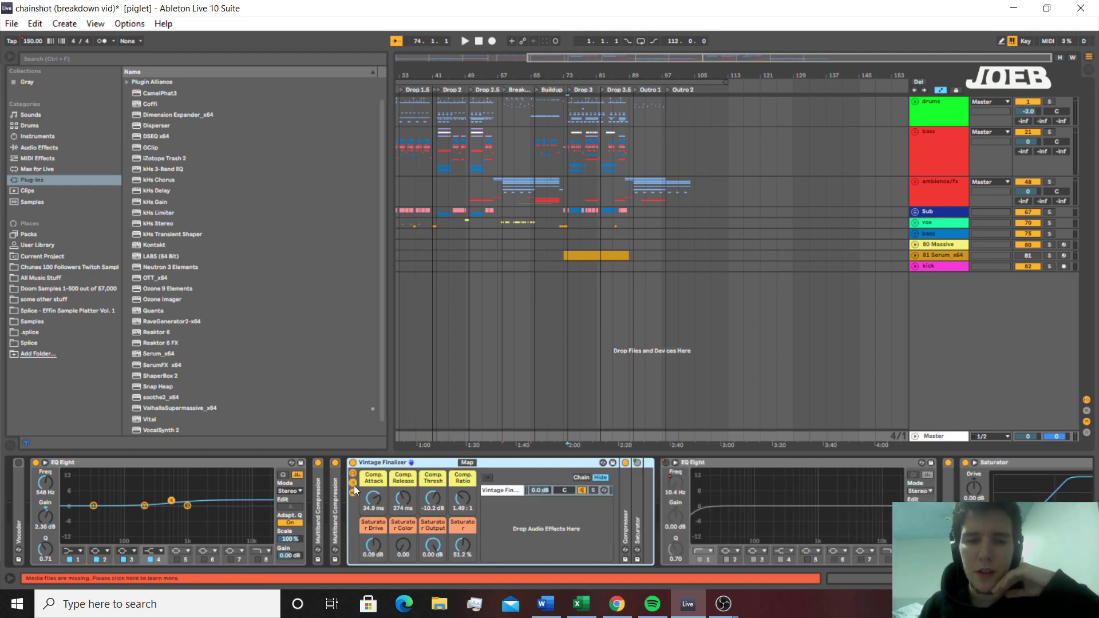
{"action": "left_click", "coordinate": [353, 485]}
{"action": "double_click", "coordinate": [490, 517]}
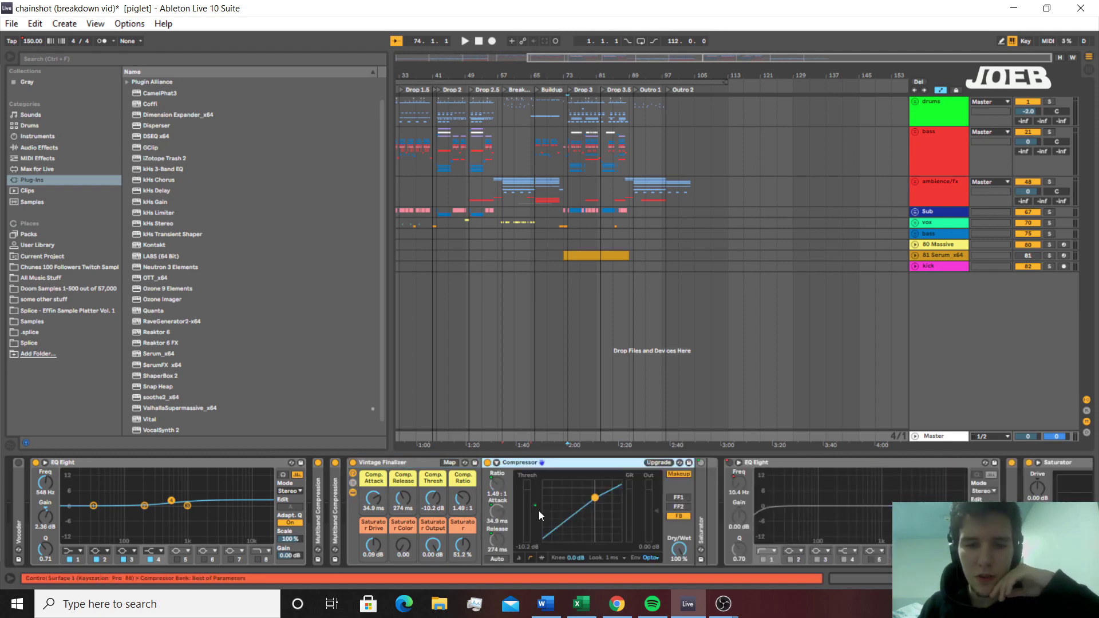
{"action": "double_click", "coordinate": [699, 502]}
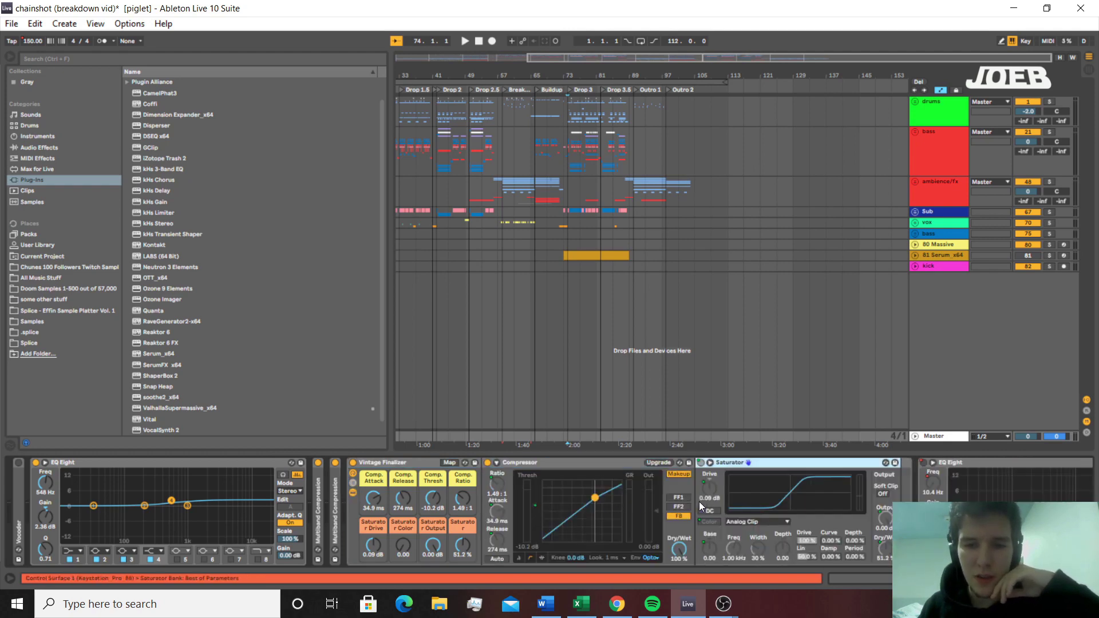
{"action": "double_click", "coordinate": [592, 459]}
{"action": "double_click", "coordinate": [593, 460]}
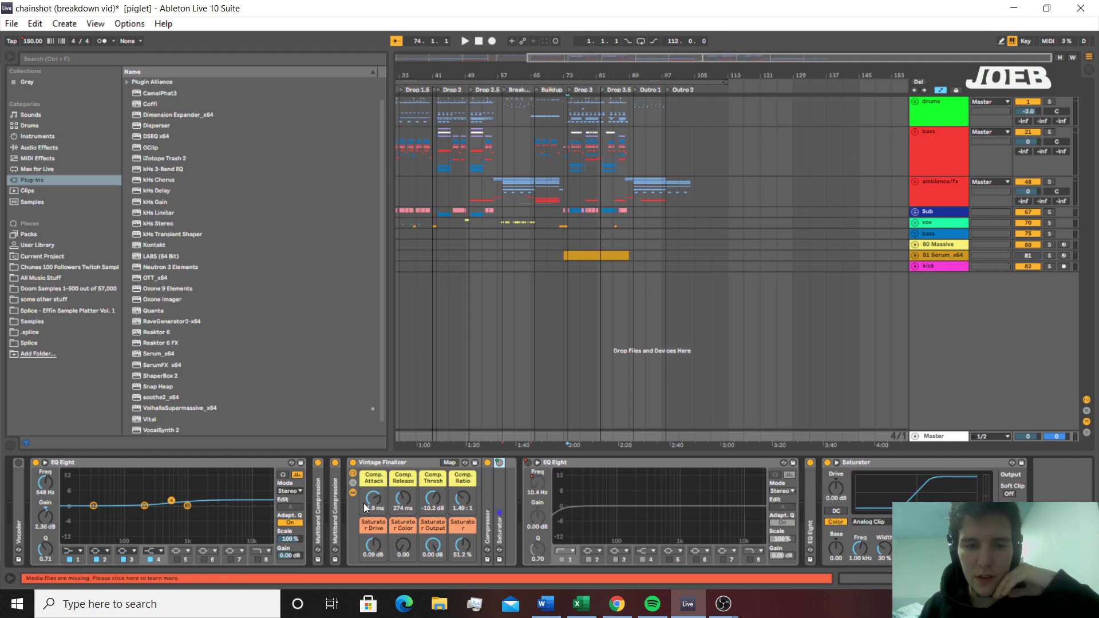
Expand the last EQ Eight on the Master, set its mode to Stereo, and inspect its filter points
{"action": "double_click", "coordinate": [809, 500]}
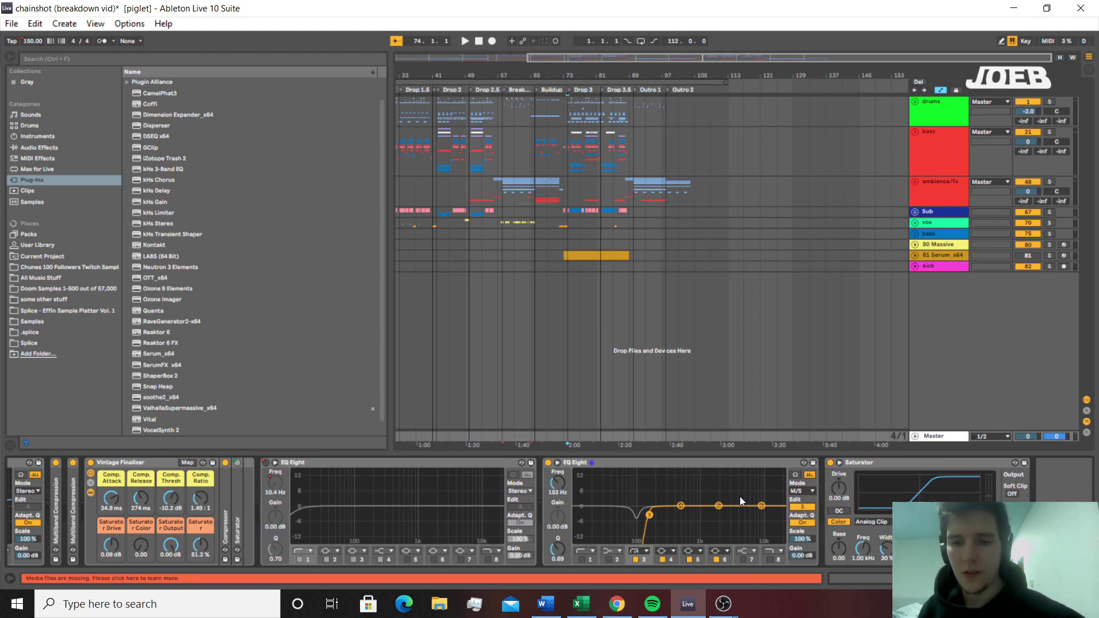
{"action": "left_click", "coordinate": [803, 491]}
{"action": "left_click", "coordinate": [801, 498]}
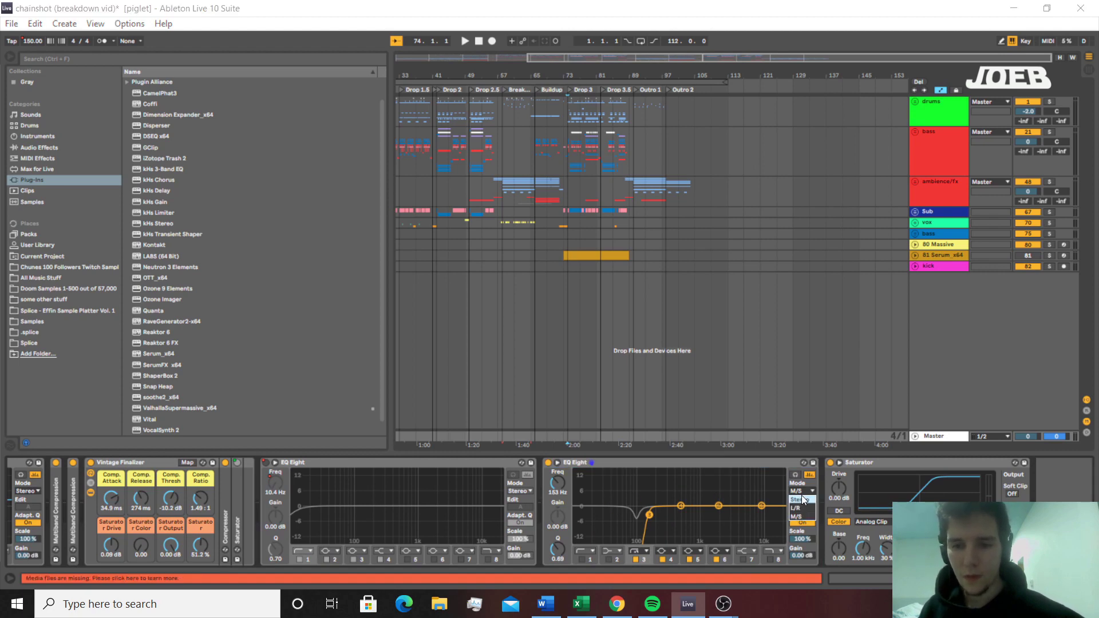
{"action": "left_click", "coordinate": [639, 519]}
{"action": "left_click", "coordinate": [804, 492]}
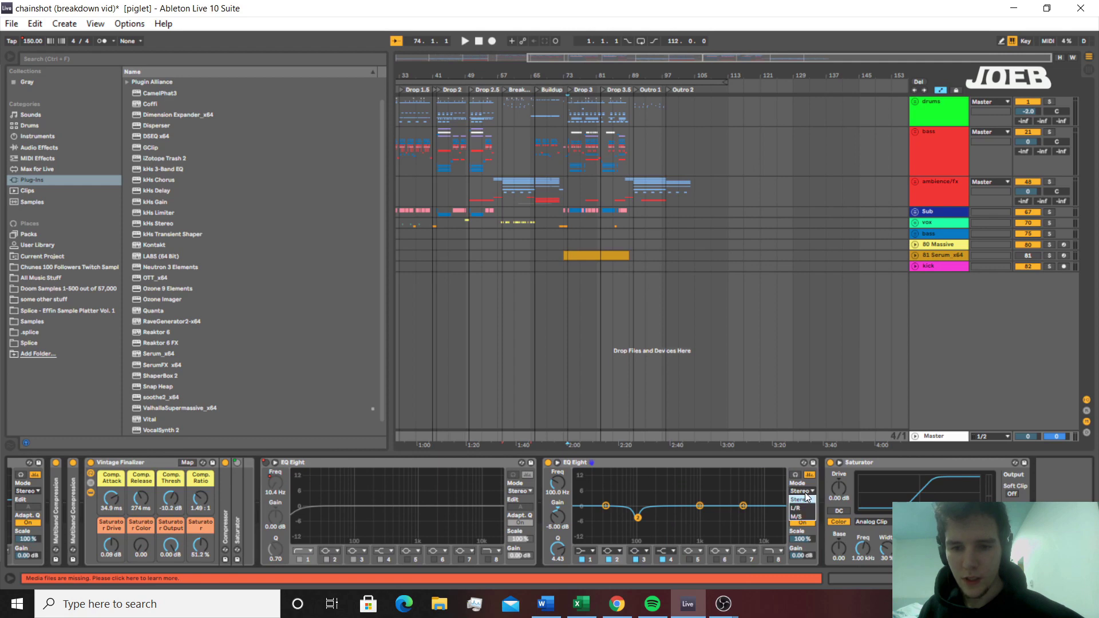
{"action": "left_click", "coordinate": [657, 531]}
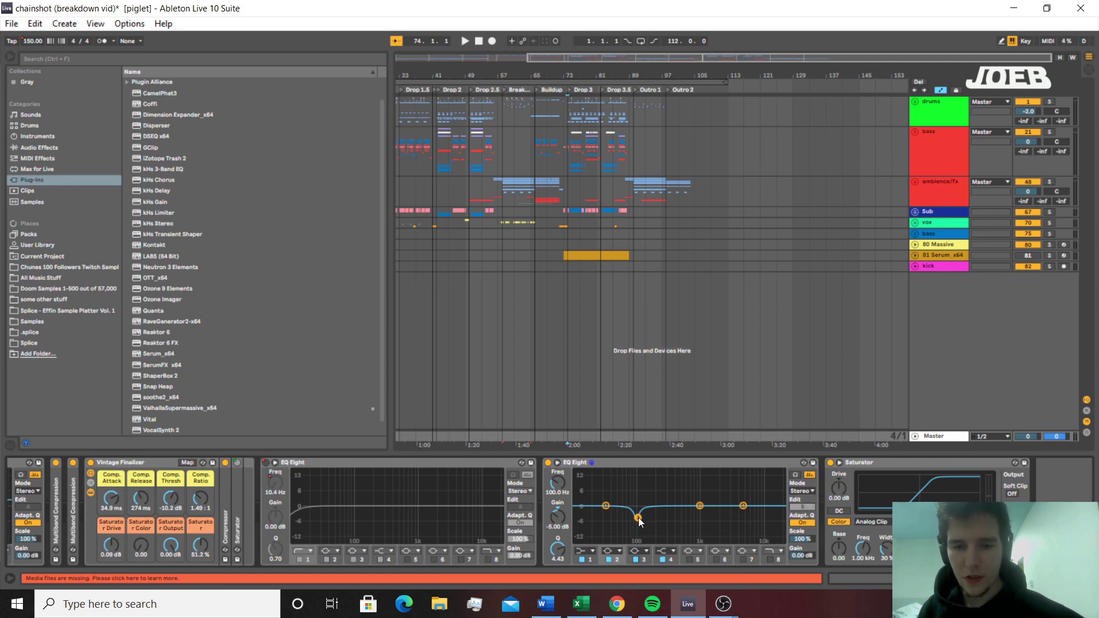
Audition Drop 3 from bar 74 in the Session view mixer with the Master's final Saturator bypassed to check the level
{"action": "left_click", "coordinate": [872, 460]}
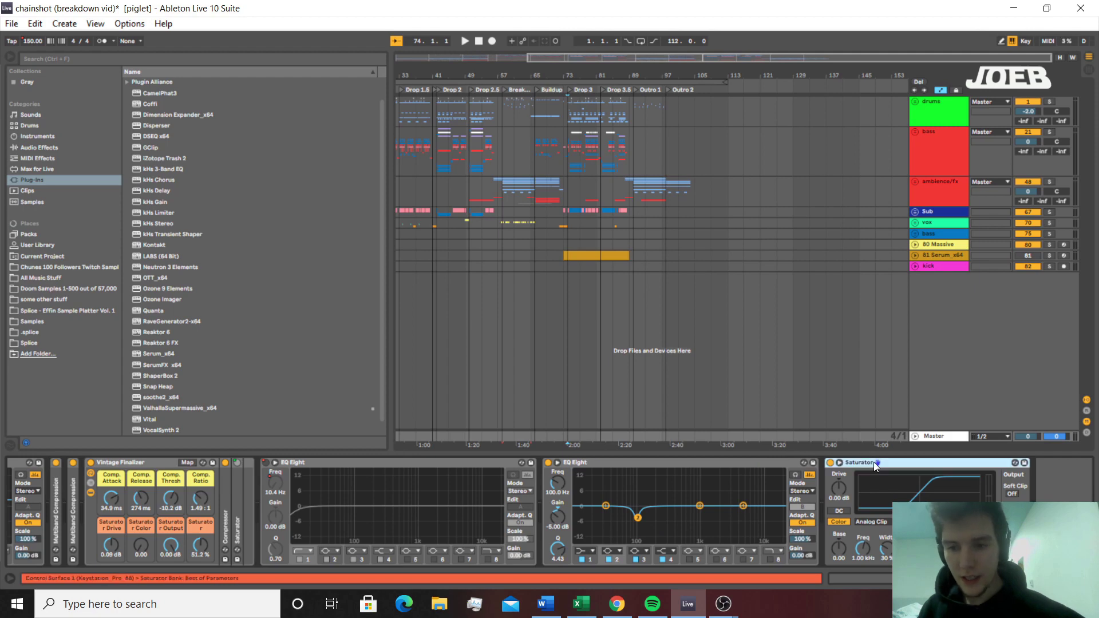
{"action": "left_click", "coordinate": [576, 166]}
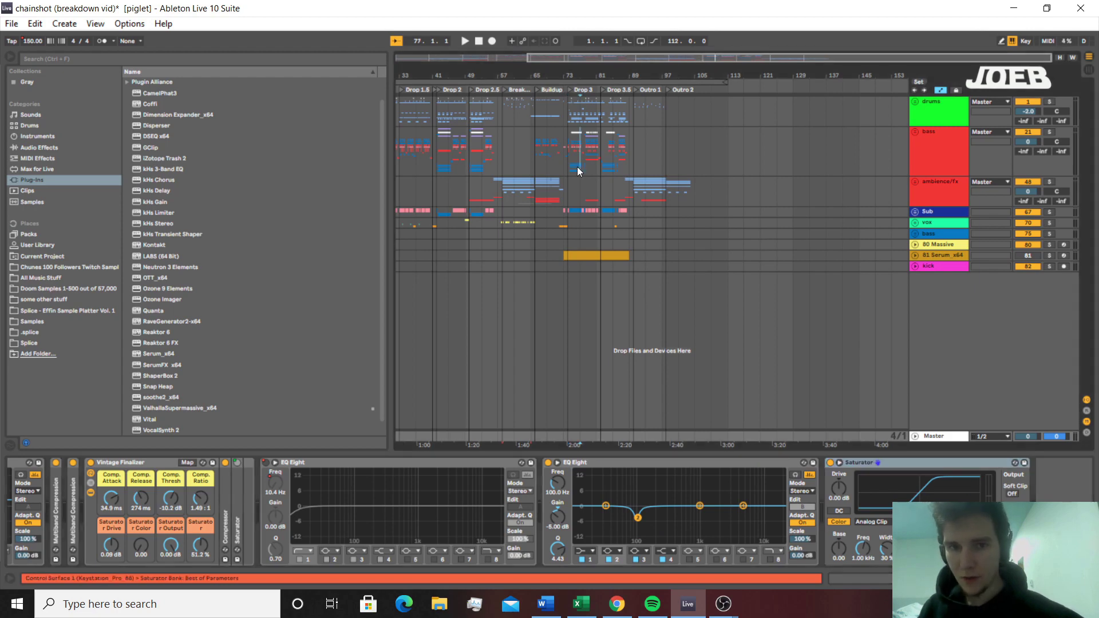
{"action": "left_click", "coordinate": [903, 246]}
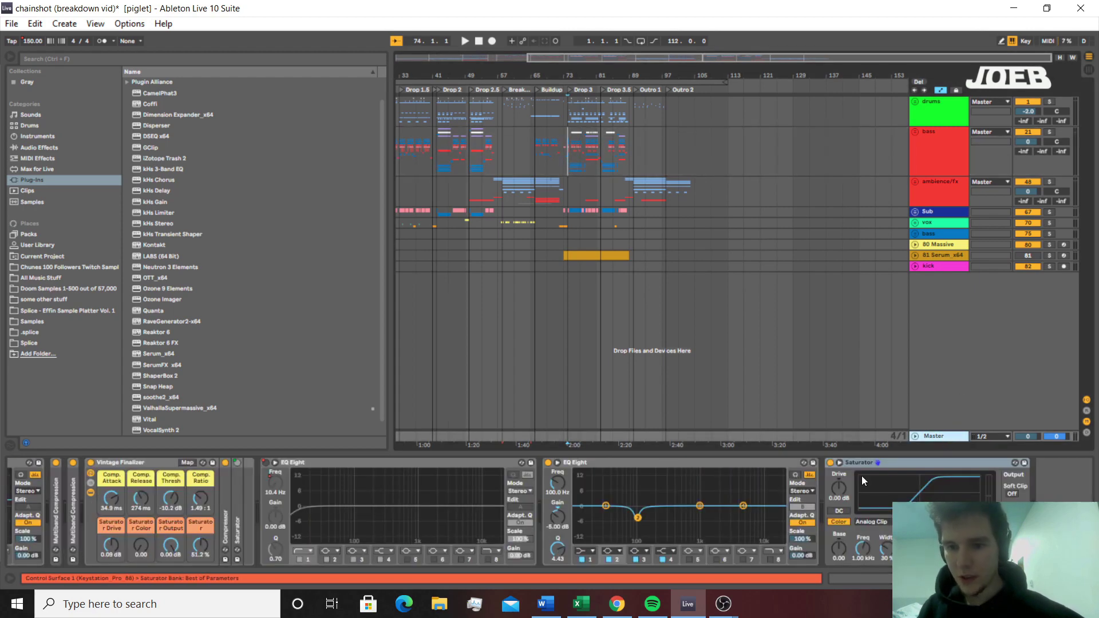
{"action": "key", "text": "Tab"}
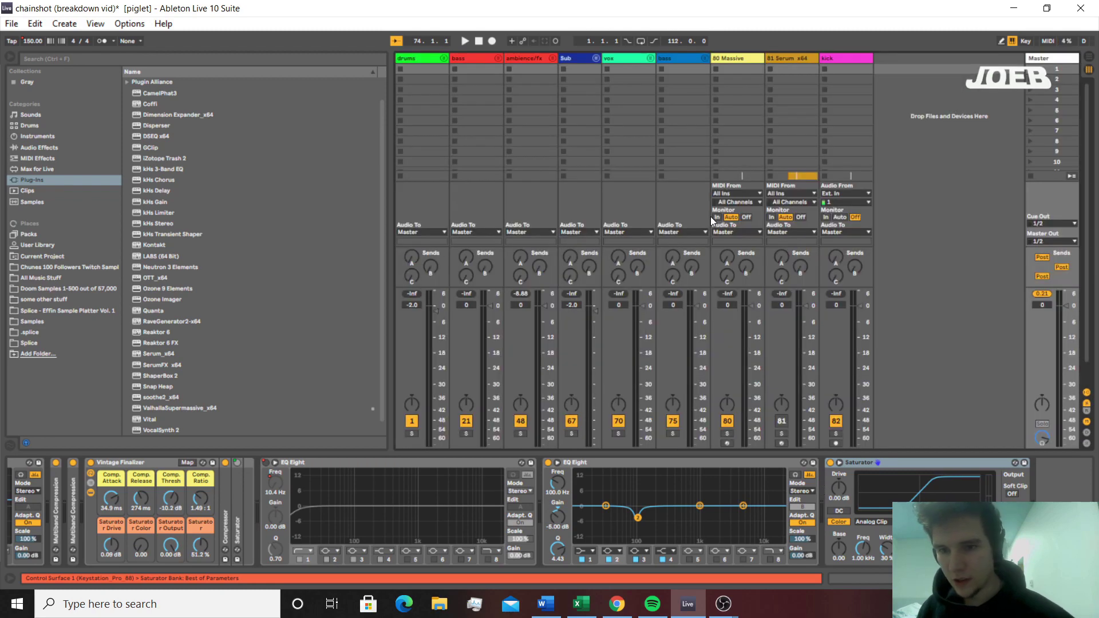
{"action": "key", "text": "space"}
{"action": "left_click", "coordinate": [829, 462]}
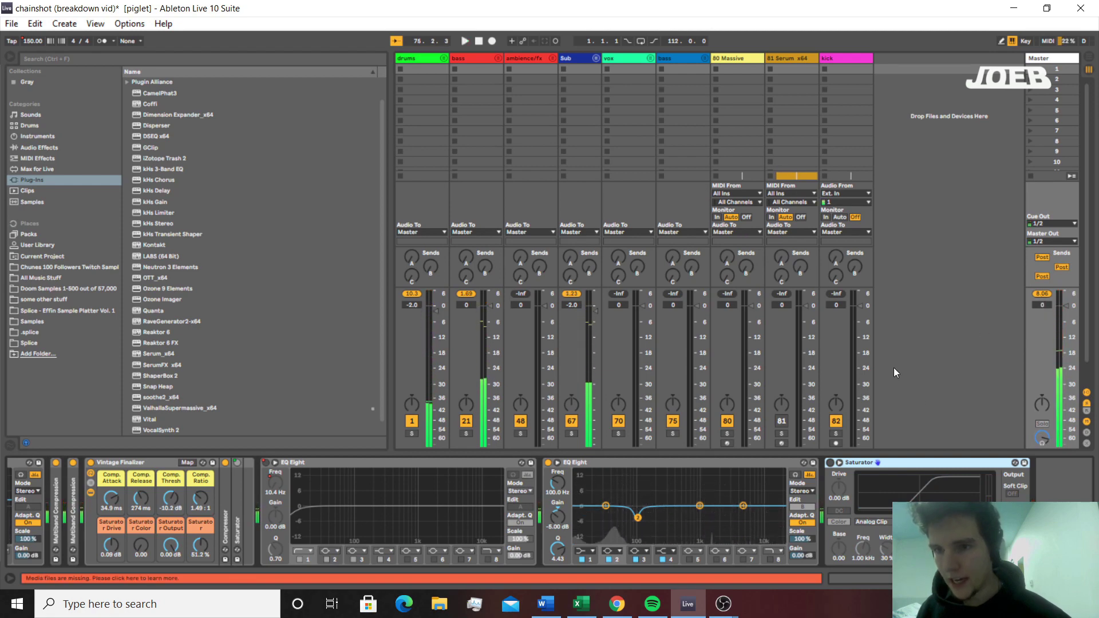
Re-enable the Master's final Saturator, expand its display, and replay Drop 3 to compare the Master level
{"action": "left_click", "coordinate": [832, 462]}
{"action": "left_click", "coordinate": [830, 463]}
{"action": "key", "text": "space"}
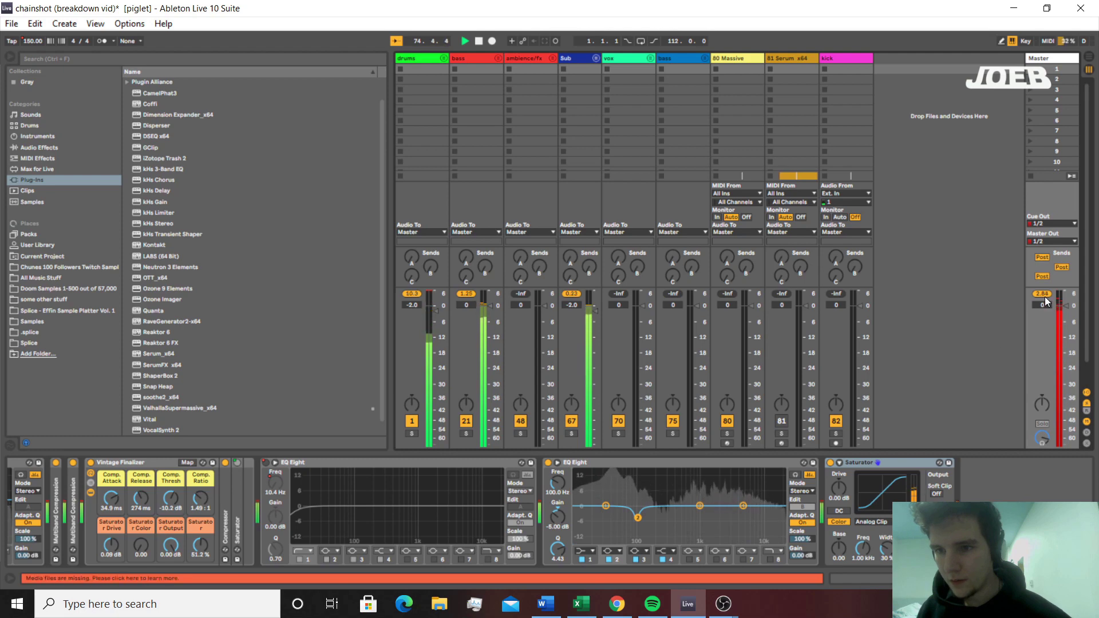
{"action": "key", "text": "space"}
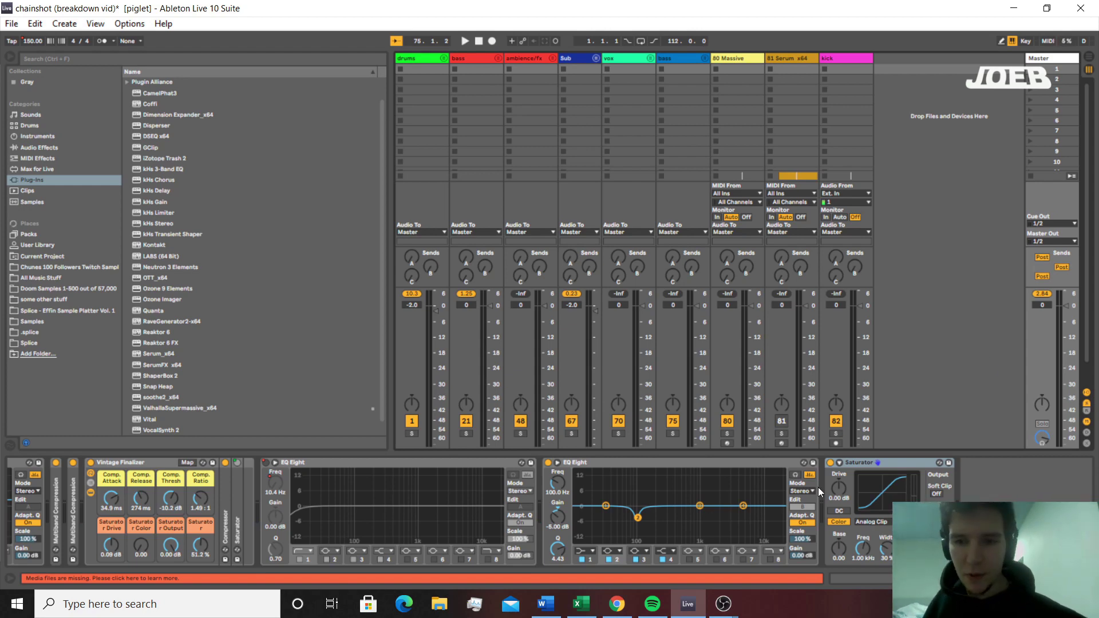
Return to the Arrangement view, show the bass group's effects, and place the insert marker in the Break section at bar 58
{"action": "key", "text": "Tab"}
{"action": "left_click", "coordinate": [567, 191]}
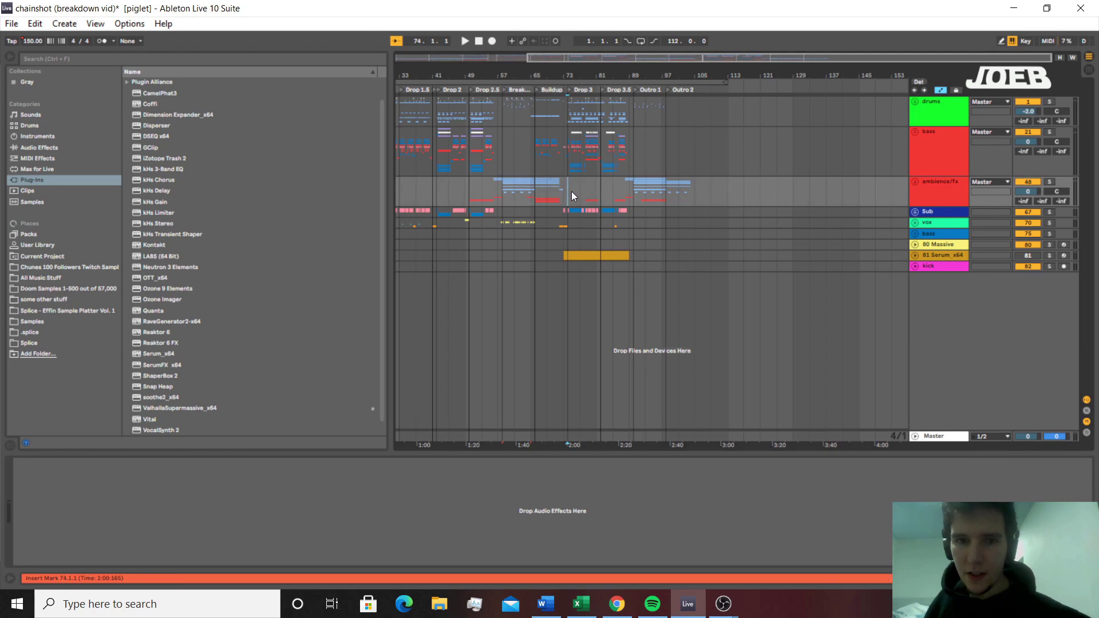
{"action": "left_click", "coordinate": [564, 153]}
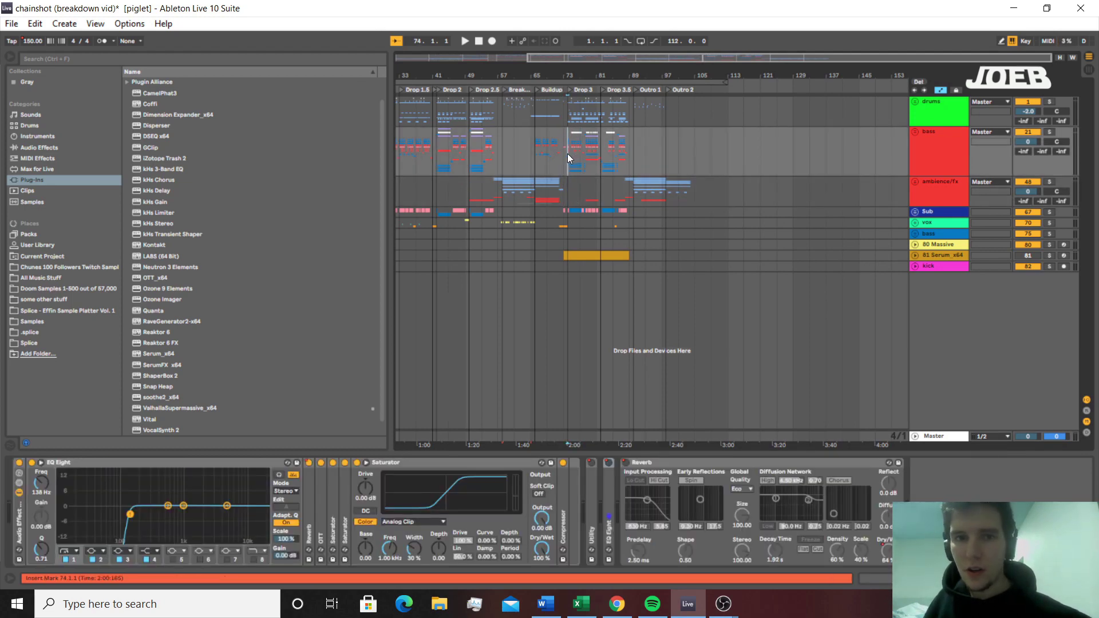
{"action": "left_click", "coordinate": [506, 154]}
{"action": "scroll", "coordinate": [531, 229], "scroll_direction": "left", "scroll_amount": 5}
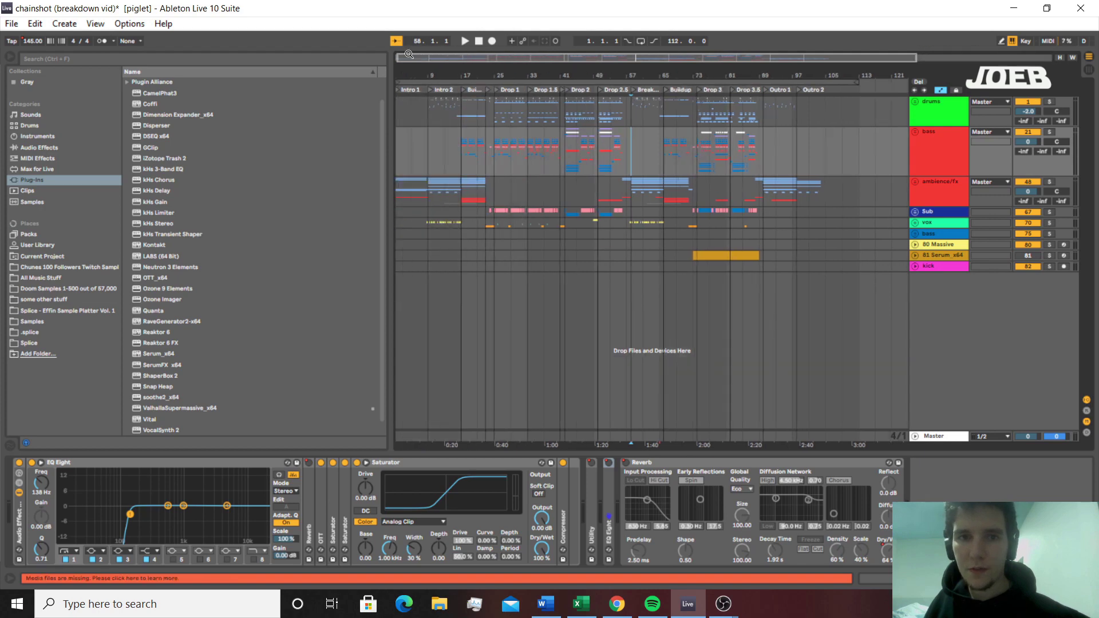